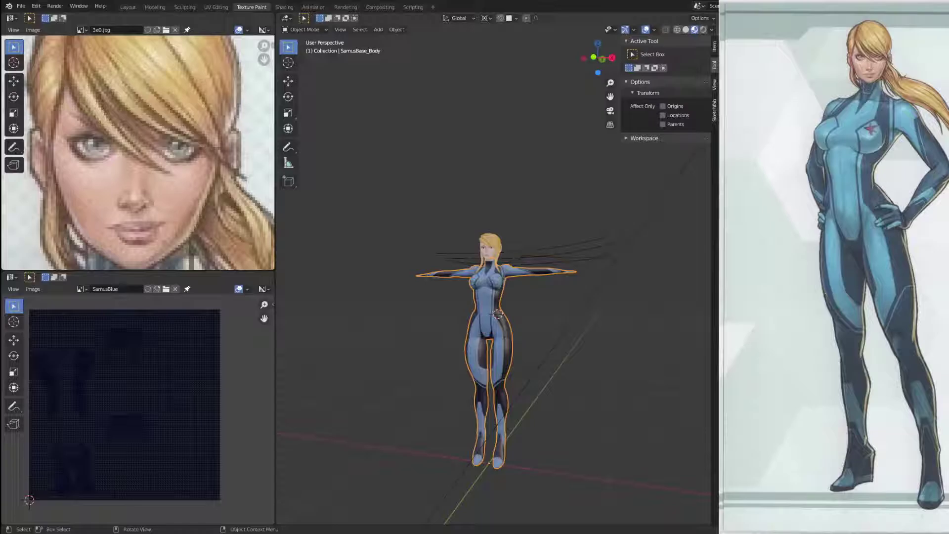
Step: Select all the hair taper and bevel guide curves floating behind the character and hide them
middle_drag(495, 386, 539, 346)
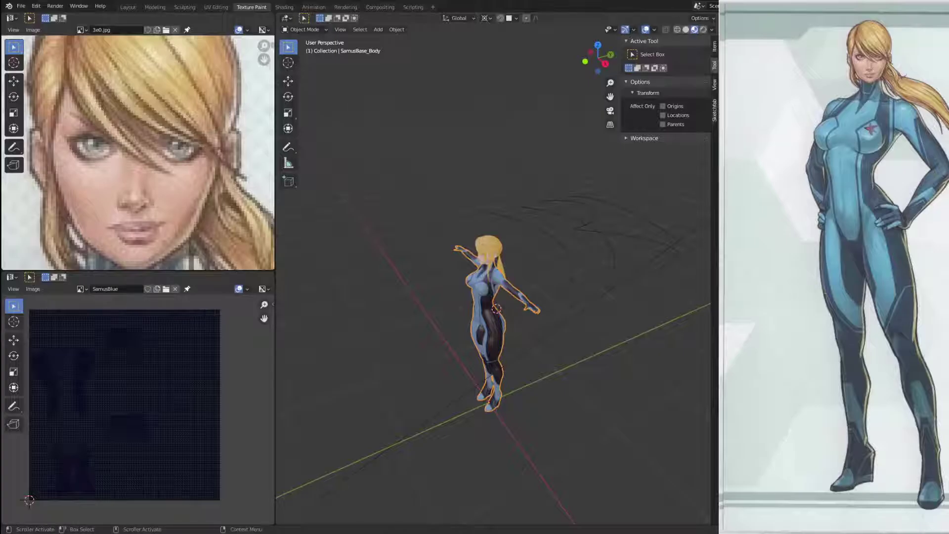
click(501, 241)
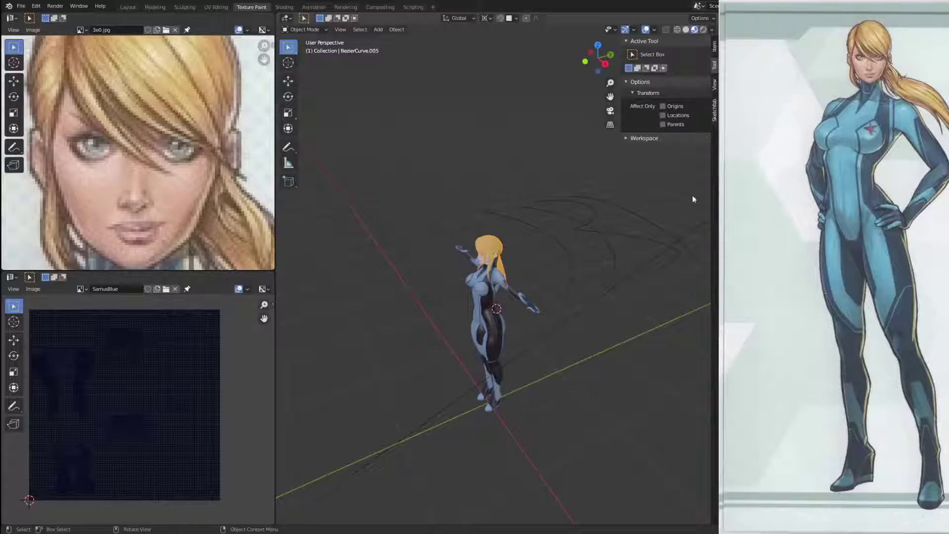
click(553, 235)
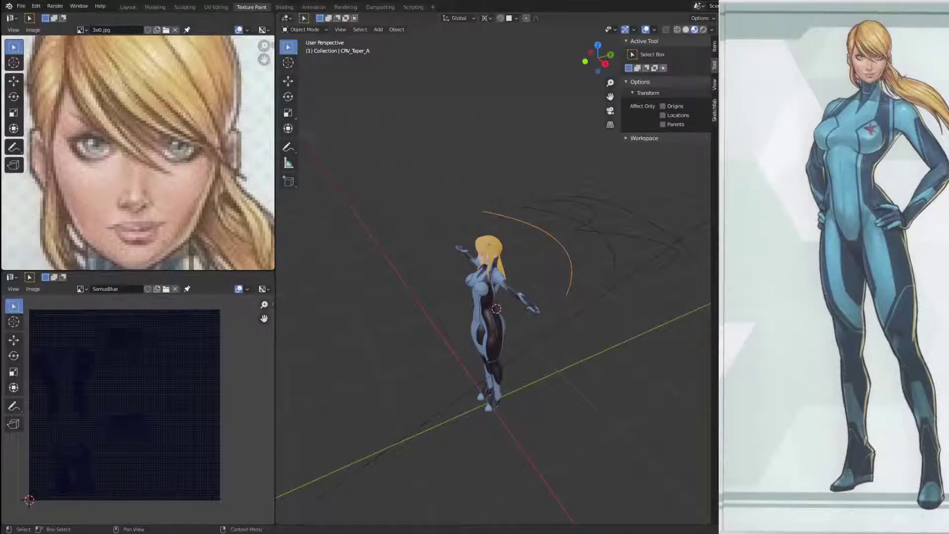
key(ctrl+z)
click(518, 240)
click(518, 240)
click(624, 236)
click(649, 223)
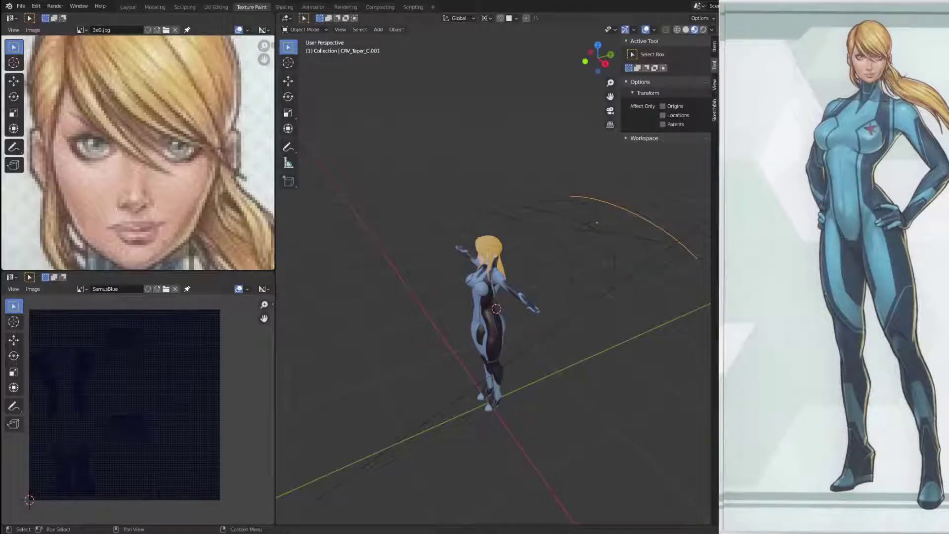
click(644, 241)
shift+click(653, 221)
shift+click(609, 253)
shift+click(567, 283)
key(ctrl+j)
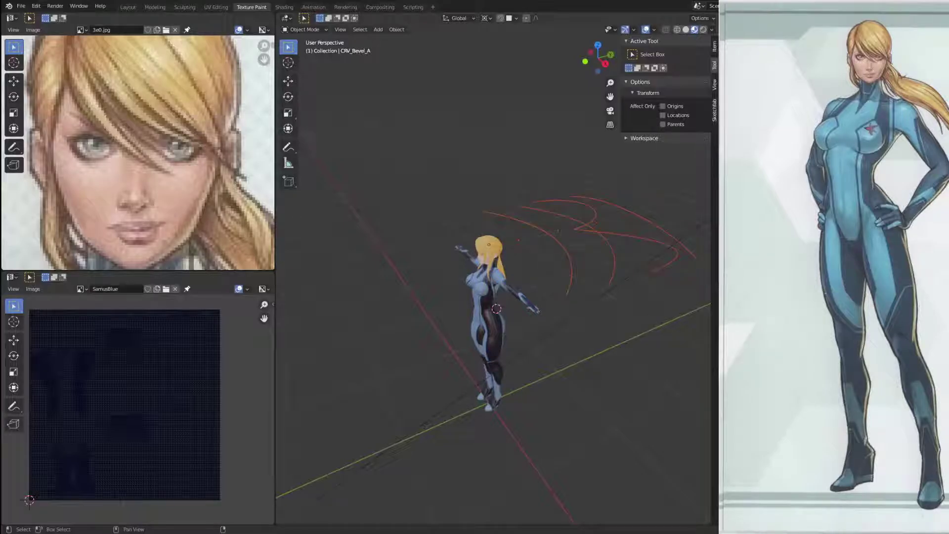
key(h)
Step: Select the character's head mesh and open it in Edit Mode
middle_drag(556, 309, 461, 299)
scroll(462, 298, up, 4)
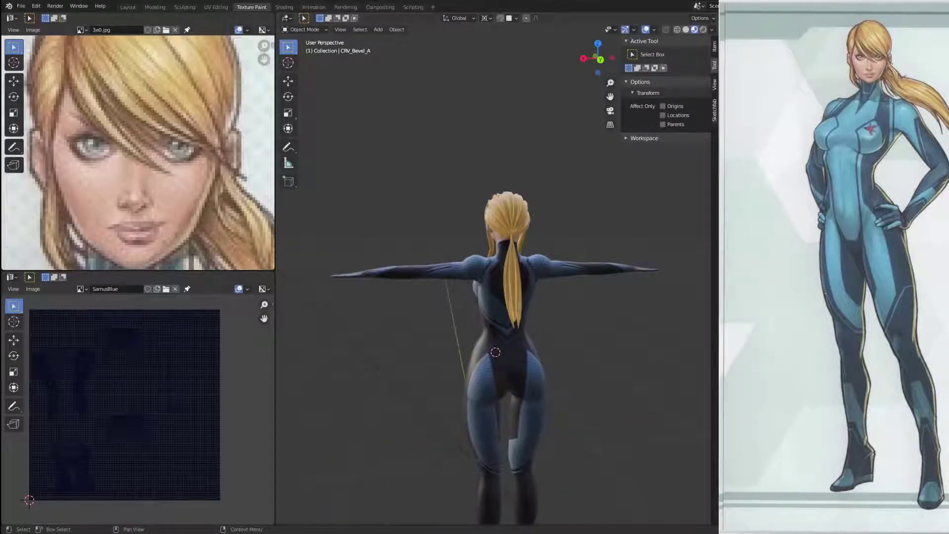
middle_drag(535, 199, 669, 258)
scroll(600, 282, up, 5)
middle_drag(601, 282, 589, 238)
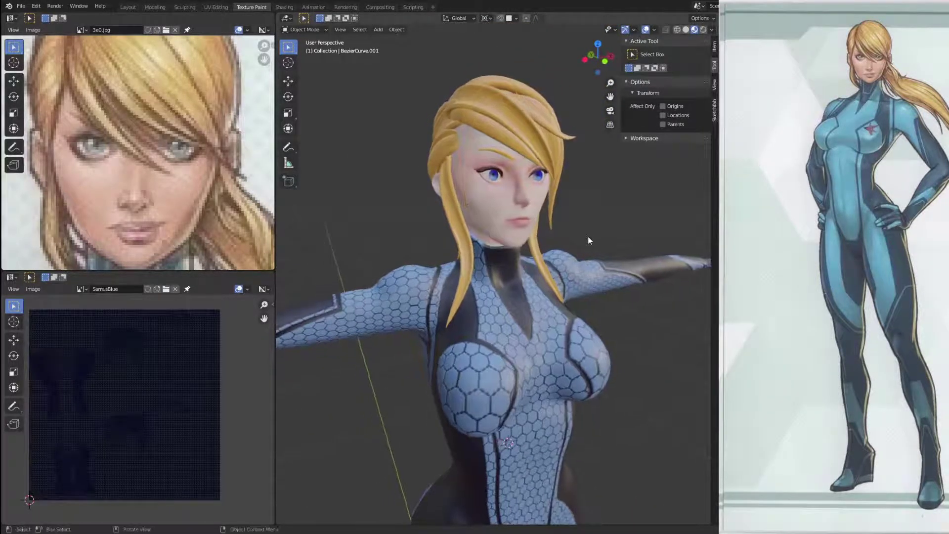
scroll(579, 210, up, 3)
click(562, 162)
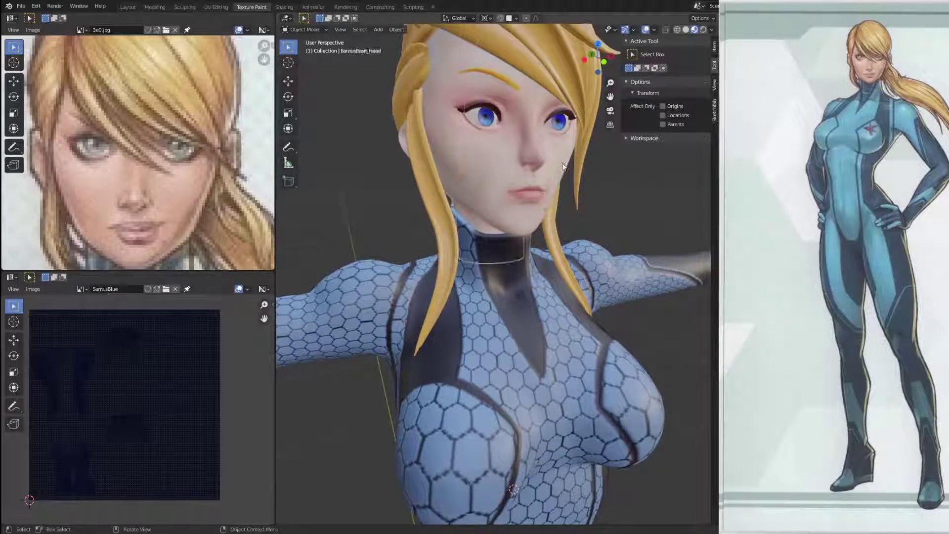
key(Tab)
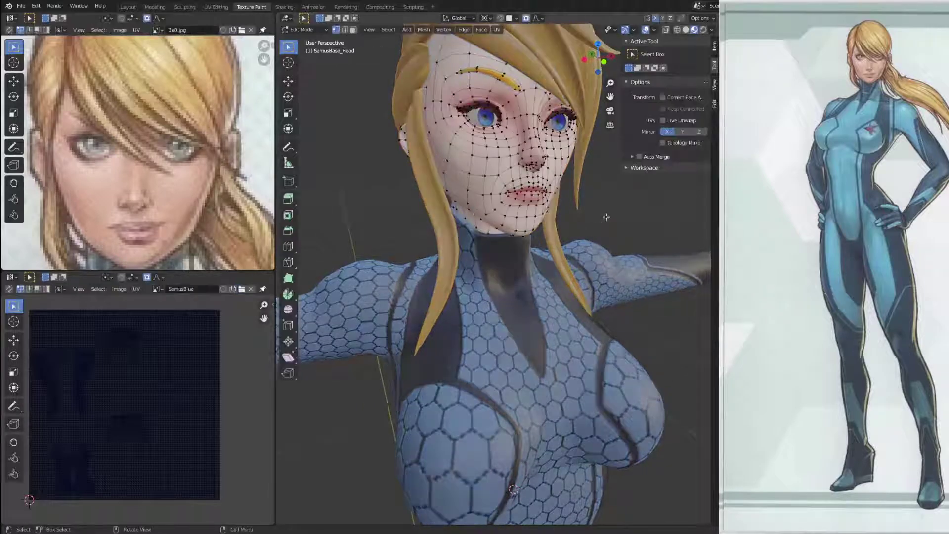
Step: Apply Shrink/Fatten to the head mesh by about 0.008 m with smooth proportional falloff and return to Object Mode
middle_drag(597, 217, 582, 215)
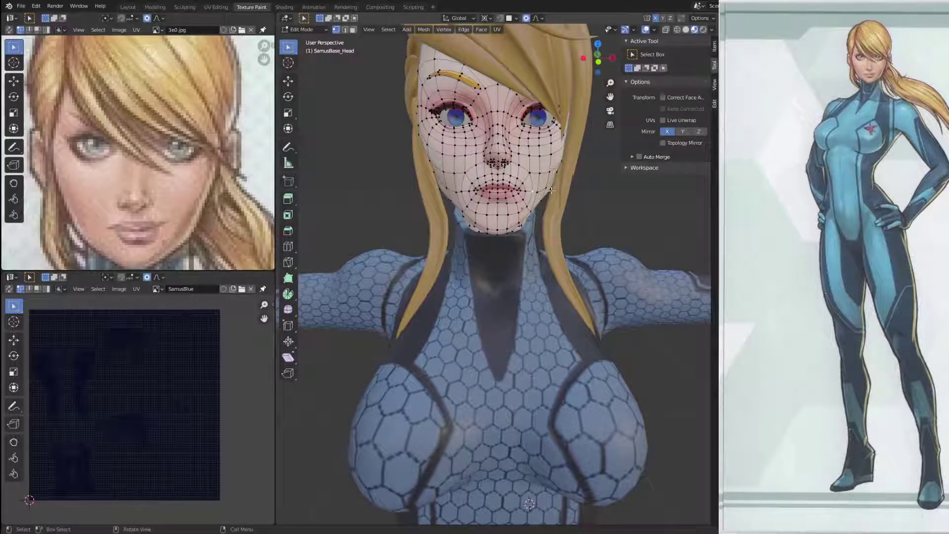
middle_drag(547, 189, 647, 241)
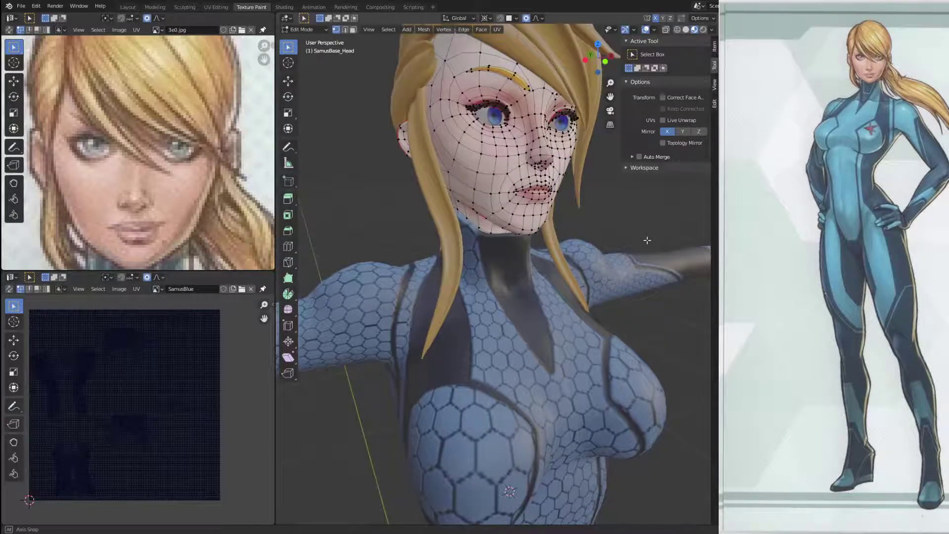
key(alt+s)
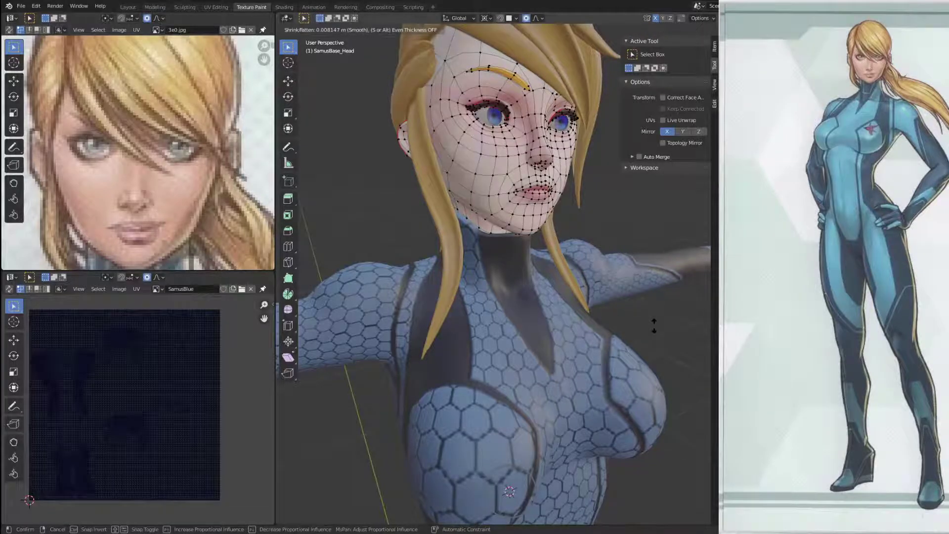
click(654, 326)
middle_drag(654, 327, 473, 303)
key(Tab)
Step: Examine the character's head, torso and suit textures from the side, back and front
scroll(539, 298, down, 4)
scroll(473, 303, up, 4)
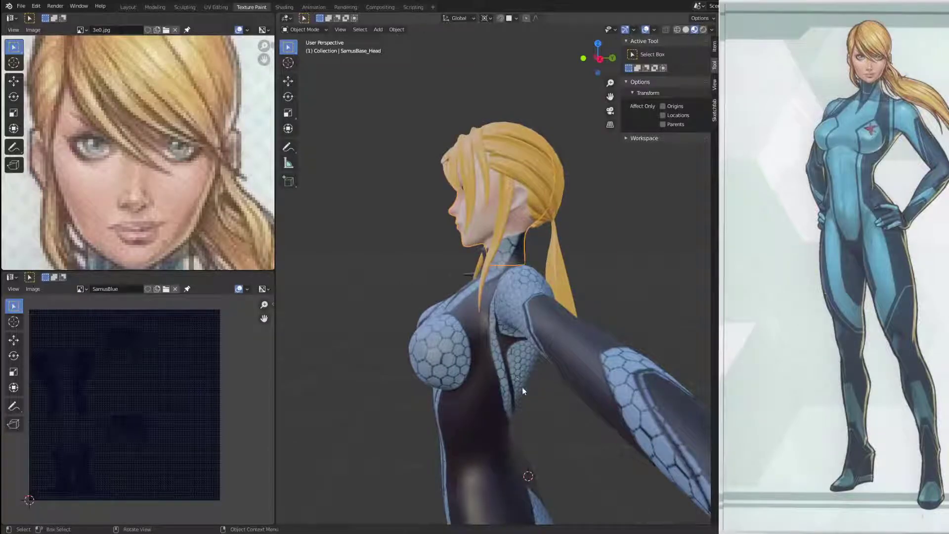
shift+middle_drag(517, 367, 527, 242)
scroll(544, 311, up, 3)
shift+middle_drag(562, 377, 532, 191)
middle_drag(559, 320, 311, 320)
scroll(310, 320, down, 5)
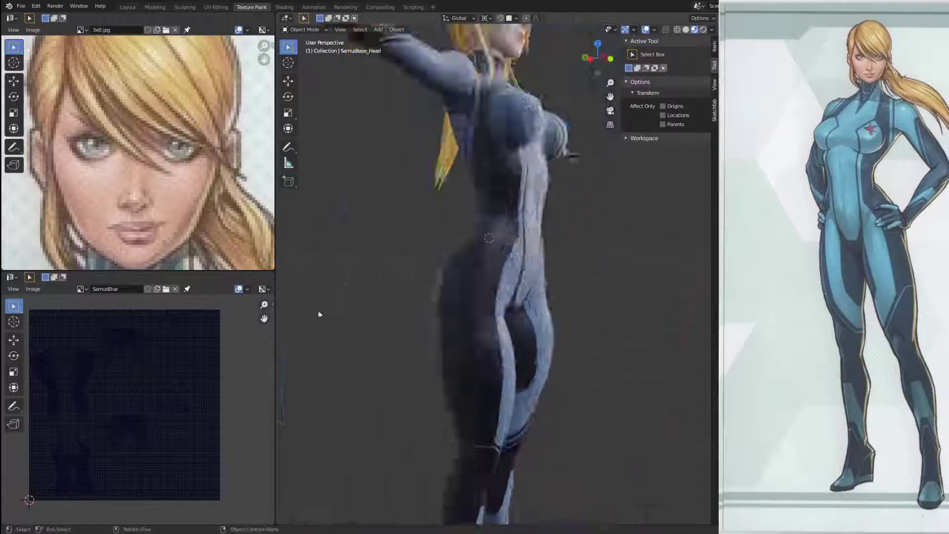
drag(556, 349, 523, 353)
middle_drag(523, 353, 468, 350)
scroll(468, 350, up, 4)
middle_drag(541, 361, 506, 254)
middle_drag(395, 359, 406, 372)
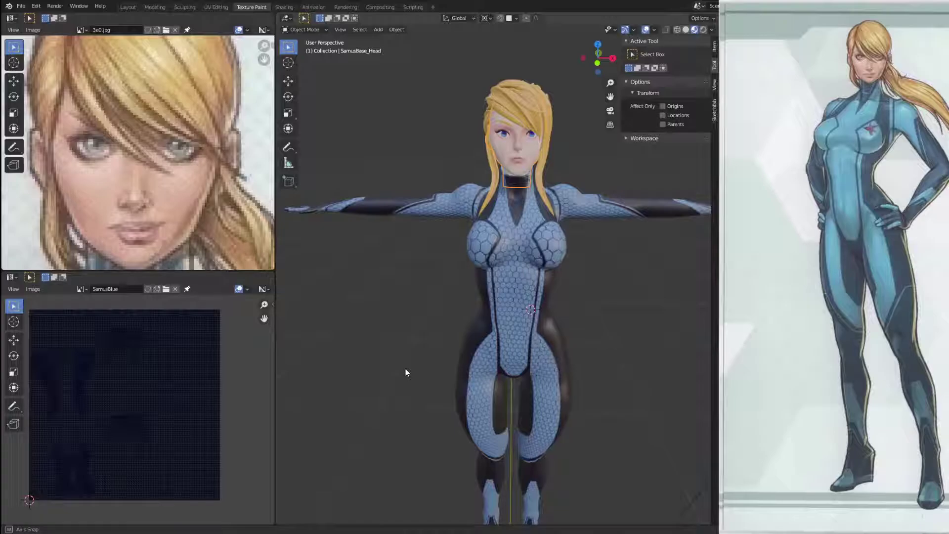
mouse_move(406, 372)
middle_down()
mouse_move(343, 390)
mouse_move(517, 391)
mouse_move(527, 368)
mouse_move(396, 369)
middle_up()
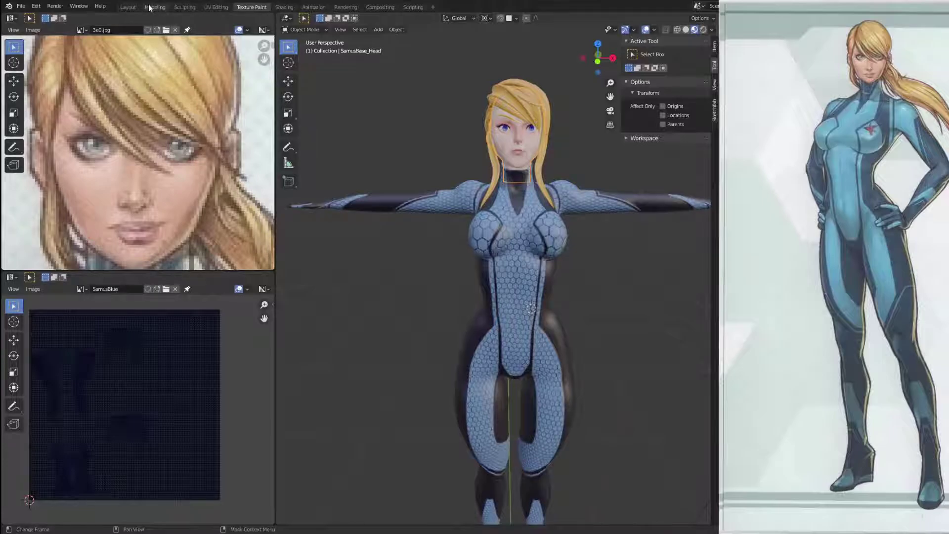
Step: Switch to the Modeling workspace and join its two 3D views into a single one
click(155, 7)
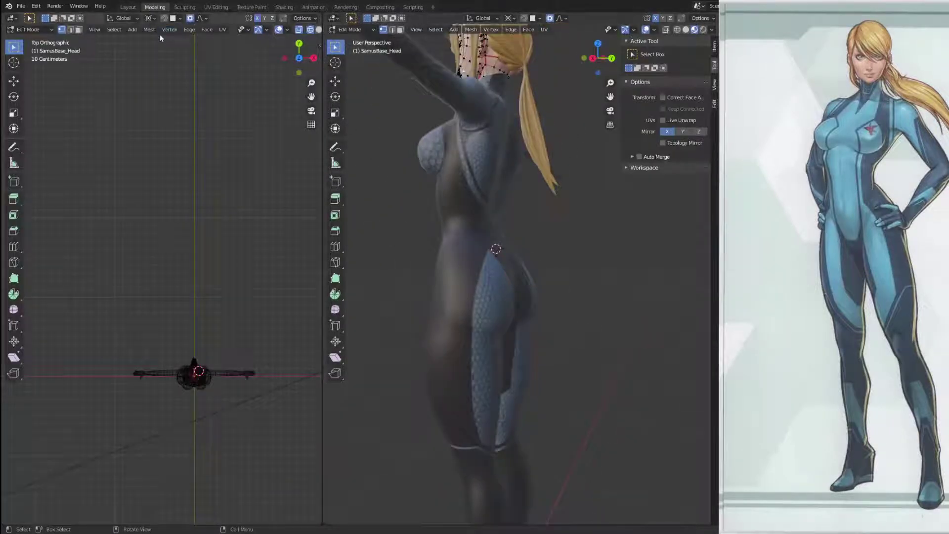
right_click(322, 215)
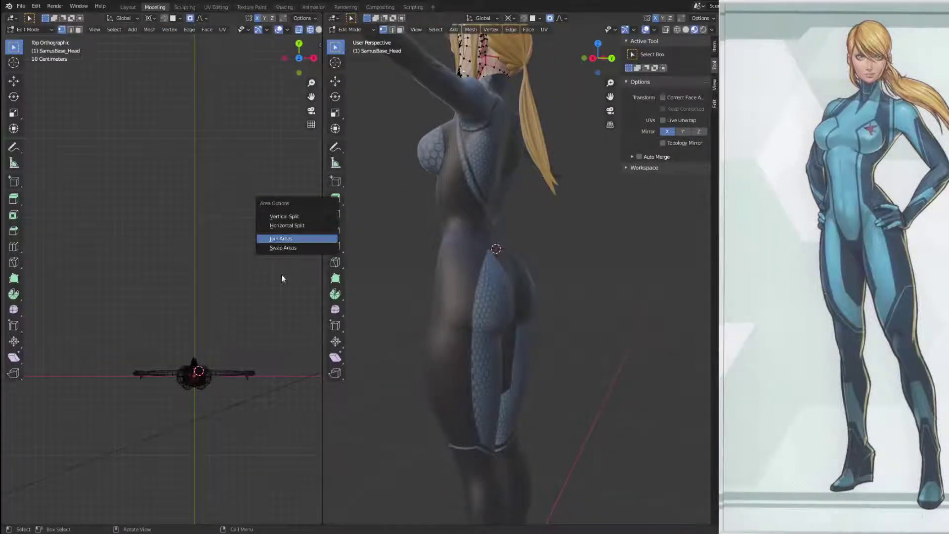
click(298, 238)
click(254, 239)
Step: Return the head mesh to Object Mode, clear the selection and show the whole character from the front
middle_drag(408, 305, 533, 289)
key(Tab)
key(a)
key(a)
scroll(526, 303, down, 2)
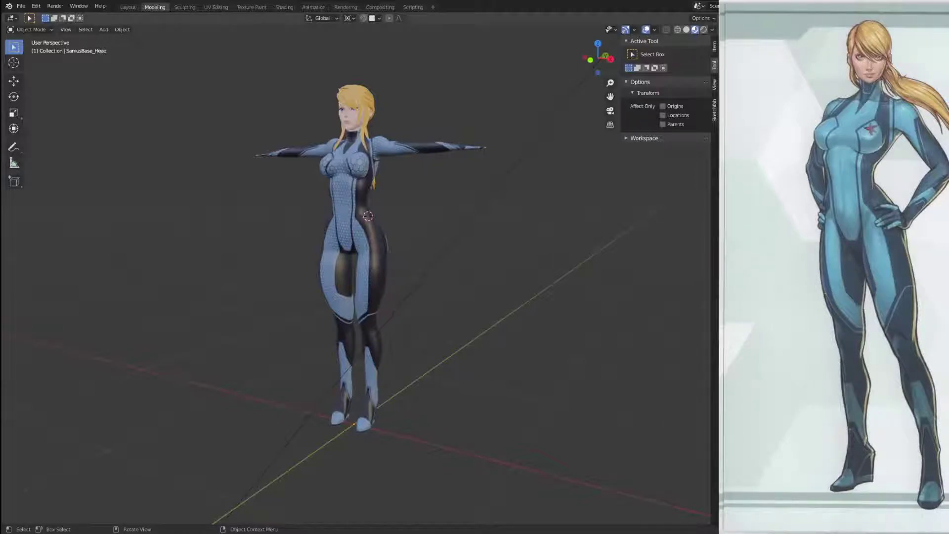
middle_drag(392, 313, 517, 414)
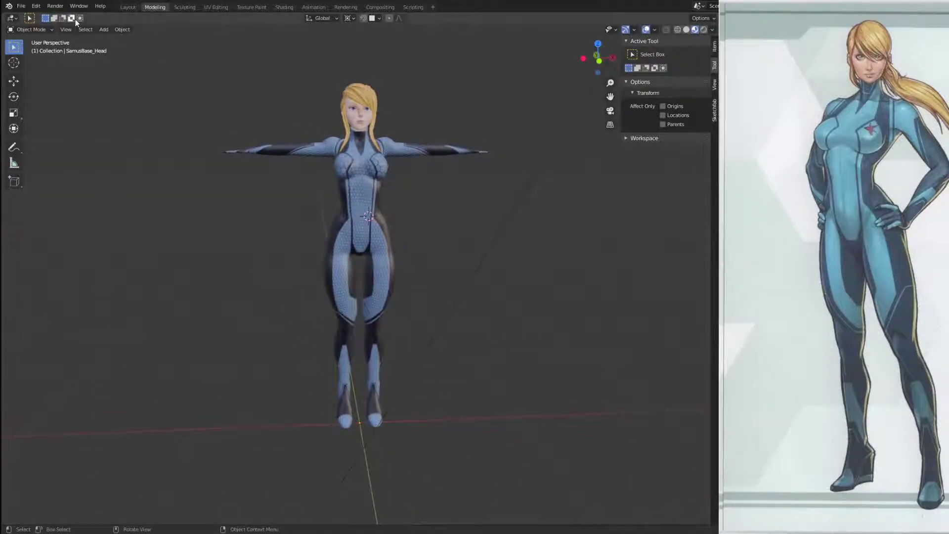
Step: Select the Samus axes object at the world origin and delete it
click(21, 6)
key(alt+h)
mouse_move(534, 362)
middle_down()
mouse_move(306, 321)
mouse_move(437, 384)
mouse_move(524, 355)
middle_up()
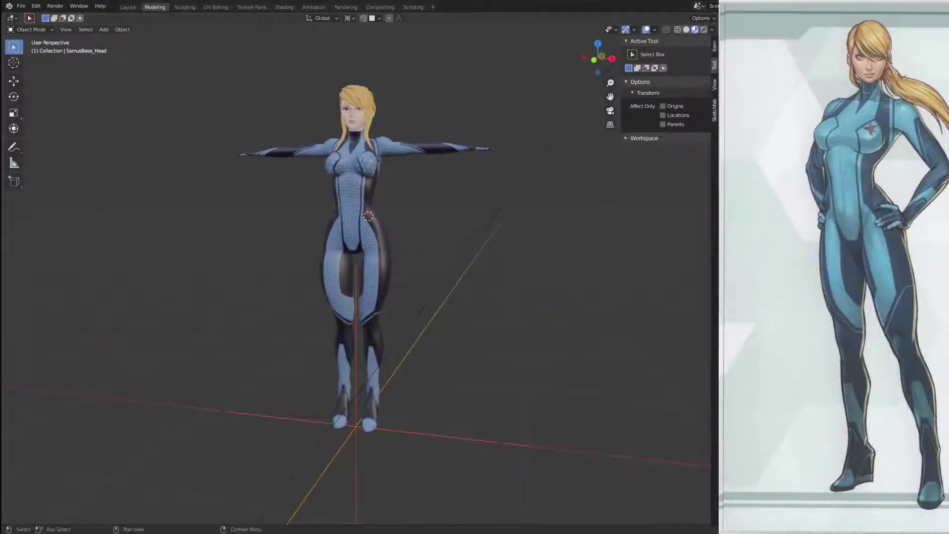
click(764, 50)
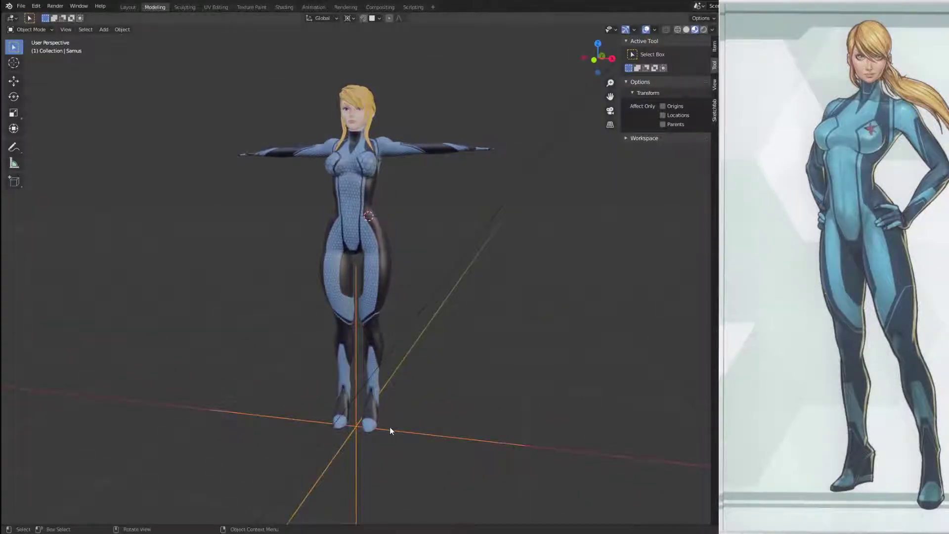
key(g)
key(Escape)
key(Delete)
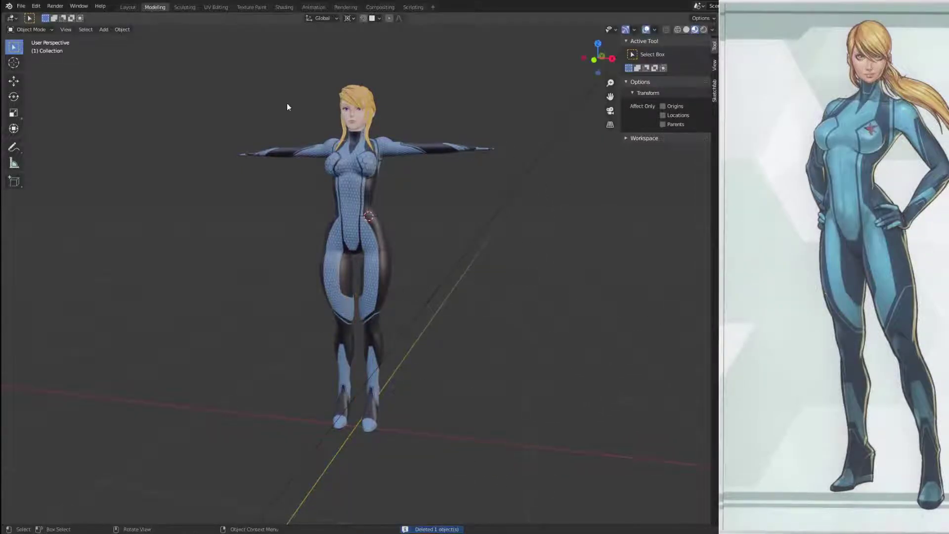
Step: Append the Samus rig from another file and unhide its hidden control shapes
click(21, 7)
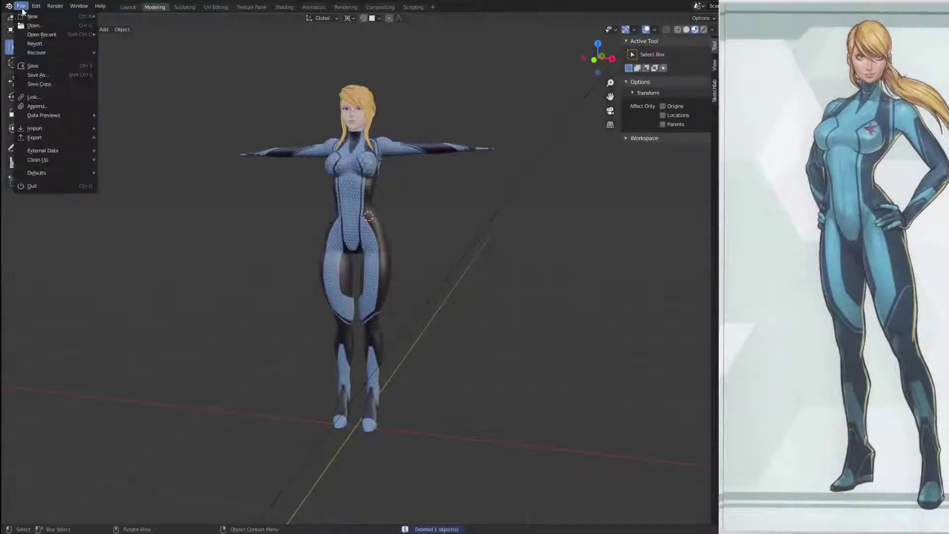
click(68, 106)
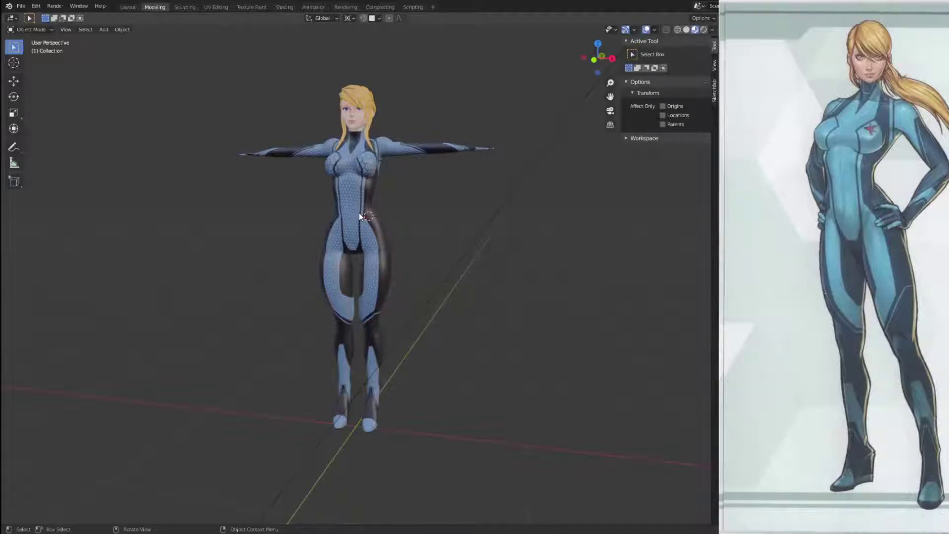
key(alt+h)
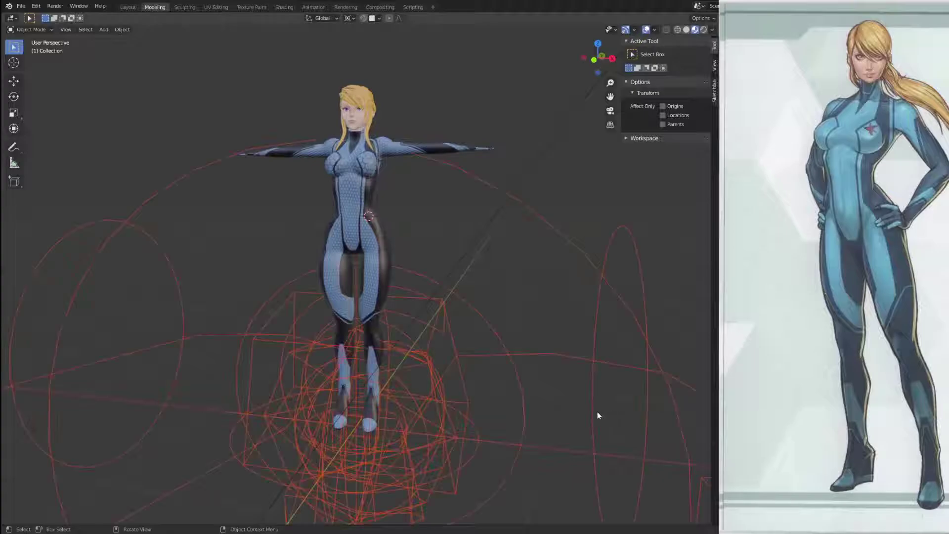
scroll(475, 369, down, 4)
middle_drag(519, 355, 421, 239)
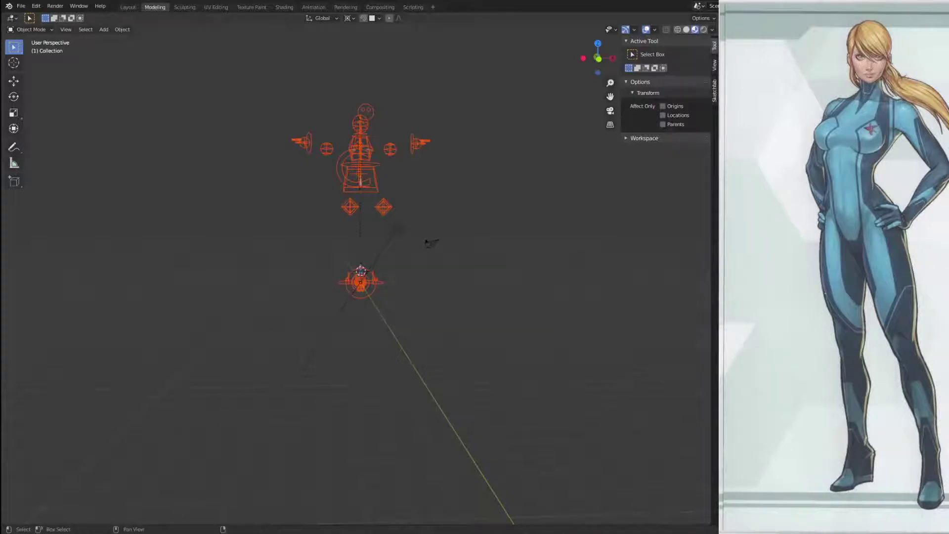
Step: Select the rig's control shapes with Samus as the active object, and clear the selection
click(428, 243)
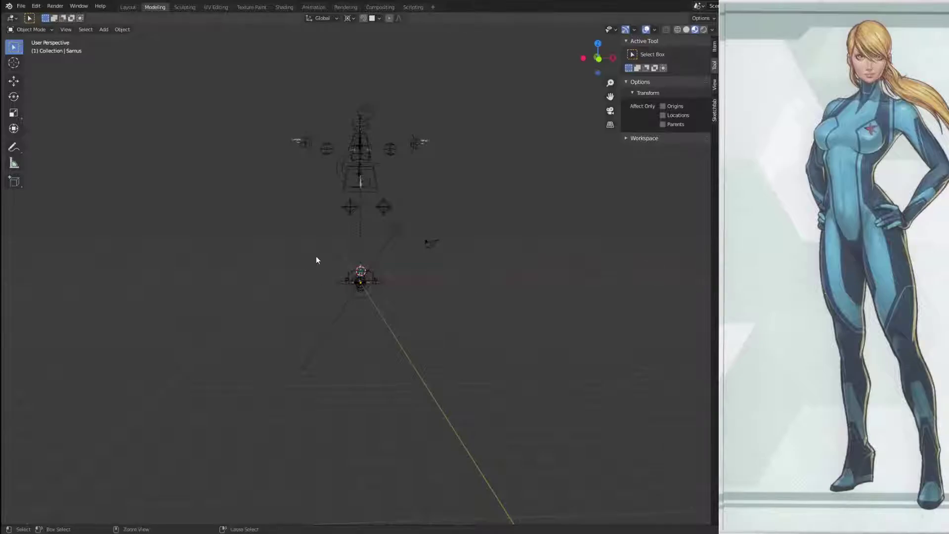
key(a)
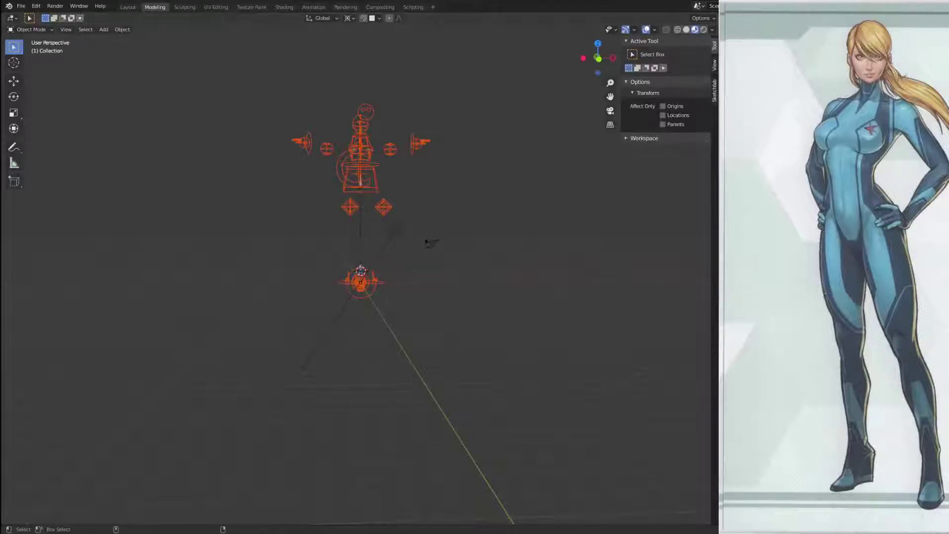
middle_drag(419, 265, 381, 198)
ctrl+middle_drag(397, 298, 425, 197)
ctrl+middle_drag(451, 307, 545, 204)
shift+middle_drag(456, 337, 479, 160)
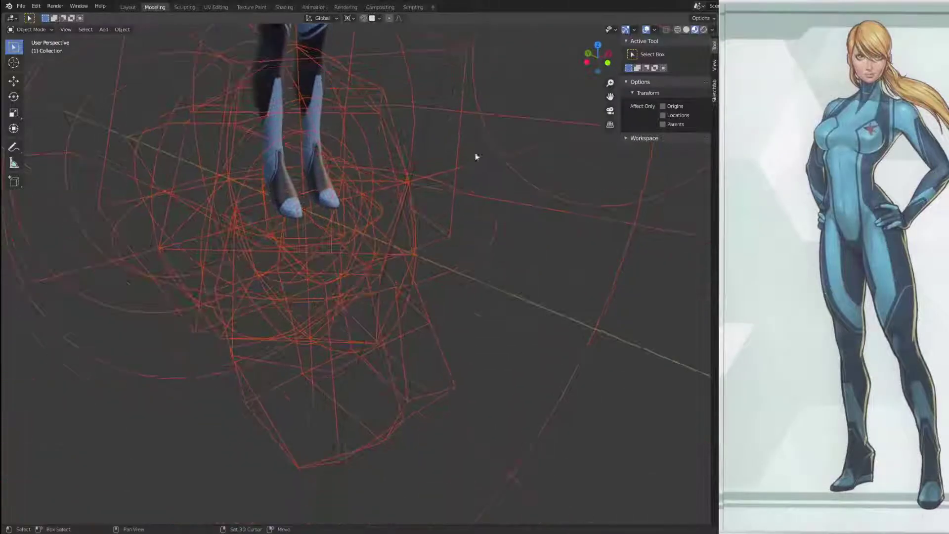
click(313, 405)
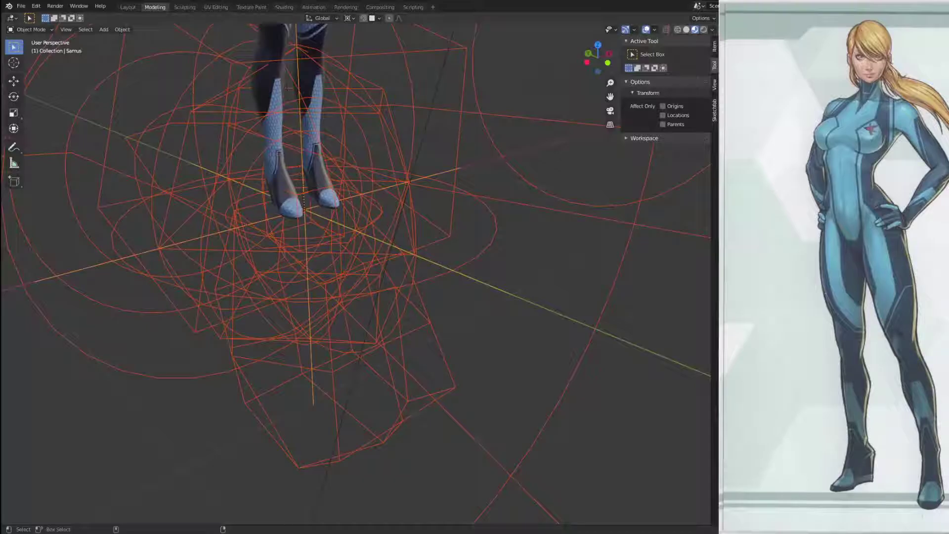
key(alt+a)
key(Down)
key(Down)
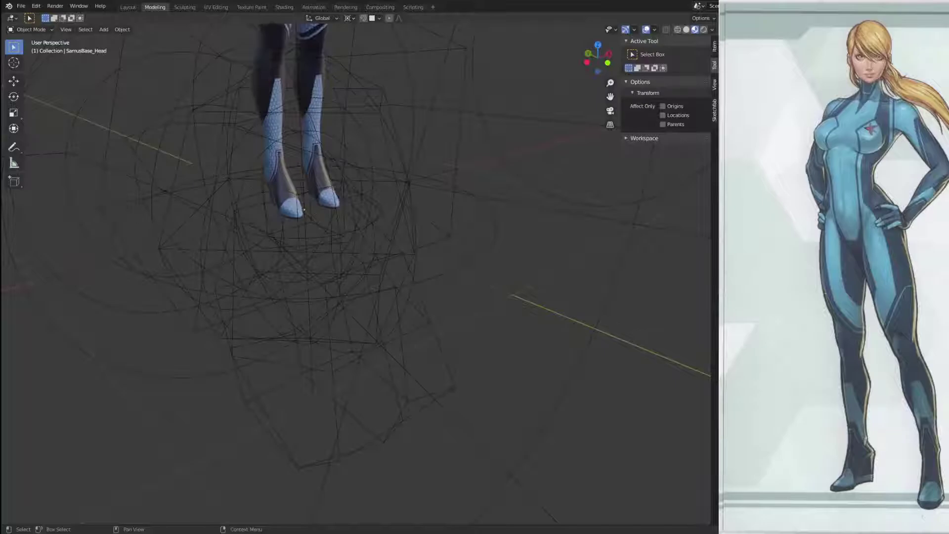
Step: Select the control shapes clustered around the character's feet, including the large circle, and clear them from view
click(497, 203)
scroll(499, 215, down, 8)
scroll(514, 198, down, 9)
middle_drag(524, 202, 481, 196)
scroll(450, 191, up, 6)
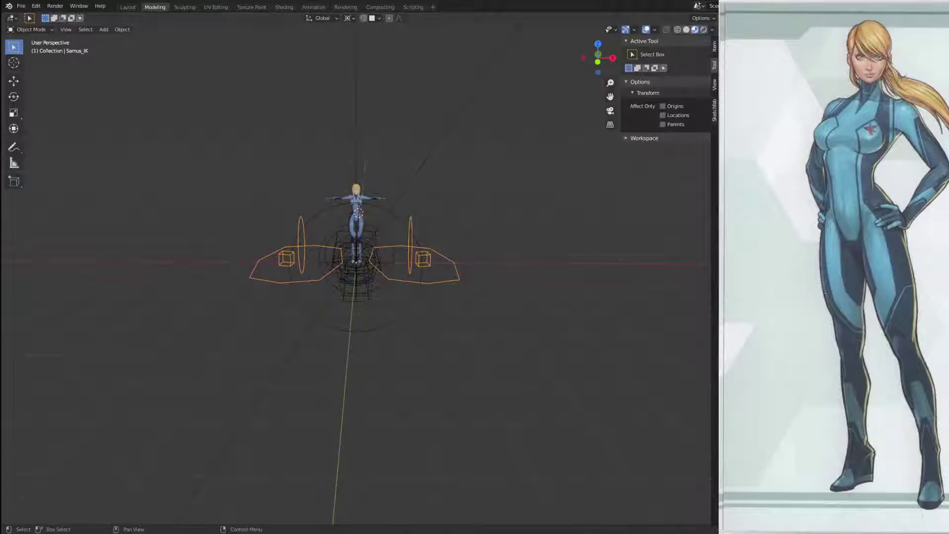
click(357, 263)
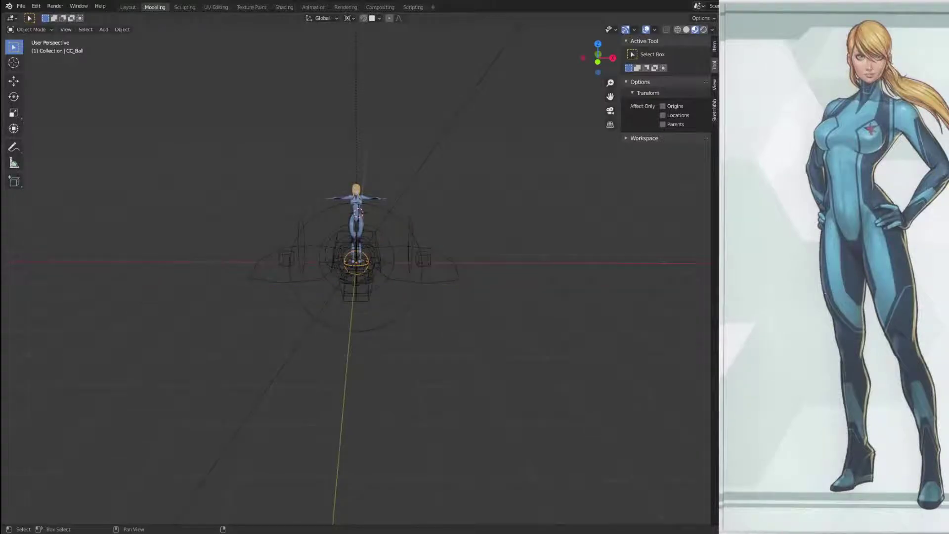
shift+drag(327, 276, 385, 339)
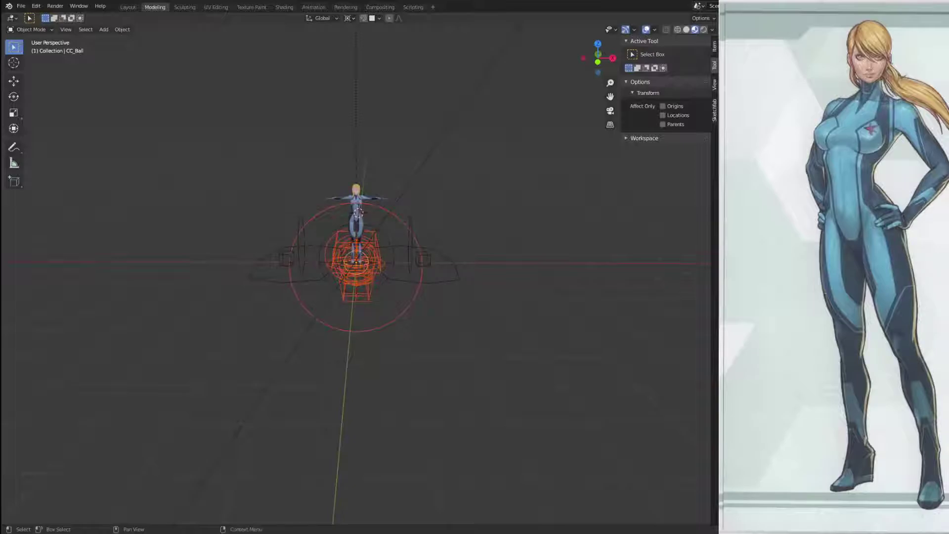
key(alt+a)
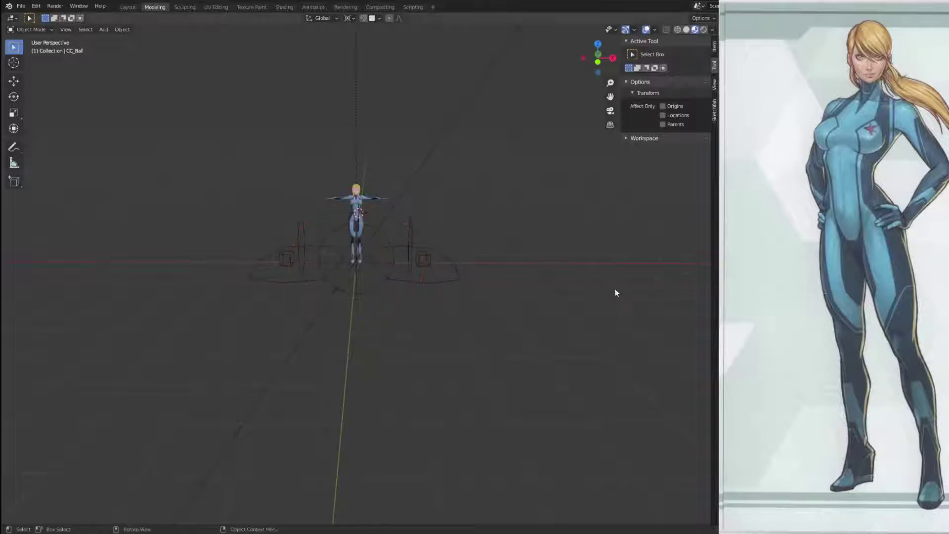
middle_drag(394, 222, 421, 242)
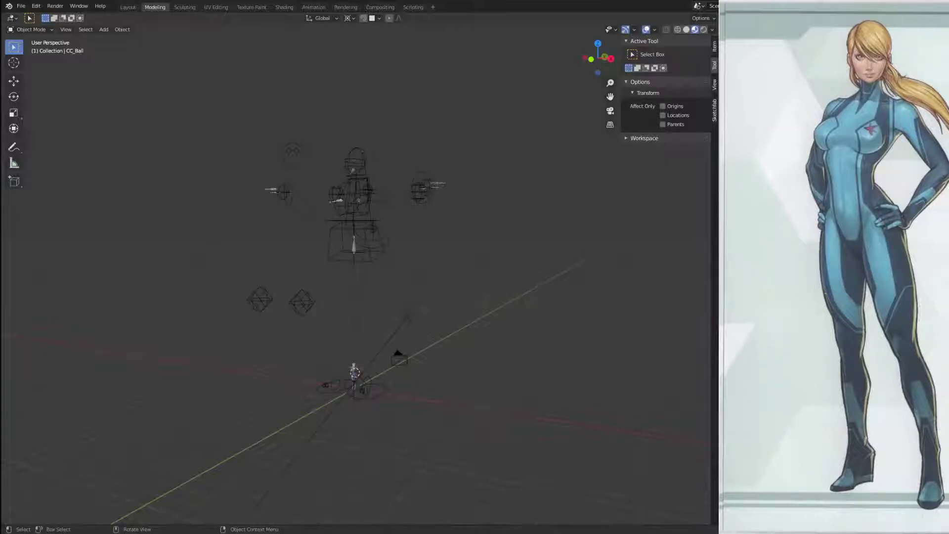
Step: Save the scene as New_Samus1.blend and open the existing file with the previously rigged Zero Suit Samus
click(22, 7)
click(45, 76)
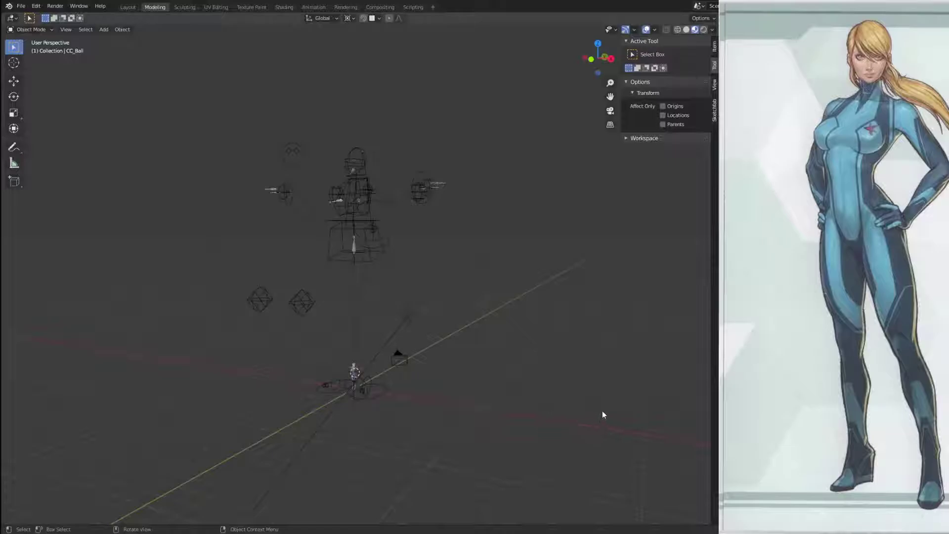
click(19, 7)
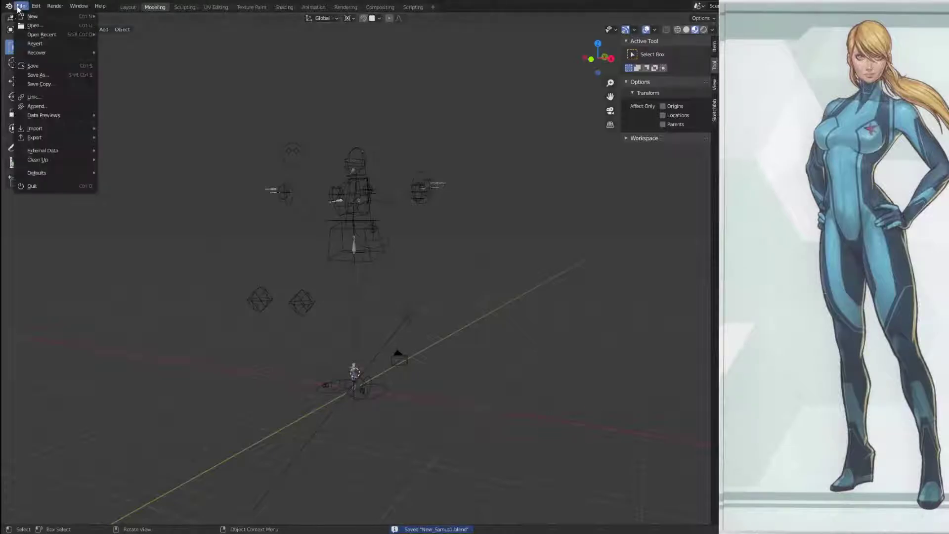
mouse_move(42, 34)
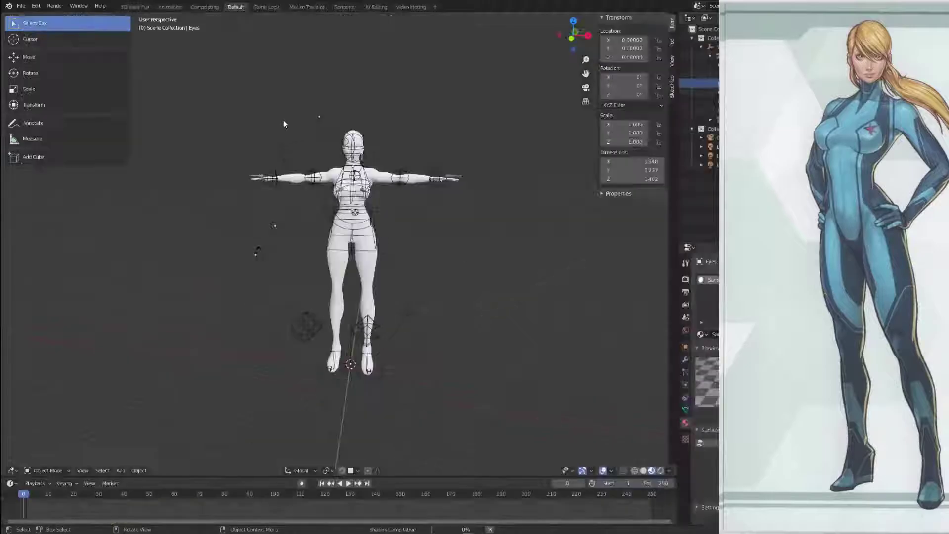
Step: Examine the previously rigged Samus character and its control shapes, and select the ZeroSuitSamus body mesh
middle_drag(472, 252, 468, 205)
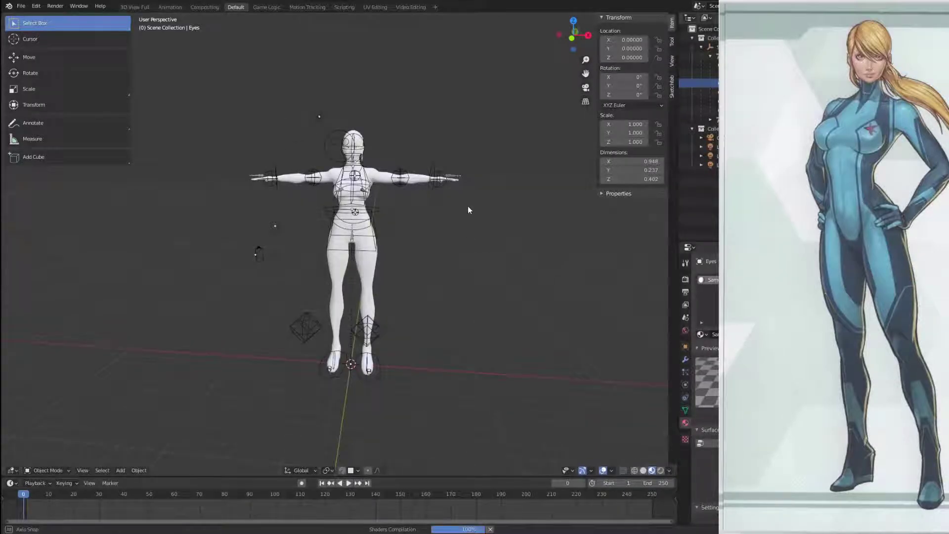
middle_drag(423, 233, 474, 285)
scroll(474, 283, up, 4)
shift+middle_drag(437, 225, 381, 171)
scroll(505, 303, up, 3)
scroll(363, 233, down, 3)
shift+middle_drag(361, 237, 366, 183)
middle_drag(364, 207, 356, 232)
click(362, 256)
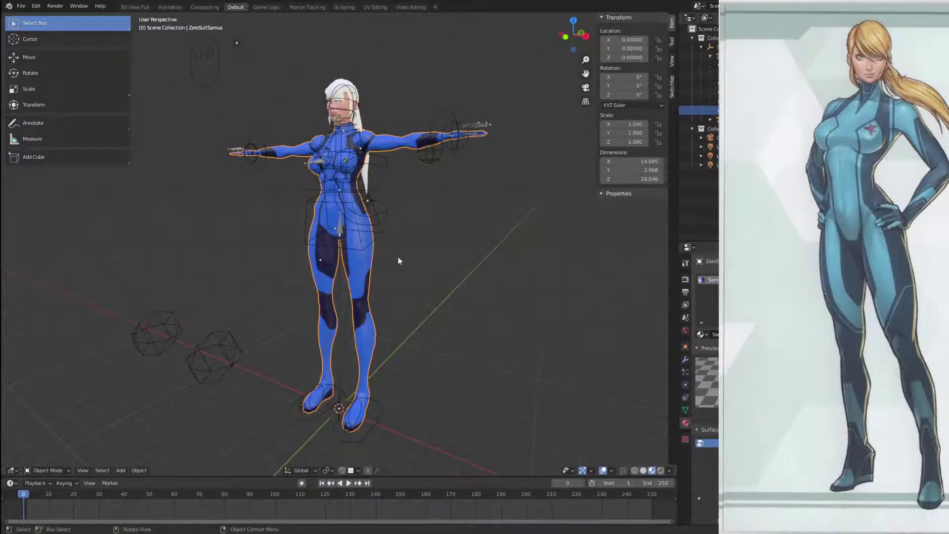
Step: Select the Eff_Hips control and set the transform pivot point to Active Element
click(361, 246)
middle_drag(377, 257, 389, 257)
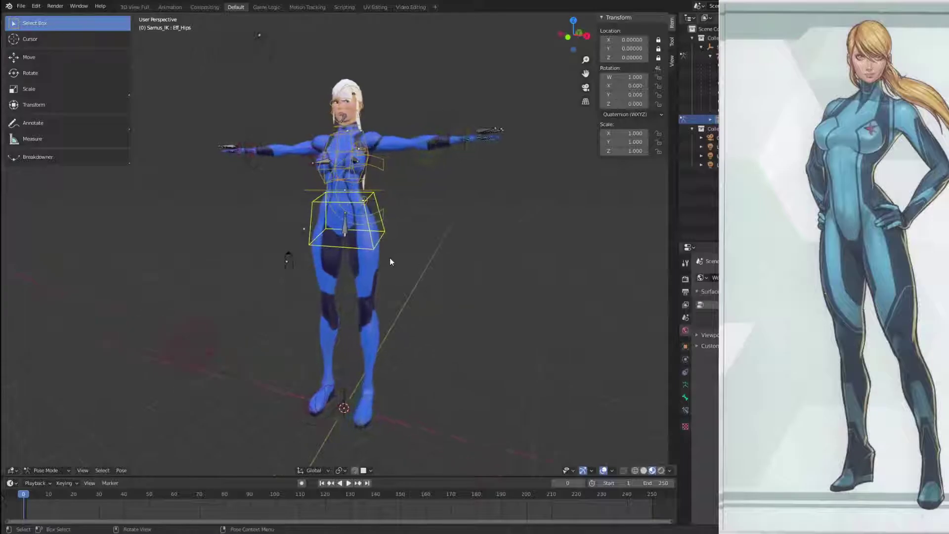
middle_drag(436, 279, 458, 278)
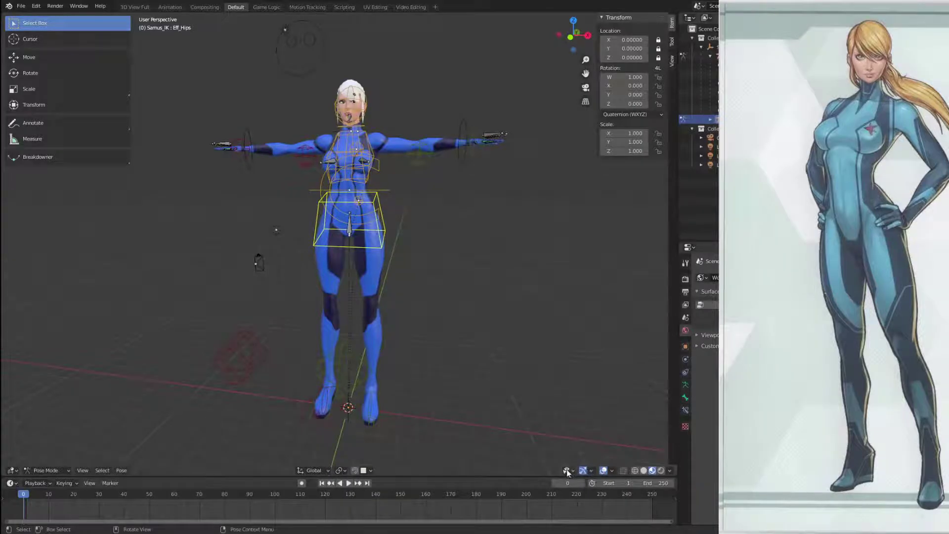
click(344, 469)
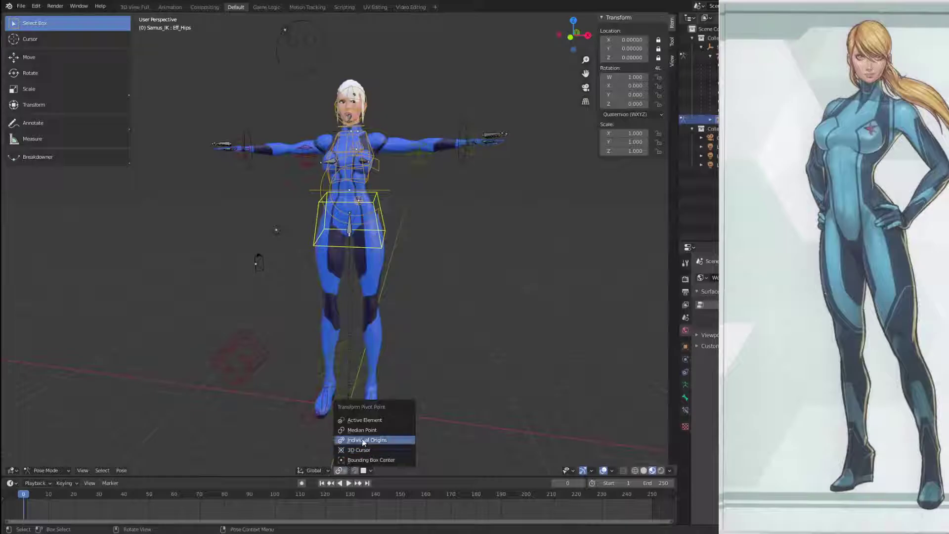
click(366, 421)
Step: Test the hips control by rotating it, and restore its rest pose
key(r)
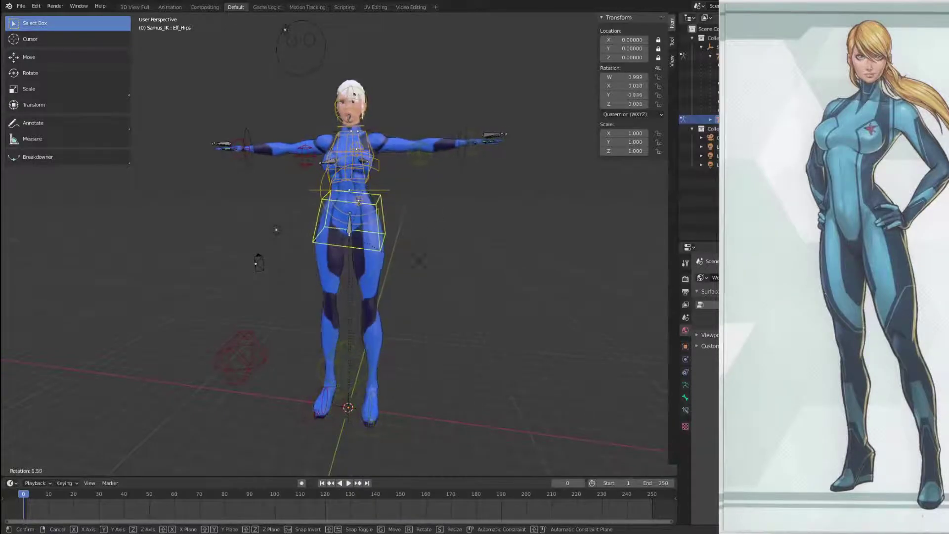
key(Escape)
scroll(399, 201, up, 2)
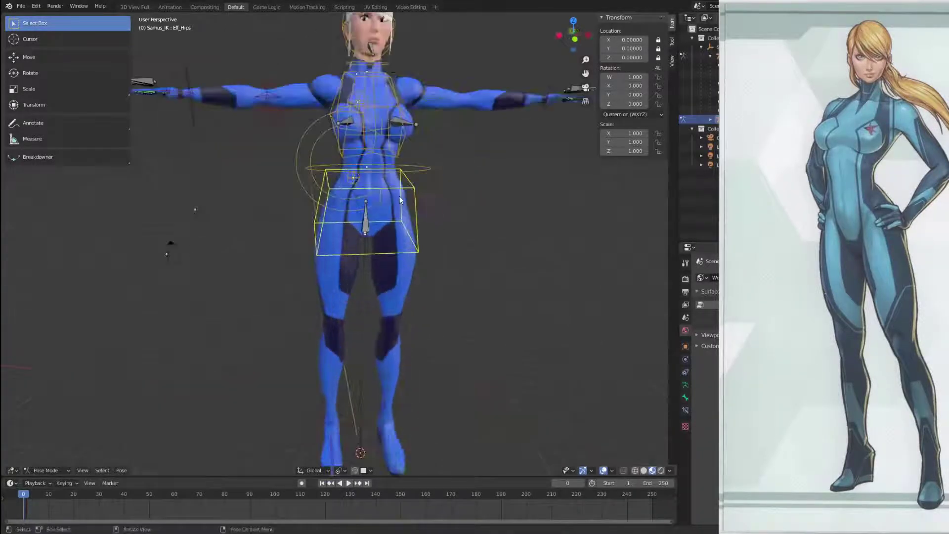
key(r)
key(Escape)
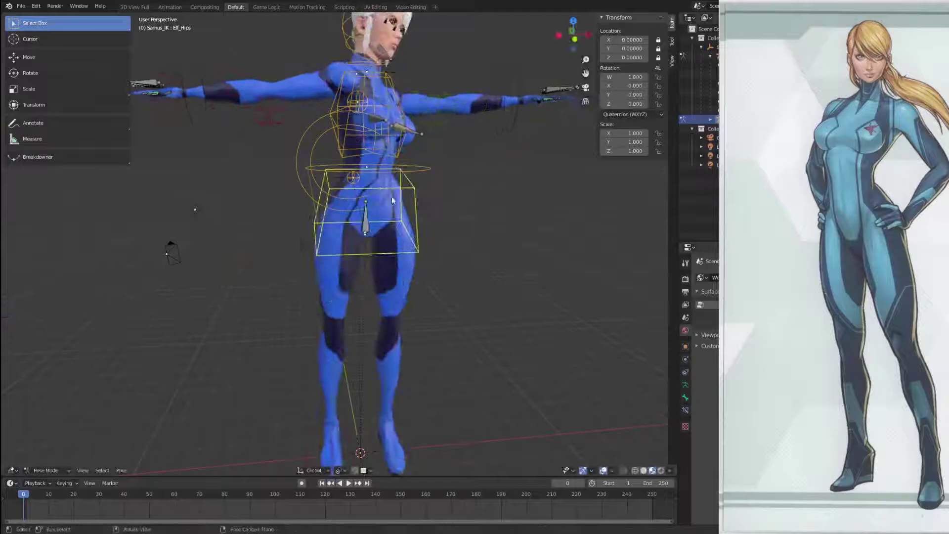
key(ctrl+z)
Step: Test the Eff_abdomen control by moving it from the front and side views, cancelling each move
click(418, 161)
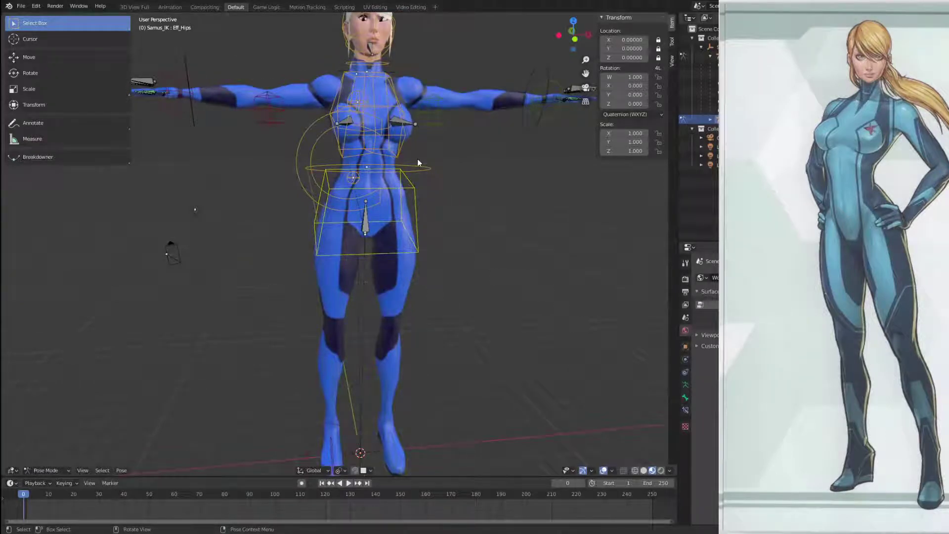
click(423, 169)
middle_drag(560, 239, 547, 240)
key(g)
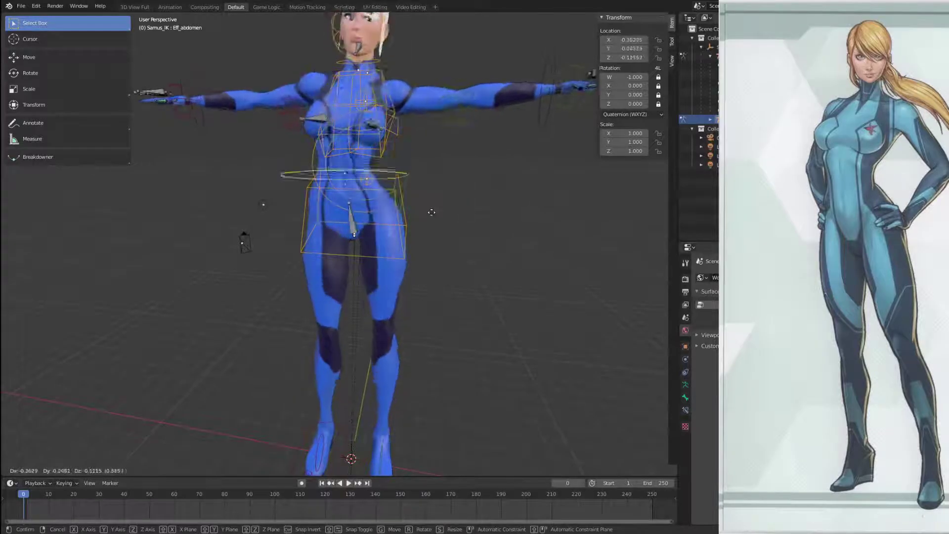
key(Escape)
middle_drag(443, 207, 372, 221)
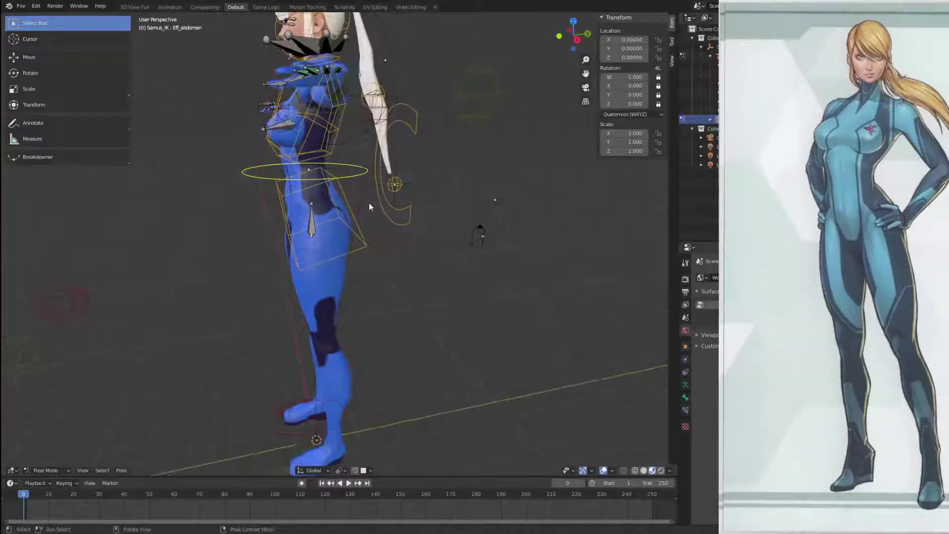
key(g)
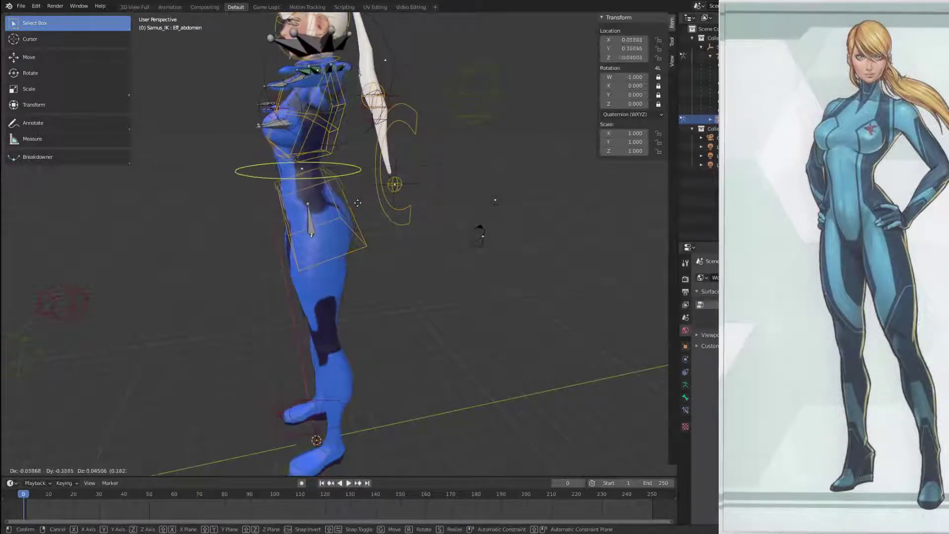
right_click(454, 231)
Step: Test the Eff_COG control behind the body by moving it, and cancel the move
middle_drag(454, 231, 402, 232)
click(401, 218)
scroll(411, 224, down, 3)
key(g)
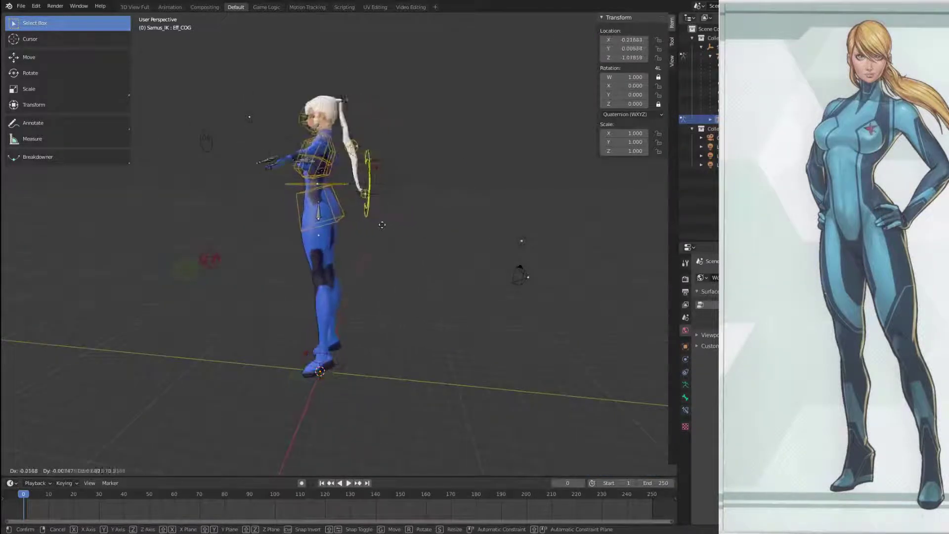
right_click(371, 230)
Step: Test the left arm's IK by moving the Eff_HandControl_L control, and cancel the move
middle_drag(374, 228, 527, 234)
scroll(526, 233, up, 4)
key(KP_Decimal)
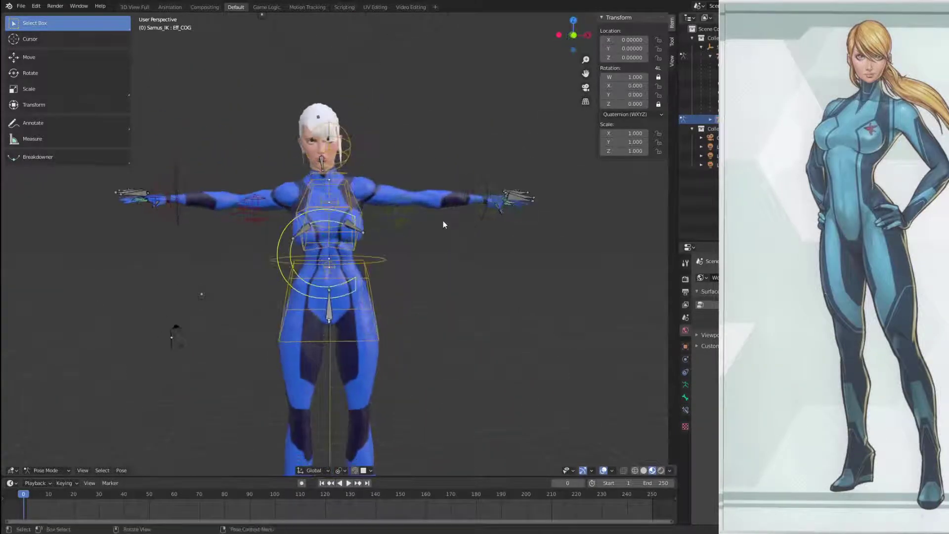
middle_drag(457, 267, 491, 277)
middle_drag(218, 221, 351, 239)
scroll(428, 166, up, 4)
click(428, 166)
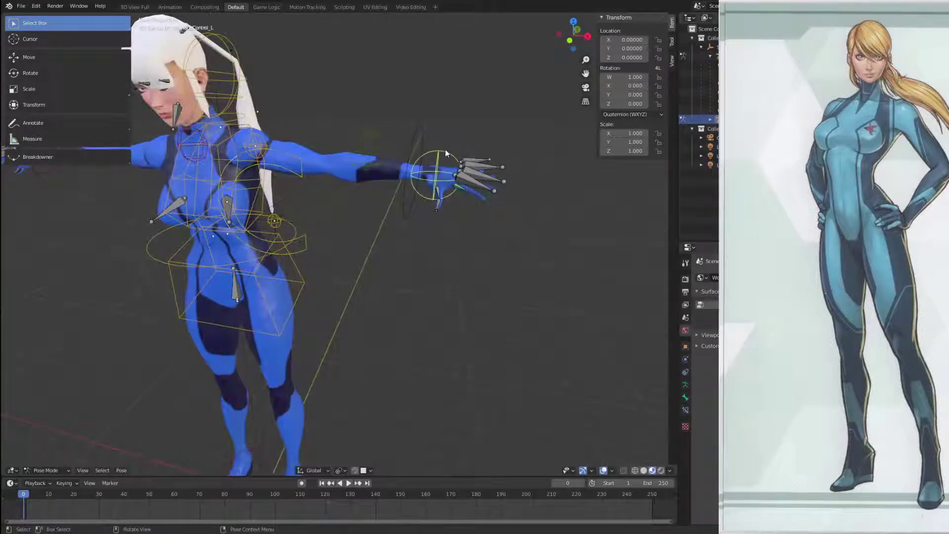
scroll(445, 149, down, 3)
key(g)
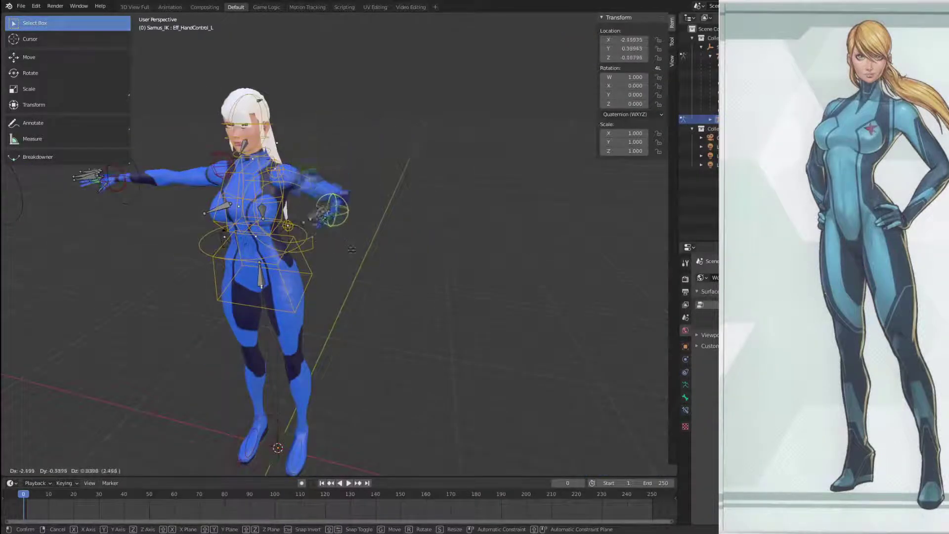
key(Escape)
Step: Select the left arm's elbow pole control and inspect its placement
middle_drag(399, 228, 406, 282)
scroll(348, 179, up, 2)
click(460, 164)
middle_drag(460, 270, 477, 237)
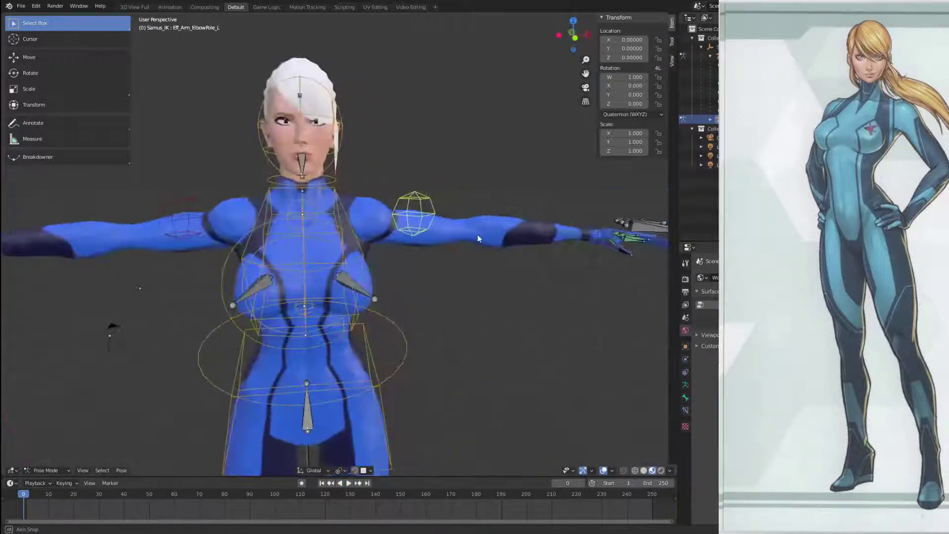
Step: Test the left leg's IK by moving and rotating the Eff_Foot_Heel_L control, cancelling both transforms
scroll(469, 283, down, 2)
shift+middle_drag(468, 284, 464, 81)
shift+middle_drag(464, 245, 458, 97)
middle_drag(469, 299, 437, 309)
click(403, 366)
middle_drag(461, 367, 483, 423)
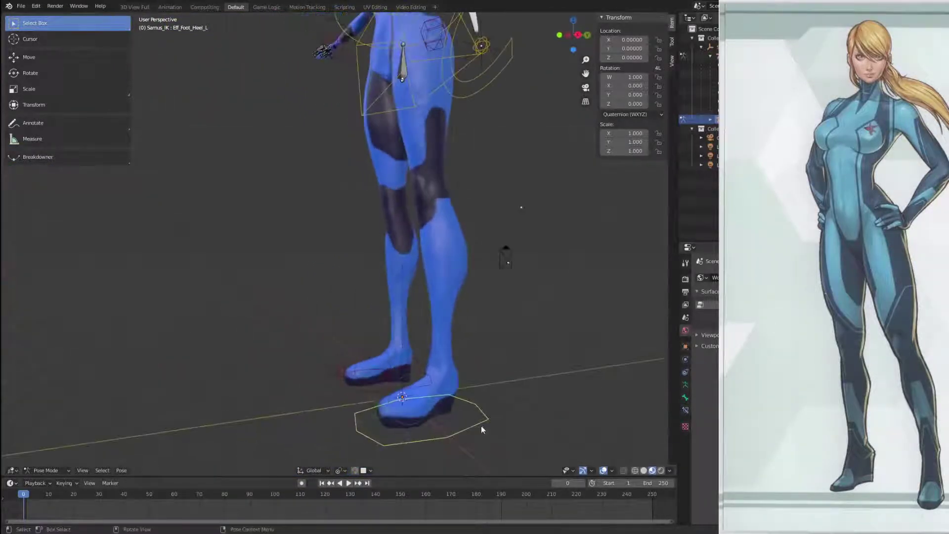
key(g)
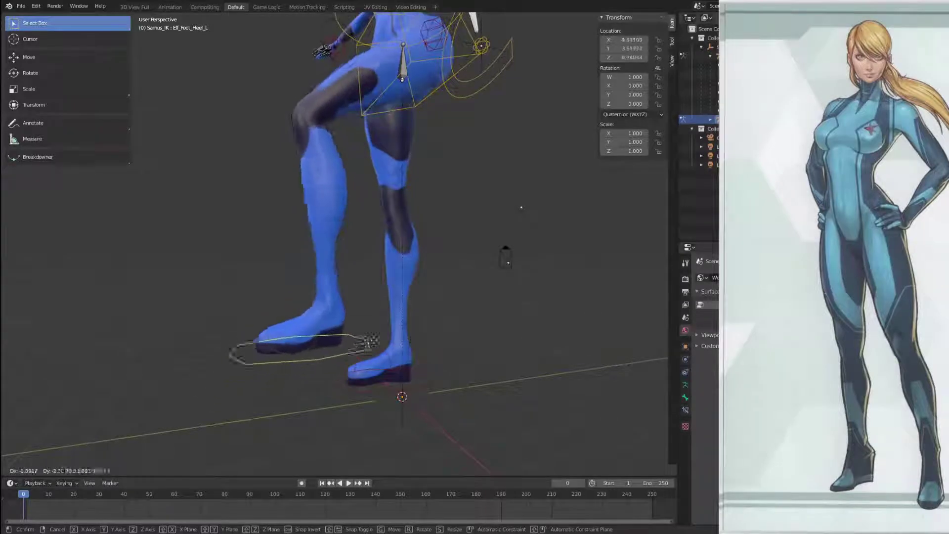
right_click(465, 376)
middle_drag(465, 376, 526, 398)
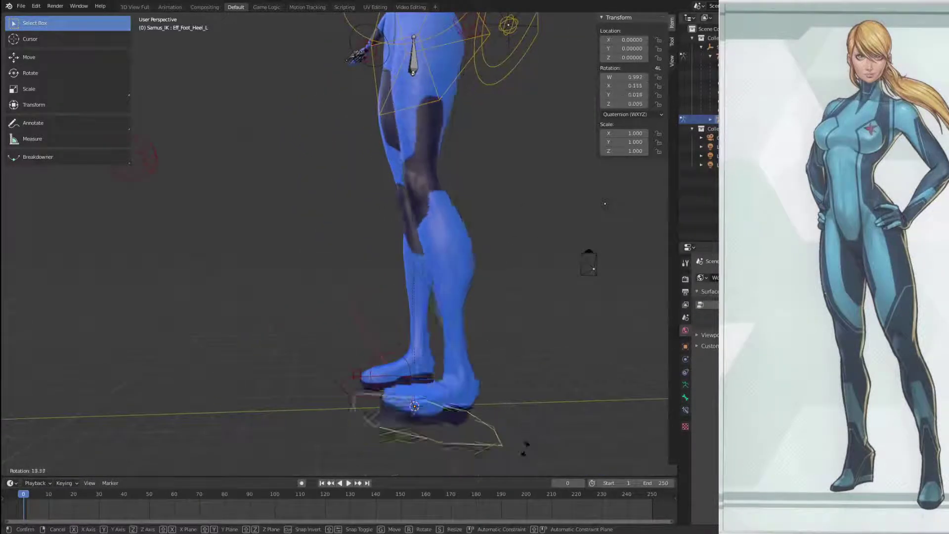
right_click(432, 410)
Step: Test the left foot's ball roll and toe controls by rotating each one, cancelling both rotations
click(397, 387)
middle_drag(396, 387, 431, 403)
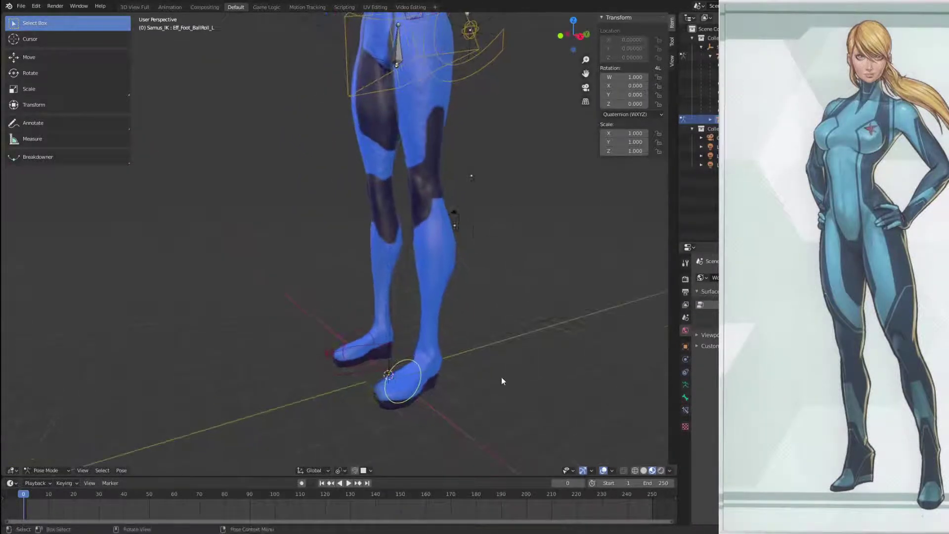
key(r)
right_click(452, 321)
click(375, 396)
key(r)
right_click(354, 285)
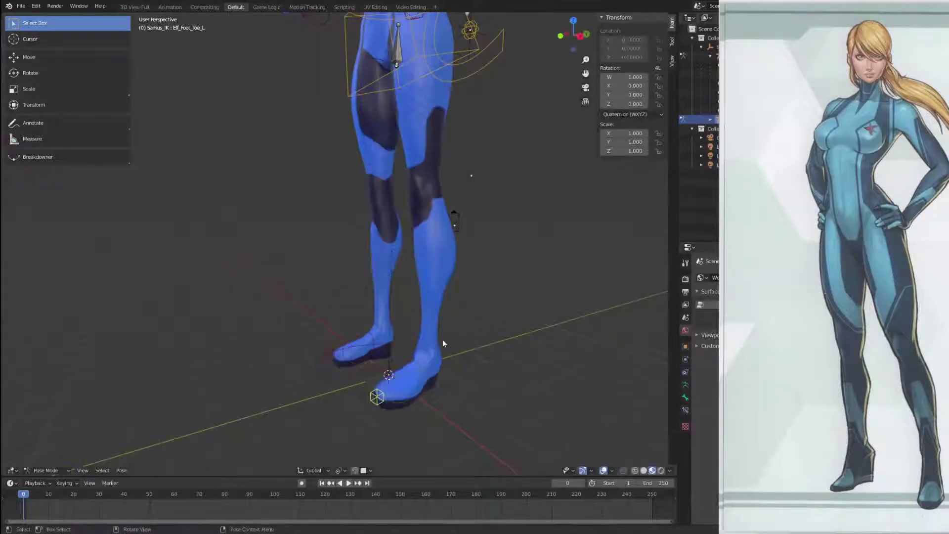
Step: Test the Eff_Body_Pelvis bone by rotating it, and cancel the rotation
scroll(354, 280, down, 1)
shift+middle_drag(354, 252, 421, 327)
scroll(420, 327, up, 3)
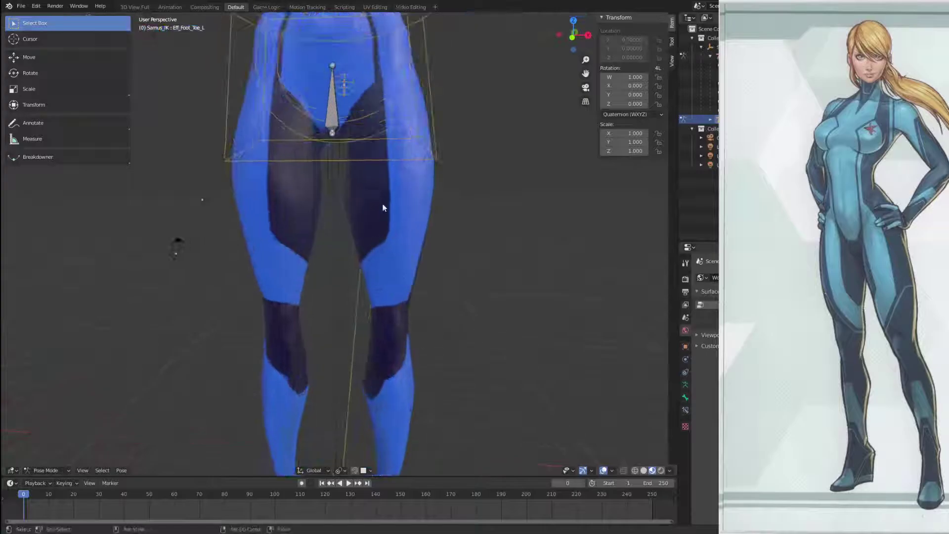
shift+middle_drag(400, 254, 426, 335)
click(360, 190)
key(r)
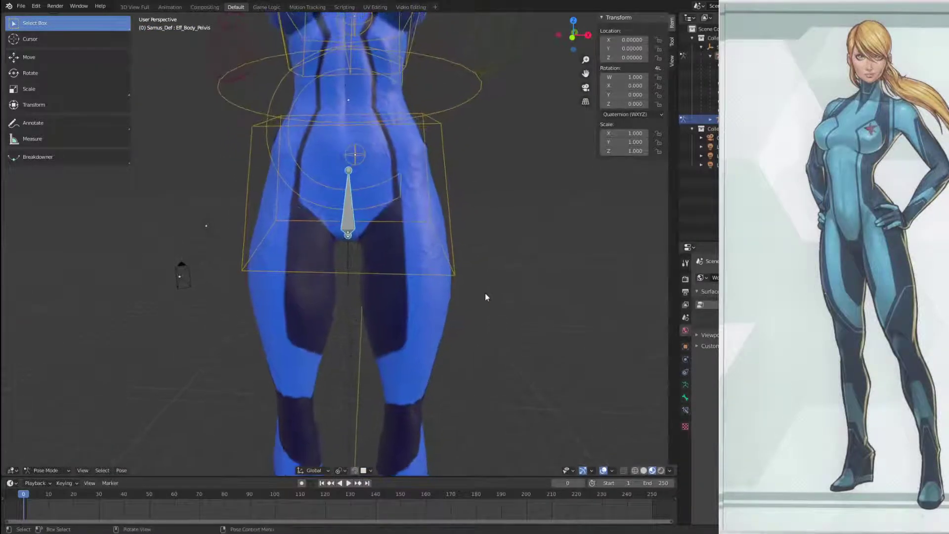
right_click(560, 287)
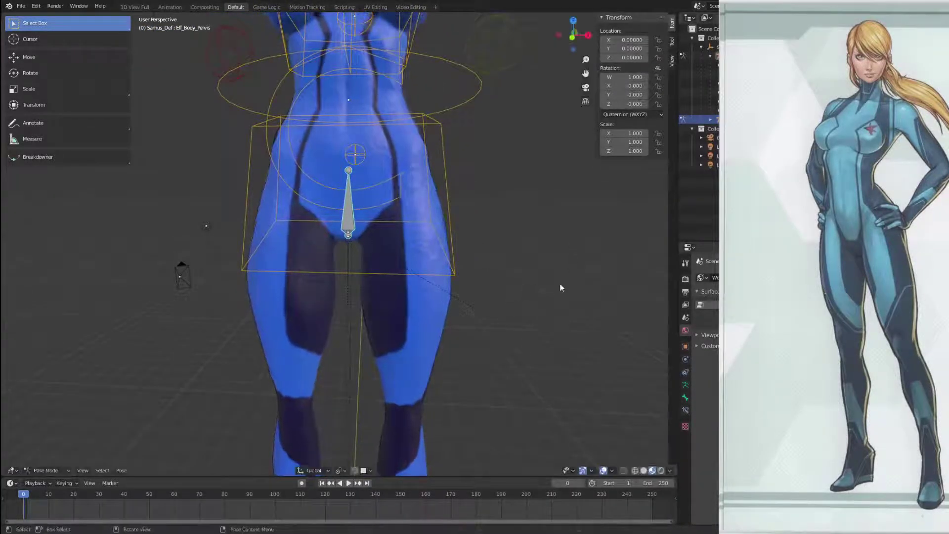
Step: Try rotating the box-shaped Eff_Hips control to compare it with the pelvis bone, and cancel
click(451, 274)
key(r)
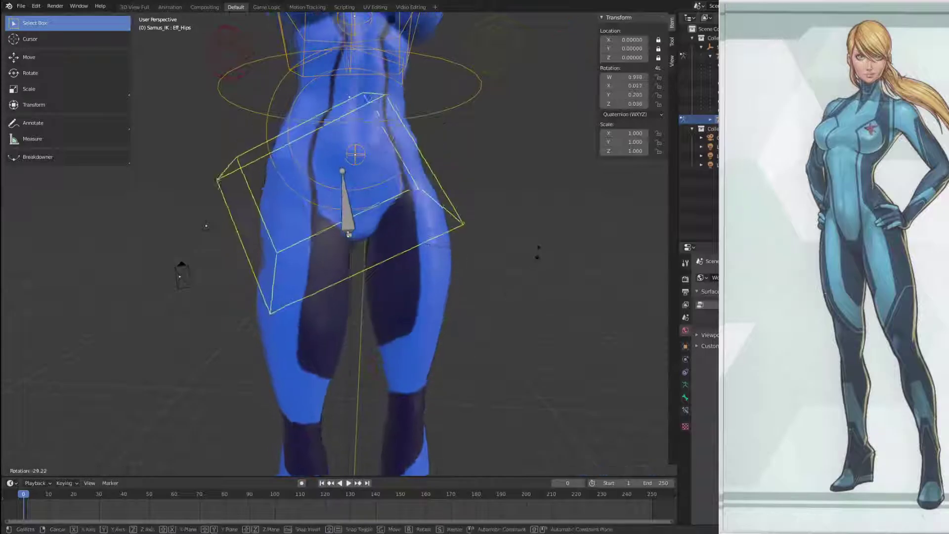
right_click(483, 313)
Step: Test the ponytail tip's IK control by moving it from the side view, and cancel the move
click(364, 164)
middle_drag(364, 165, 361, 215)
key(g)
right_click(347, 151)
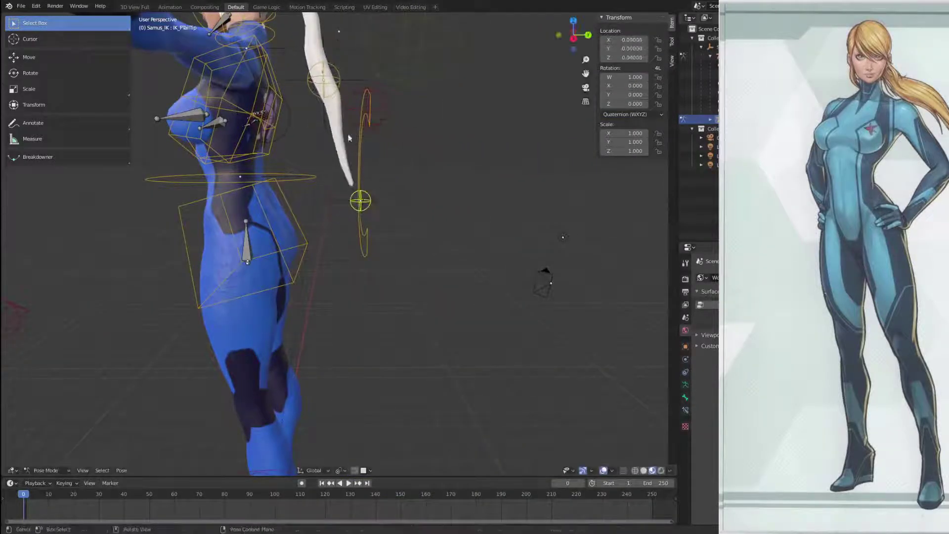
Step: Test the ponytail's middle IK control by moving it, and cancel the move
click(331, 81)
key(g)
right_click(394, 141)
shift+middle_drag(430, 108, 453, 209)
scroll(376, 197, down, 4)
middle_drag(376, 197, 563, 276)
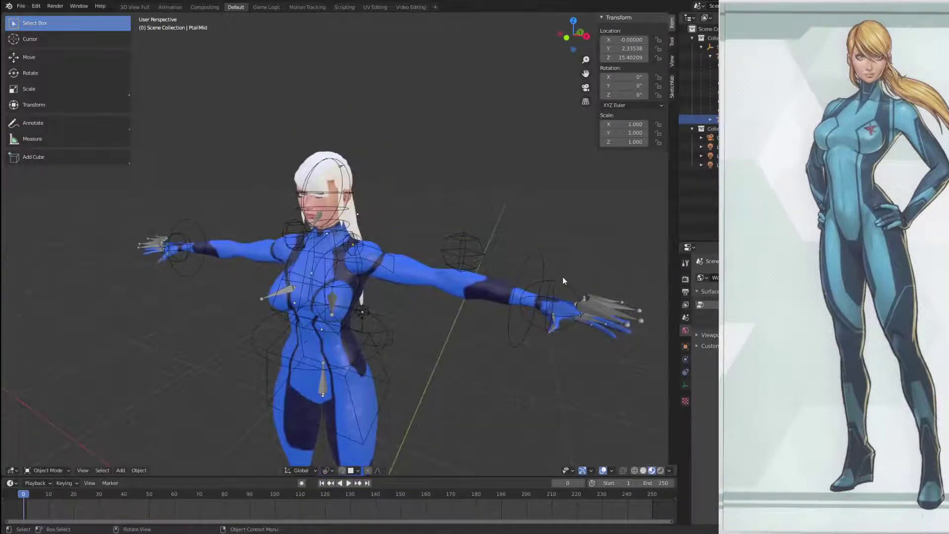
Step: Test the Def_Arm_Wrist_L bone by rotating it, and cancel the rotation
click(539, 261)
key(r)
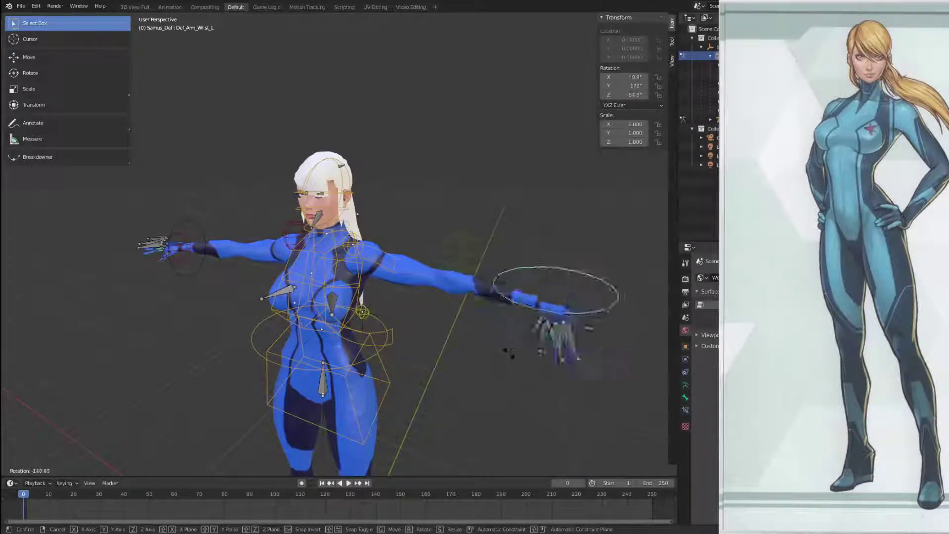
right_click(499, 184)
scroll(297, 291, down, 5)
middle_drag(294, 293, 381, 286)
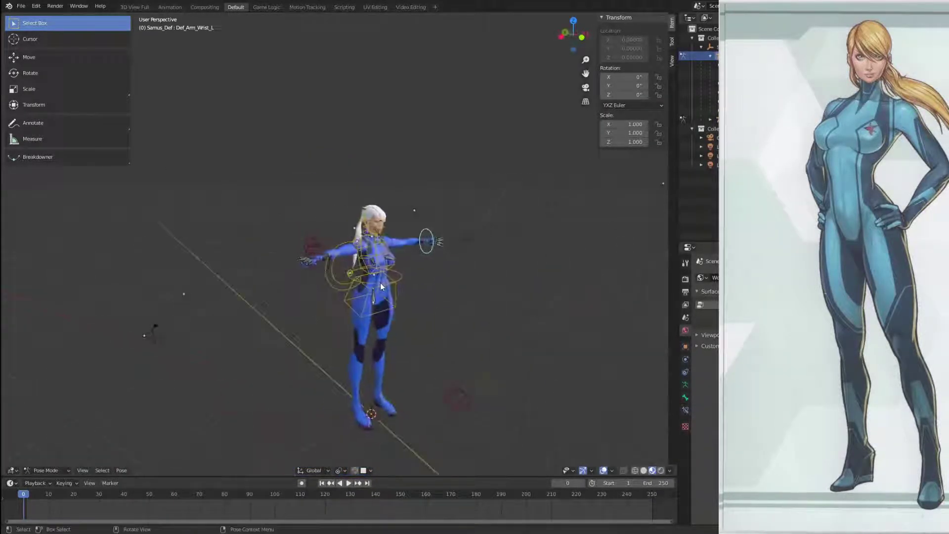
Step: Open the recent file New_Samus.blend without saving changes to the current file
click(22, 6)
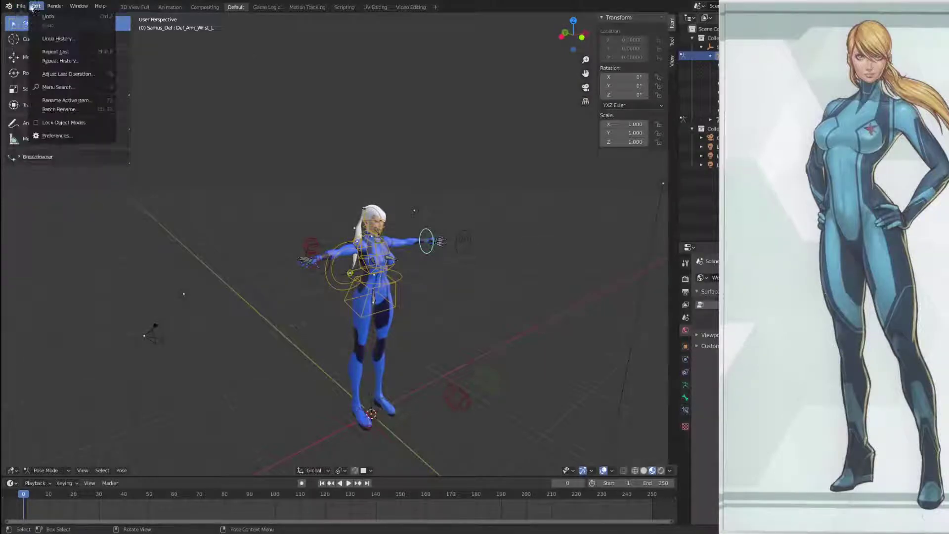
mouse_move(27, 35)
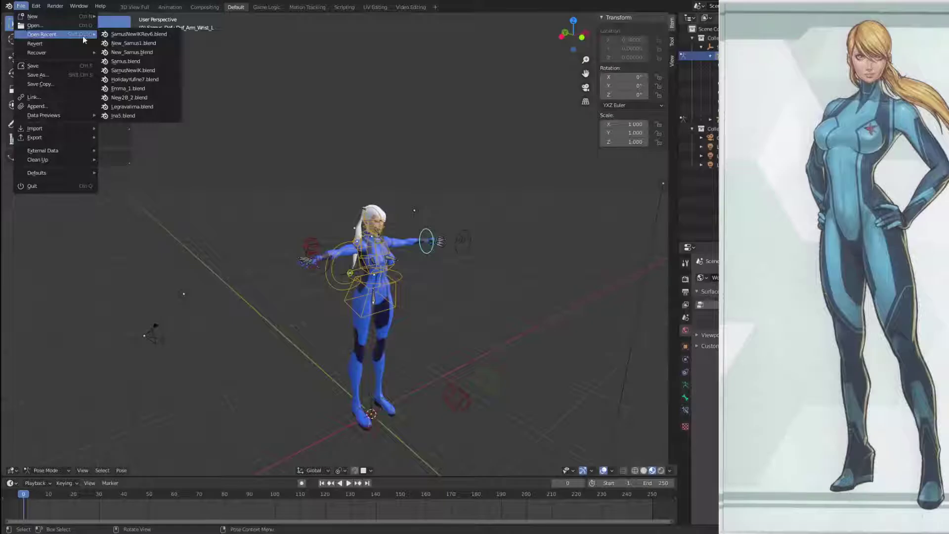
click(163, 55)
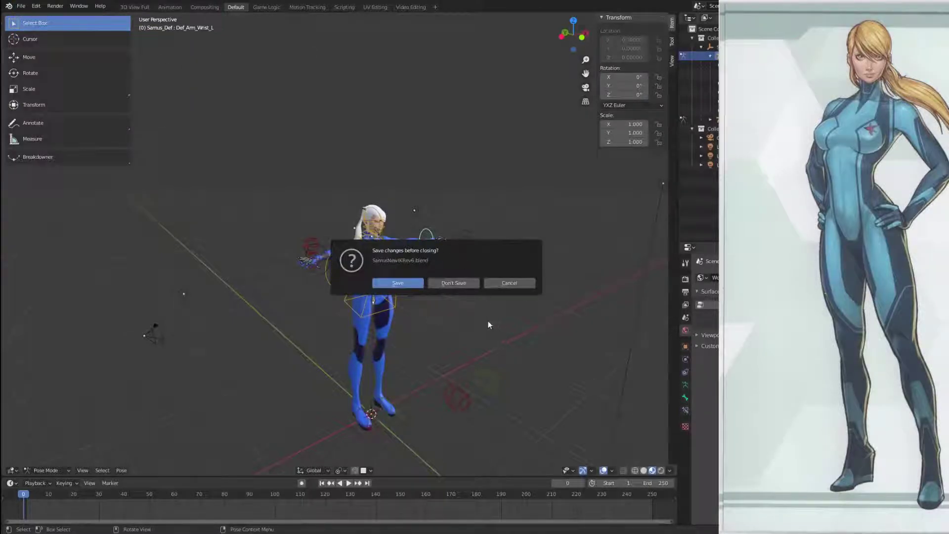
click(465, 282)
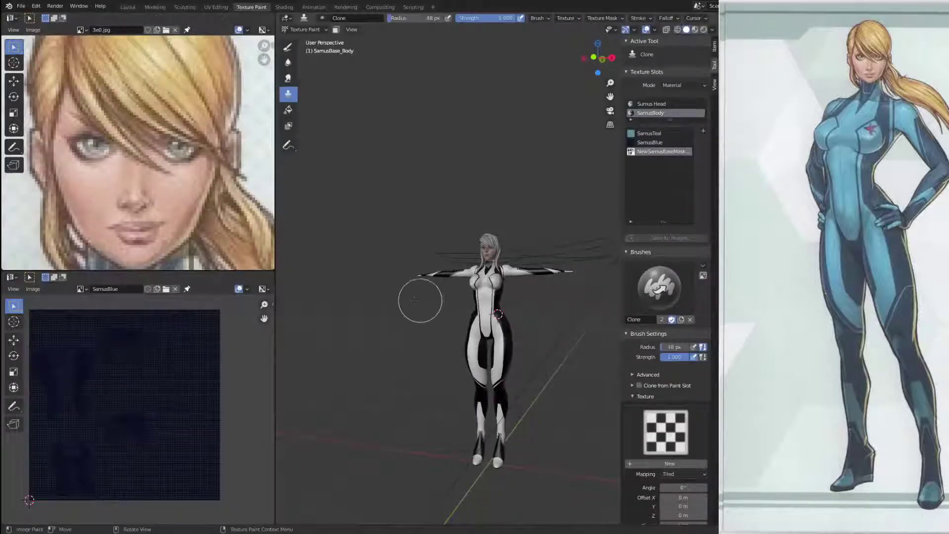
Step: Switch to the Modeling workspace to view the textured body and head
mouse_move(495, 306)
middle_down()
mouse_move(568, 304)
mouse_move(438, 307)
mouse_move(394, 257)
mouse_move(433, 284)
middle_up()
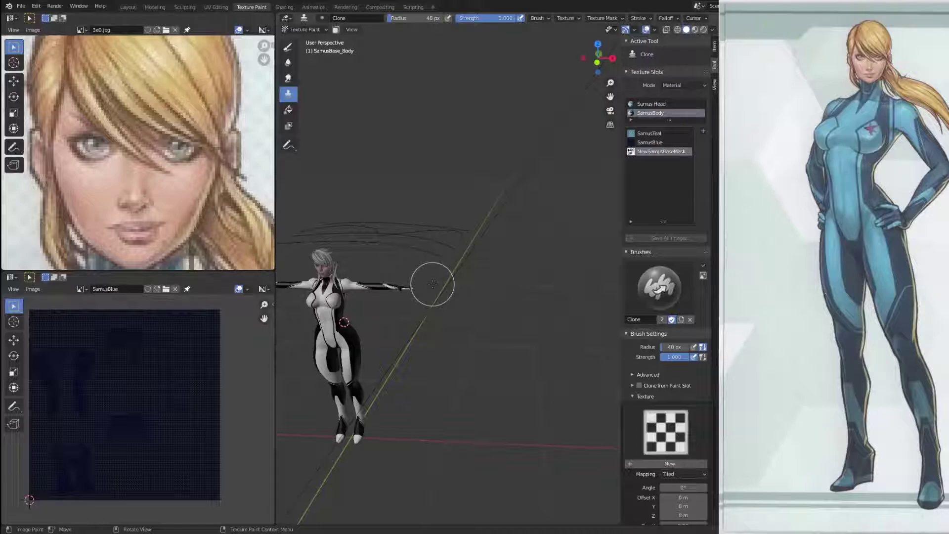
middle_drag(456, 212, 457, 191)
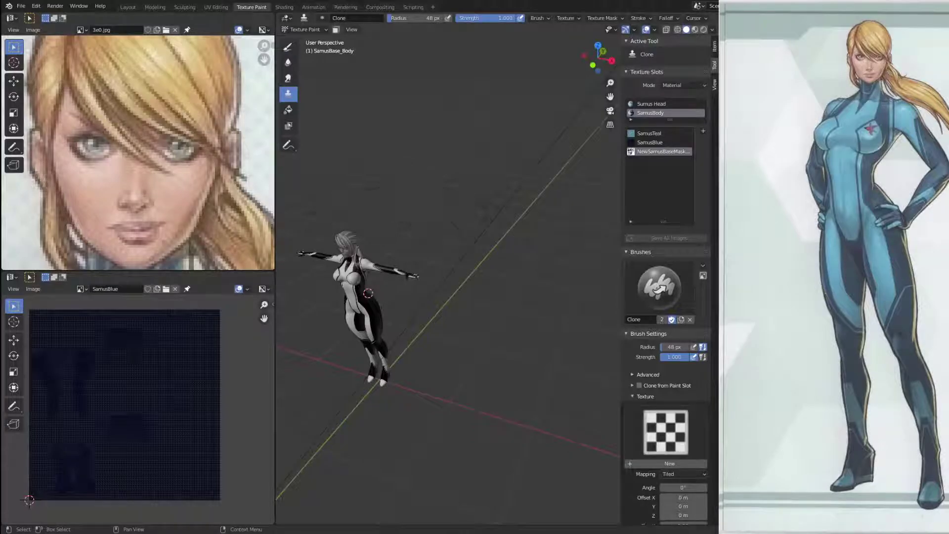
mouse_move(444, 262)
middle_down()
mouse_move(427, 254)
mouse_move(541, 263)
middle_up()
scroll(427, 254, up, 2)
click(154, 6)
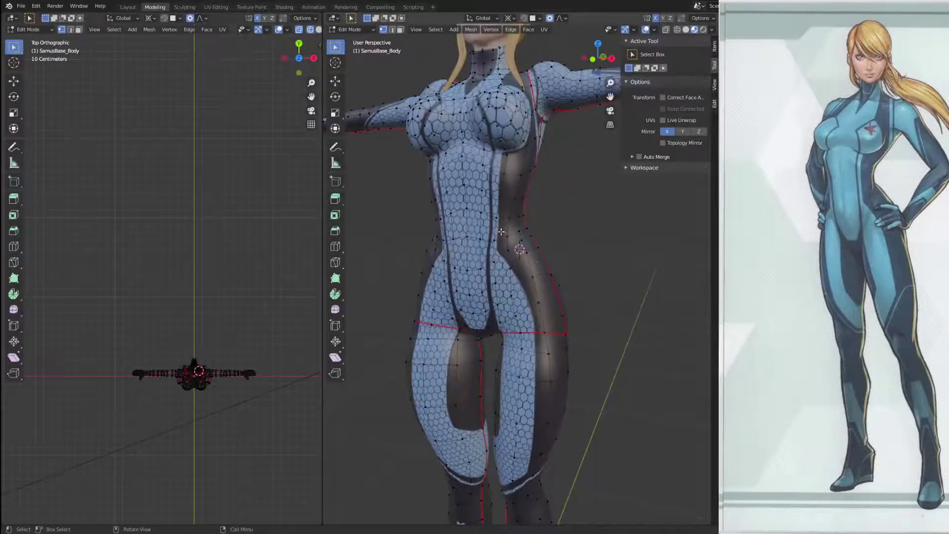
middle_drag(502, 232, 573, 234)
scroll(544, 237, down, 1)
shift+middle_drag(533, 198, 494, 366)
scroll(469, 198, up, 3)
shift+middle_drag(457, 181, 477, 273)
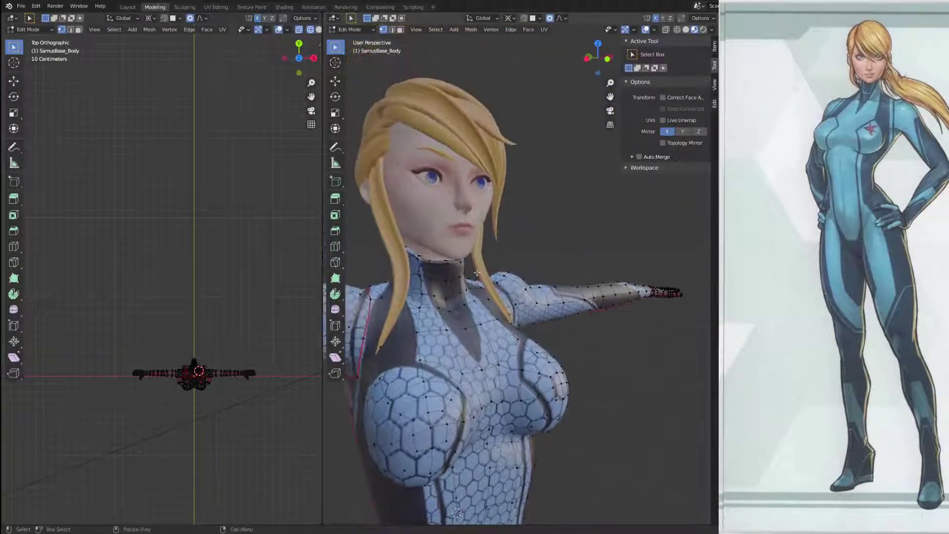
Step: Leave the body mesh, select the SamusBase_Head object and open it in Edit Mode from the front view
key(Tab)
click(476, 216)
middle_drag(516, 246, 527, 248)
scroll(524, 242, up, 3)
key(Tab)
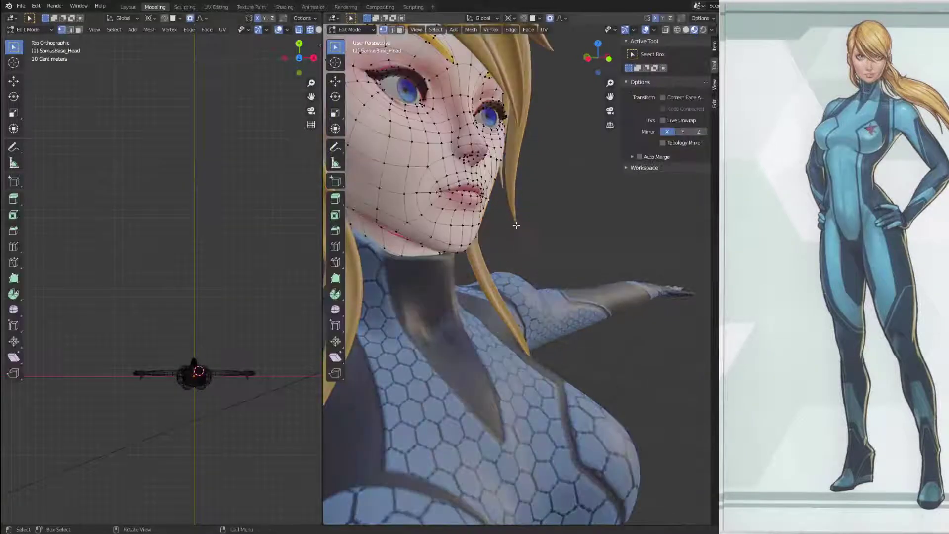
key(KP_1)
scroll(470, 224, down, 1)
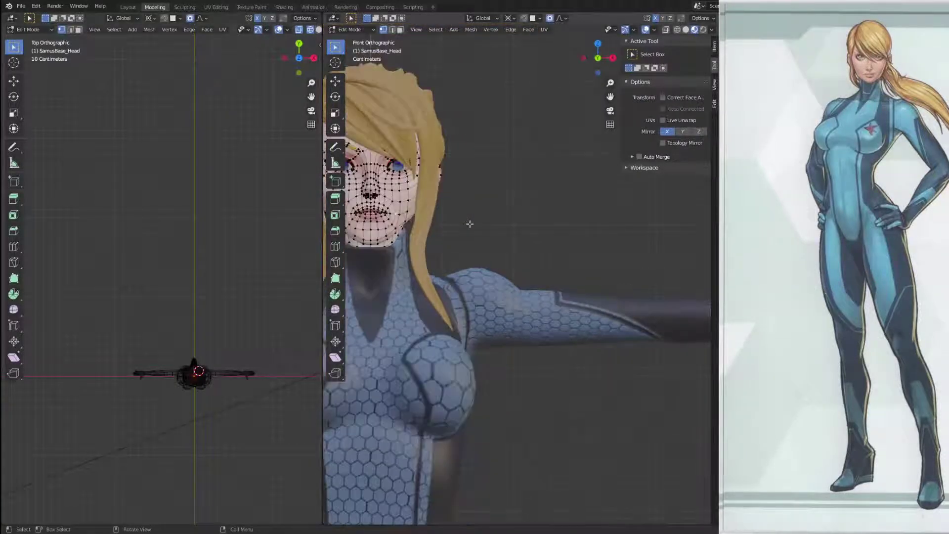
shift+middle_drag(470, 224, 568, 238)
Step: Isolate the head by hiding all other objects, and put it back into Edit Mode
key(Tab)
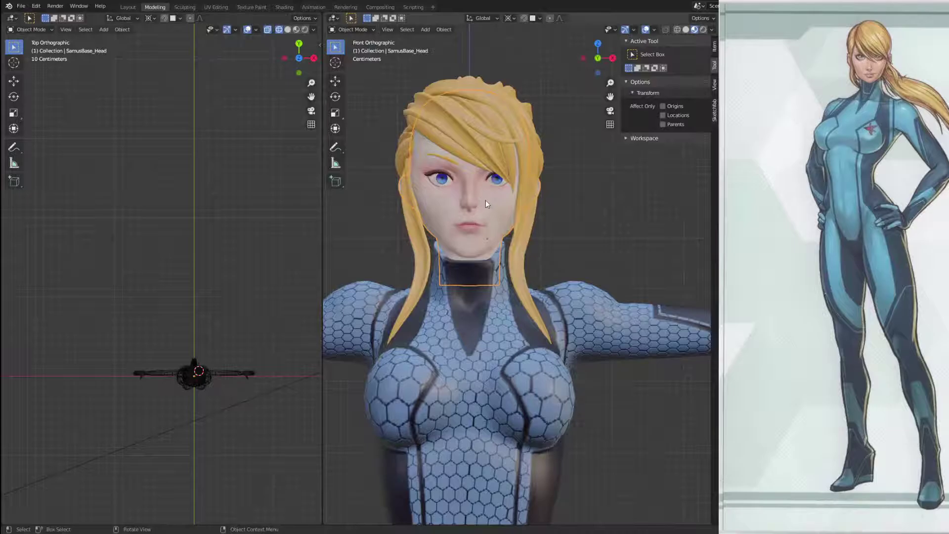
key(shift+h)
scroll(505, 241, up, 1)
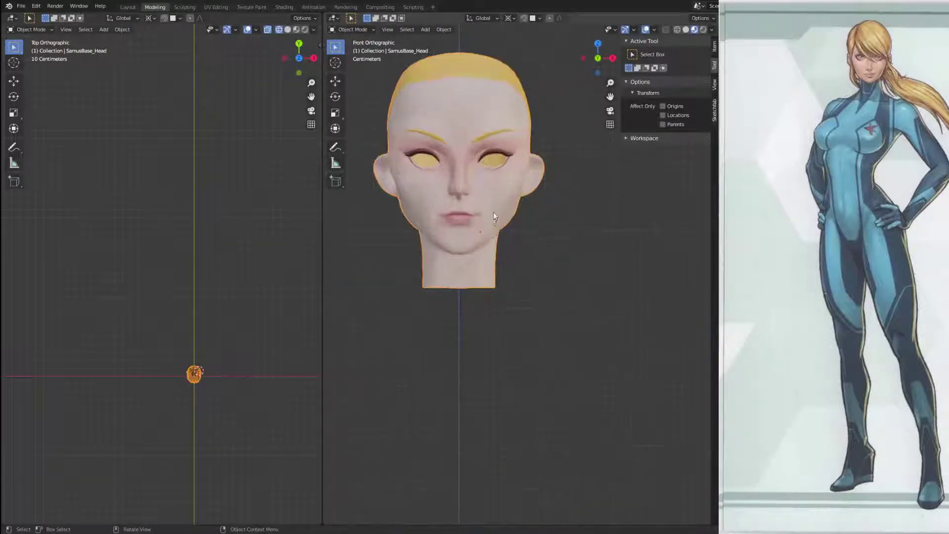
key(Tab)
scroll(457, 242, up, 2)
shift+middle_drag(593, 161, 616, 230)
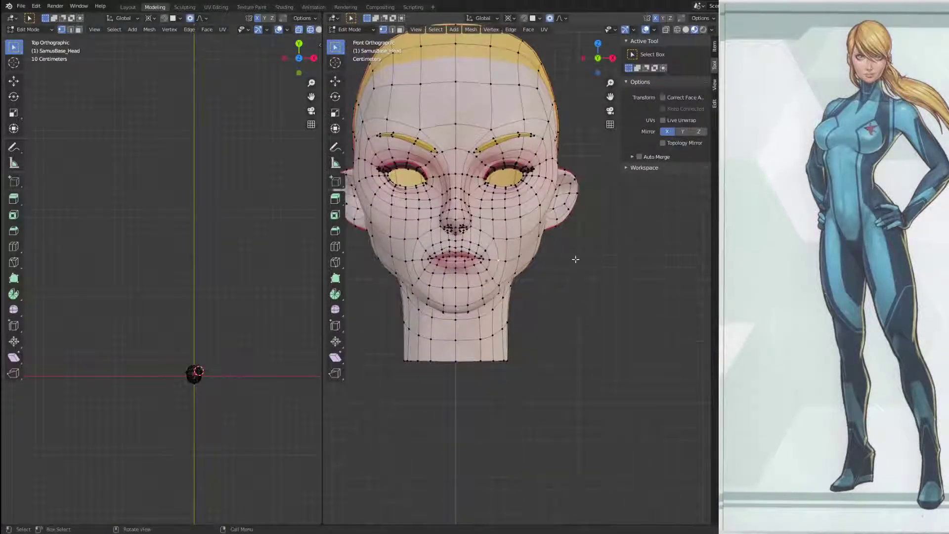
Step: Adjust the lower face with two proportional moves along the X axis, the second about 0.005 m
middle_drag(575, 259, 575, 262)
scroll(552, 214, down, 1)
middle_drag(552, 214, 549, 233)
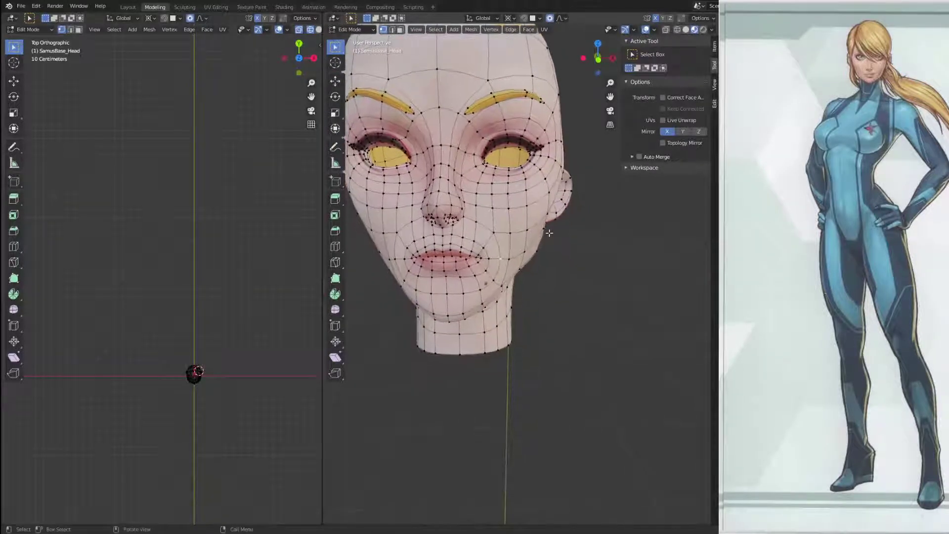
middle_drag(564, 273, 527, 223)
middle_drag(547, 300, 583, 301)
scroll(580, 299, down, 2)
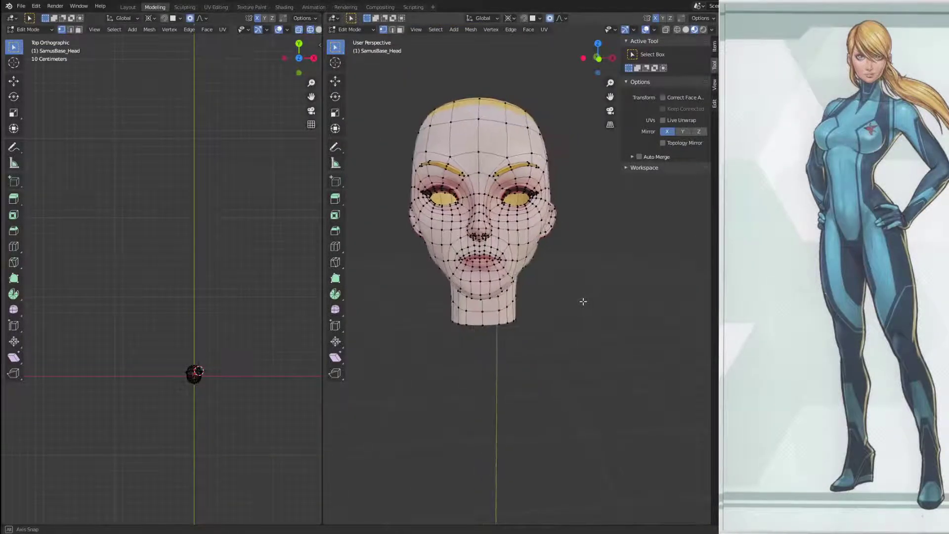
key(g)
key(x)
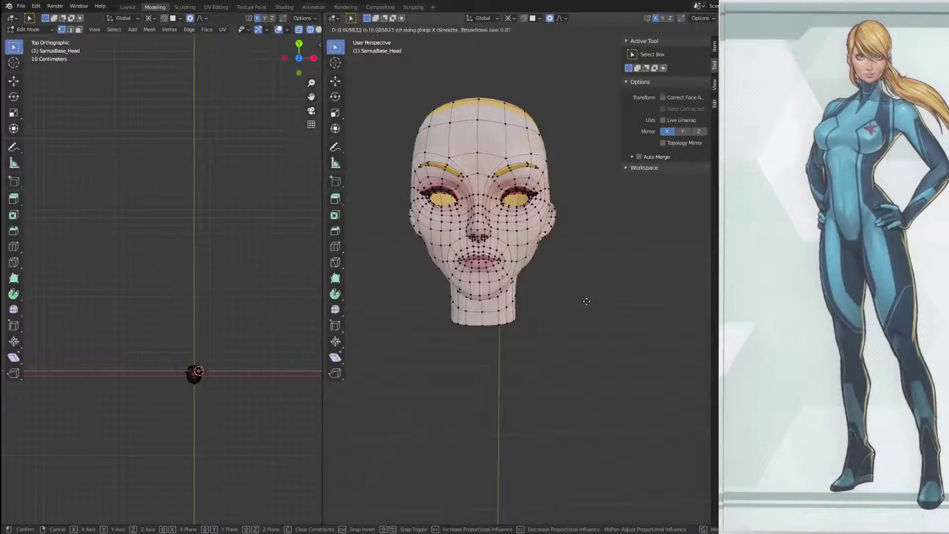
click(564, 303)
middle_drag(564, 303, 568, 305)
key(g)
key(x)
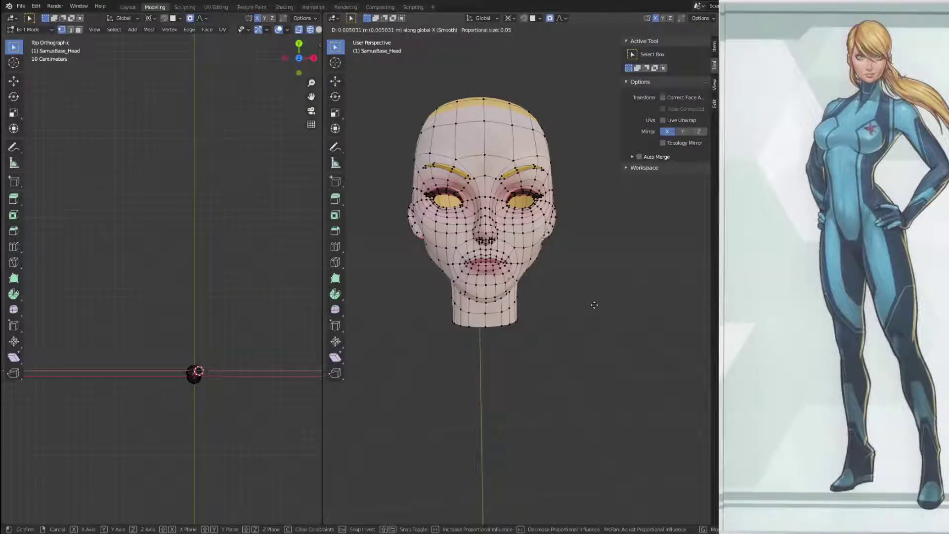
click(594, 305)
Step: Check the jaw from below and refine the lower face with another proportional move along the X axis
scroll(594, 305, down, 4)
middle_drag(593, 305, 590, 303)
scroll(580, 301, up, 3)
mouse_move(535, 282)
middle_down()
mouse_move(482, 272)
mouse_move(547, 247)
mouse_move(539, 265)
middle_up()
scroll(482, 272, up, 4)
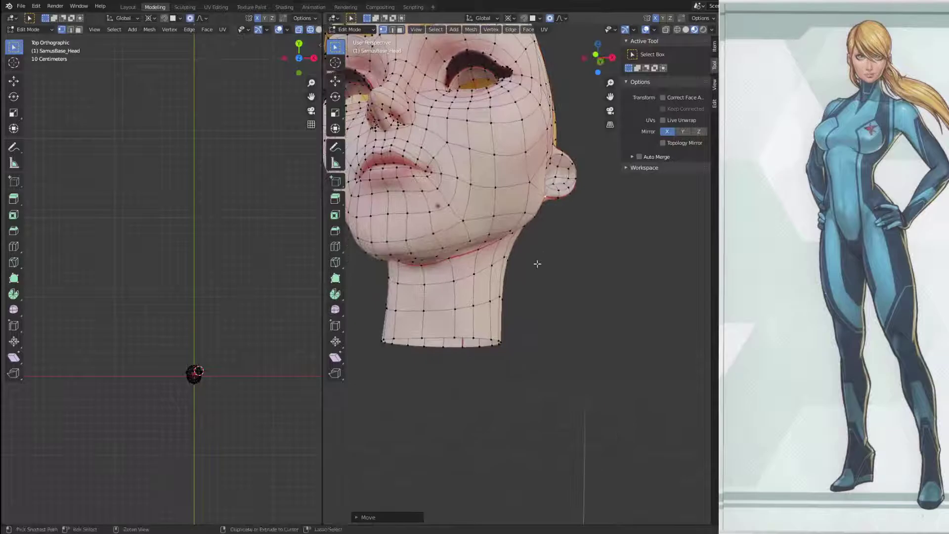
middle_drag(527, 185, 571, 306)
scroll(559, 307, down, 3)
key(g)
key(x)
click(574, 306)
Step: Select a vertex at the side of the jaw and move it about 0.002 m along X with proportional editing
click(547, 223)
key(KP_5)
key(KP_5)
middle_drag(546, 238, 561, 274)
key(g)
key(x)
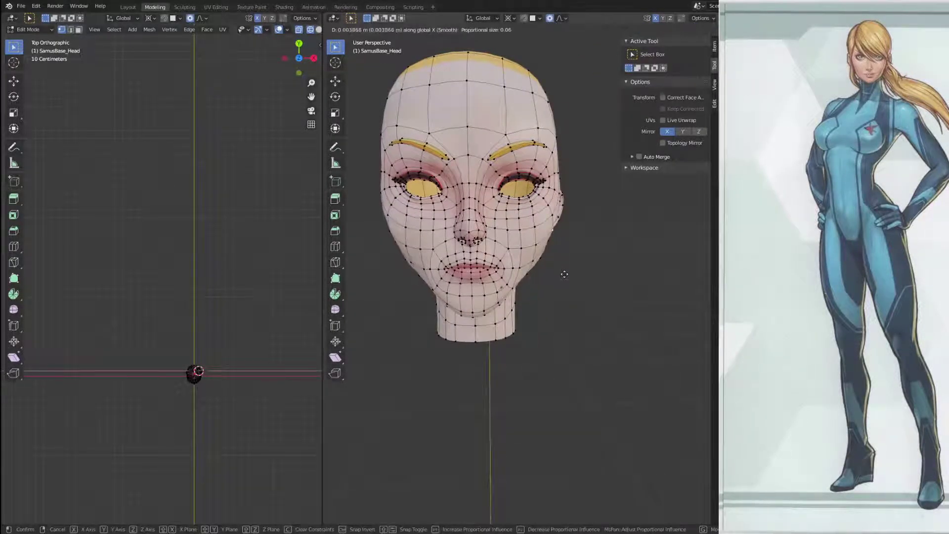
click(563, 272)
Step: Select a vertex on the lower jaw edge and reposition it freely with proportional editing
middle_drag(547, 266, 542, 256)
click(538, 255)
scroll(548, 292, down, 1)
shift+middle_drag(549, 292, 571, 295)
key(g)
click(564, 292)
Step: Leave Edit Mode on the head and reveal all hidden objects, including the hair and body
key(alt+h)
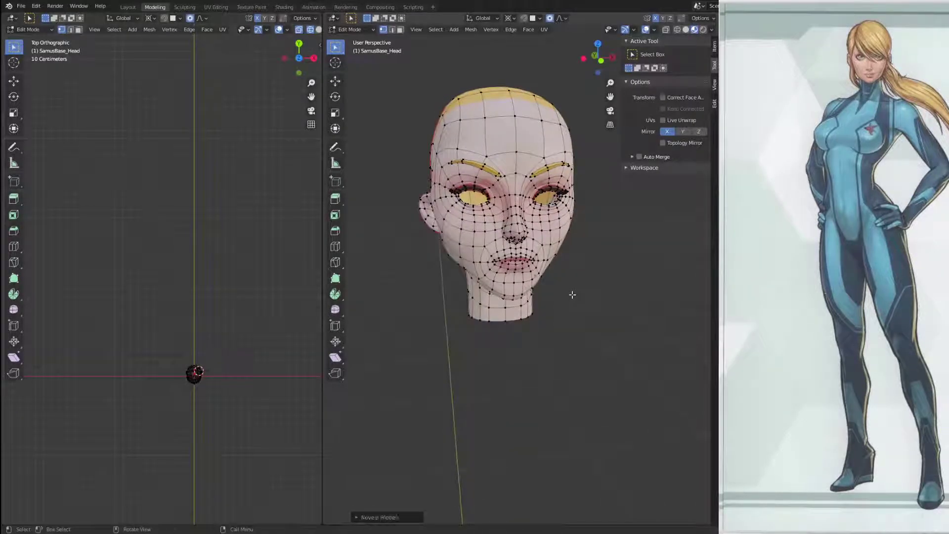
key(Tab)
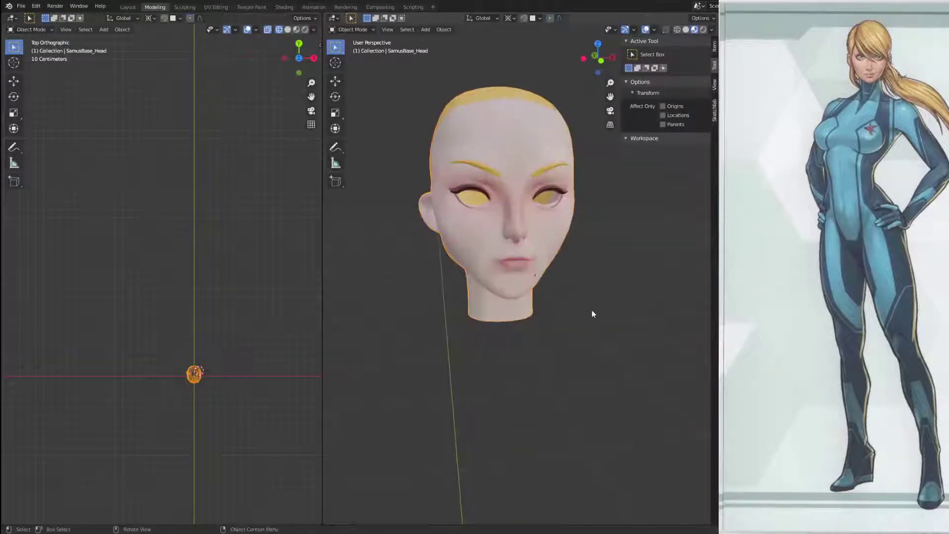
key(alt+h)
middle_drag(592, 310, 568, 339)
scroll(567, 339, up, 5)
middle_drag(627, 335, 602, 350)
Step: Fatten the selected jaw area slightly using Shrink/Fatten in Edit Mode, and return to Object Mode
key(Tab)
scroll(508, 224, down, 3)
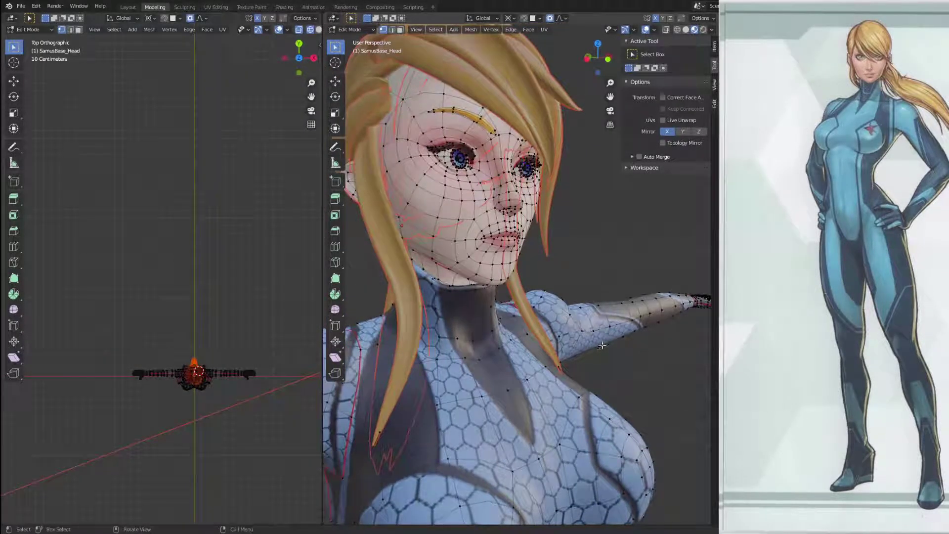
key(alt+s)
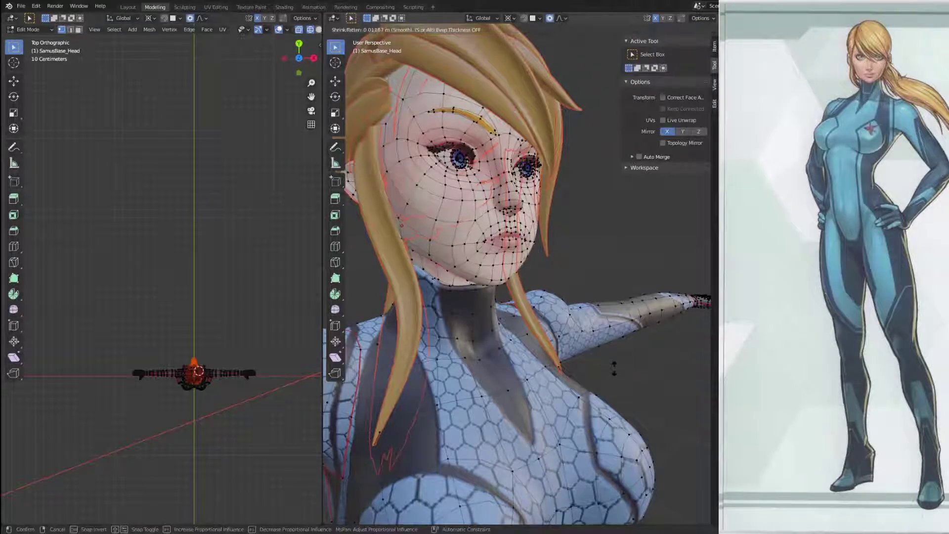
click(614, 371)
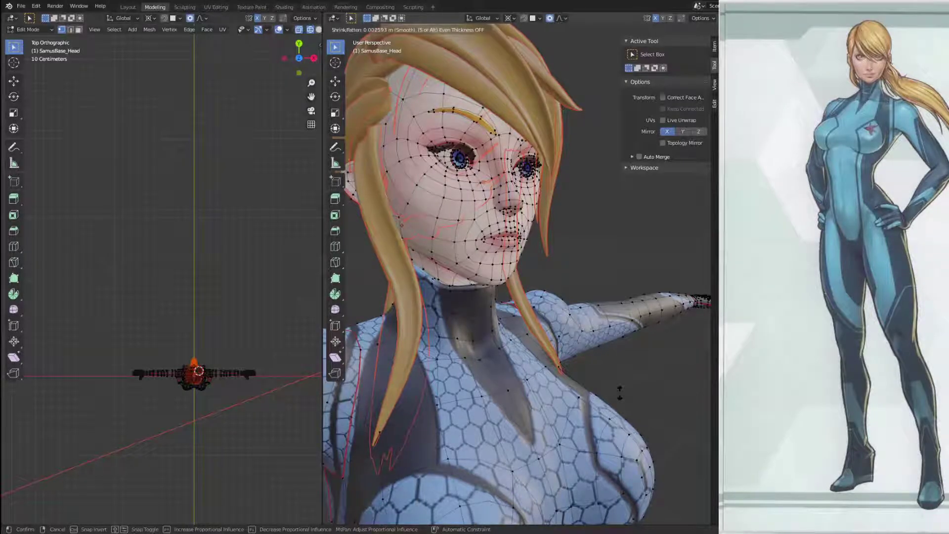
click(620, 393)
key(Tab)
Step: Save New_Samus.blend, and open the Append browser for bringing in data from another file
middle_drag(620, 393, 583, 374)
scroll(571, 322, down, 6)
key(ctrl+s)
scroll(572, 321, down, 5)
click(21, 7)
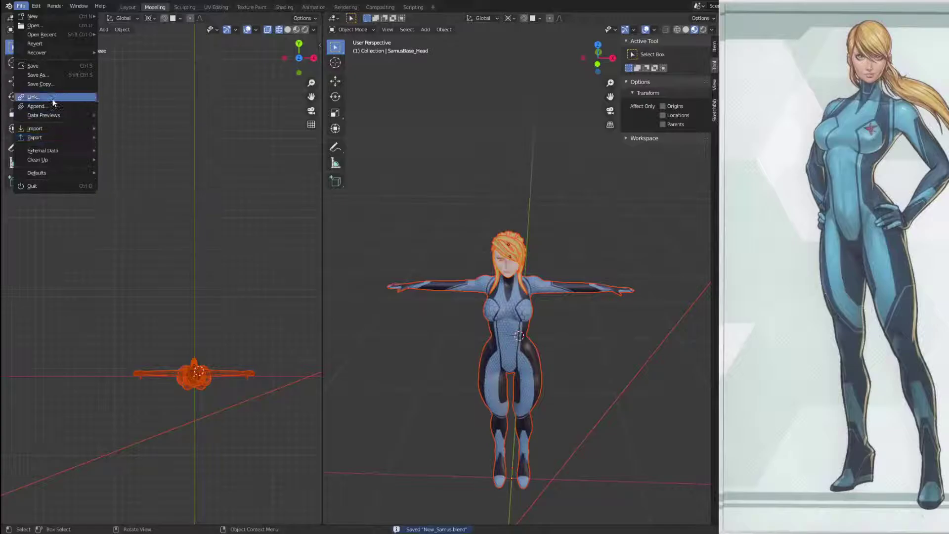
click(36, 106)
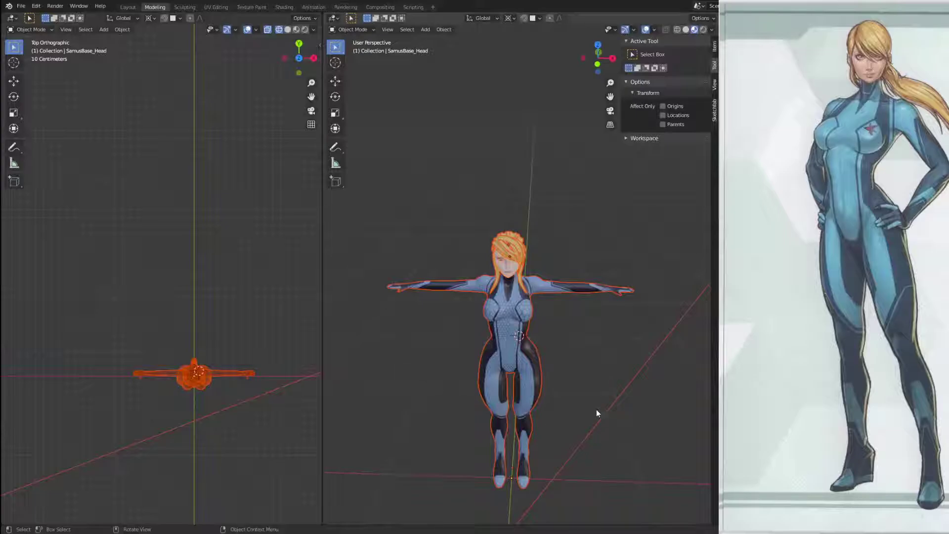
Step: Reveal all hidden rig objects, and hide the COG, Chest, Cylinder and Cylinder.001 control shapes
key(alt+h)
middle_drag(606, 408, 568, 373)
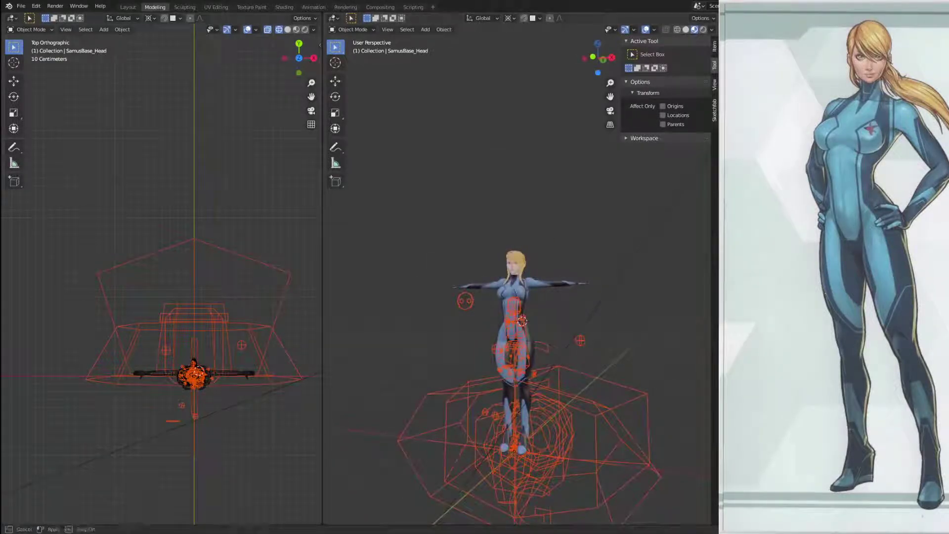
click(548, 349)
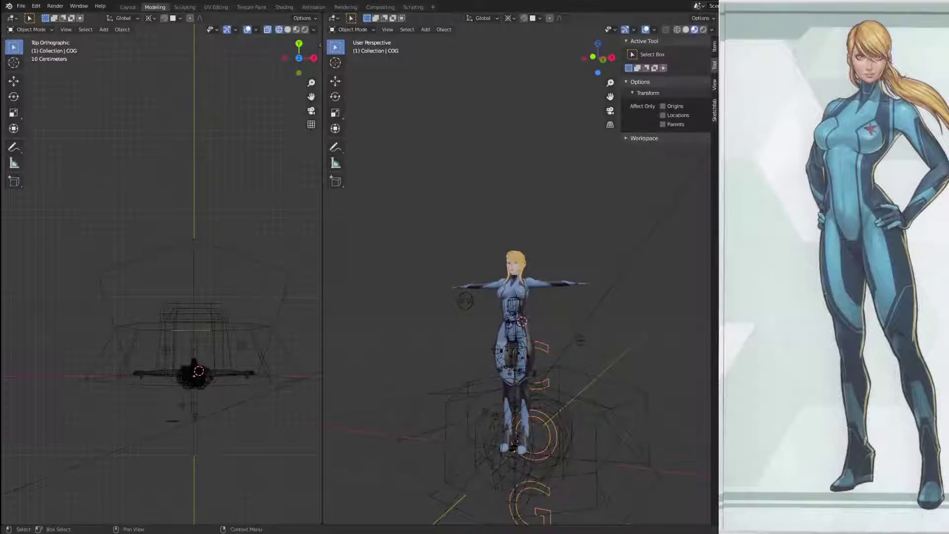
click(563, 448)
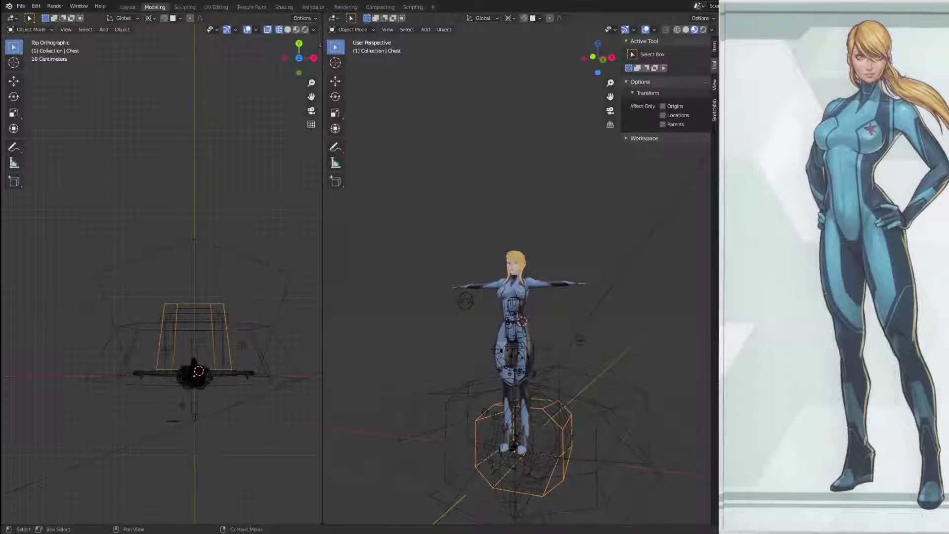
shift+click(548, 349)
shift+click(572, 434)
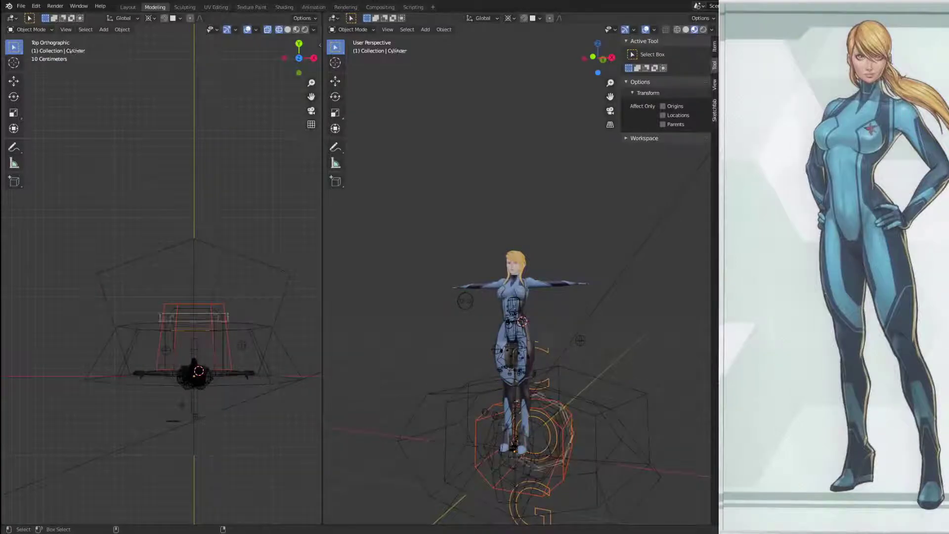
shift+click(539, 477)
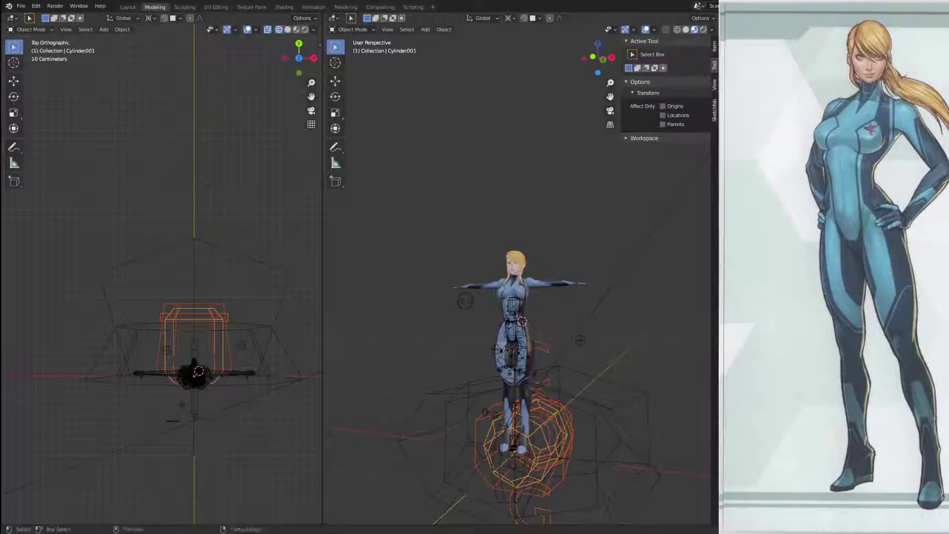
key(alt+a)
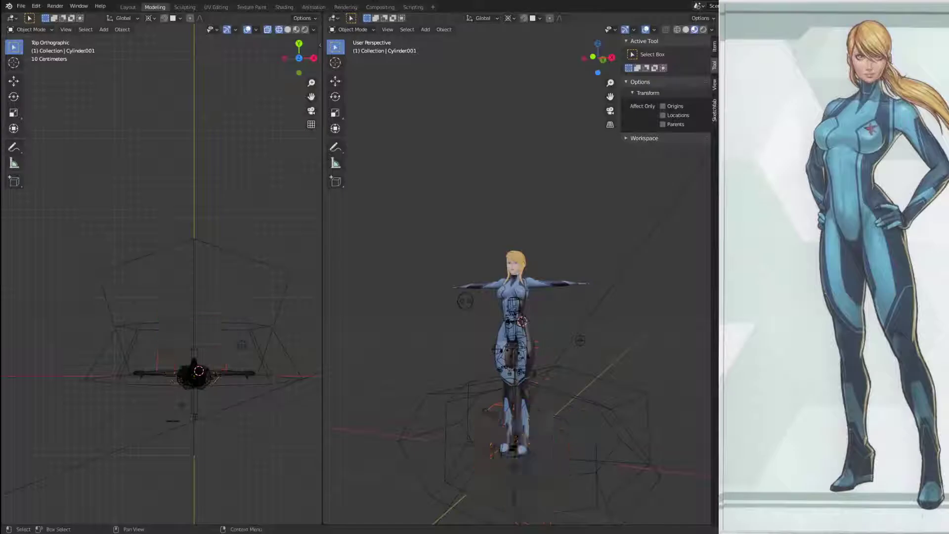
Step: Hide the Waist and Hips control shapes around the character's feet
middle_drag(602, 328, 541, 309)
click(553, 290)
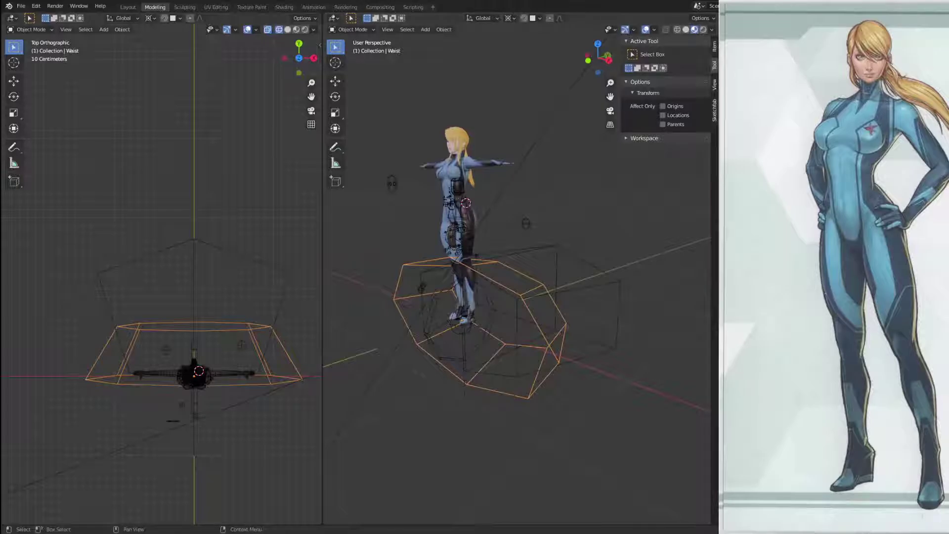
click(613, 288)
click(601, 284)
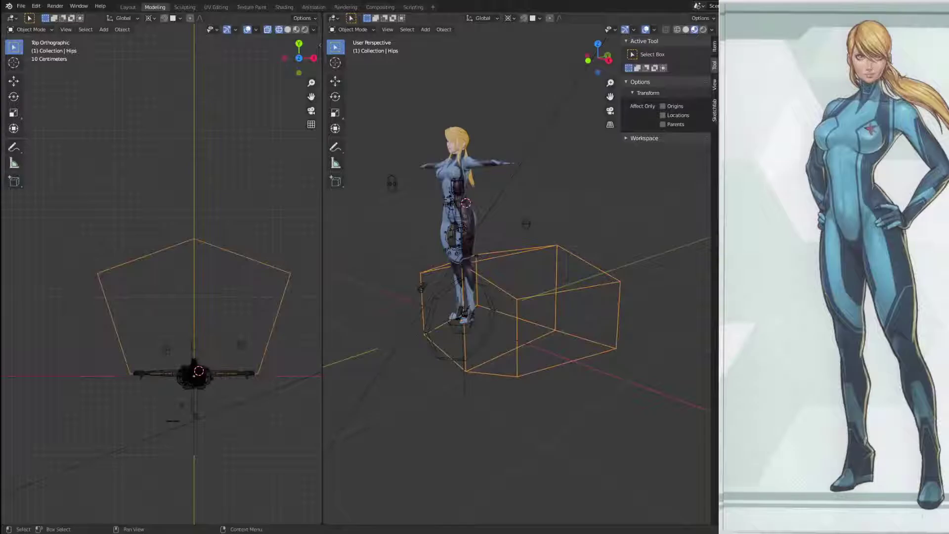
click(588, 248)
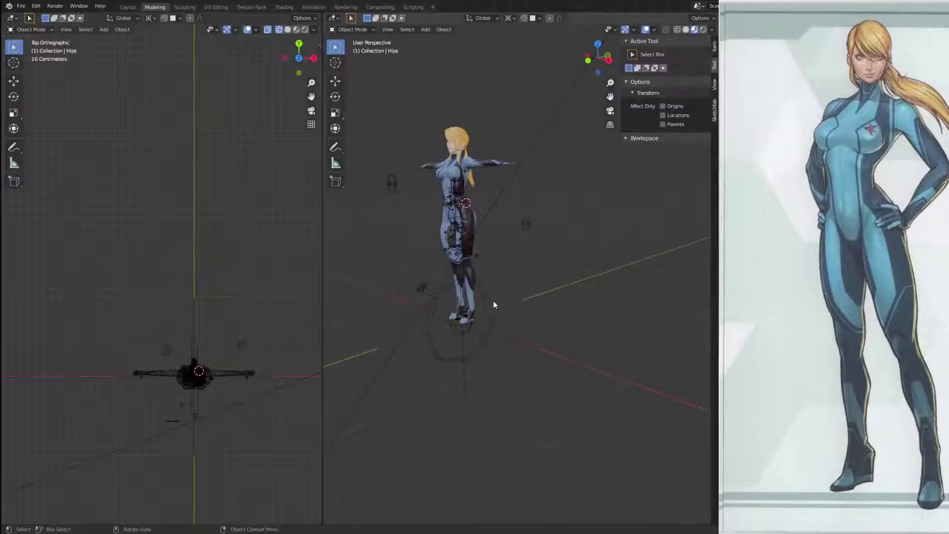
Step: Hide the remaining ring control at the feet and the InaArm_Ctr control armature
click(495, 305)
click(533, 269)
middle_drag(533, 269, 544, 227)
click(525, 224)
middle_drag(571, 281, 470, 263)
middle_drag(529, 250, 599, 257)
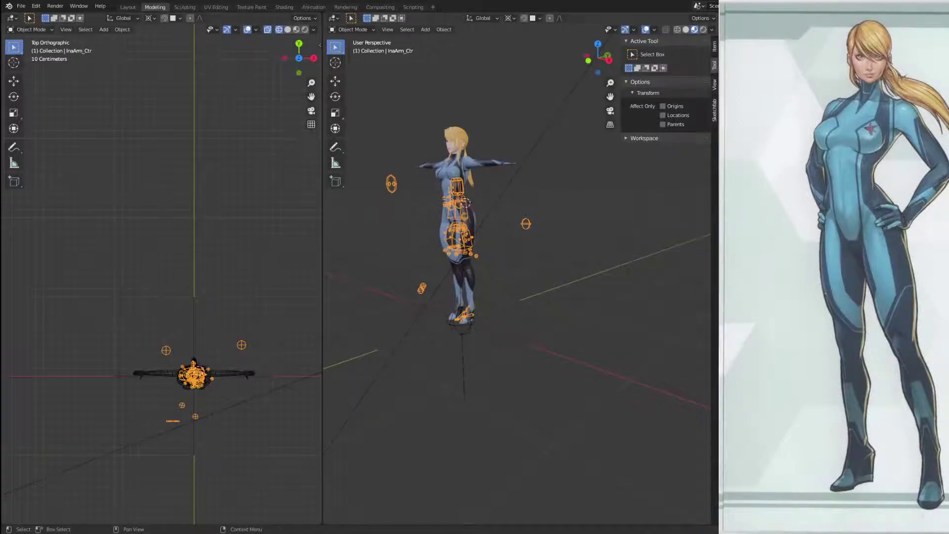
key(h)
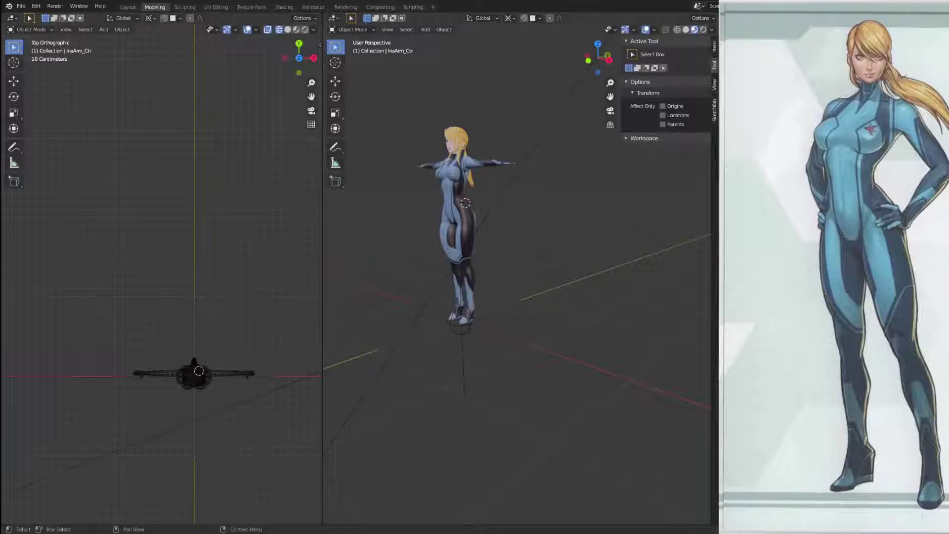
Step: Enter Edit Mode on the InaArm_Def deform armature
middle_drag(673, 195, 602, 213)
scroll(602, 212, down, 1)
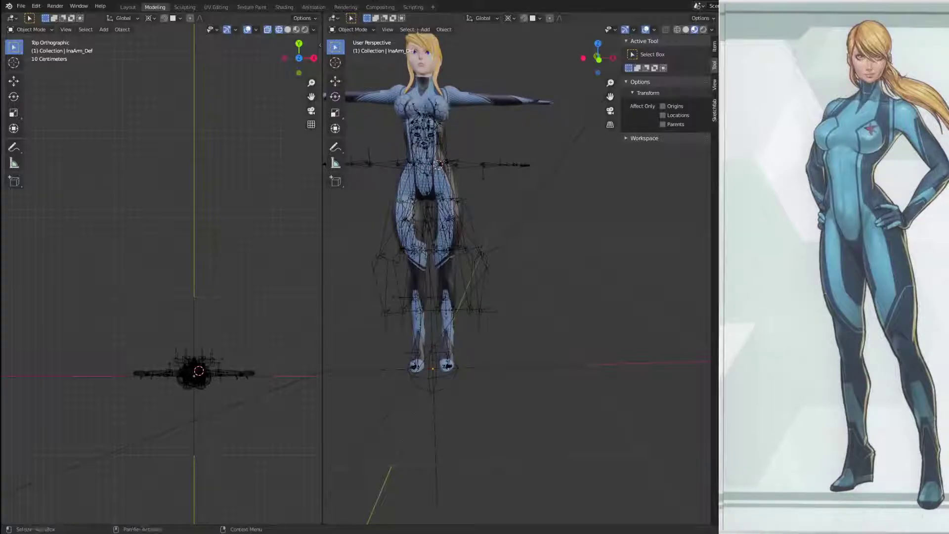
middle_drag(438, 164, 568, 267)
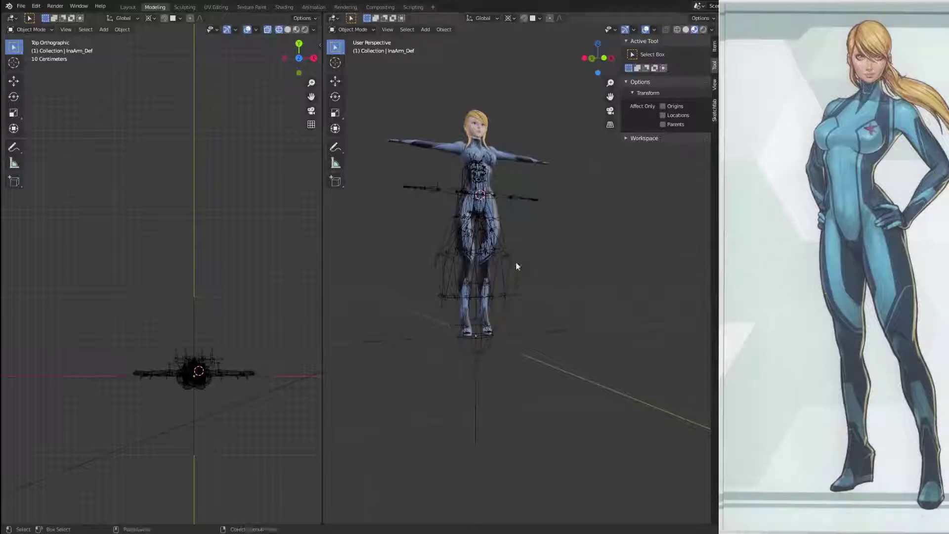
key(Tab)
Step: Select the long hair bones hanging around the legs, extend the selection up their chains, and delete them
middle_drag(565, 307, 454, 310)
scroll(485, 333, up, 4)
click(430, 311)
shift+click(457, 328)
shift+click(511, 318)
shift+click(484, 315)
shift+click(571, 305)
key(ctrl+KP_Add)
key(ctrl+KP_Add)
key(ctrl+KP_Add)
key(ctrl+KP_Add)
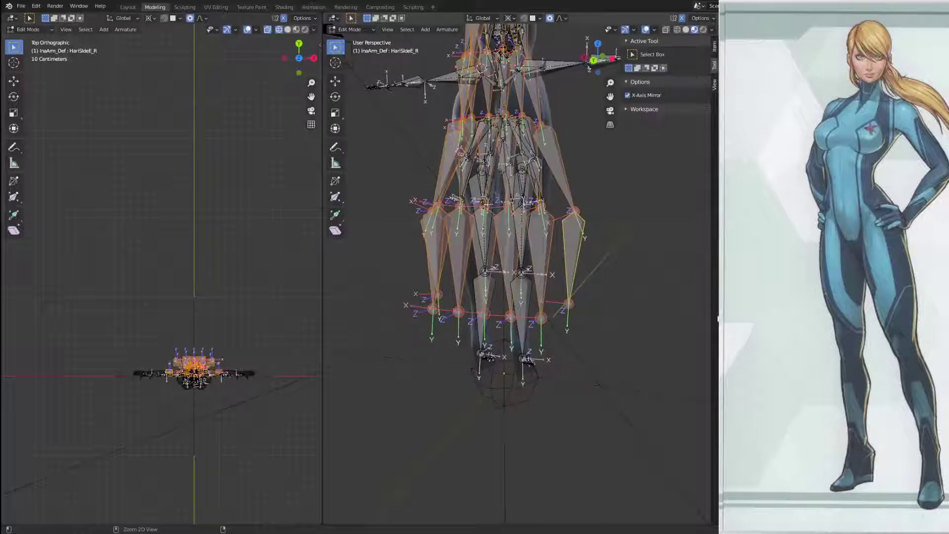
middle_drag(543, 277, 402, 233)
key(x)
click(425, 229)
Step: Delete the HairEar bone chains on both sides of the armature's head
scroll(403, 233, up, 5)
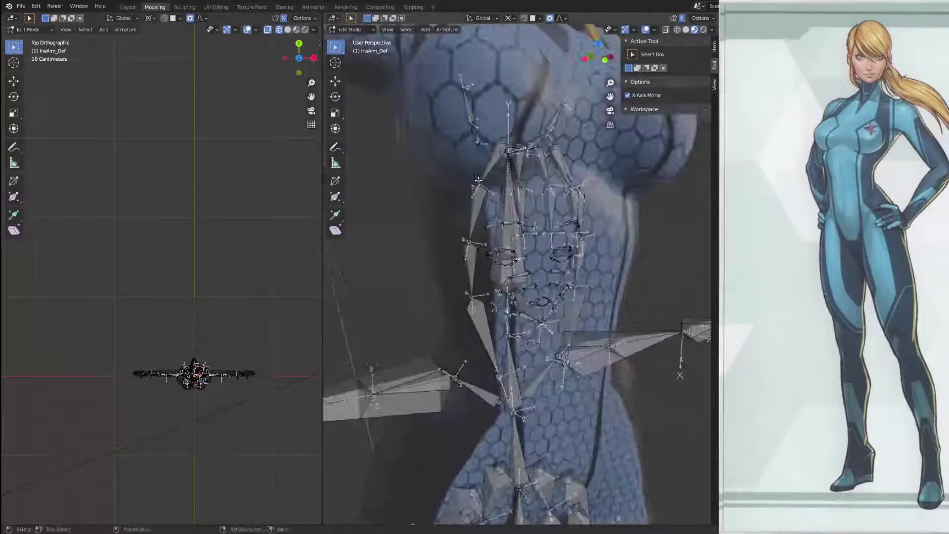
shift+middle_drag(440, 163, 480, 230)
click(516, 198)
shift+click(517, 210)
middle_drag(558, 219, 377, 237)
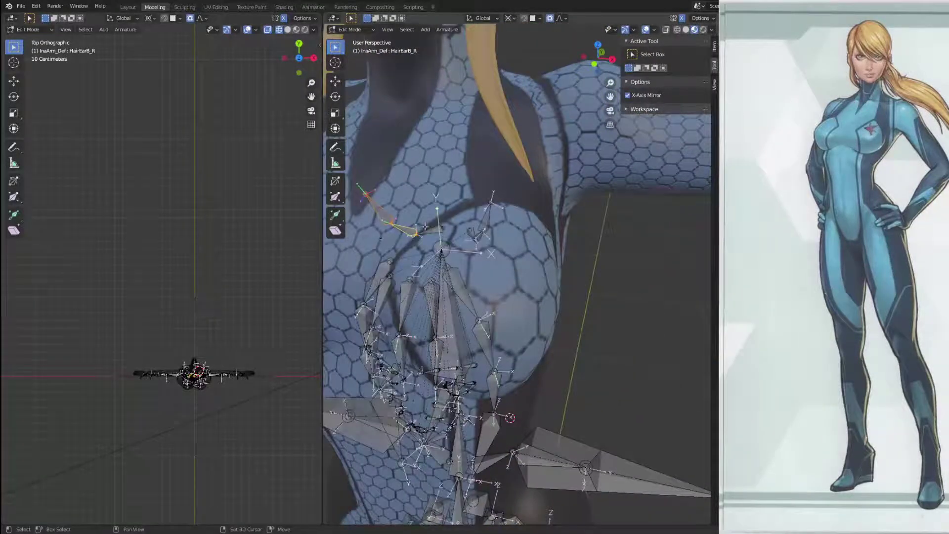
shift+click(491, 216)
key(ctrl+KP_Add)
key(ctrl+KP_Add)
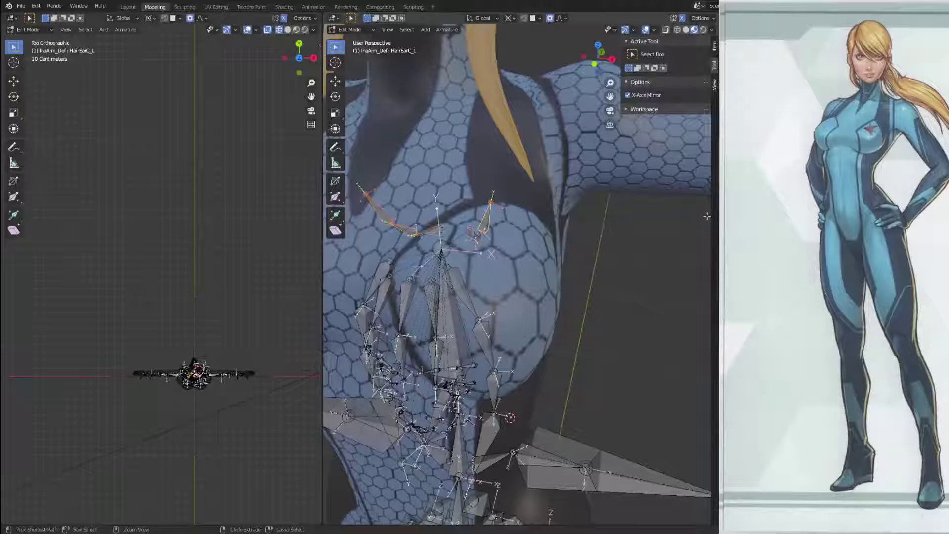
key(x)
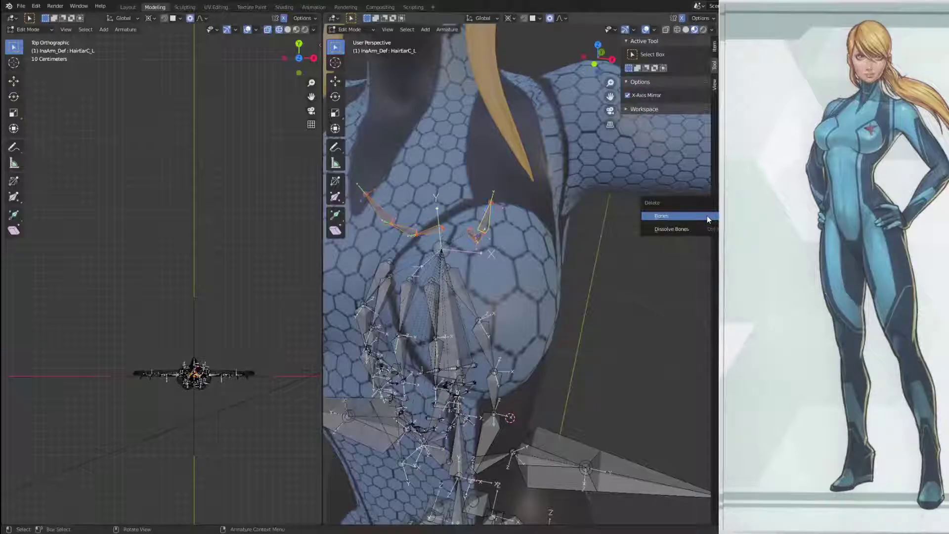
click(661, 216)
Step: Delete the linked SideTails bone chains on both sides of the armature's head
middle_drag(544, 356, 540, 295)
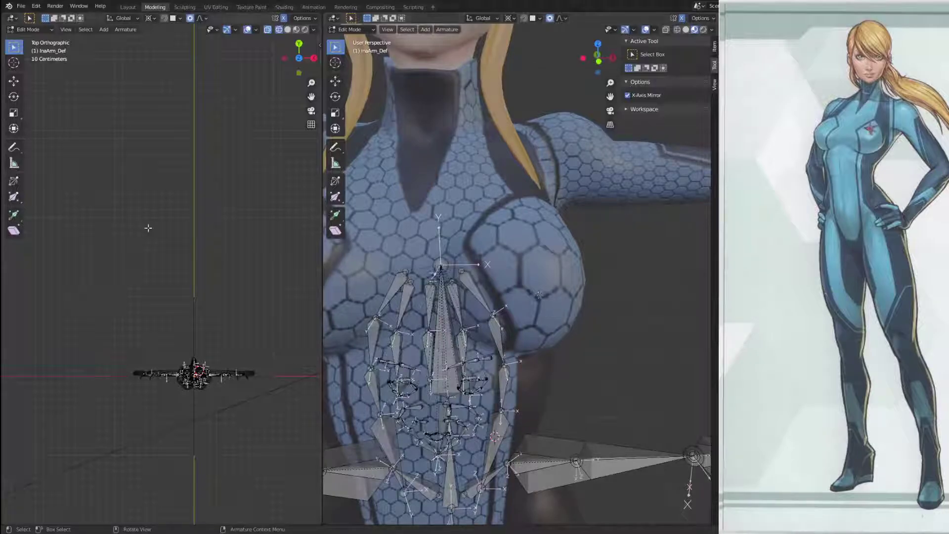
scroll(152, 255, down, 2)
scroll(519, 302, down, 4)
shift+middle_drag(512, 359, 420, 425)
middle_drag(460, 361, 537, 165)
scroll(556, 353, up, 3)
shift+middle_drag(532, 395, 524, 138)
middle_drag(489, 293, 470, 313)
click(496, 304)
shift+click(458, 314)
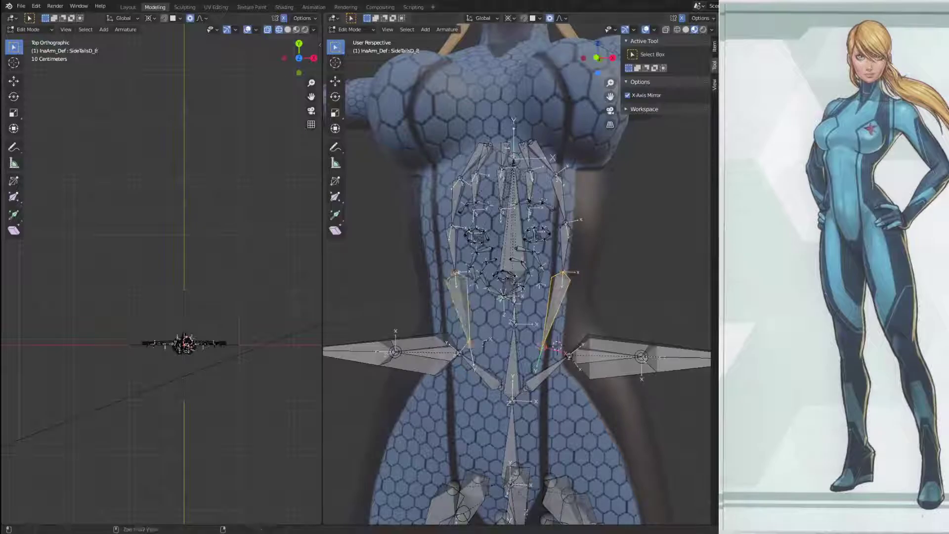
key(ctrl+l)
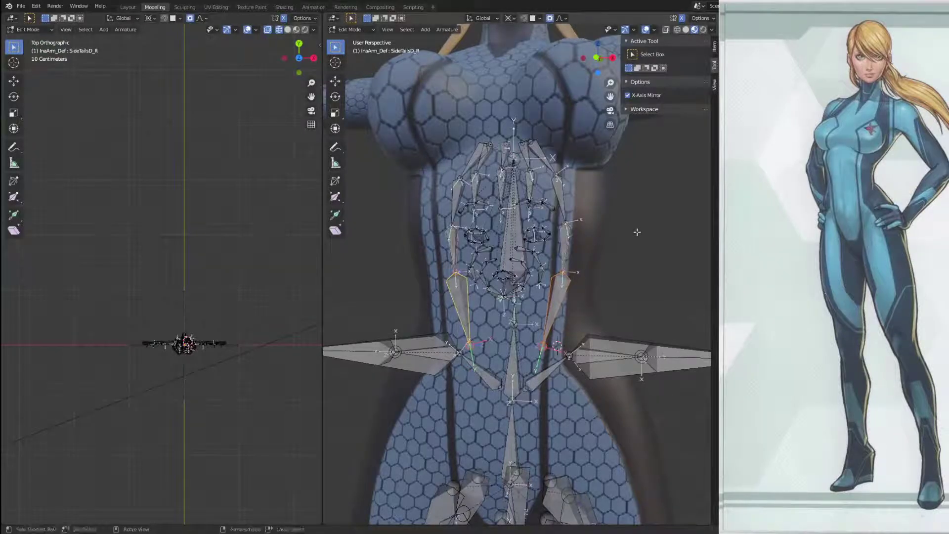
key(x)
click(637, 230)
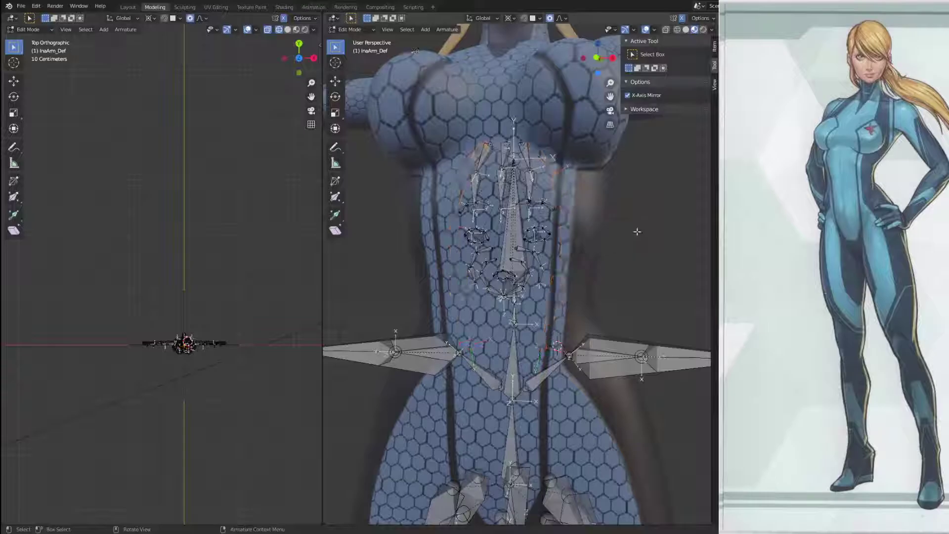
Step: Delete the bangs bones at the front of the armature's head, including BangsSideA_R
middle_drag(638, 252, 572, 263)
scroll(610, 265, up, 4)
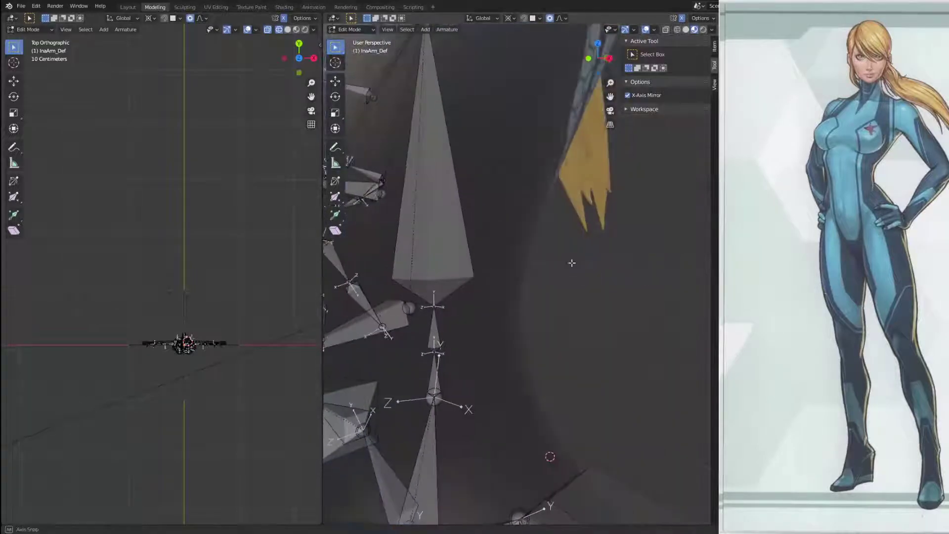
scroll(444, 211, down, 1)
shift+middle_drag(474, 238, 529, 151)
scroll(587, 193, down, 1)
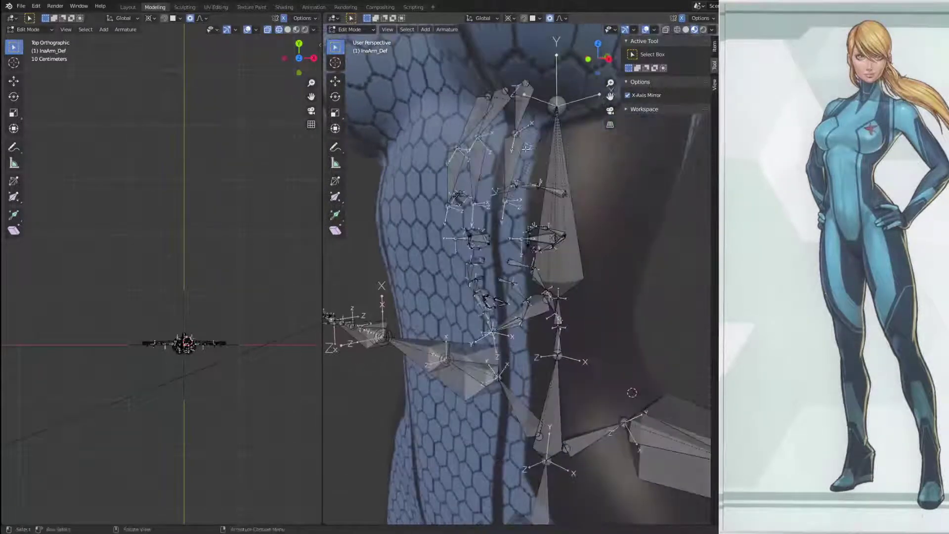
click(523, 105)
shift+click(496, 106)
shift+click(461, 149)
key(ctrl+KP_Add)
key(x)
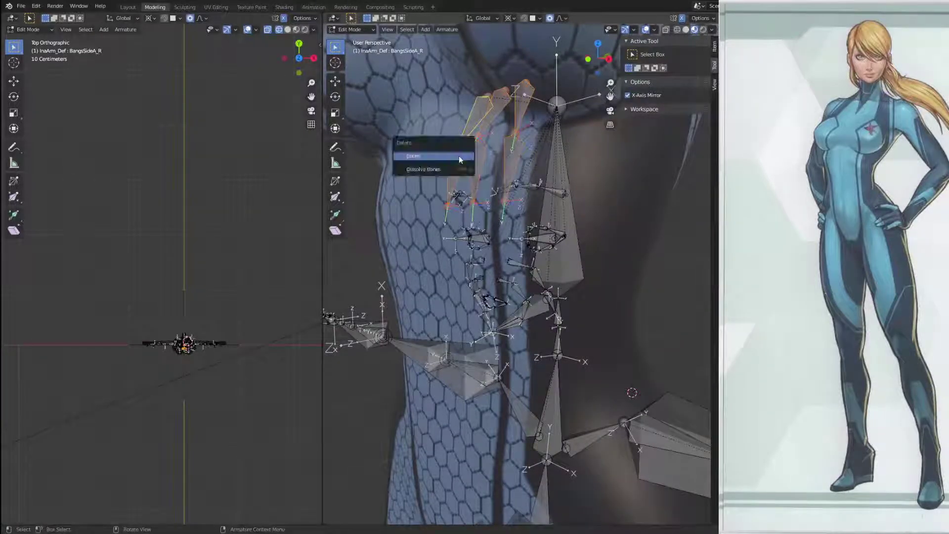
click(458, 156)
Step: Select the cluster of facial bones in front of the head bone from the side and delete them
middle_drag(569, 222, 393, 154)
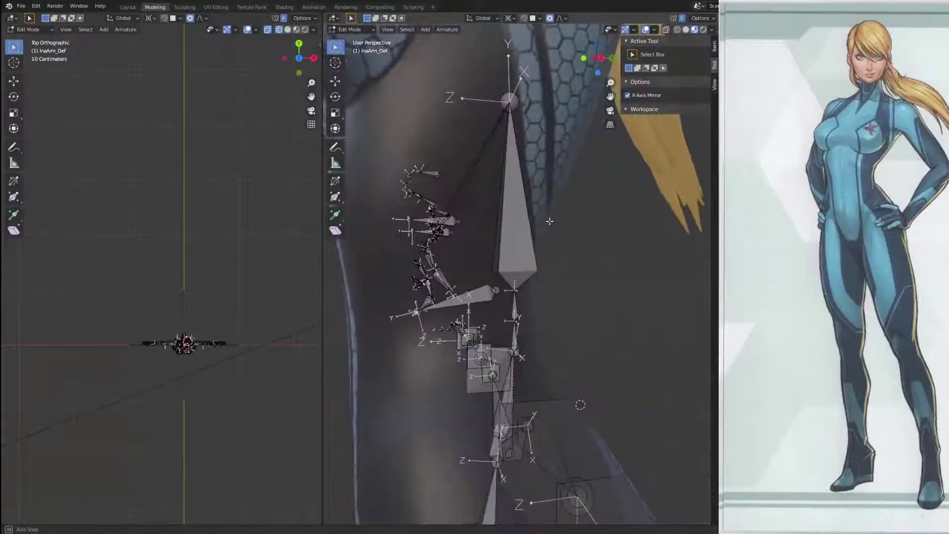
drag(379, 148, 464, 290)
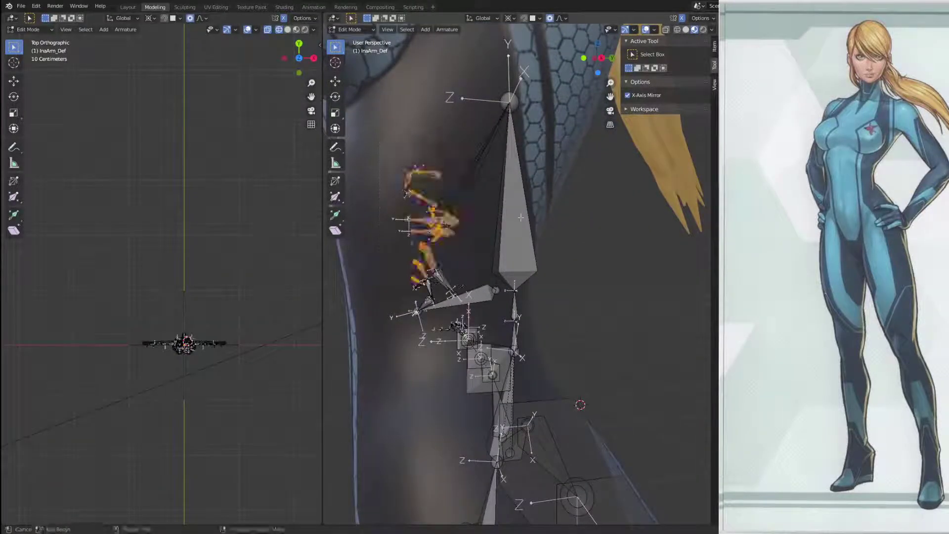
key(x)
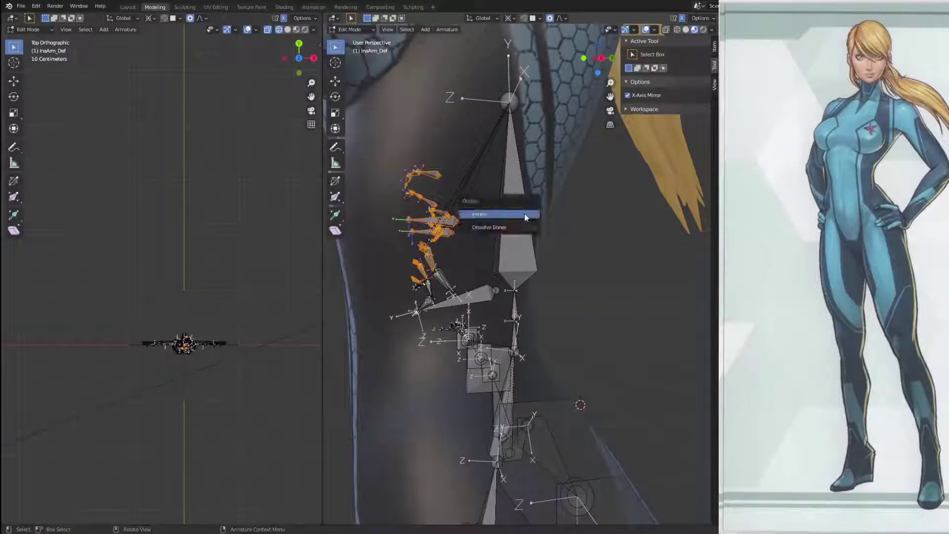
click(524, 214)
Step: Delete the leftover lip and mouth bones around the jaw, keeping the Jaw bone, and select the Jaw bone
middle_drag(524, 213, 553, 232)
click(555, 200)
shift+click(513, 213)
shift+click(452, 214)
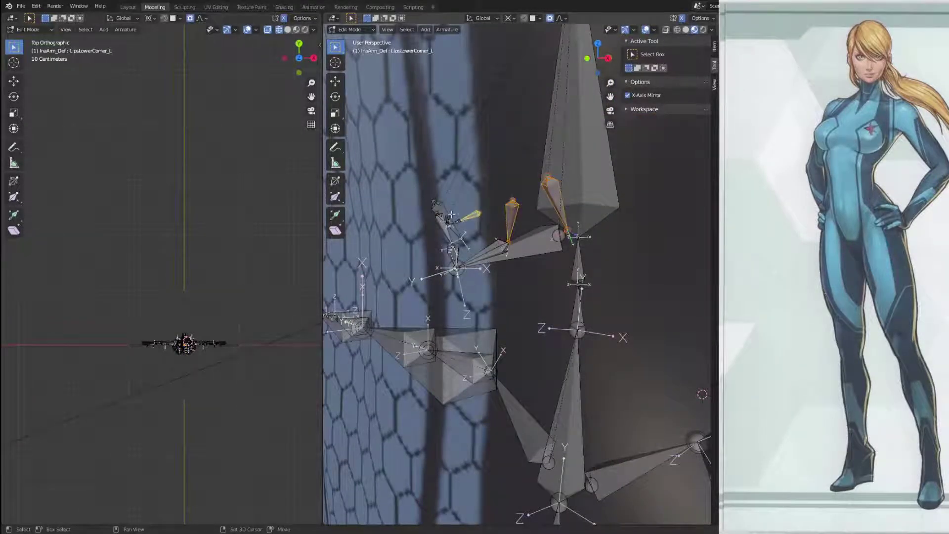
shift+click(449, 222)
shift+click(440, 211)
shift+click(440, 220)
shift+click(444, 226)
shift+click(454, 259)
shift+click(499, 250)
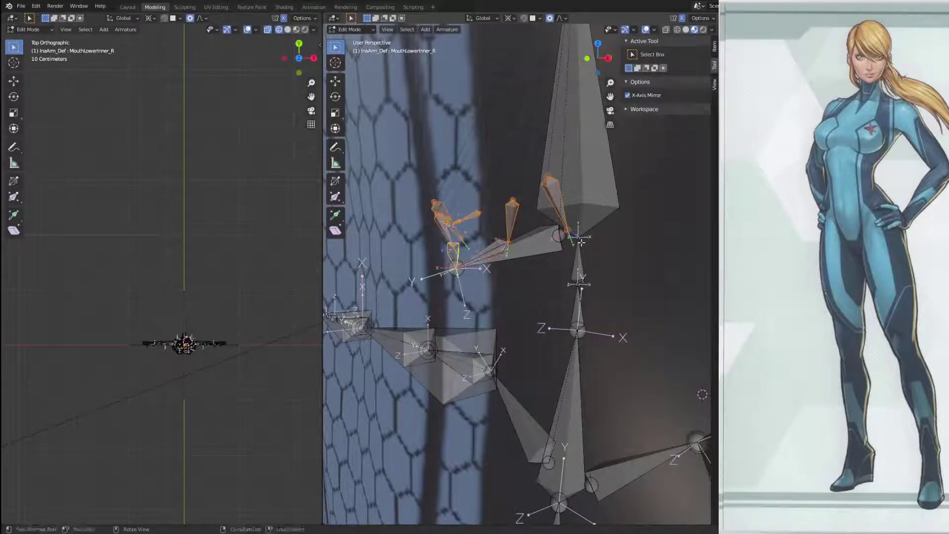
key(x)
click(581, 242)
click(549, 242)
Step: Delete the linked side and back-side skirt bone chains on both sides of the hips
scroll(598, 309, down, 8)
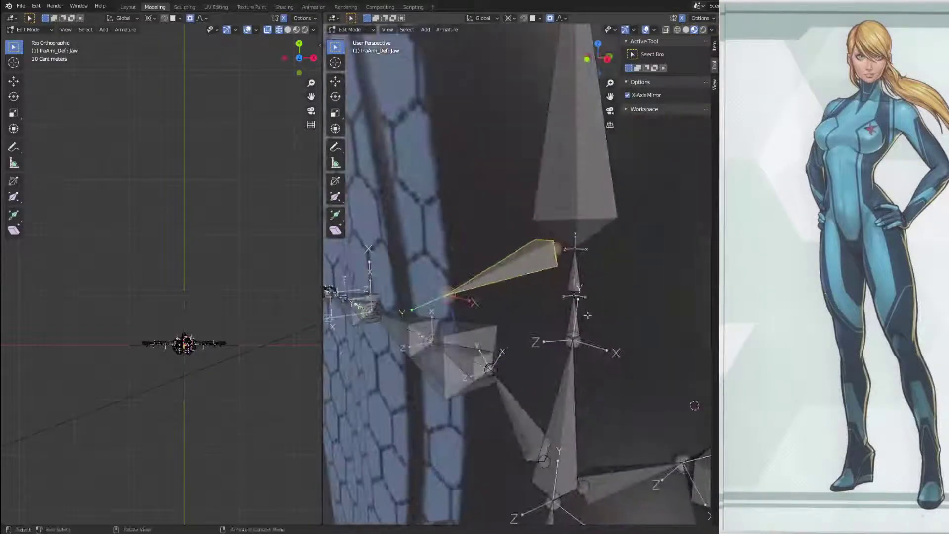
middle_drag(587, 313, 631, 257)
scroll(553, 217, up, 2)
click(631, 253)
shift+click(631, 252)
shift+click(620, 245)
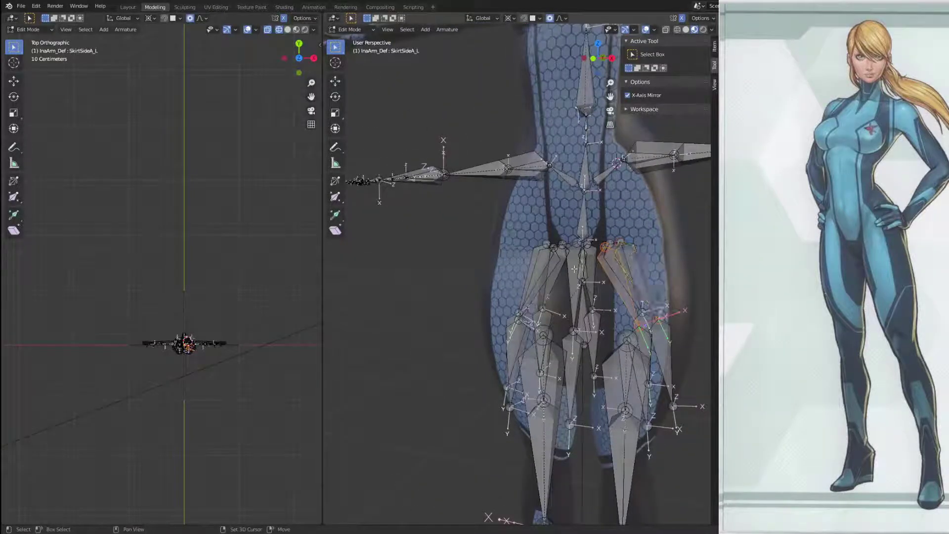
key(ctrl+z)
shift+click(629, 246)
shift+click(609, 241)
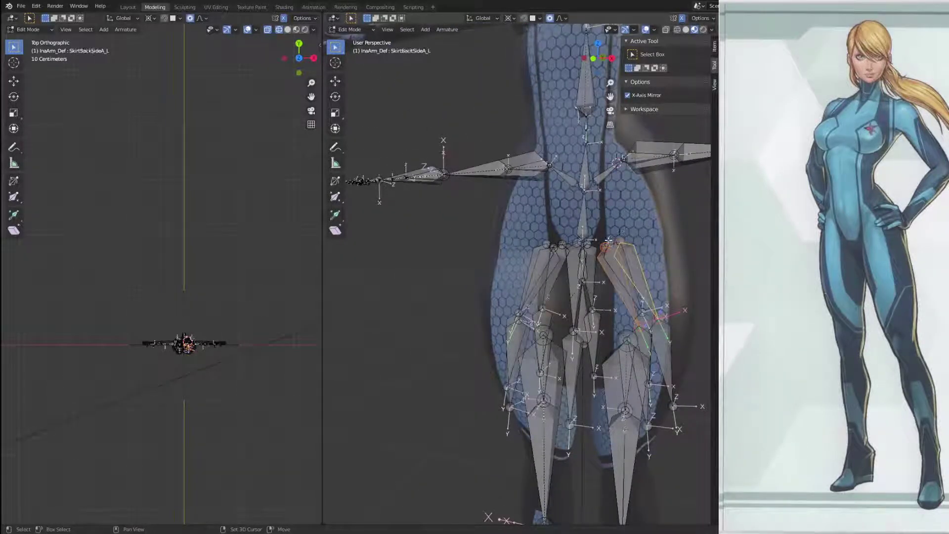
shift+click(553, 248)
shift+click(541, 242)
shift+click(567, 249)
key(ctrl+l)
key(x)
key(Down)
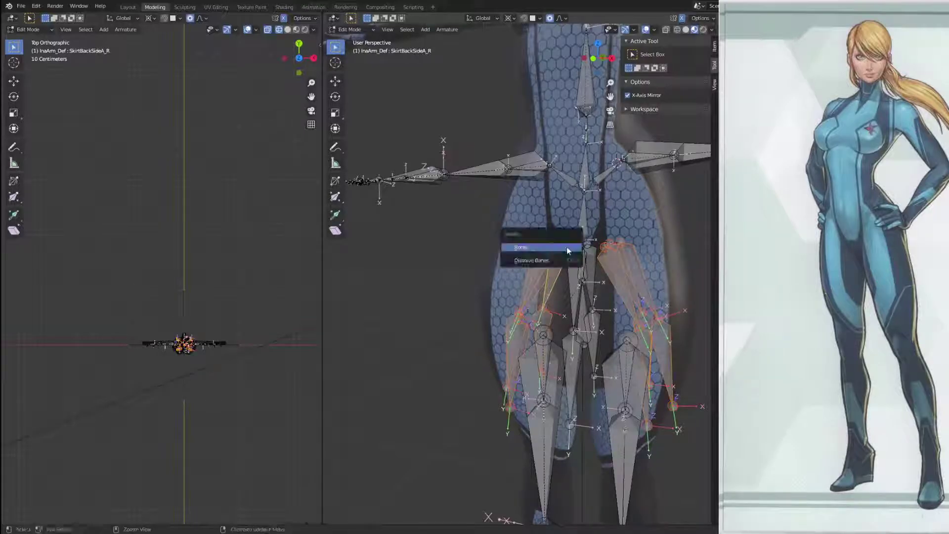
click(566, 247)
Step: Delete the linked central skirt bone chains at the front and back of the hips
scroll(566, 248, down, 3)
shift+middle_drag(588, 297, 561, 247)
middle_drag(561, 248, 492, 260)
click(514, 213)
shift+click(575, 197)
key(ctrl+l)
key(x)
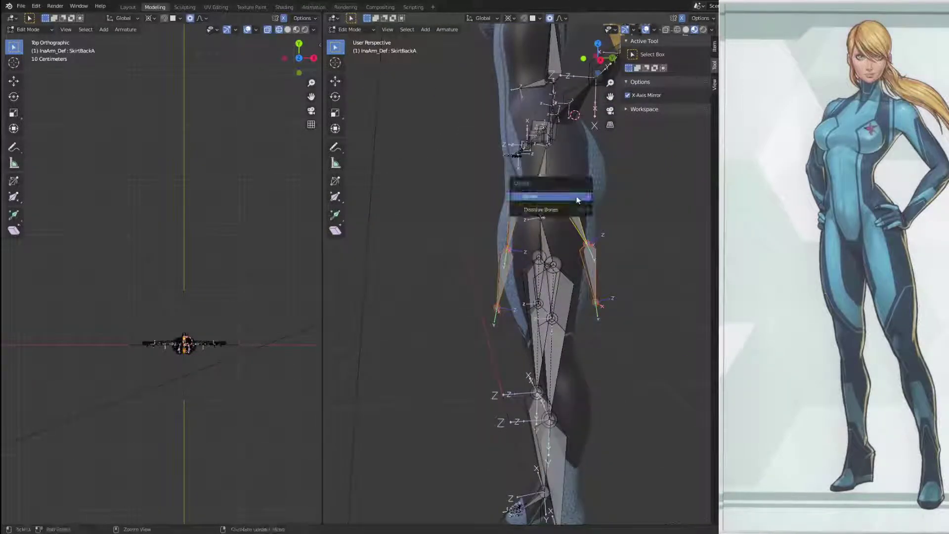
click(576, 196)
Step: Select all remaining InaArm_Def bones in front view and reset the 3D cursor to the world origin
scroll(577, 197, down, 3)
middle_drag(576, 196, 487, 201)
scroll(487, 200, down, 4)
middle_drag(532, 275, 606, 298)
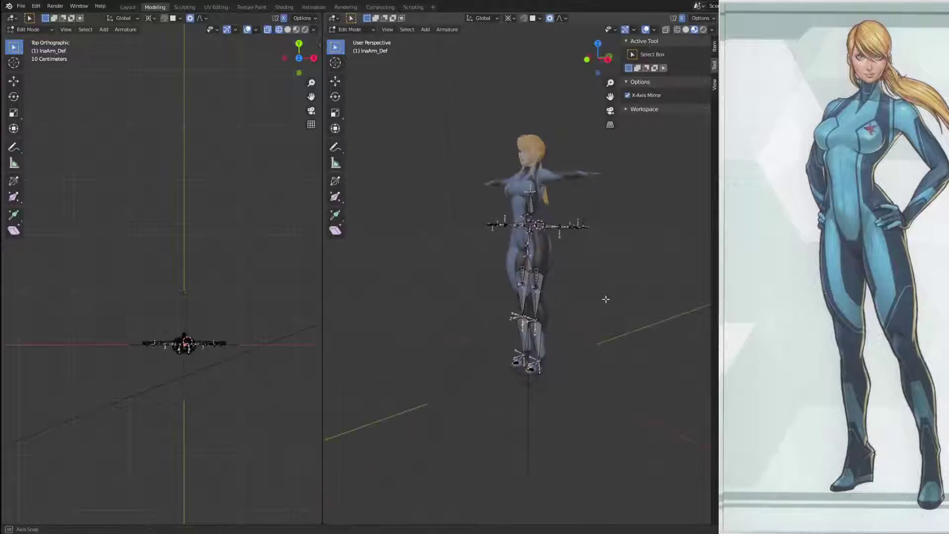
scroll(606, 299, up, 5)
middle_drag(579, 327, 556, 331)
scroll(602, 339, down, 2)
key(a)
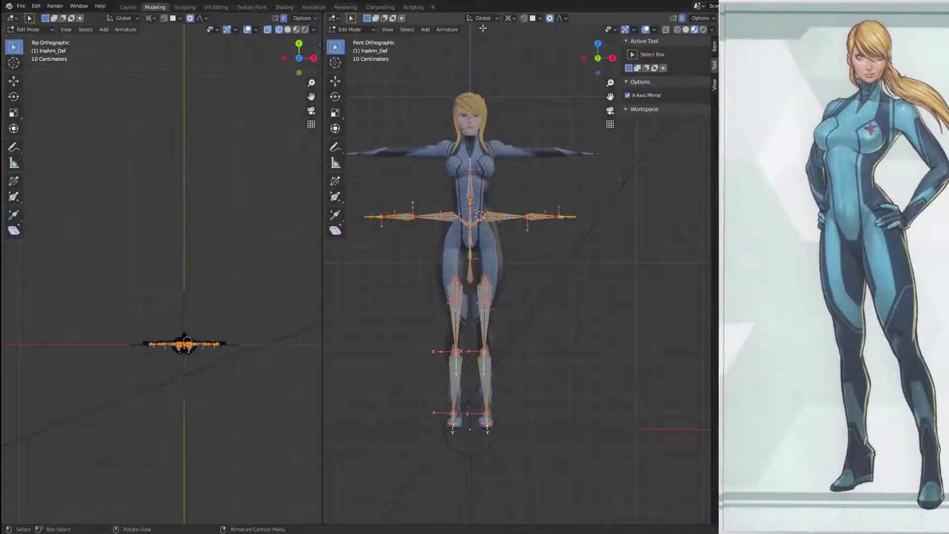
key(Home)
key(KP_Decimal)
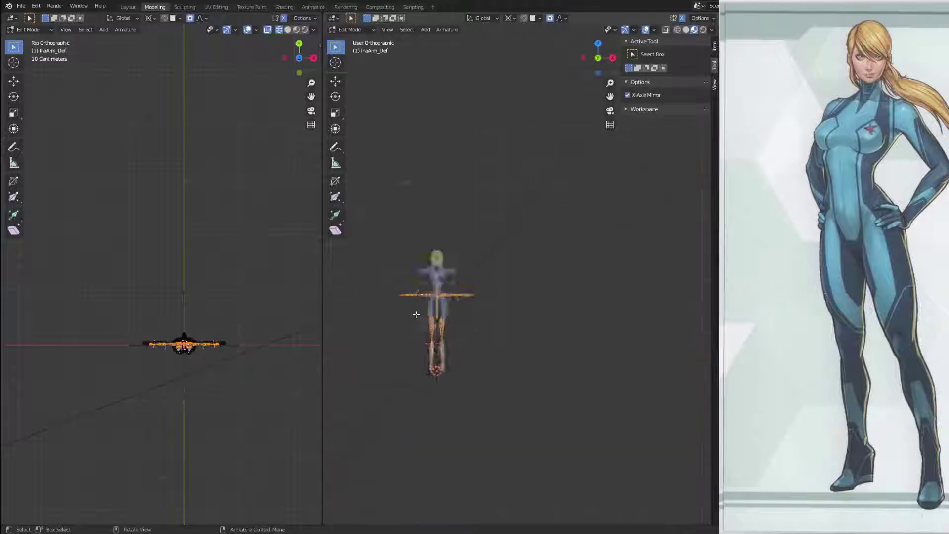
shift+middle_drag(416, 314, 405, 376)
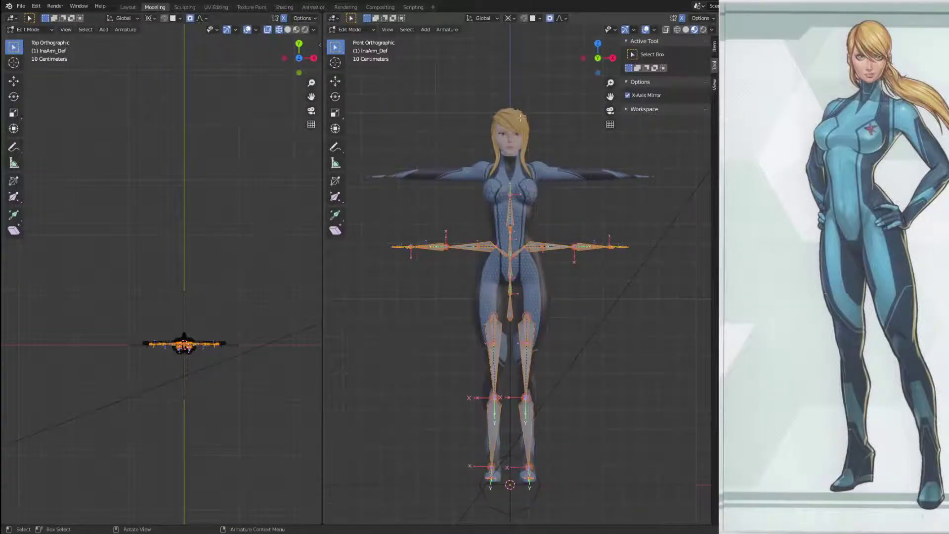
Step: Set the pivot to the 3D cursor and scale the whole armature up about 1.32 times to match the body's height
click(510, 18)
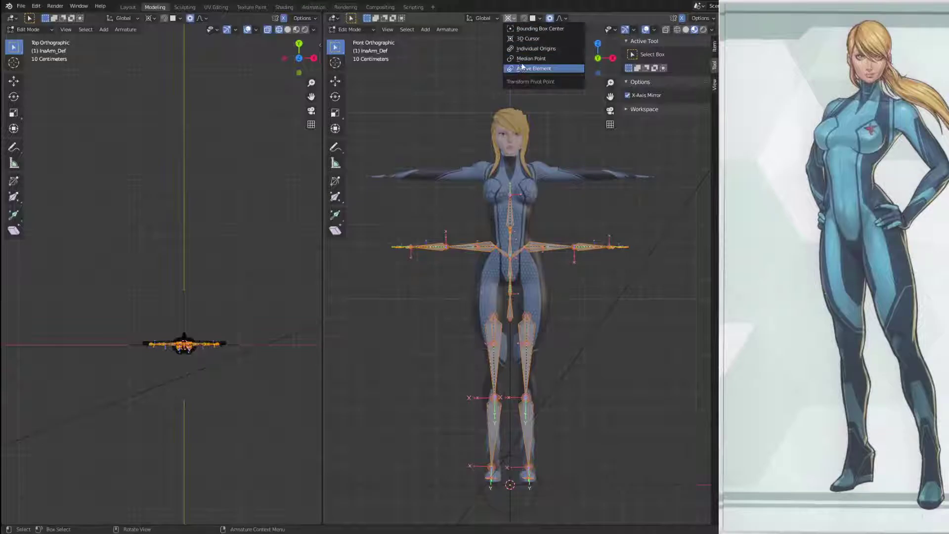
click(529, 39)
key(s)
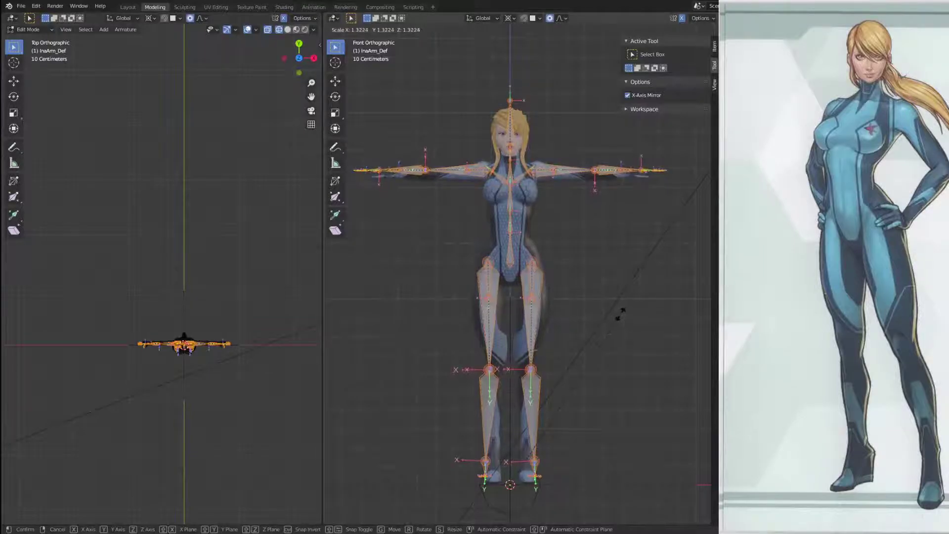
click(619, 315)
scroll(617, 326, down, 1)
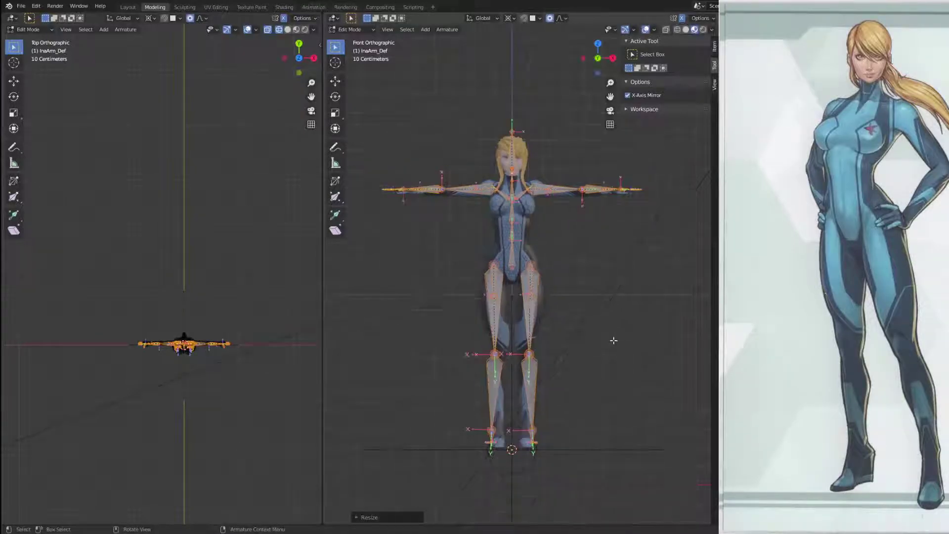
Step: Turn off proportional editing for the armature, keeping X-Axis Mirror enabled
shift+middle_drag(614, 343, 596, 228)
scroll(593, 247, up, 6)
shift+middle_drag(585, 303, 619, 366)
click(550, 18)
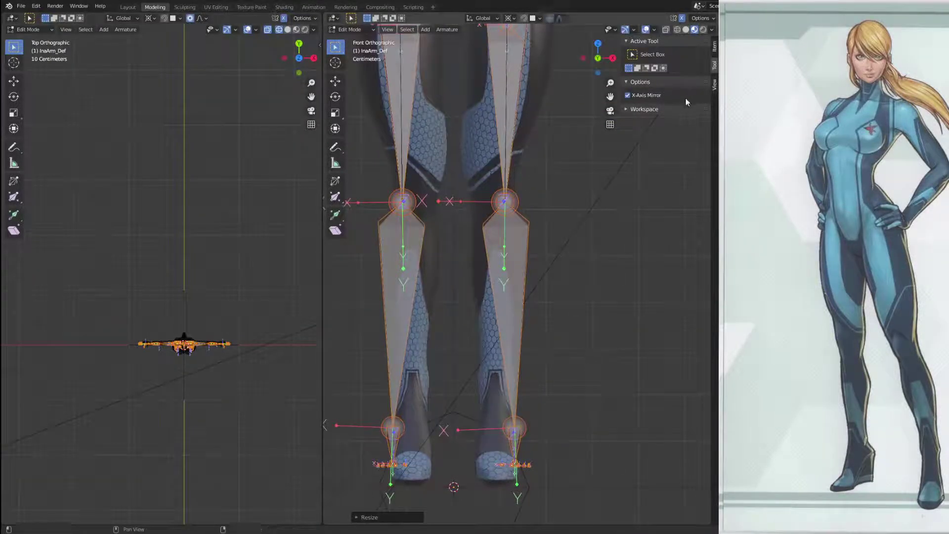
click(627, 95)
Step: Delete the linked big toe and three outer toe bone chains on the foot, keeping the index toe chain
middle_drag(601, 418, 603, 370)
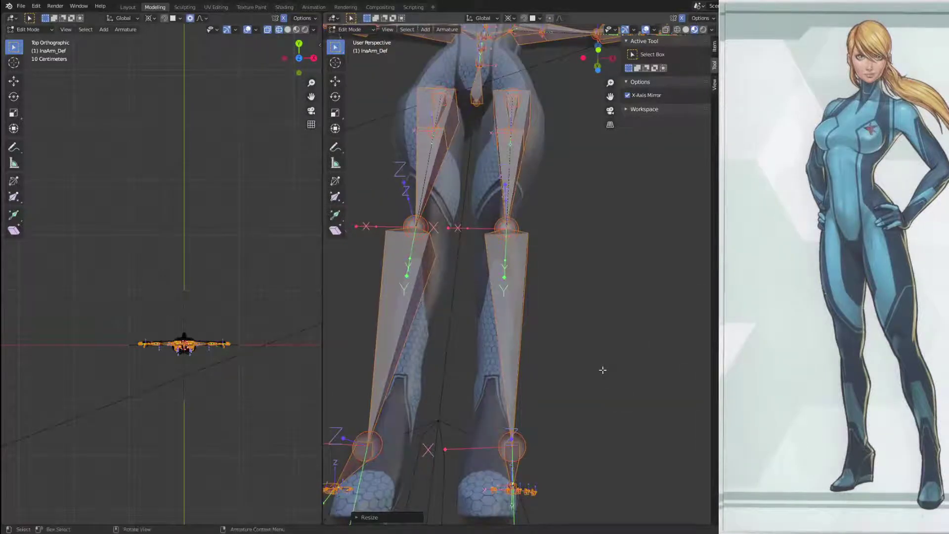
key(KP_1)
middle_drag(603, 336, 574, 299)
scroll(581, 324, up, 3)
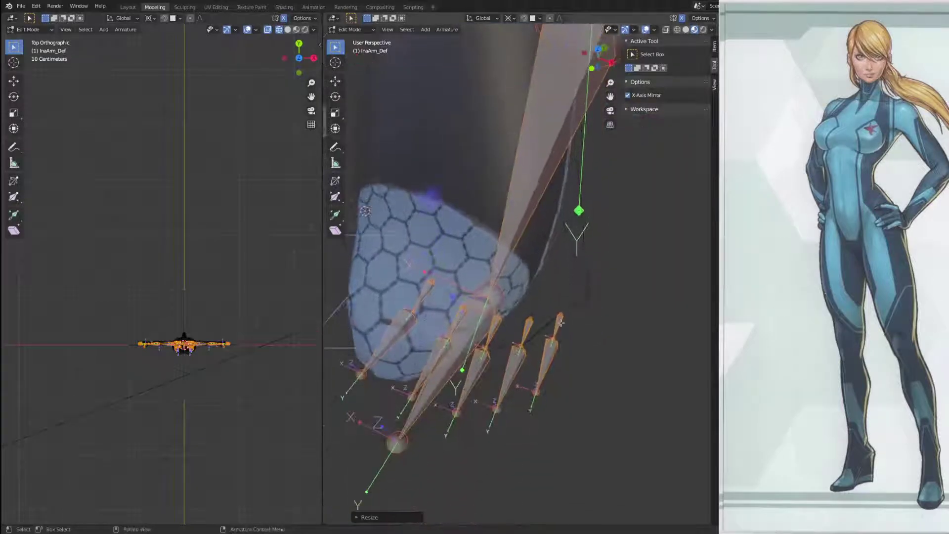
click(559, 325)
shift+click(529, 327)
shift+click(496, 325)
shift+click(441, 306)
key(ctrl+z)
shift+click(435, 288)
key(ctrl+l)
key(x)
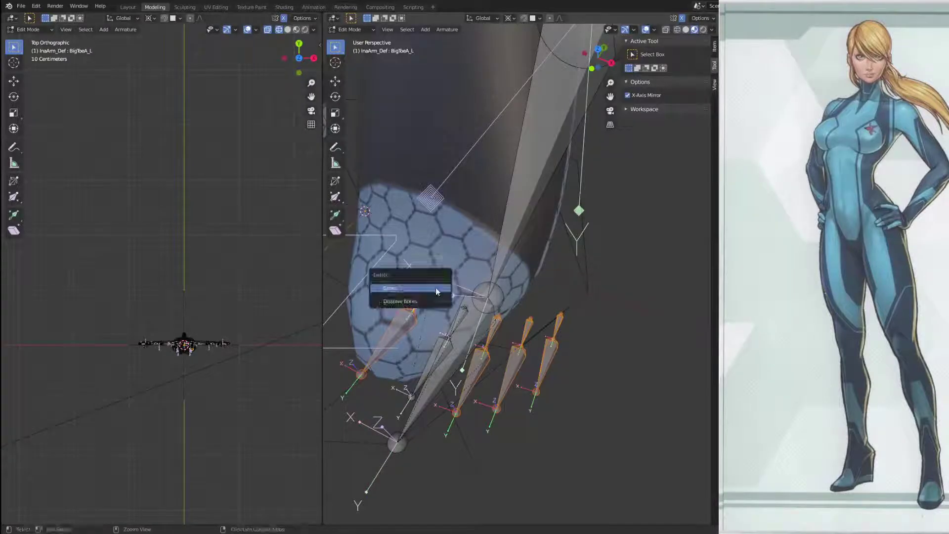
click(435, 288)
Step: Delete the remaining index toe bones from the foot
scroll(435, 288, down, 3)
middle_drag(435, 287, 499, 259)
scroll(548, 291, up, 3)
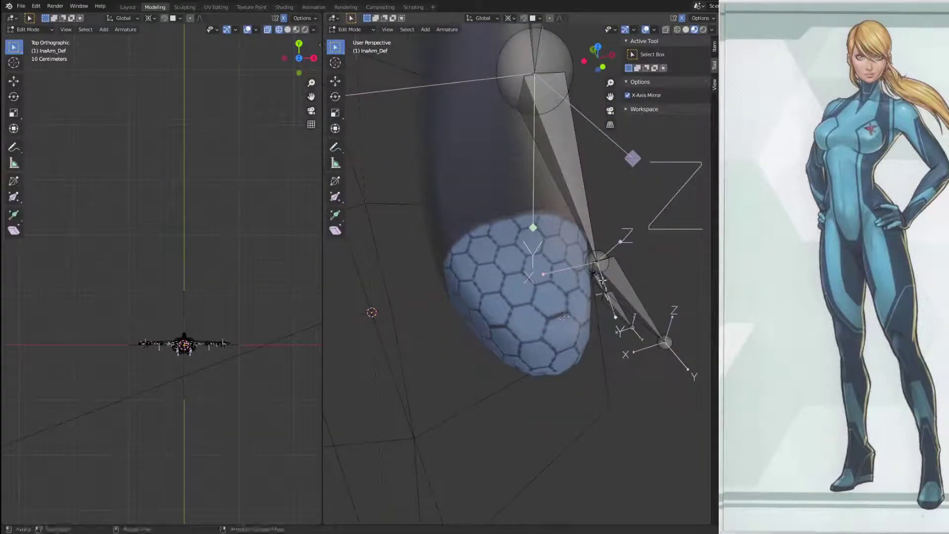
click(613, 314)
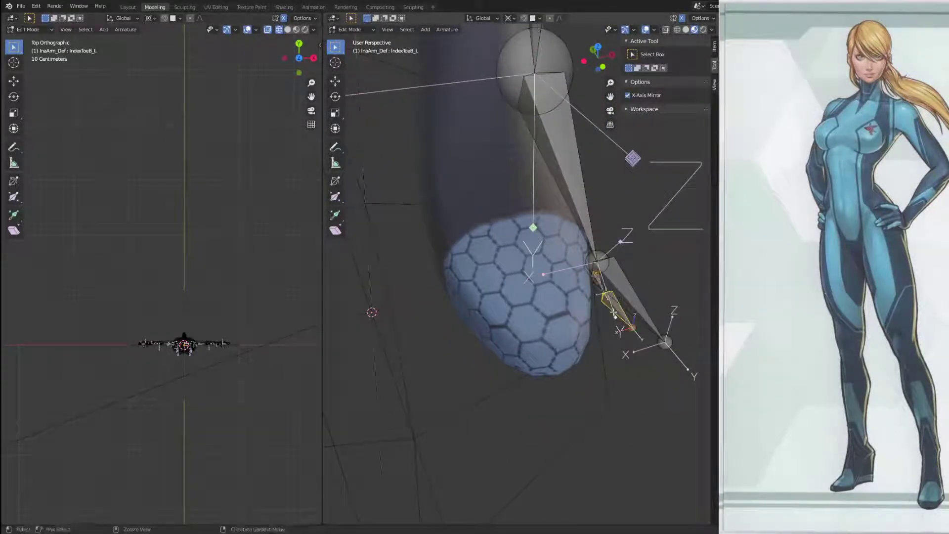
key(x)
click(615, 312)
Step: Move the left foot and toe bones inward along X in front view to centre them on the shoe, mirrored to the other side
scroll(611, 276, down, 3)
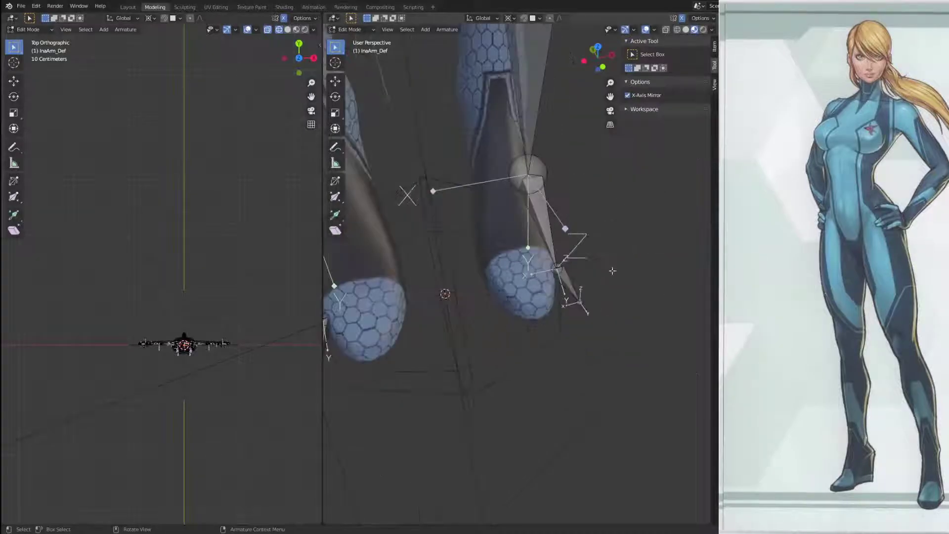
middle_drag(584, 271, 579, 236)
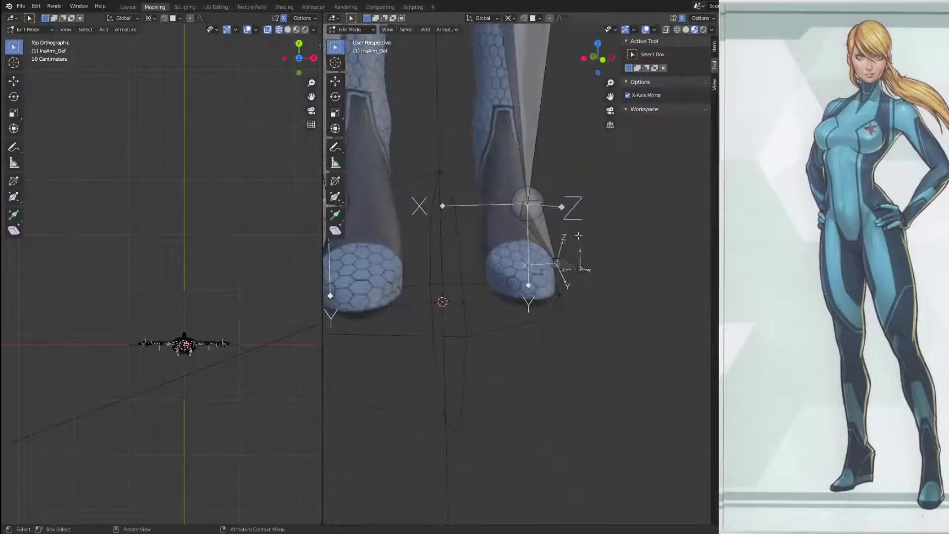
key(KP_1)
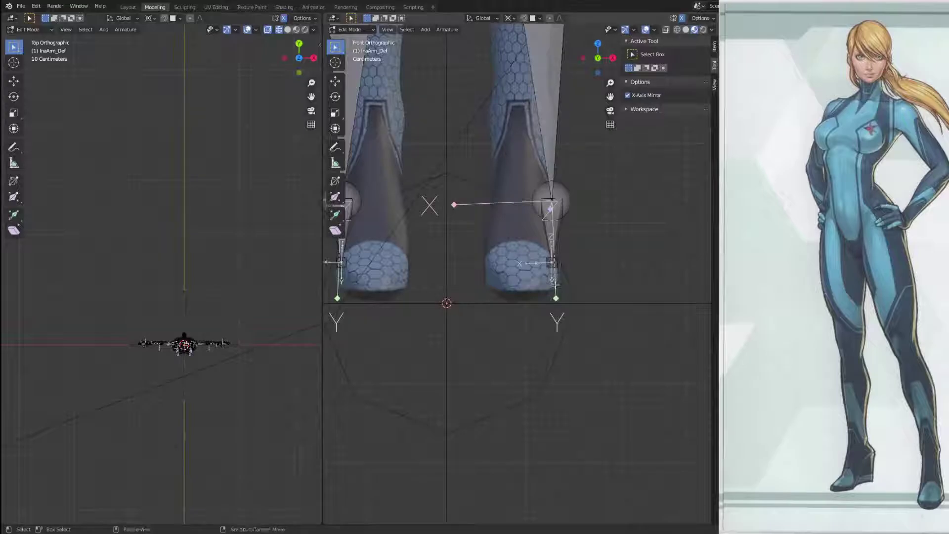
click(553, 266)
shift+click(554, 244)
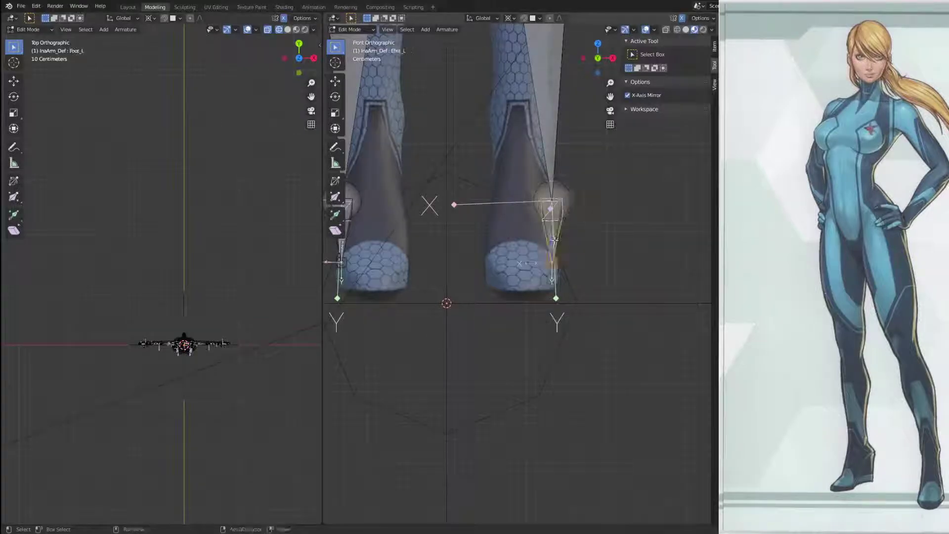
key(g)
key(x)
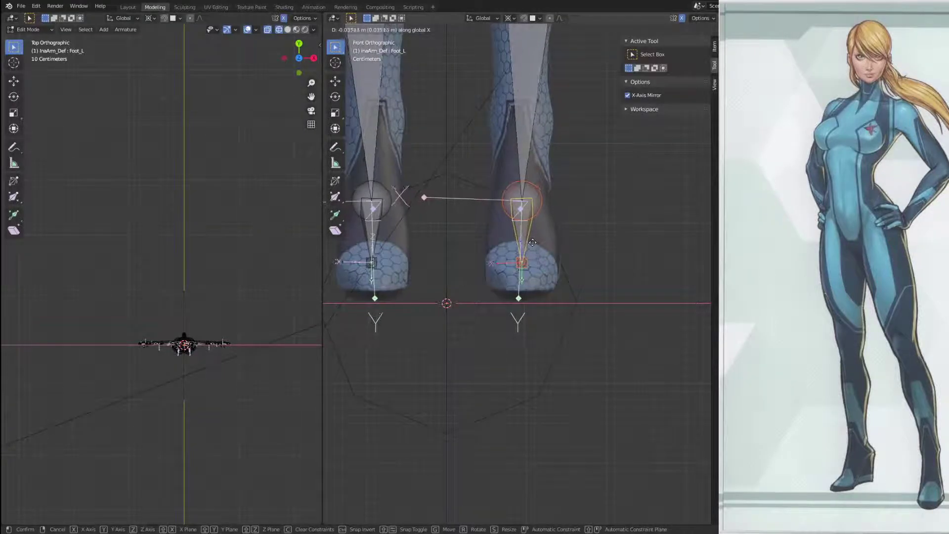
click(533, 241)
Step: Raise the ankle joint between the calf and foot bones in side view and place it inside the mesh's ankle
middle_drag(533, 242, 532, 242)
shift+middle_drag(563, 206, 515, 259)
click(433, 201)
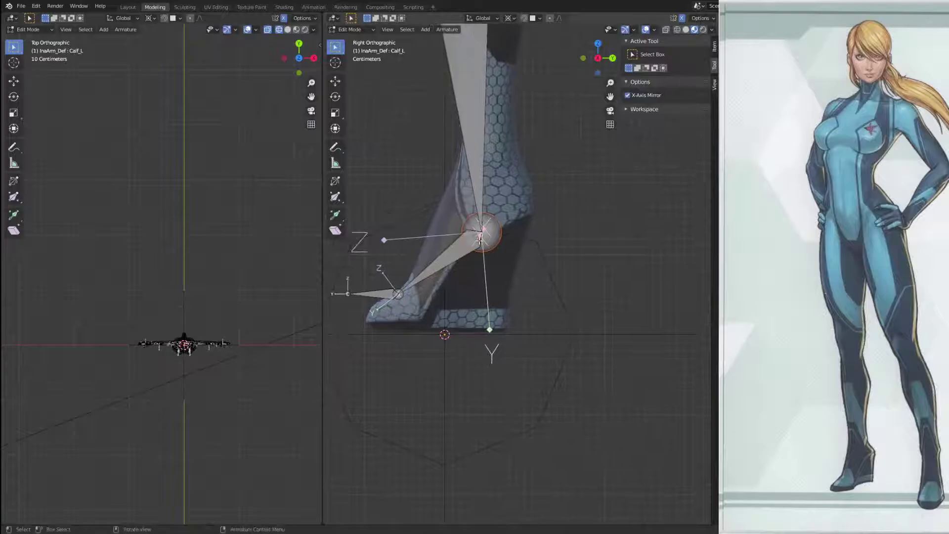
key(g)
click(496, 193)
middle_drag(497, 193, 522, 283)
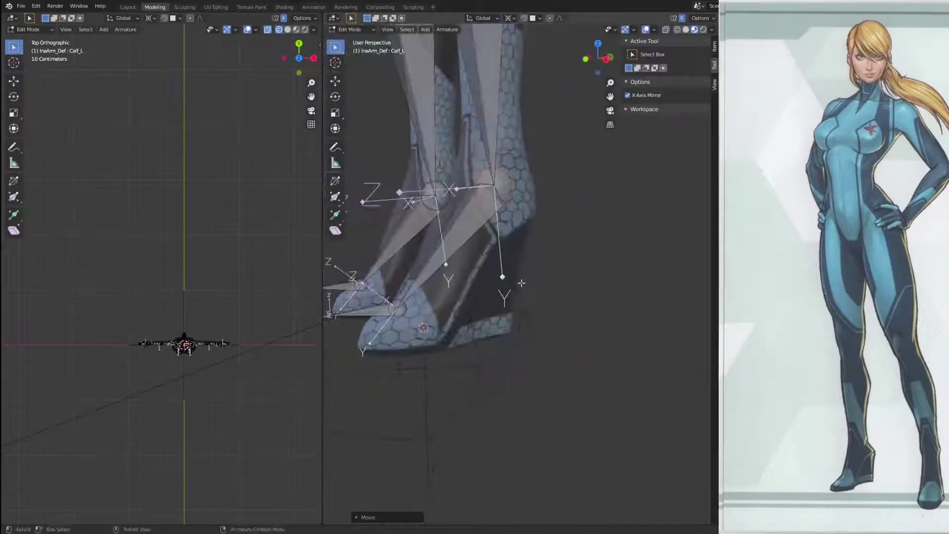
key(KP_1)
key(KP_3)
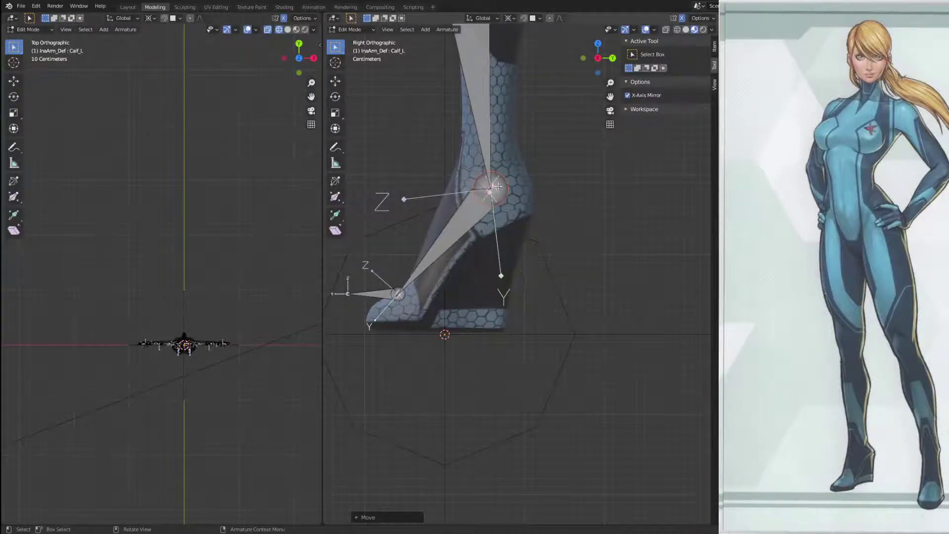
key(g)
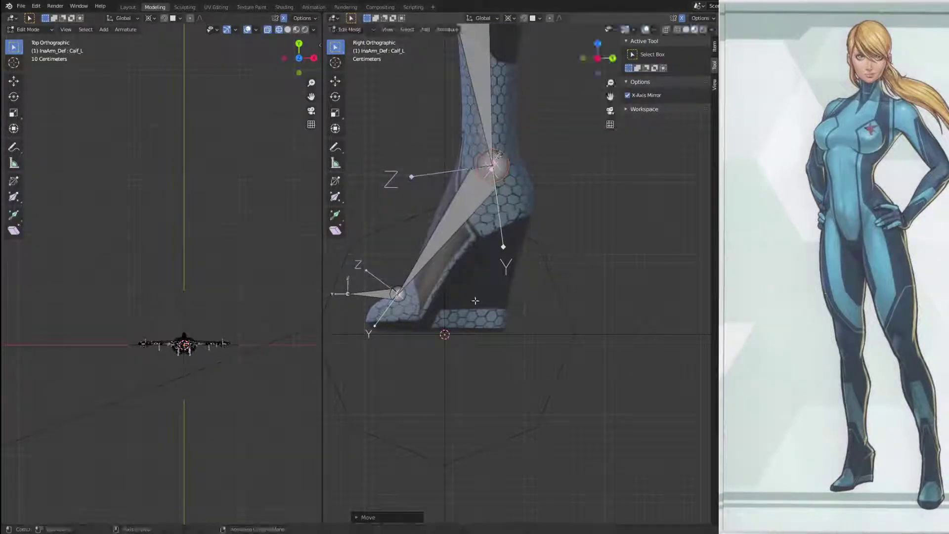
click(474, 285)
Step: Move the foot bone's end joint down and back to the sole, and place the toe bone's tip inside the shoe's toe
scroll(460, 277, up, 3)
shift+middle_drag(429, 260, 457, 281)
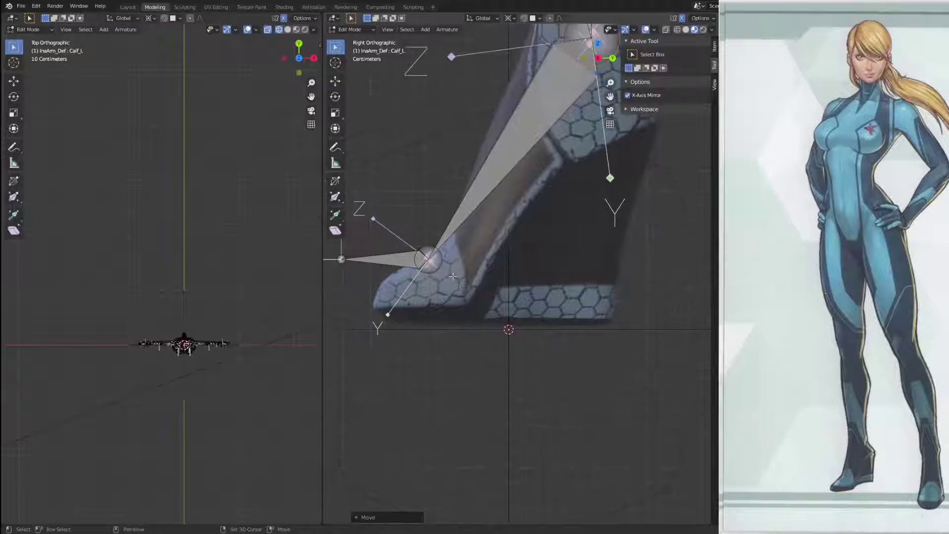
click(441, 264)
key(g)
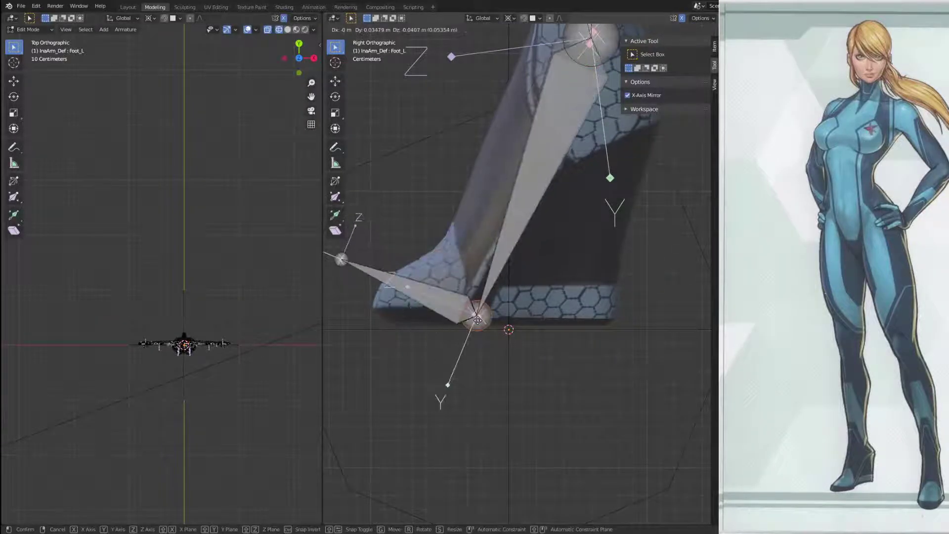
click(473, 306)
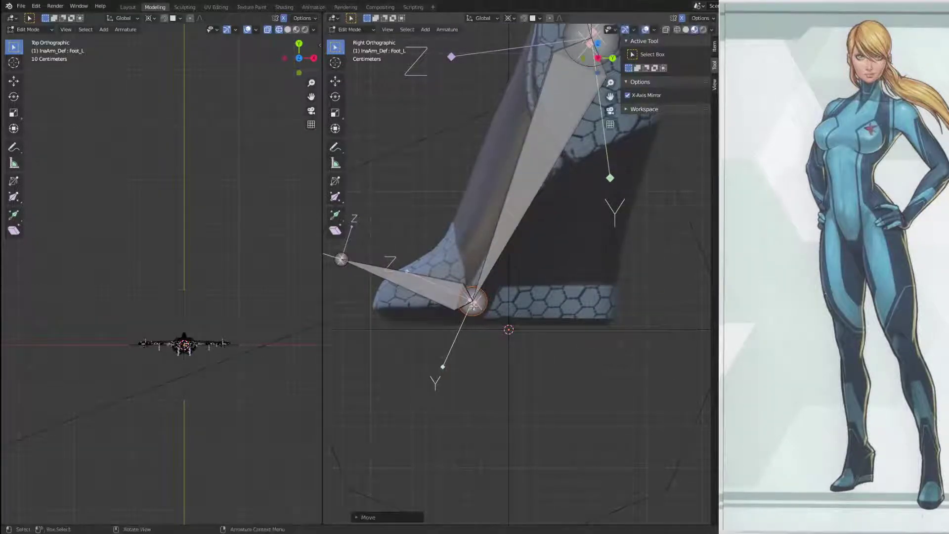
click(348, 269)
key(g)
click(377, 317)
Step: Raise the left knee joint in side view to the middle of the mesh's knee
middle_drag(471, 317, 521, 453)
shift+middle_drag(532, 245, 534, 357)
middle_drag(534, 357, 507, 357)
key(KP_3)
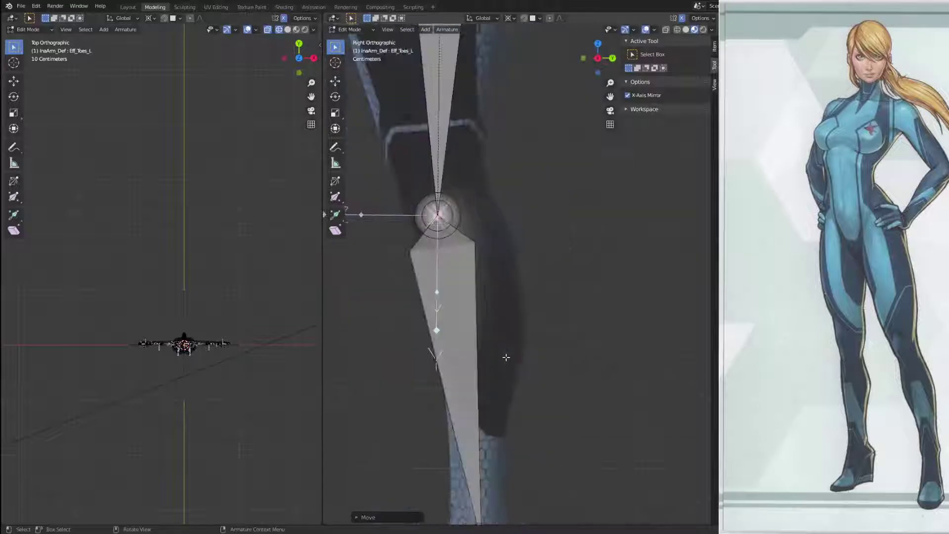
shift+middle_drag(524, 304, 575, 307)
click(499, 219)
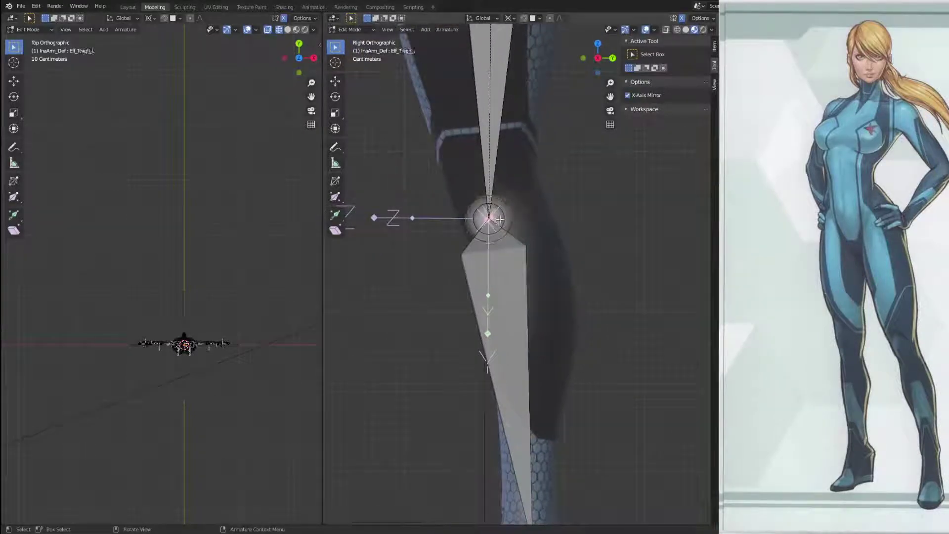
key(g)
right_click(524, 227)
click(505, 218)
key(g)
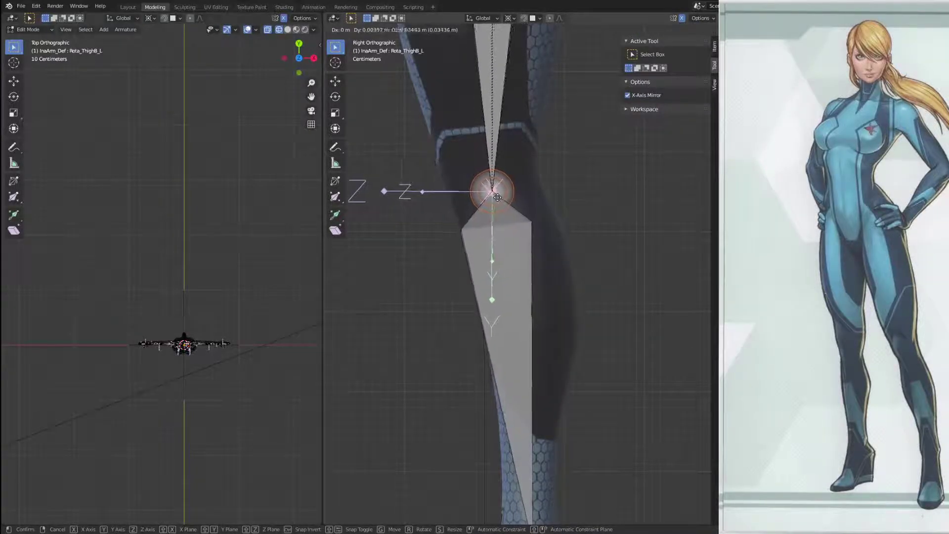
click(499, 198)
Step: Shift the left knee joint along X in front view to centre it within the leg
shift+middle_drag(517, 212, 468, 471)
shift+middle_drag(501, 289, 517, 370)
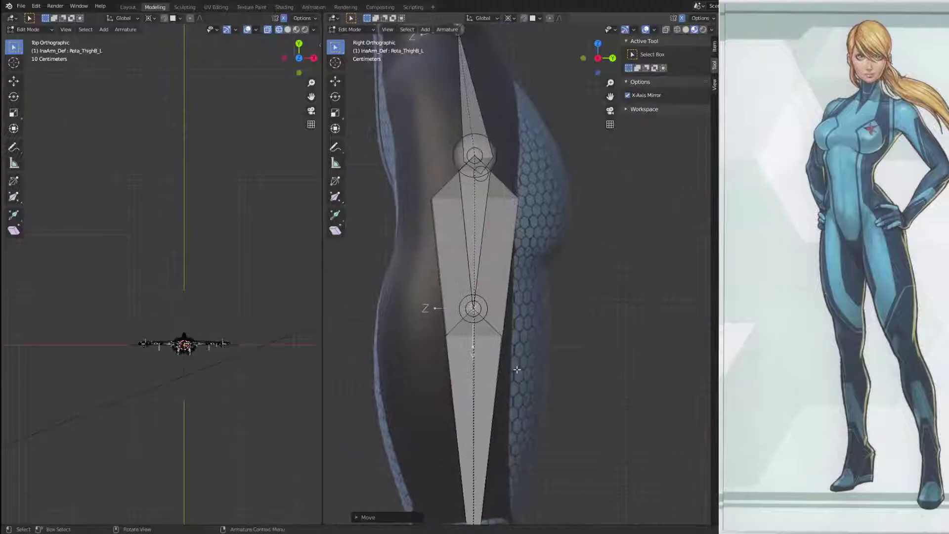
key(KP_1)
scroll(515, 369, down, 4)
scroll(562, 310, up, 5)
shift+middle_drag(577, 436, 569, 261)
key(g)
key(x)
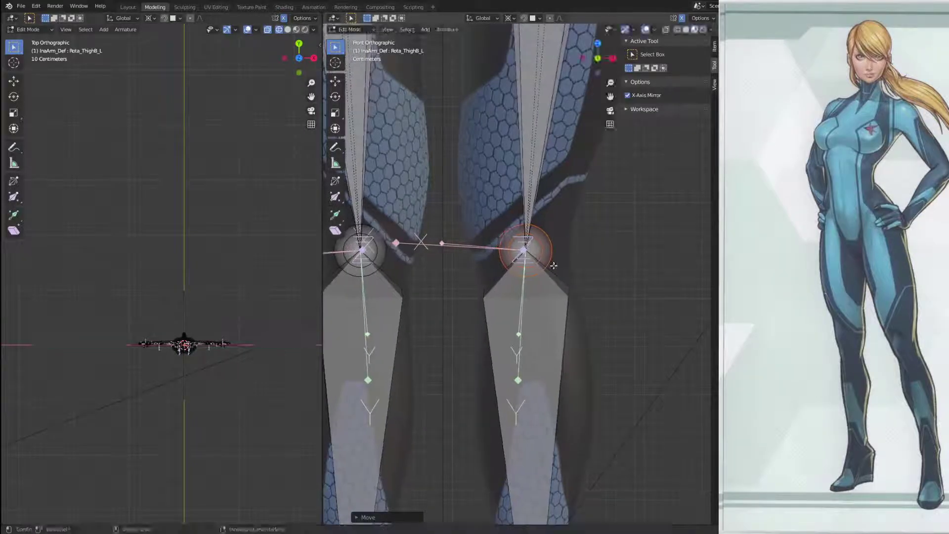
click(551, 265)
Step: Lower the joint at the top of the left thigh along Z to about crotch level, mirrored to the other side
scroll(546, 332, down, 4)
shift+middle_drag(546, 332, 546, 356)
shift+middle_drag(566, 264, 563, 76)
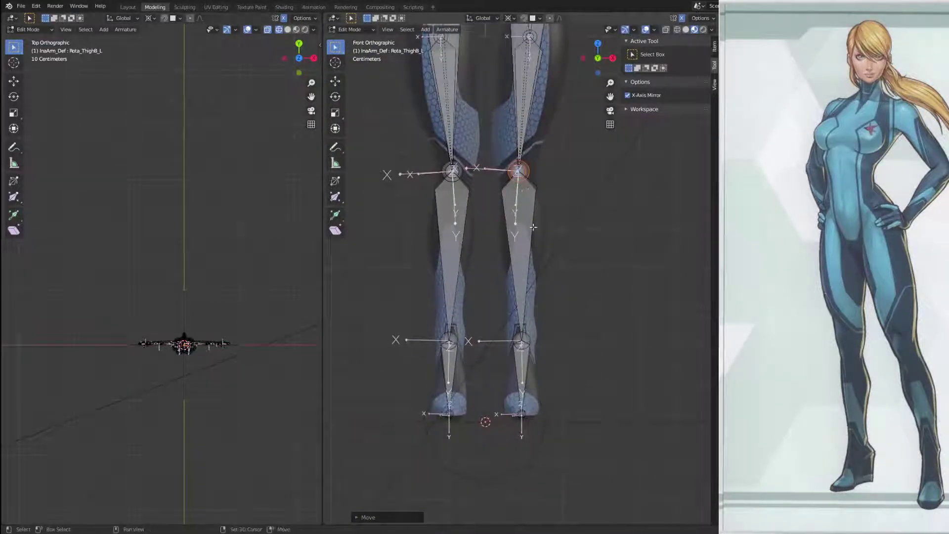
shift+middle_drag(533, 224, 538, 331)
mouse_move(555, 180)
shift+middle_down()
mouse_move(562, 369)
mouse_move(526, 257)
mouse_move(517, 136)
mouse_move(568, 210)
mouse_move(622, 425)
shift+middle_up()
scroll(562, 369, up, 3)
scroll(569, 378, up, 1)
scroll(568, 243, up, 2)
click(576, 238)
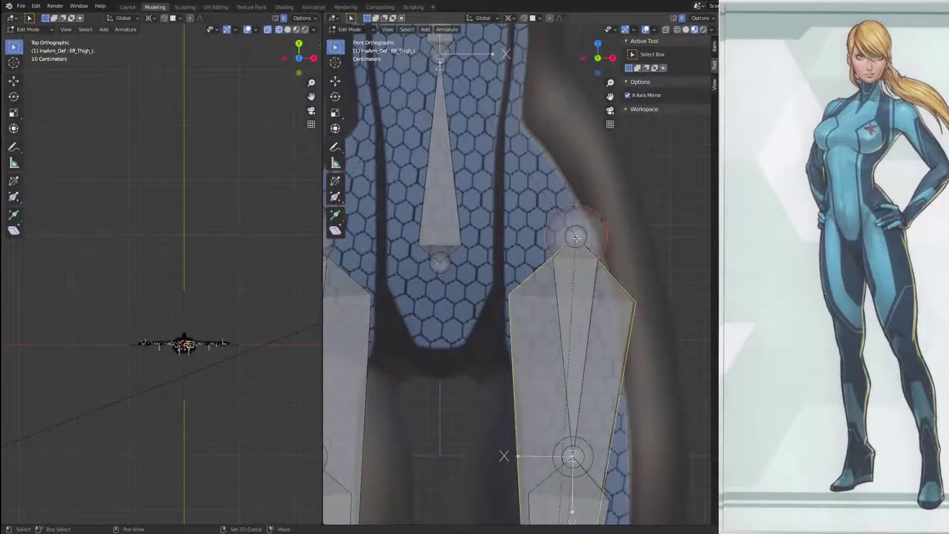
click(578, 230)
click(578, 230)
click(588, 224)
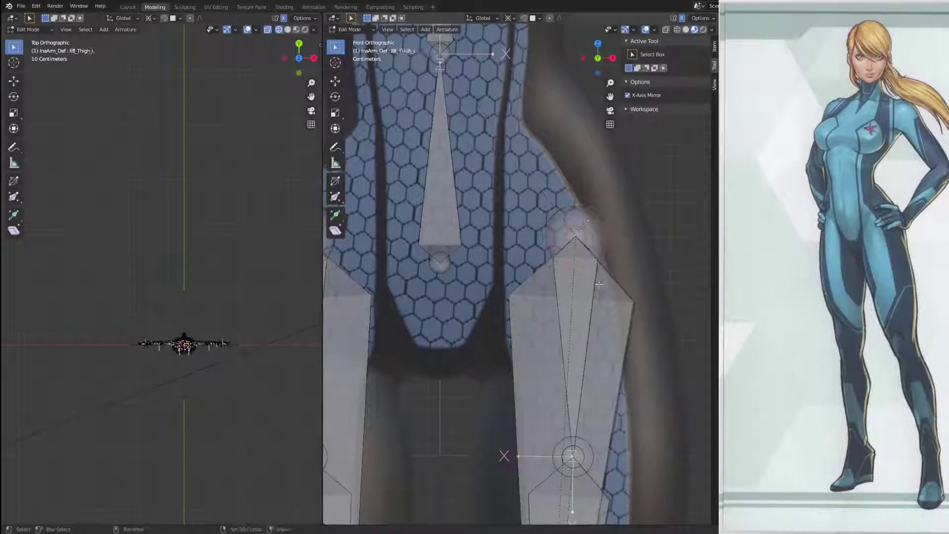
scroll(579, 272, down, 3)
shift+middle_drag(578, 279, 573, 228)
key(g)
key(z)
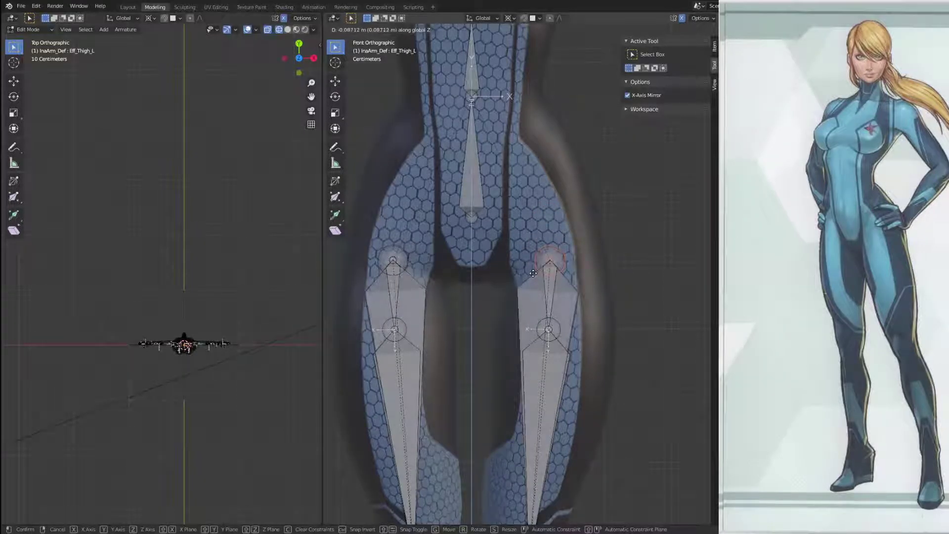
click(534, 279)
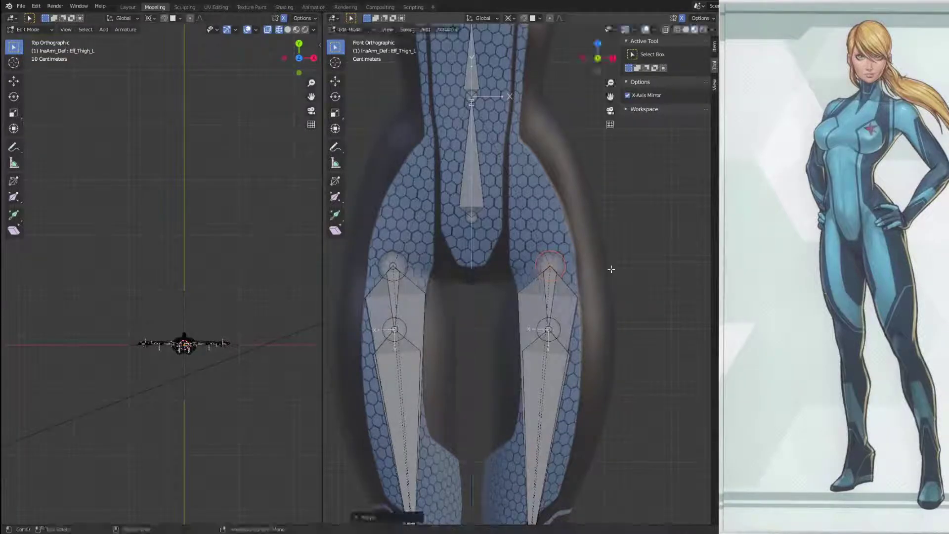
Step: Select the edge loop around the top of the left thigh on SamusBase_Body and examine its course from the back and side
key(Tab)
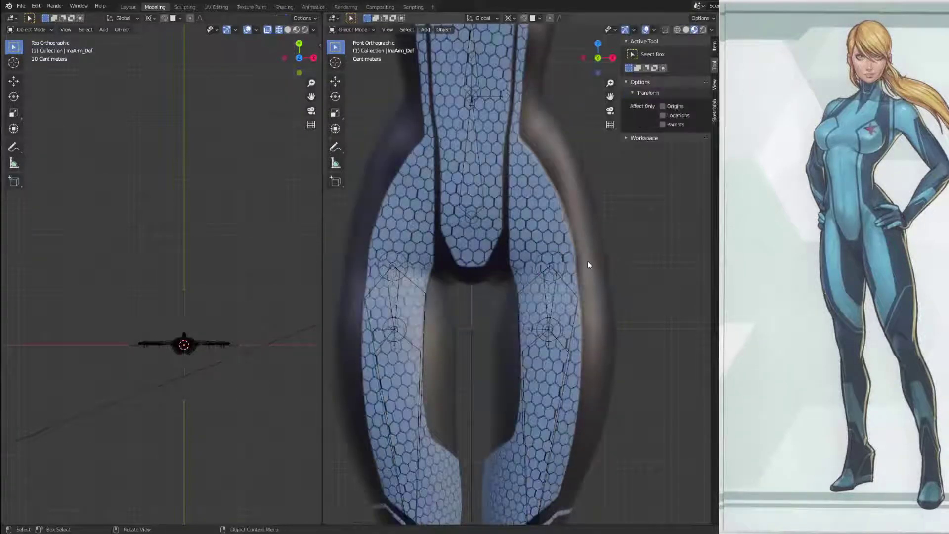
click(586, 239)
key(Tab)
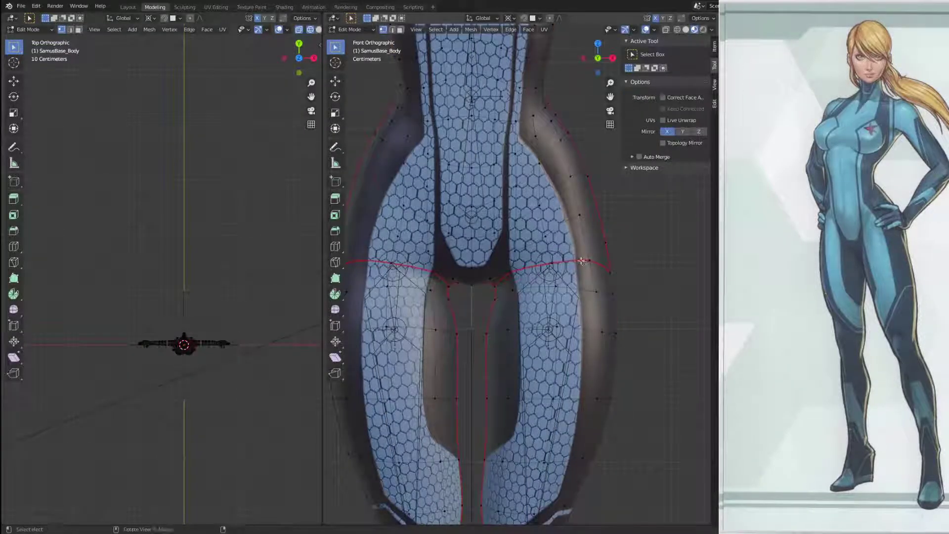
alt+click(581, 261)
middle_drag(581, 260, 552, 290)
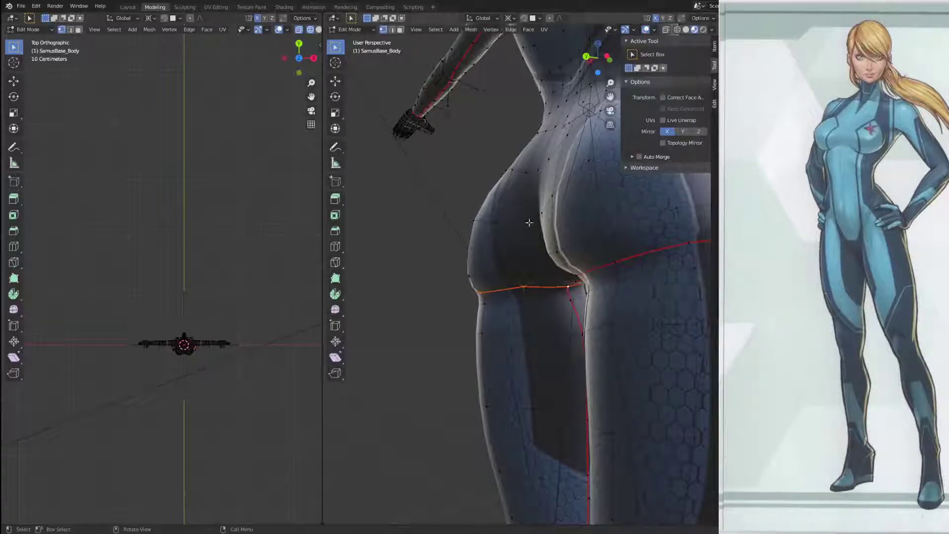
scroll(524, 248, down, 2)
middle_drag(524, 248, 449, 321)
scroll(446, 326, up, 6)
middle_drag(491, 285, 545, 284)
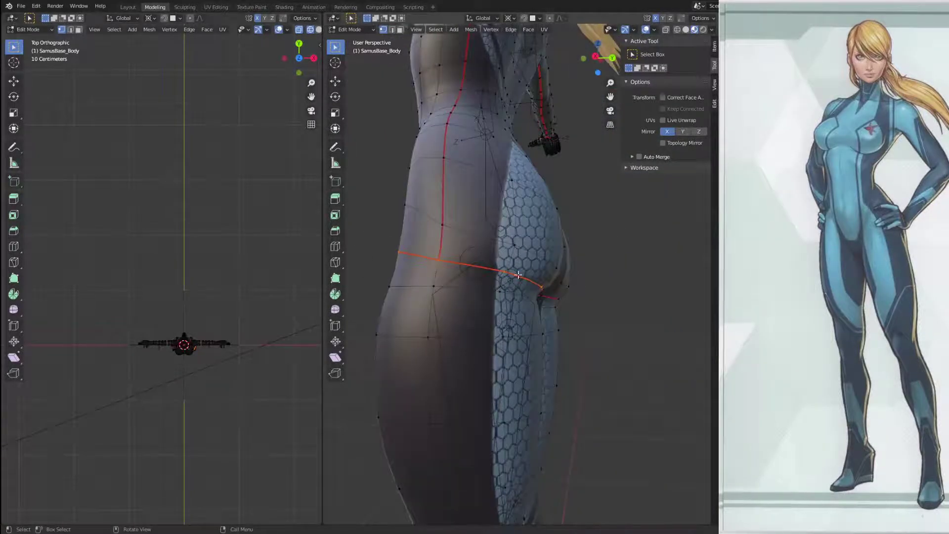
Step: Inspect the selected edge loop around the top of the left thigh and snap the 3D cursor to the loop's centre
middle_drag(450, 261, 399, 253)
middle_drag(458, 283, 357, 283)
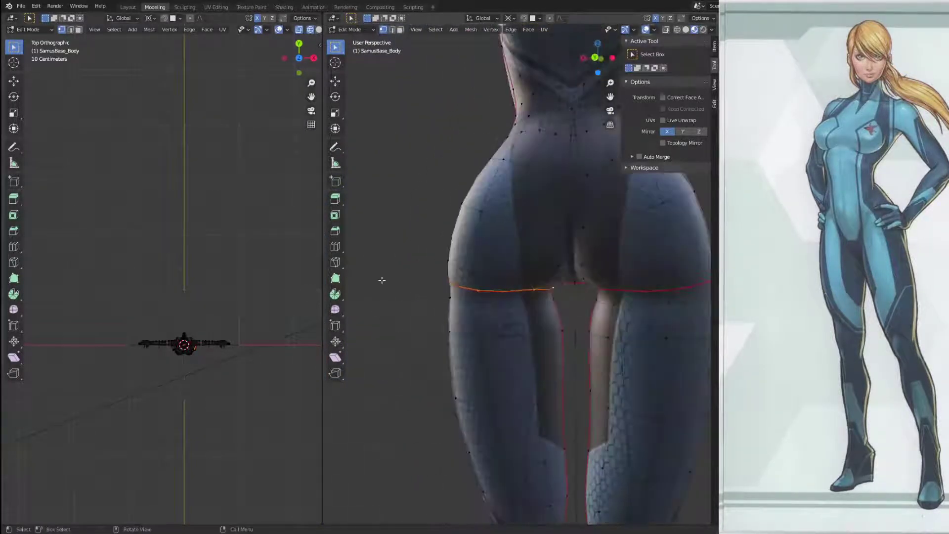
mouse_move(479, 264)
middle_down()
mouse_move(437, 321)
mouse_move(493, 262)
mouse_move(543, 260)
mouse_move(466, 290)
mouse_move(471, 268)
mouse_move(459, 237)
mouse_move(488, 263)
middle_up()
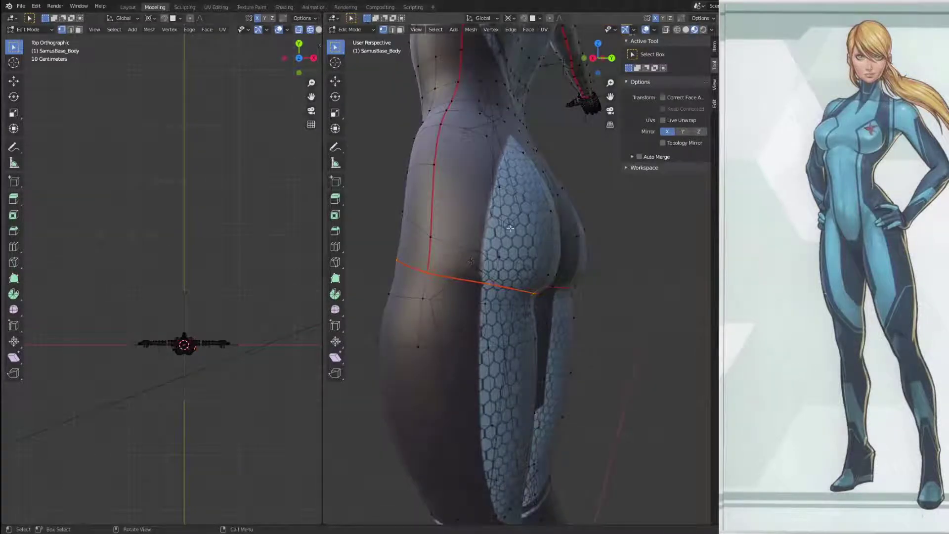
middle_drag(495, 268, 544, 294)
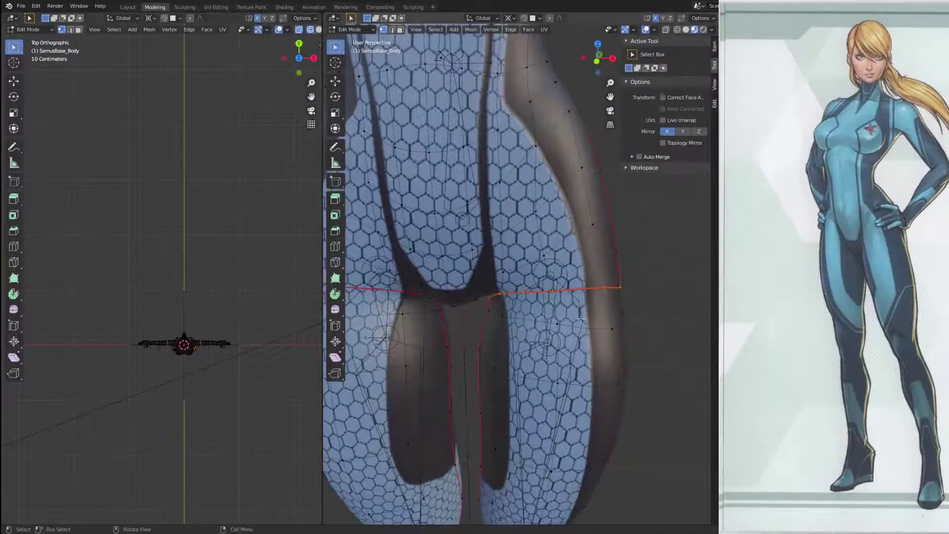
middle_drag(566, 324, 414, 268)
middle_drag(540, 338, 586, 280)
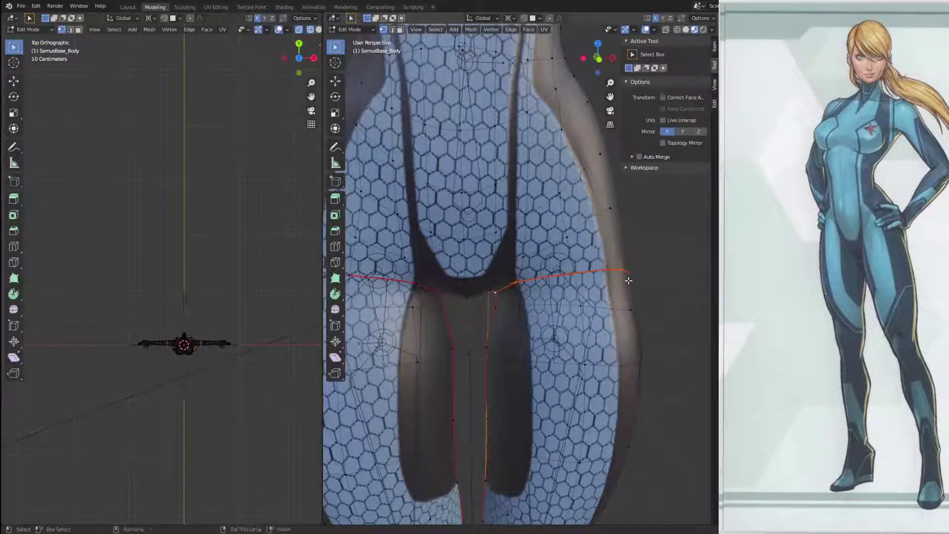
key(shift+s)
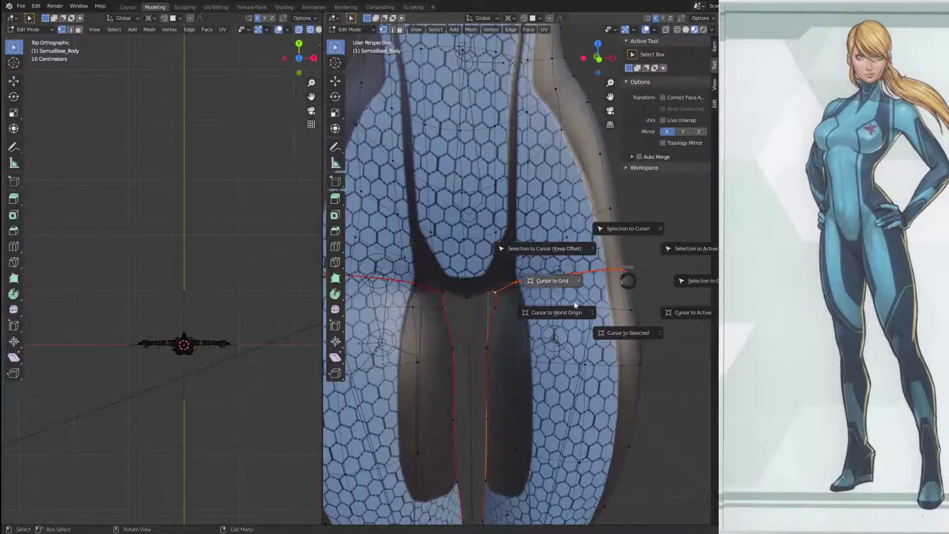
click(648, 334)
middle_drag(648, 327, 557, 292)
middle_drag(498, 274, 543, 326)
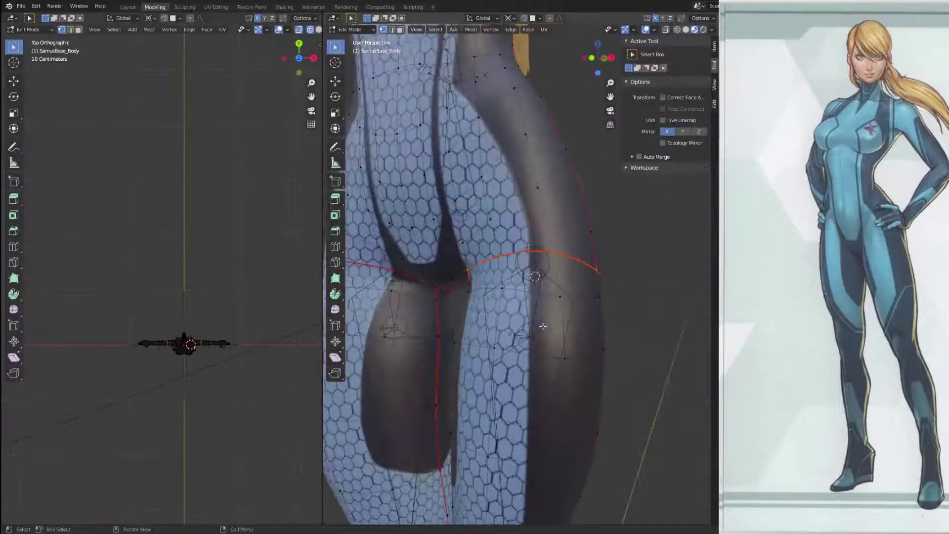
Step: Leave mesh editing and compare the 3D cursor's position with the joint at the top of the left thigh in front view
key(Tab)
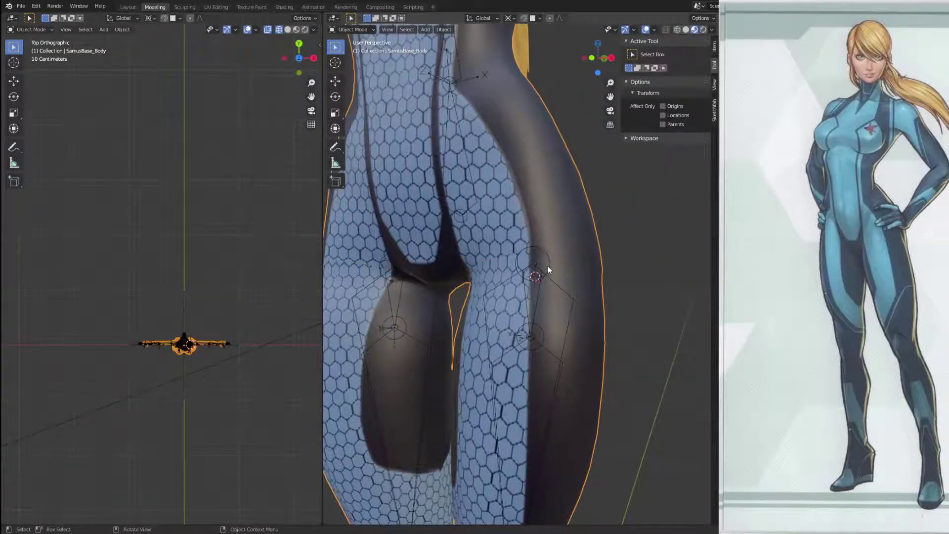
middle_drag(548, 293, 576, 295)
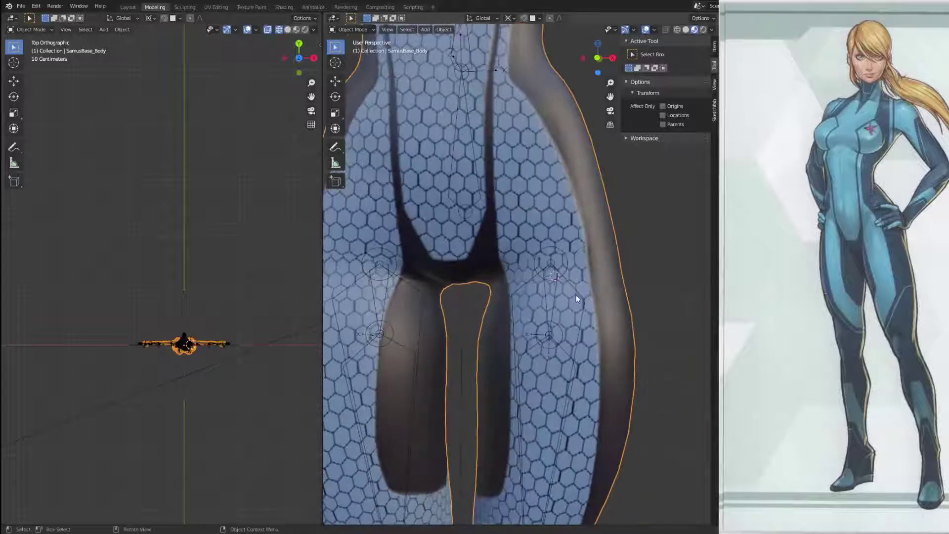
key(KP_1)
scroll(561, 257, up, 4)
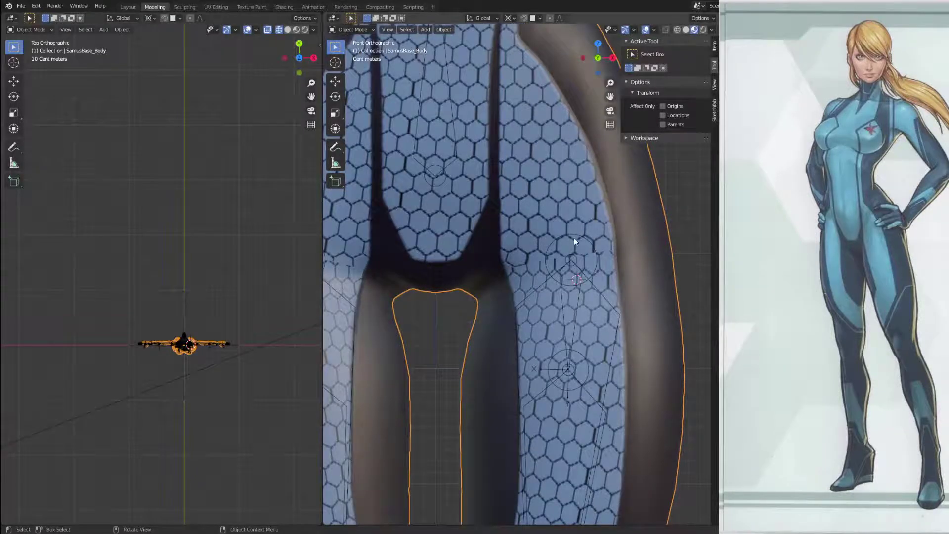
scroll(619, 304, down, 4)
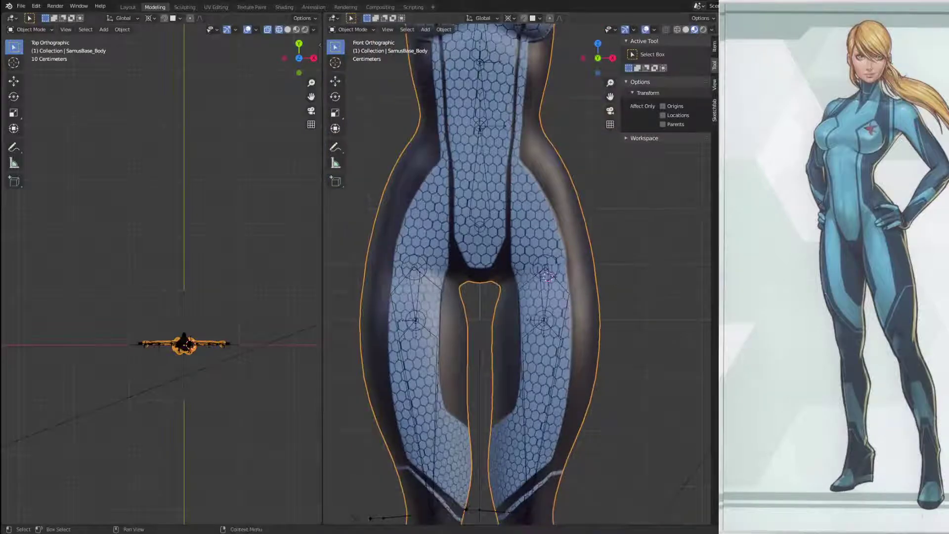
scroll(630, 262, up, 3)
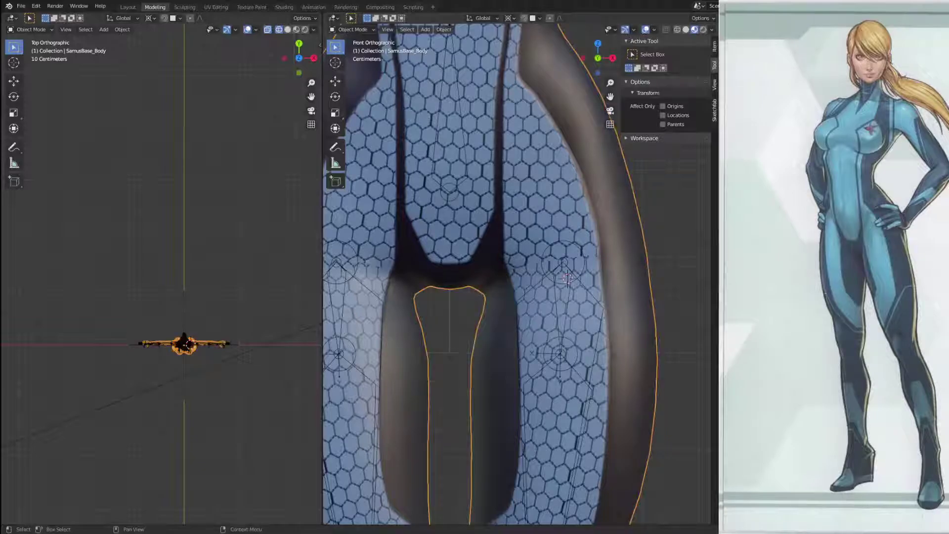
key(ctrl+z)
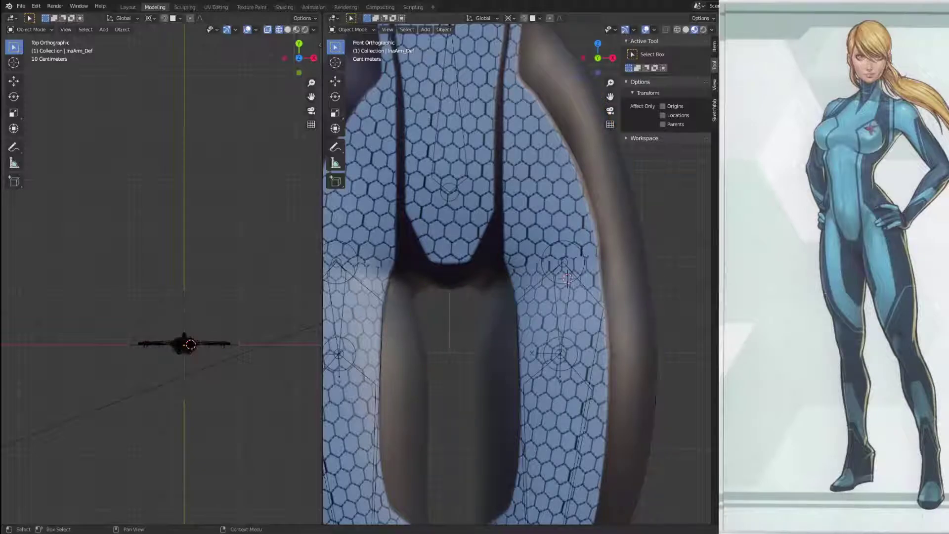
click(567, 278)
key(Tab)
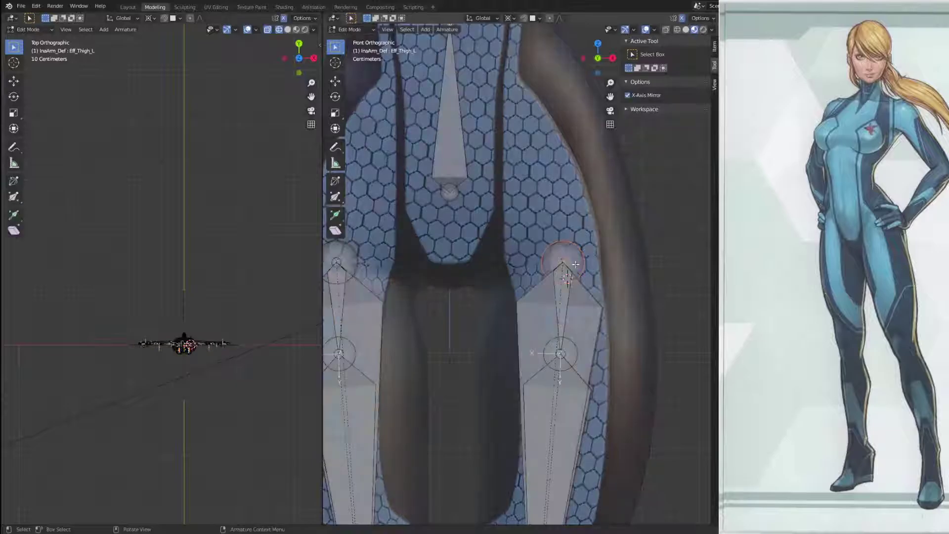
scroll(628, 274, up, 3)
shift+middle_drag(630, 274, 561, 267)
key(Tab)
click(575, 191)
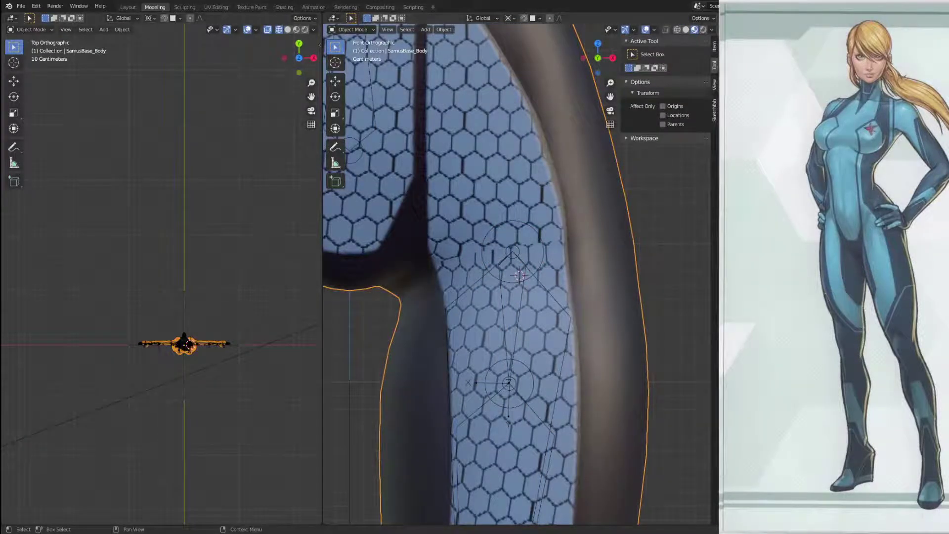
shift+click(537, 280)
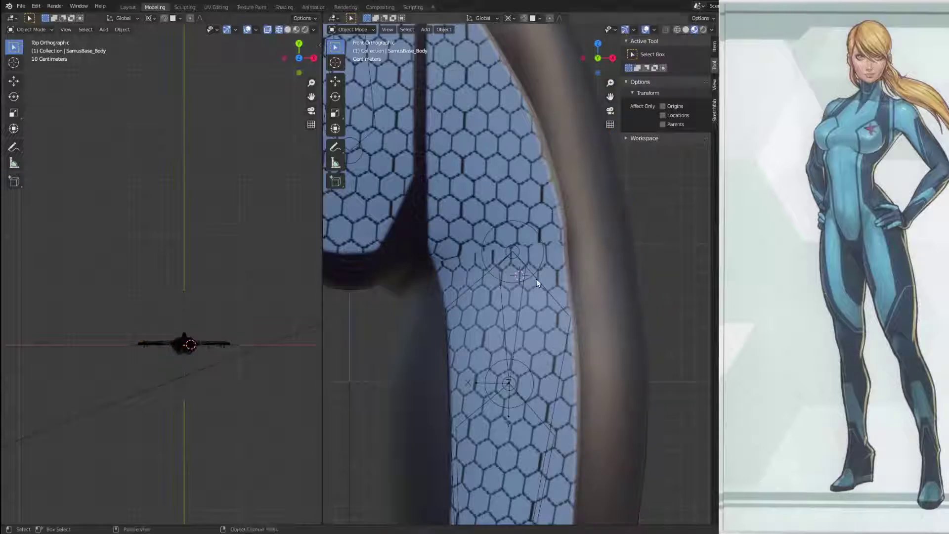
Step: Rename the deform armature SamusArm_Def and the control armature SamusArm_Ctr
scroll(525, 272, down, 1)
click(521, 254)
scroll(543, 251, down, 3)
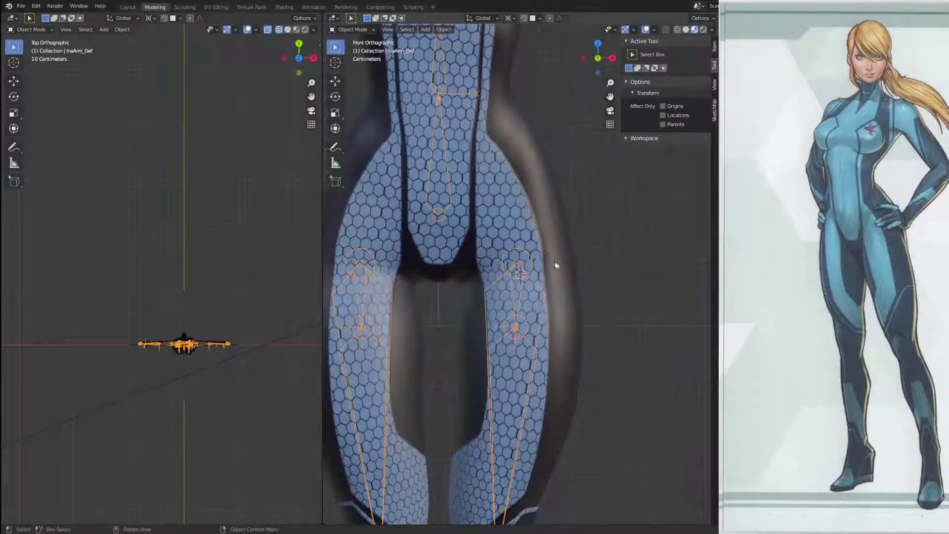
shift+middle_drag(561, 265, 561, 198)
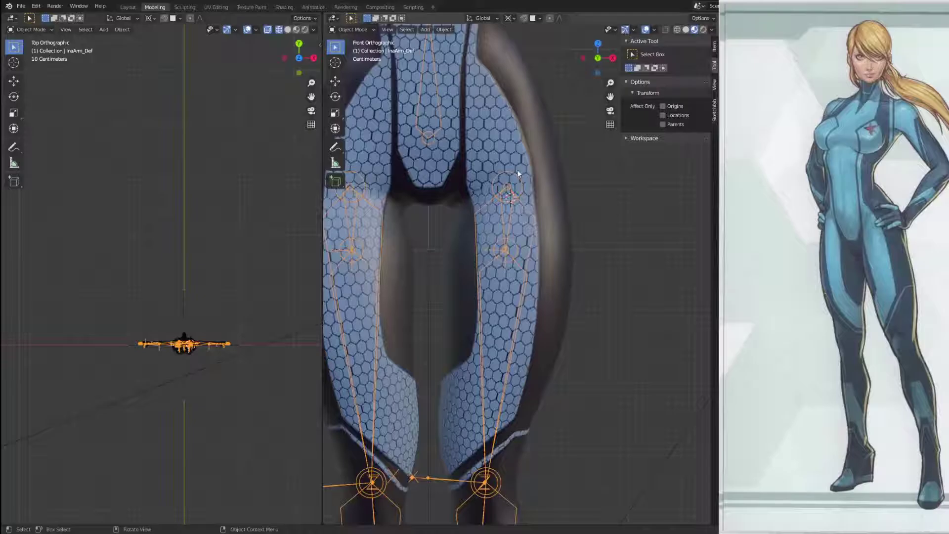
scroll(517, 170, up, 5)
shift+middle_drag(517, 159, 560, 302)
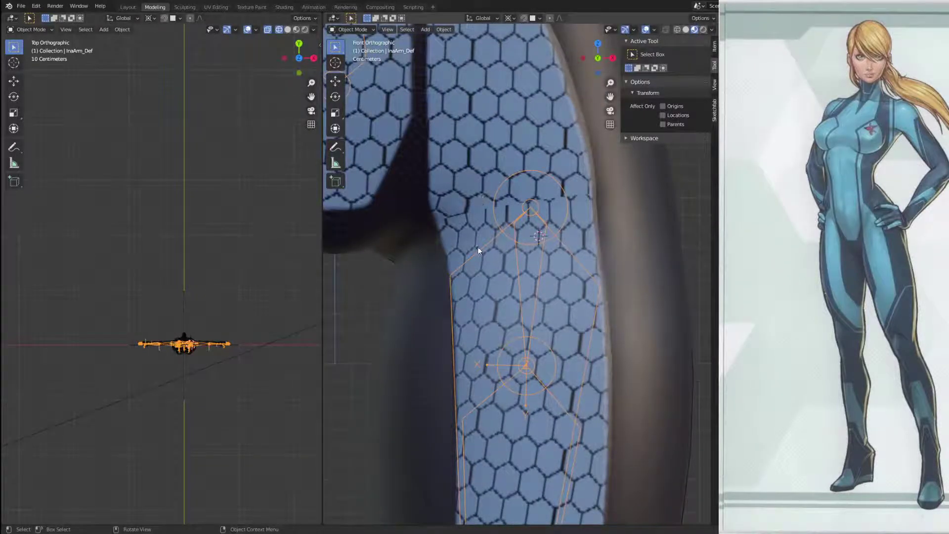
click(771, 64)
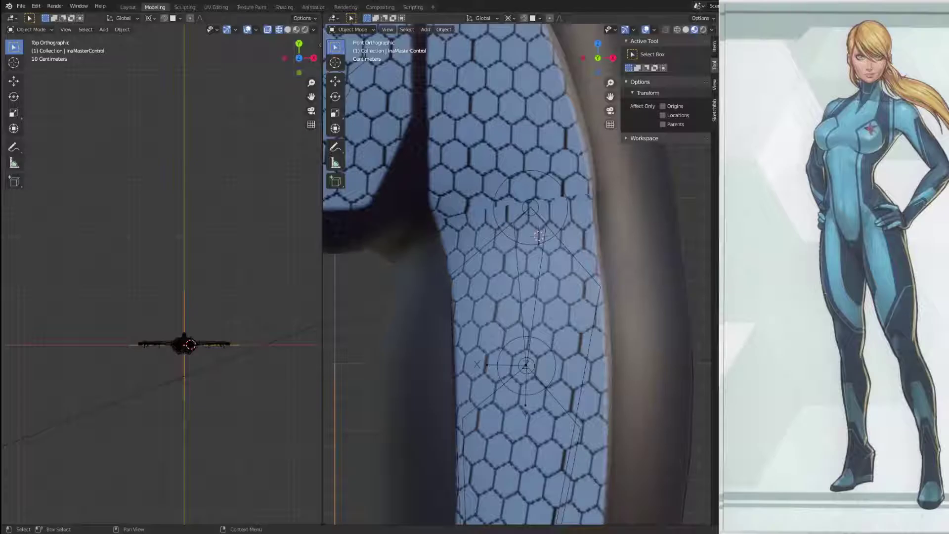
key(Return)
click(538, 236)
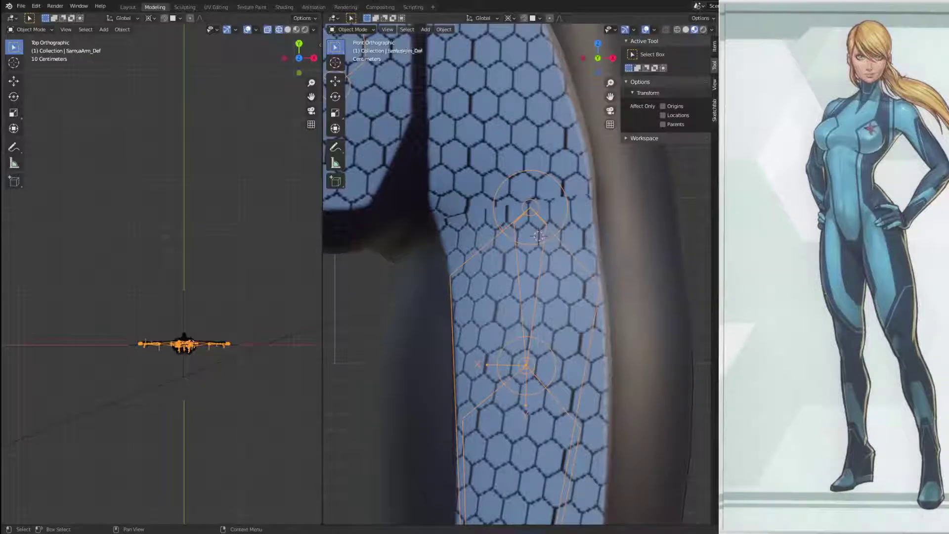
key(h)
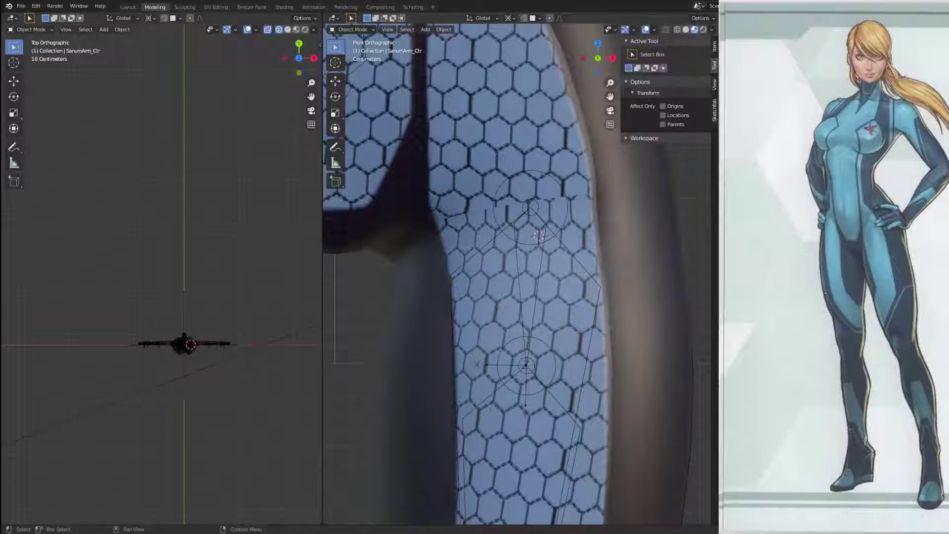
Step: Edit SamusArm_Def and snap the joint at the top of the left thigh to the 3D cursor
click(526, 364)
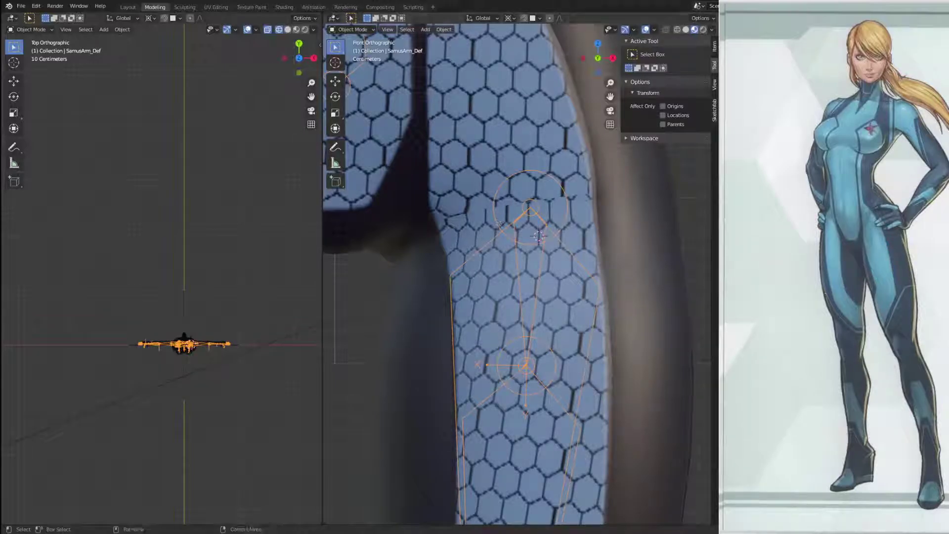
key(Tab)
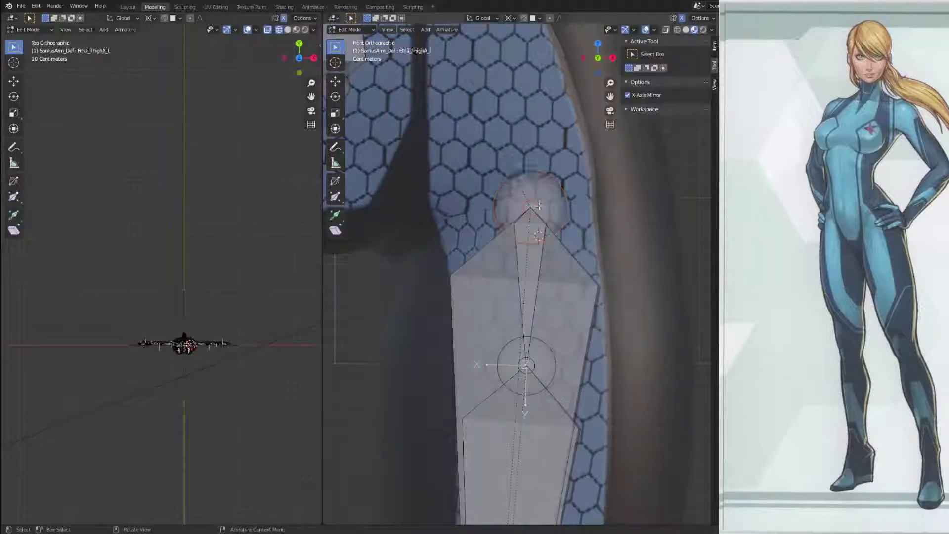
click(532, 204)
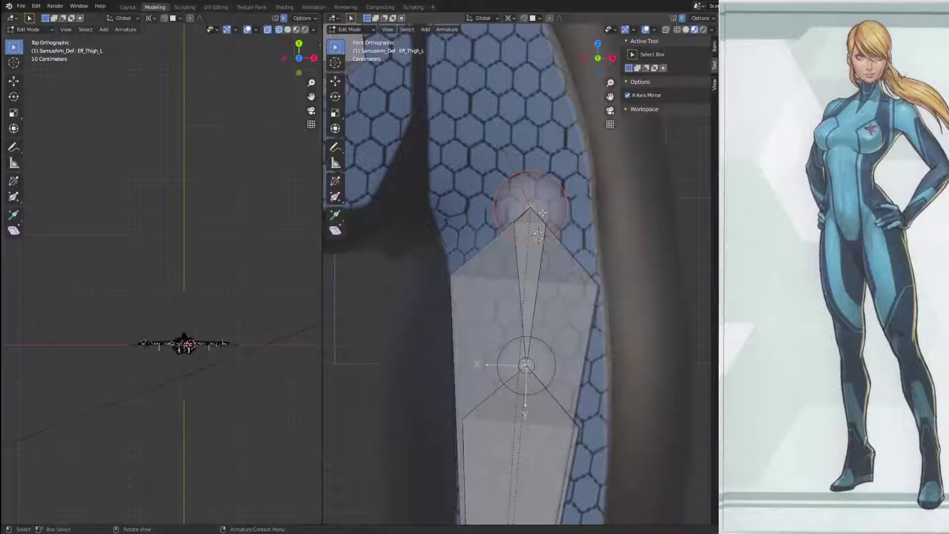
key(shift+s)
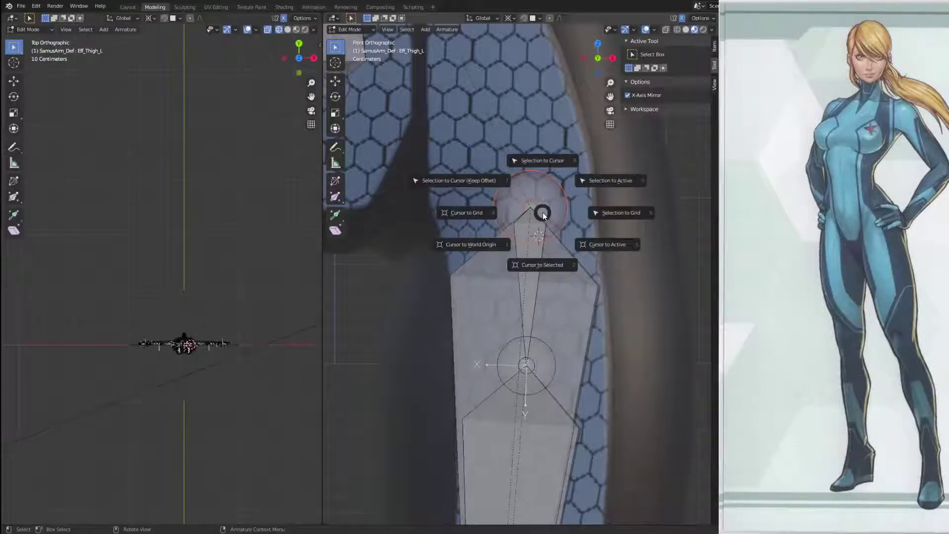
click(544, 163)
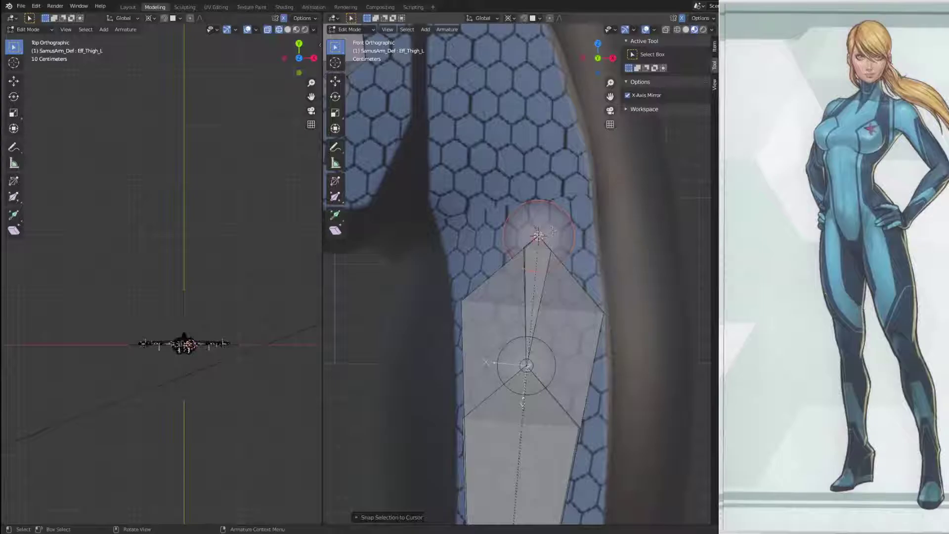
Step: Lower the left thigh's intermediate joint in front view to about a third of the way from the upper thigh joint to the knee
scroll(536, 237, down, 3)
shift+middle_drag(537, 237, 675, 176)
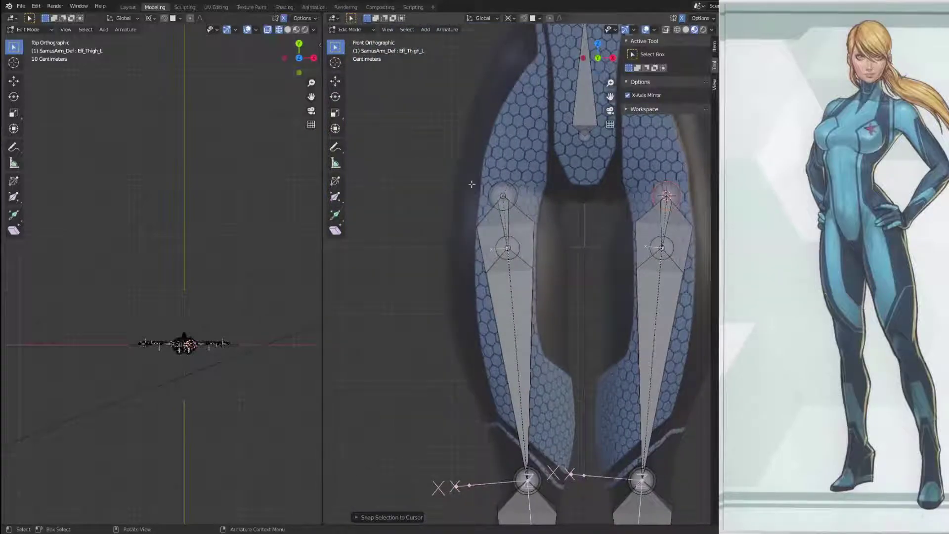
shift+middle_drag(563, 246, 433, 225)
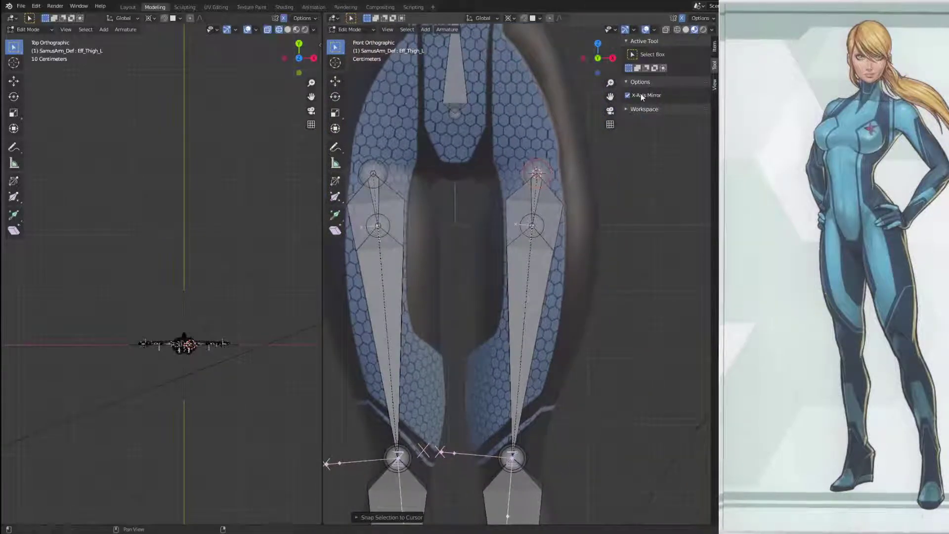
scroll(552, 124, up, 5)
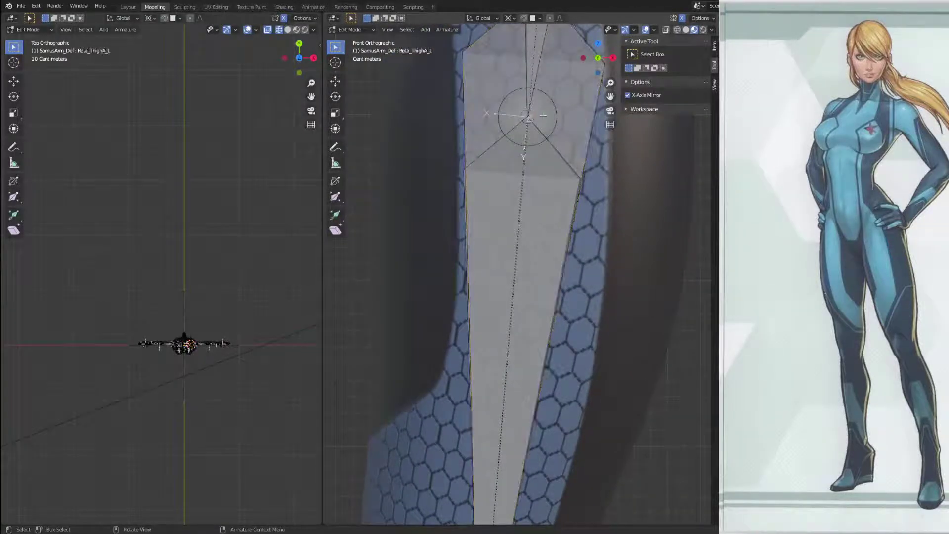
click(534, 117)
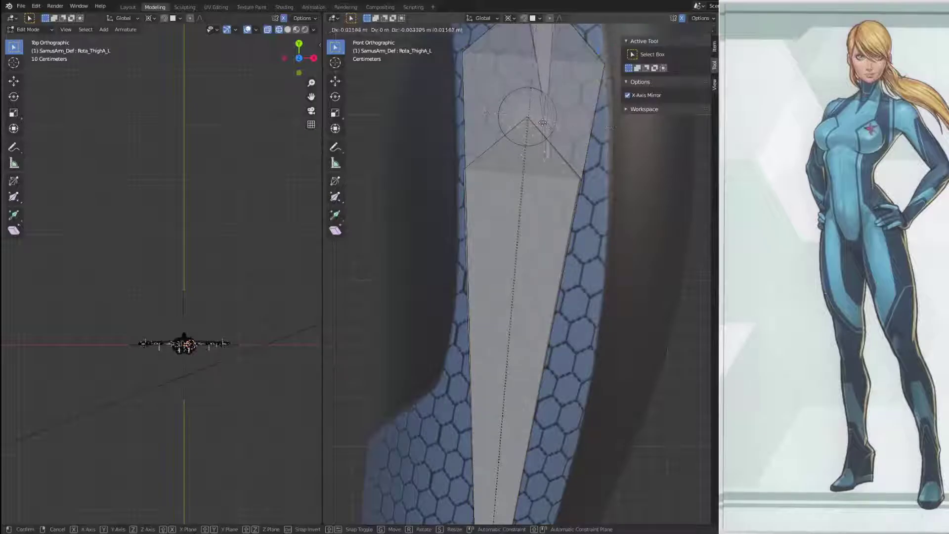
click(528, 117)
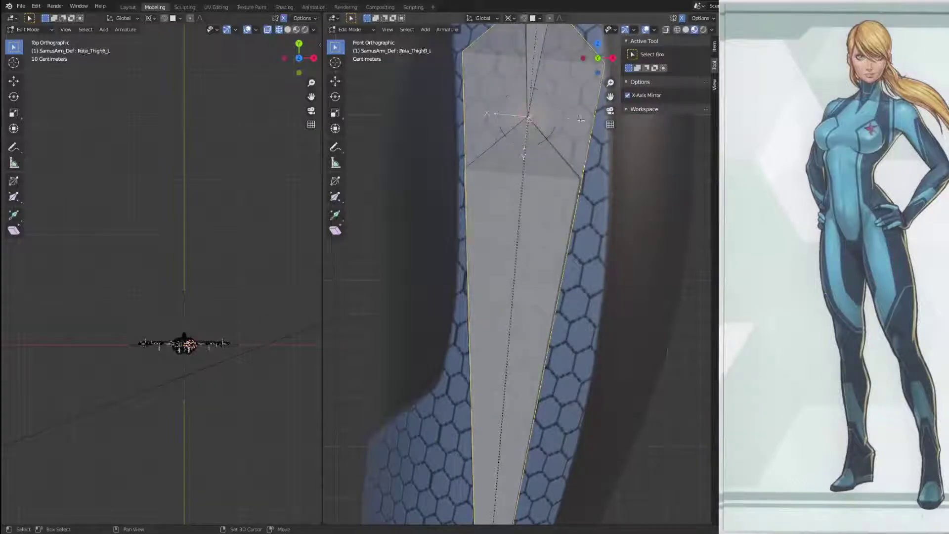
key(g)
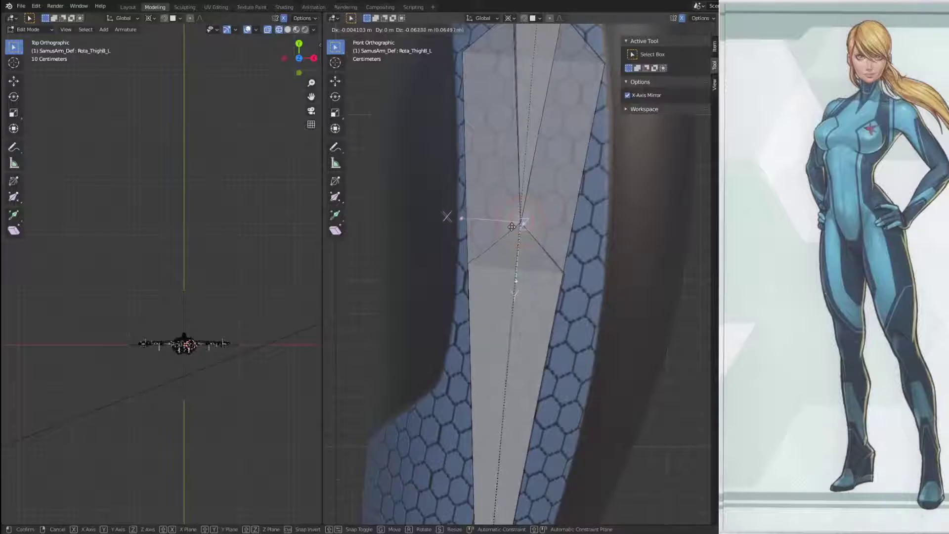
click(510, 232)
Step: Nudge the left thigh's intermediate joint slightly forward in side view to line it up between the hip and knee joints
scroll(539, 237, down, 3)
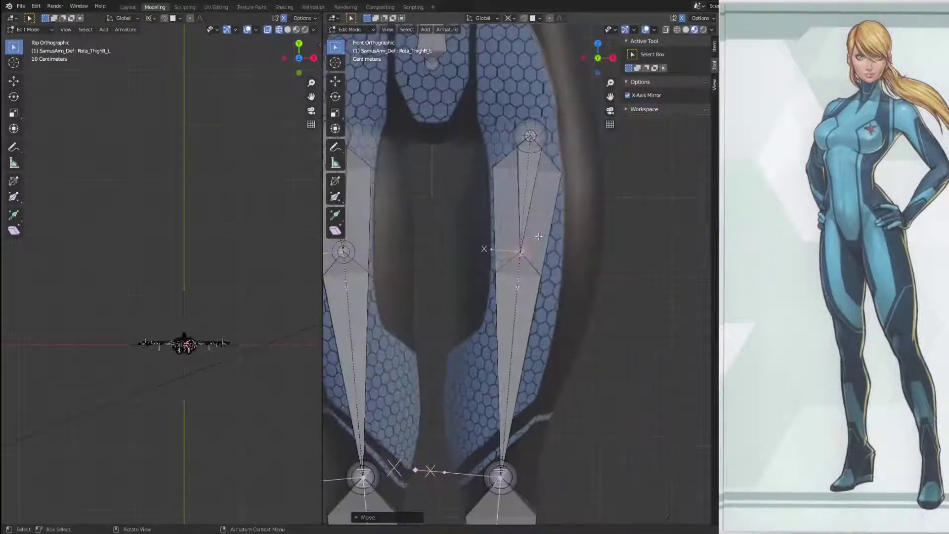
key(KP_3)
scroll(544, 223, up, 5)
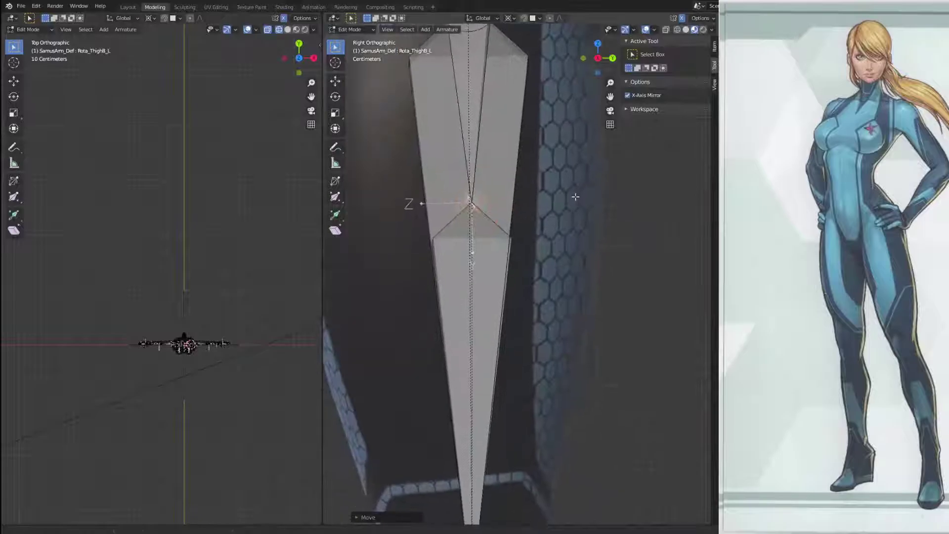
key(g)
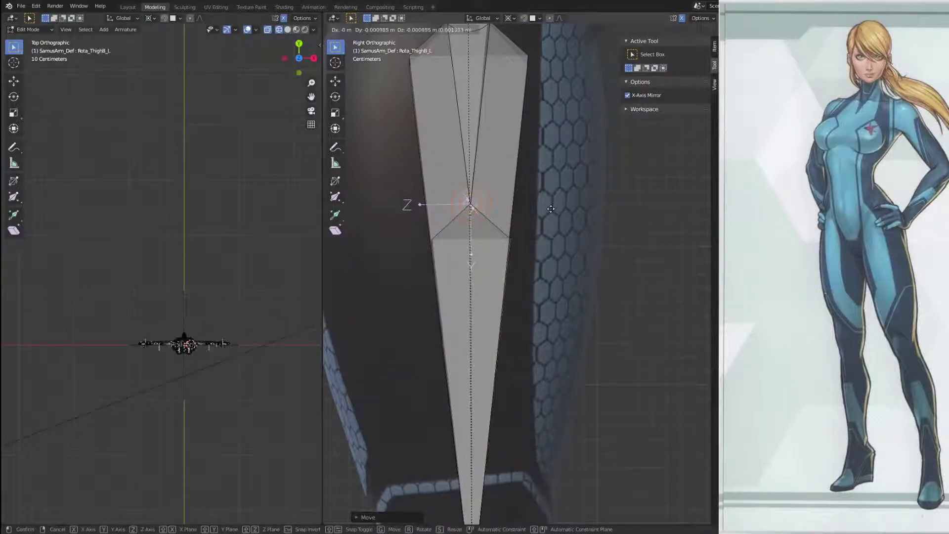
click(549, 210)
scroll(550, 210, down, 3)
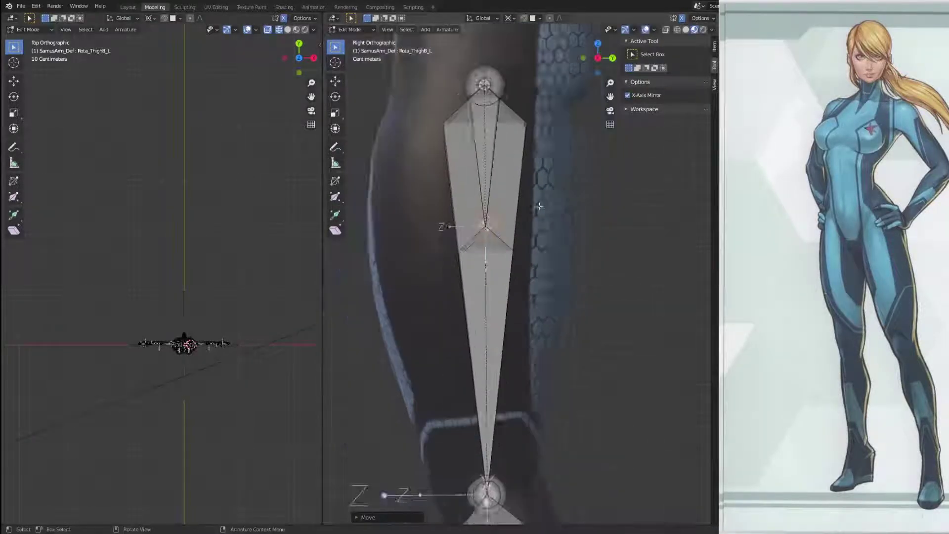
Step: Inspect the overlapping left thigh bones from several views, picking out the full-length thigh bone and the upper rotation bone
key(KP_1)
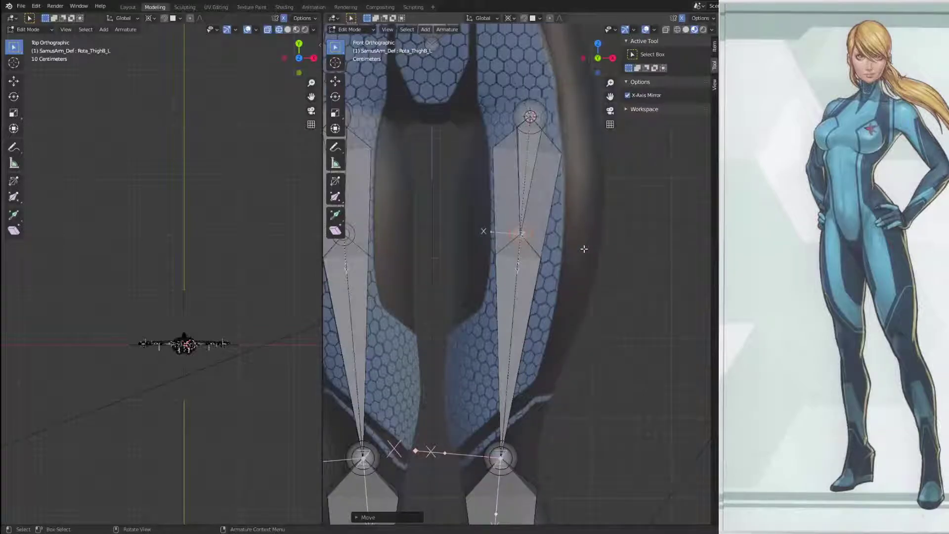
scroll(583, 249, down, 3)
scroll(585, 250, up, 2)
scroll(585, 250, down, 2)
mouse_move(602, 254)
middle_down()
mouse_move(510, 255)
mouse_move(588, 261)
middle_up()
click(524, 211)
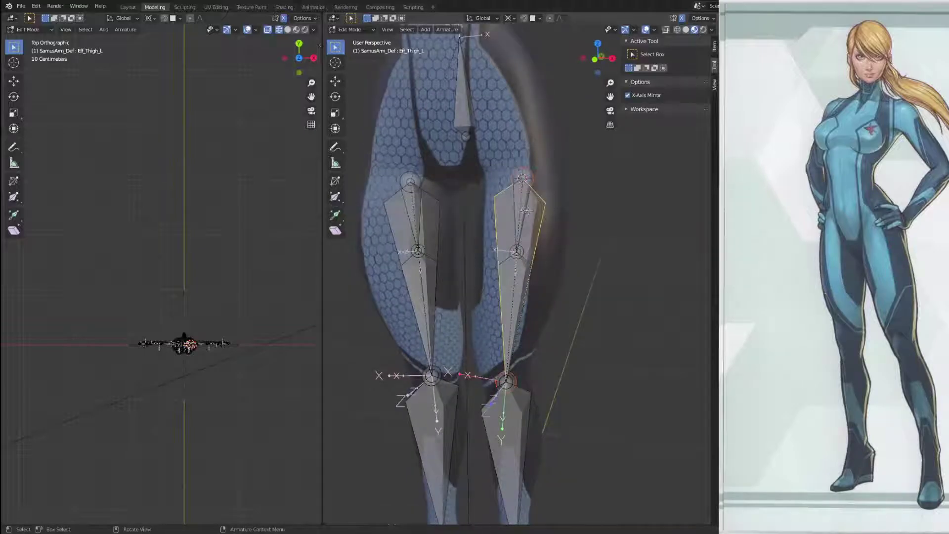
click(523, 210)
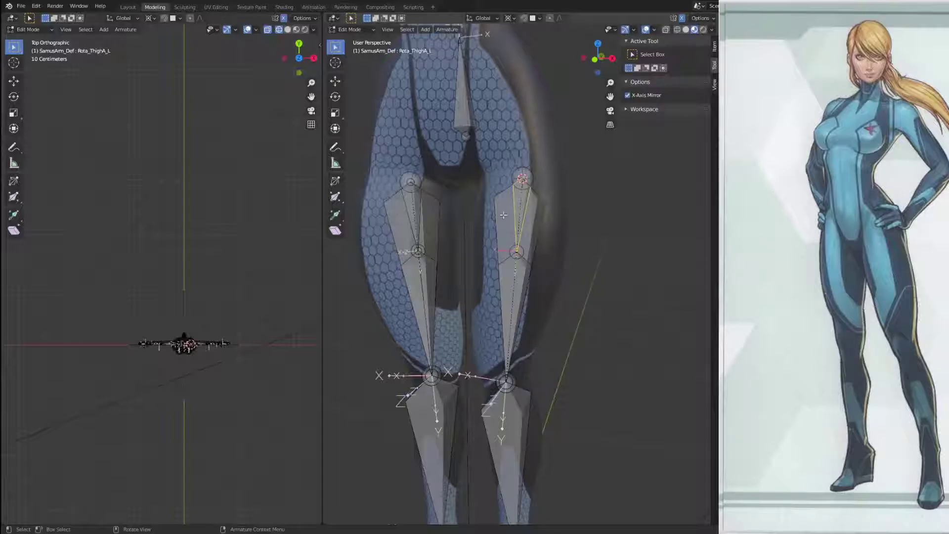
scroll(561, 195, down, 1)
scroll(561, 196, down, 3)
scroll(598, 244, up, 2)
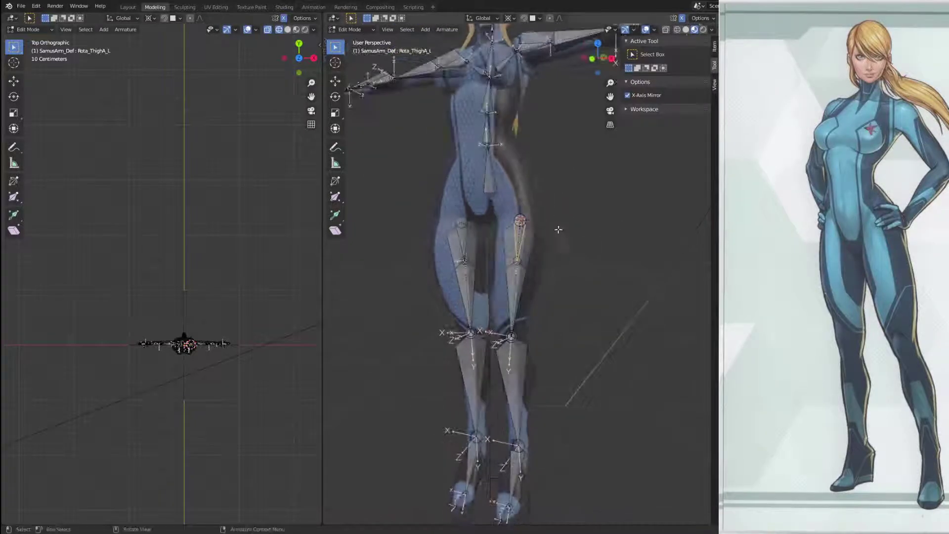
Step: Lower the base joint of the hips bone along the Z axis to the height of the upper thigh joints
key(KP_1)
scroll(573, 222, up, 5)
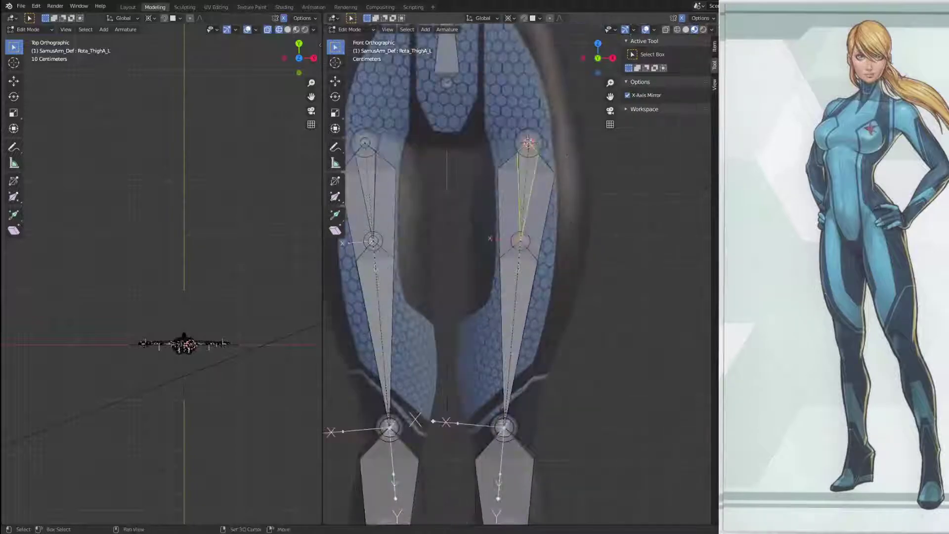
shift+middle_drag(487, 113, 513, 288)
click(479, 266)
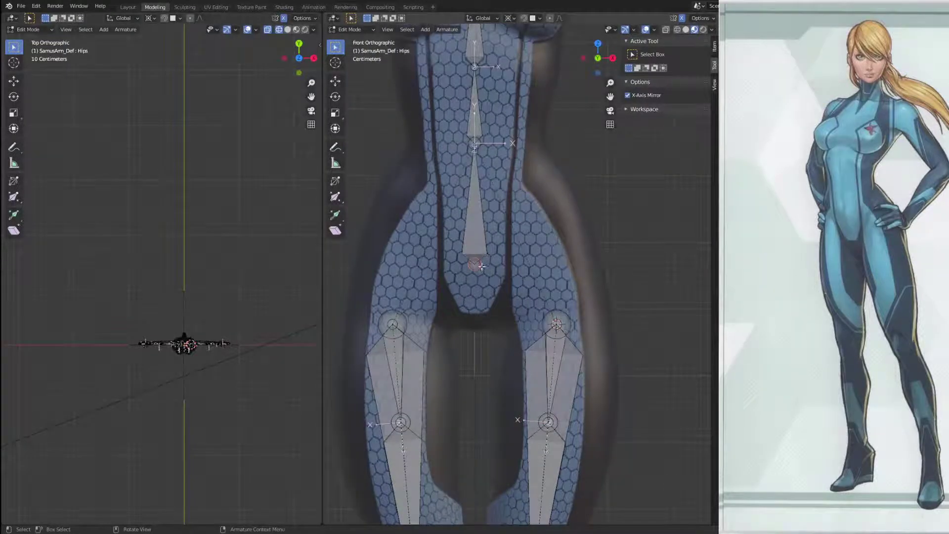
key(g)
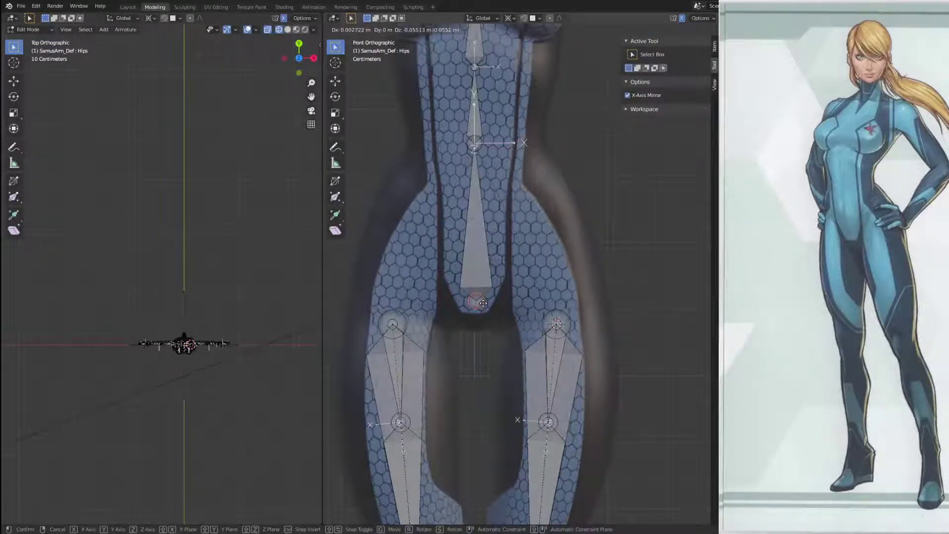
key(z)
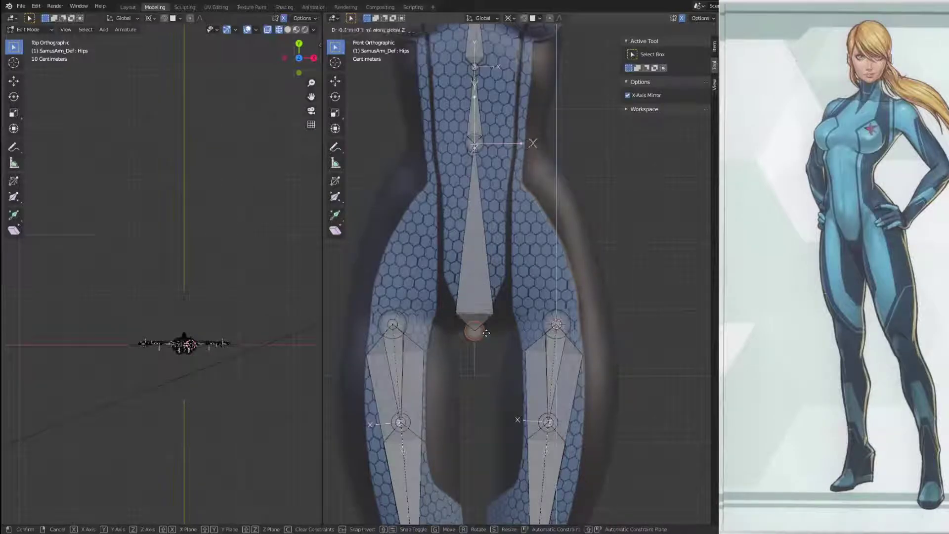
click(486, 333)
scroll(486, 333, down, 3)
scroll(487, 262, up, 2)
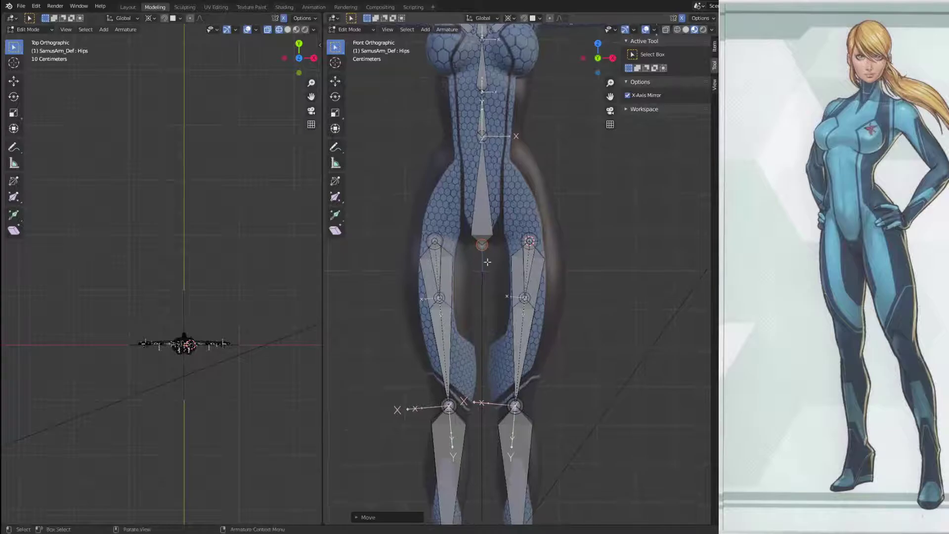
scroll(487, 262, down, 2)
scroll(482, 314, up, 6)
middle_drag(482, 313, 502, 278)
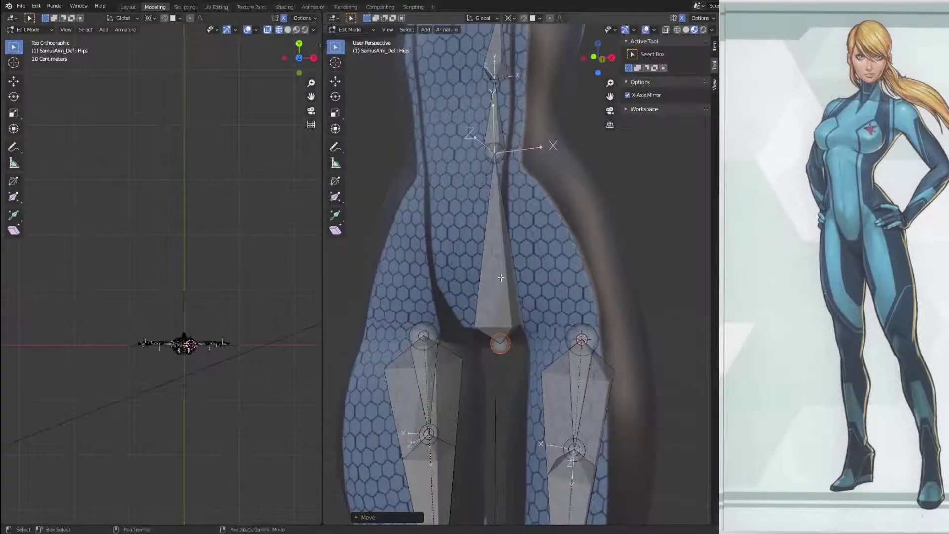
Step: Lower the joint between the hips and abdomen bones about 0.065 m along the Z axis, level with the start of the hip curve
key(KP_1)
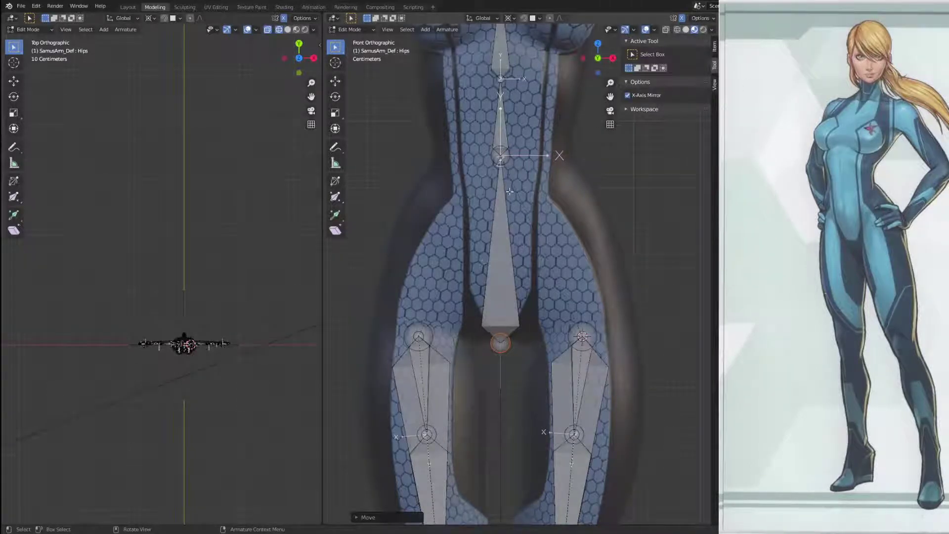
scroll(510, 192, up, 4)
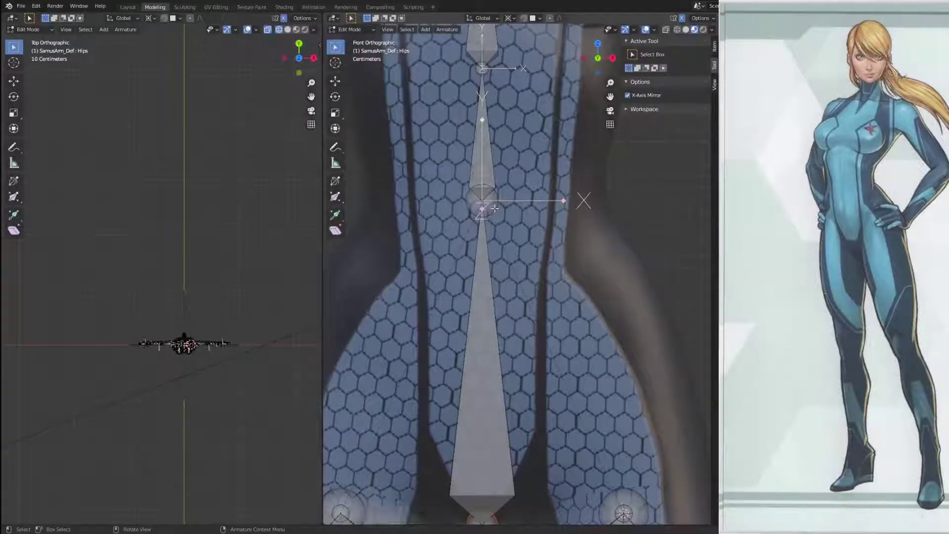
scroll(495, 209, down, 5)
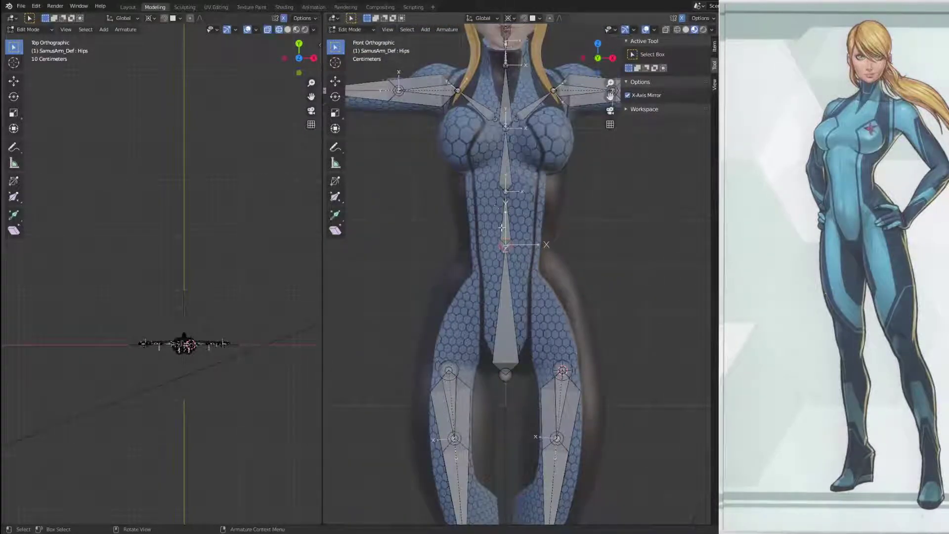
key(g)
key(z)
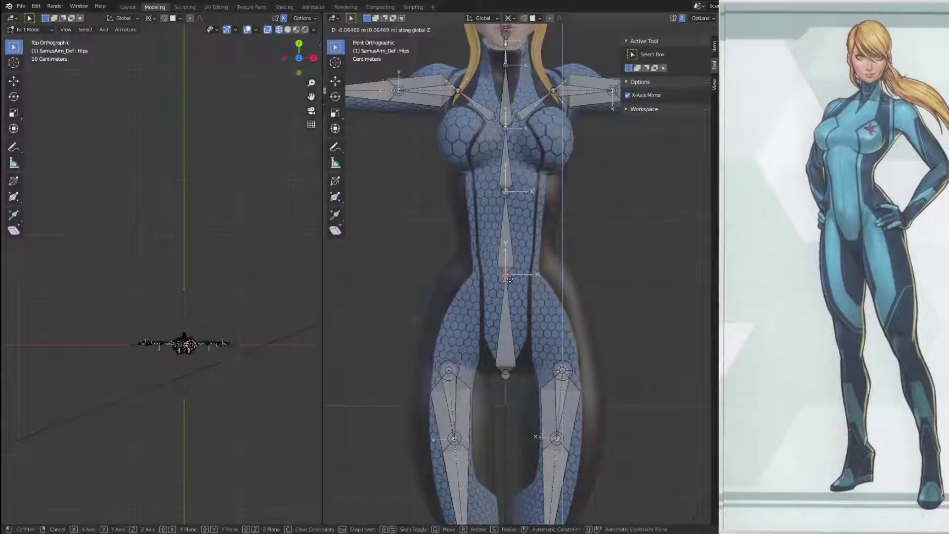
click(509, 278)
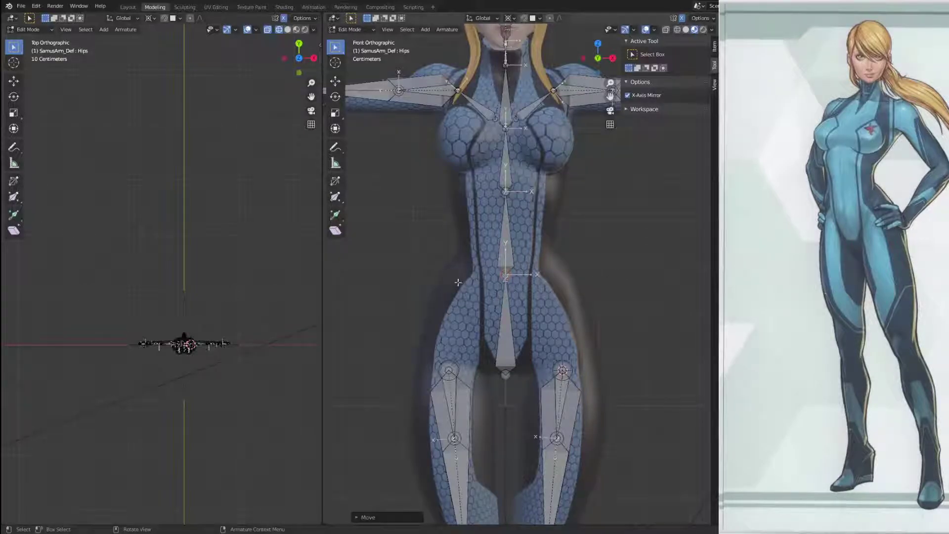
Step: Lower the joint between the abdomen and chest bones along the Z axis to the narrow part of the waist
click(512, 194)
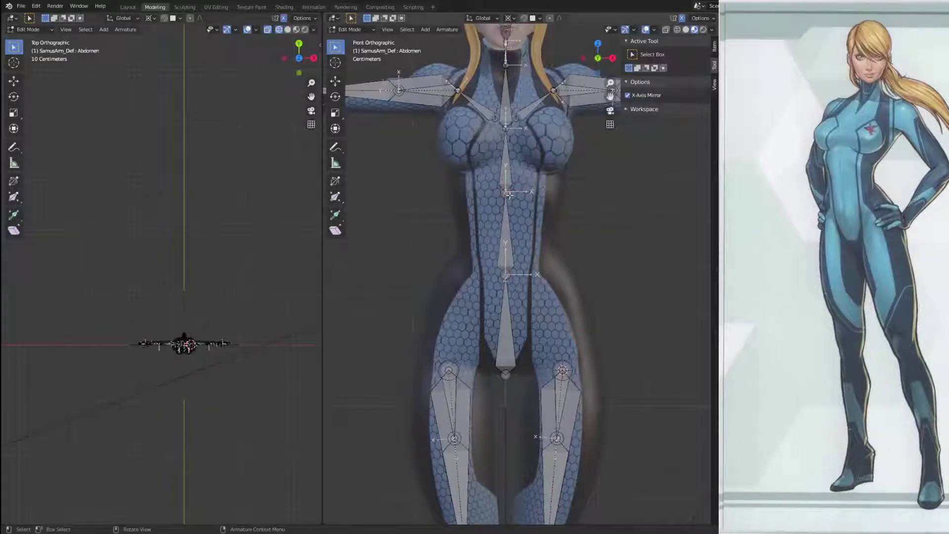
middle_drag(619, 254, 604, 269)
key(g)
key(z)
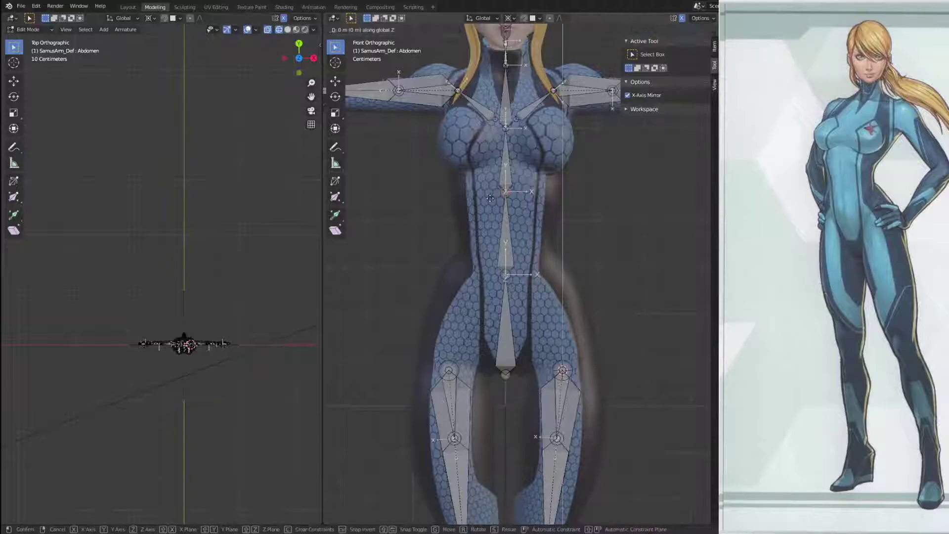
click(491, 225)
middle_drag(491, 226, 587, 240)
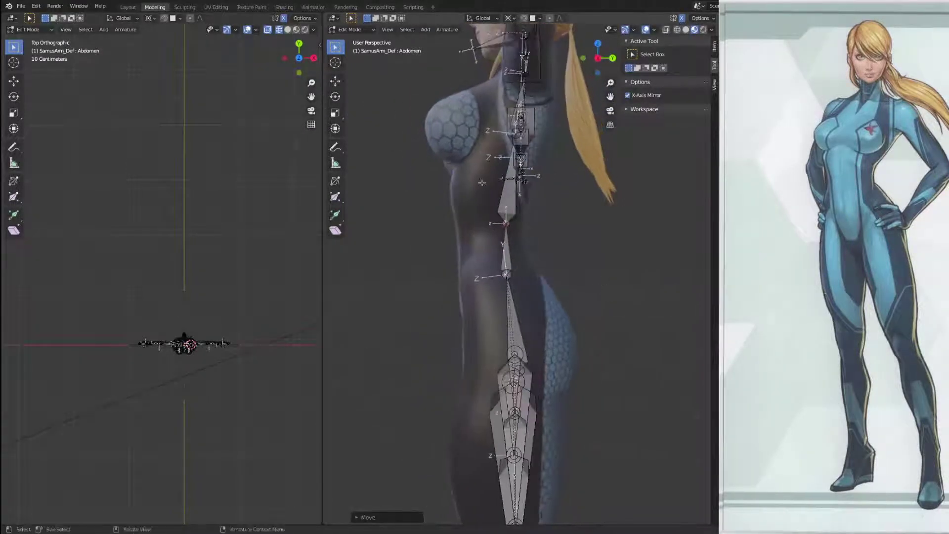
Step: Shift the whole abdomen bone slightly forward along the Y axis in side view, towards the middle of the torso
key(KP_3)
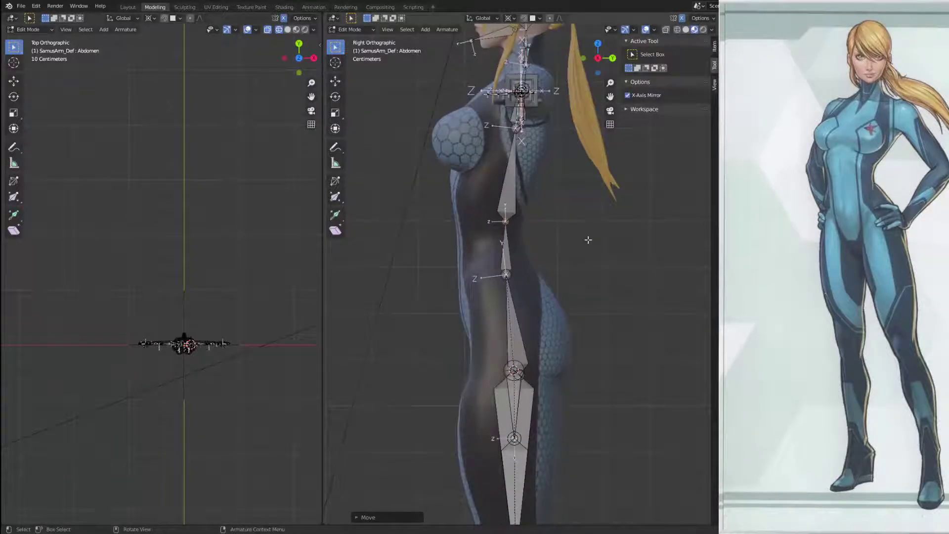
scroll(588, 239, up, 2)
shift+middle_drag(574, 269, 552, 196)
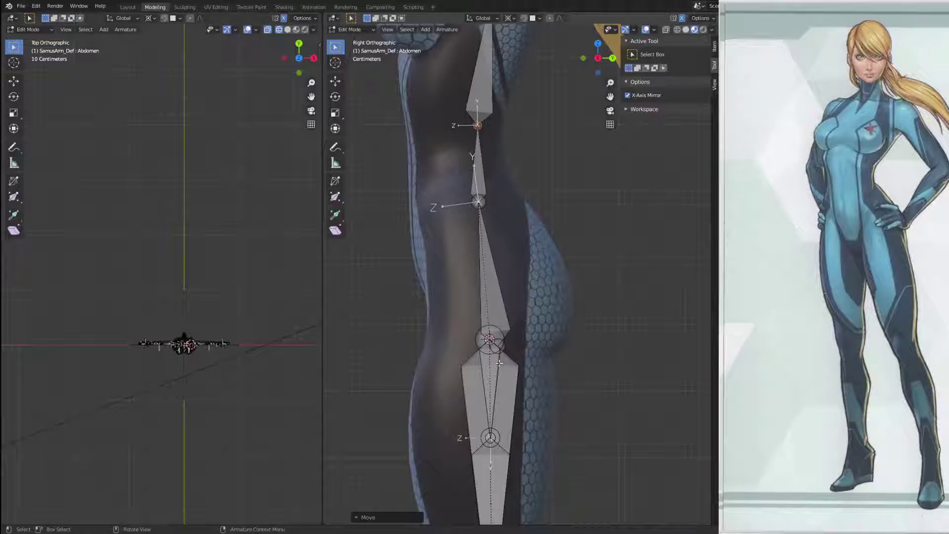
shift+middle_drag(500, 146, 503, 240)
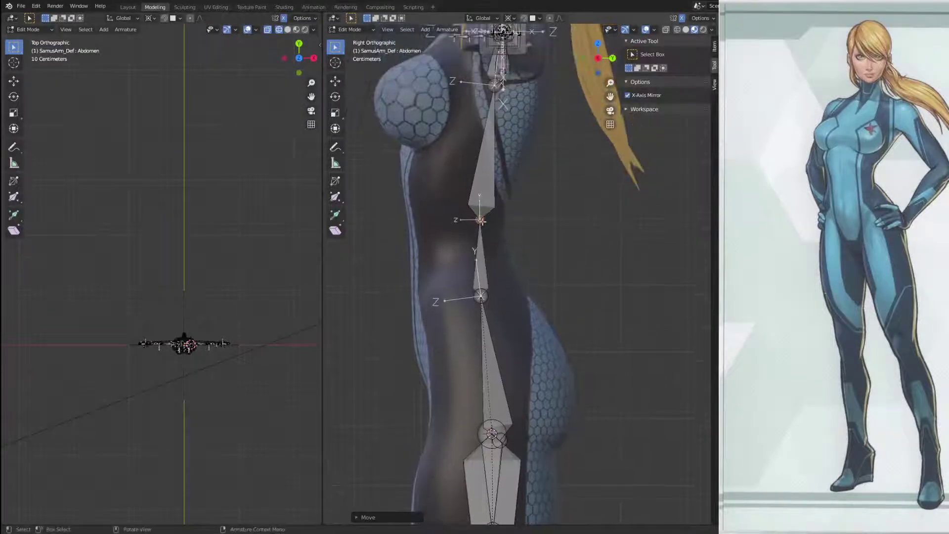
click(484, 269)
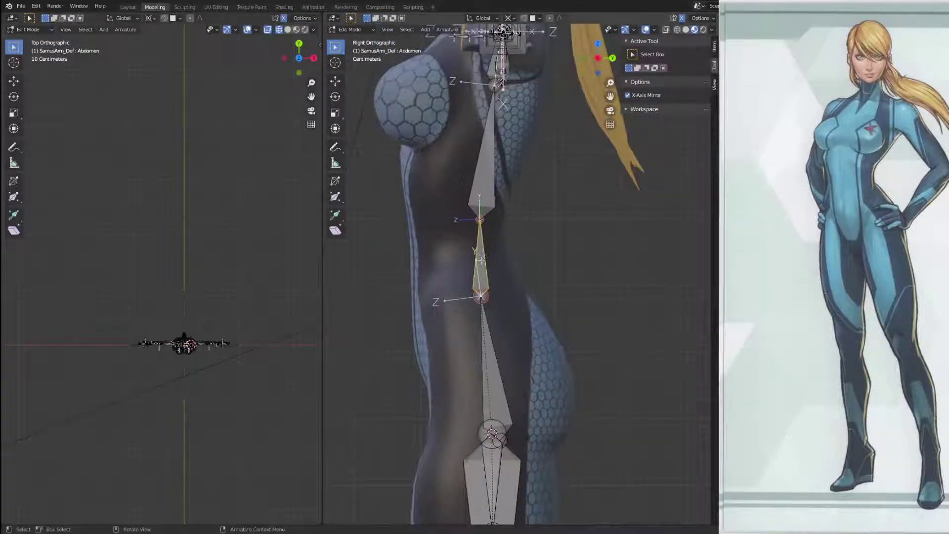
key(g)
key(y)
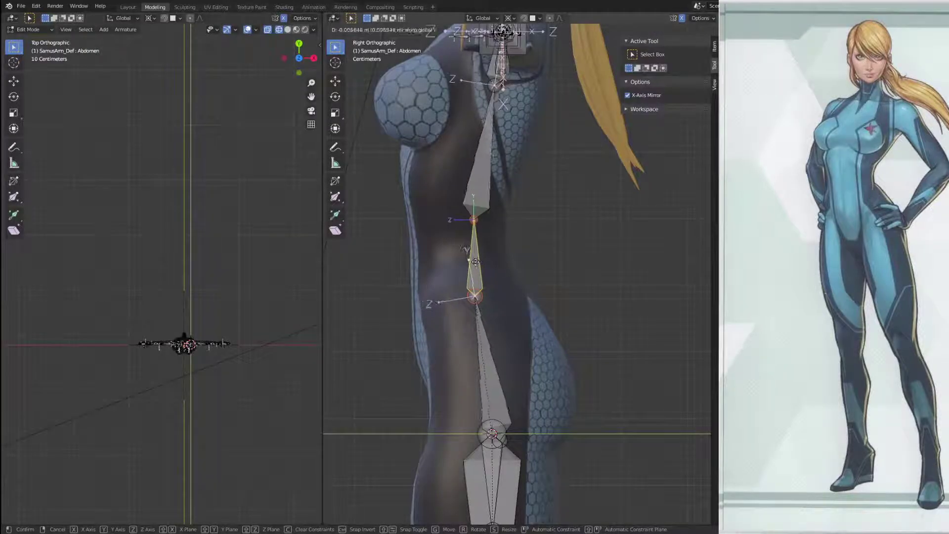
click(475, 262)
Step: Nudge the abdomen bone's lower joint slightly backward and its upper joint slightly forward in side view
click(477, 300)
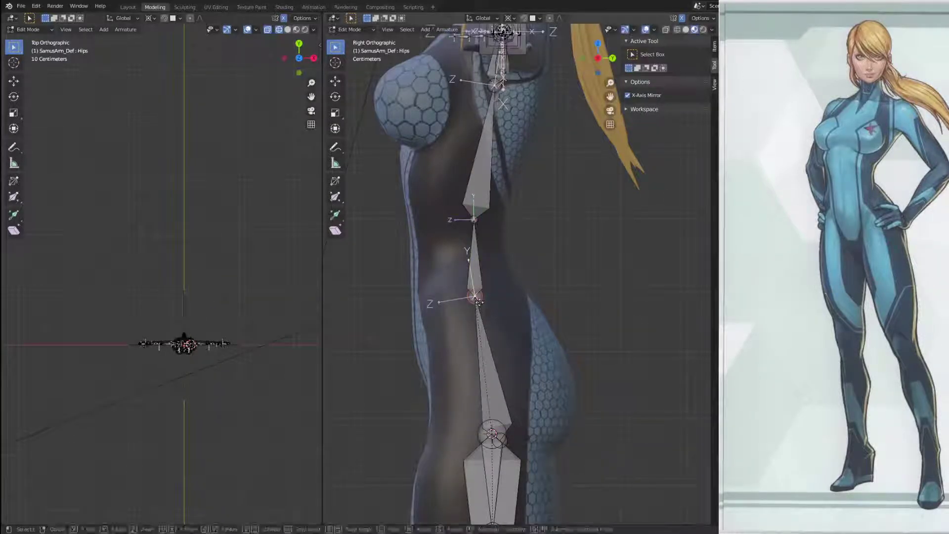
click(484, 270)
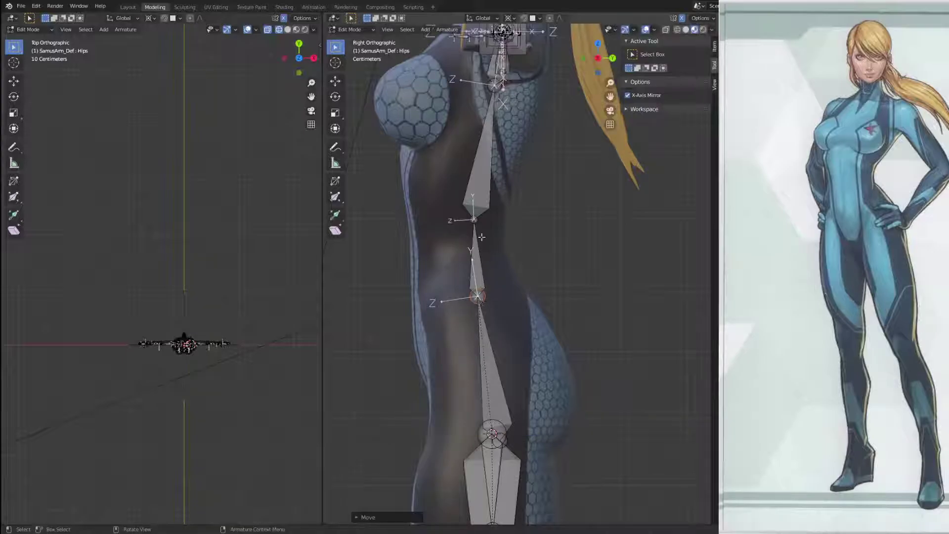
shift+scroll(481, 254, up, 1)
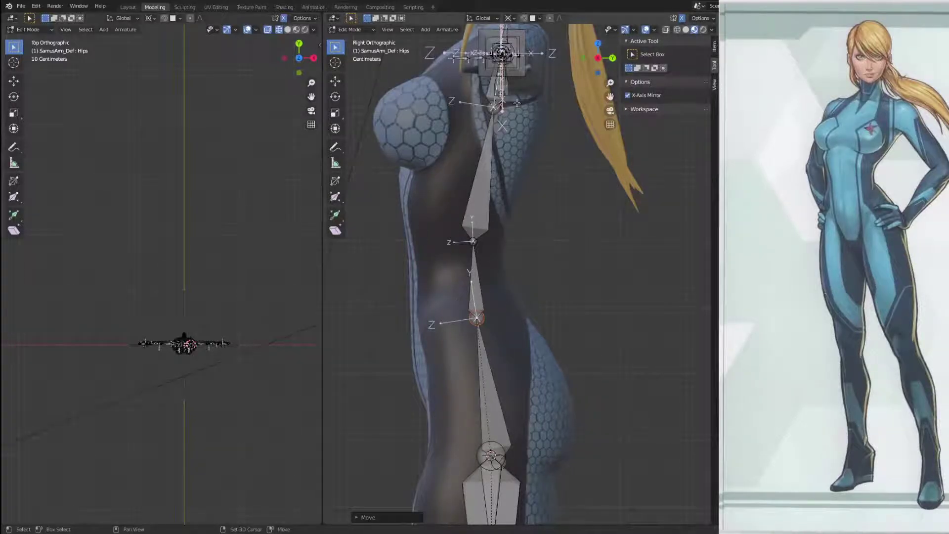
click(476, 224)
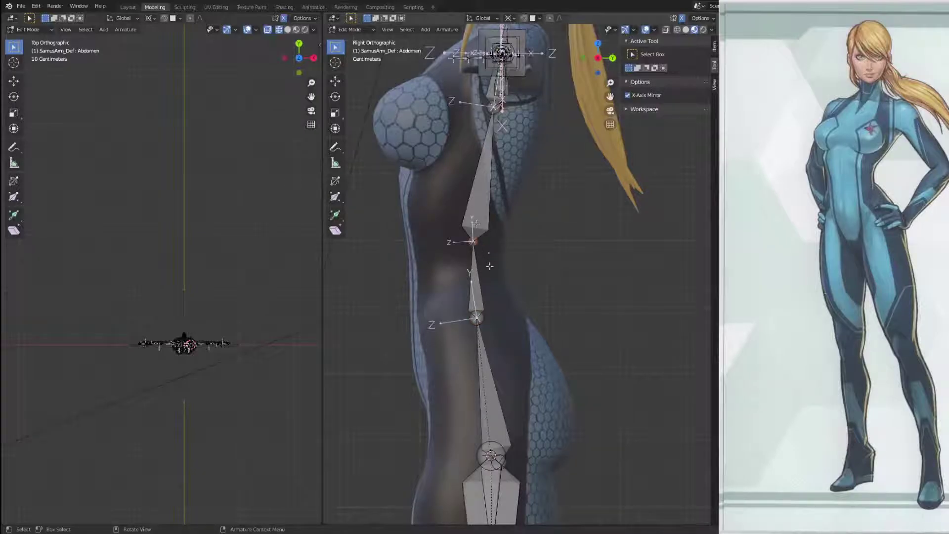
key(g)
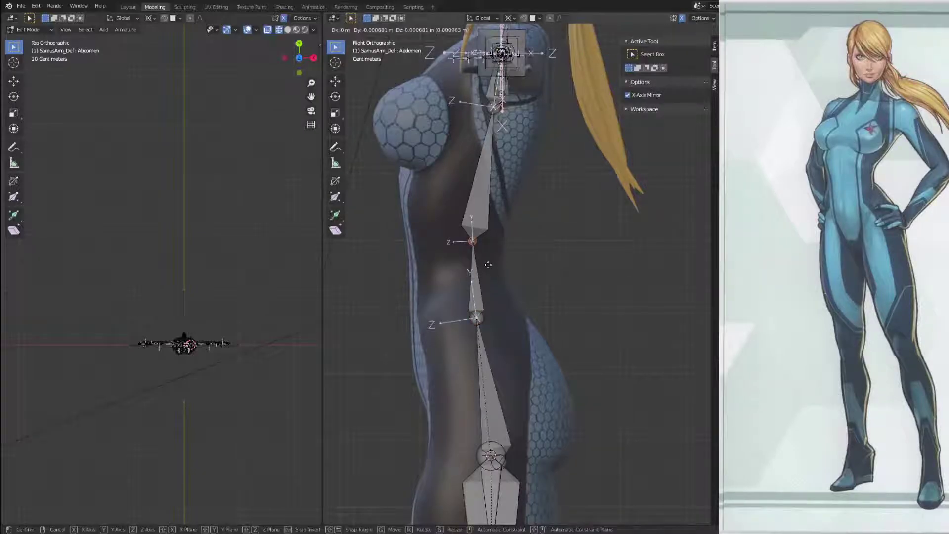
click(488, 264)
shift+middle_drag(492, 149, 491, 284)
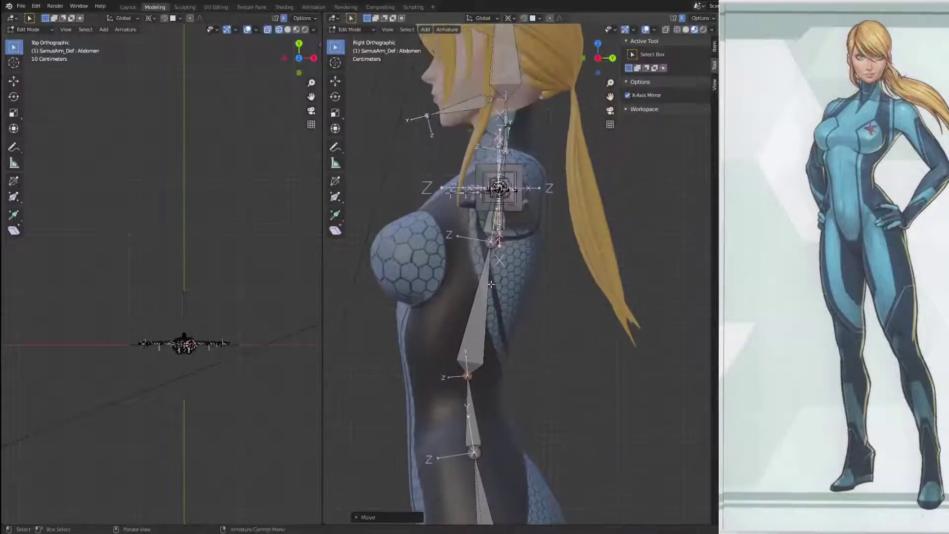
click(485, 249)
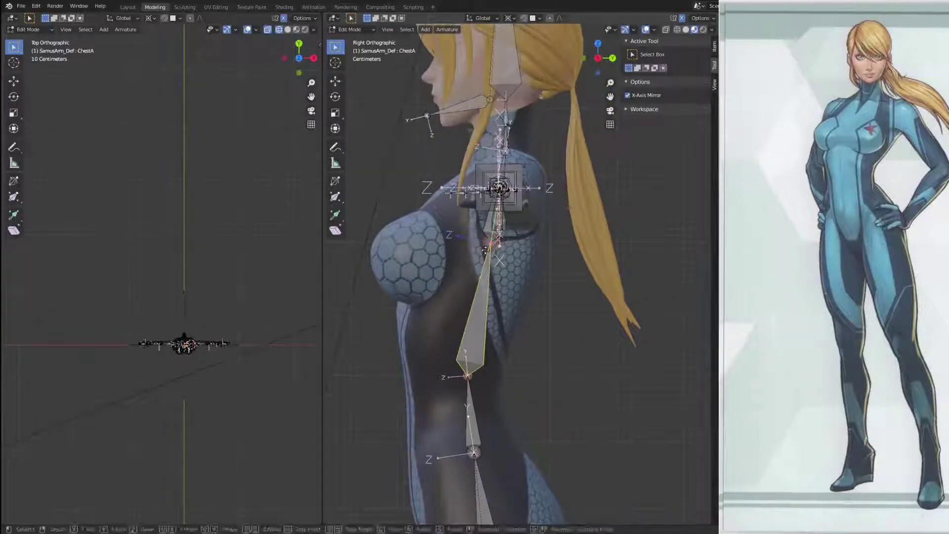
key(g)
right_click(483, 253)
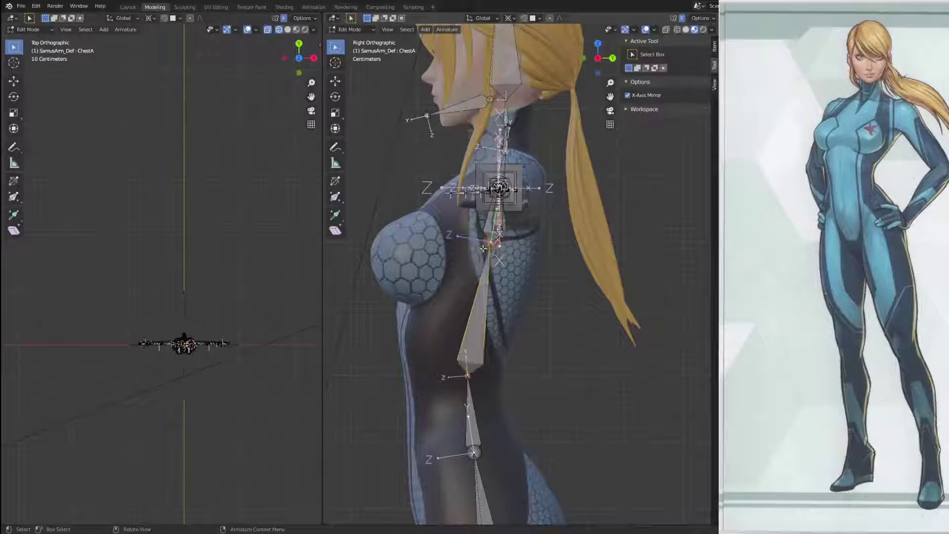
Step: Lower the joint between the two chest bones about 0.04 m in side view
key(g)
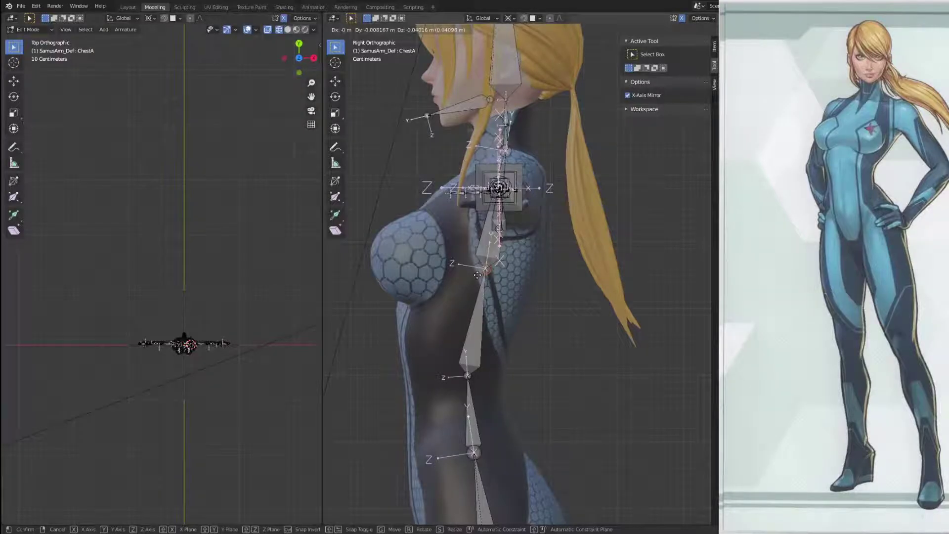
click(477, 275)
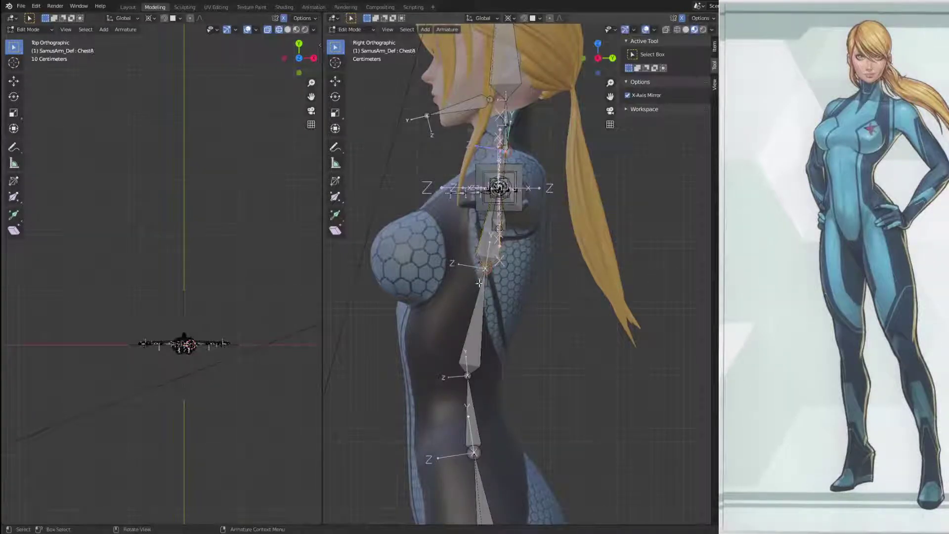
Step: Dissolve the two chest bones into one and subdivide the merged bone into two equal segments
key(x)
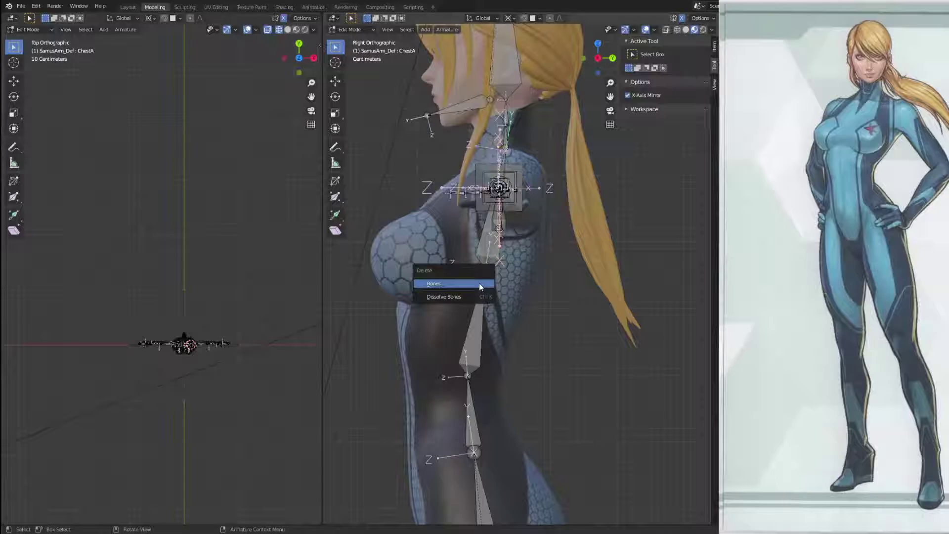
click(474, 295)
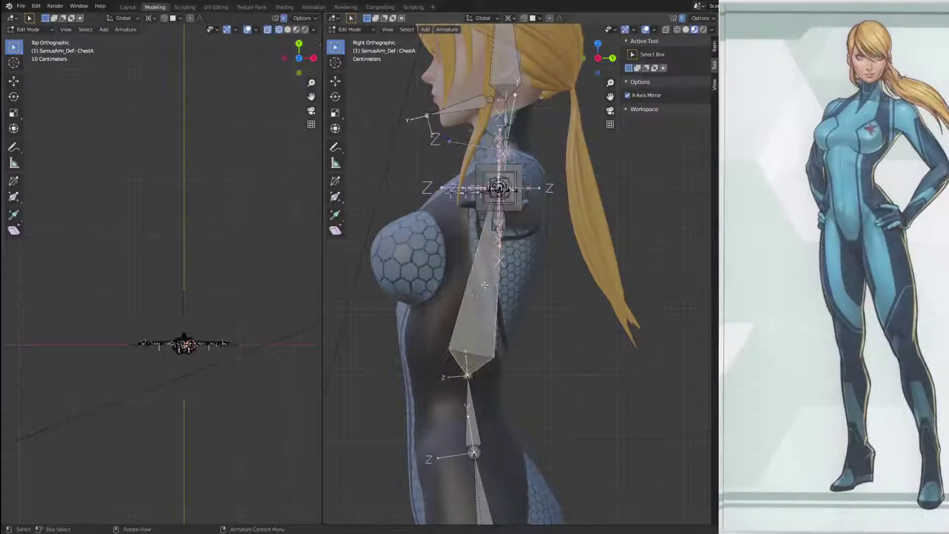
click(485, 286)
right_click(485, 284)
click(485, 291)
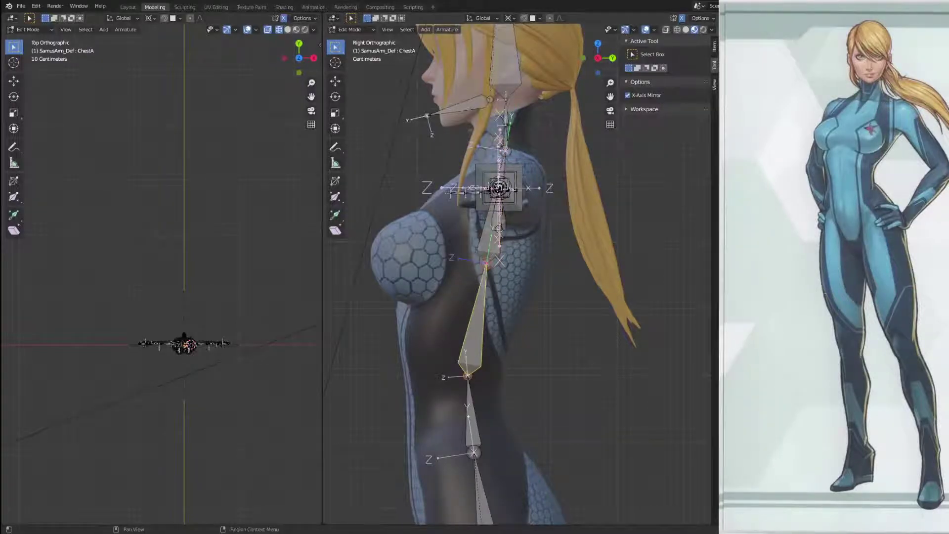
Step: Rename the upper chest segment as ChestB
click(493, 244)
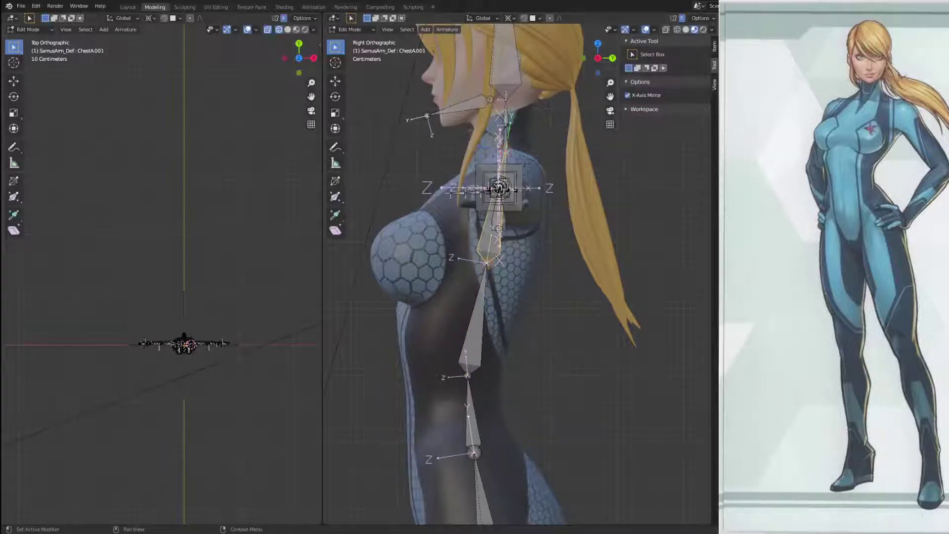
text(ChestB)
key(Return)
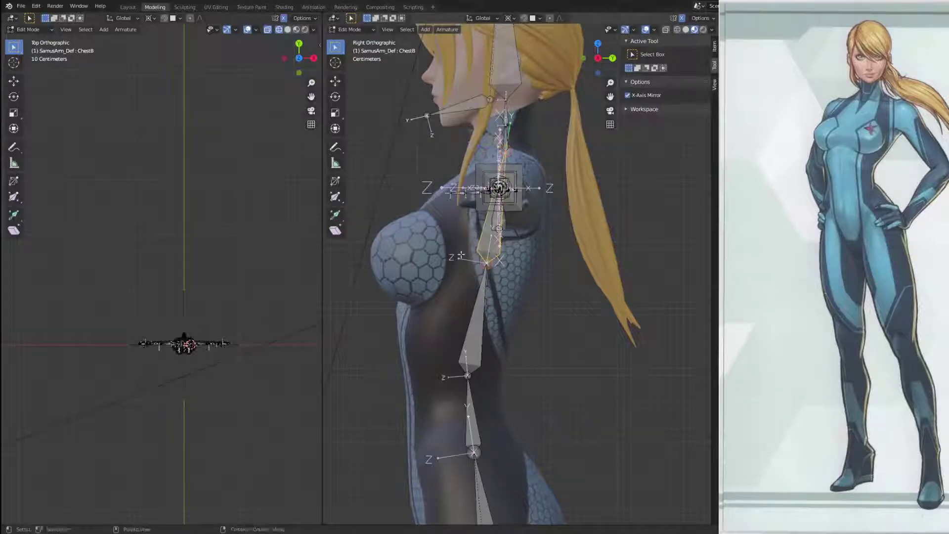
Step: Check the left shoulder, ChestB and right shoulder bones one after another from the front of the model
middle_drag(474, 189, 540, 217)
click(535, 230)
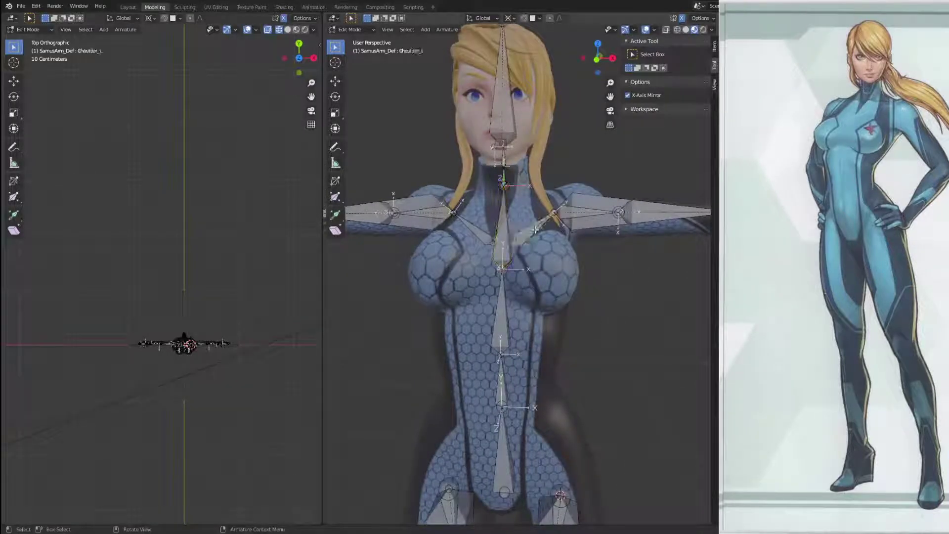
click(506, 217)
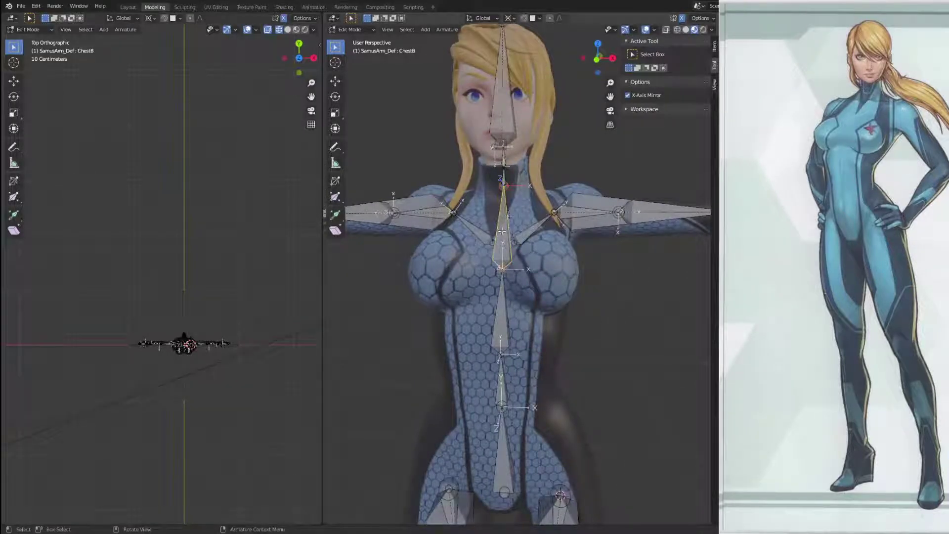
click(530, 230)
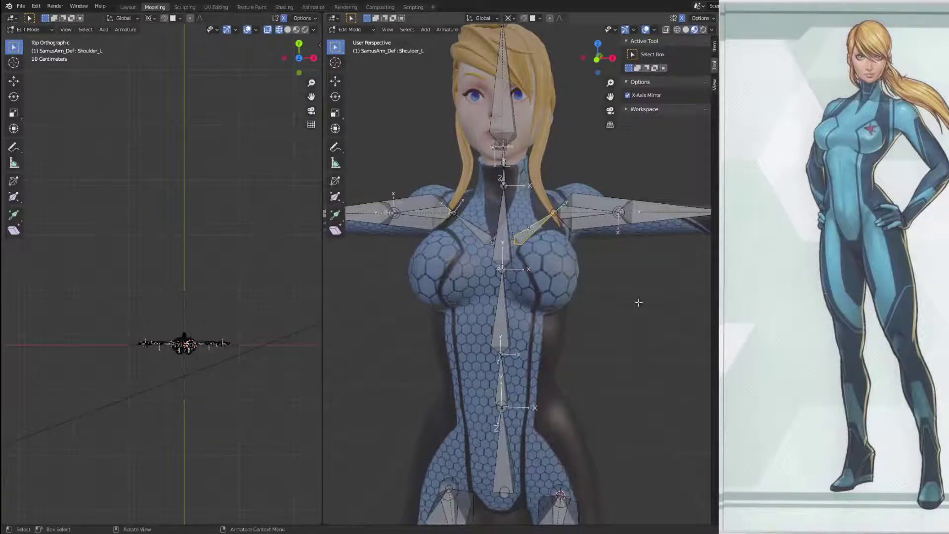
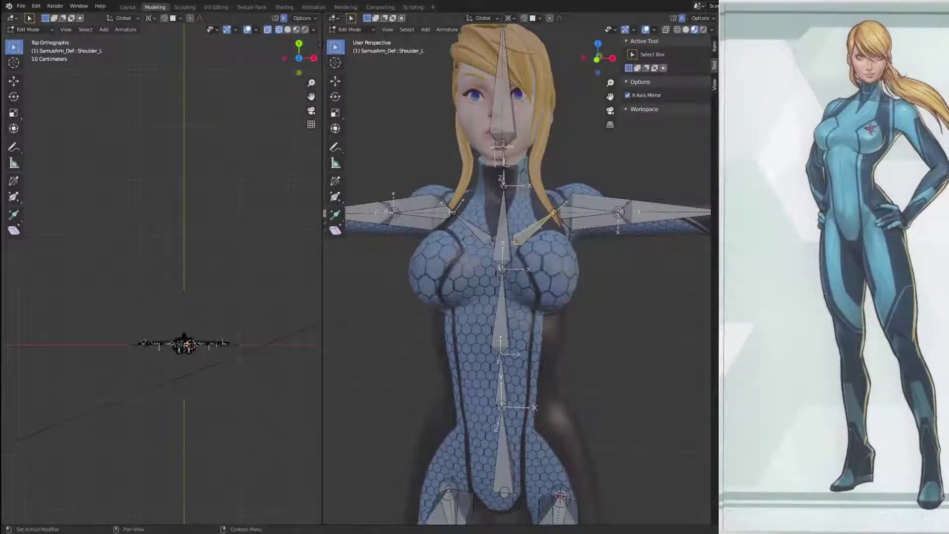
click(473, 236)
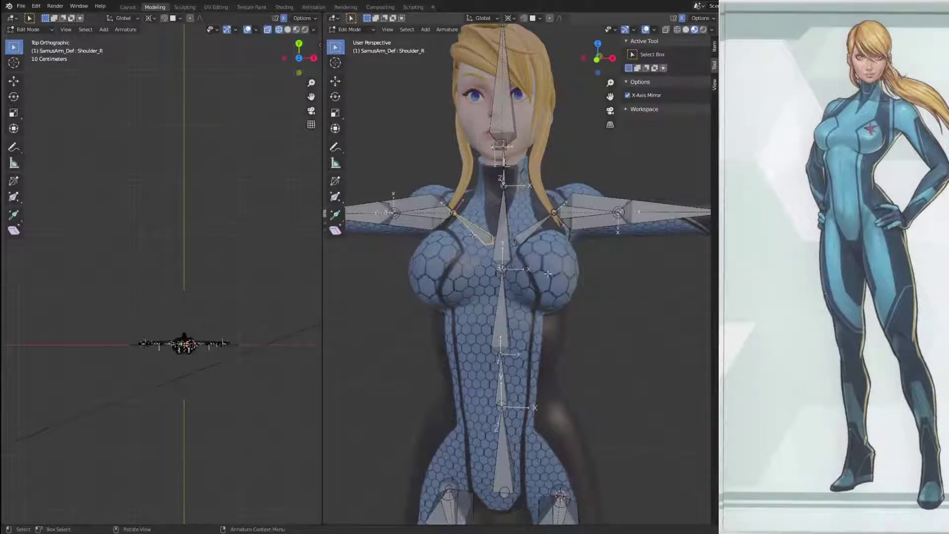
Step: Raise the joint between the NeckB and head bones about 0.01 m along the Z axis in side view
shift+middle_drag(499, 213, 516, 325)
key(KP_1)
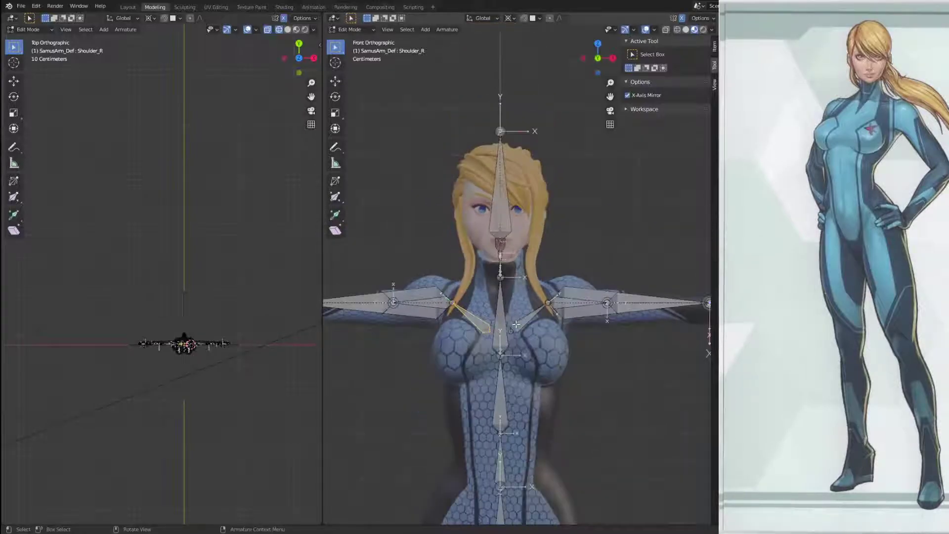
key(KP_Decimal)
scroll(452, 223, down, 4)
shift+middle_drag(452, 224, 362, 310)
scroll(521, 291, up, 4)
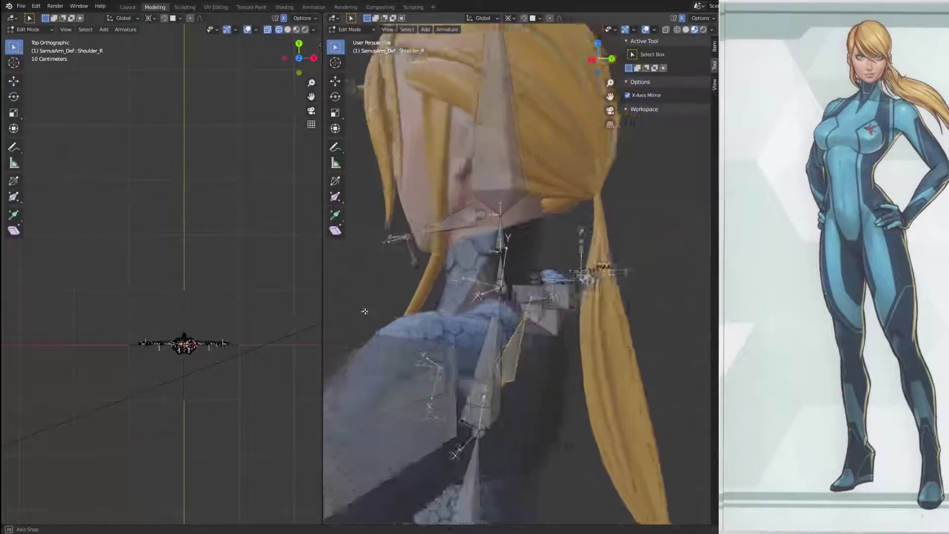
key(KP_3)
key(KP_1)
key(KP_3)
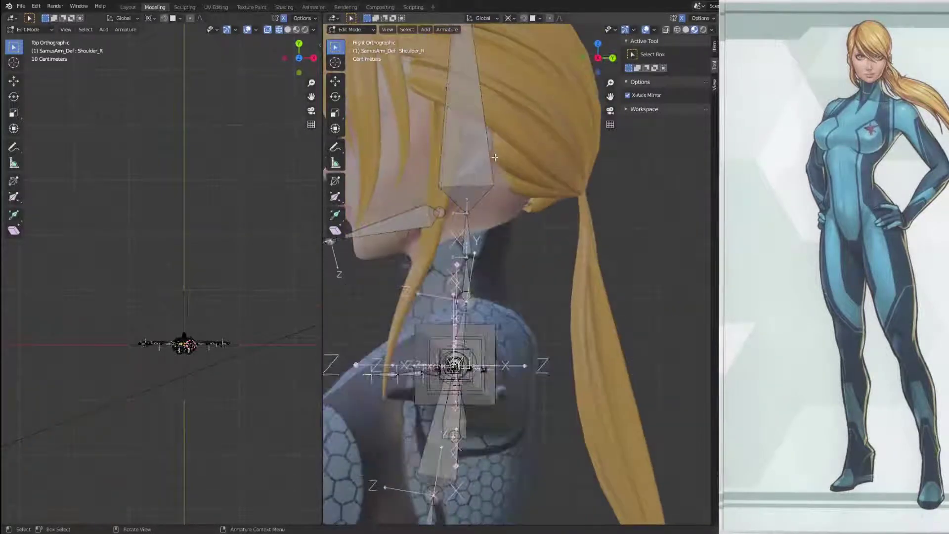
click(465, 213)
key(g)
key(y)
key(z)
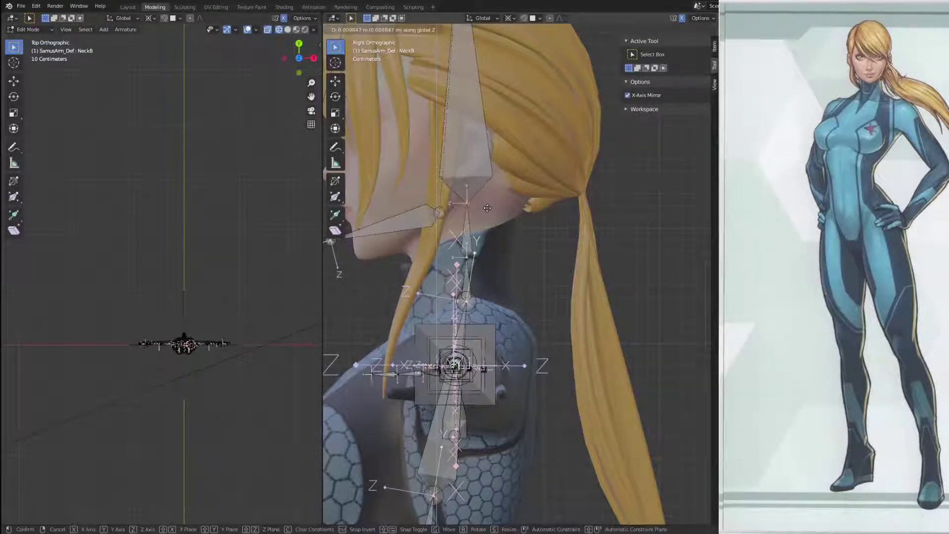
click(487, 208)
Step: Fit the jaw bone in side view, placing its base joint up and back near the ear and its tip at the chin
shift+middle_drag(487, 213, 498, 168)
click(484, 260)
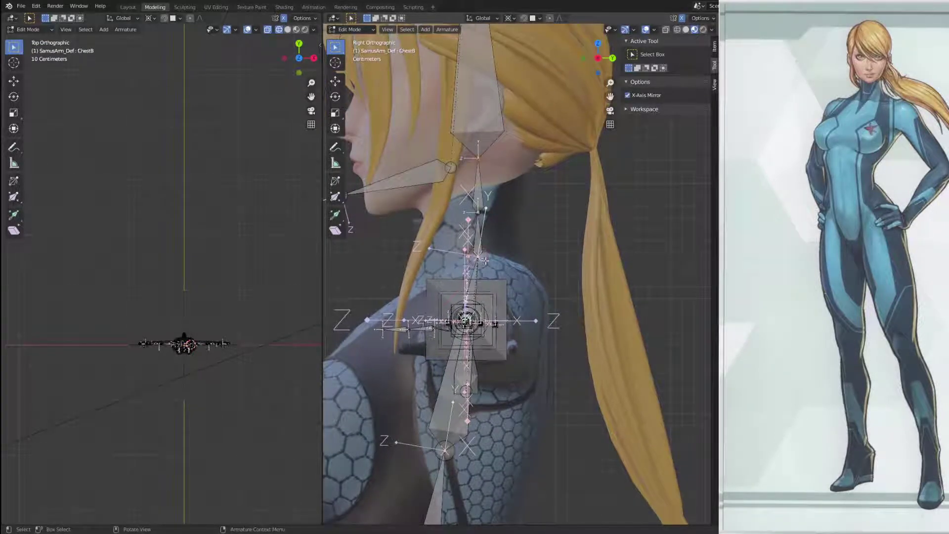
middle_drag(522, 286, 552, 290)
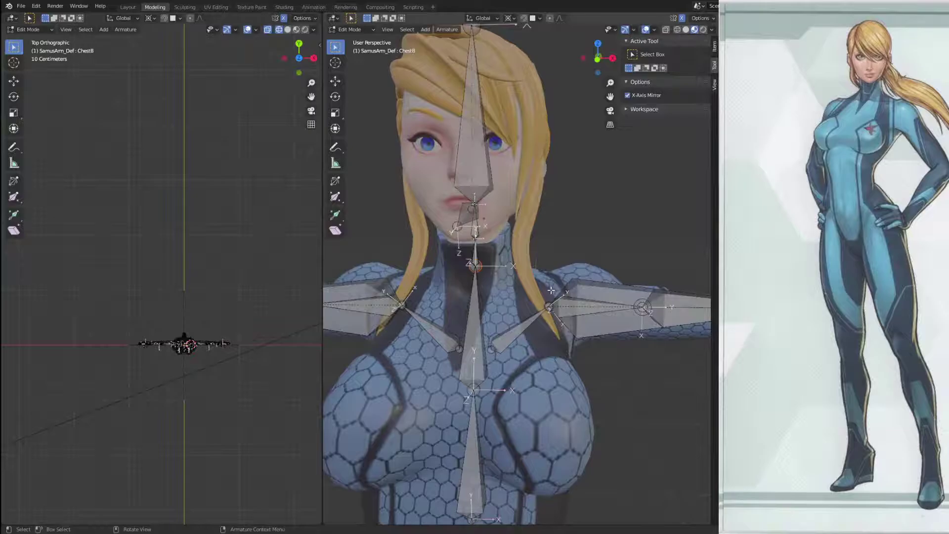
key(KP_3)
scroll(550, 193, up, 5)
click(547, 220)
key(g)
click(579, 190)
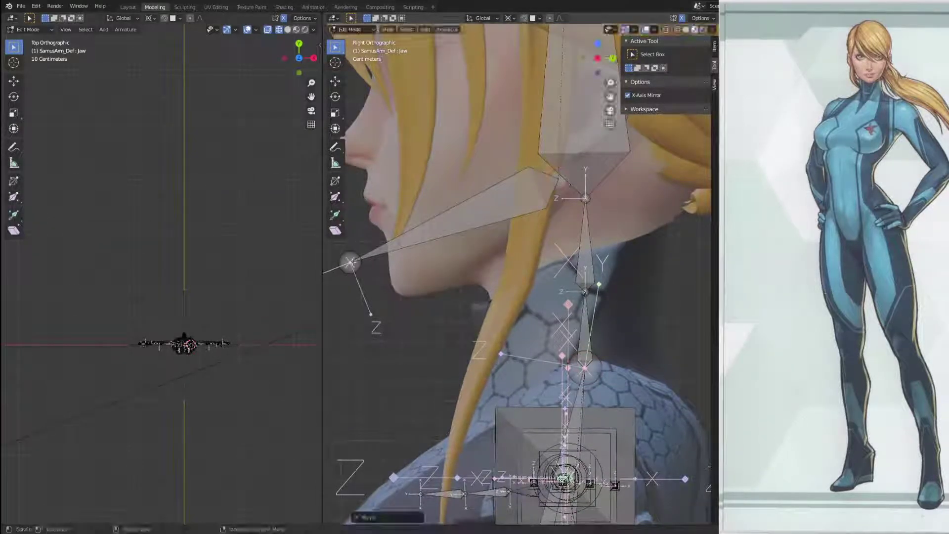
click(354, 262)
key(g)
click(387, 295)
Step: Examine from above how the left hand and finger bones line up with the hand mesh
scroll(484, 337, down, 4)
shift+middle_drag(609, 386, 423, 296)
scroll(504, 224, down, 4)
scroll(524, 188, down, 2)
key(KP_1)
scroll(578, 239, up, 2)
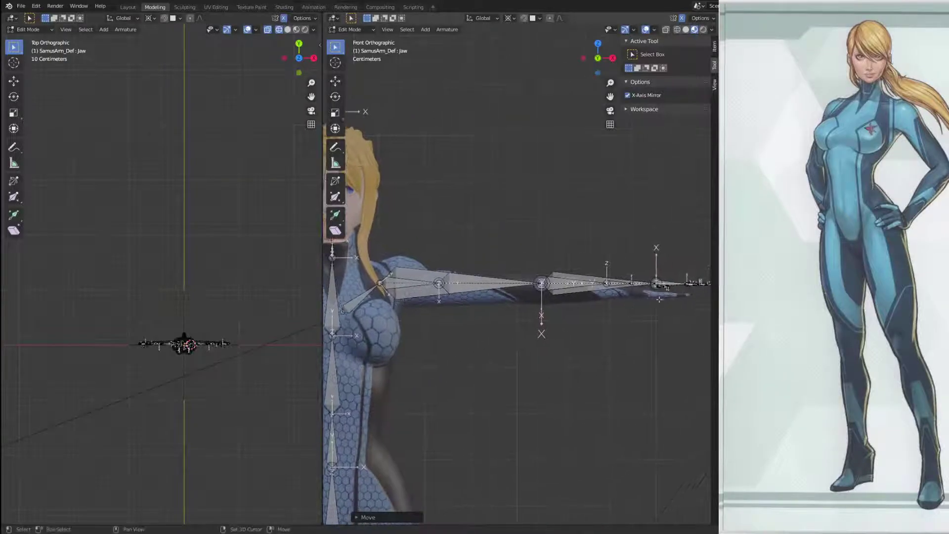
key(KP_7)
shift+middle_drag(620, 340, 563, 324)
scroll(411, 341, up, 4)
scroll(534, 324, up, 3)
shift+middle_drag(503, 324, 591, 325)
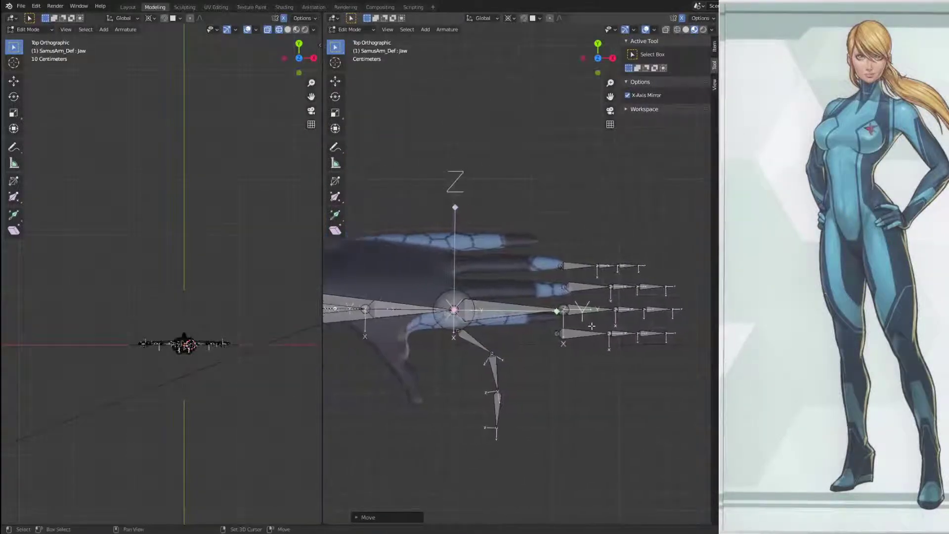
click(487, 300)
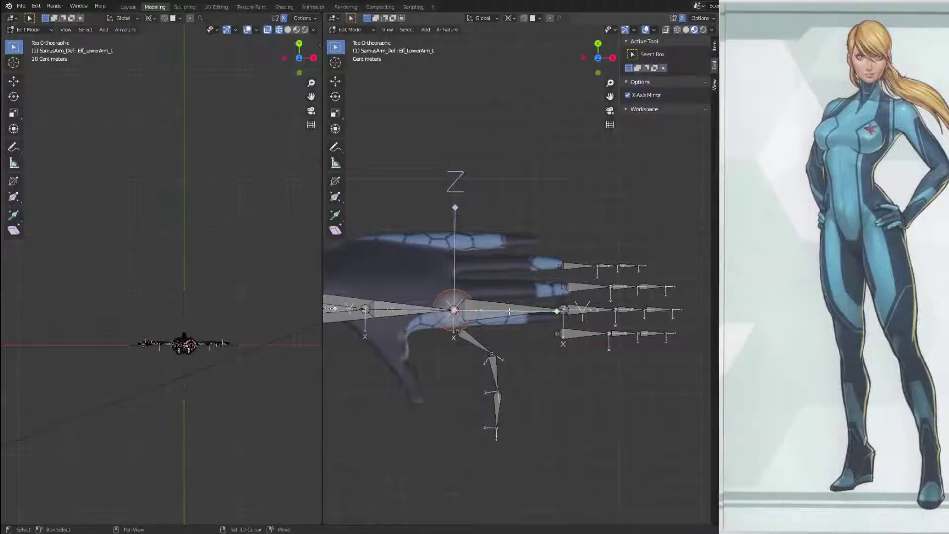
click(507, 404)
click(500, 405)
shift+click(497, 378)
shift+click(468, 339)
click(460, 297)
click(485, 314)
shift+click(480, 344)
key(g)
right_click(442, 303)
Step: Try to move all left hand, finger and thumb bones back along the arm onto the hand mesh in top view
key(b)
drag(511, 211, 718, 439)
key(b)
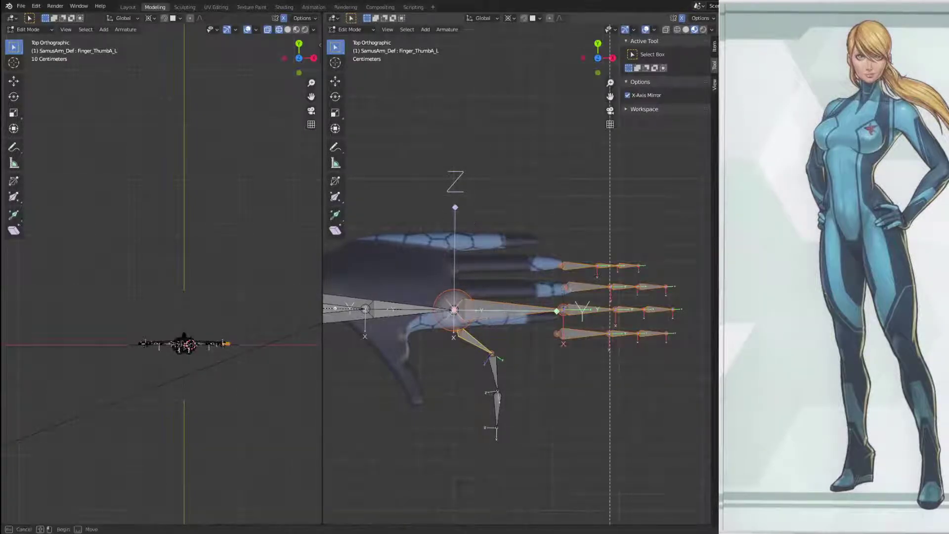
drag(567, 511, 484, 358)
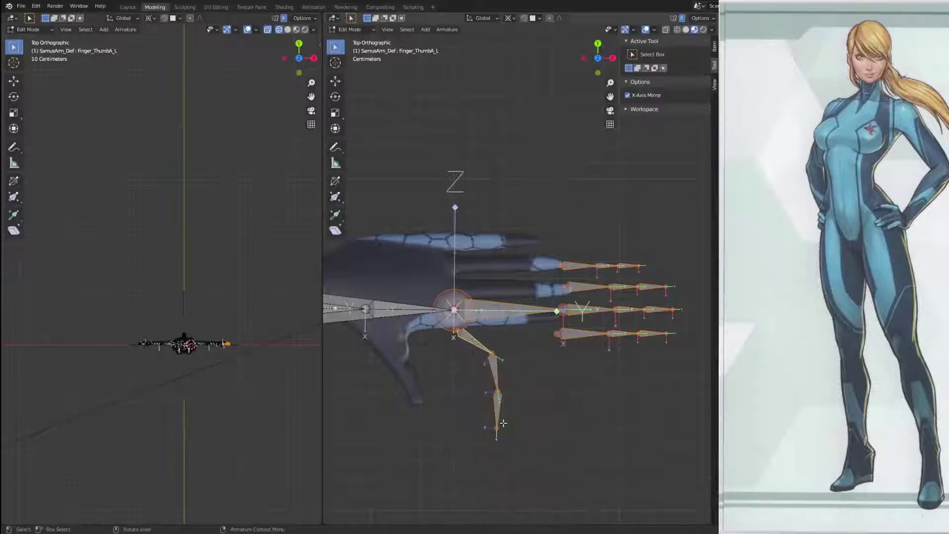
key(g)
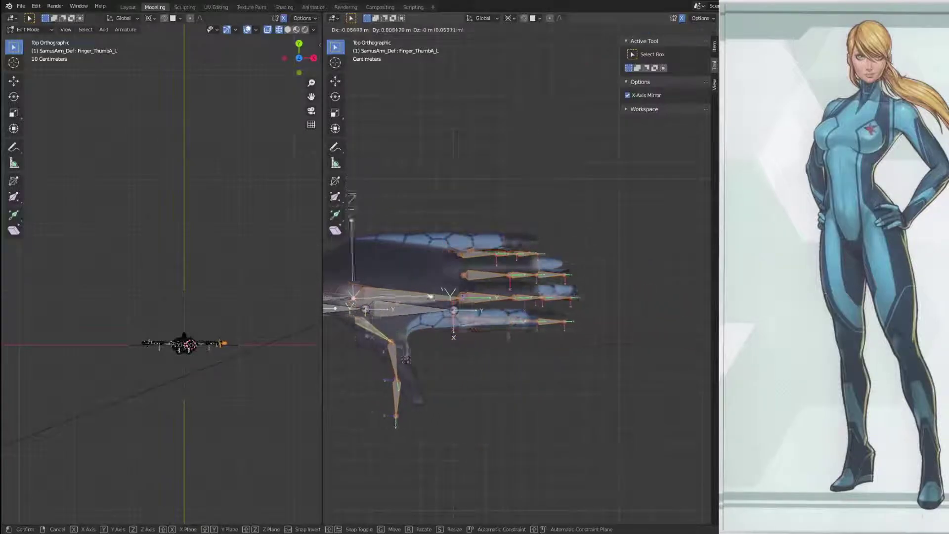
click(509, 387)
Step: Select the entire left arm chain from the upper arm to the fingertips, including the overlapping Eff_UpperArm_L bone
scroll(494, 390, down, 2)
shift+middle_drag(465, 391, 551, 418)
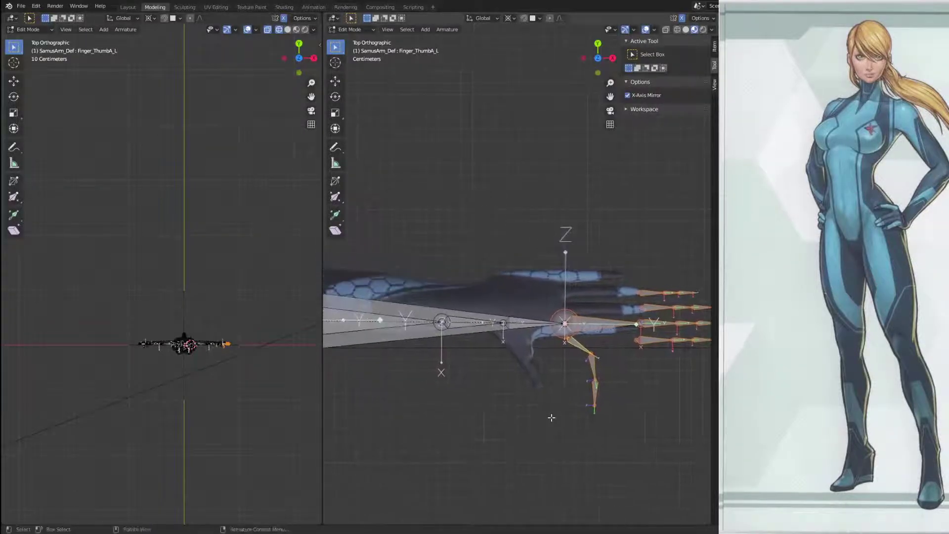
shift+middle_drag(466, 394, 587, 415)
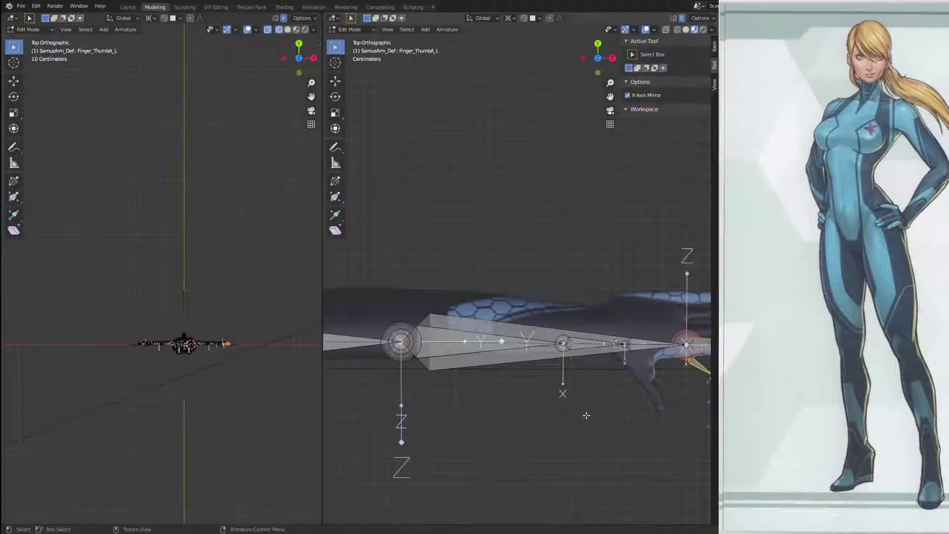
scroll(520, 268, down, 3)
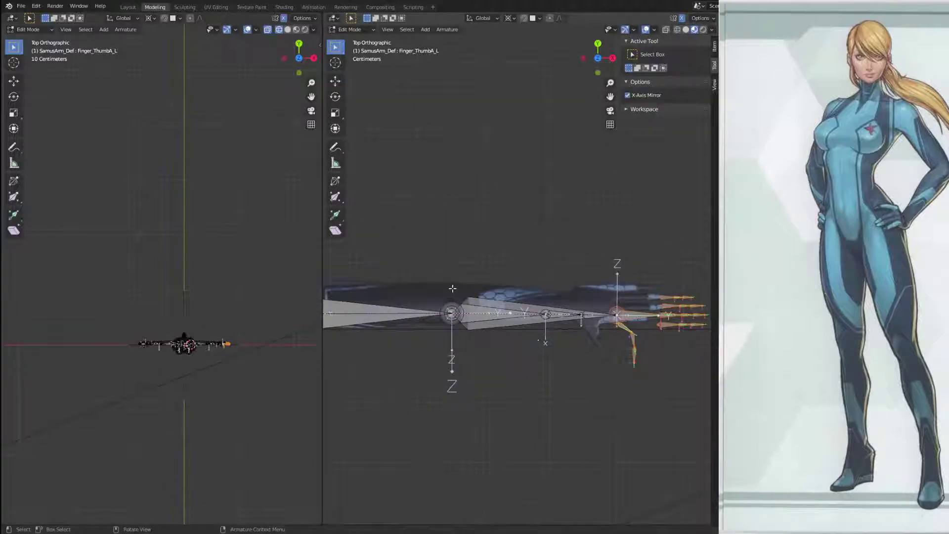
scroll(452, 288, down, 1)
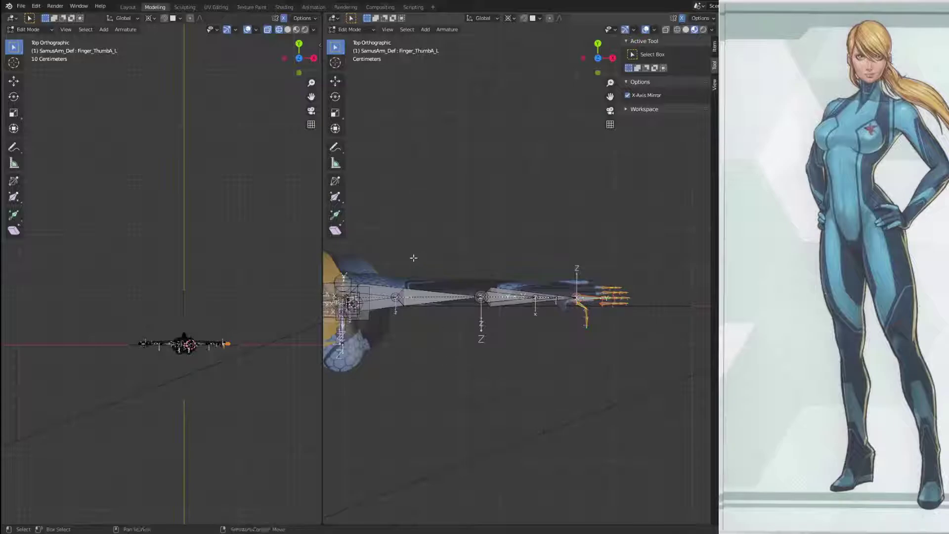
drag(383, 226, 692, 369)
middle_drag(467, 334, 608, 271)
shift+click(491, 310)
shift+click(456, 306)
key(b)
drag(439, 201, 626, 366)
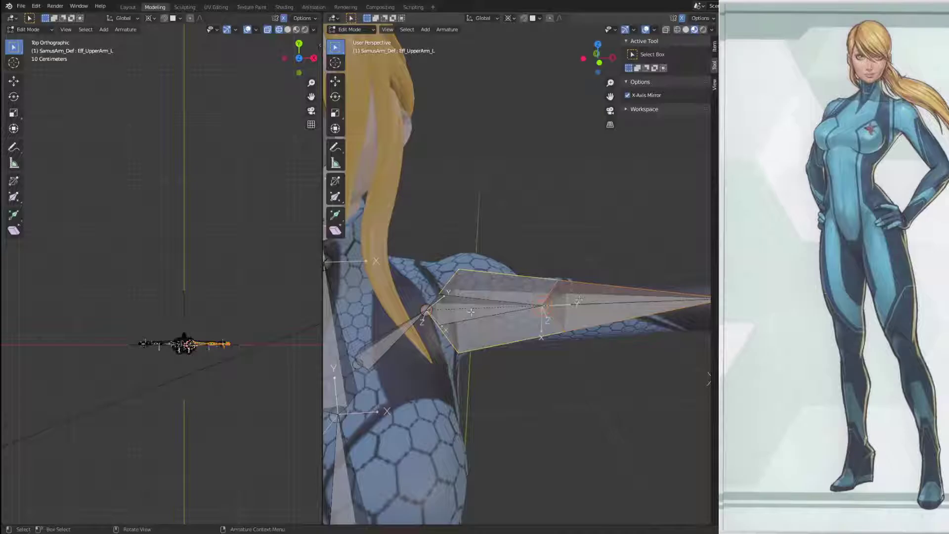
shift+click(492, 307)
shift+click(492, 306)
shift+click(493, 306)
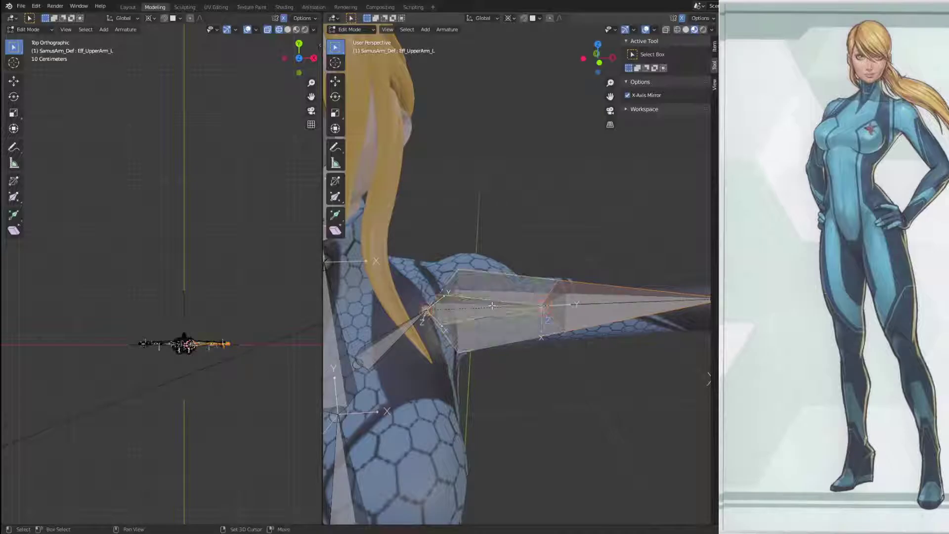
Step: Examine the selected left arm chain against the arm mesh in top view, from the shoulder to the fingers
middle_drag(496, 291, 576, 337)
key(KP_7)
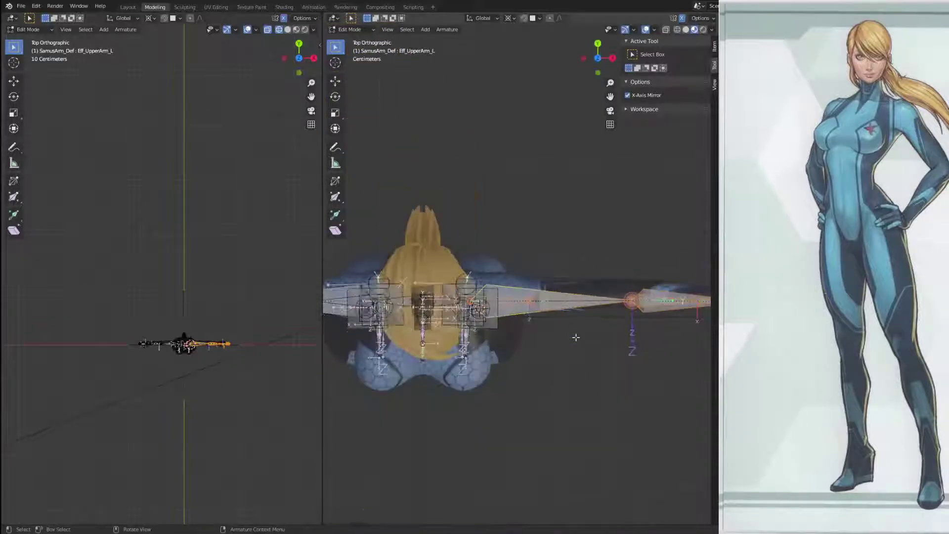
scroll(576, 337, up, 4)
shift+middle_drag(619, 354, 296, 263)
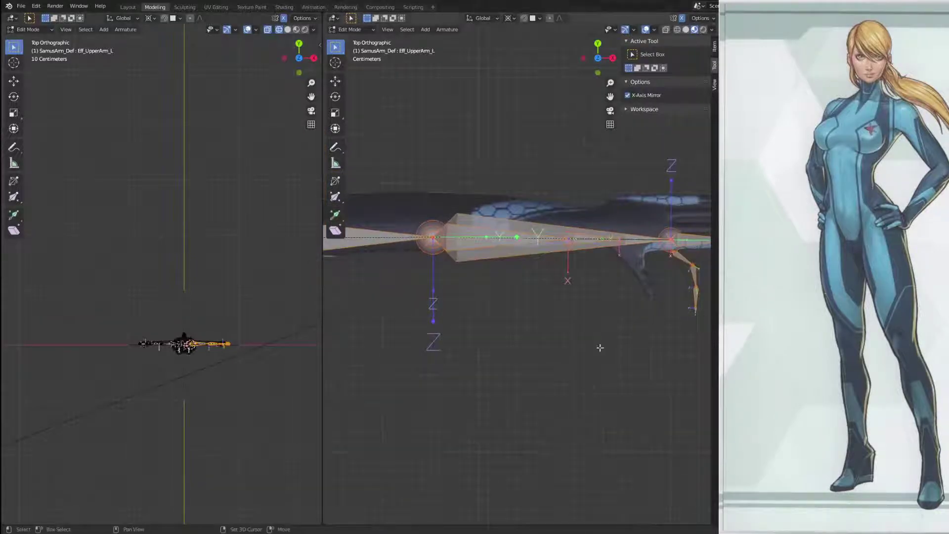
shift+middle_drag(547, 282, 567, 325)
shift+middle_drag(490, 310, 255, 370)
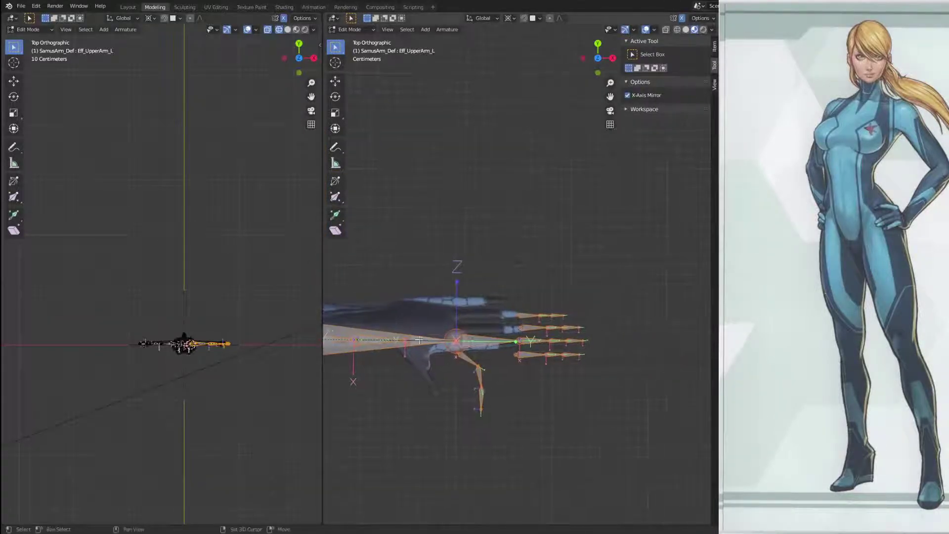
shift+middle_drag(411, 347, 525, 318)
shift+middle_drag(453, 311, 599, 290)
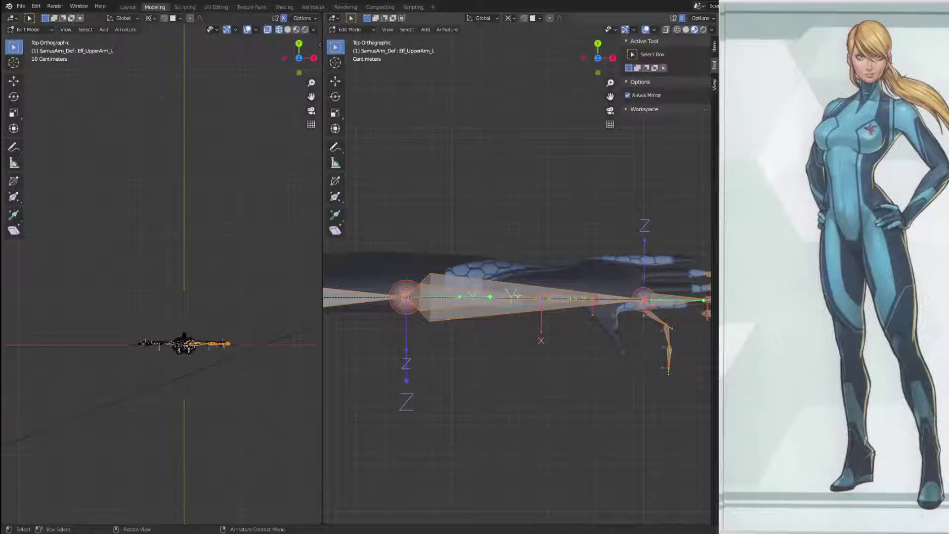
Step: Move the selected left arm chain about -0.07 m in X and 0.015 m in Y onto the hand mesh in top view
shift+middle_drag(652, 307, 563, 293)
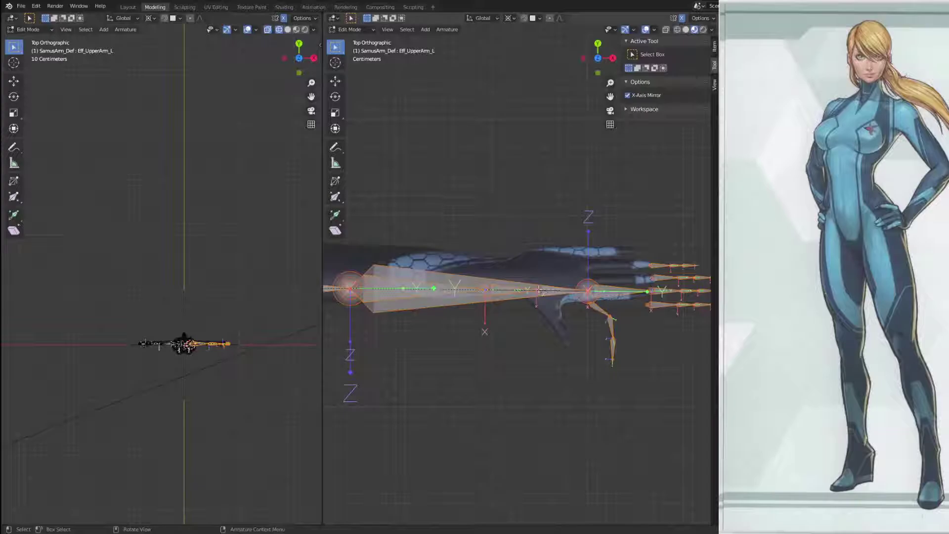
shift+middle_drag(688, 284, 573, 318)
scroll(462, 347, up, 4)
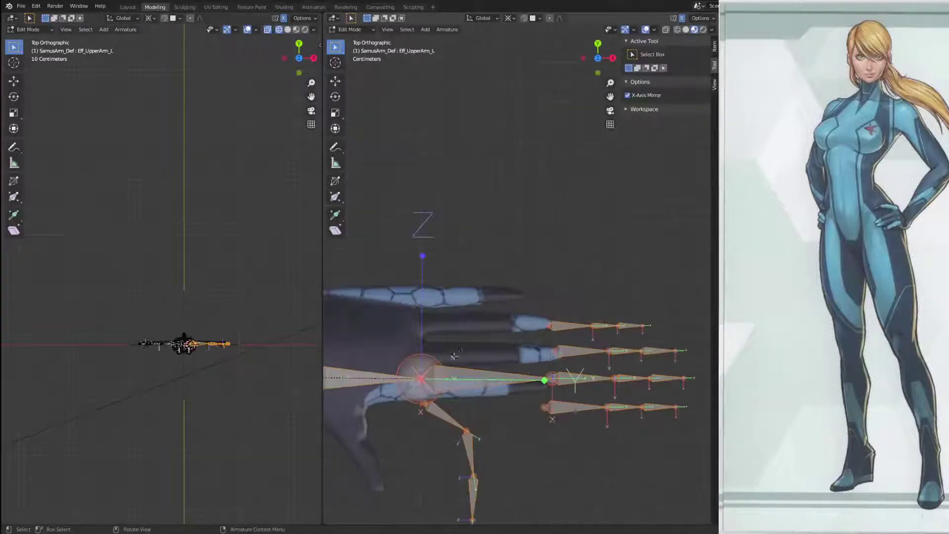
shift+middle_drag(475, 358, 588, 313)
key(g)
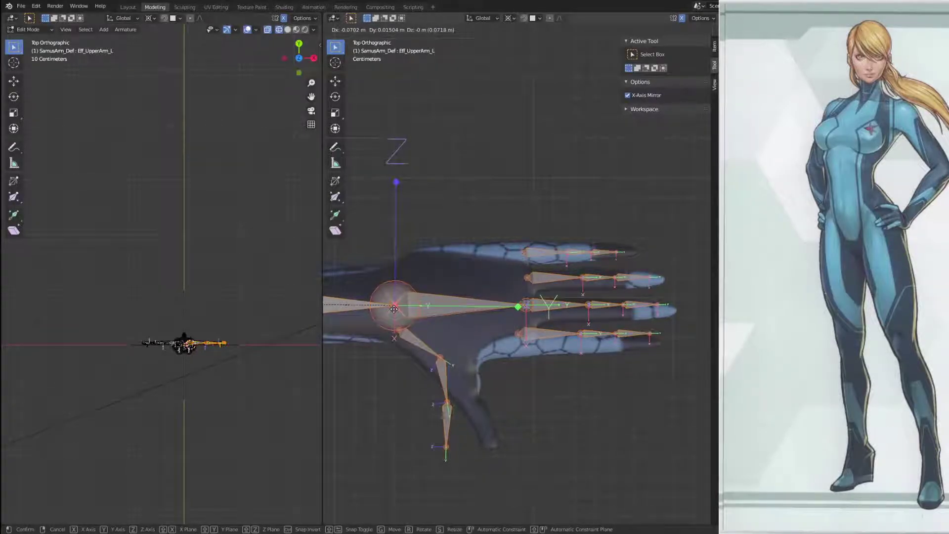
click(394, 309)
Step: Lower the selected left arm chain about 0.022 m along Z in front view to fit inside the arm and hand mesh
shift+middle_drag(514, 230, 517, 146)
shift+middle_drag(467, 243, 626, 242)
shift+middle_drag(376, 239, 515, 170)
shift+middle_drag(561, 271, 358, 185)
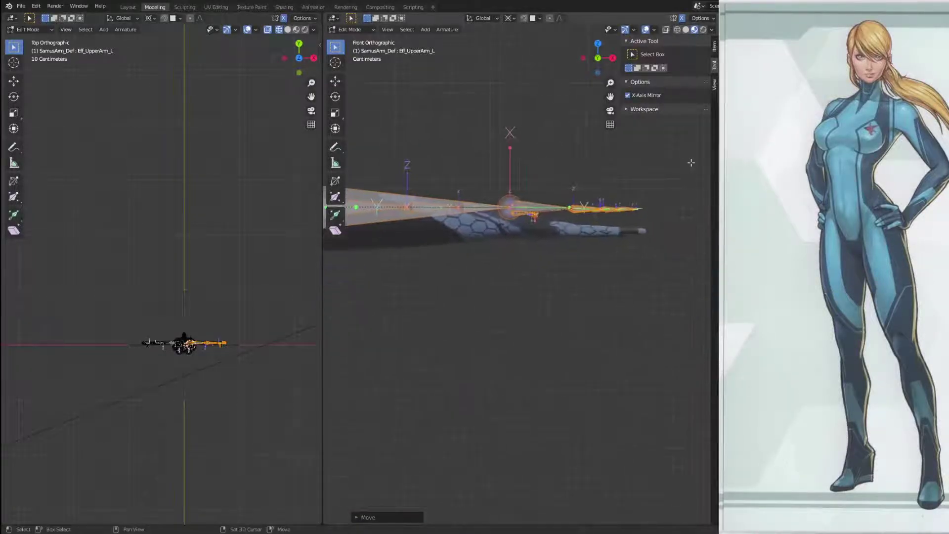
key(g)
key(z)
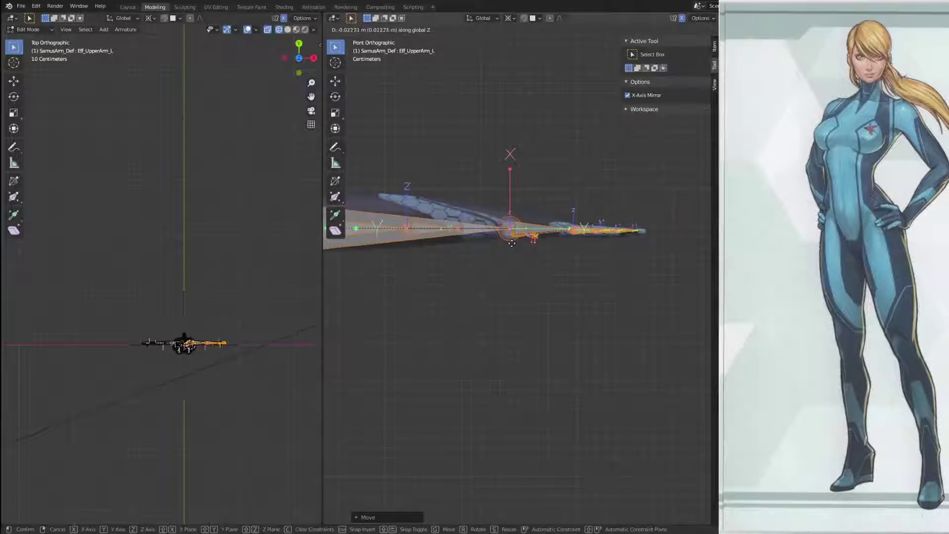
click(510, 245)
Step: Fine-tune the height of the selected left arm chain along Z so the finger bones sit within the finger meshes
scroll(656, 235, up, 5)
scroll(577, 328, up, 5)
shift+middle_drag(656, 235, 360, 311)
middle_drag(543, 298, 495, 281)
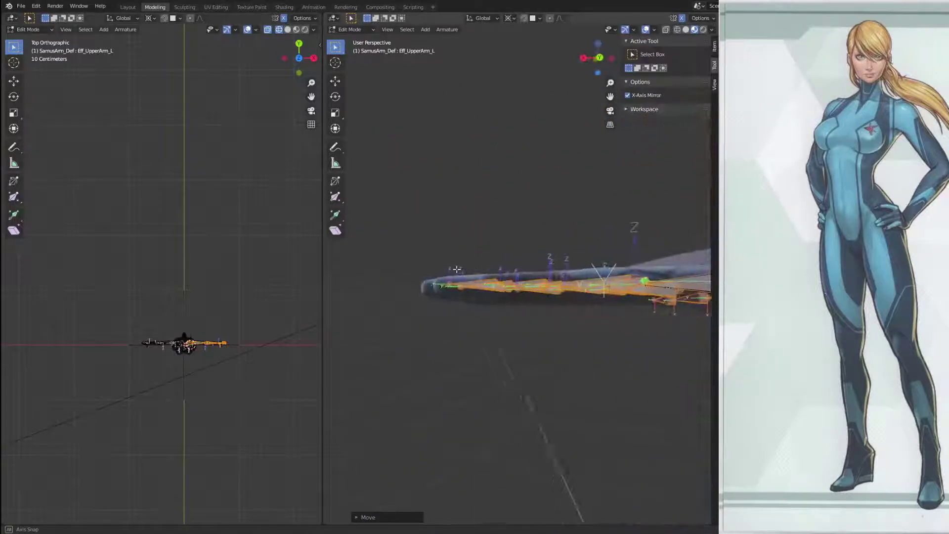
key(g)
key(y)
key(z)
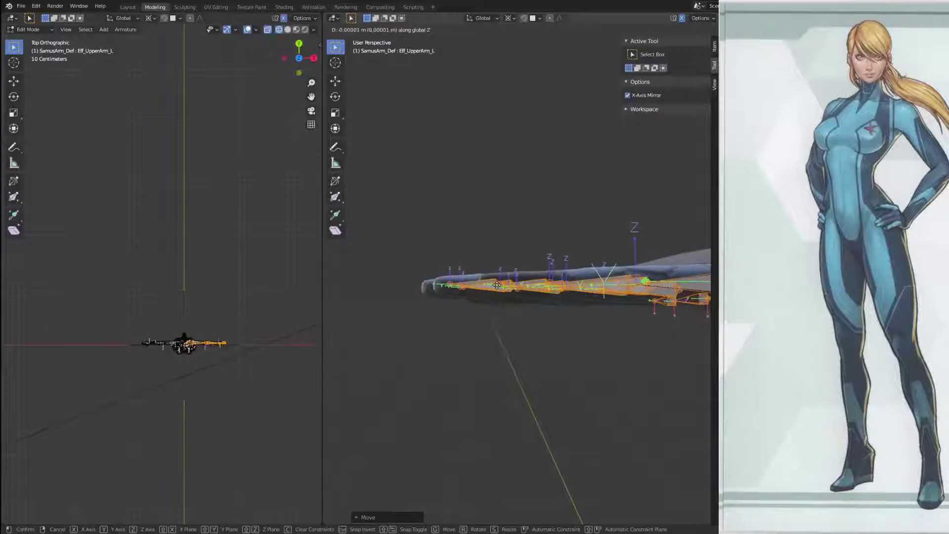
click(497, 286)
Step: Select the three left index finger bones and move them about -0.005 m in Y onto the index finger mesh in top view
middle_drag(494, 289, 649, 344)
key(KP_7)
scroll(650, 344, up, 1)
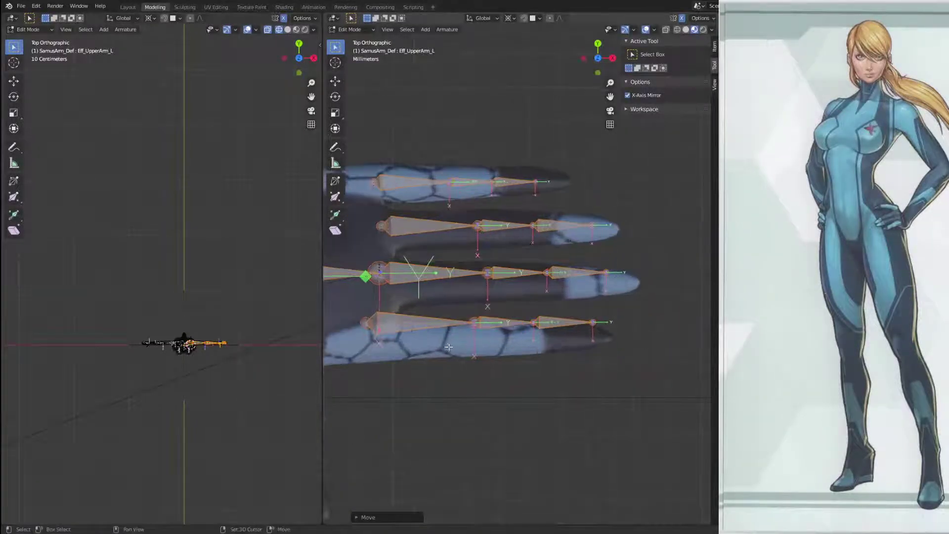
shift+middle_drag(353, 340, 480, 301)
click(508, 283)
shift+middle_drag(581, 359, 445, 392)
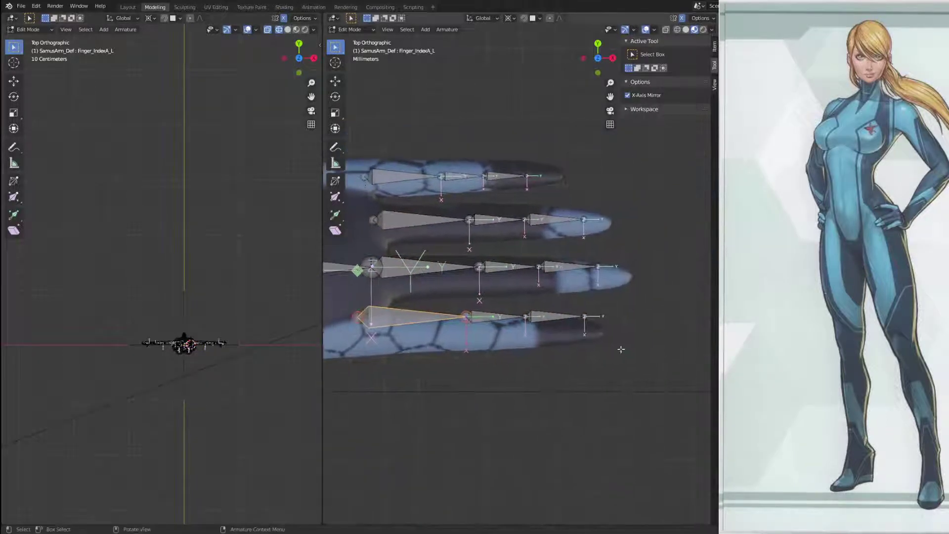
click(633, 321)
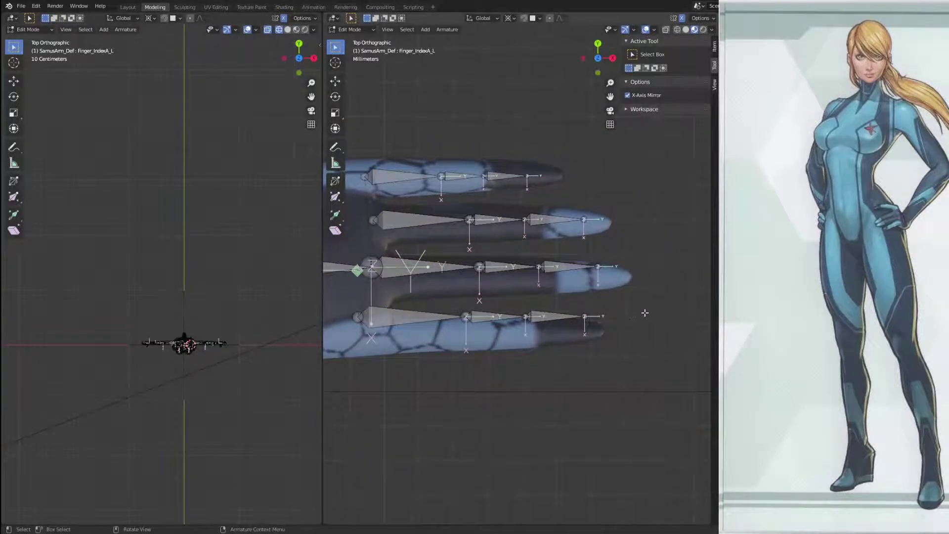
drag(644, 313, 331, 352)
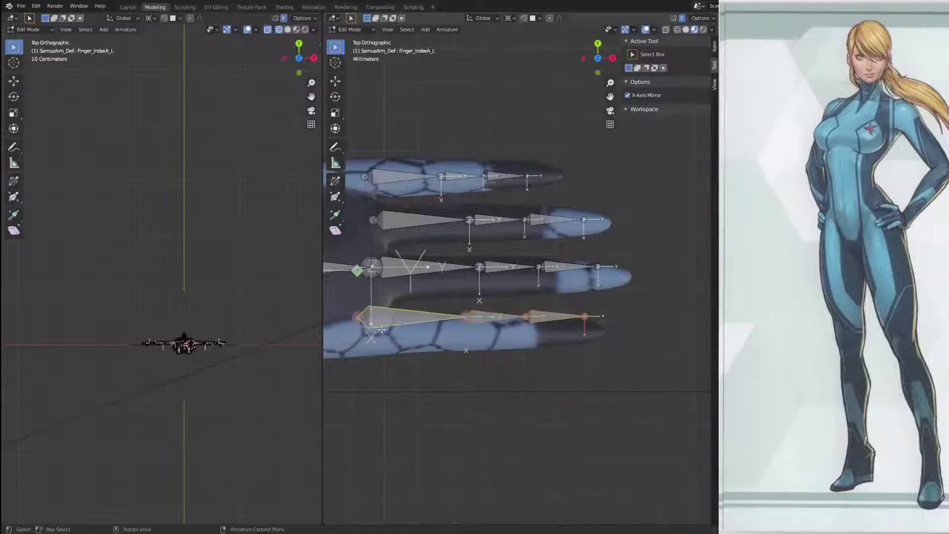
key(g)
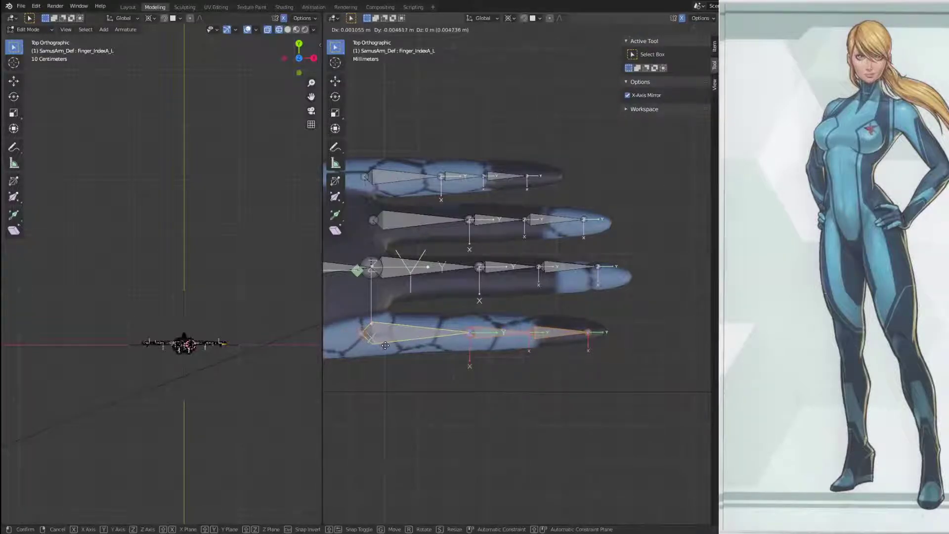
click(385, 344)
Step: Examine the left index finger bones and the forearm from several angles to check how they sit inside the mesh
middle_drag(385, 345, 530, 289)
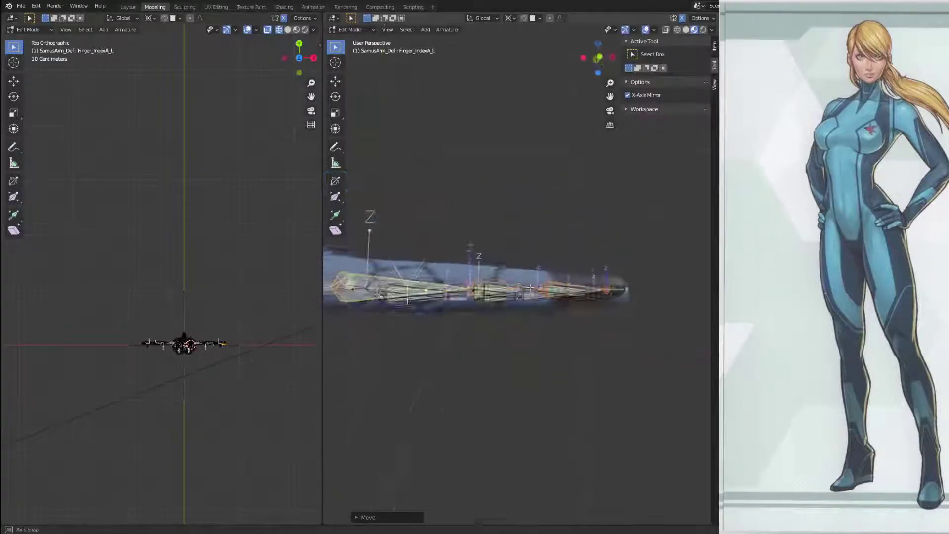
middle_drag(530, 231, 532, 250)
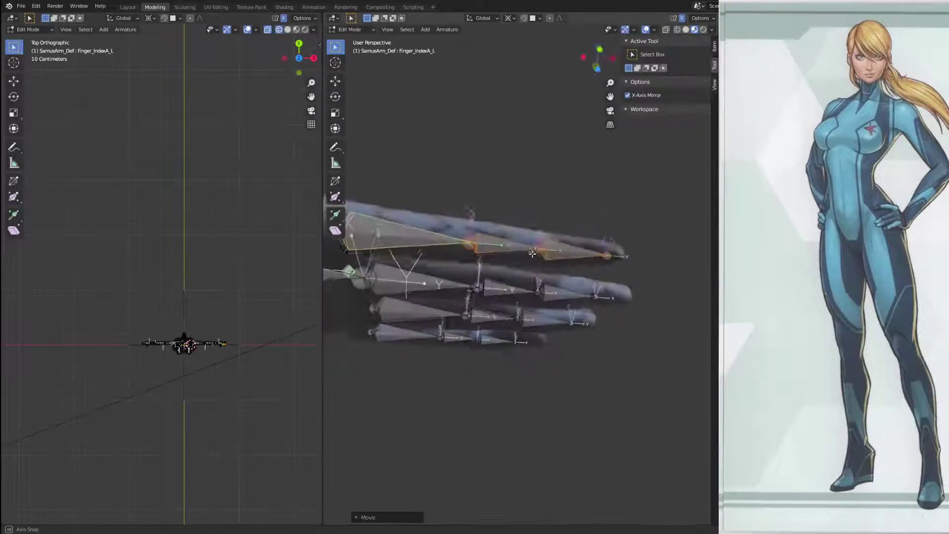
middle_drag(534, 281, 526, 241)
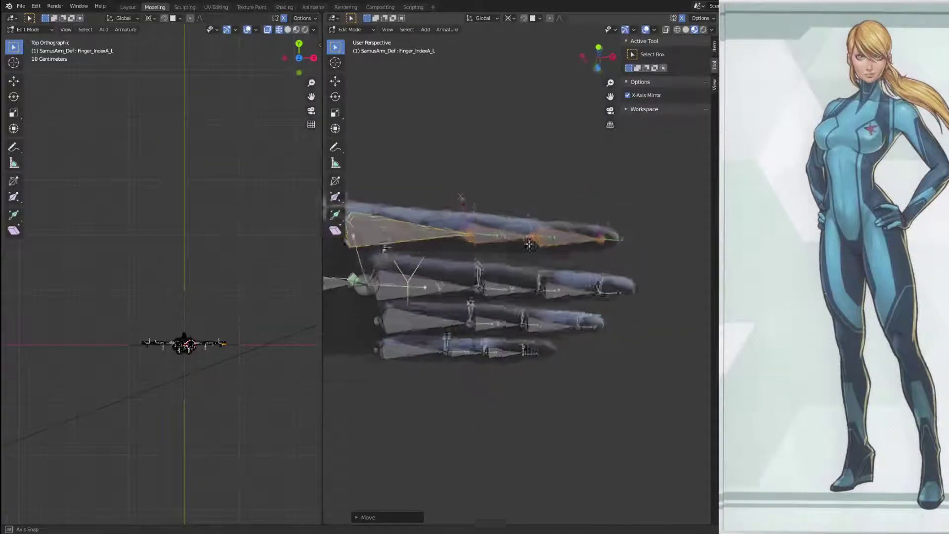
middle_drag(524, 310, 502, 347)
scroll(545, 262, up, 3)
scroll(492, 218, up, 4)
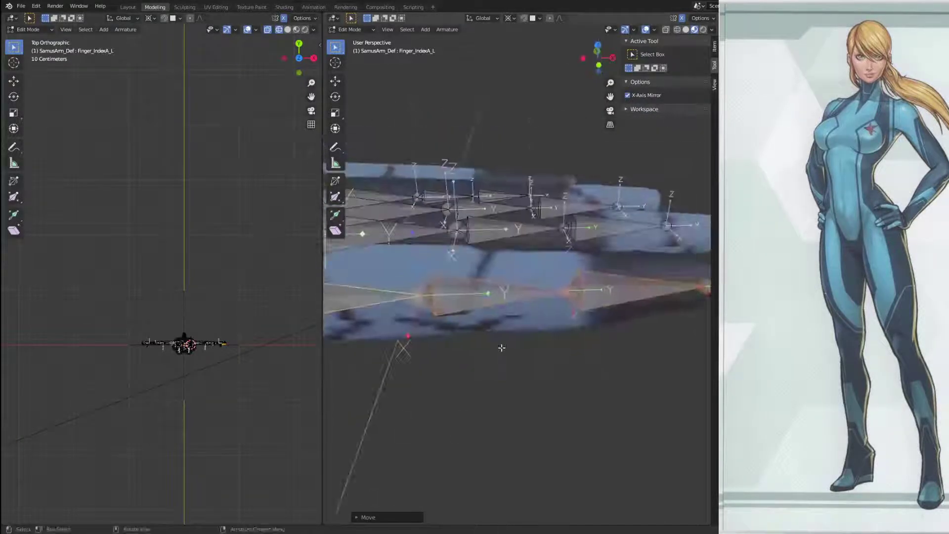
scroll(500, 341, down, 7)
middle_drag(476, 263, 634, 315)
shift+middle_drag(534, 297, 611, 330)
shift+middle_drag(445, 342, 504, 181)
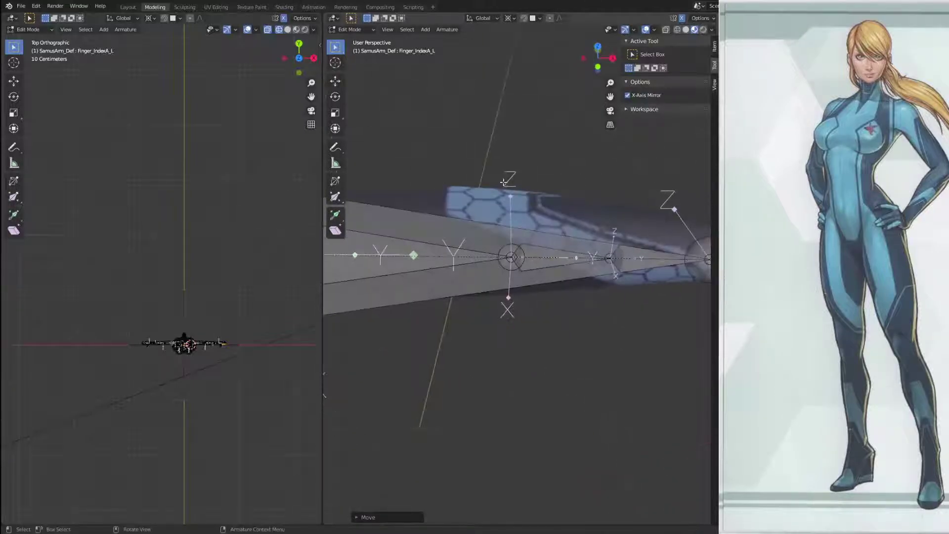
middle_drag(549, 236, 485, 348)
middle_drag(404, 296, 524, 292)
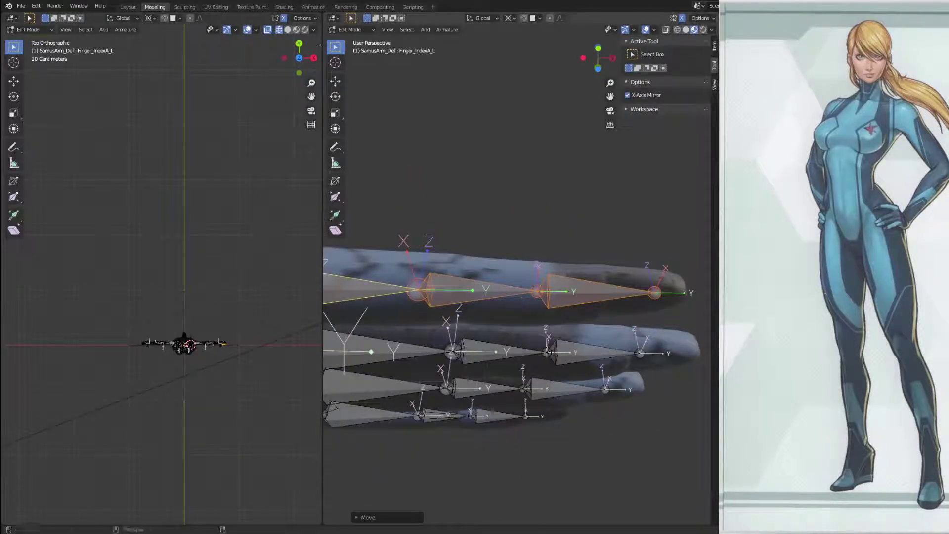
Step: Show the model in wireframe and move the Finger_IndexC_L bone along X to match the finger's last knuckle loops
click(677, 29)
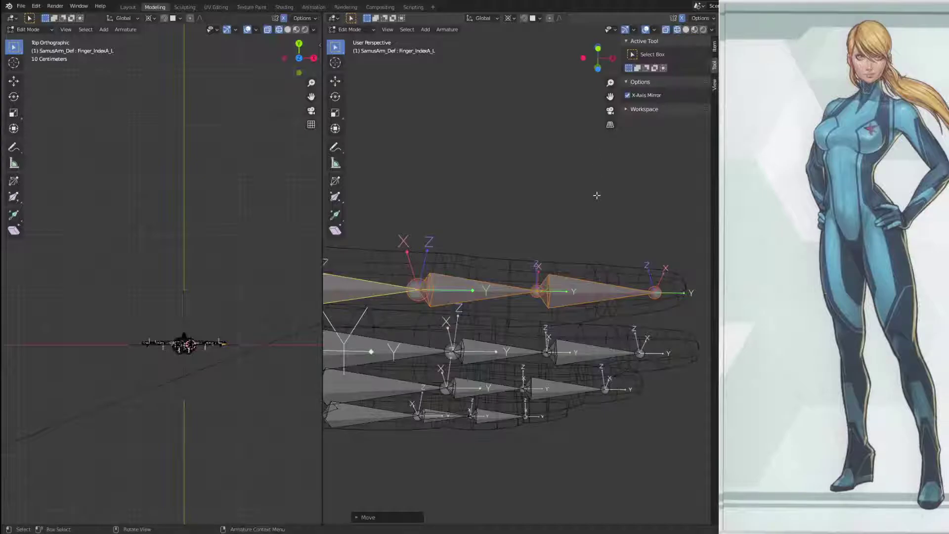
key(KP_1)
middle_drag(596, 195, 454, 230)
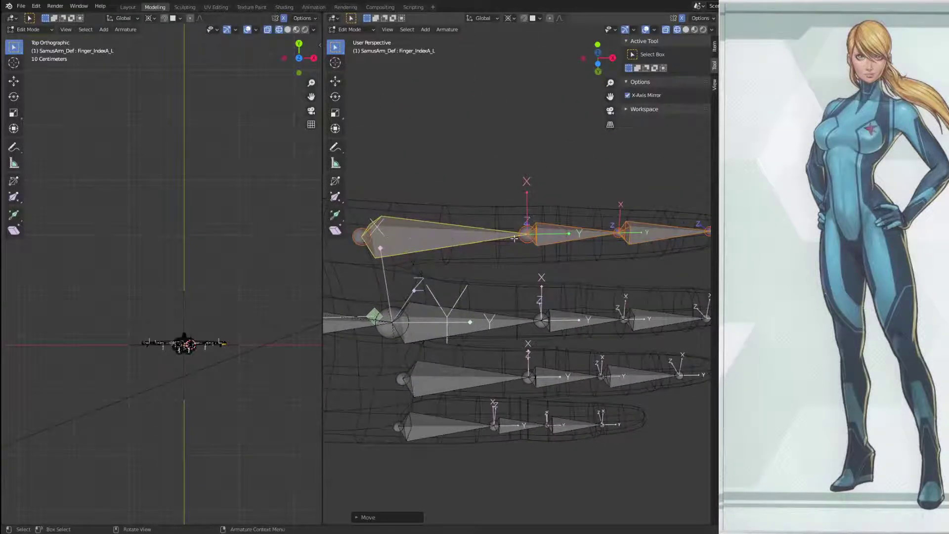
shift+middle_drag(556, 237, 492, 236)
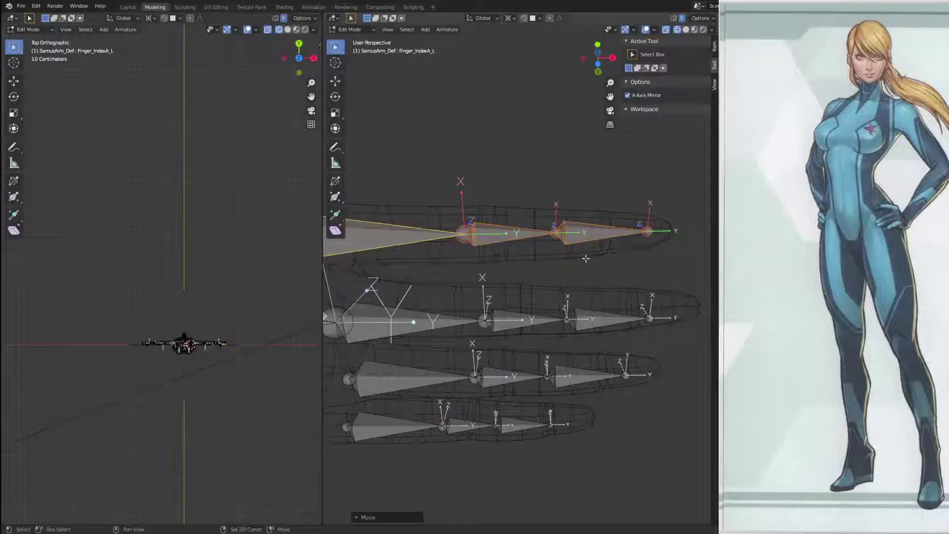
shift+middle_drag(589, 258, 517, 263)
click(525, 236)
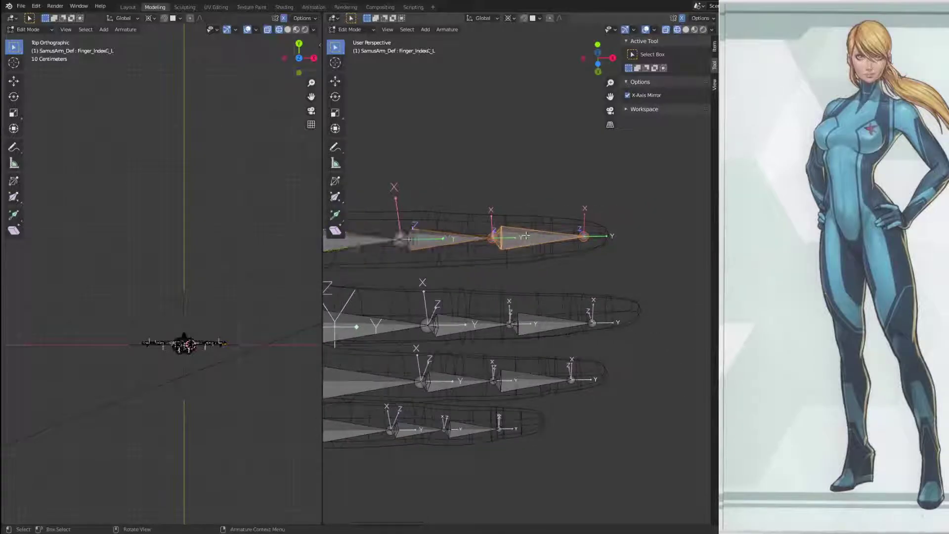
key(g)
key(y)
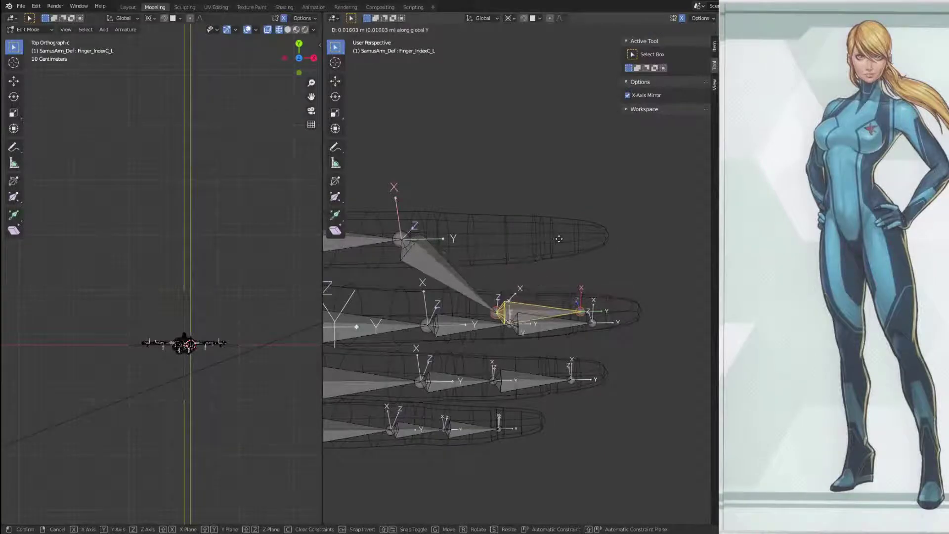
key(x)
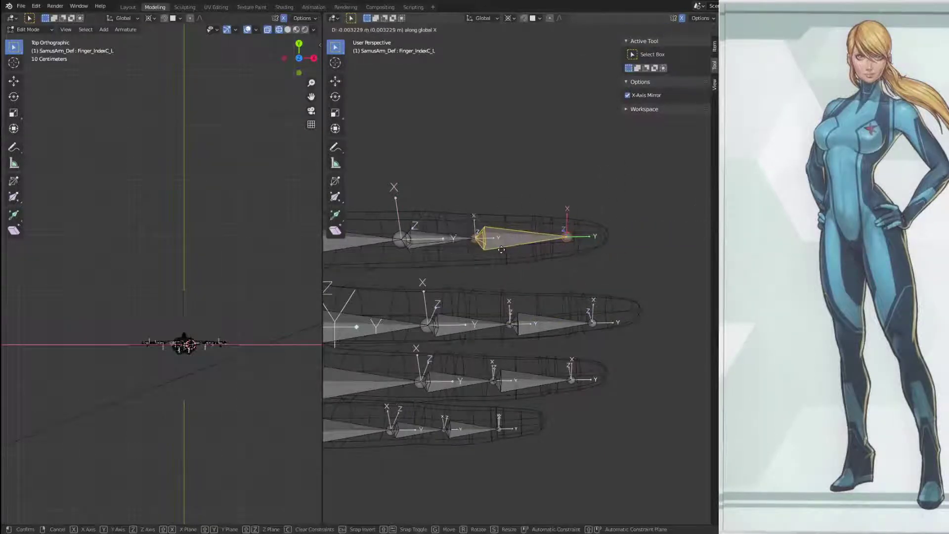
click(503, 251)
Step: Move the joint between the first and second left index finger bones along X towards the fingertip, onto the knuckle loops
middle_drag(503, 252, 500, 242)
click(488, 223)
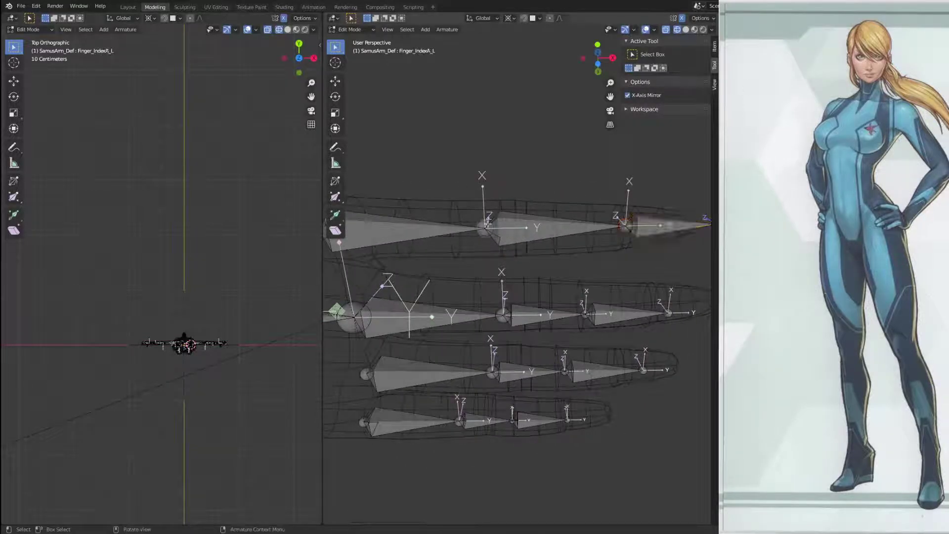
key(g)
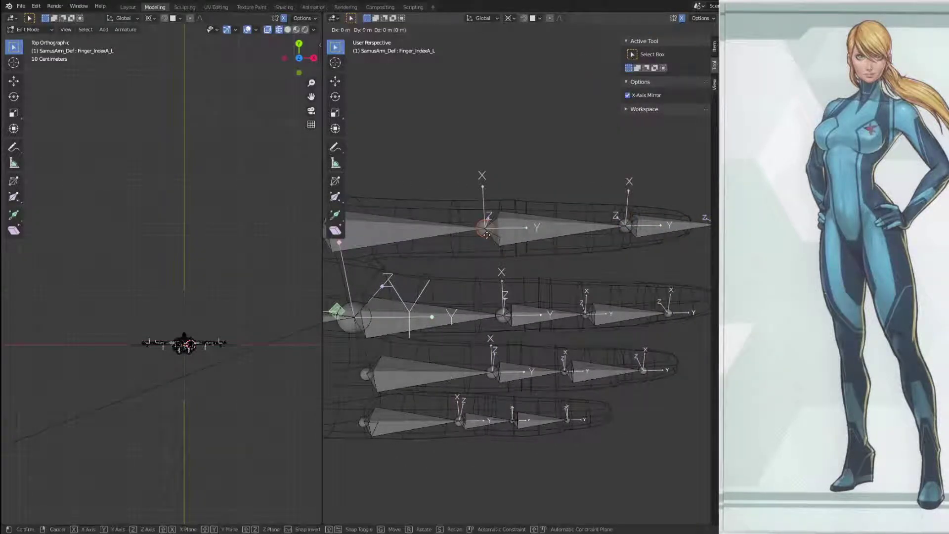
key(x)
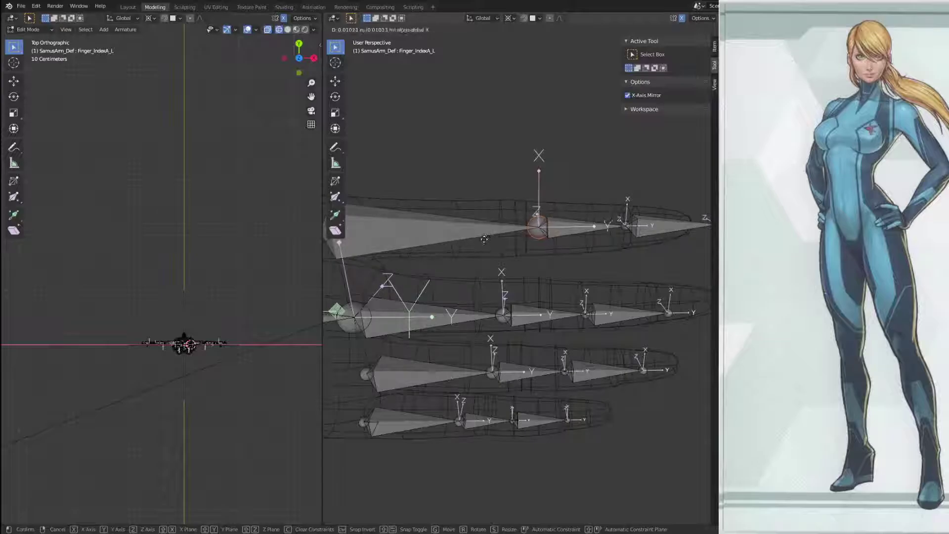
click(521, 233)
Step: Select the left middle finger bones and move them about 0.012 m towards the fingertip, centred in the finger mesh in top view
middle_drag(521, 234, 514, 253)
scroll(515, 265, up, 6)
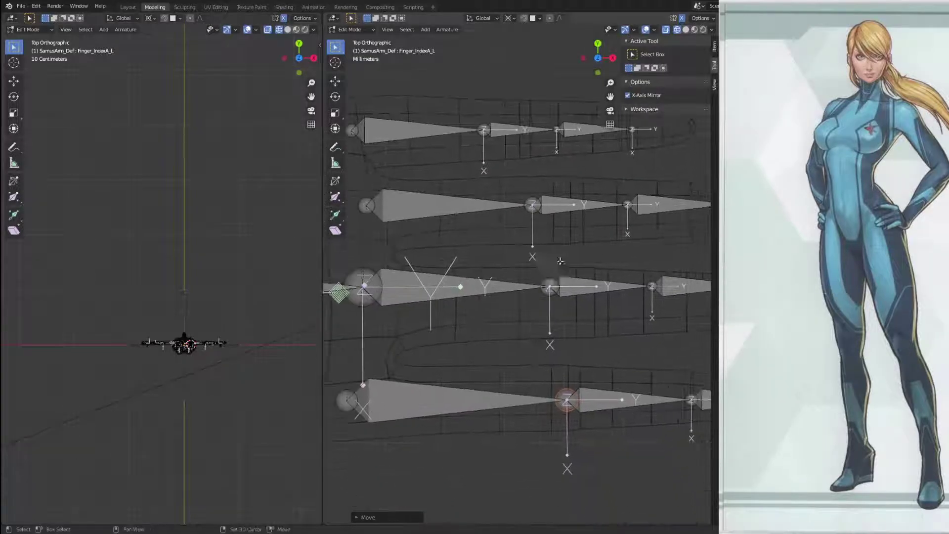
click(519, 289)
scroll(582, 315, down, 3)
shift+click(537, 320)
key(g)
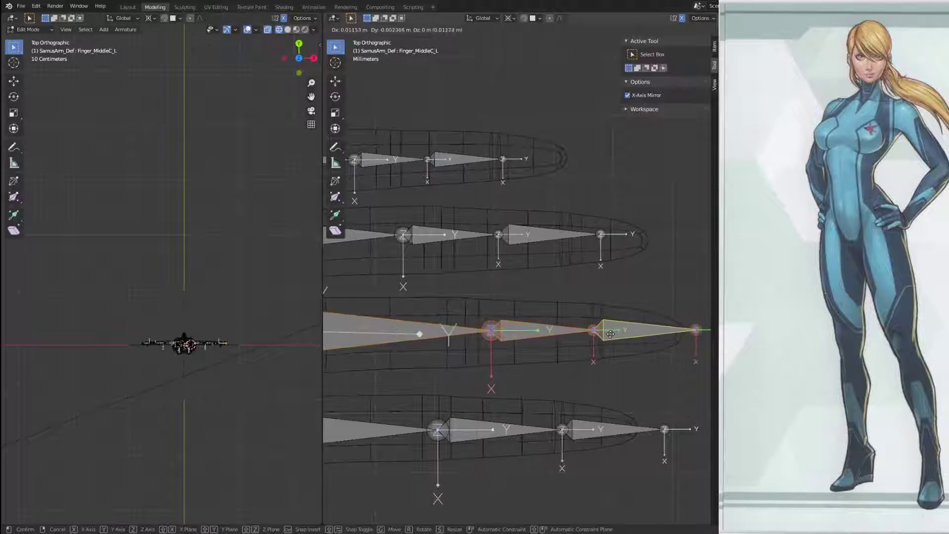
click(614, 335)
Step: Move the Finger_MiddleA_L bone back along X towards the palm to align its end with the knuckle loops
scroll(614, 335, up, 3)
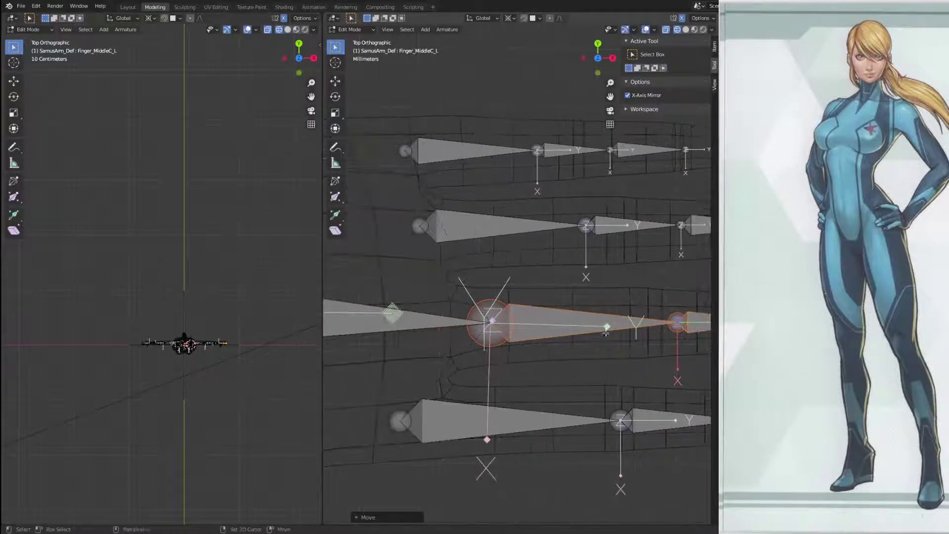
click(648, 339)
shift+middle_drag(661, 336, 618, 337)
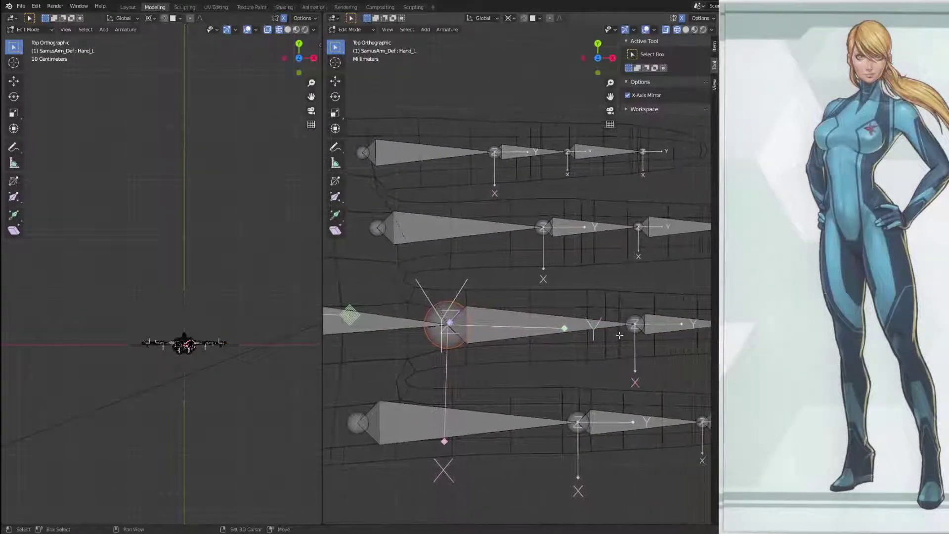
click(623, 331)
key(g)
key(x)
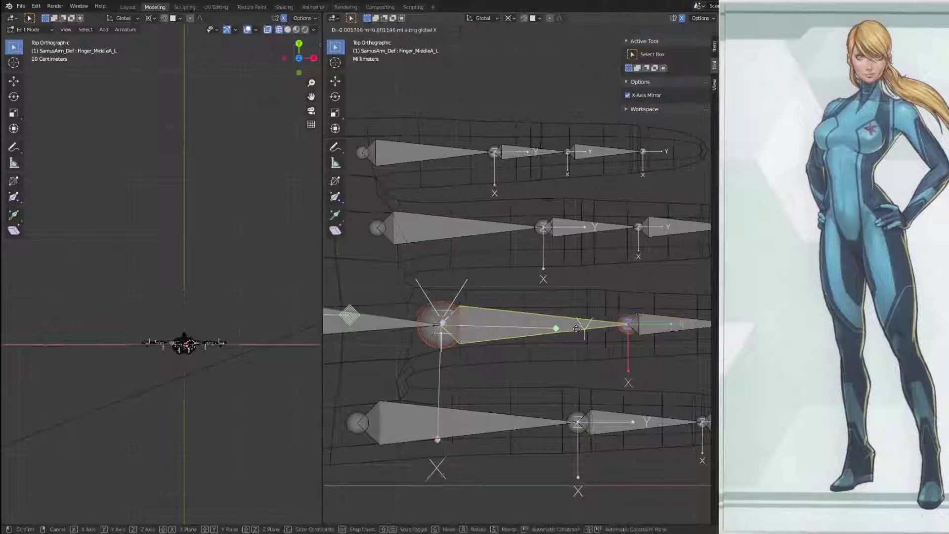
click(557, 332)
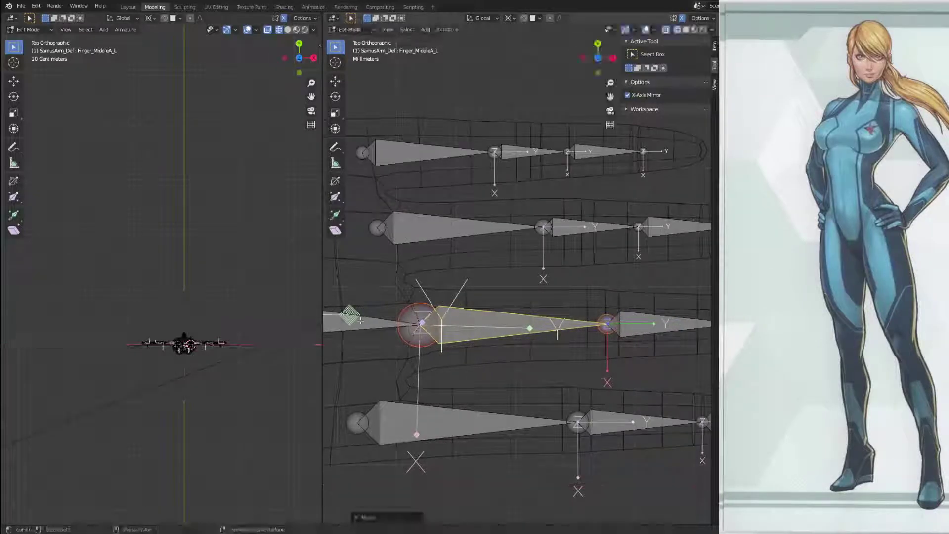
Step: Move the joint between Hand_L and the first middle finger bone back along X to the base of the finger
click(415, 338)
shift+middle_drag(416, 337, 471, 334)
key(g)
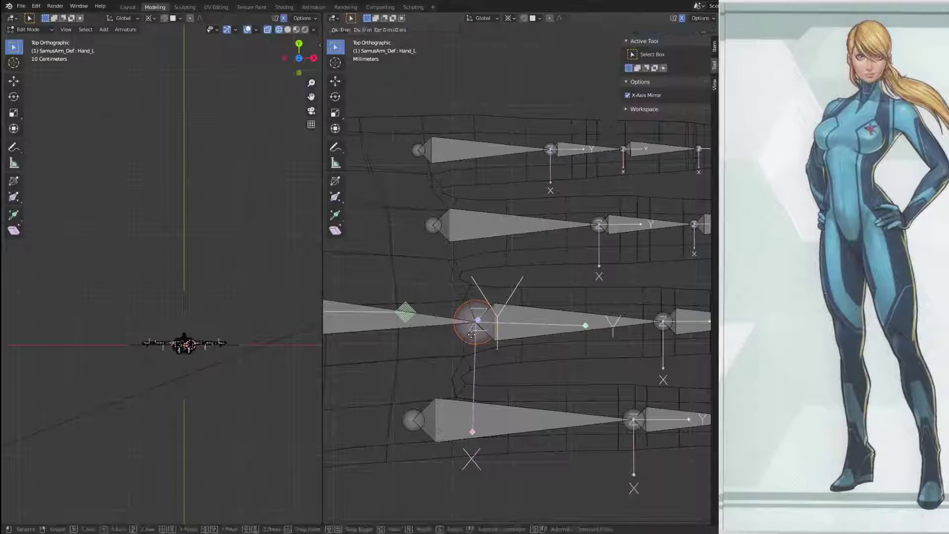
key(x)
click(445, 337)
Step: Move the base joint of Finger_IndexA_L along X towards the fingertip, in line with the other finger bases
click(414, 428)
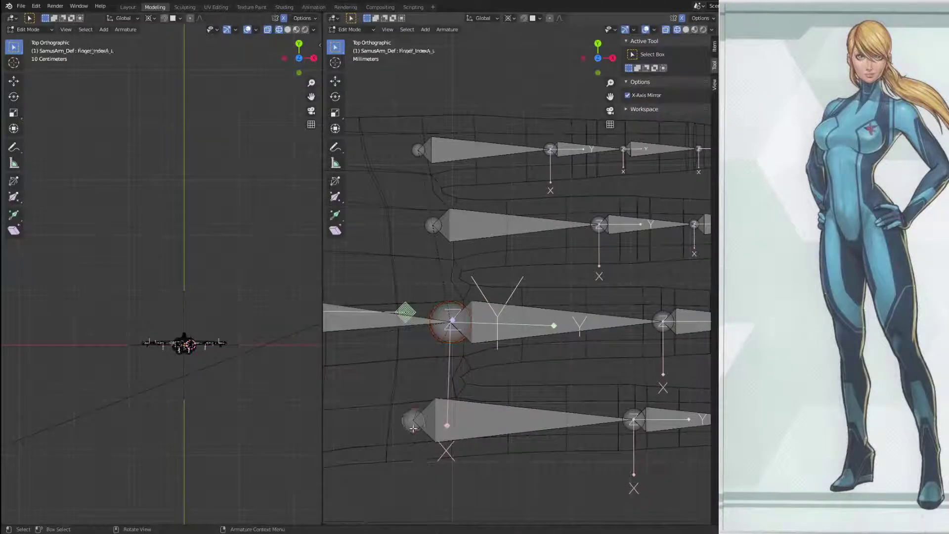
key(g)
key(x)
click(437, 433)
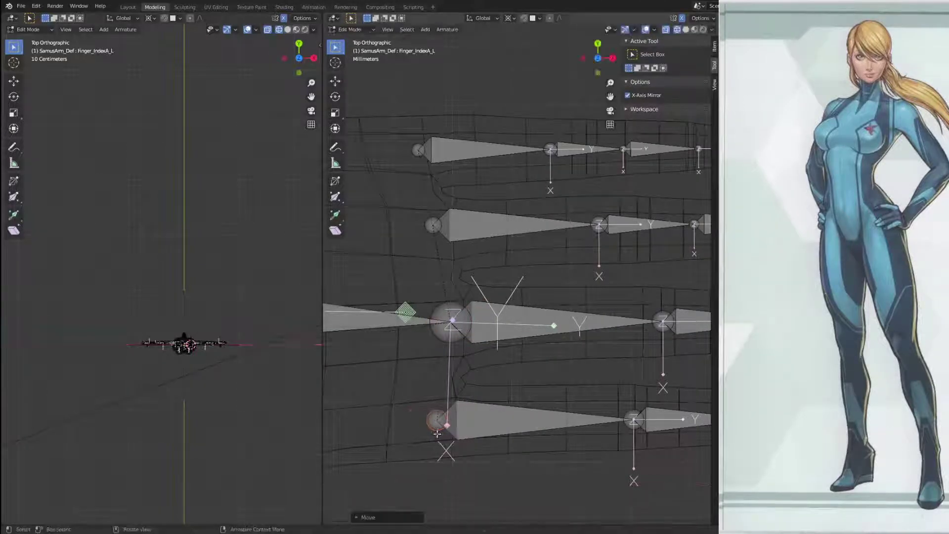
scroll(490, 393, down, 2)
shift+middle_drag(533, 355, 475, 328)
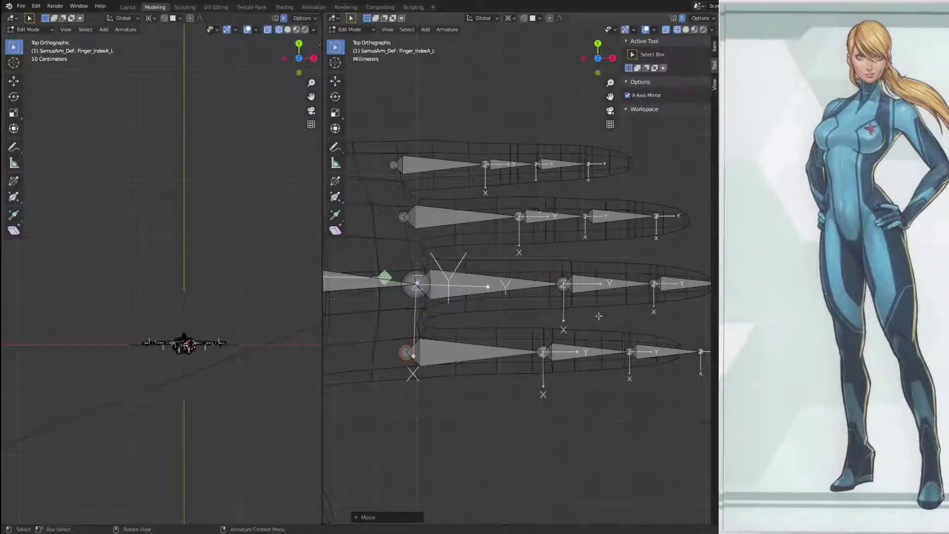
Step: Draw a freehand annotation loop around the base joints of the four left fingers in top view
shift+middle_drag(598, 316, 675, 338)
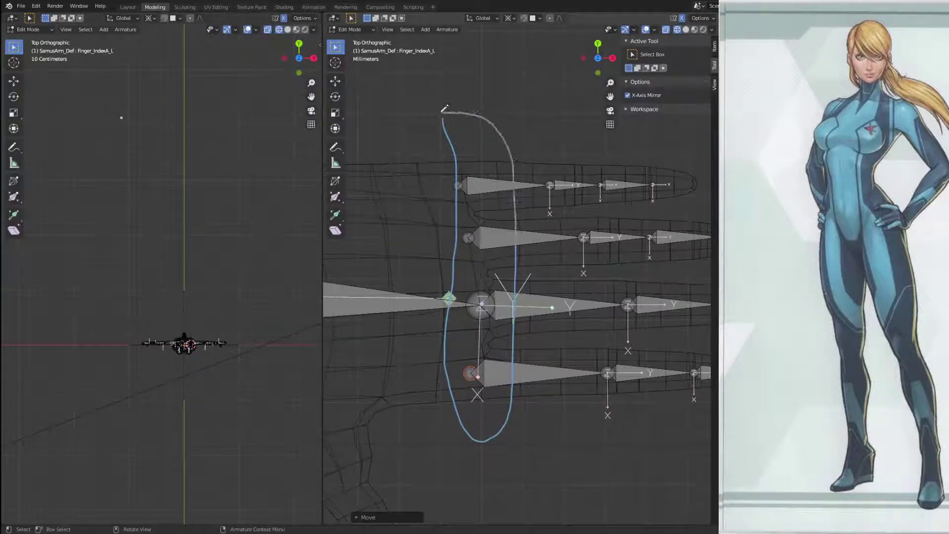
drag(444, 109, 437, 132)
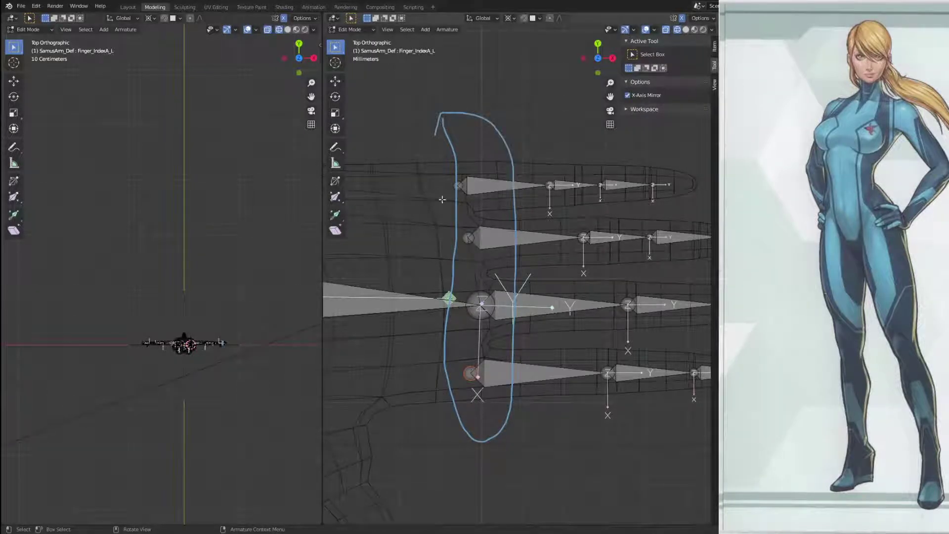
scroll(569, 292, down, 2)
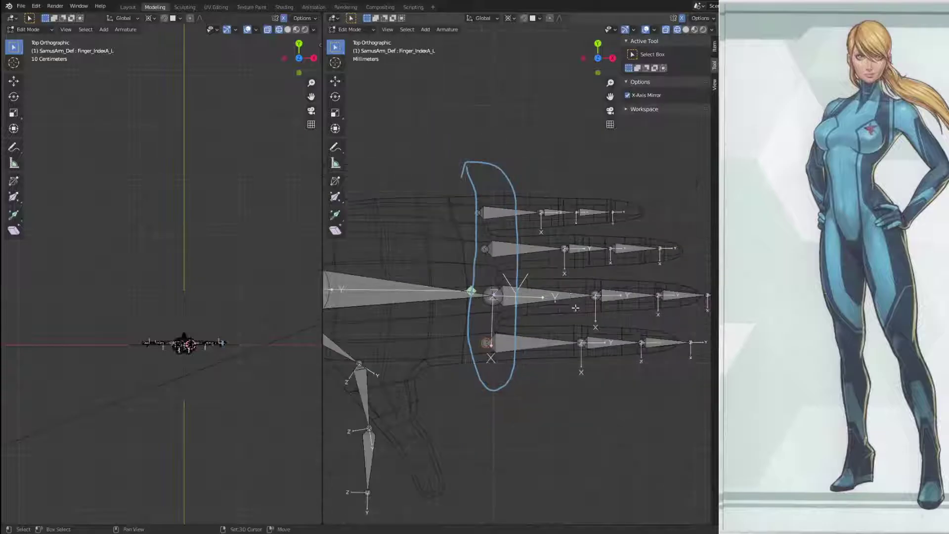
shift+middle_drag(569, 292, 511, 309)
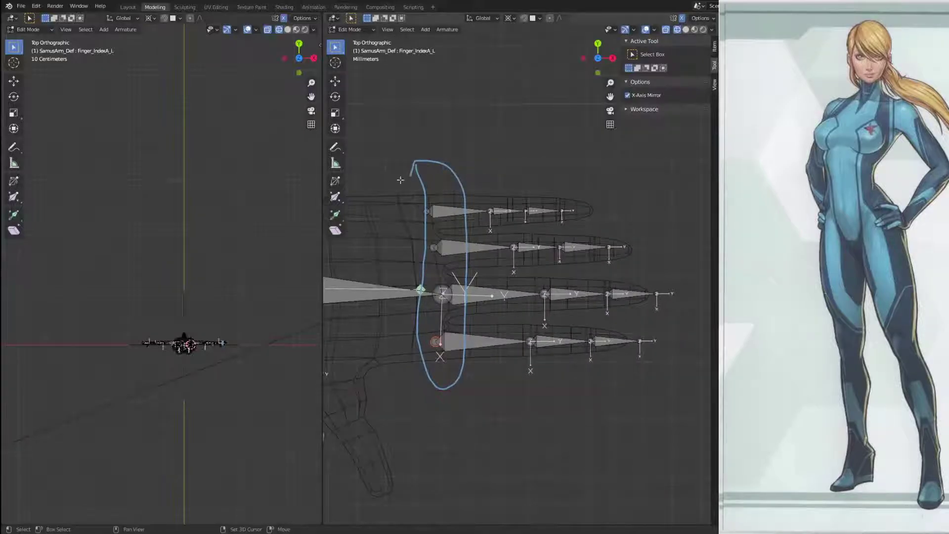
Step: Erase the annotation loop around the finger base joints with the Annotate Eraser and switch back to Select Box
click(335, 148)
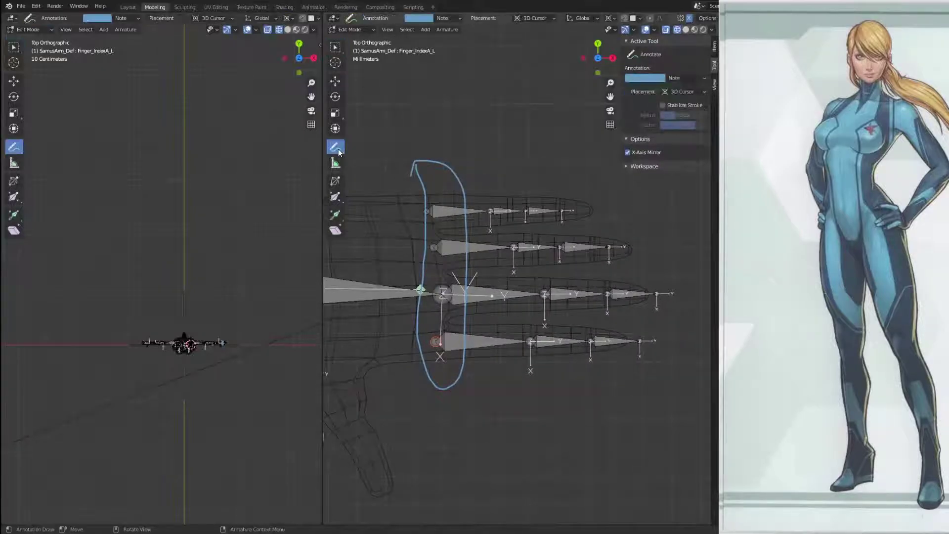
drag(340, 150, 398, 208)
drag(430, 161, 452, 147)
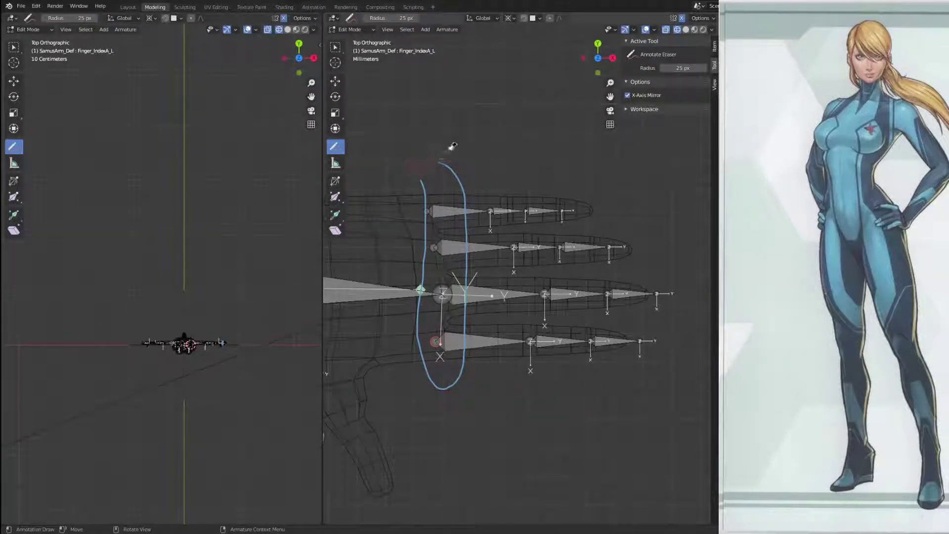
drag(476, 247, 443, 398)
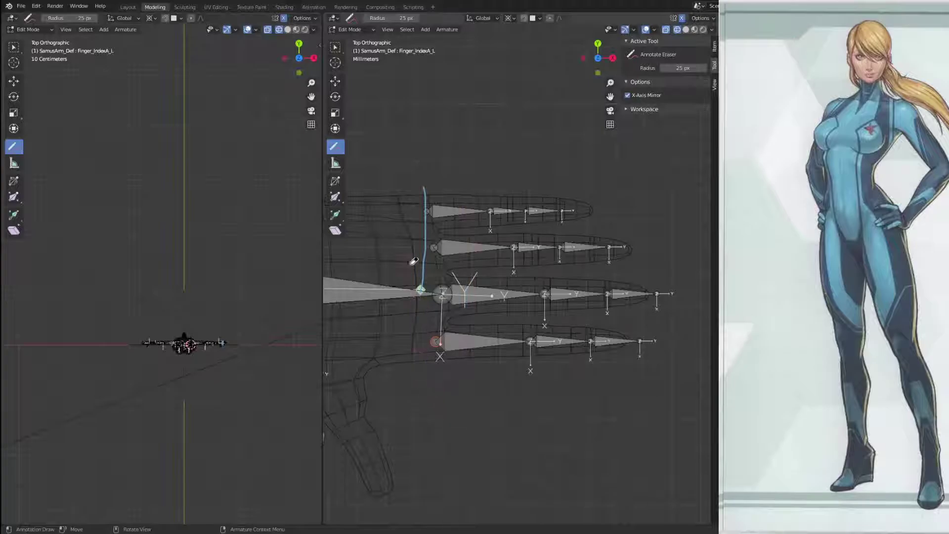
drag(423, 186, 426, 299)
click(336, 50)
Step: Select the three left ring finger bones and move them towards the fingertip, centred in the finger mesh
scroll(539, 255, up, 3)
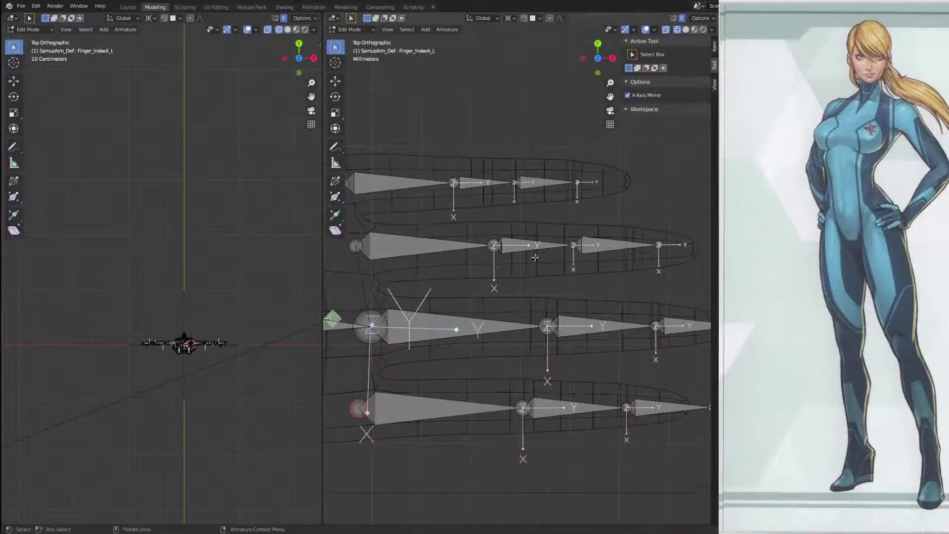
click(611, 248)
shift+click(512, 251)
shift+click(442, 248)
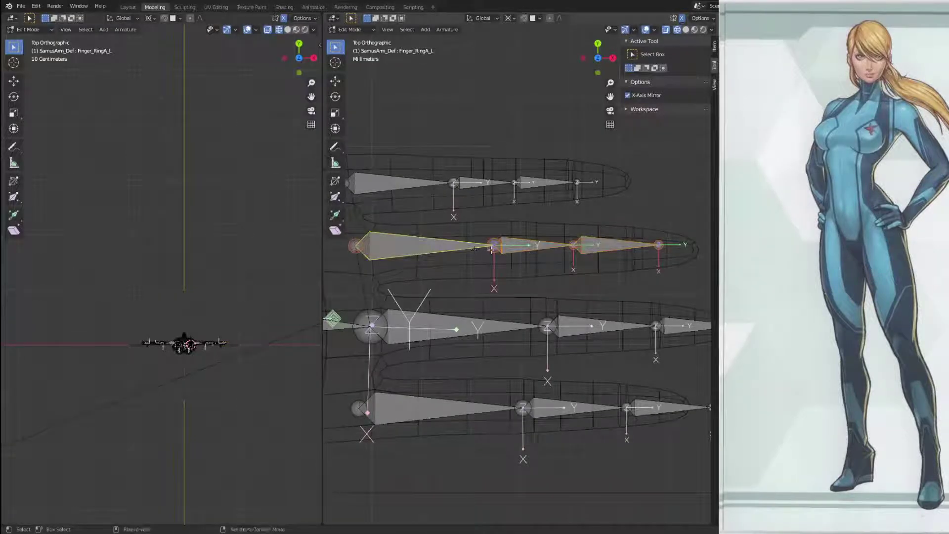
key(g)
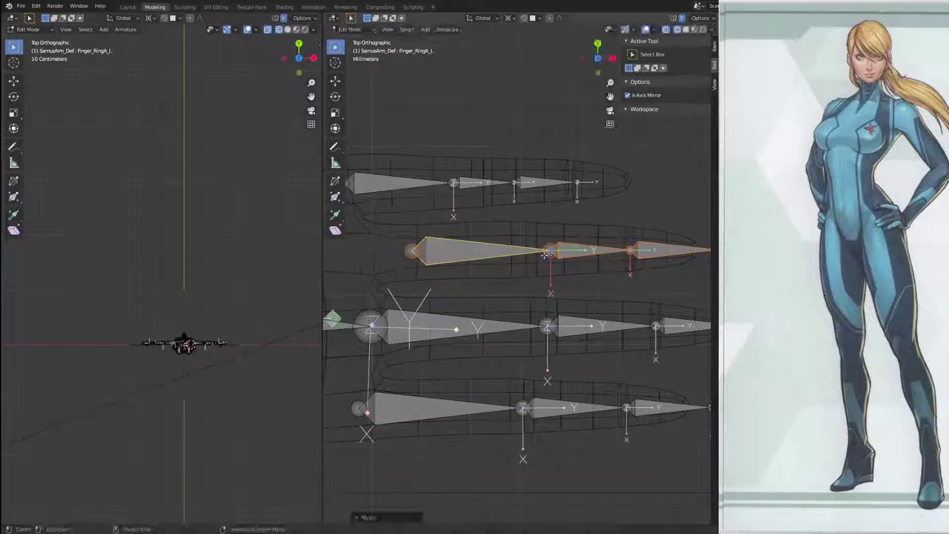
Step: Move the Finger_RingA_L bone back along X towards the palm to align its end with the knuckle loops
click(444, 253)
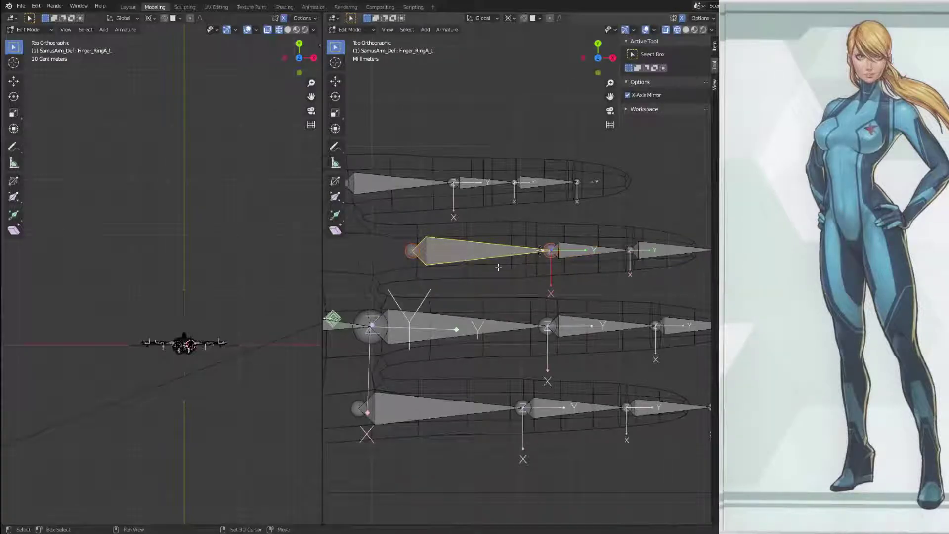
key(g)
key(x)
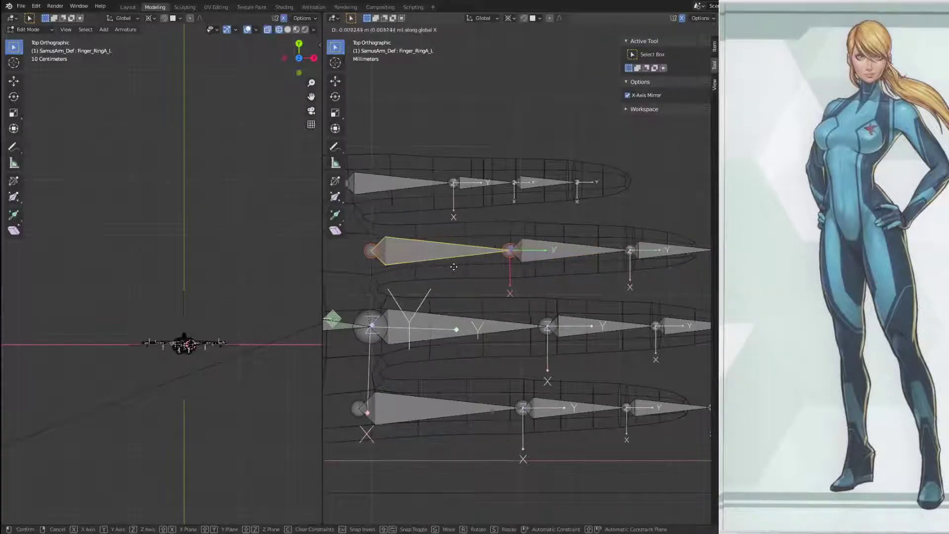
click(596, 262)
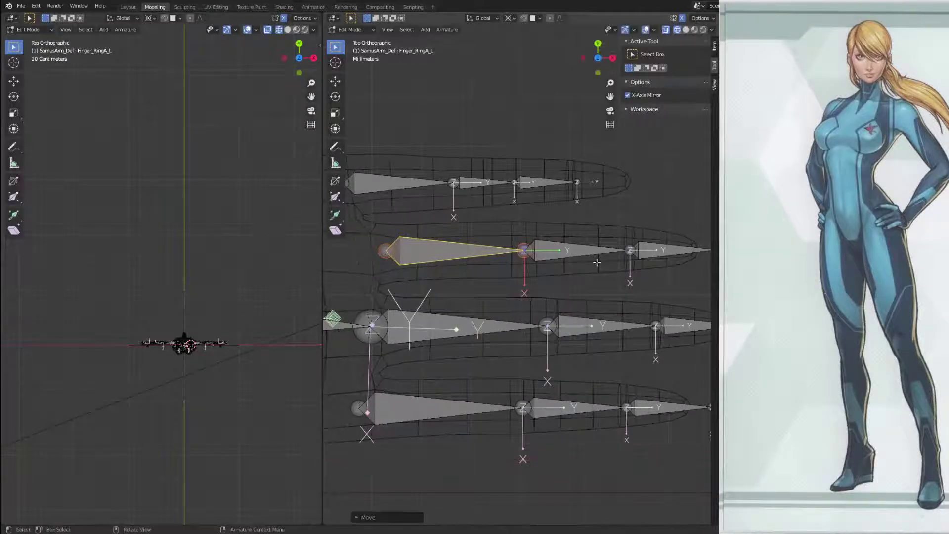
Step: Move the tip of Finger_RingC_L back about 0.003 m along X to the end of the ring finger mesh
shift+middle_drag(632, 262, 582, 260)
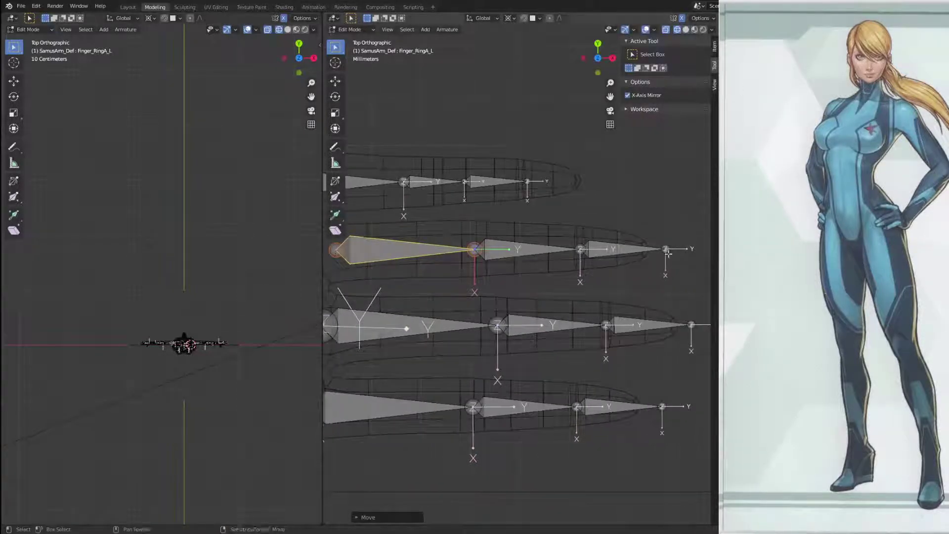
click(666, 255)
key(g)
key(x)
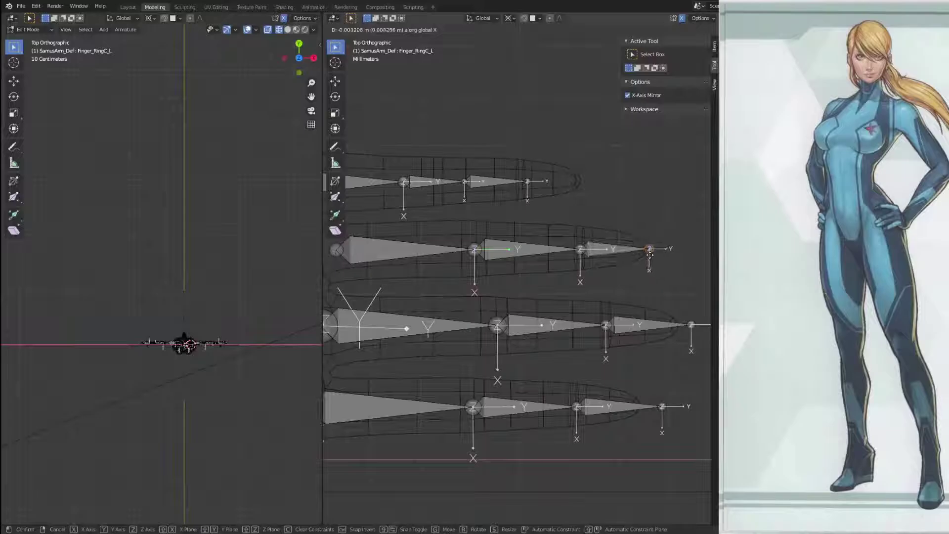
click(649, 272)
Step: Move the tip of Finger_MiddleC_L back along X to the end of the middle finger mesh
shift+middle_drag(648, 272, 544, 232)
click(594, 288)
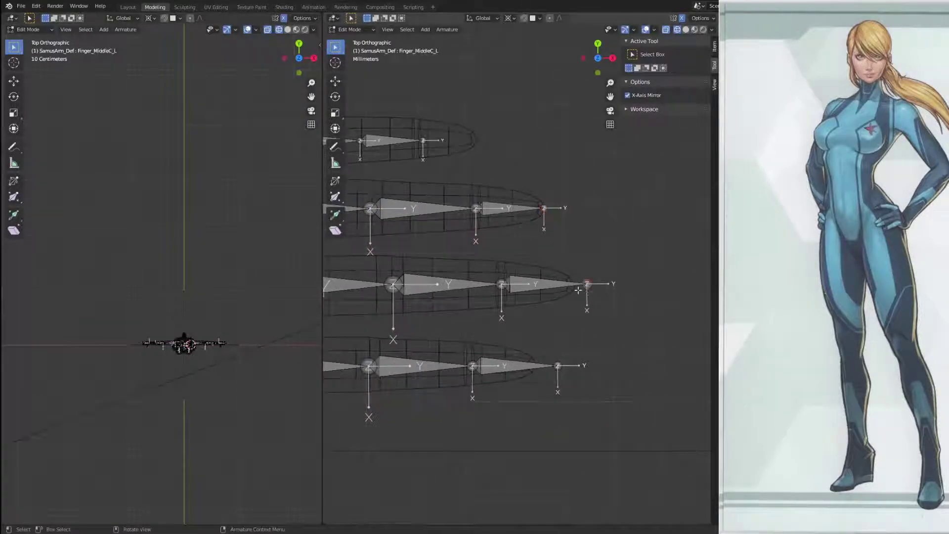
key(g)
key(x)
click(564, 291)
Step: Move the tip of Finger_IndexC_L back along X to the end of the index finger mesh
shift+middle_drag(564, 291, 595, 273)
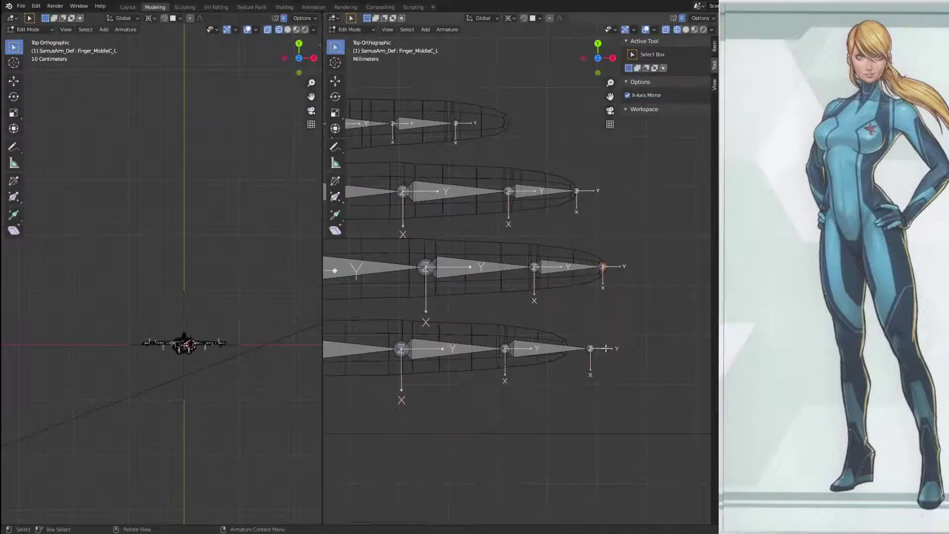
click(582, 366)
key(g)
key(x)
click(560, 366)
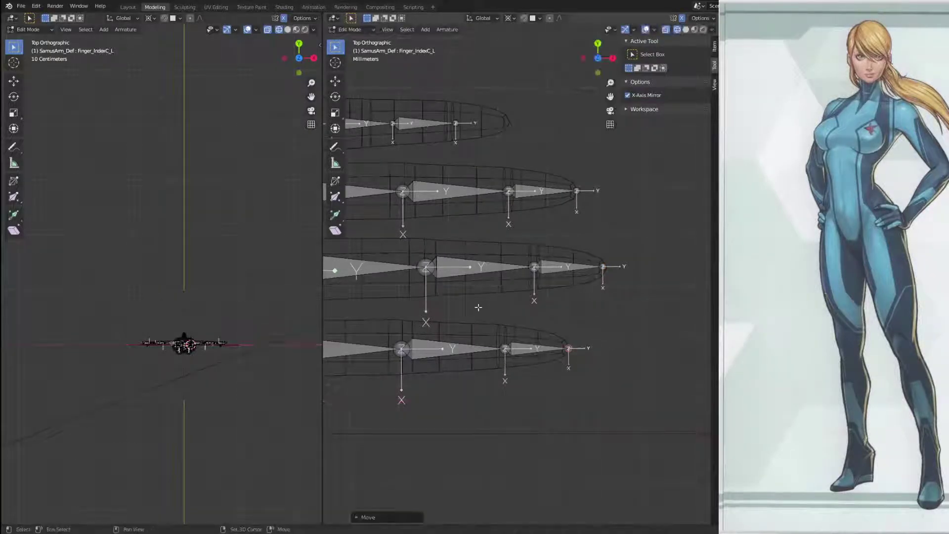
Step: Move the base joint of Finger_RingA_L back about 0.0045 m along X to the base of the ring finger
shift+middle_drag(441, 306, 602, 304)
shift+middle_drag(493, 303, 500, 380)
click(430, 275)
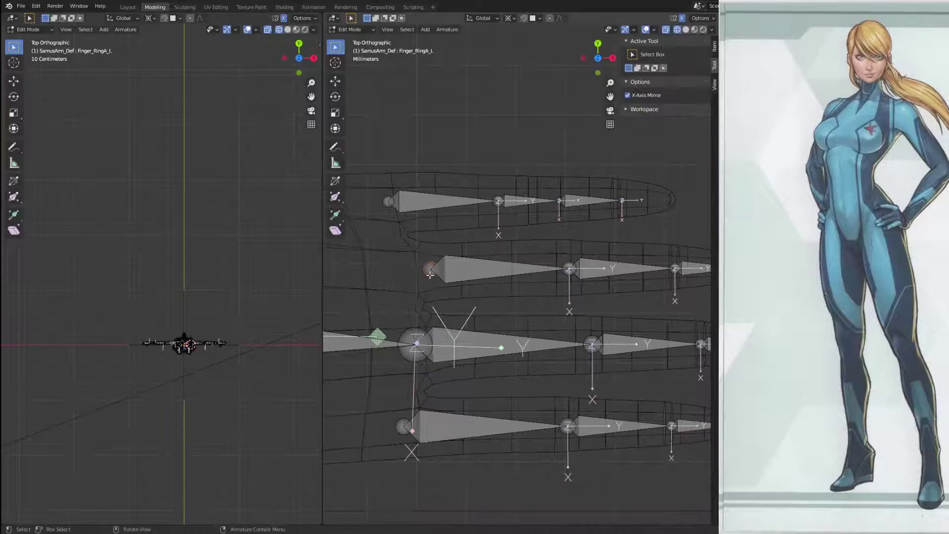
key(g)
key(x)
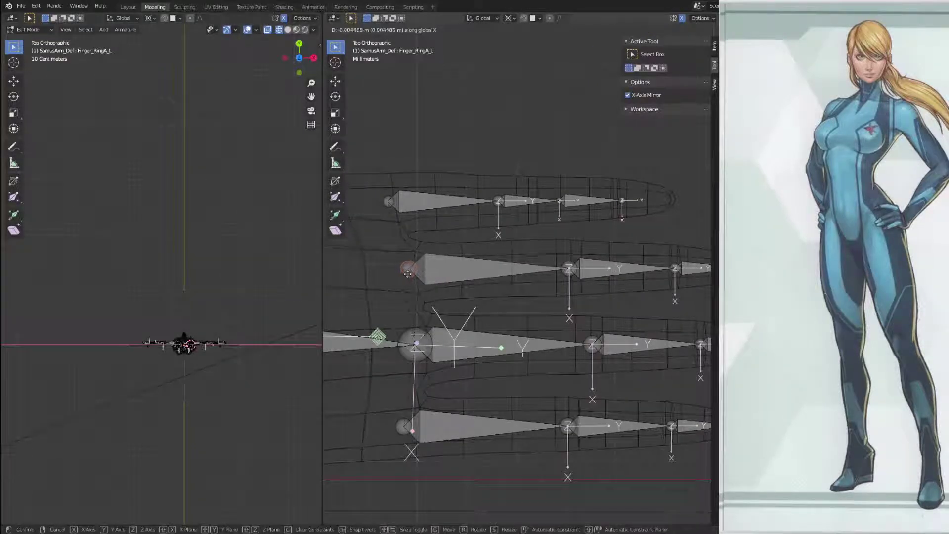
click(407, 274)
Step: Select the three left pinky finger bones and move them about 0.011 m towards the fingertip, centred in the finger mesh
shift+middle_drag(407, 273, 319, 273)
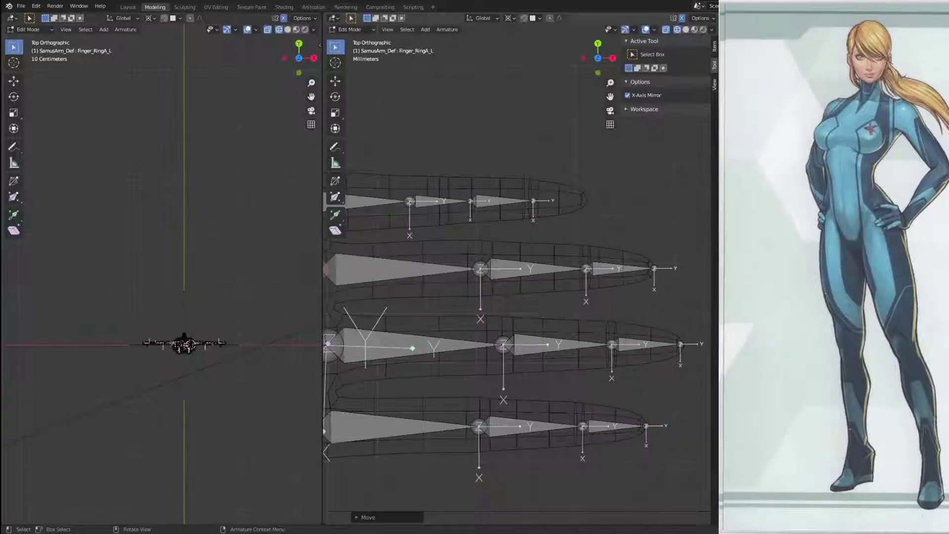
shift+middle_drag(476, 261, 497, 301)
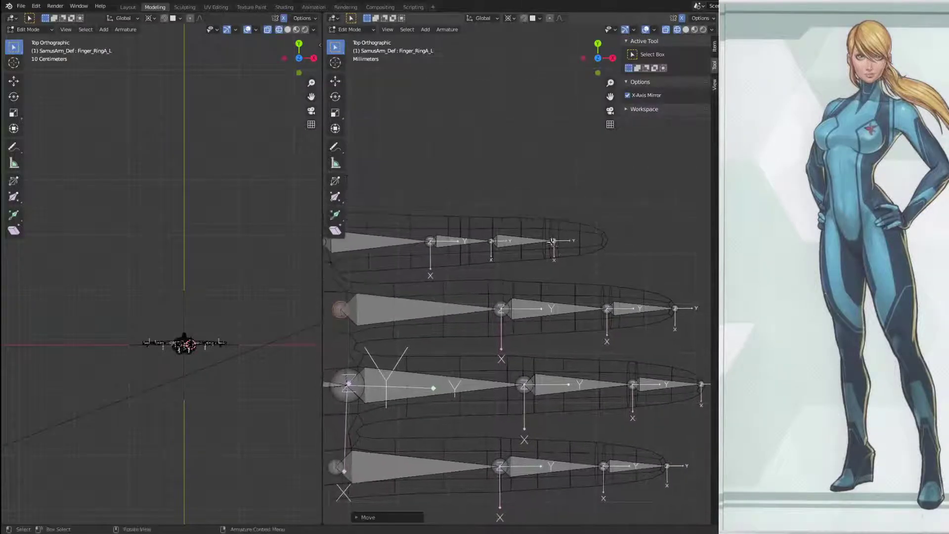
click(539, 241)
shift+middle_drag(433, 232, 459, 238)
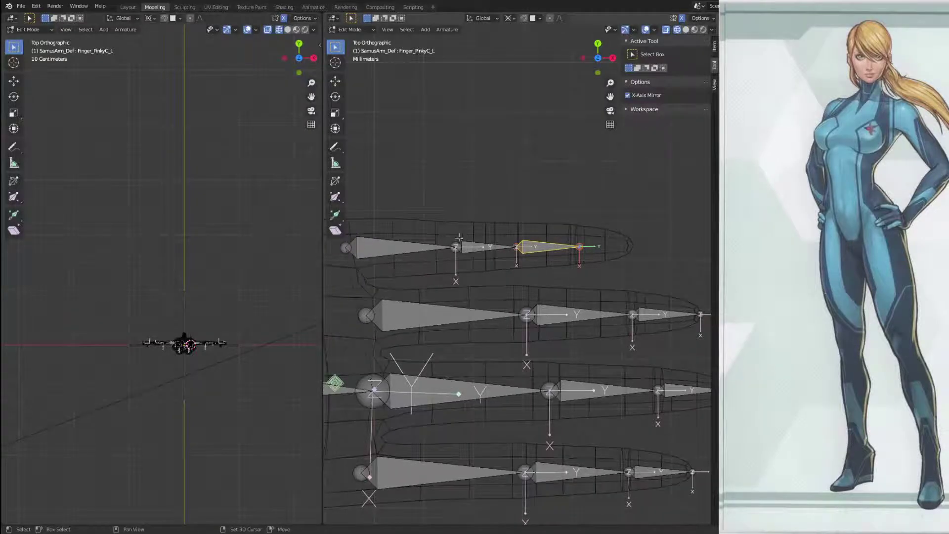
shift+click(484, 251)
shift+click(407, 251)
key(g)
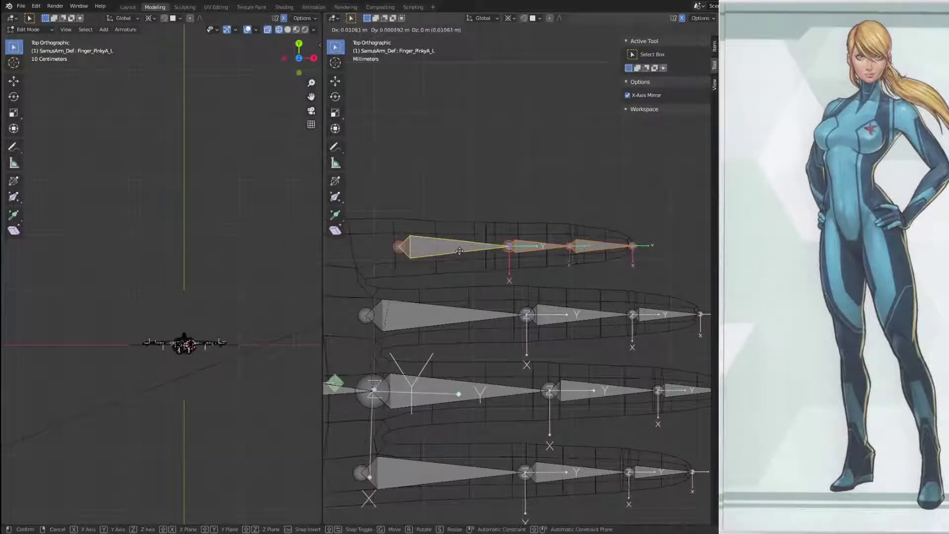
click(462, 252)
Step: Move the Finger_PinkyA_L bone back towards the palm to align its end with the pinky knuckle loops
shift+middle_drag(460, 253, 510, 253)
key(g)
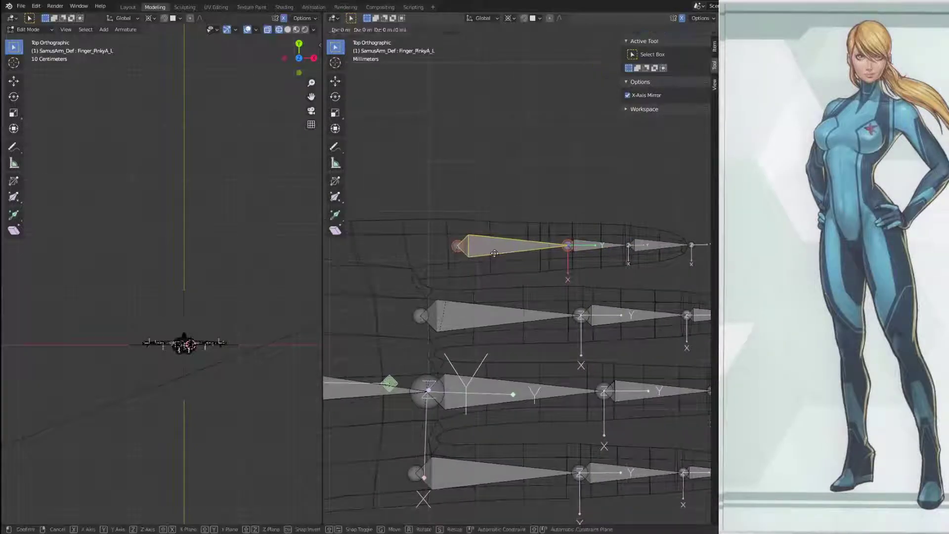
click(467, 253)
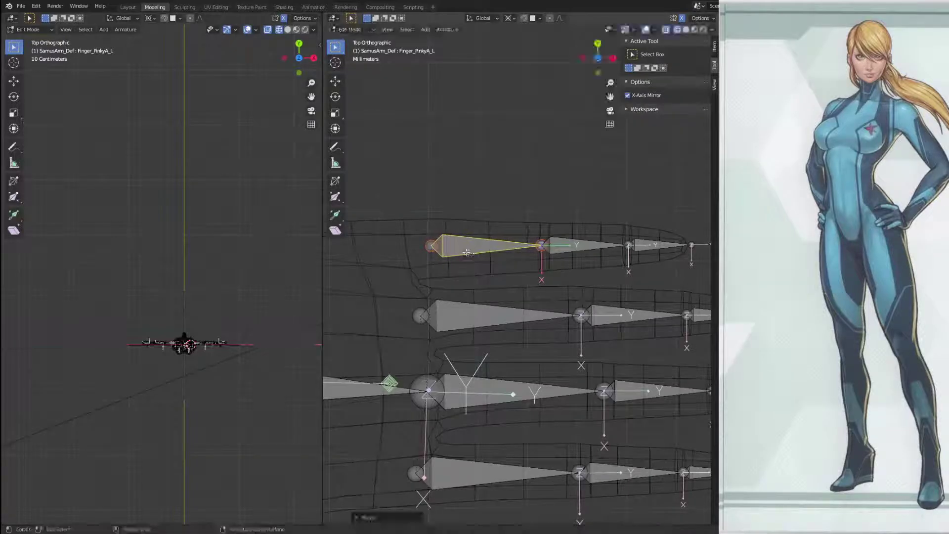
Step: Move the base joint of Finger_PinkyA_L back along X towards the palm, to the base of the pinky
click(431, 246)
key(g)
key(x)
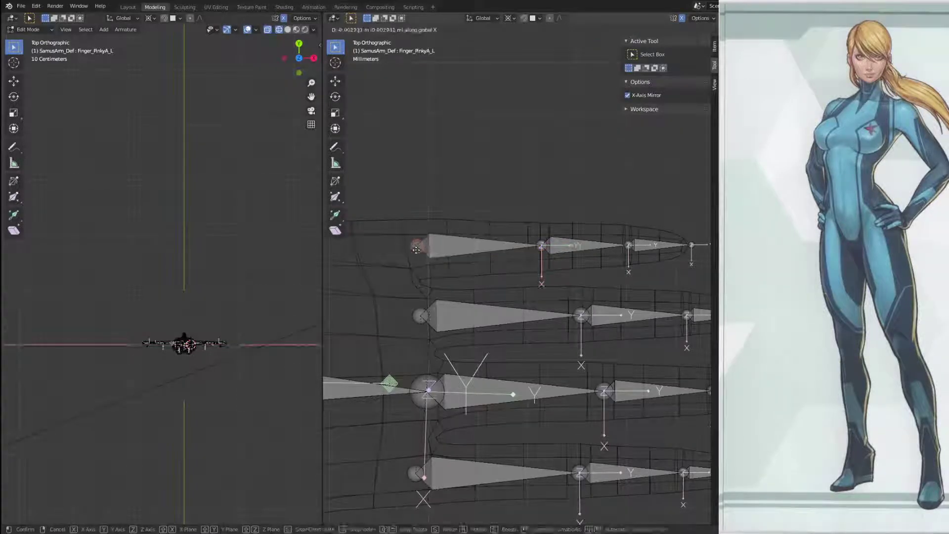
click(407, 250)
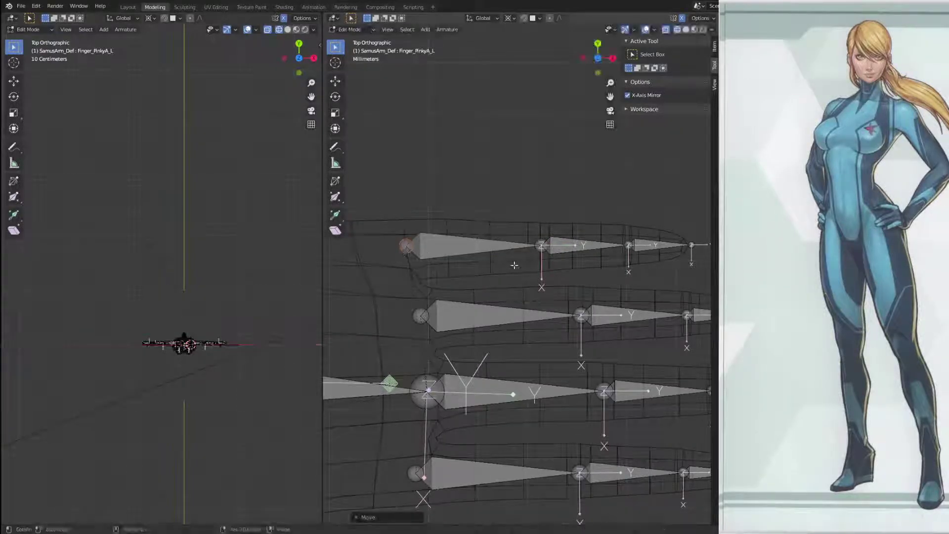
Step: Move the joint between the first and second left thumb bones slightly towards the thumb mesh in top view
shift+middle_drag(617, 264, 536, 271)
scroll(536, 271, up, 3)
shift+middle_drag(610, 298, 587, 209)
scroll(554, 299, down, 4)
shift+middle_drag(538, 291, 710, 317)
shift+middle_drag(426, 255, 515, 178)
scroll(535, 257, down, 4)
scroll(501, 272, up, 5)
shift+middle_drag(501, 272, 523, 295)
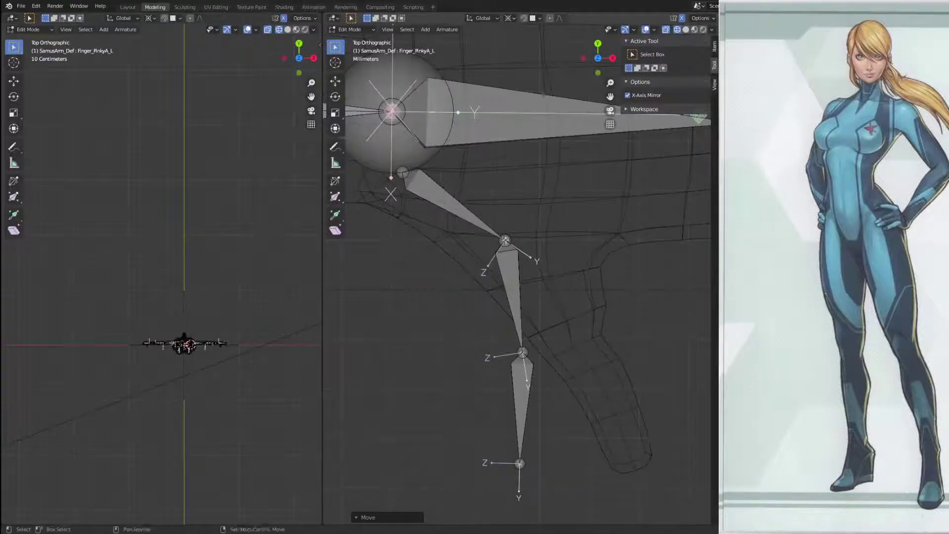
click(505, 241)
key(g)
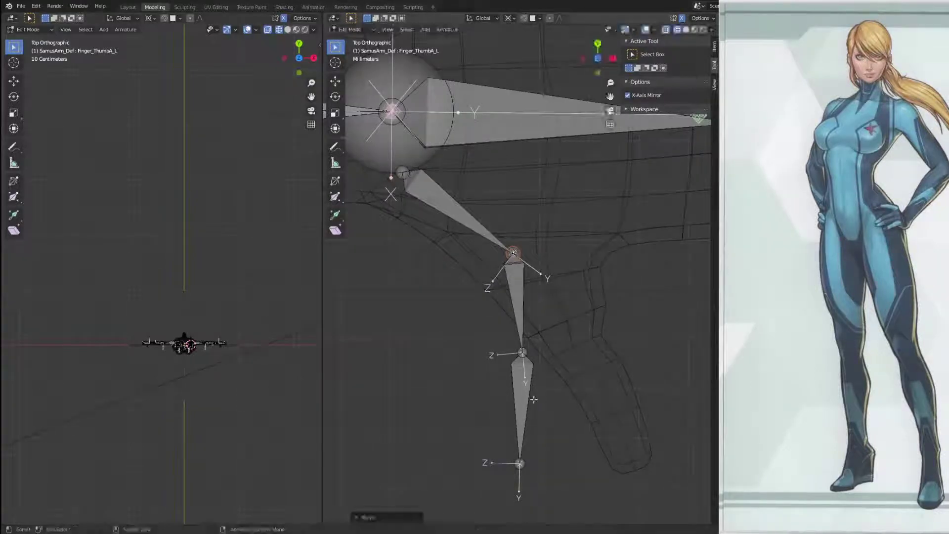
Step: Move the last left thumb bone onto the thumb's knuckle loops and place its tip at the end of the thumb mesh
click(534, 399)
key(g)
click(577, 401)
click(579, 467)
key(g)
click(637, 474)
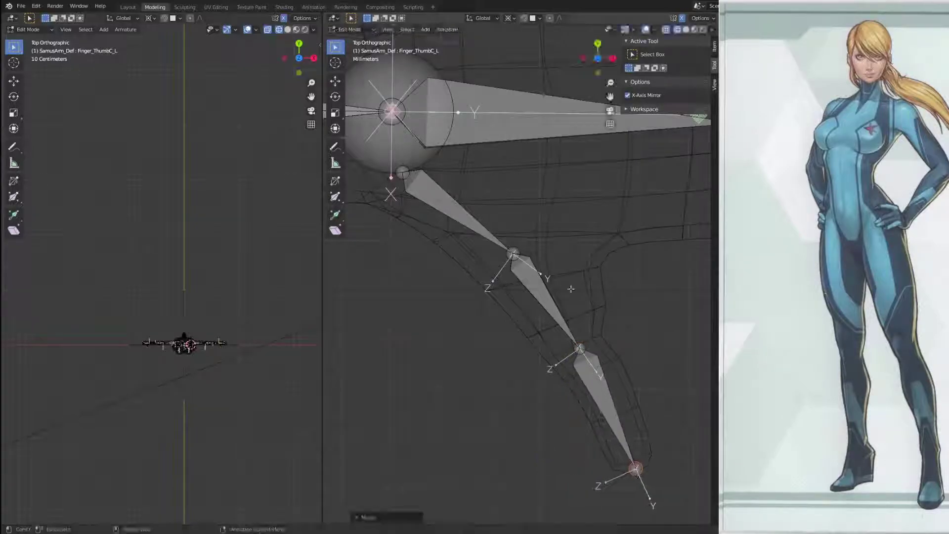
Step: Nudge the joint between the first and second left thumb bones further into the centre of the thumb mesh
click(519, 256)
key(g)
click(525, 253)
scroll(574, 273, down, 5)
shift+middle_drag(355, 276, 579, 298)
scroll(525, 280, down, 5)
scroll(563, 277, up, 5)
shift+middle_drag(526, 281, 486, 326)
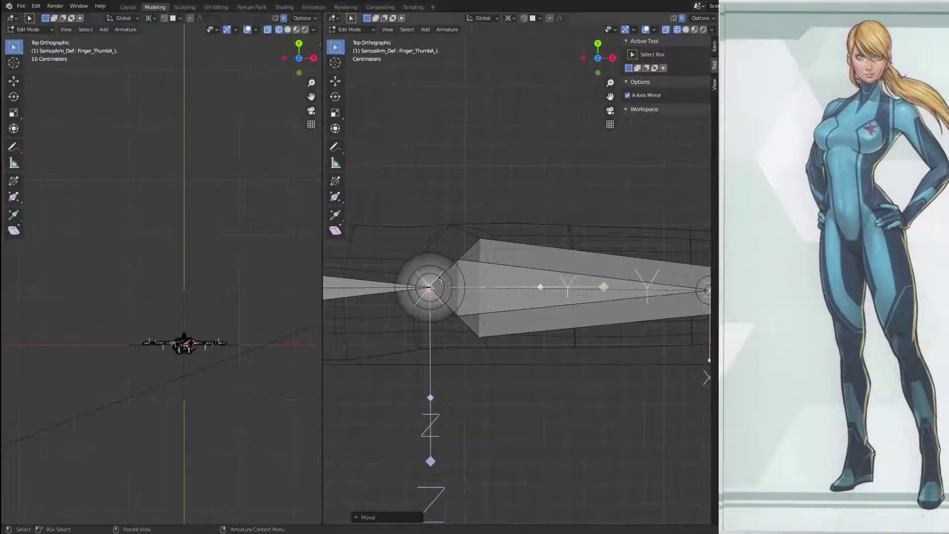
Step: Move the left elbow joint of the armature along X towards the hand
click(429, 287)
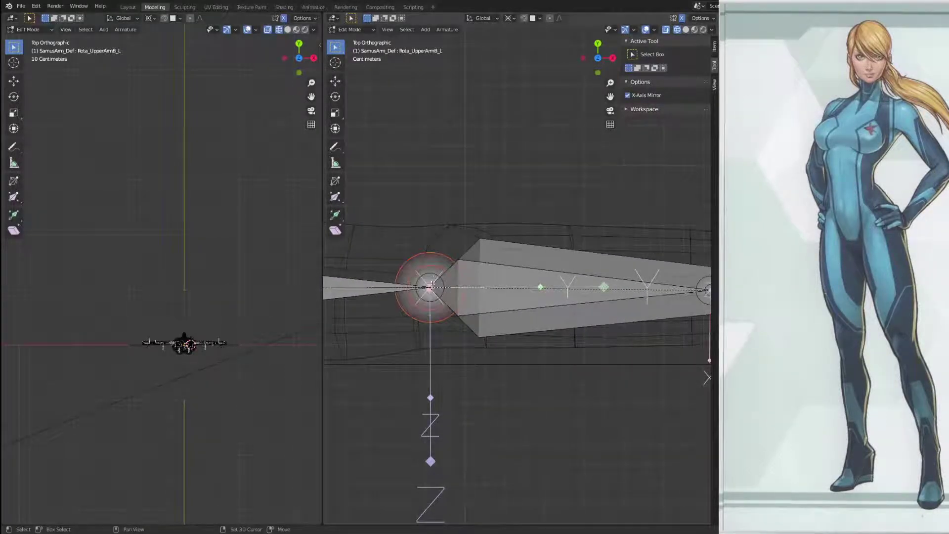
key(g)
key(x)
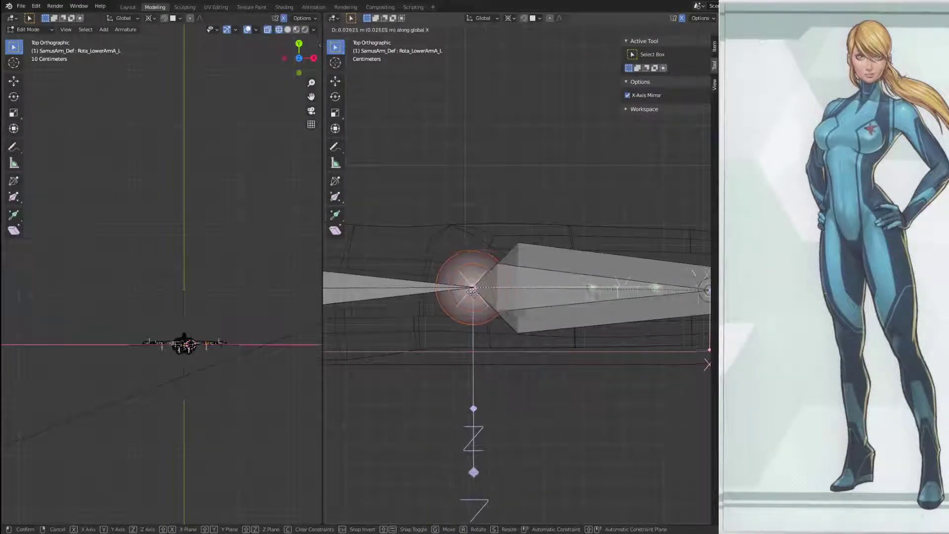
click(489, 294)
Step: Switch to editing the SamusBase_Body mesh and add an edge loop on each side of the left elbow
middle_drag(489, 294, 514, 253)
key(Tab)
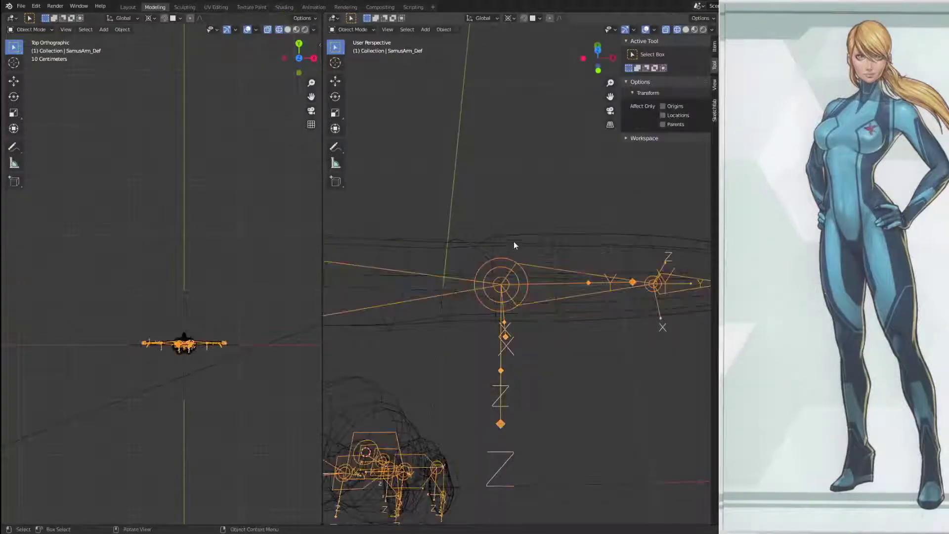
key(Tab)
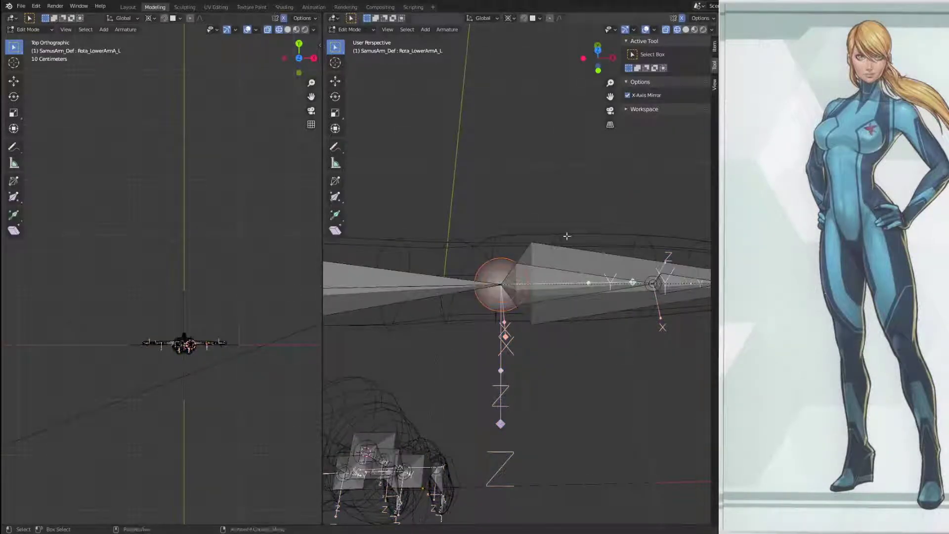
key(Tab)
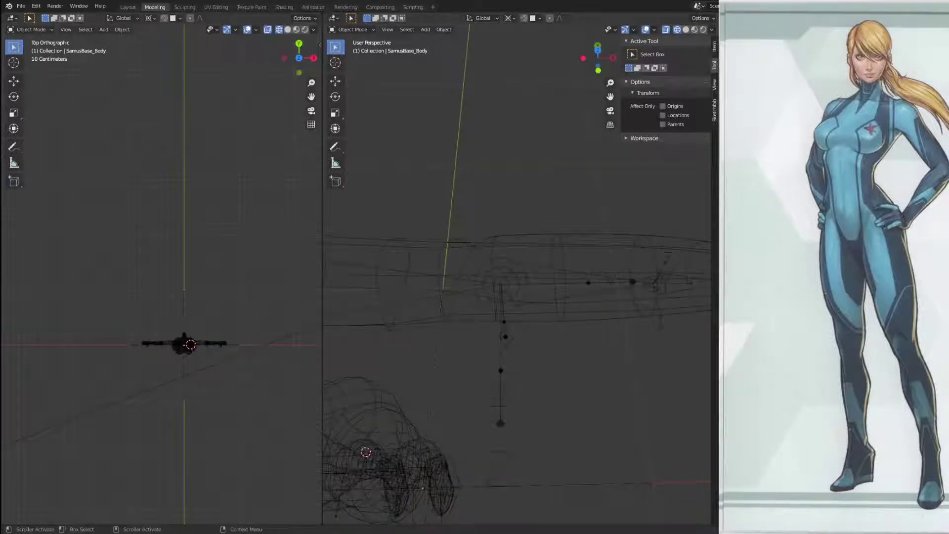
key(Tab)
mouse_move(501, 259)
middle_down()
mouse_move(494, 267)
mouse_move(493, 236)
mouse_move(516, 247)
middle_up()
key(ctrl+r)
click(515, 244)
click(514, 244)
key(ctrl+r)
click(417, 249)
click(417, 250)
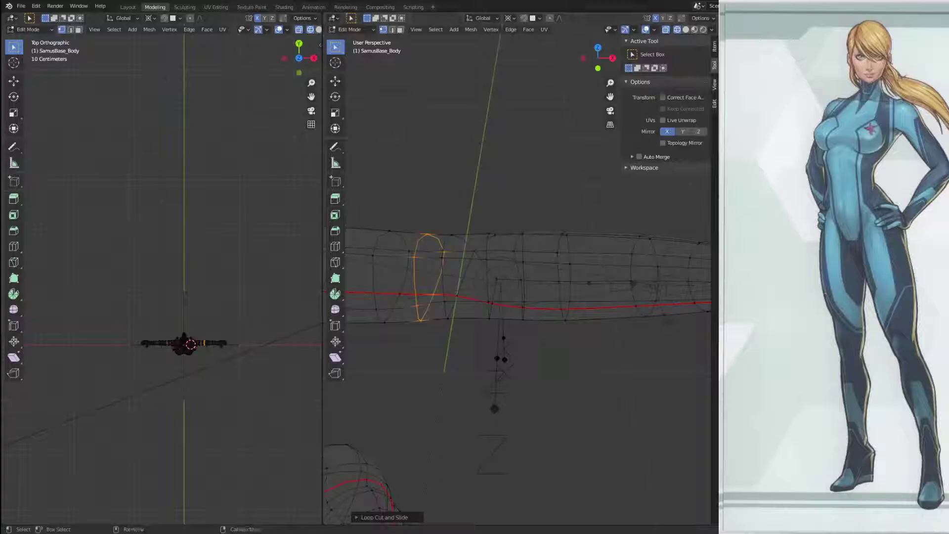
Step: Add matching edge loops around the right elbow of the body mesh
key(Tab)
scroll(471, 278, down, 4)
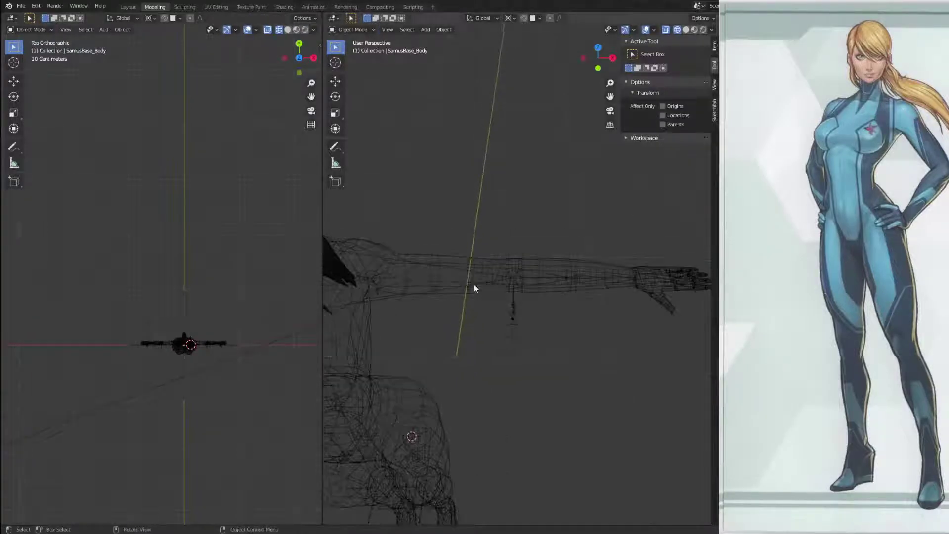
middle_drag(443, 307, 483, 312)
key(Tab)
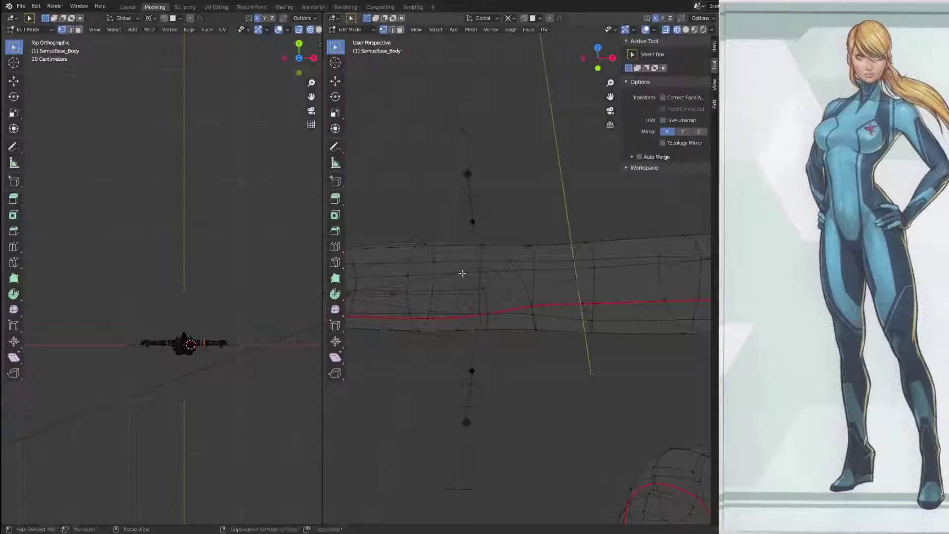
click(462, 273)
right_click(464, 275)
key(ctrl+r)
middle_drag(556, 277, 495, 298)
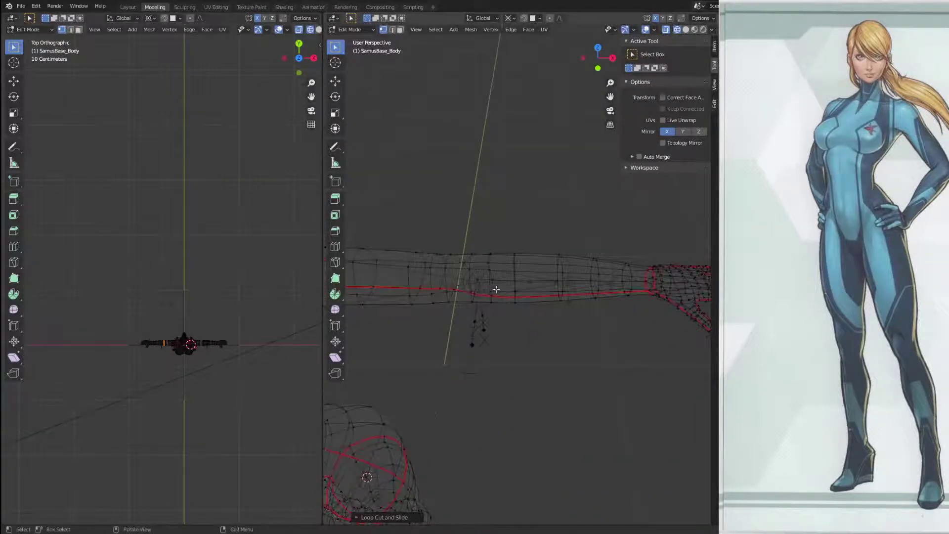
Step: Return to editing the armature and shift the left elbow joint slightly back along X onto the elbow's edge loops in top view
key(Tab)
click(500, 280)
key(Tab)
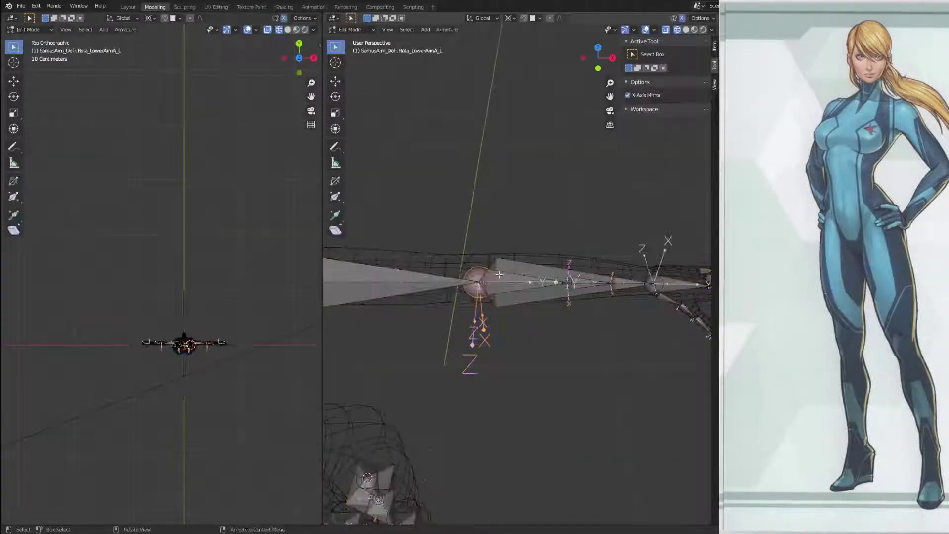
key(KP_7)
scroll(499, 286, up, 4)
shift+middle_drag(459, 292, 527, 306)
key(g)
key(x)
click(506, 304)
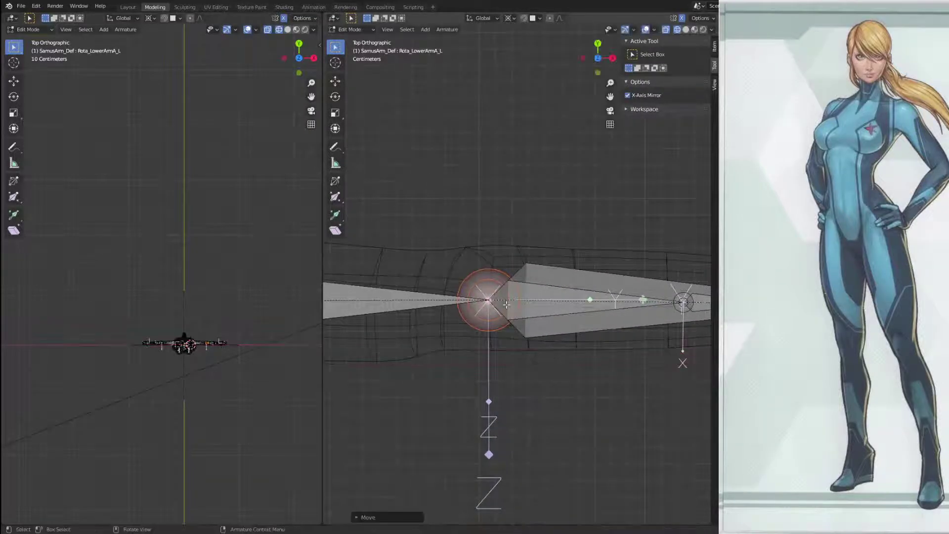
Step: Examine the bone placement along both arms and shoulders against the body mesh
scroll(502, 301, down, 4)
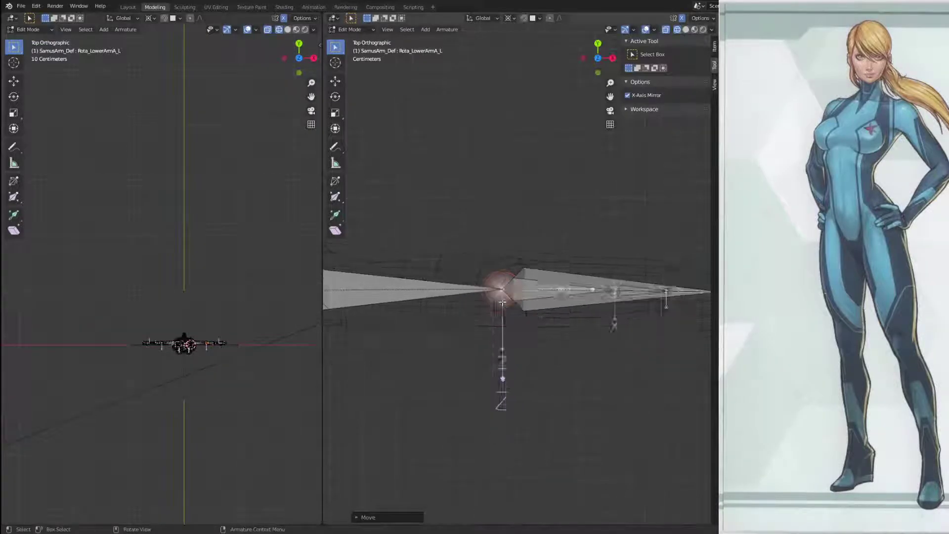
shift+middle_drag(406, 336, 610, 339)
shift+middle_drag(426, 297, 655, 300)
shift+middle_drag(326, 299, 487, 304)
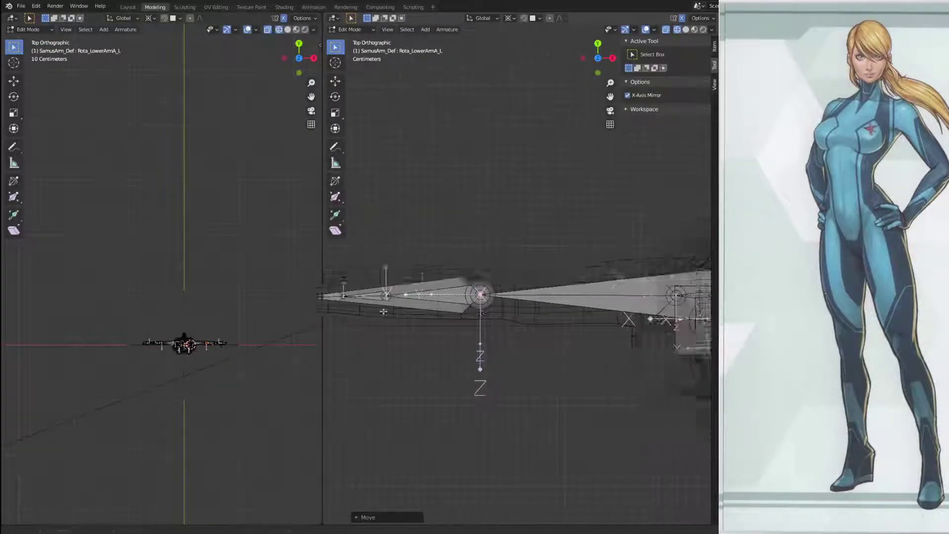
shift+middle_drag(695, 284, 432, 278)
shift+middle_drag(677, 319, 437, 306)
scroll(535, 309, up, 3)
middle_drag(493, 318, 492, 339)
scroll(477, 273, down, 5)
scroll(491, 340, up, 5)
shift+middle_drag(428, 311, 515, 304)
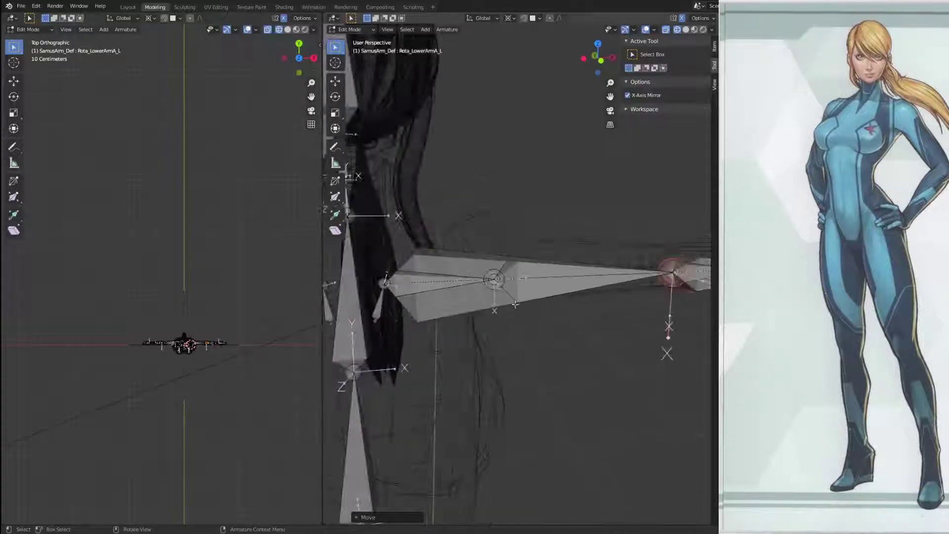
click(439, 283)
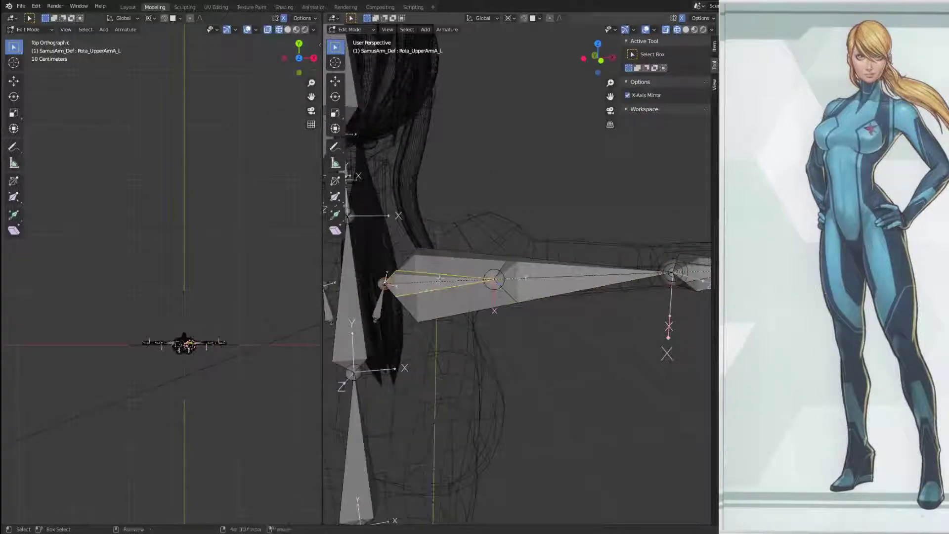
click(485, 260)
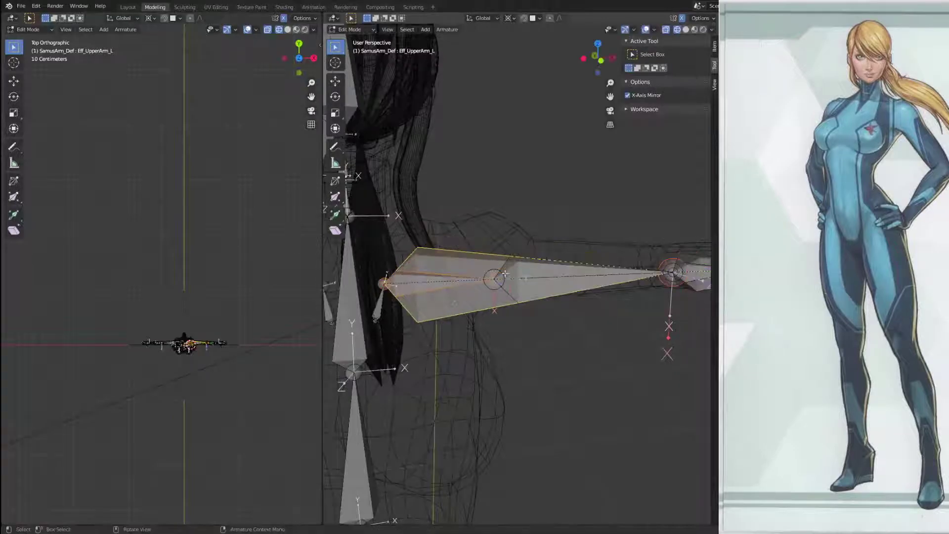
click(492, 269)
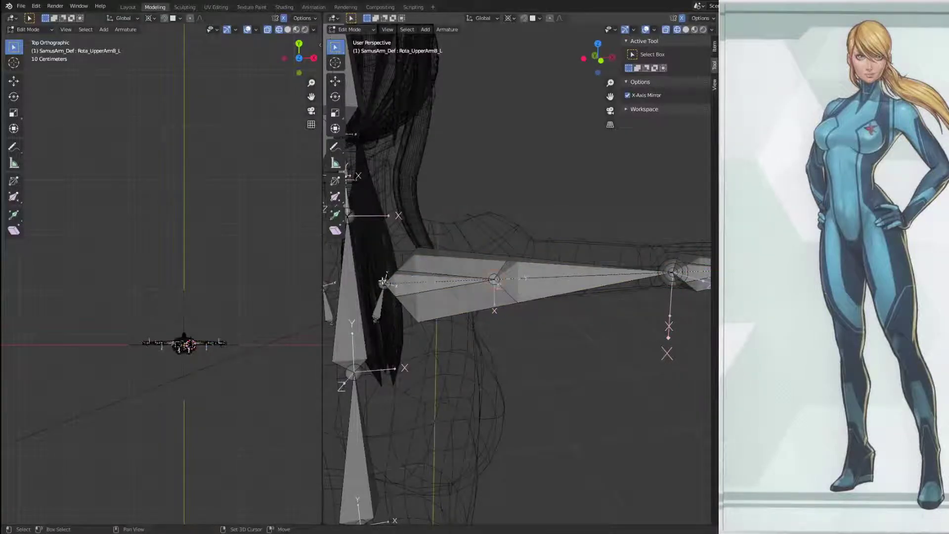
click(443, 246)
key(h)
key(g)
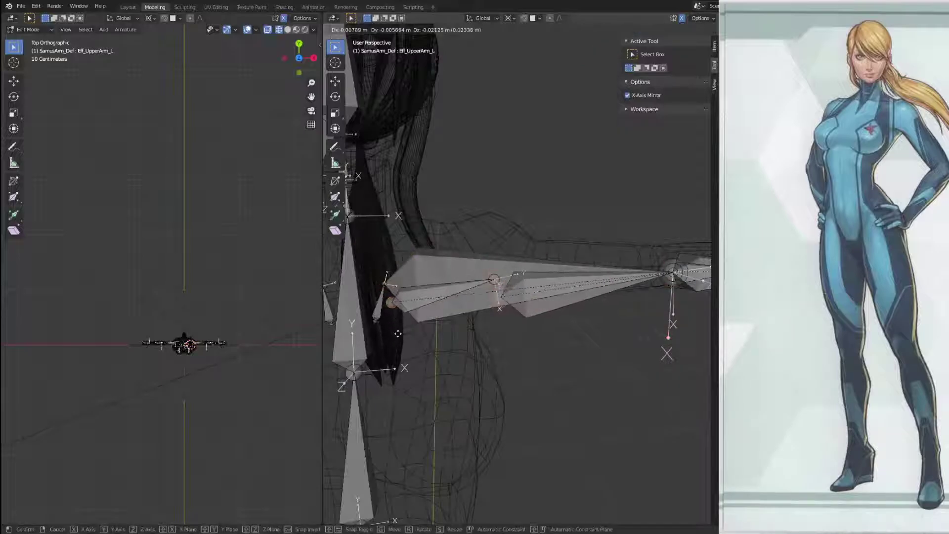
right_click(396, 345)
scroll(385, 318, up, 4)
scroll(385, 319, down, 6)
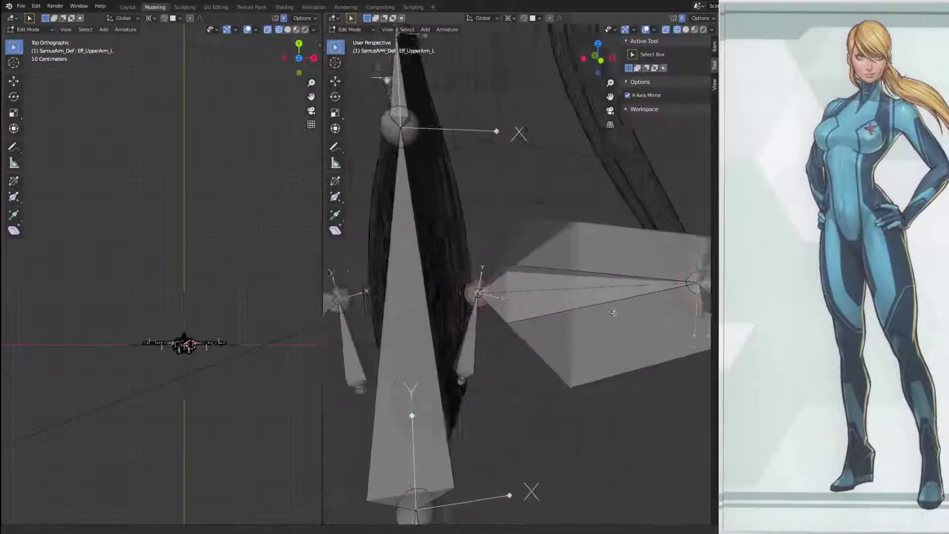
scroll(574, 337, down, 4)
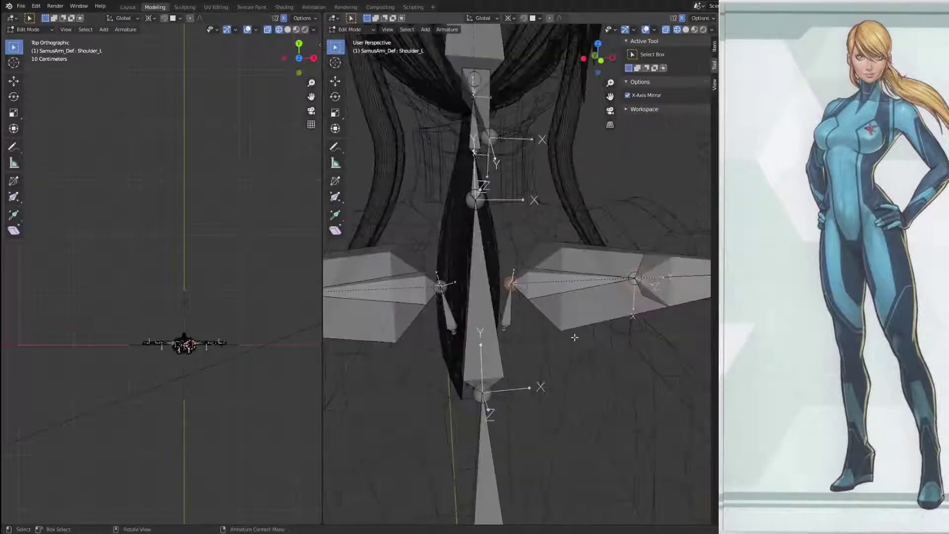
Step: Move the left shoulder joint and the upper arm's middle twist joint together outward along X by about 0.1 m in front view
key(KP_1)
shift+middle_drag(575, 337, 428, 342)
key(g)
key(x)
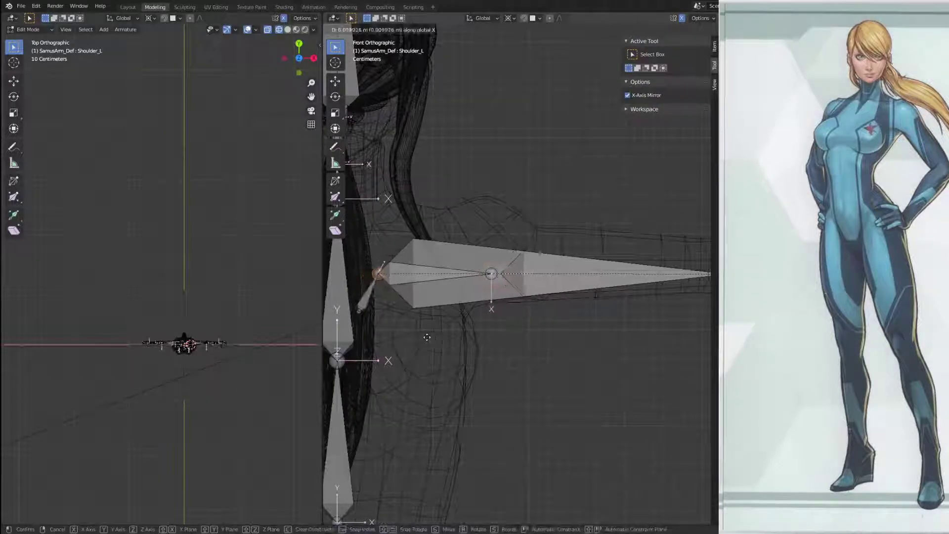
right_click(438, 335)
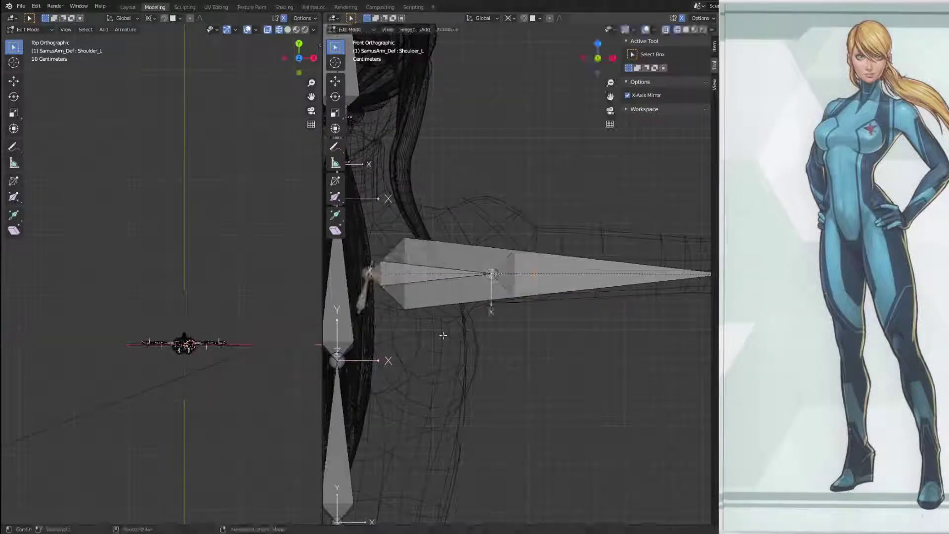
shift+click(493, 269)
key(g)
key(x)
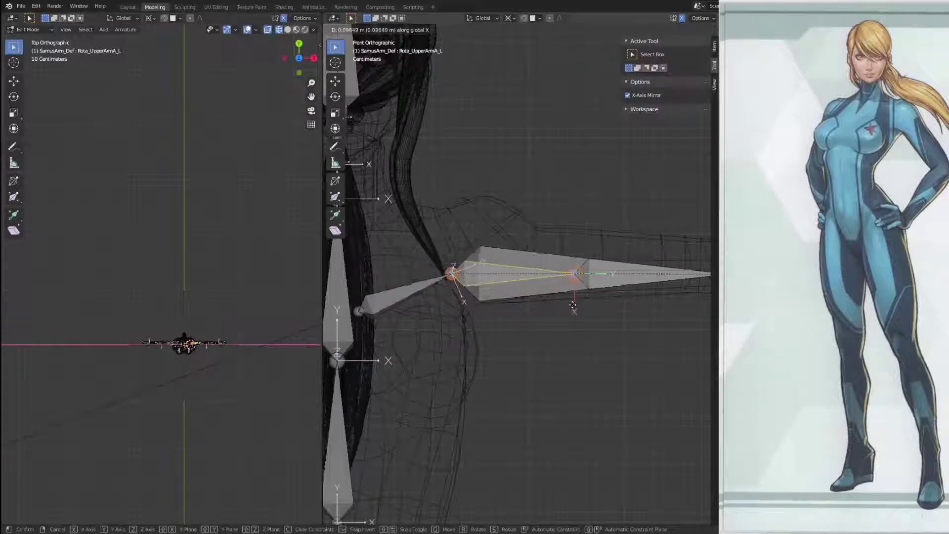
click(578, 304)
Step: Select the left arm joints from the shoulder to the forearm and raise them to the centre of the arm mesh in front view
shift+middle_drag(579, 388, 660, 382)
scroll(608, 370, up, 2)
shift+middle_drag(575, 276, 470, 275)
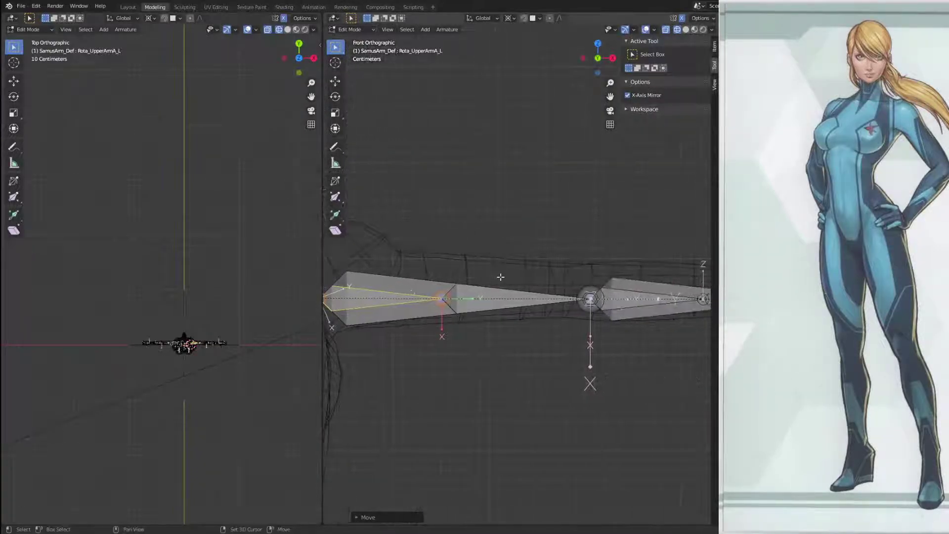
scroll(501, 277, down, 2)
shift+middle_drag(524, 313, 461, 347)
scroll(412, 332, down, 1)
key(a)
key(a)
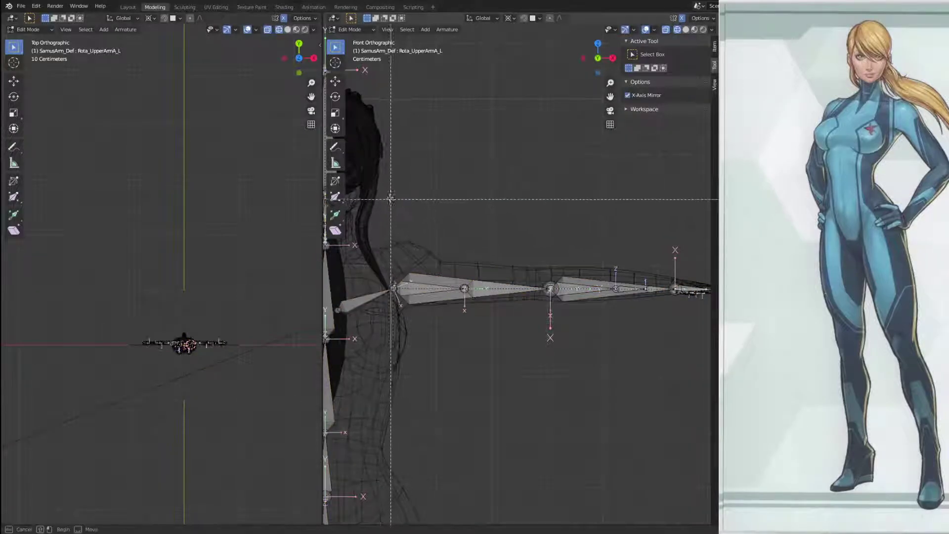
drag(378, 194, 663, 412)
scroll(537, 339, up, 2)
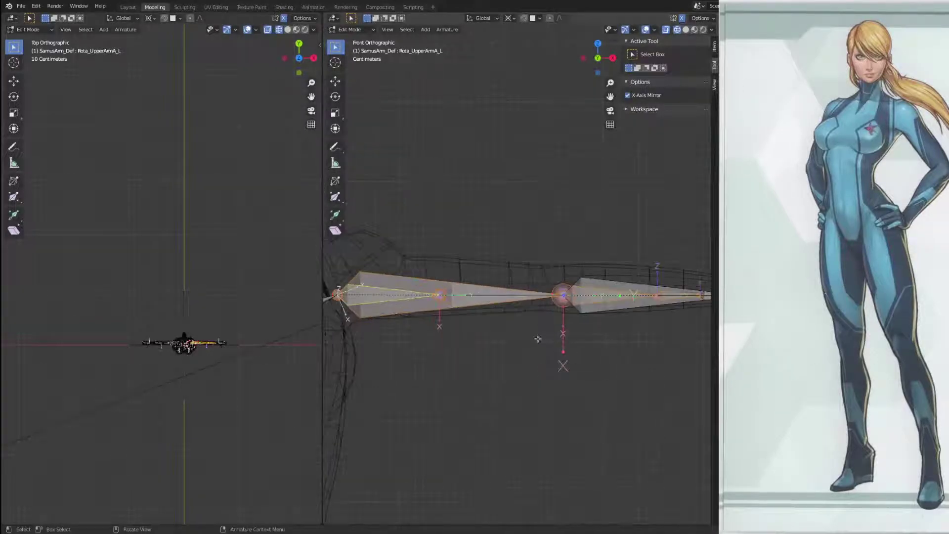
click(485, 315)
Step: Select the left lower arm bone that runs from the elbow to the wrist
scroll(483, 312, up, 3)
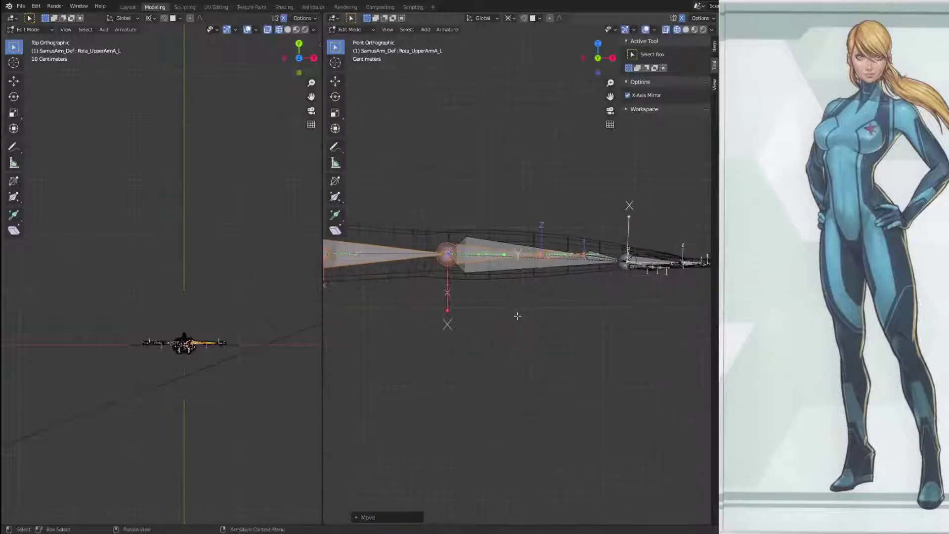
click(542, 261)
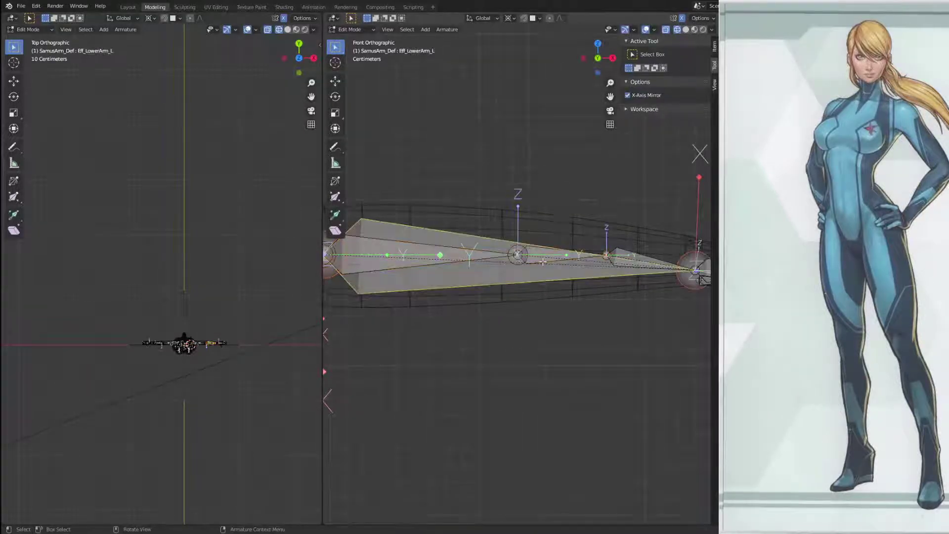
click(544, 262)
key(g)
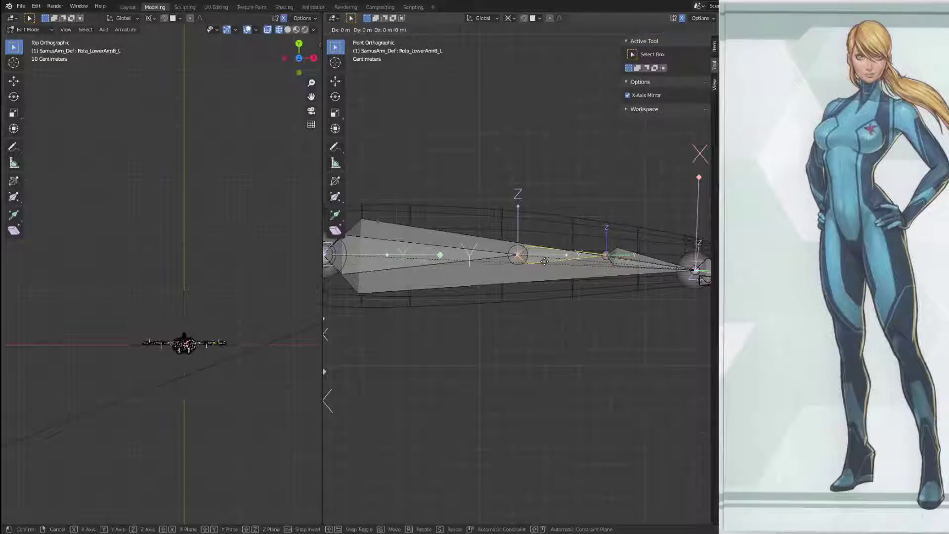
key(z)
key(Escape)
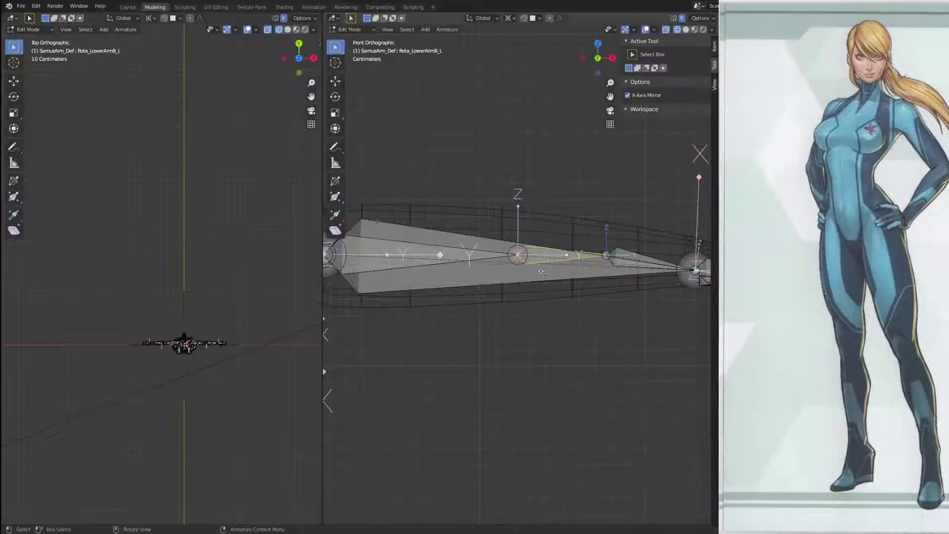
Step: Lower the two twist joints inside the left forearm about 0.007 m along global Z
click(518, 247)
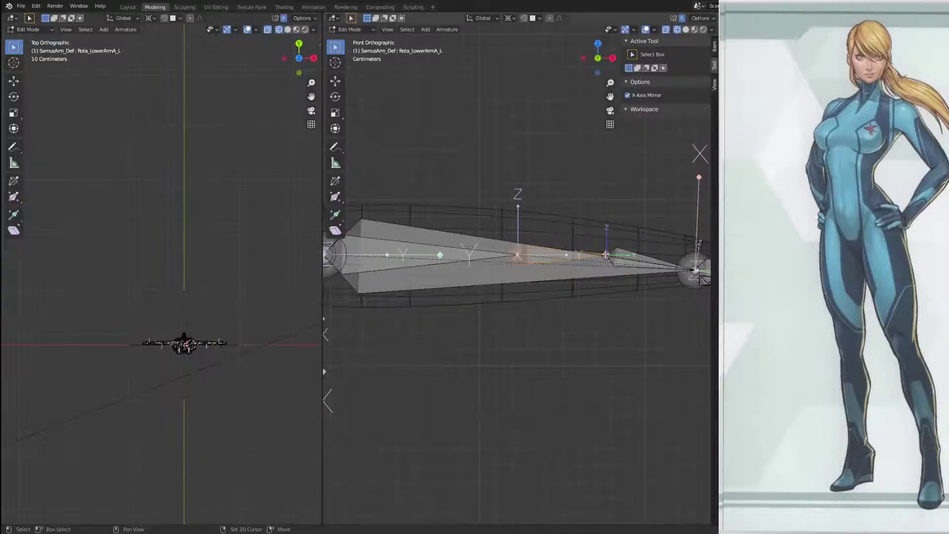
key(g)
key(z)
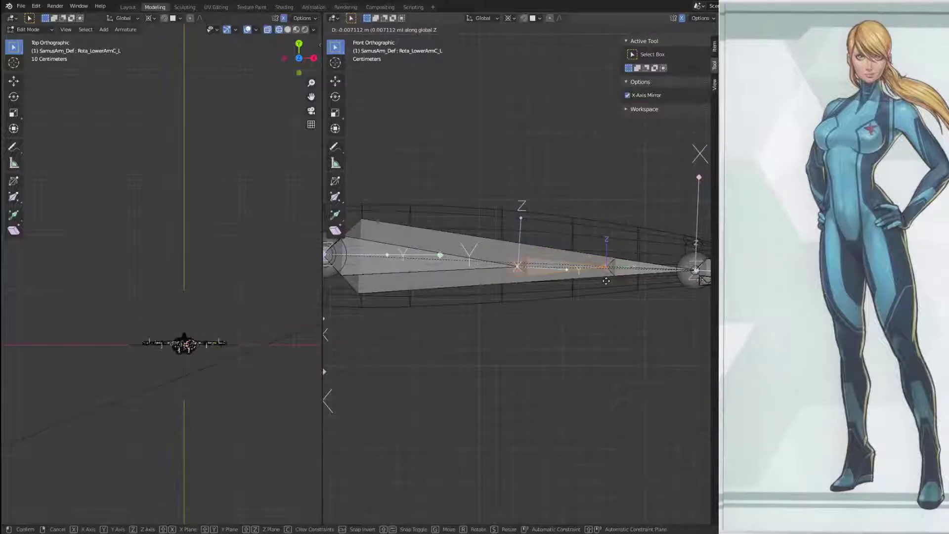
click(606, 280)
Step: Raise the joint between Rota_LowerArmA_L and Rota_LowerArmB_L about 0.0023 m along global Z
scroll(588, 277, up, 2)
shift+middle_drag(519, 258, 518, 289)
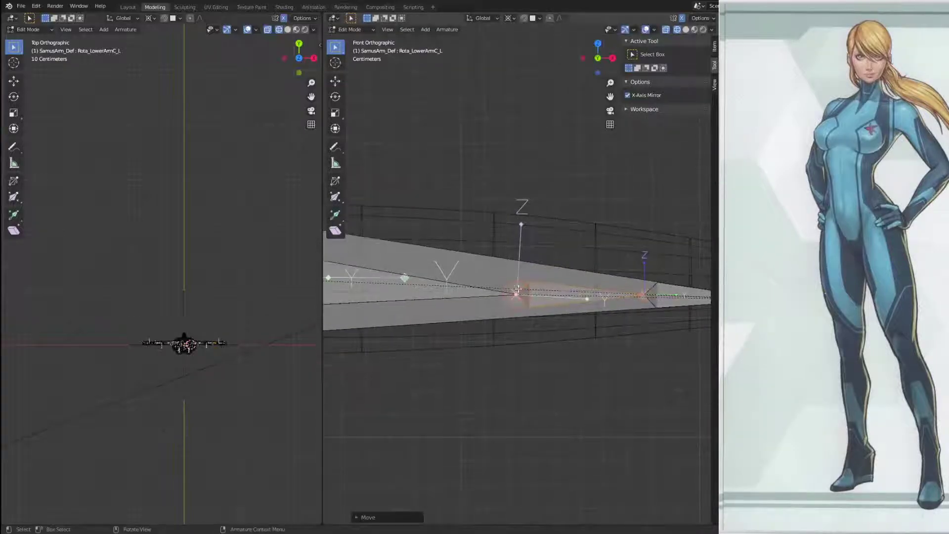
click(518, 281)
scroll(504, 311, up, 4)
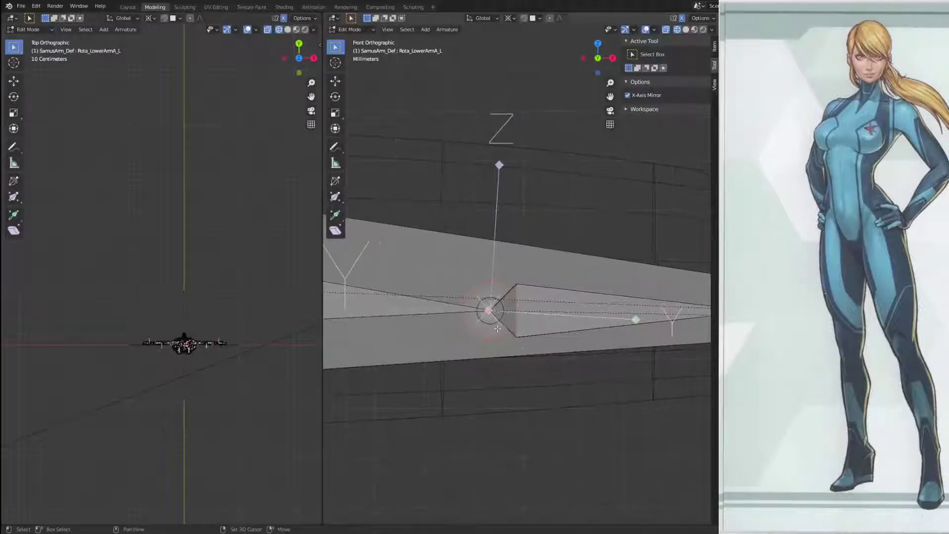
click(493, 306)
shift+click(496, 287)
key(g)
key(z)
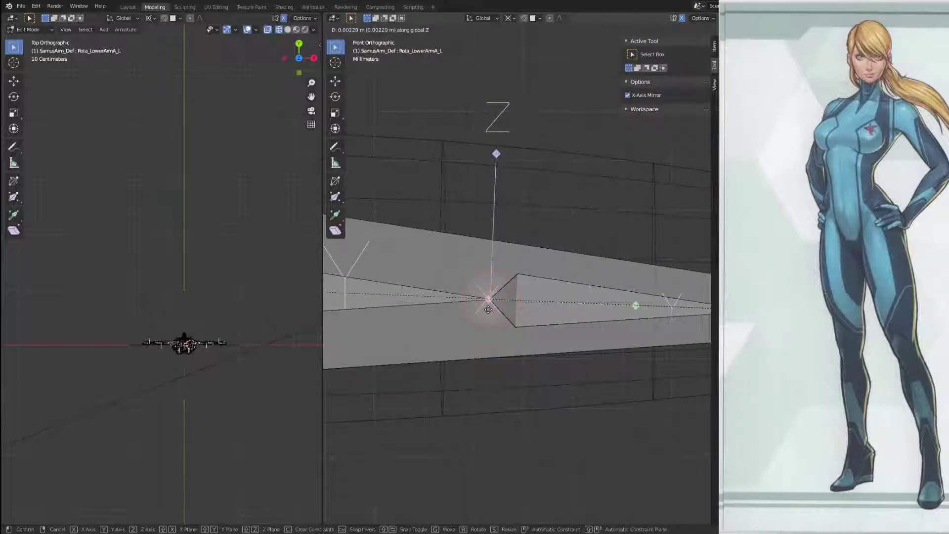
click(488, 310)
scroll(519, 326, down, 4)
shift+middle_drag(544, 341, 705, 347)
shift+middle_drag(518, 316, 646, 325)
shift+middle_drag(581, 321, 338, 305)
shift+middle_drag(689, 345, 493, 341)
shift+middle_drag(611, 347, 540, 348)
scroll(540, 348, up, 2)
click(523, 328)
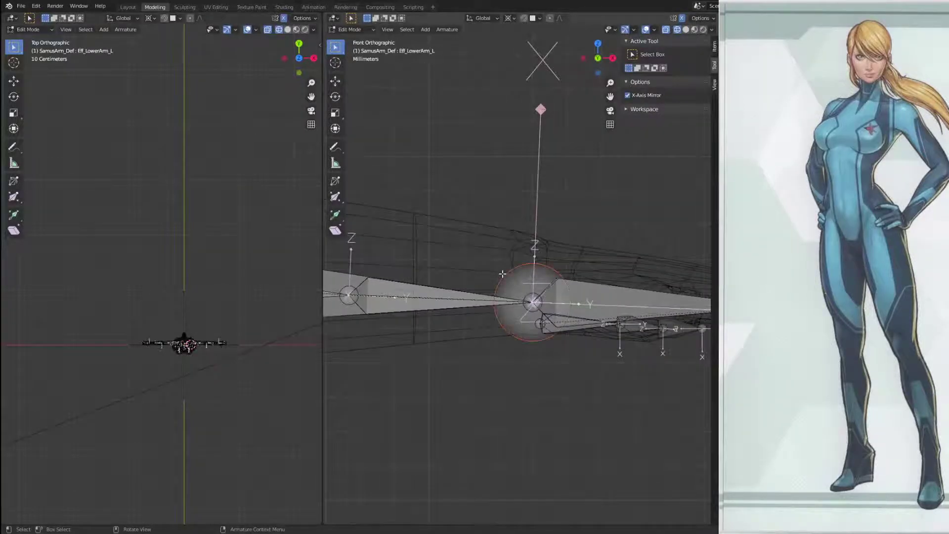
key(g)
key(z)
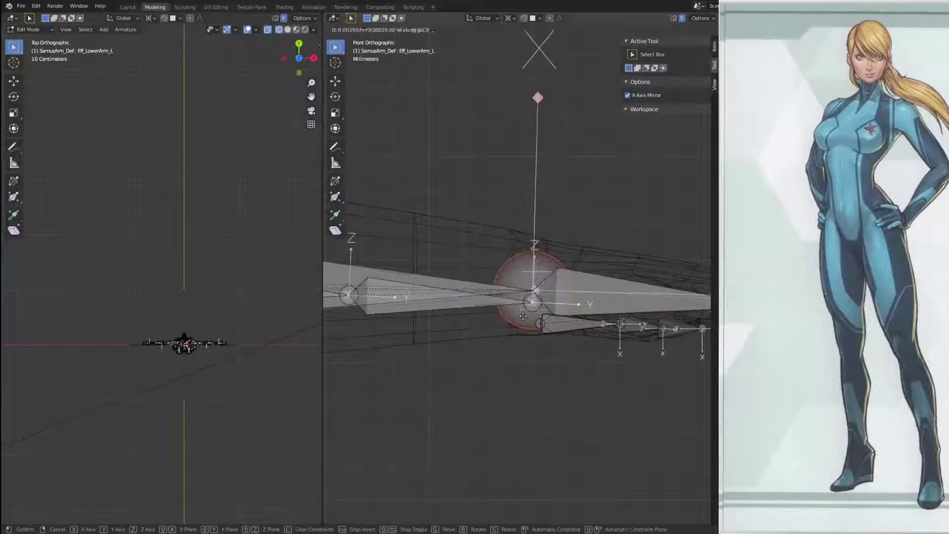
right_click(523, 314)
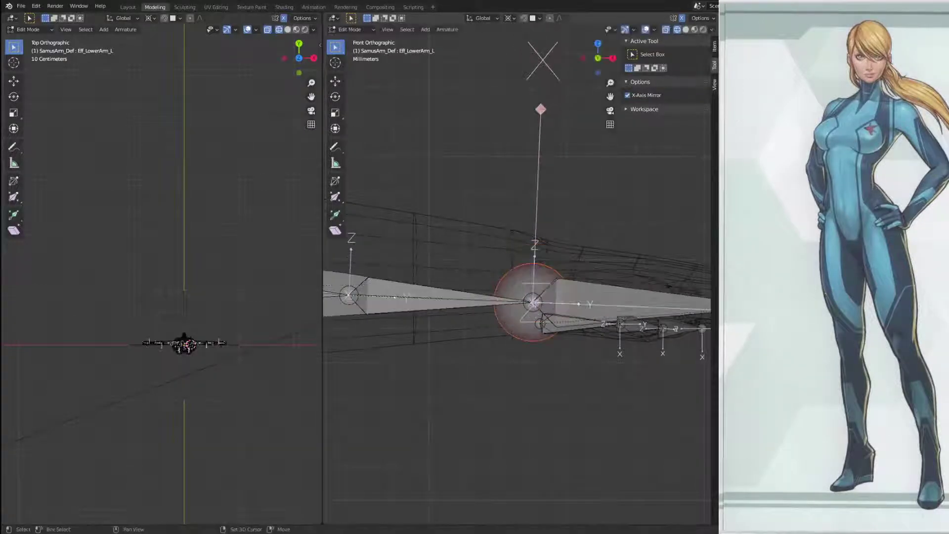
Step: Raise the left wrist joint slightly along global Z, together with the bone ends that meet there
click(531, 296)
key(g)
key(z)
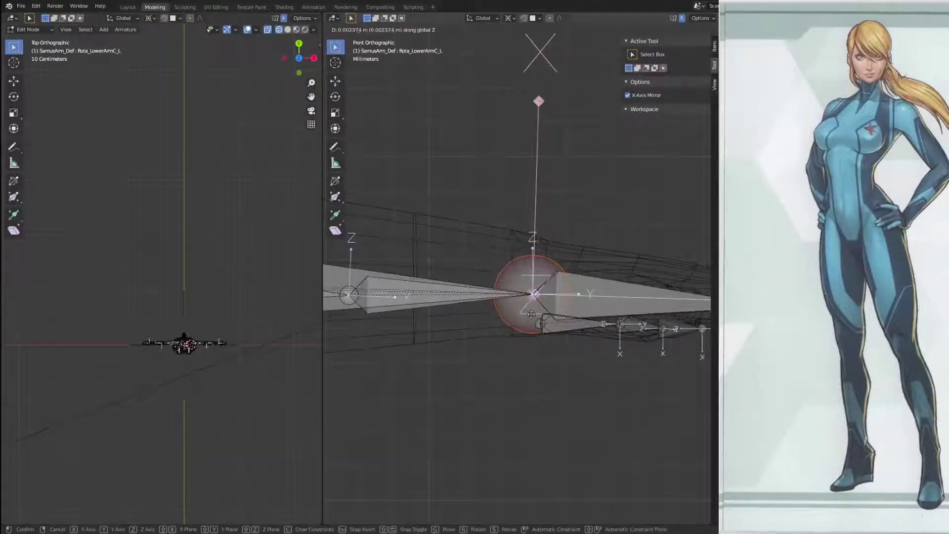
click(531, 308)
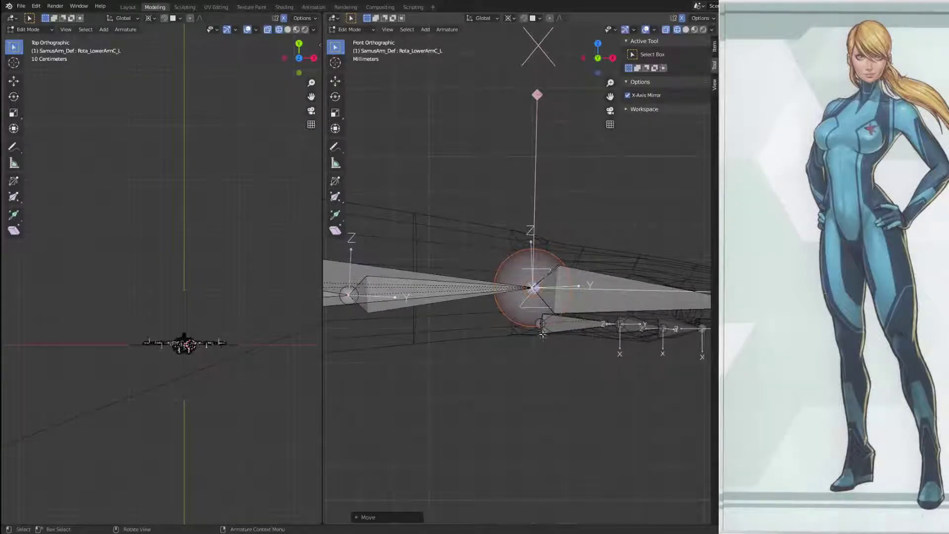
Step: Select the whole left thumb bone chain and raise it along global Z to follow the wrist
ctrl+scroll(536, 325, up, 5)
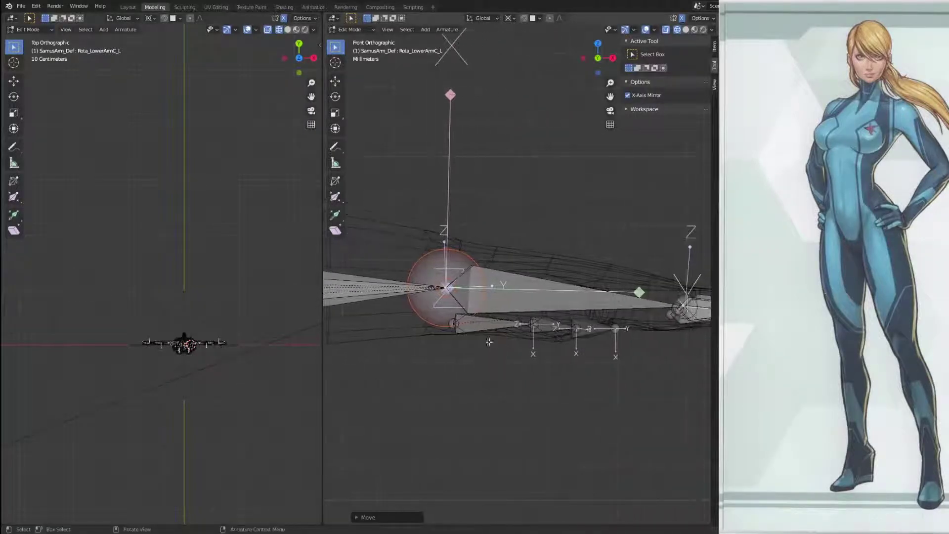
click(536, 330)
key(ctrl+KP_Add)
key(ctrl+KP_Add)
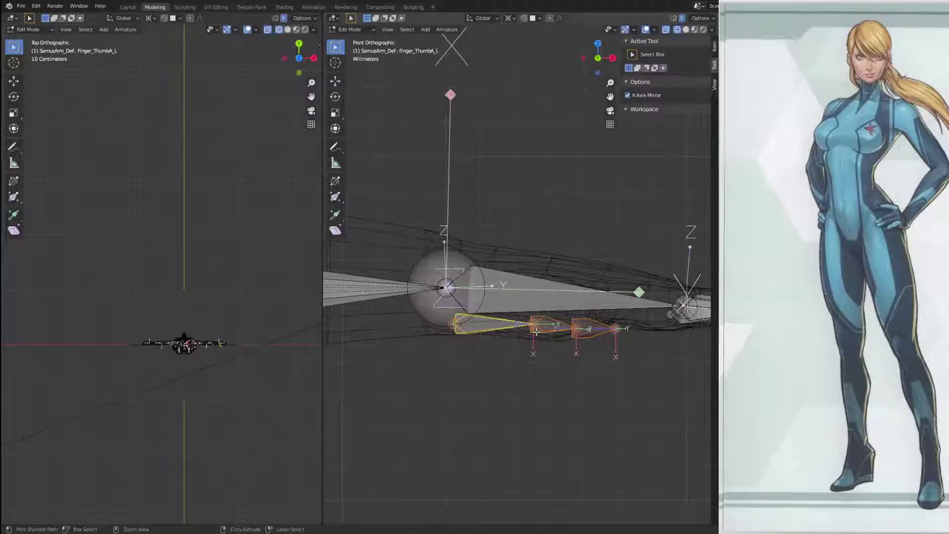
key(g)
key(z)
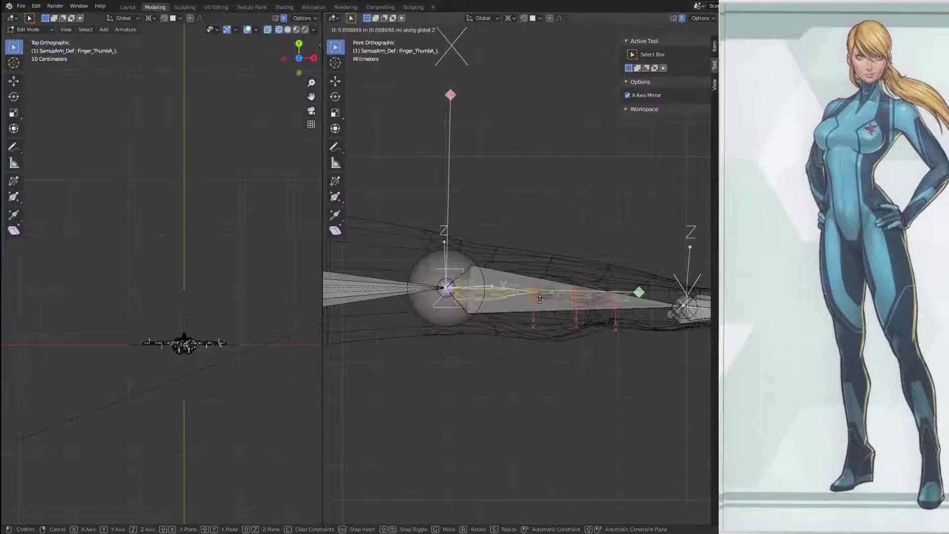
click(541, 316)
scroll(447, 350, down, 1)
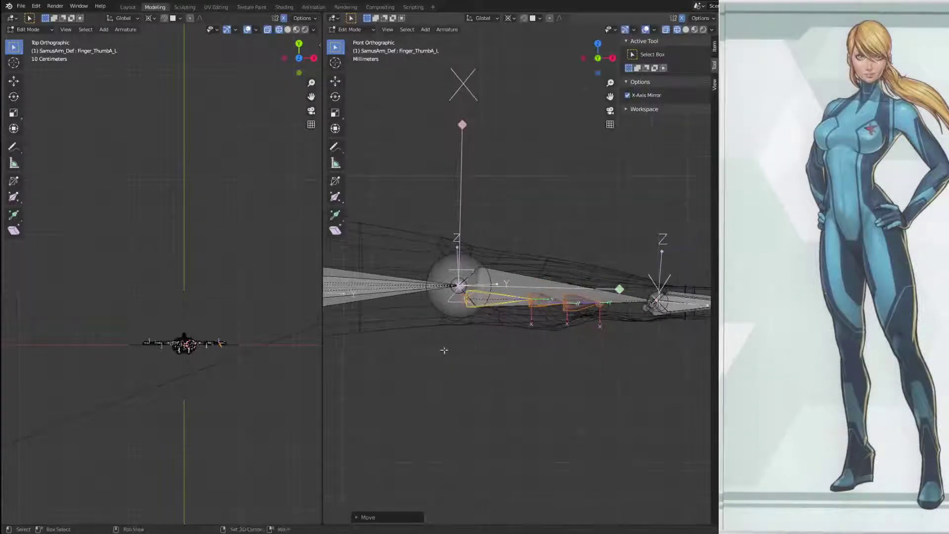
Step: Raise the head of Rota_LowerArmC_L about 0.0036 m along global Z onto the forearm's centre line
shift+middle_drag(446, 350, 654, 366)
shift+middle_drag(521, 347, 628, 354)
click(621, 324)
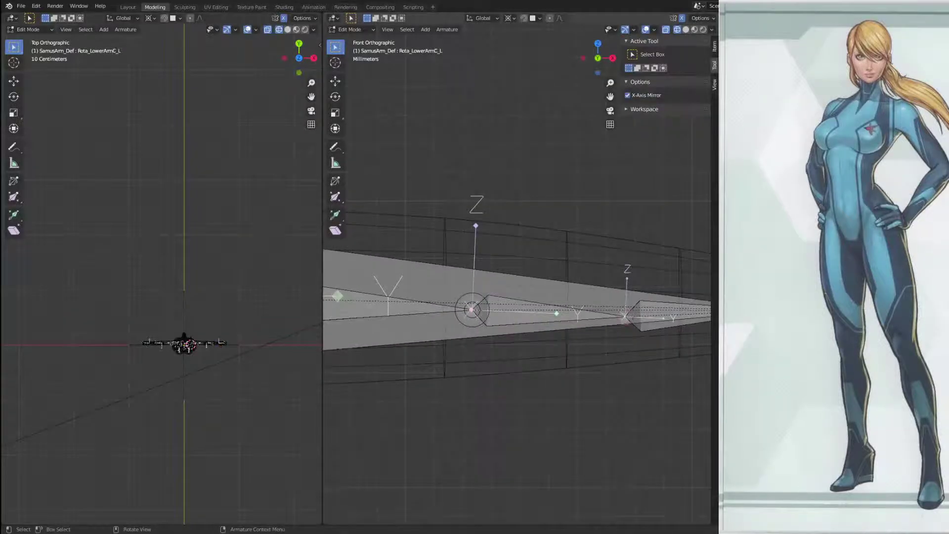
key(g)
key(z)
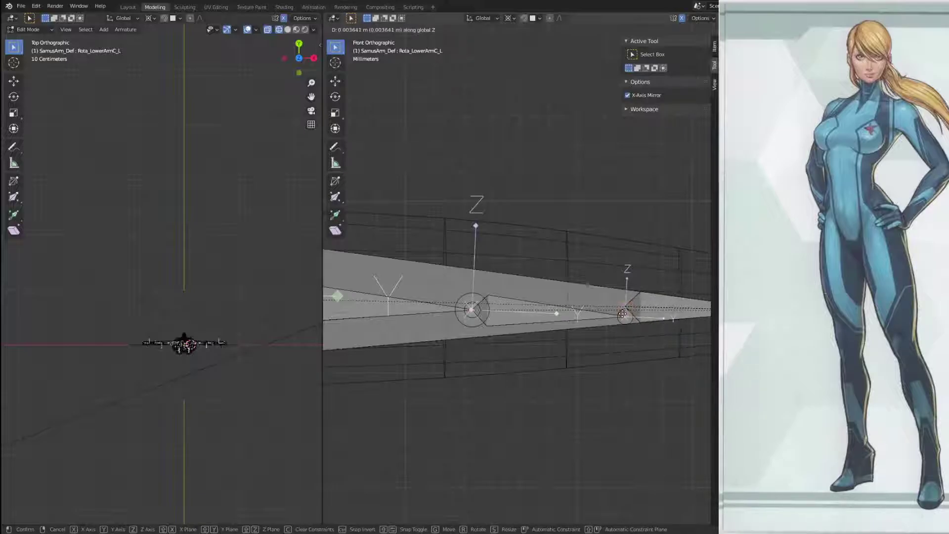
click(622, 314)
Step: Raise the tail of Rota_LowerArmB_L along global Z to meet the head of Rota_LowerArmC_L
scroll(609, 324, up, 2)
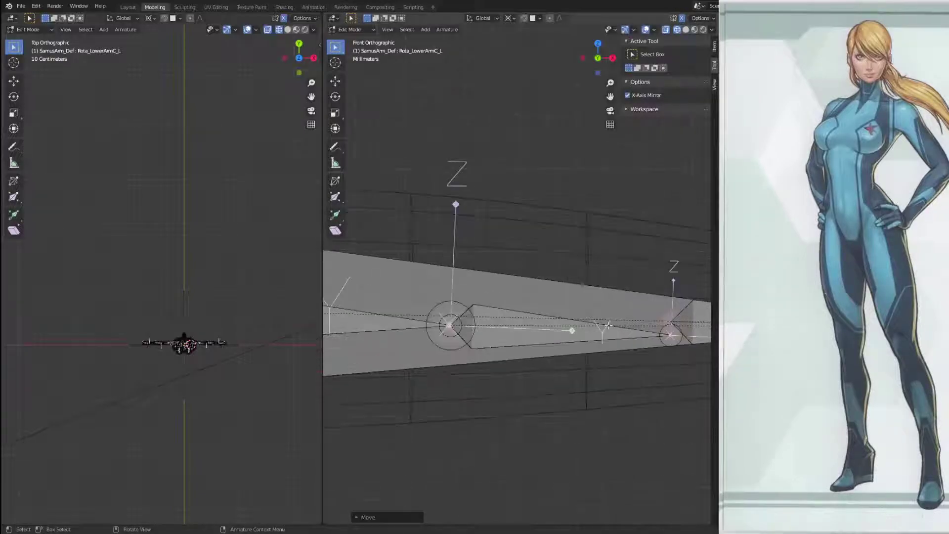
click(674, 341)
key(g)
key(z)
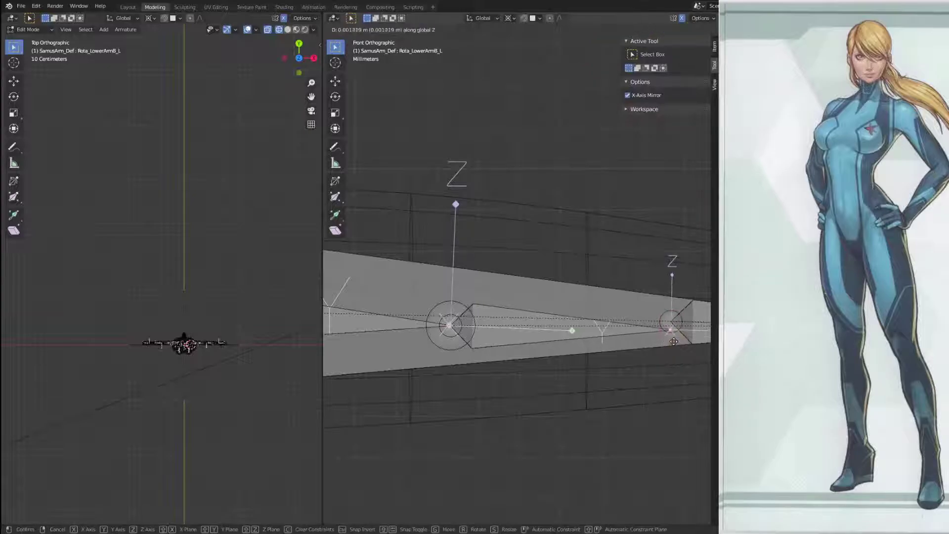
click(673, 333)
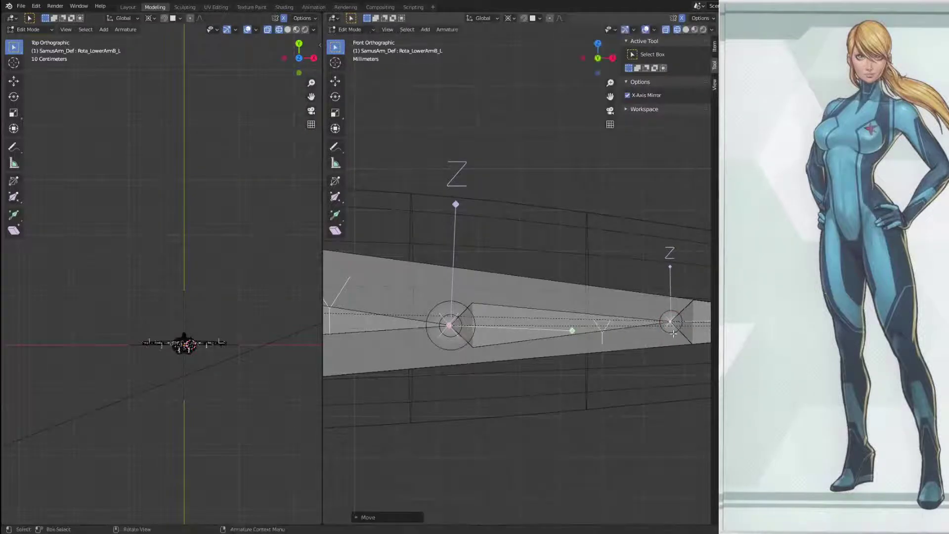
Step: Raise the tail of Rota_LowerArmA_L about 0.002 m along global Z onto the forearm's centre line
click(446, 348)
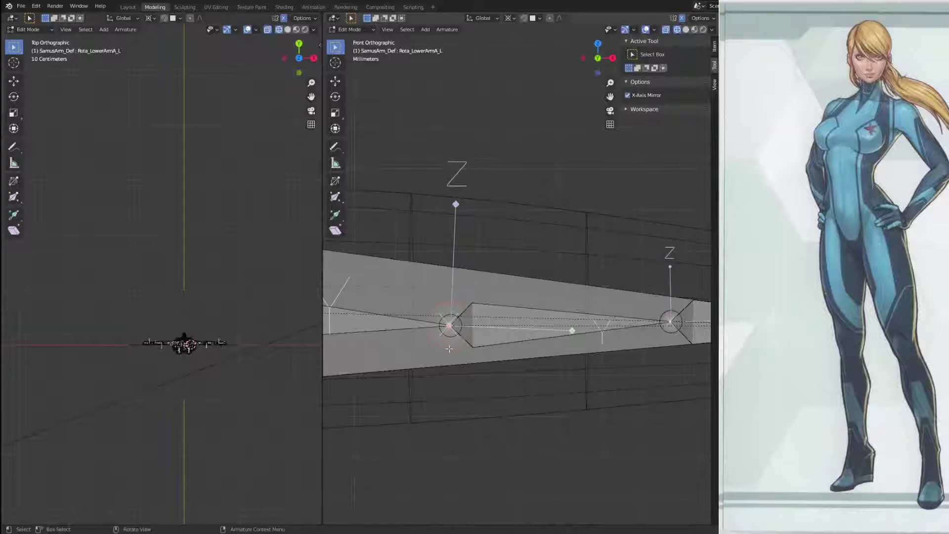
key(g)
key(z)
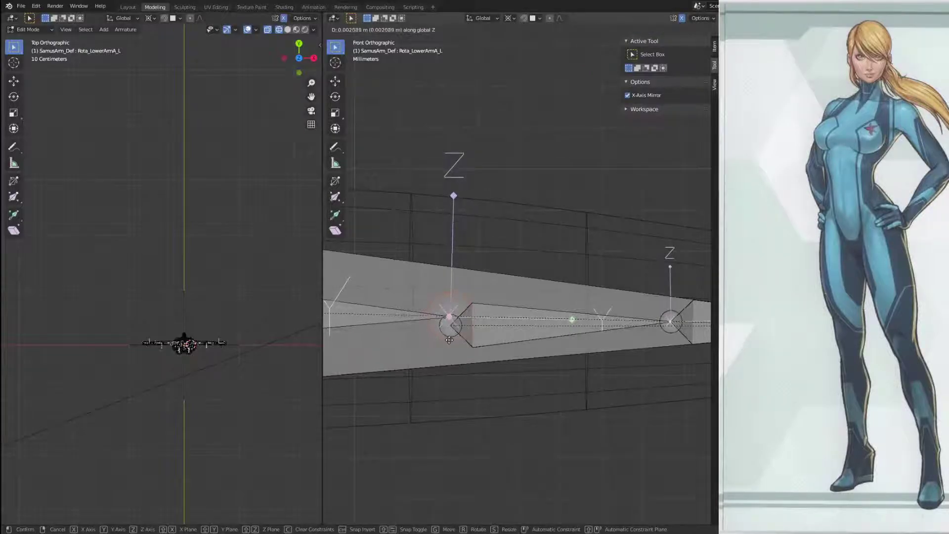
click(450, 339)
Step: Raise the head of Rota_LowerArmB_L about 0.0023 m along global Z to meet the tail of Rota_LowerArmA_L
click(478, 346)
click(456, 331)
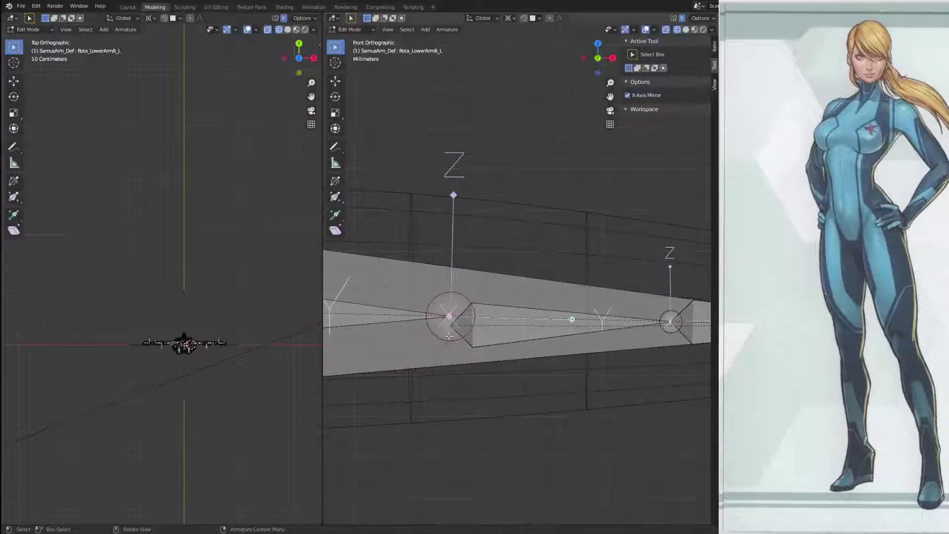
key(g)
key(z)
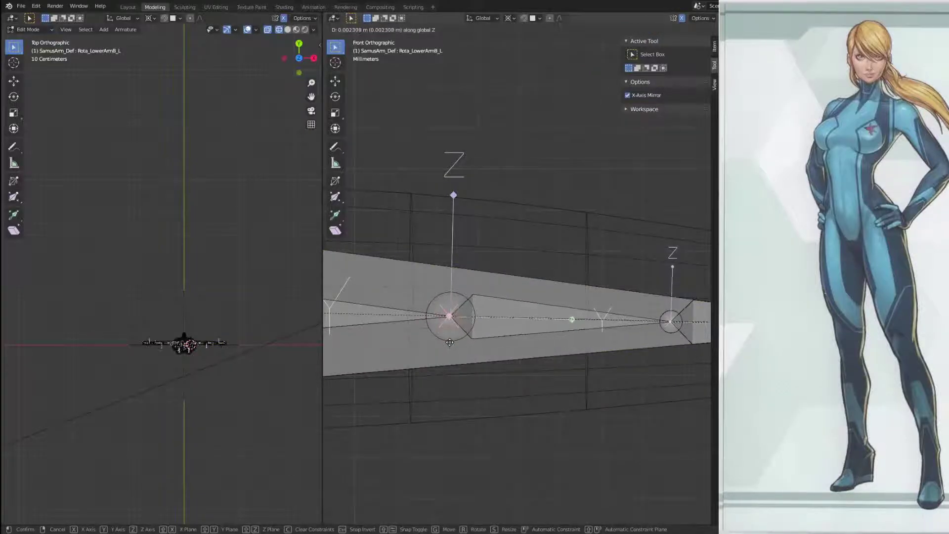
click(449, 342)
Step: Examine the left arm's bone chain from the front and top for alignment with the mesh
scroll(450, 343, down, 3)
shift+middle_drag(494, 355, 639, 378)
shift+middle_drag(468, 339, 444, 344)
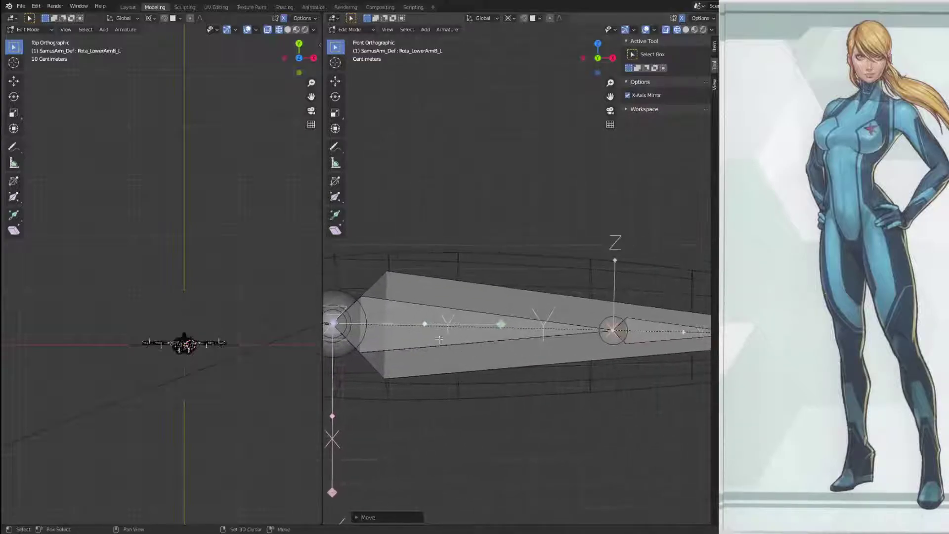
scroll(534, 366, down, 1)
shift+middle_drag(570, 373, 342, 373)
shift+middle_drag(399, 336, 597, 348)
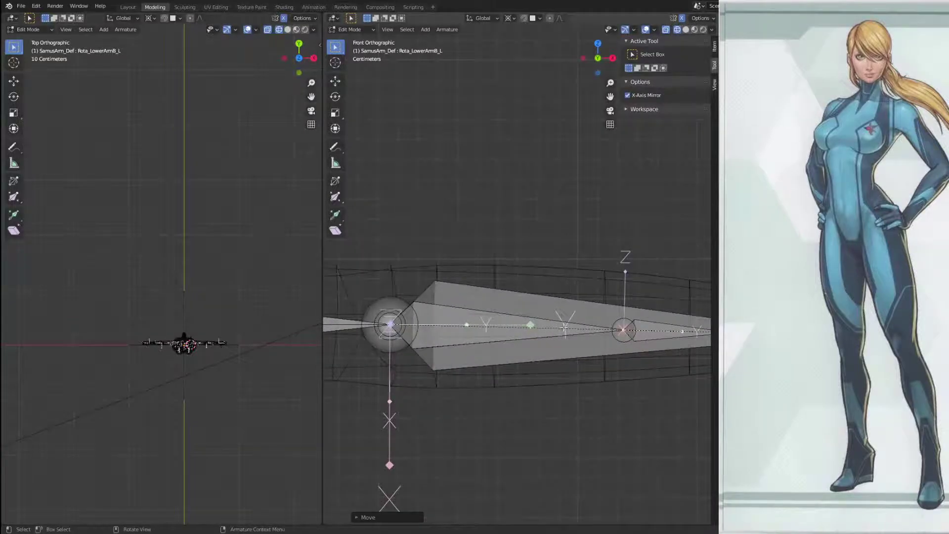
scroll(444, 327, down, 2)
middle_drag(445, 351, 569, 402)
key(KP_7)
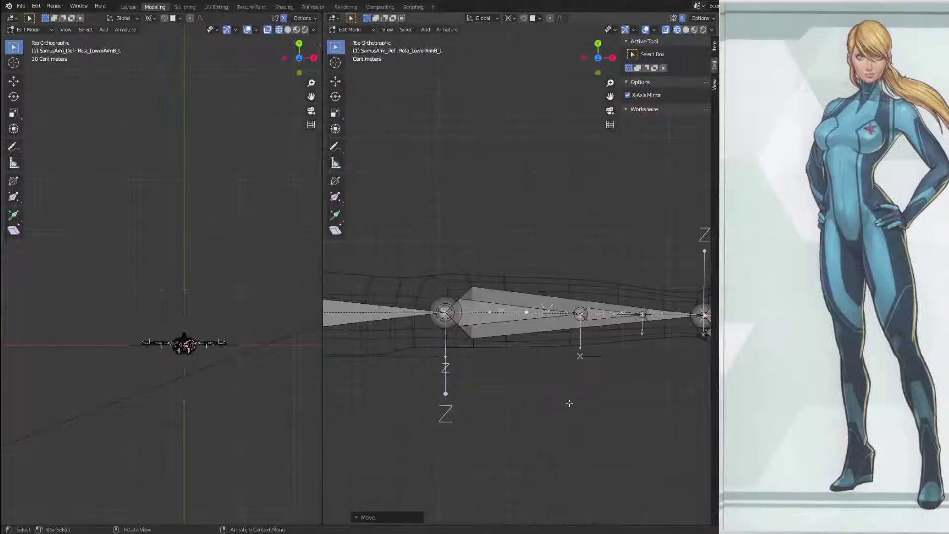
scroll(567, 401, down, 4)
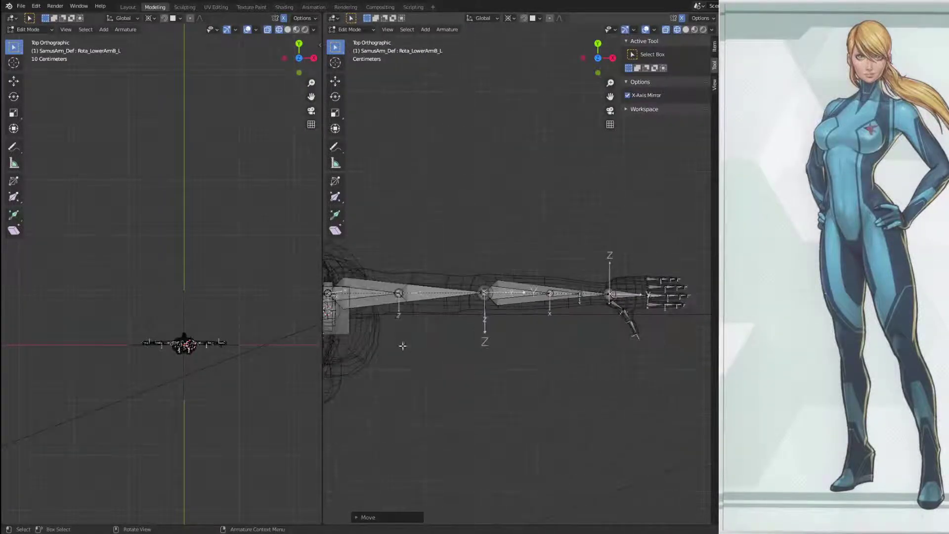
Step: Select the tail of Shoulder_L in the front view and move it slightly at the shoulder joint
key(KP_1)
scroll(503, 334, up, 2)
scroll(502, 334, up, 4)
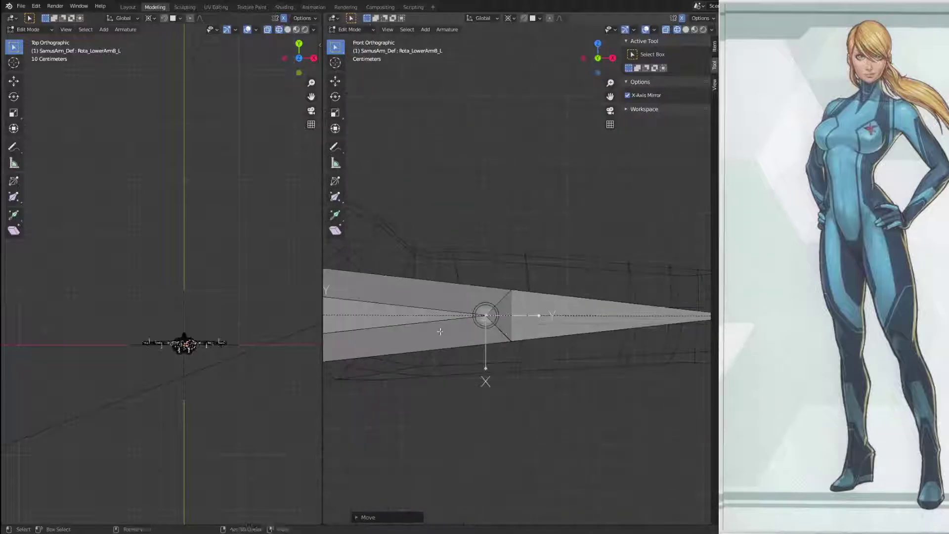
scroll(481, 355, down, 1)
scroll(451, 341, down, 1)
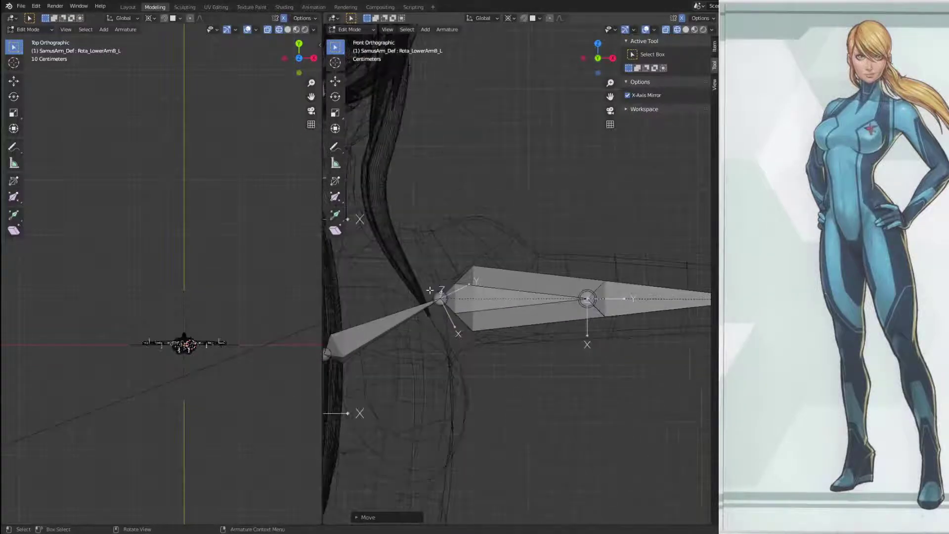
click(439, 287)
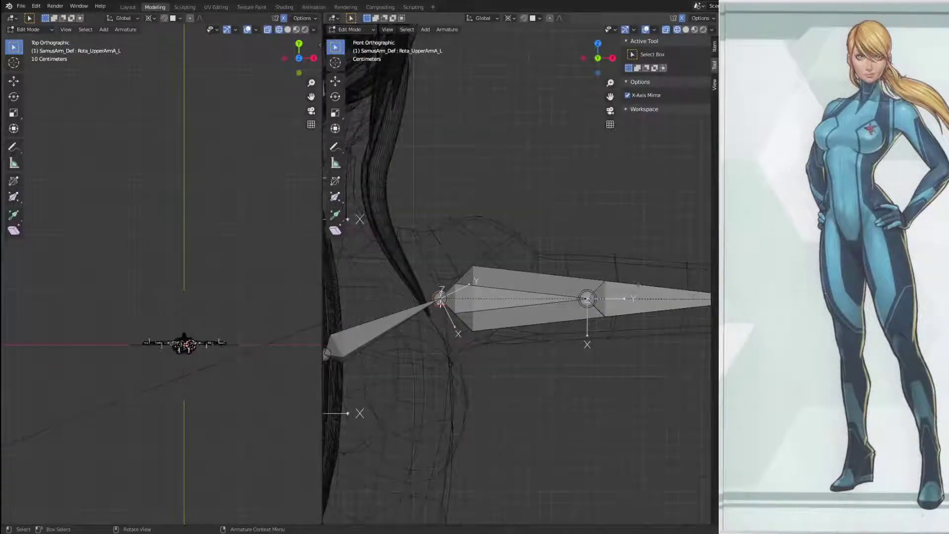
click(441, 299)
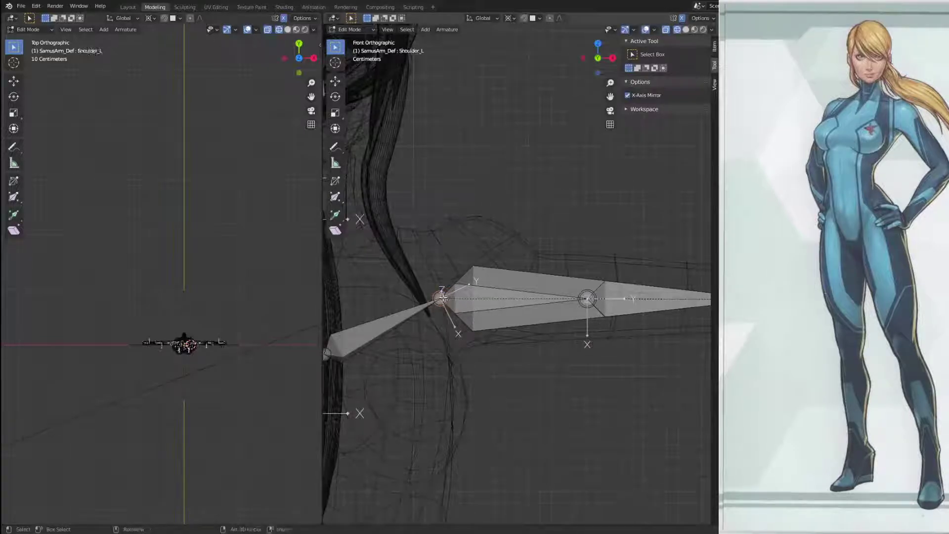
key(g)
click(445, 297)
Step: Raise the joint between Rota_UpperArmA_L and Rota_UpperArmB_L about 0.00095 m along global Z in the front view
scroll(485, 300, up, 5)
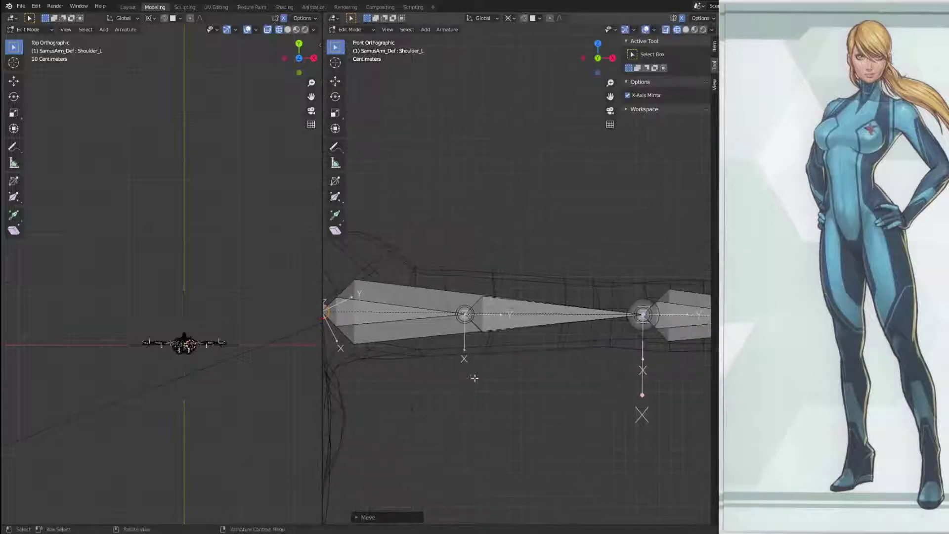
click(466, 312)
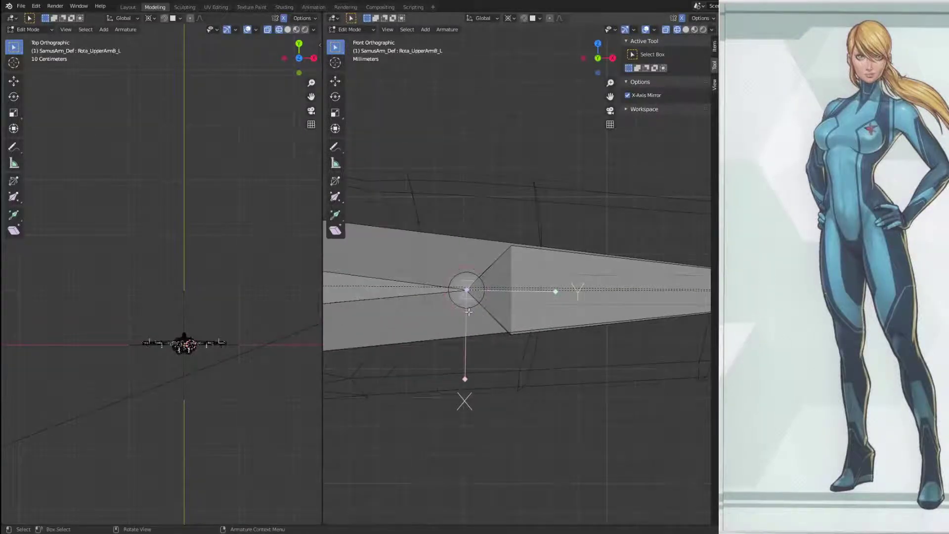
key(g)
key(z)
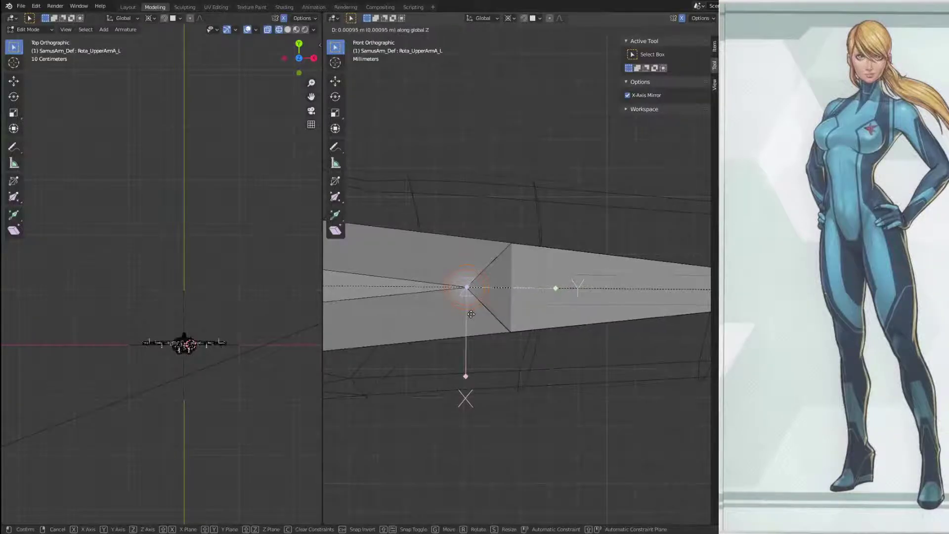
click(468, 315)
Step: Examine the arm bone chains on both sides and the whole rig against the character mesh
shift+middle_drag(468, 314, 290, 345)
scroll(523, 304, down, 8)
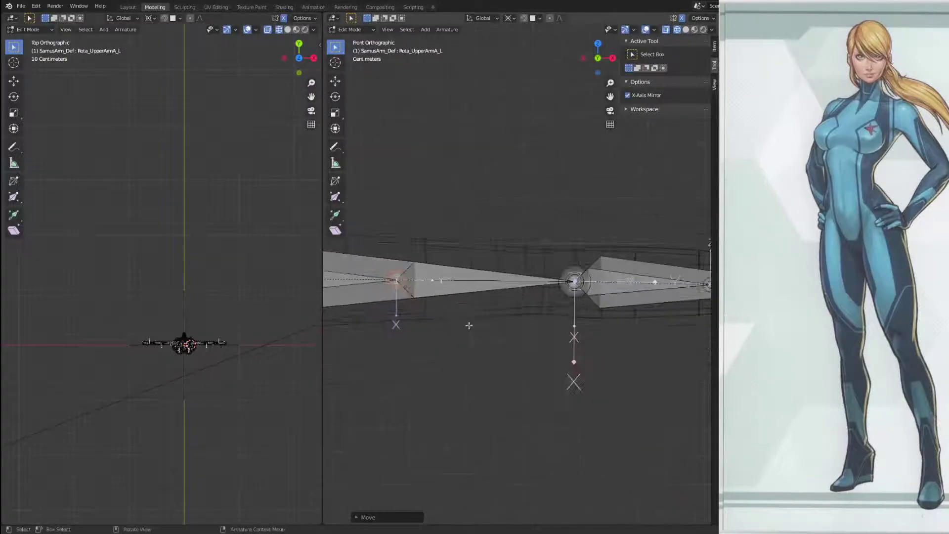
scroll(522, 304, down, 5)
shift+middle_drag(487, 304, 604, 304)
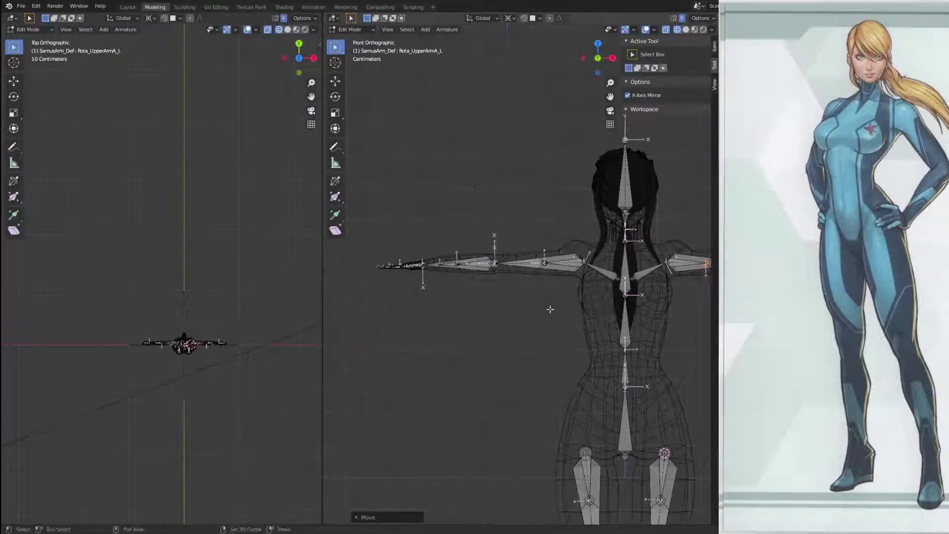
scroll(550, 310, up, 6)
scroll(440, 246, up, 2)
scroll(440, 246, up, 2)
shift+middle_drag(378, 237, 525, 273)
scroll(528, 236, down, 6)
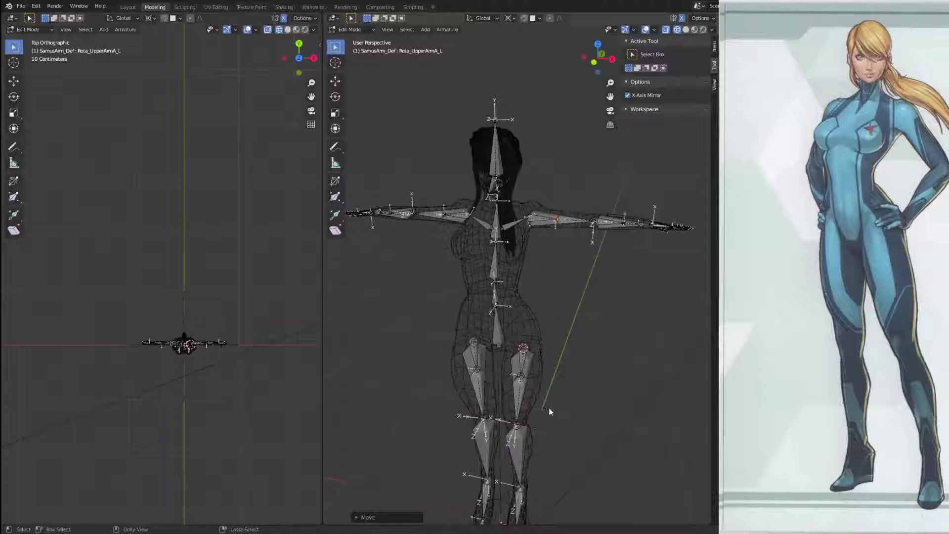
Step: Save the file and return the SamusArm_Def armature to Object Mode
key(ctrl+s)
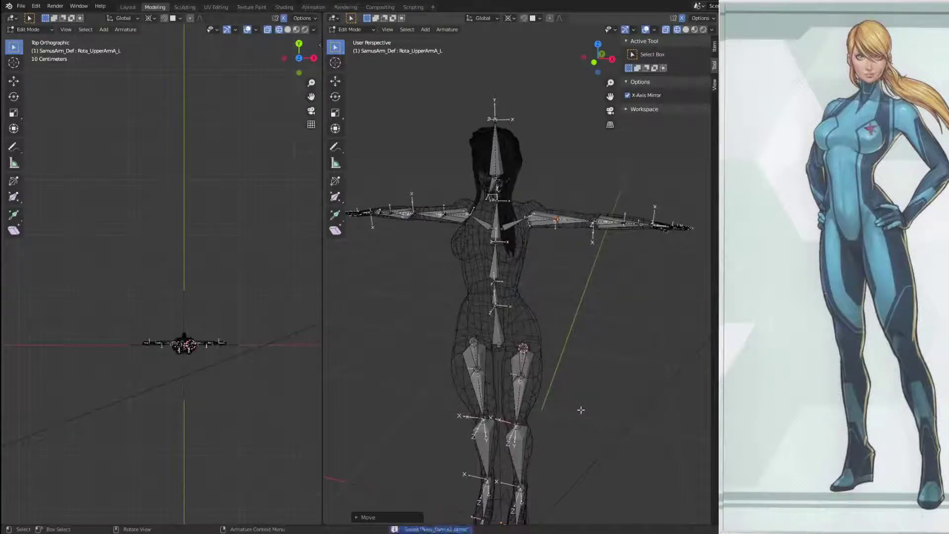
middle_drag(624, 346, 648, 272)
key(Tab)
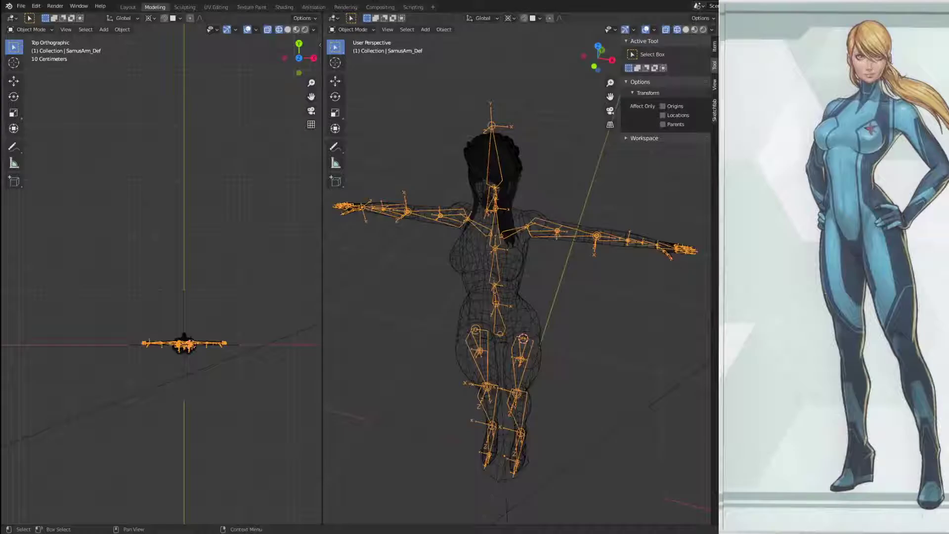
middle_drag(548, 378, 592, 341)
scroll(609, 358, up, 4)
scroll(621, 303, down, 5)
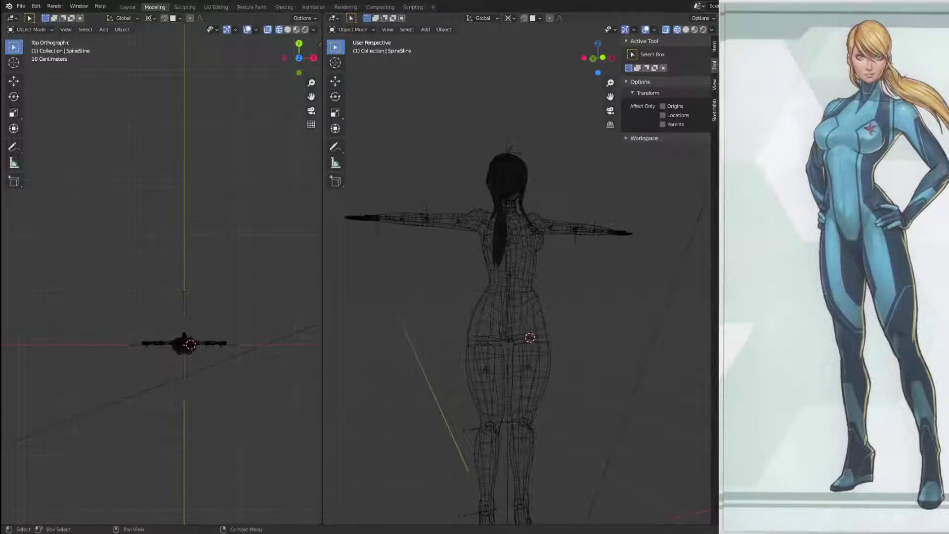
Step: Isolate the SamusArm_Def armature and the SpineSline curve by hiding all other objects
click(508, 316)
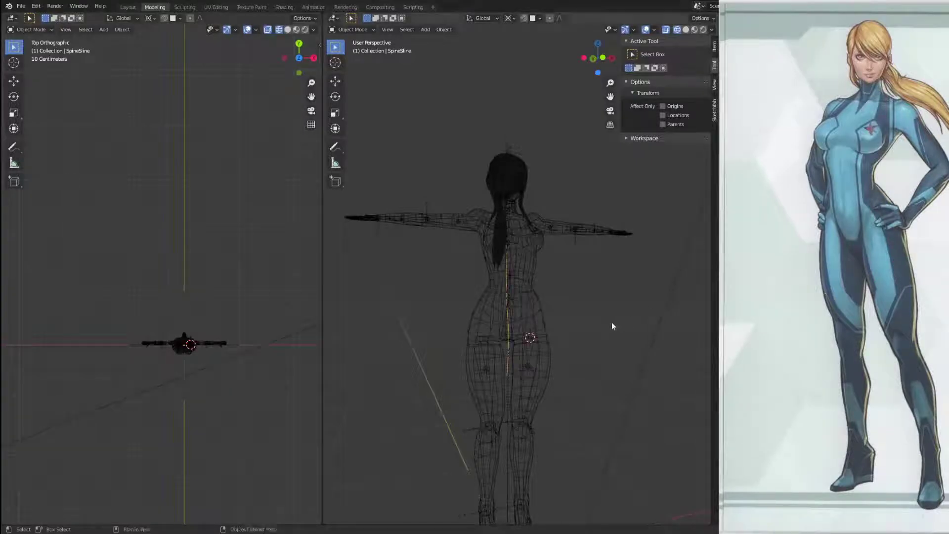
key(Tab)
middle_drag(586, 366, 560, 366)
key(a)
mouse_move(611, 393)
middle_down()
mouse_move(548, 383)
mouse_move(608, 382)
middle_up()
key(Tab)
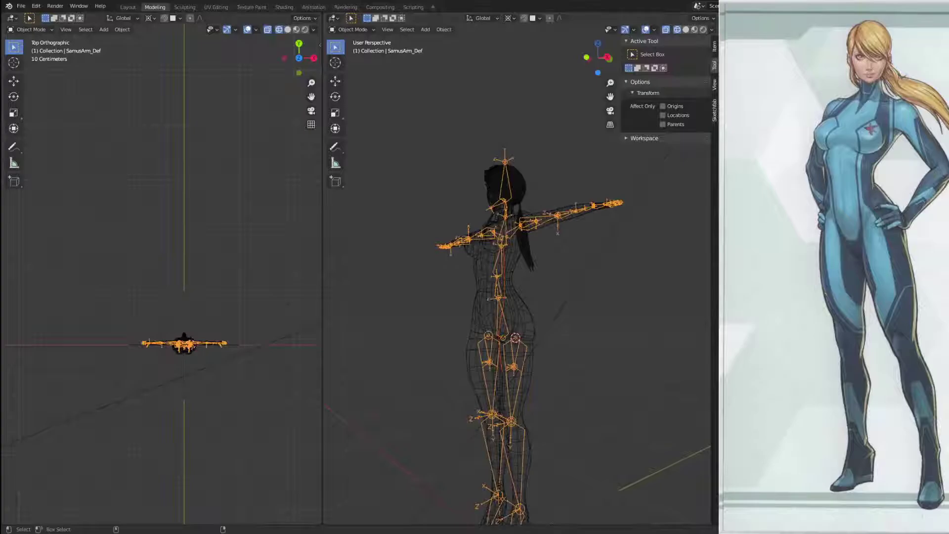
key(shift+h)
scroll(492, 352, up, 5)
shift+middle_drag(492, 351, 539, 202)
Step: Open the SpineSline curve in Edit Mode and select its lowest control point
click(514, 159)
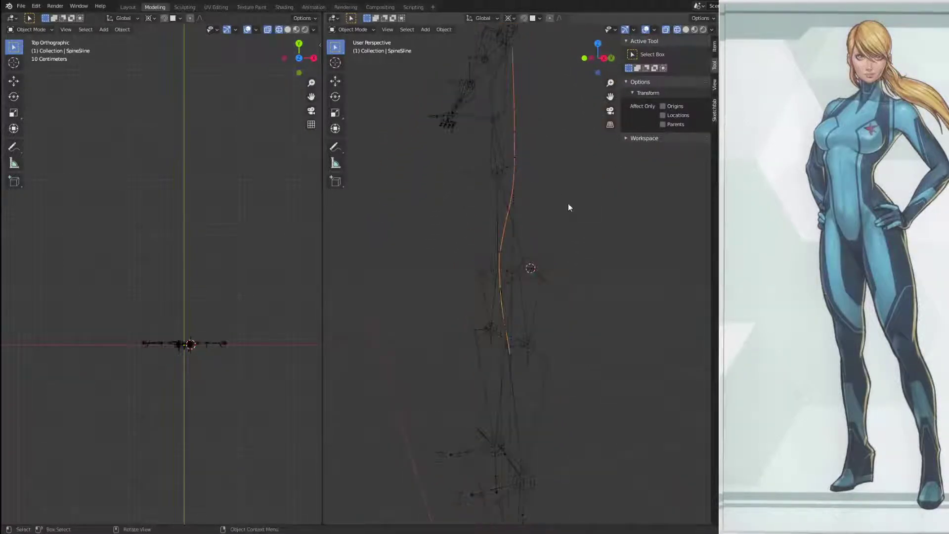
key(Tab)
key(KP_1)
key(KP_3)
scroll(591, 266, down, 3)
middle_drag(591, 266, 500, 356)
click(503, 388)
middle_drag(510, 390, 590, 391)
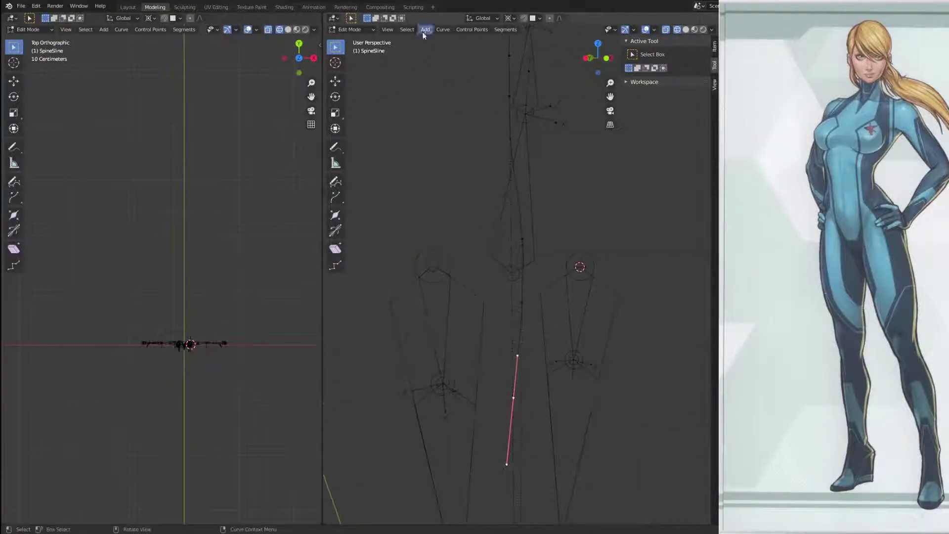
Step: Enable snapping and set the snap target to Vertex
click(523, 18)
click(534, 18)
click(521, 54)
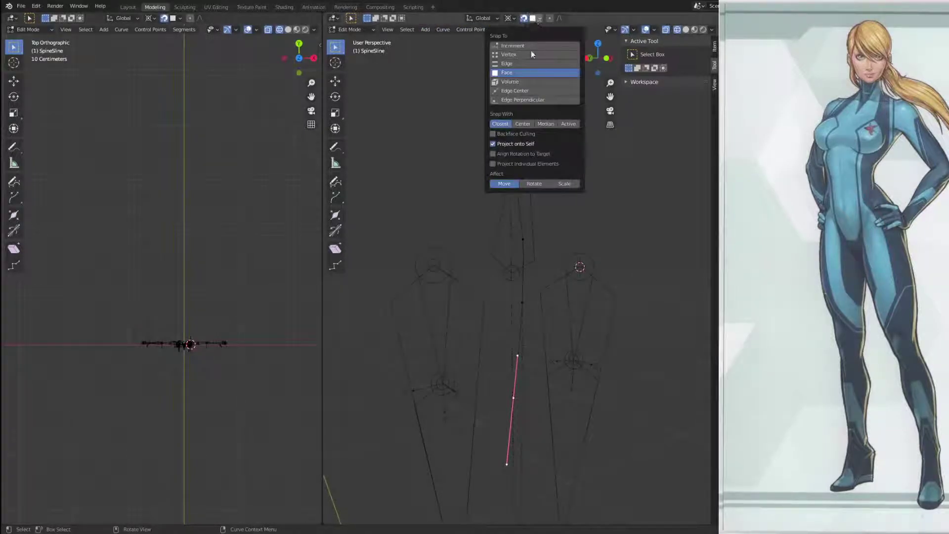
Step: Snap the lowest SpineSline control point to the lower end of the spine bone chain
scroll(561, 269, up, 5)
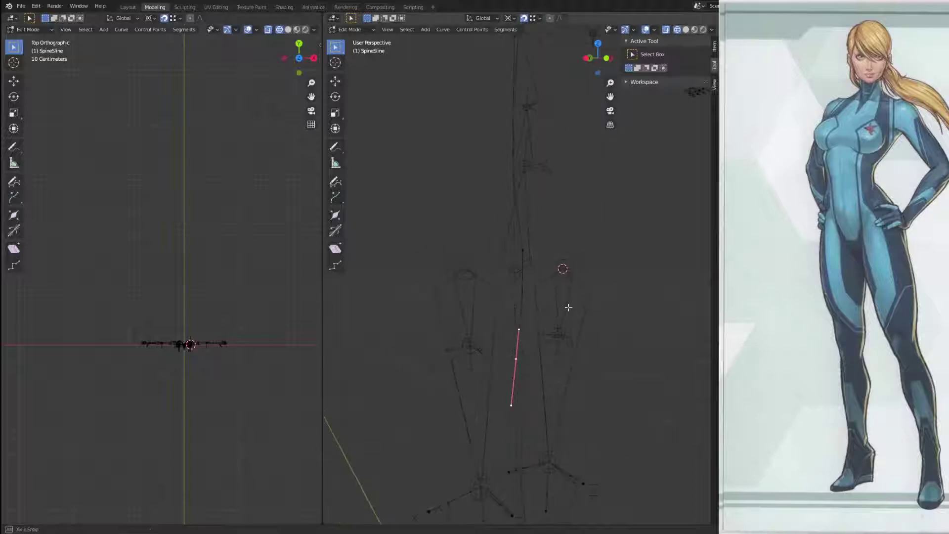
key(g)
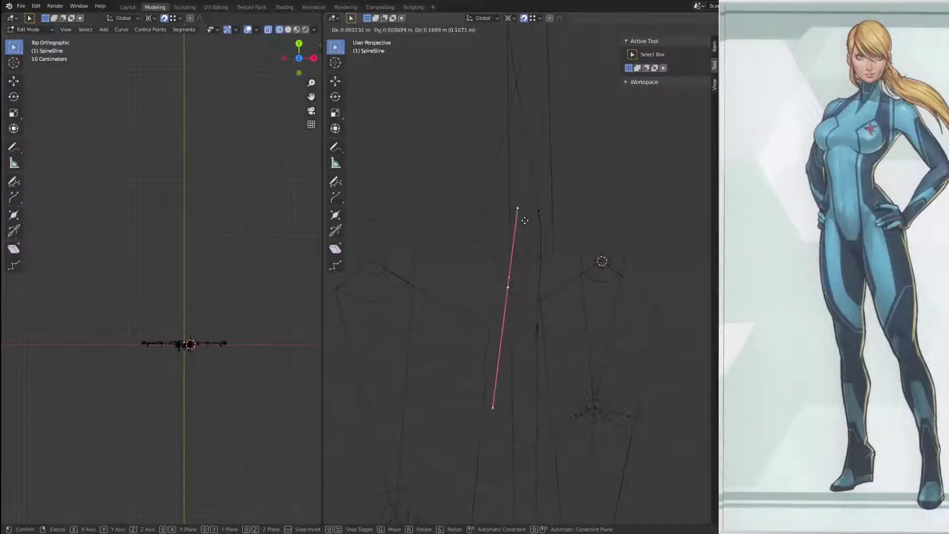
click(513, 272)
middle_drag(570, 236, 583, 354)
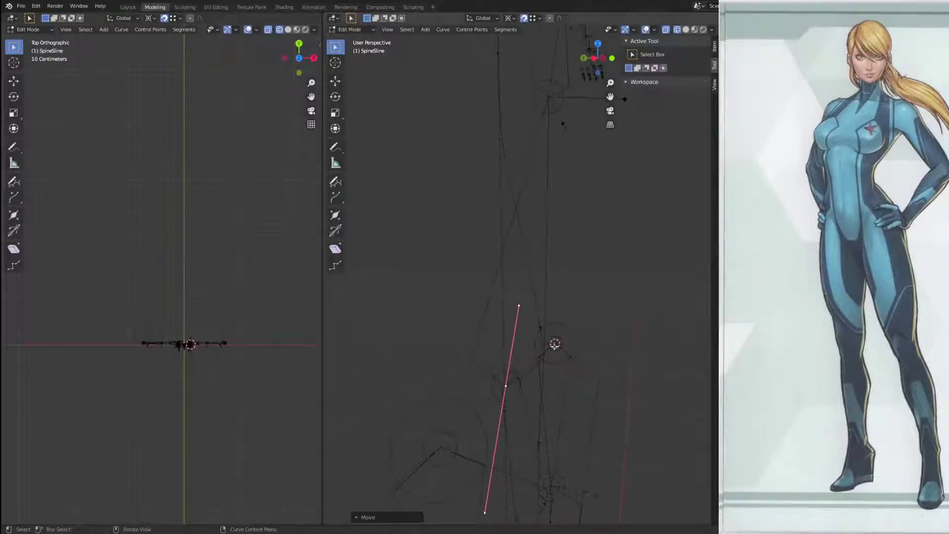
Step: Try to move a SpineSline control point up to the next spine joint, and undo the move
key(g)
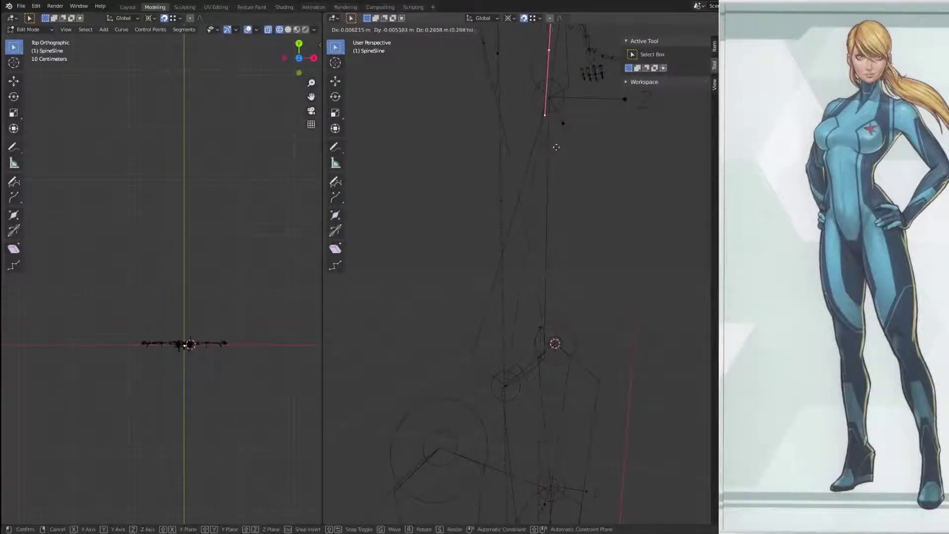
click(553, 109)
middle_drag(554, 99, 567, 228)
key(ctrl+z)
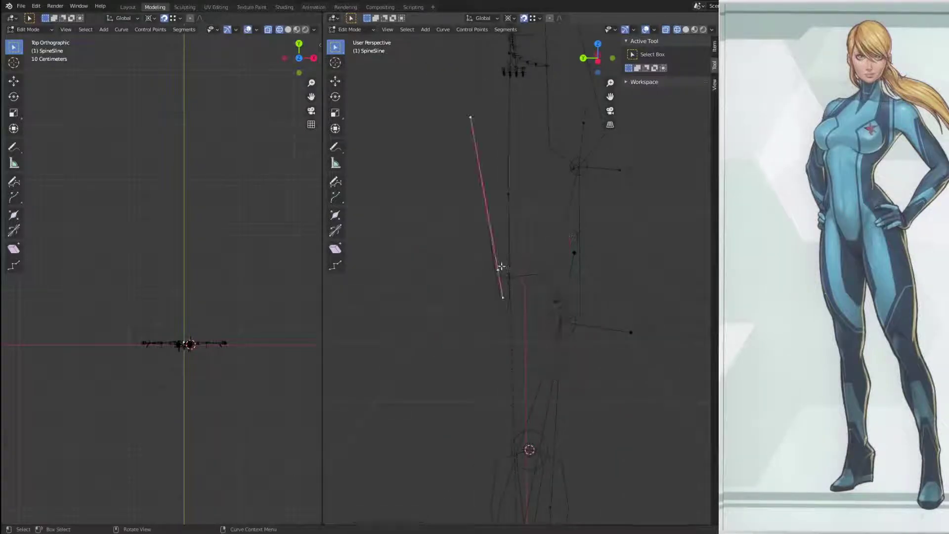
Step: Snap the next SpineSline control points to successive joints of the spine bones
key(g)
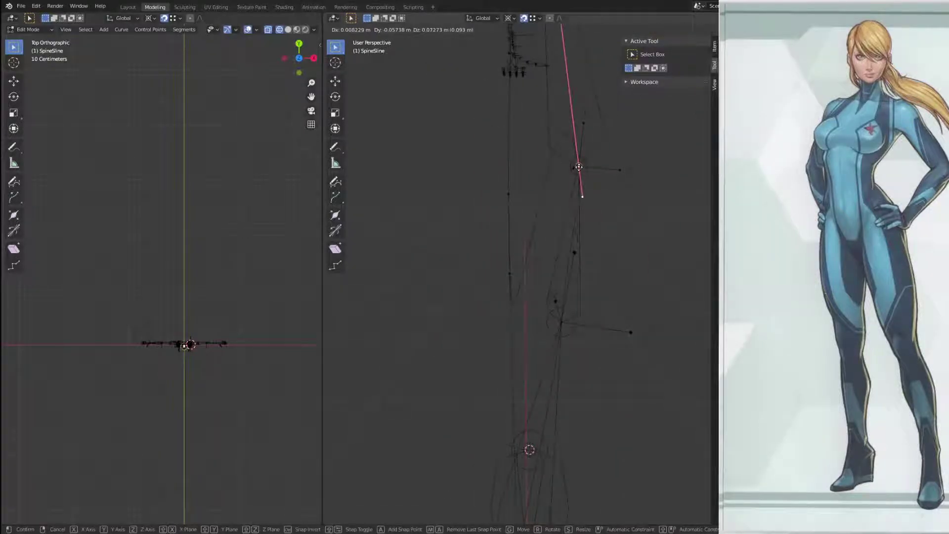
click(579, 166)
middle_drag(579, 166, 487, 401)
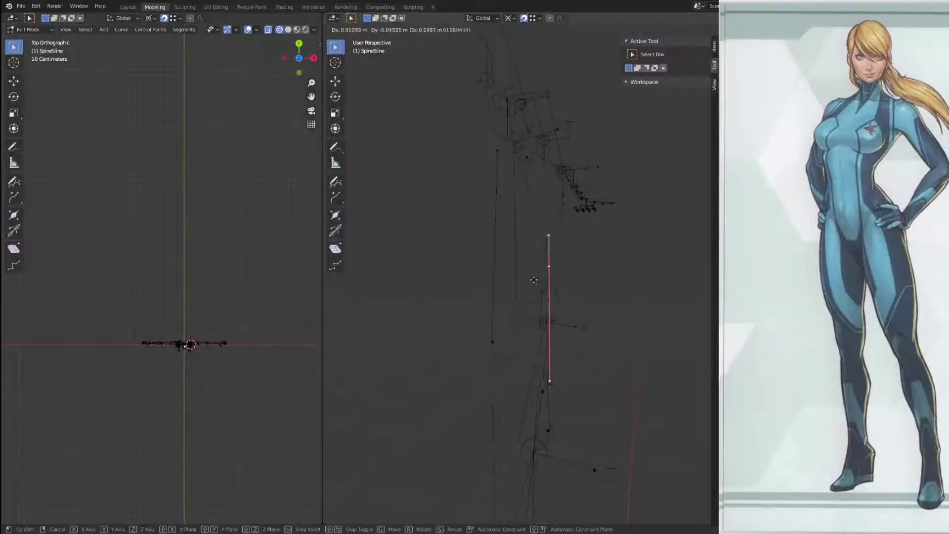
click(516, 152)
middle_drag(583, 252, 556, 316)
Step: Snap the upper SpineSline control points to the joints of the neck and head bones
key(g)
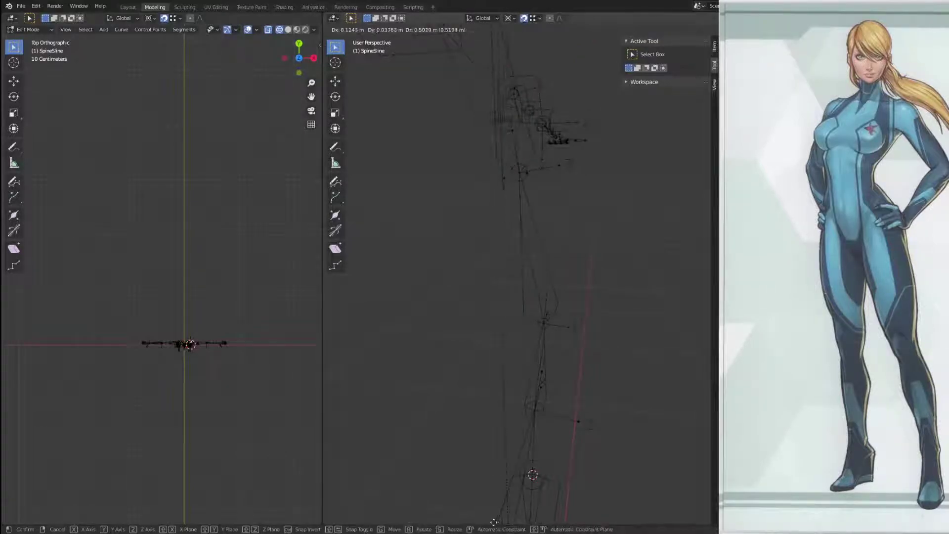
click(497, 76)
middle_drag(444, 267, 630, 111)
key(g)
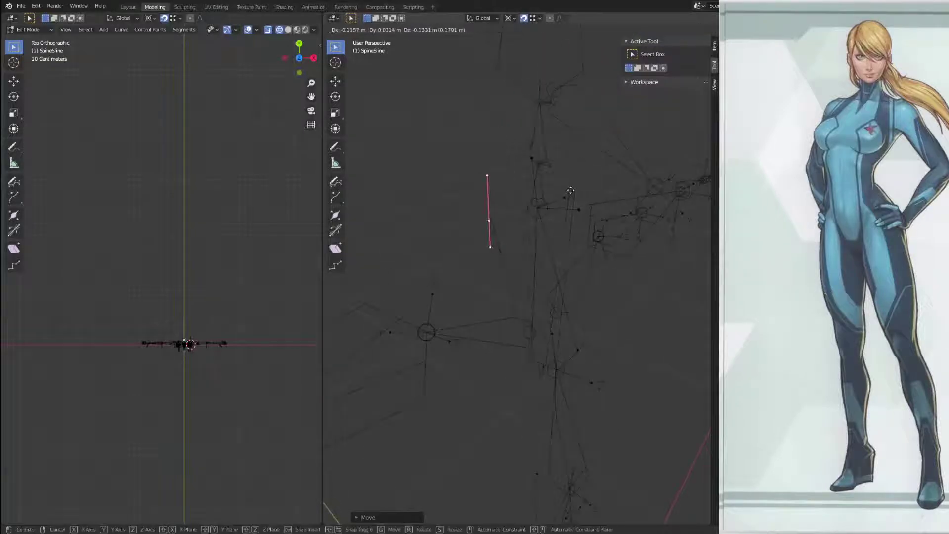
click(544, 206)
key(g)
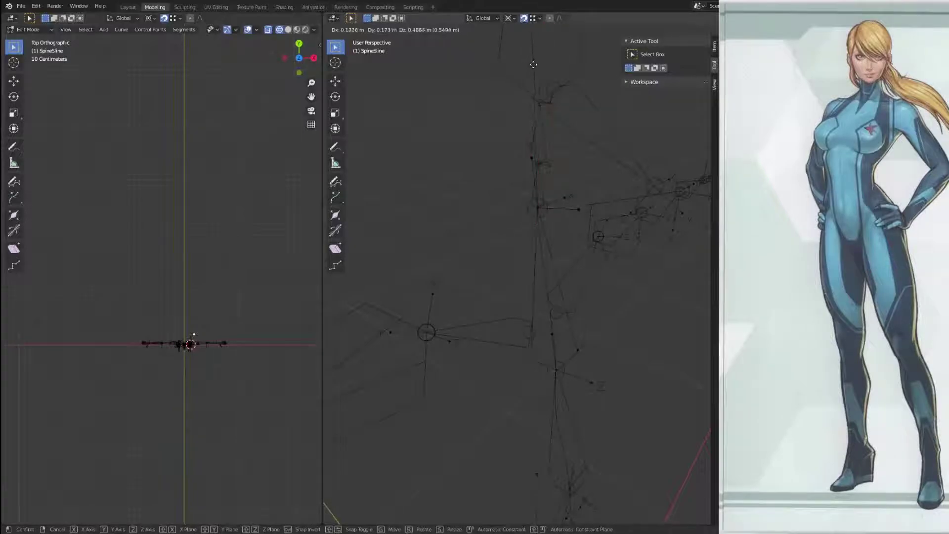
click(544, 75)
Step: Place the remaining SpineSline control point on its joint between the chest and the base of the neck
scroll(586, 146, down, 3)
shift+middle_drag(573, 135, 502, 197)
middle_drag(523, 275, 506, 322)
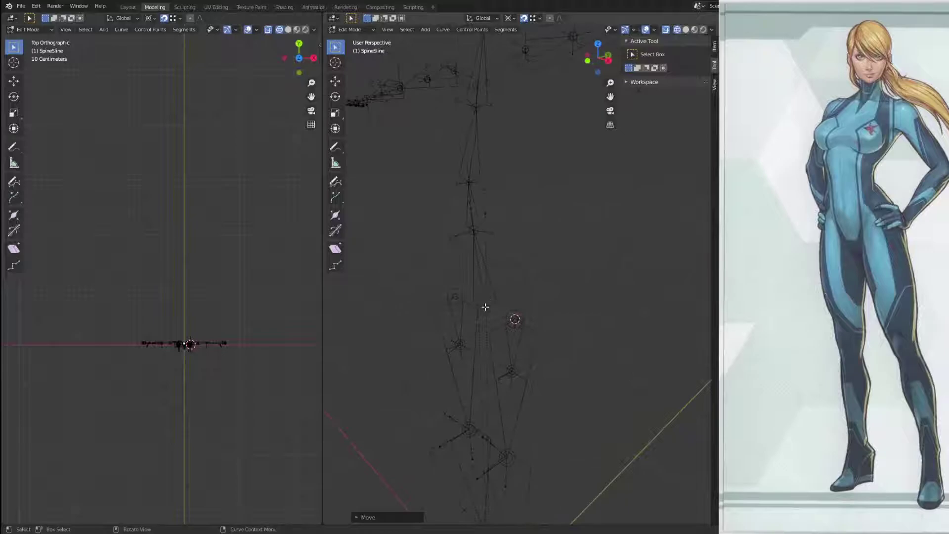
middle_drag(537, 244, 542, 292)
middle_drag(559, 216, 557, 288)
click(542, 212)
key(g)
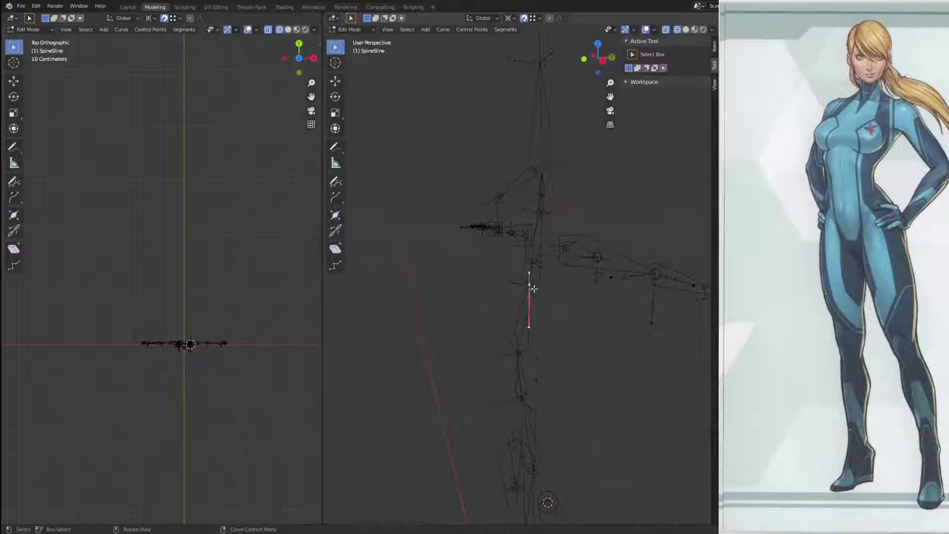
click(545, 227)
Step: Compare the SpineSline curve with the spine bones from several angles in Edit Mode and Object Mode
key(Tab)
middle_drag(585, 358, 613, 349)
key(Tab)
key(Tab)
key(Tab)
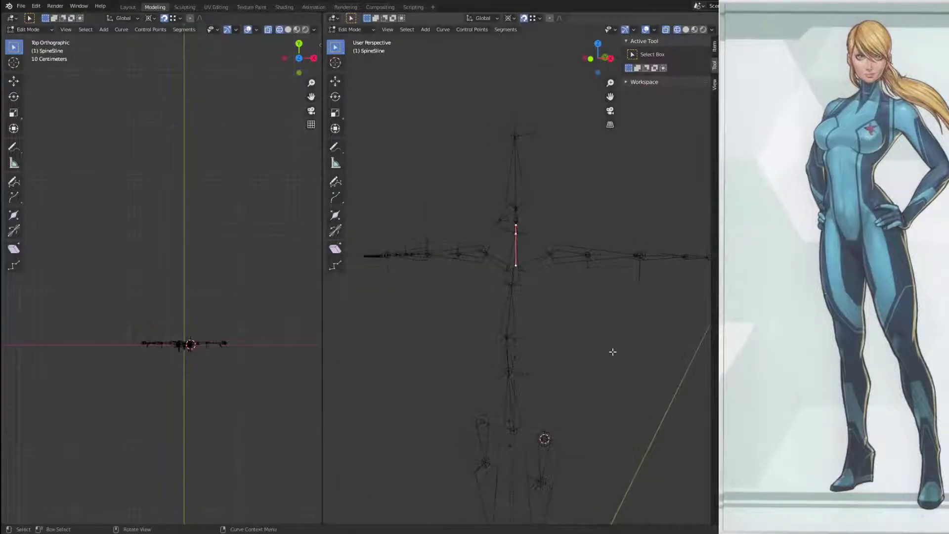
middle_drag(612, 352, 540, 402)
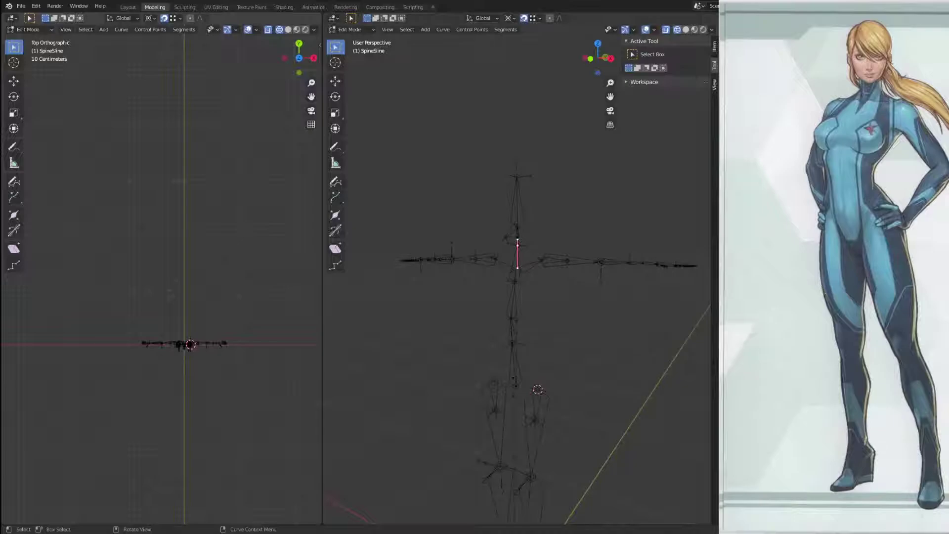
middle_drag(574, 367, 592, 372)
key(Tab)
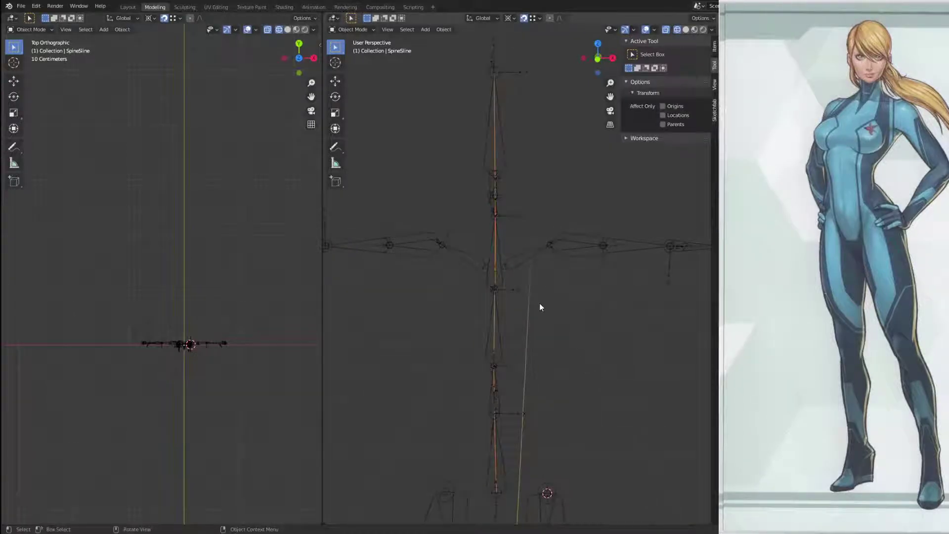
Step: Show the hidden body and head meshes together with the SamusArm_Def armature again and clear the selection
click(535, 261)
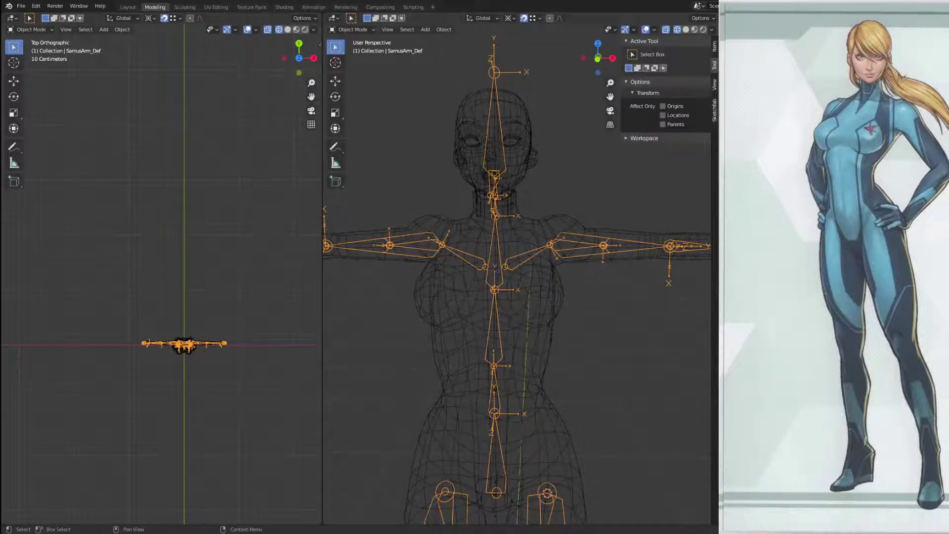
click(525, 126)
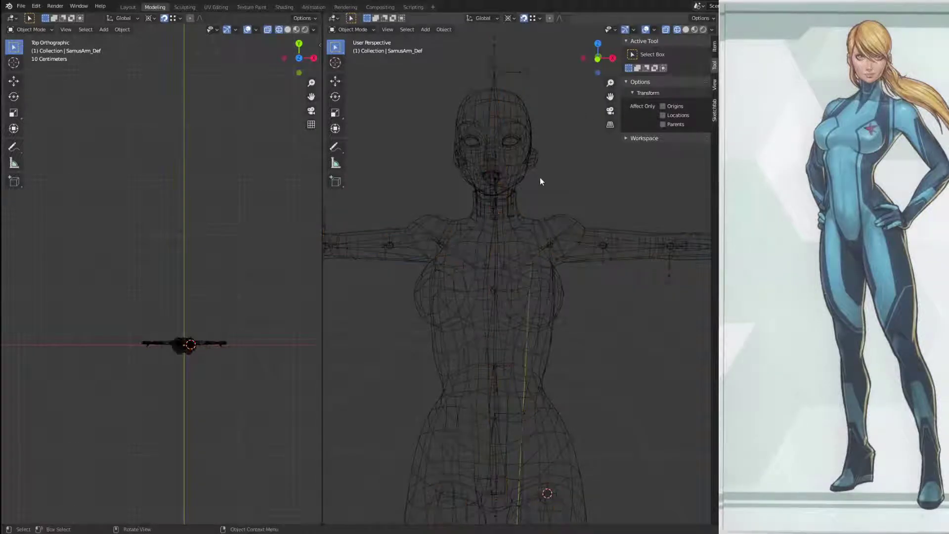
middle_drag(551, 182, 509, 170)
Step: Clear the current selection and select only the SamusBase_Body mesh
click(353, 29)
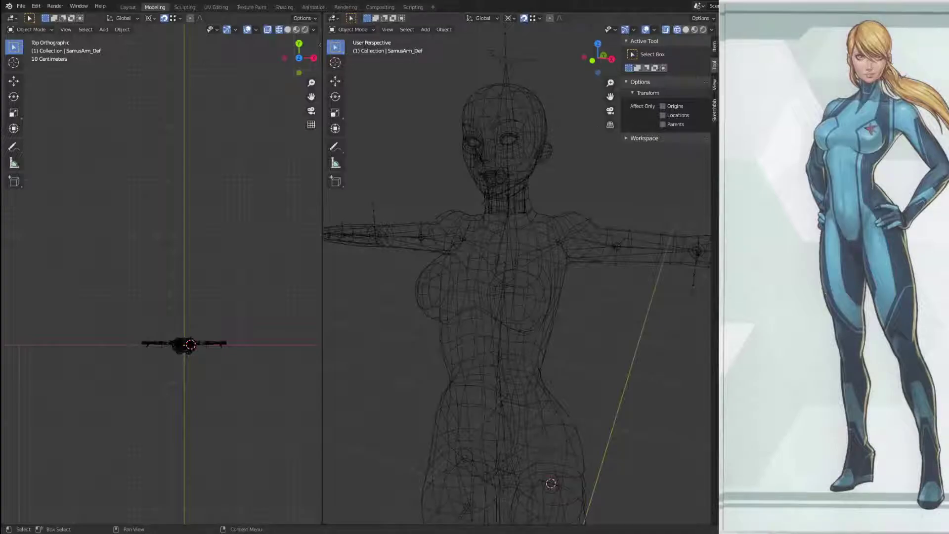
key(a)
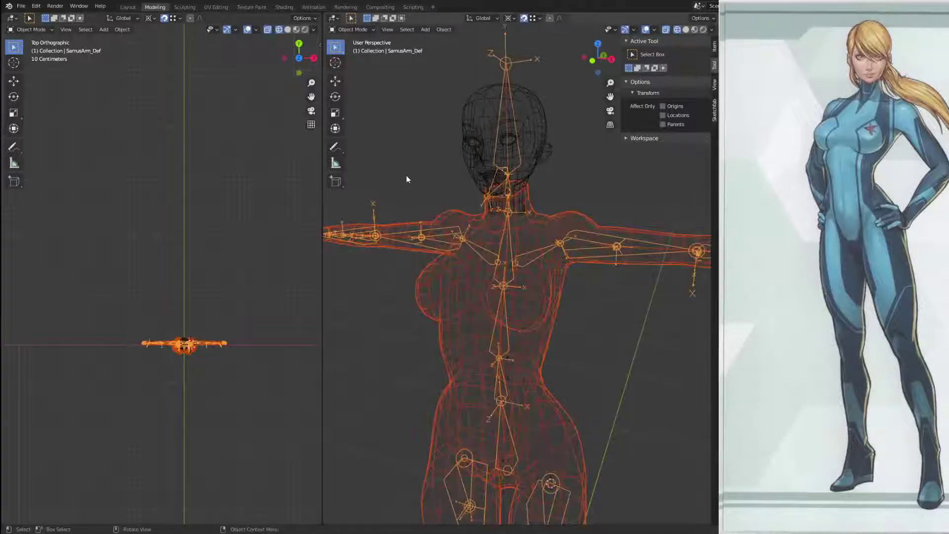
key(alt+a)
drag(455, 60, 554, 231)
key(alt+a)
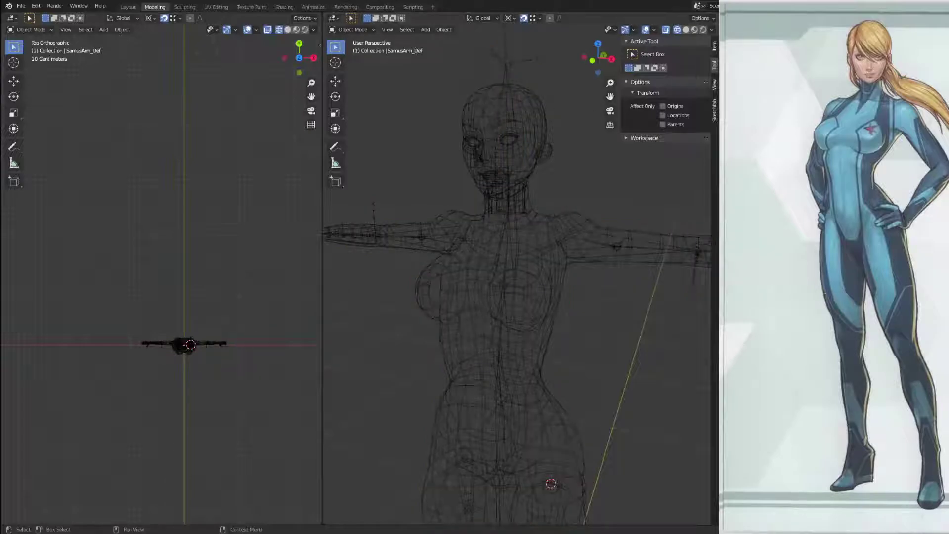
click(766, 60)
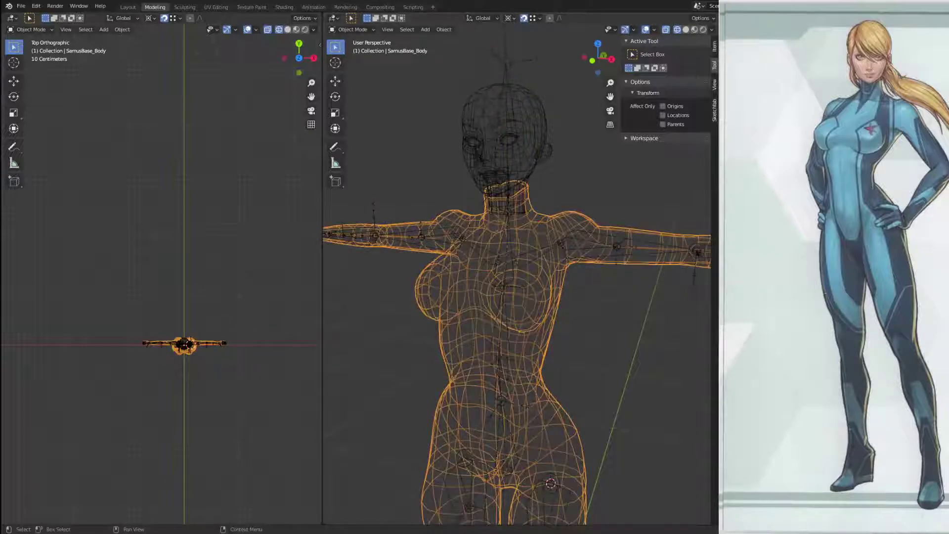
Step: Parent the SamusBase_Head and SamusBase_Body meshes to the SamusArm_Def armature with automatic weights
click(766, 69)
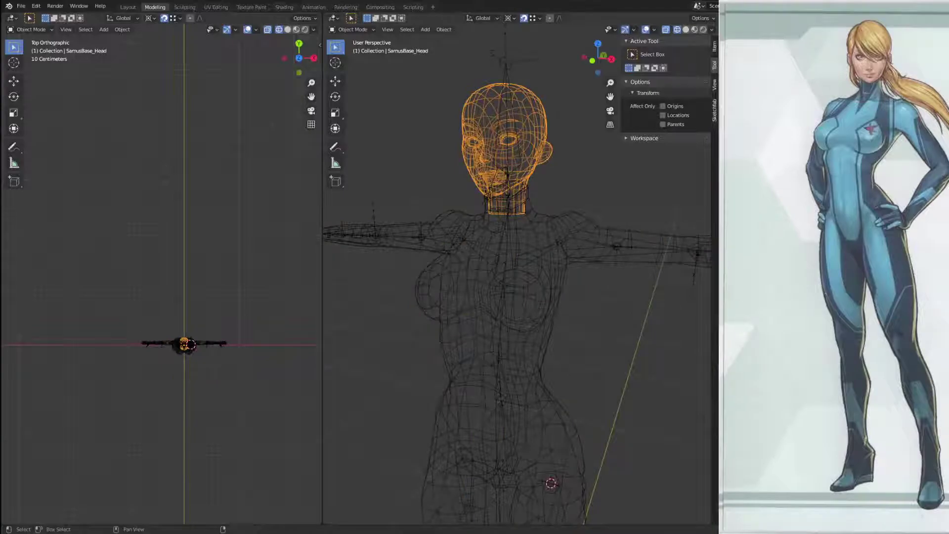
shift+click(766, 59)
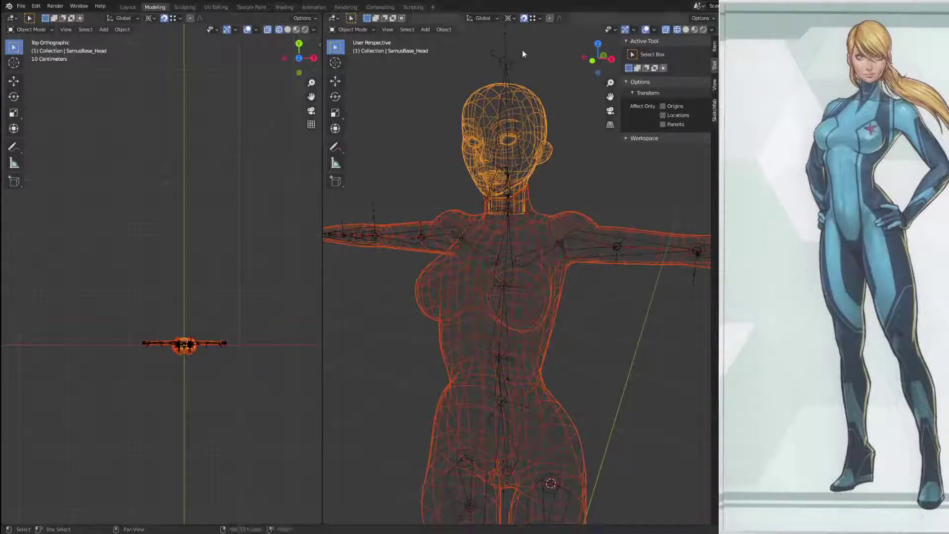
shift+click(509, 54)
middle_drag(602, 194, 560, 200)
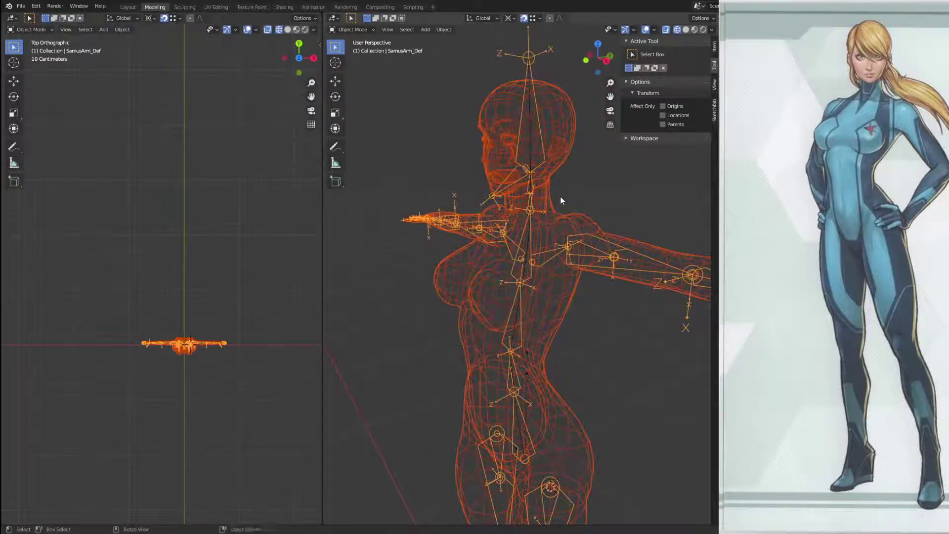
key(ctrl+p)
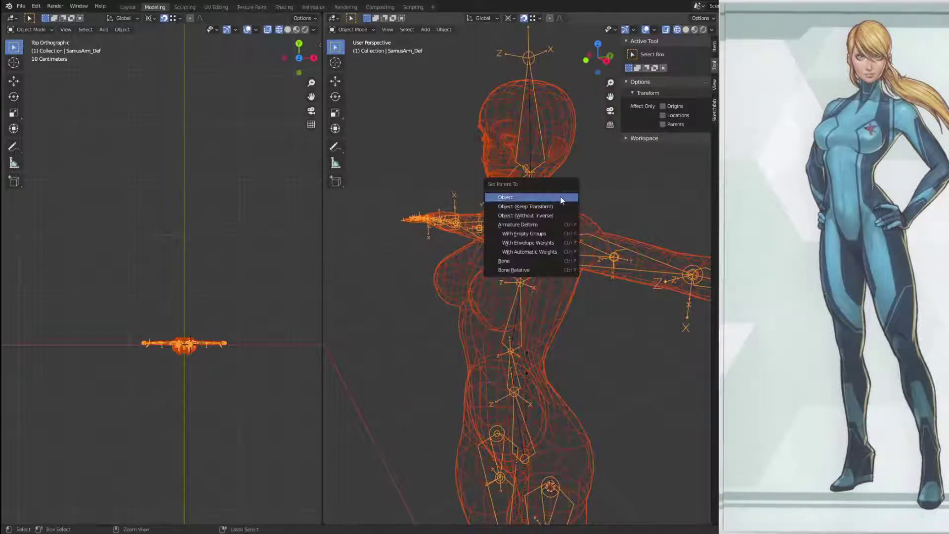
click(569, 251)
alt+middle_drag(570, 251, 544, 270)
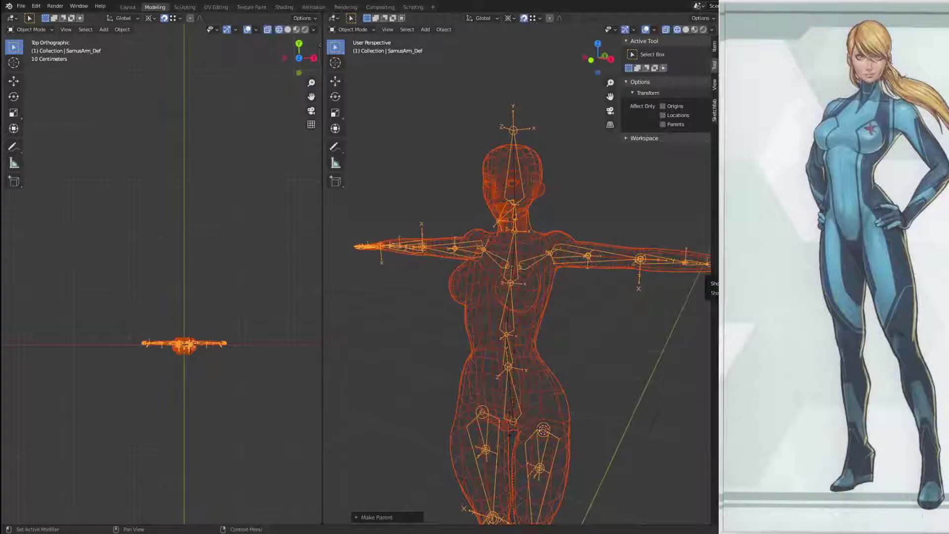
Step: Select the SanumArm_Ctr control armature and put it into Edit Mode
middle_drag(583, 321, 550, 266)
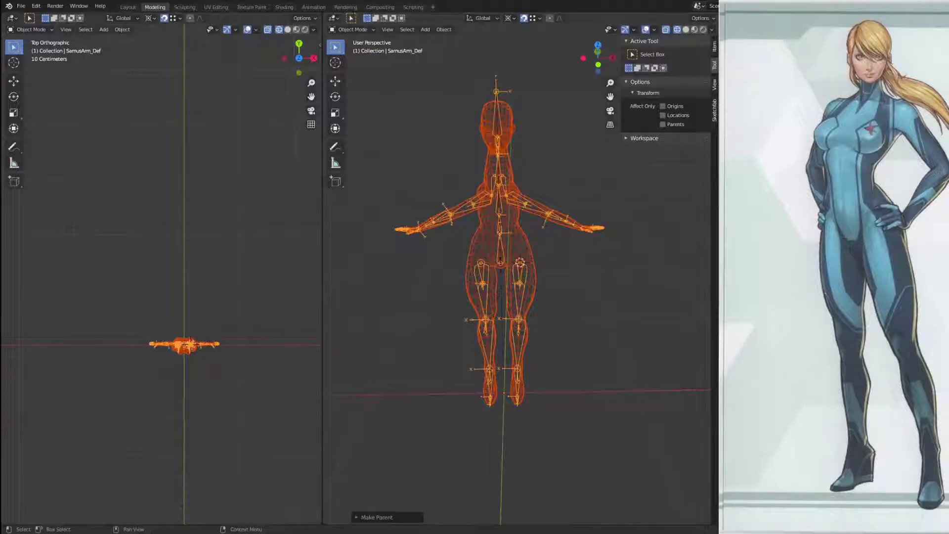
middle_drag(500, 287, 528, 266)
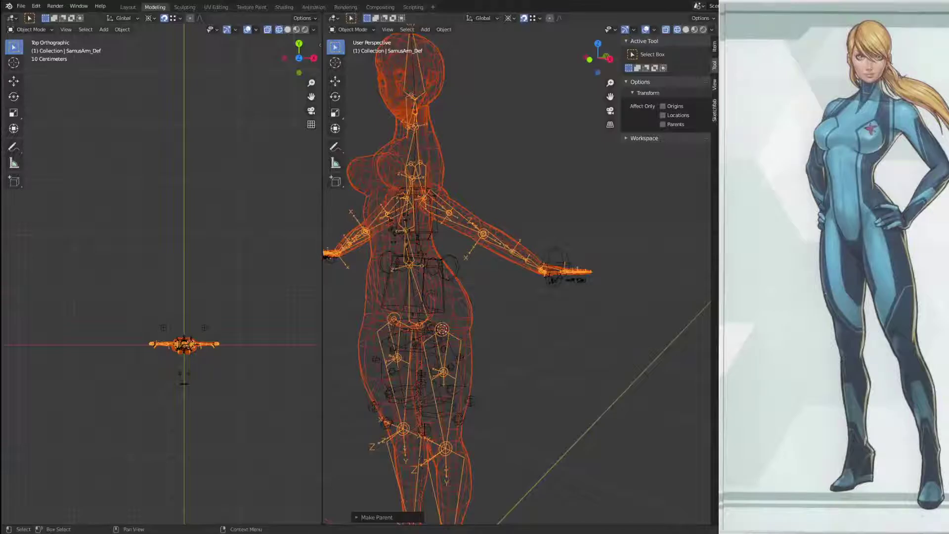
click(771, 74)
middle_drag(481, 329, 518, 325)
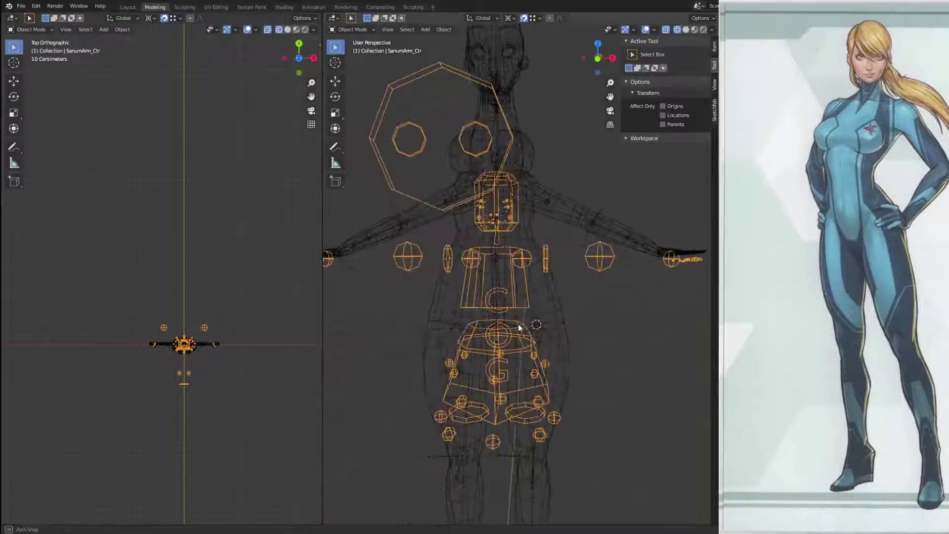
scroll(577, 350, down, 2)
key(Tab)
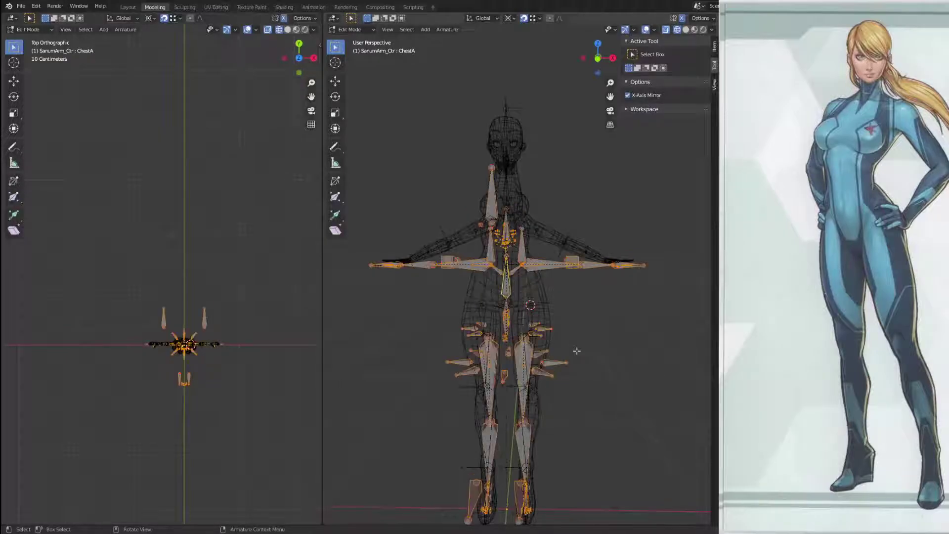
Step: Enlarge all SanumArm_Ctr bones uniformly from the world origin in the front view and return to Object Mode
middle_drag(576, 351, 616, 355)
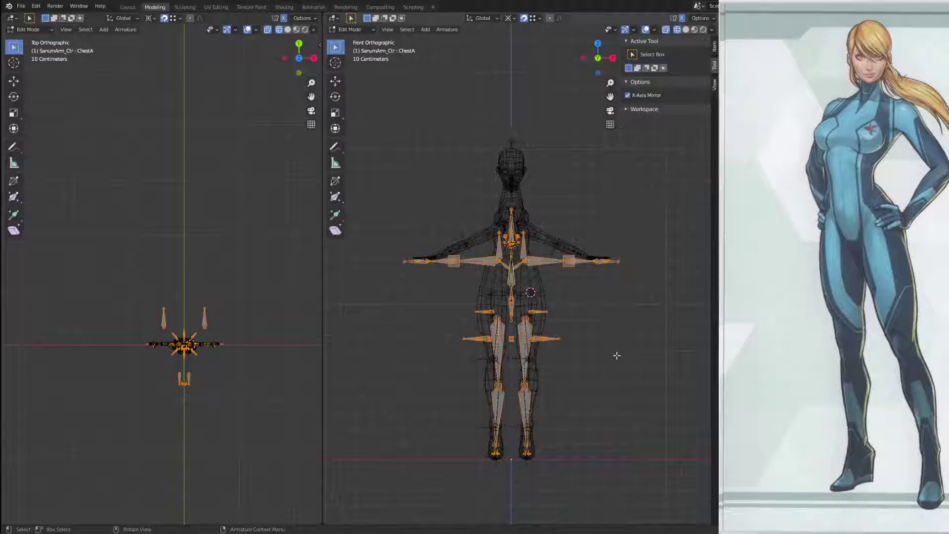
middle_drag(620, 394, 583, 281)
key(KP_1)
key(s)
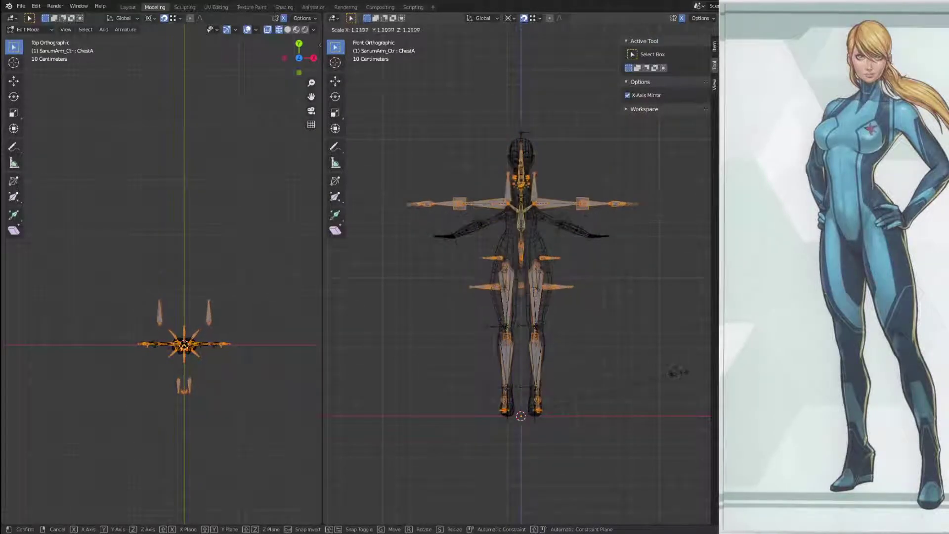
click(681, 373)
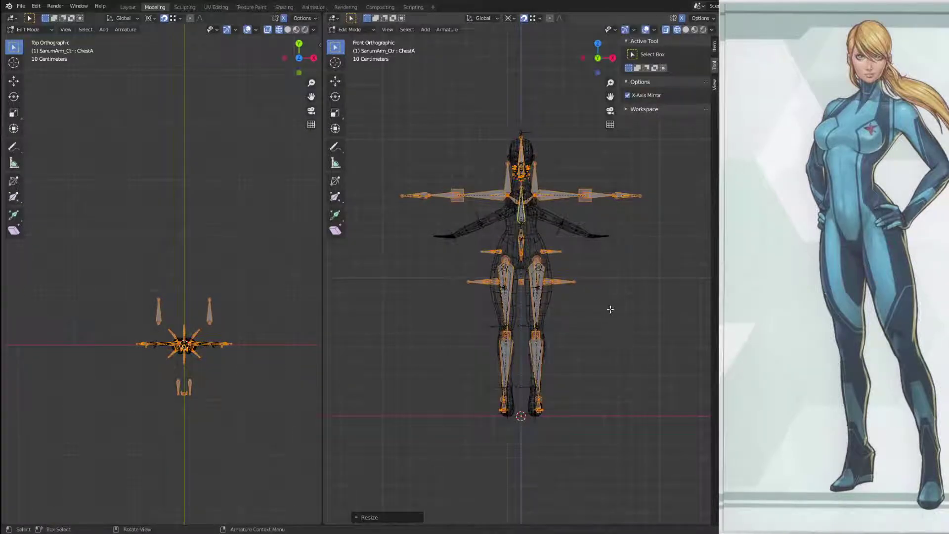
key(Tab)
Step: Scale all SanumArm_Ctr bones up once more in Edit Mode by a factor of about 1.18
middle_drag(629, 314, 571, 330)
middle_drag(527, 321, 636, 320)
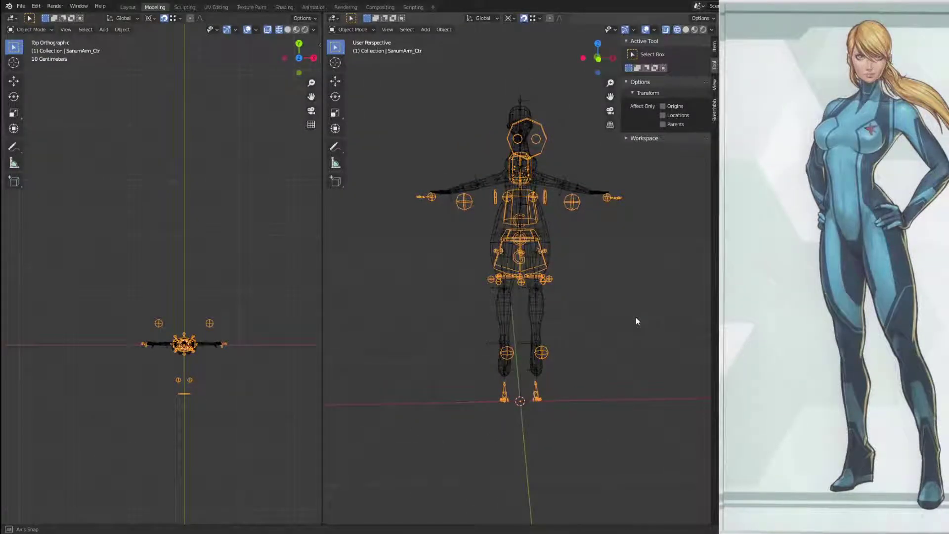
middle_drag(636, 322, 607, 376)
key(Tab)
key(s)
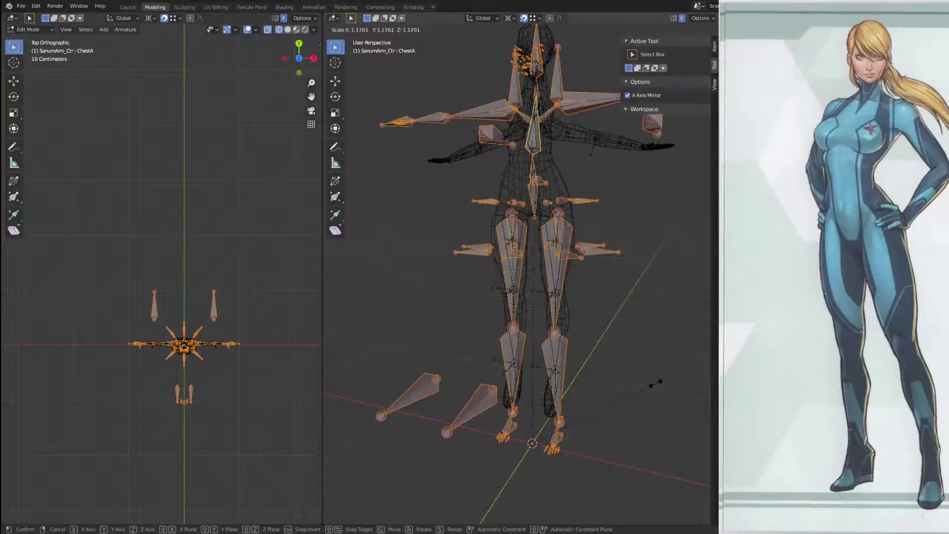
click(655, 383)
Step: Examine how the enlarged control bones and control shapes line up with the legs and body, in Edit Mode and Object Mode
middle_drag(655, 383, 593, 316)
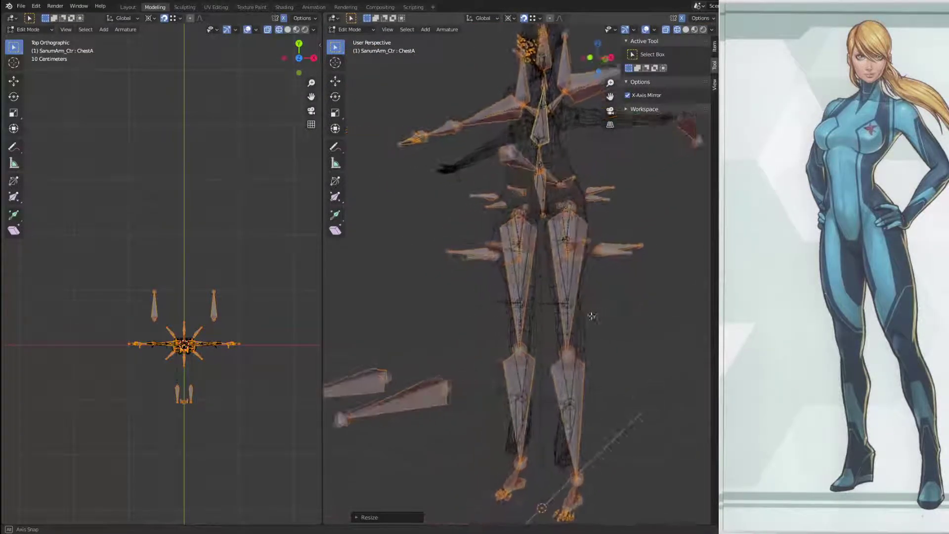
scroll(541, 296, up, 6)
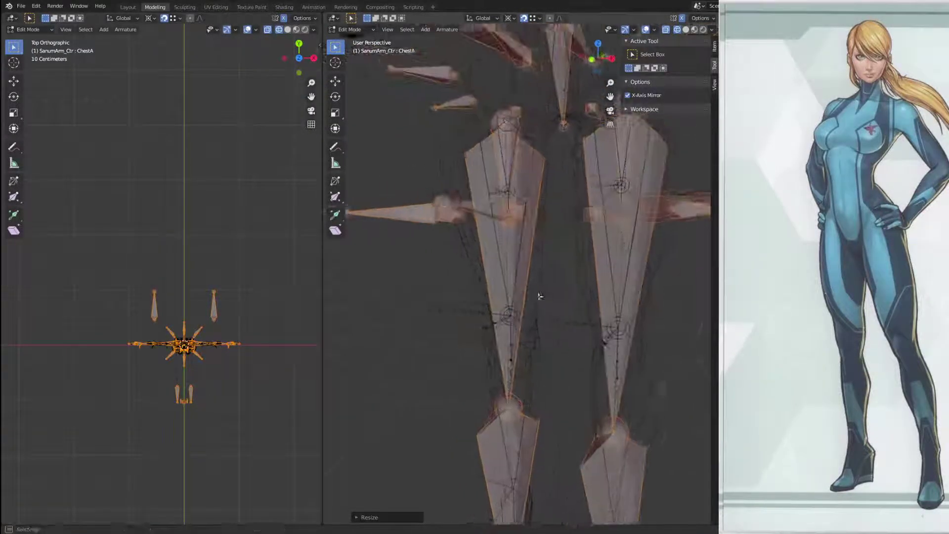
middle_drag(541, 296, 527, 289)
click(575, 237)
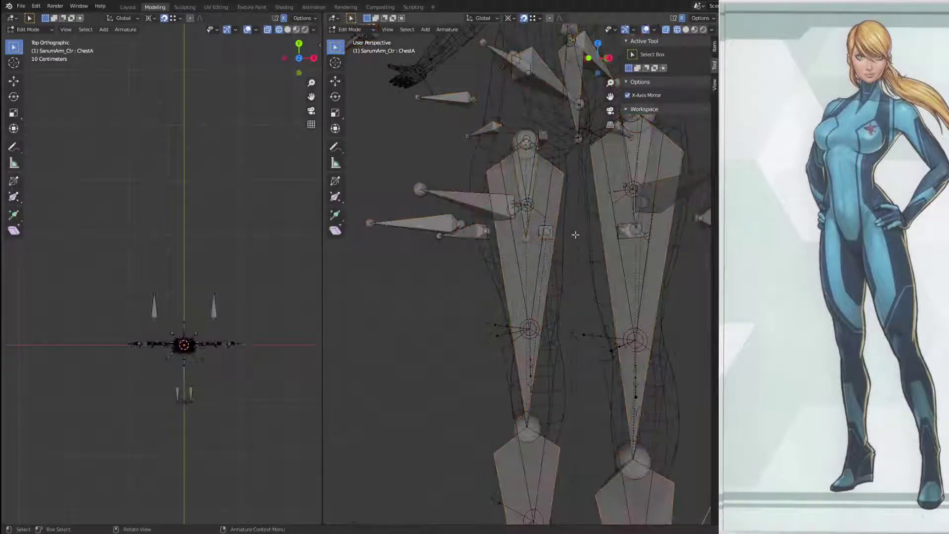
scroll(587, 353, down, 4)
middle_drag(580, 363, 657, 387)
key(Tab)
scroll(586, 318, down, 2)
middle_drag(583, 389, 671, 358)
scroll(585, 269, down, 3)
middle_drag(585, 268, 409, 310)
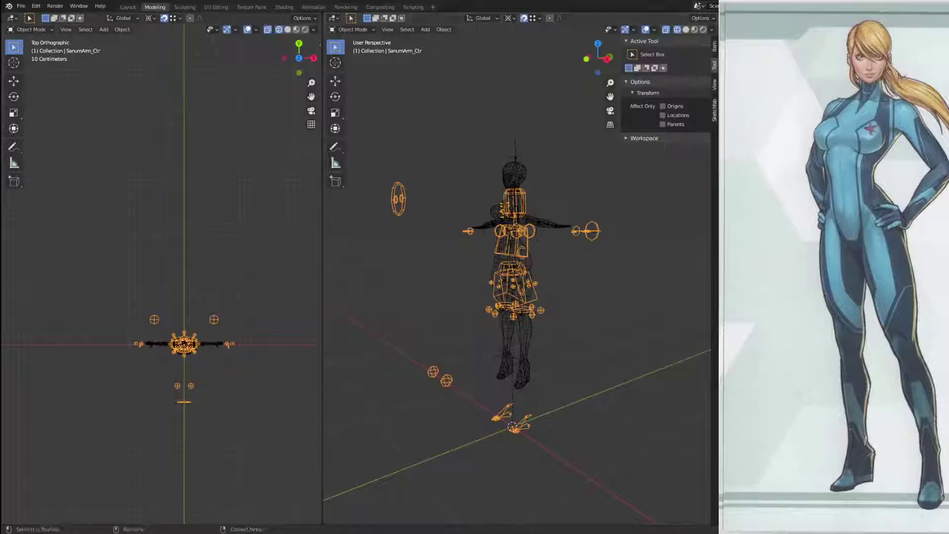
middle_drag(517, 329, 556, 383)
scroll(553, 380, down, 5)
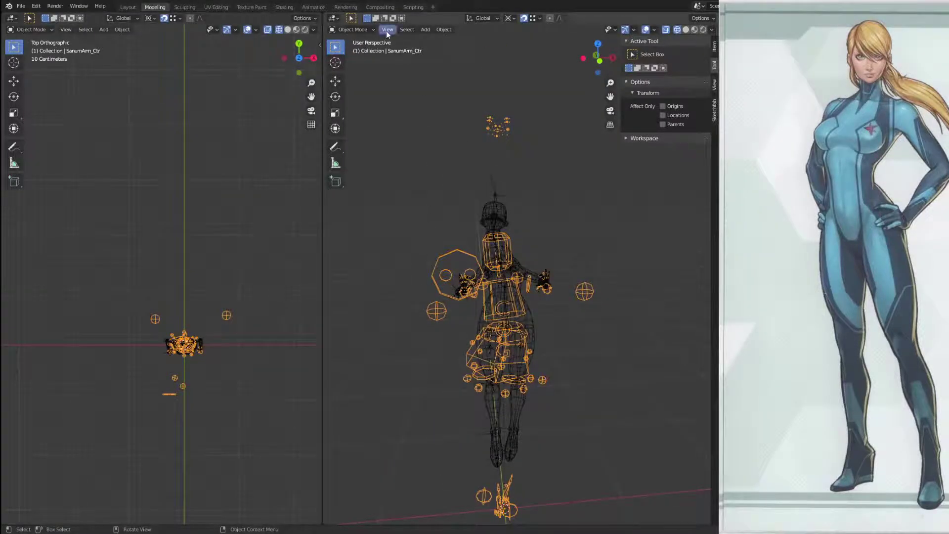
Step: Switch to the Layout workspace, enlarge the timeline area and put SanumArm_Ctr into Pose Mode
click(127, 9)
middle_drag(335, 258, 319, 278)
scroll(328, 322, down, 2)
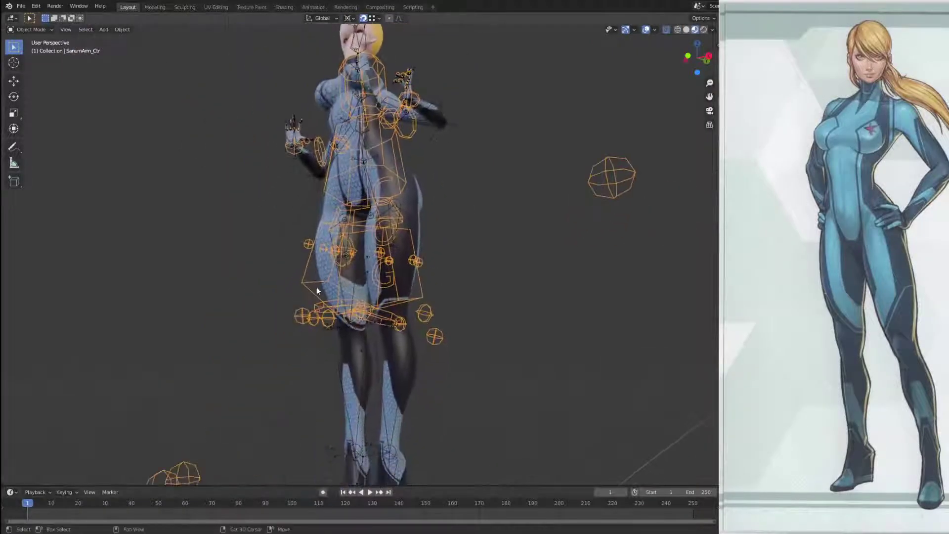
click(292, 402)
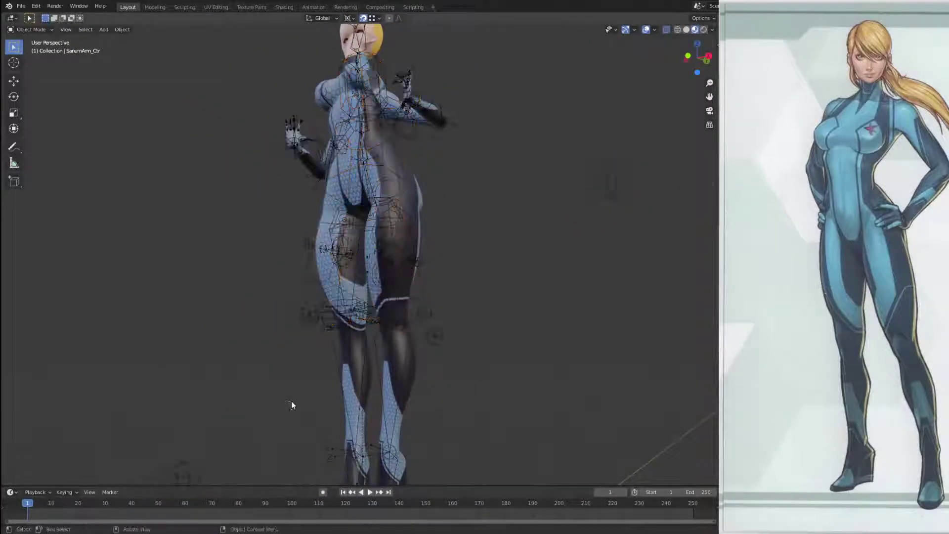
drag(291, 486, 292, 404)
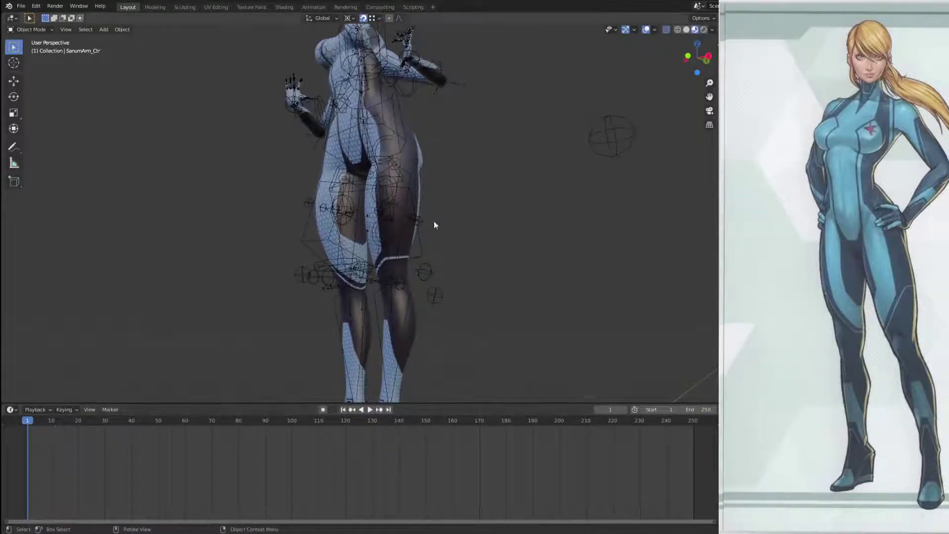
click(438, 293)
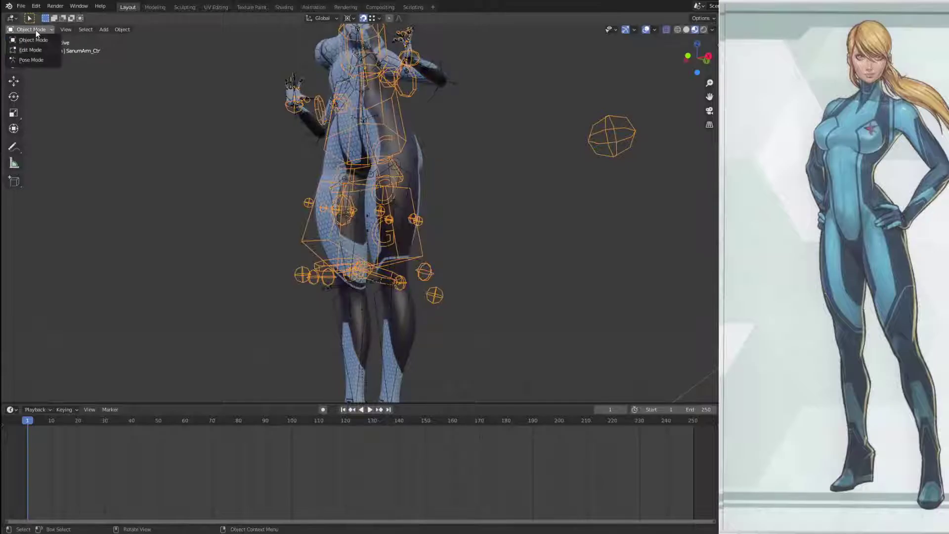
click(43, 60)
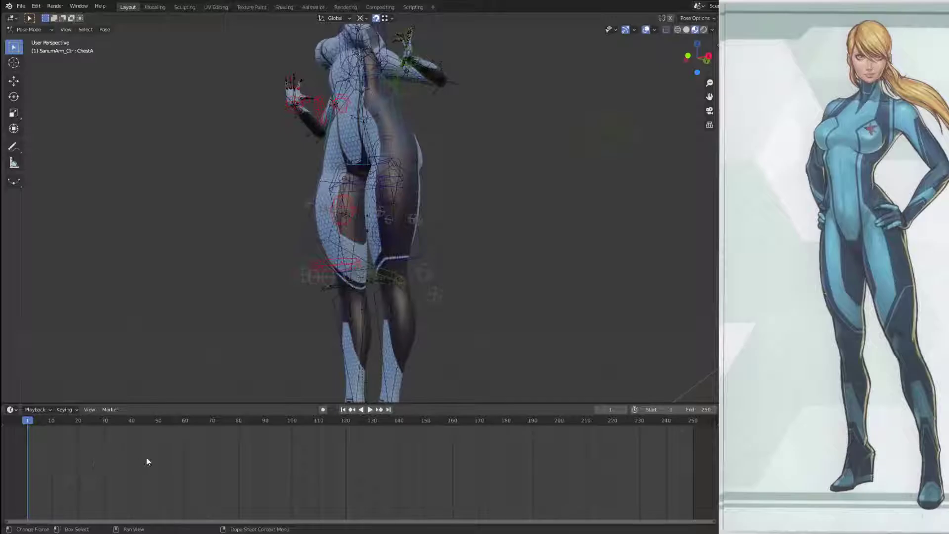
Step: Fit the timeline's frame range and clear the user transforms of all control bones
scroll(163, 458, down, 2)
key(Home)
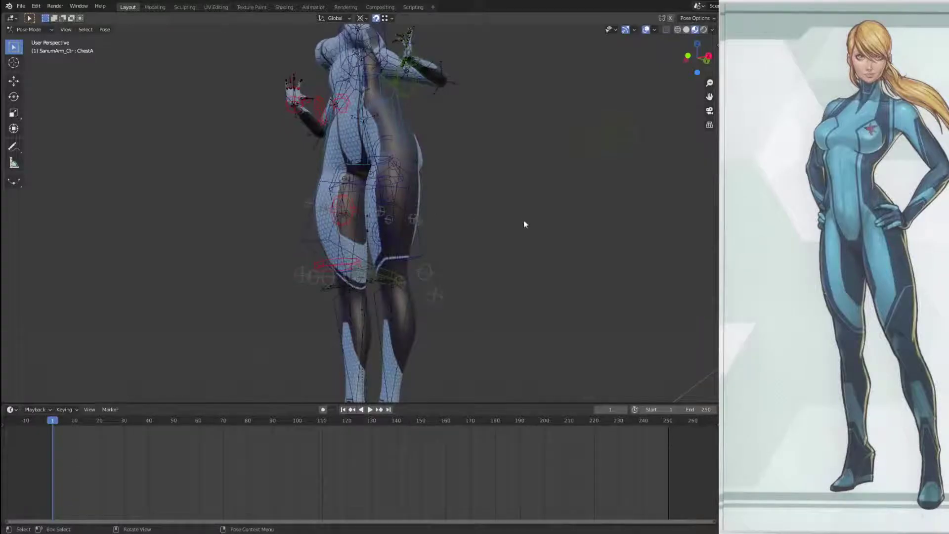
key(a)
right_click(501, 226)
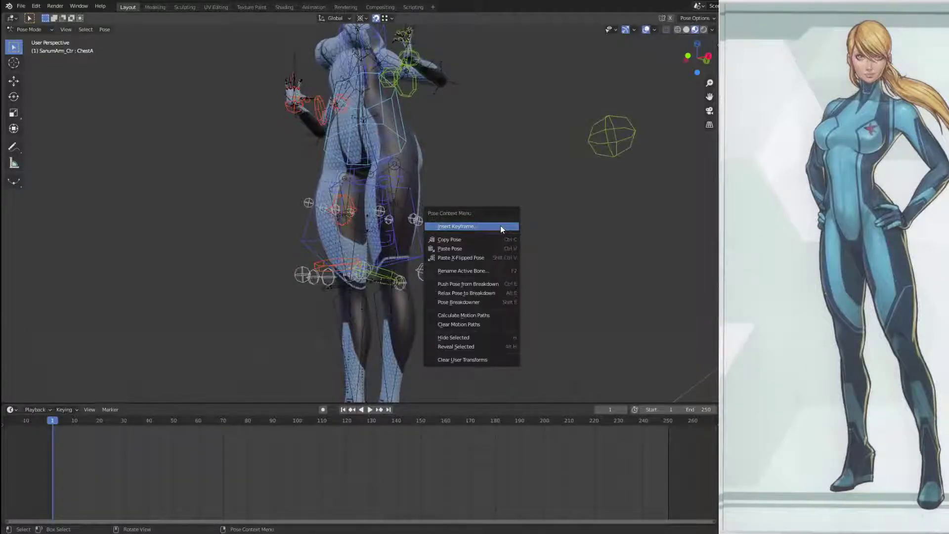
click(490, 361)
Step: Compare the control rig's placement on the character between Pose Mode and Edit Mode from several angles
middle_drag(478, 207, 354, 228)
scroll(455, 169, up, 4)
middle_drag(425, 126, 410, 254)
scroll(379, 146, down, 5)
scroll(453, 121, up, 4)
key(Tab)
middle_drag(467, 231, 532, 225)
key(Tab)
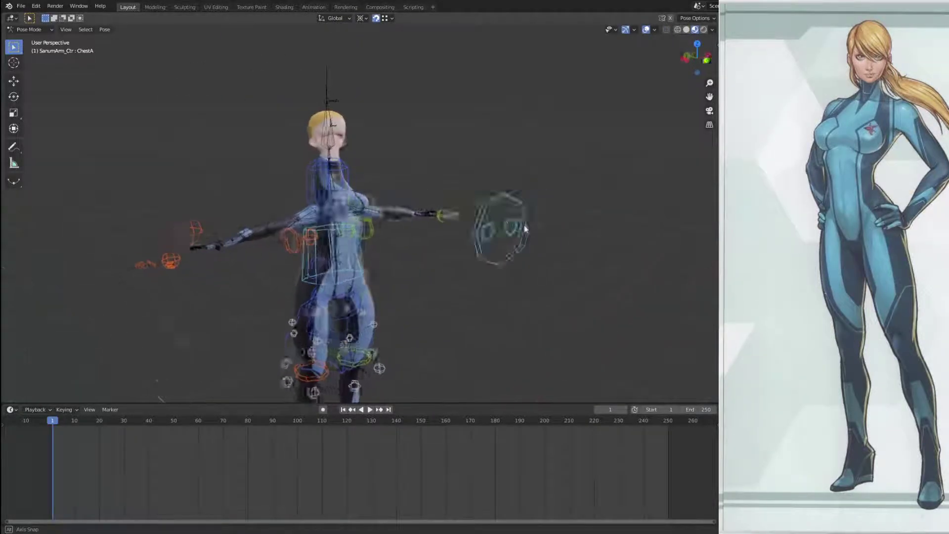
key(Tab)
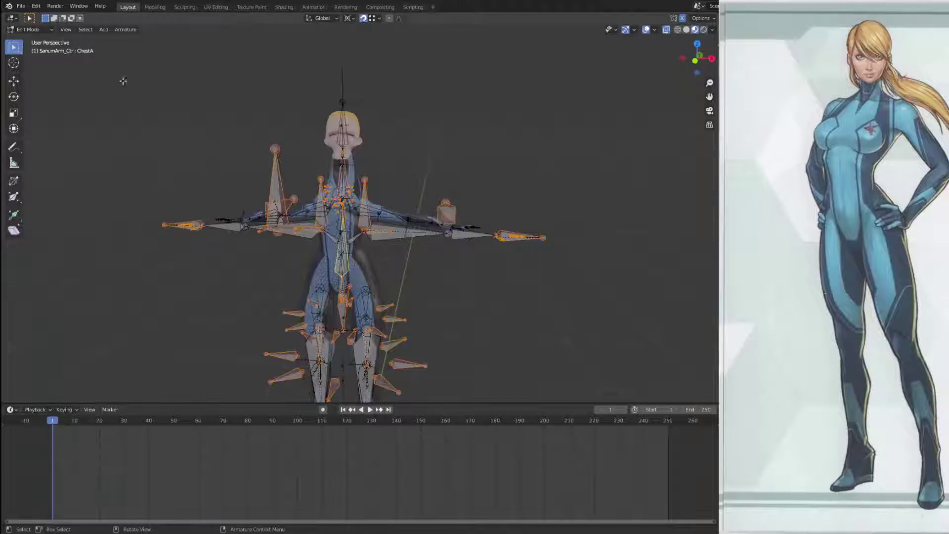
Step: Return to Pose Mode and clear the user transforms of the selected control bones again
middle_drag(550, 261, 457, 183)
key(Tab)
right_click(500, 162)
click(500, 162)
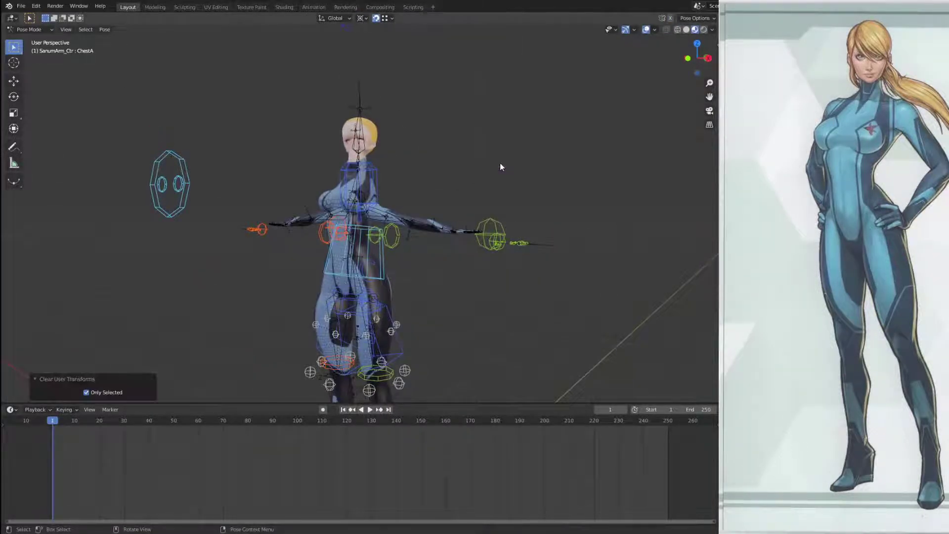
right_click(463, 171)
click(463, 168)
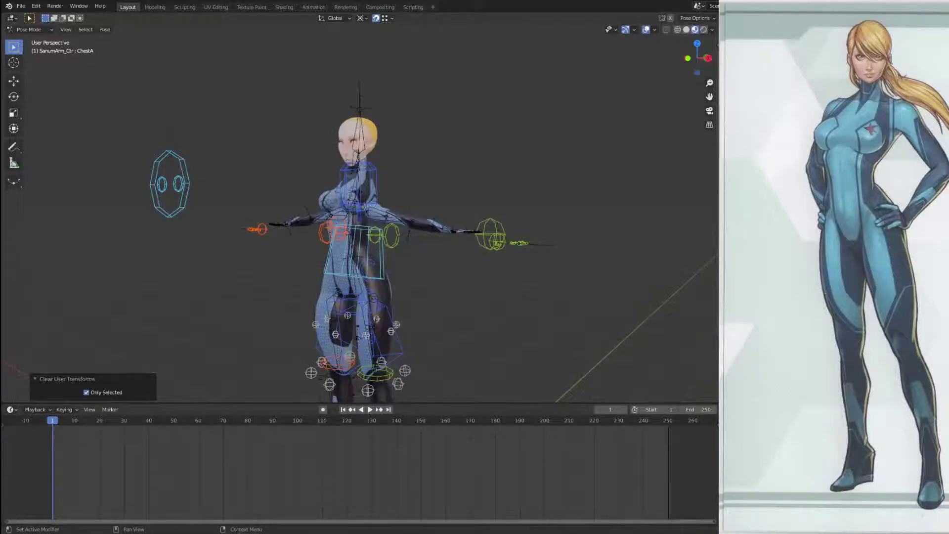
Step: Examine the SanumArm_Ctr arm and leg bones against the character mesh in Edit Mode from the front
middle_drag(445, 282, 688, 282)
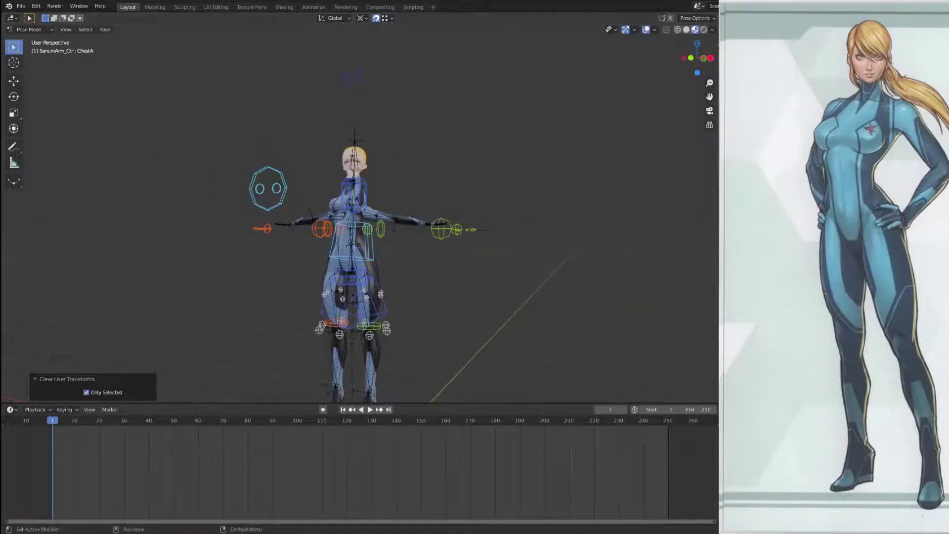
middle_drag(539, 268, 512, 258)
key(Tab)
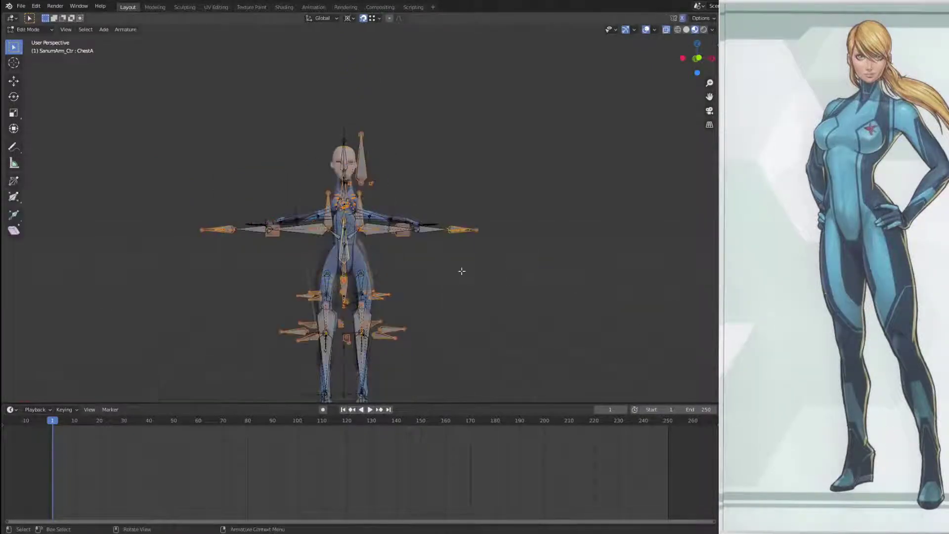
scroll(485, 286, up, 4)
key(KP_1)
scroll(490, 321, up, 5)
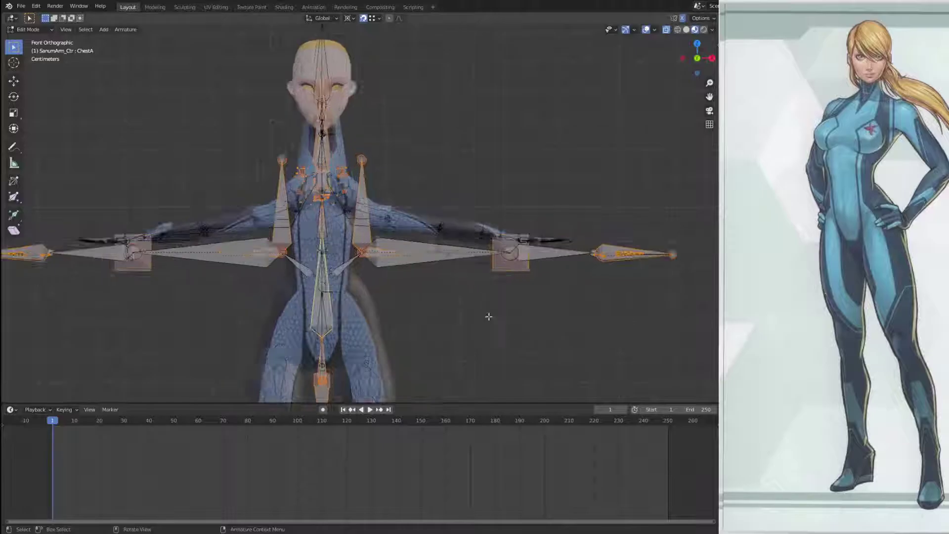
scroll(507, 272, up, 2)
shift+middle_drag(506, 273, 301, 204)
scroll(578, 250, down, 4)
shift+middle_drag(577, 249, 552, 384)
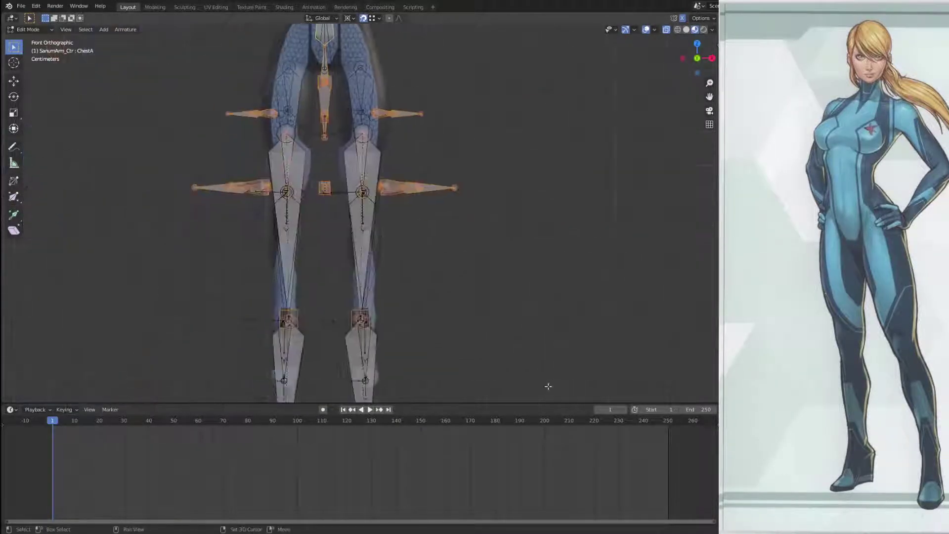
Step: Select the lower ring of skirt IK target bones around the thighs, including IKTarg_Skirt_Front, and delete them
mouse_move(484, 273)
middle_down()
mouse_move(516, 284)
mouse_move(484, 287)
middle_up()
shift+click(486, 216)
middle_drag(487, 216, 434, 279)
shift+click(482, 246)
middle_drag(482, 246, 394, 256)
shift+click(420, 266)
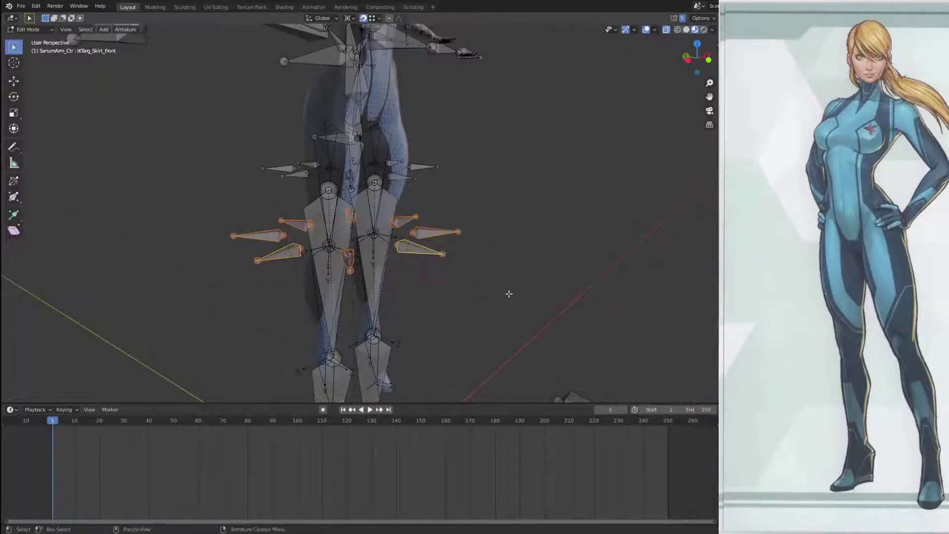
key(alt+p)
click(509, 294)
scroll(498, 271, down, 3)
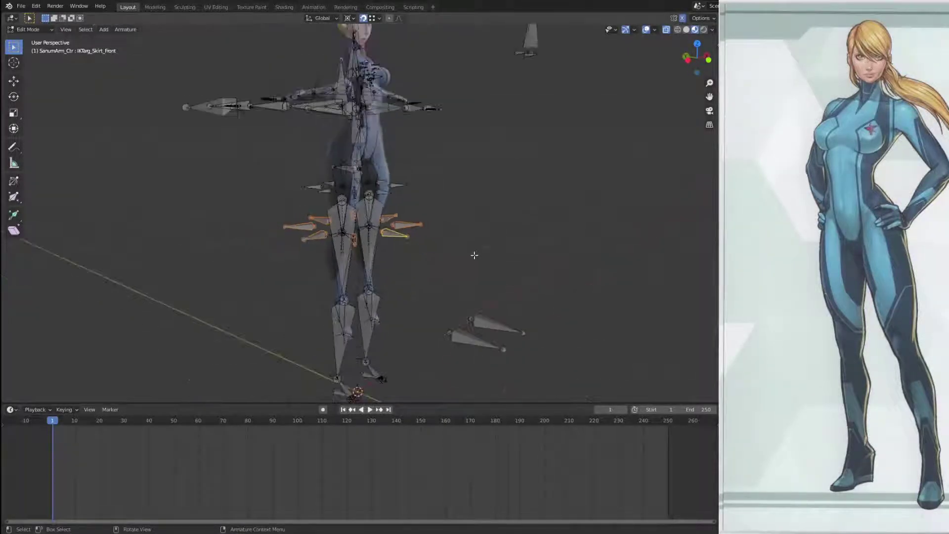
key(x)
click(447, 242)
Step: Select the cluster of small control bones in front of the chest and delete them
mouse_move(447, 242)
middle_down()
mouse_move(449, 147)
mouse_move(447, 242)
middle_up()
scroll(445, 237, up, 4)
middle_drag(401, 222, 378, 139)
scroll(392, 186, up, 3)
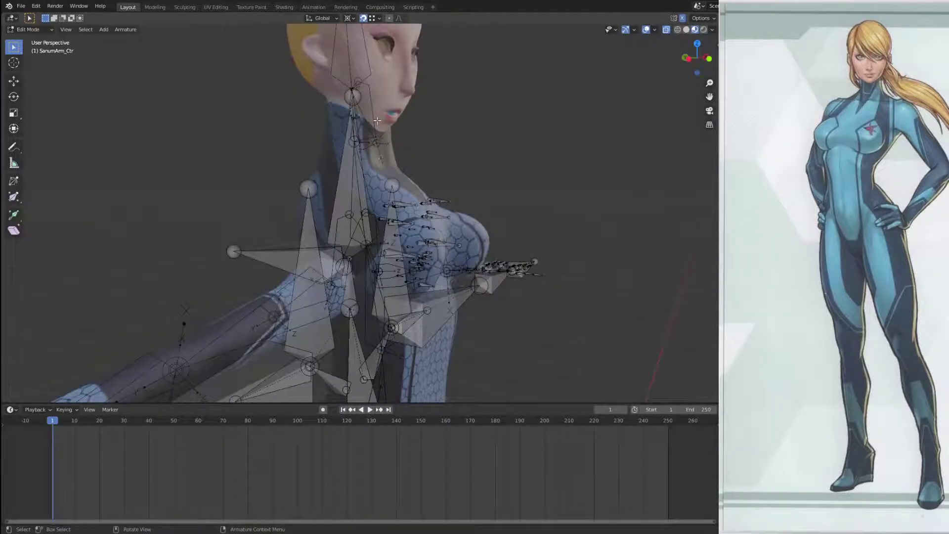
middle_drag(424, 237, 374, 247)
scroll(365, 255, up, 3)
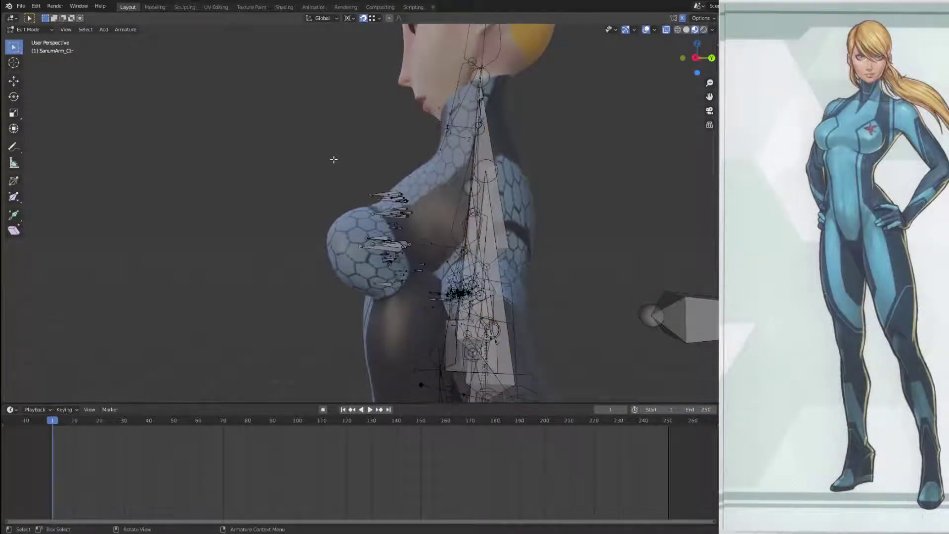
drag(327, 140, 459, 306)
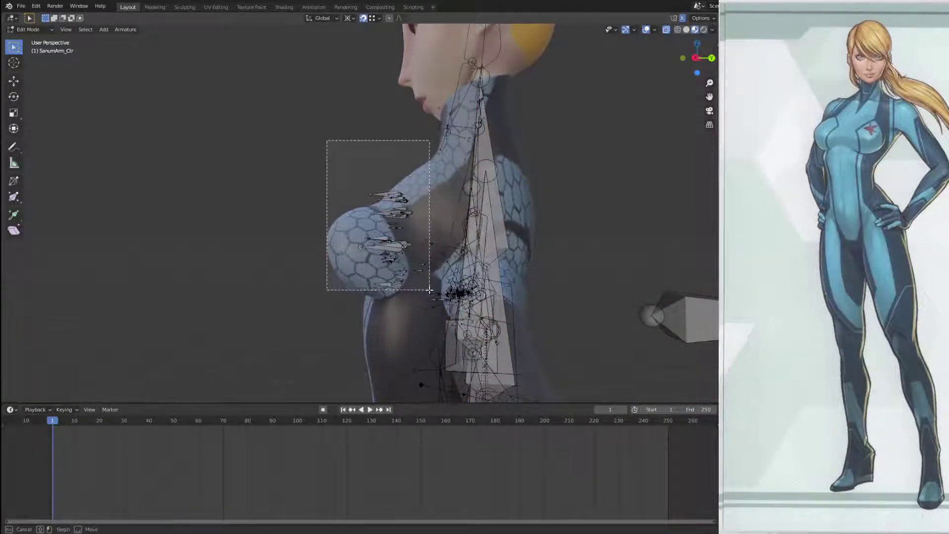
drag(429, 287, 428, 288)
middle_drag(420, 297, 394, 301)
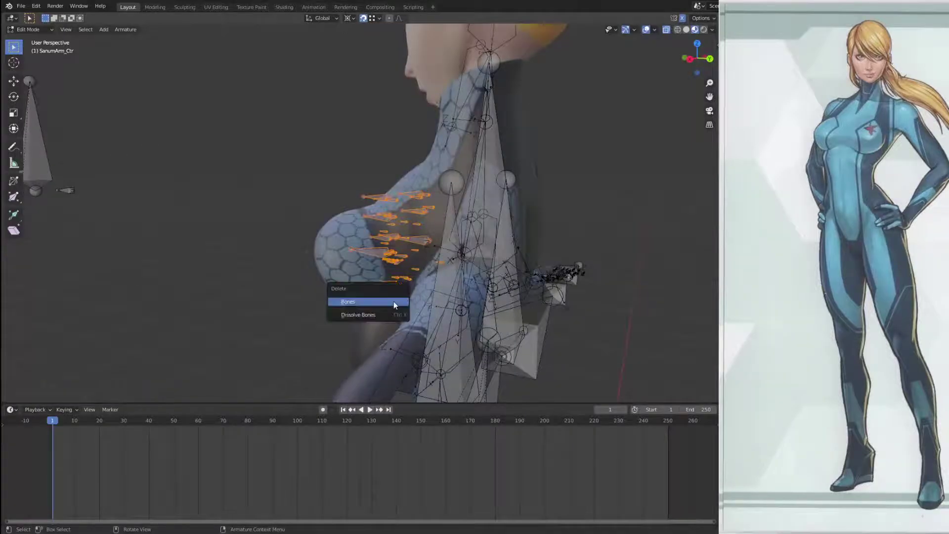
click(383, 269)
Step: Delete the skirt pole target bones beside the thighs, including PolTarg_Skirt_Side_L
middle_drag(382, 268, 556, 181)
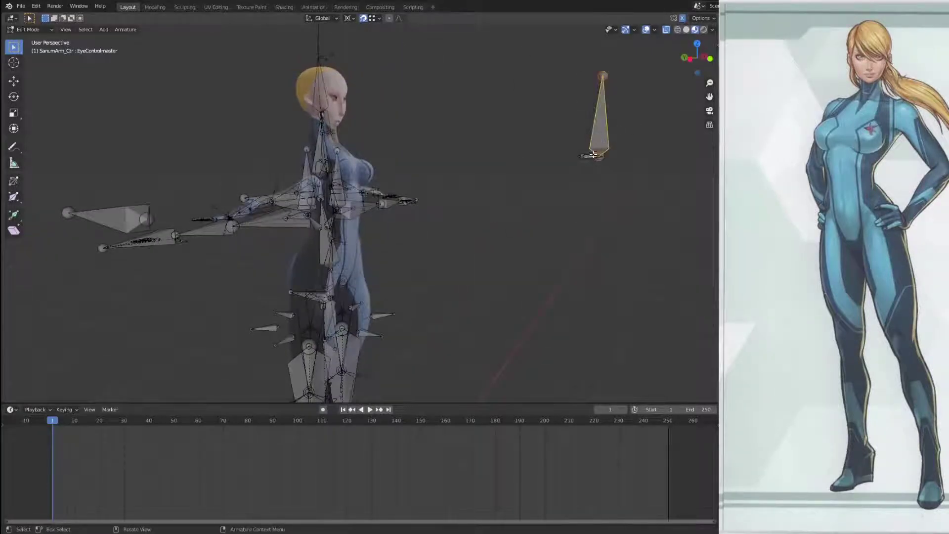
shift+middle_drag(384, 178, 480, 257)
scroll(395, 218, up, 6)
scroll(480, 257, down, 5)
shift+middle_drag(458, 317, 530, 259)
scroll(494, 199, up, 3)
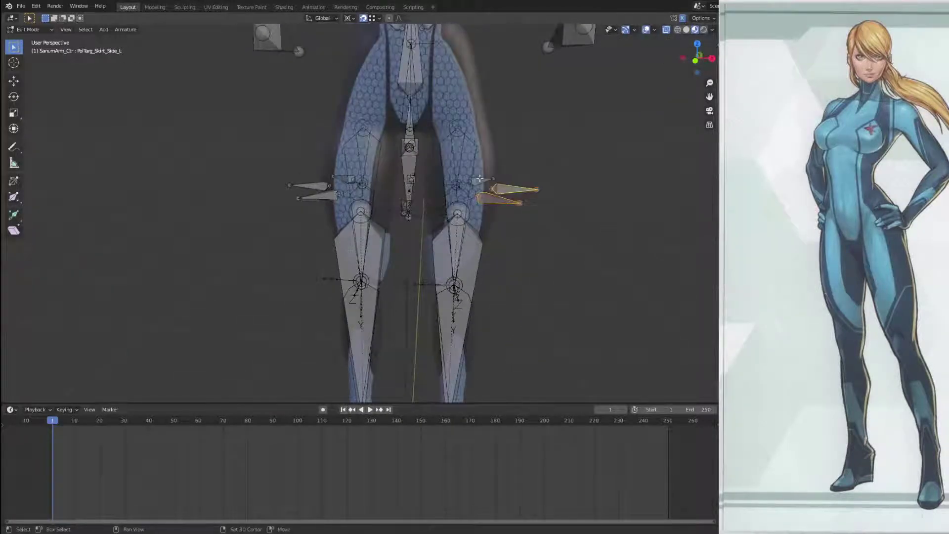
click(368, 227)
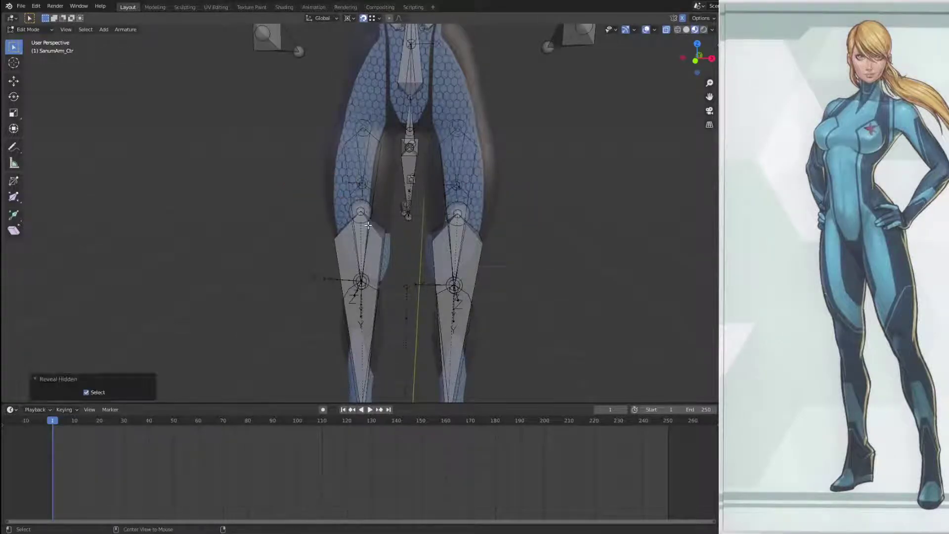
Step: Reveal any hidden bones and delete the front and back skirt pole target bones, including PolTarg_Skirt_Front
key(a)
key(a)
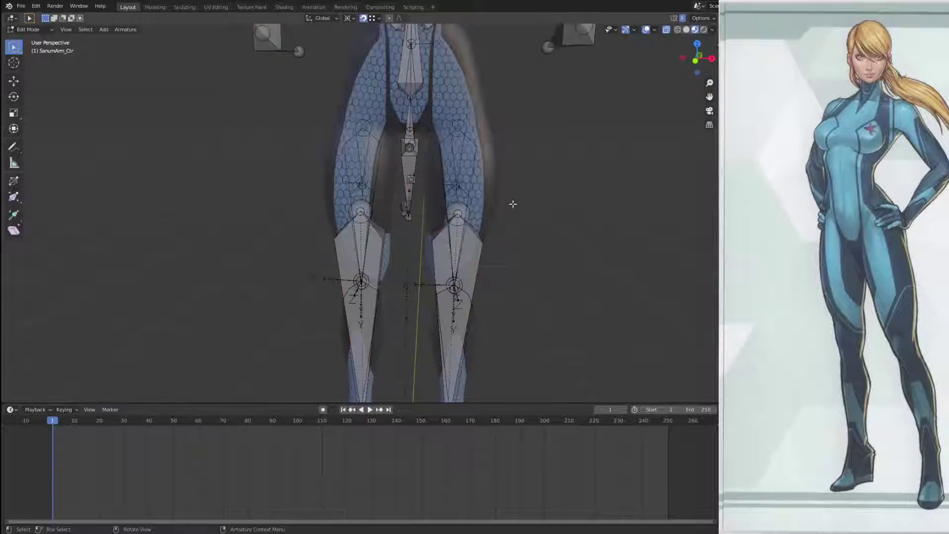
key(alt+h)
middle_drag(512, 203, 380, 242)
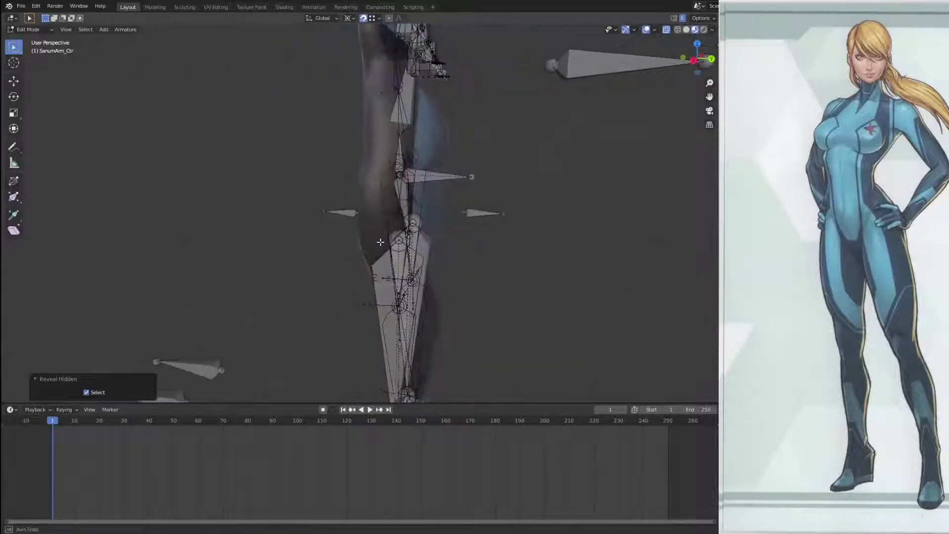
click(494, 216)
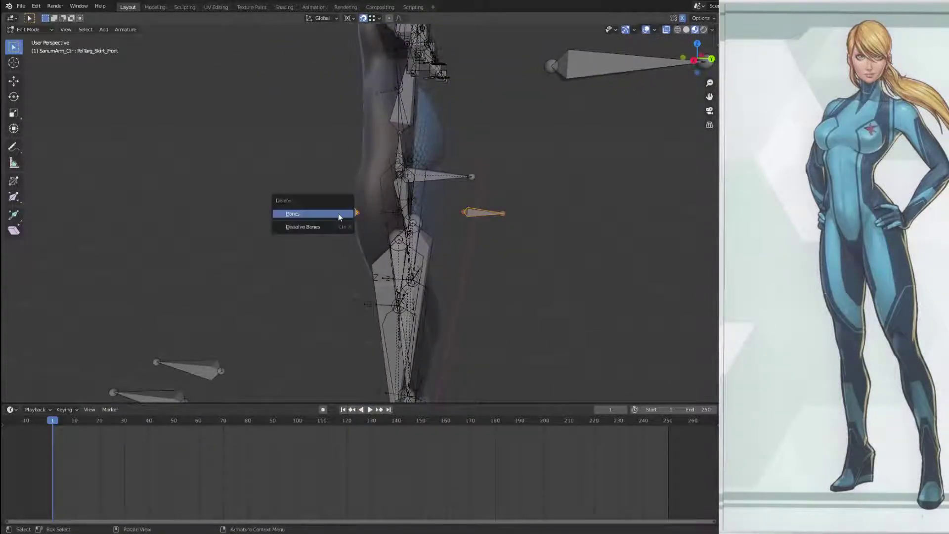
click(338, 214)
Step: Review the remaining SanumArm_Ctr bones around the legs, then inspect the rig and character in Pose Mode
scroll(338, 215, down, 3)
middle_drag(335, 122, 463, 205)
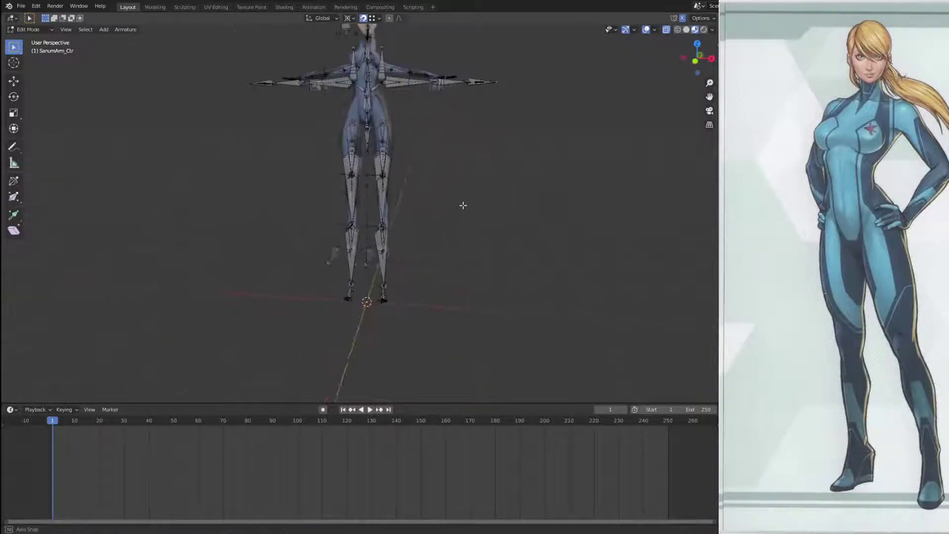
scroll(427, 227, up, 3)
mouse_move(427, 233)
middle_down()
mouse_move(324, 237)
mouse_move(440, 243)
middle_up()
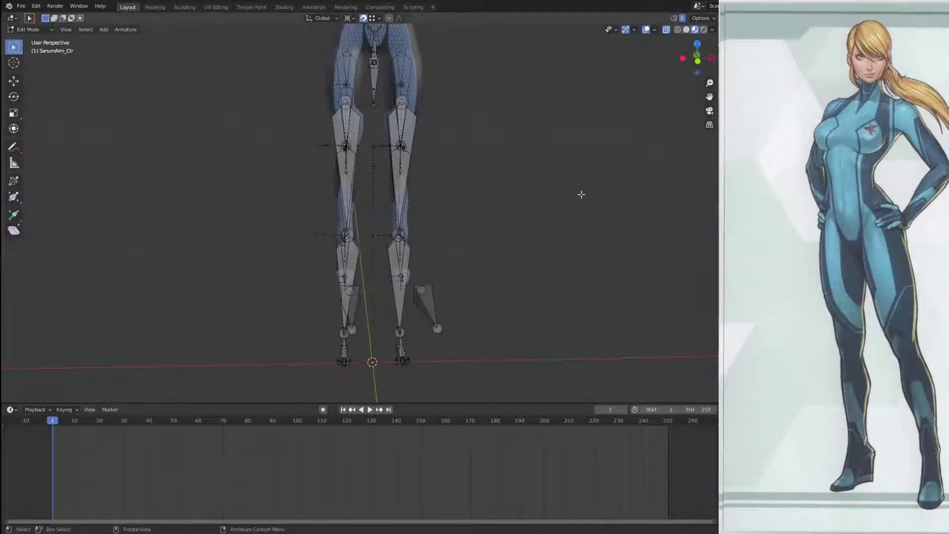
key(ctrl+Tab)
middle_drag(560, 183, 494, 210)
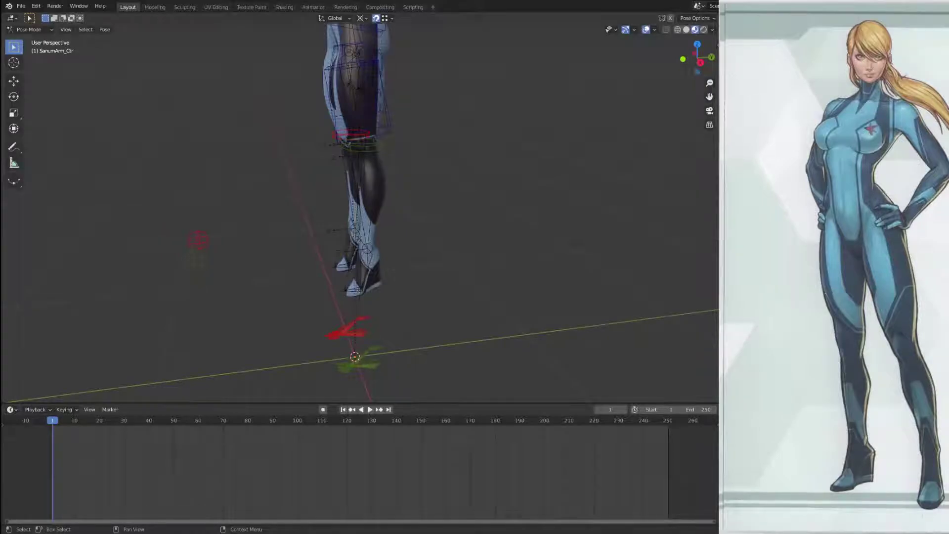
key(a)
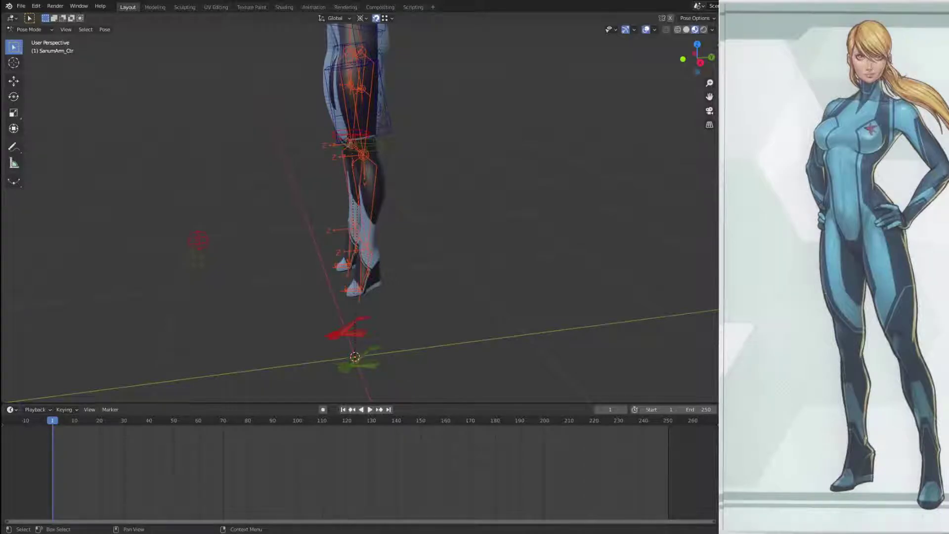
key(alt+a)
Step: Switch to Object Mode, return the SamusArm_Def armature and character to their rest position, and reselect SanumArm_Ctr
click(50, 32)
click(51, 39)
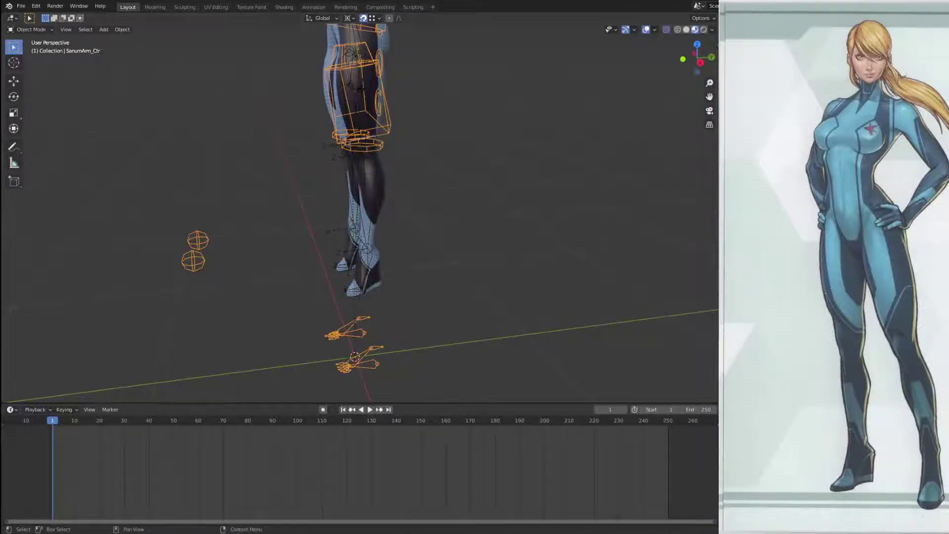
click(363, 217)
key(ctrl+z)
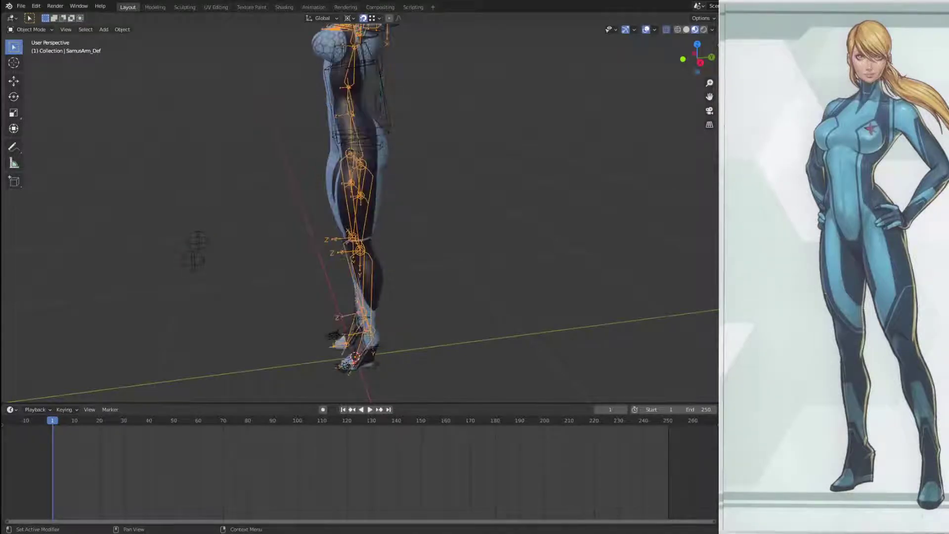
key(ctrl+z)
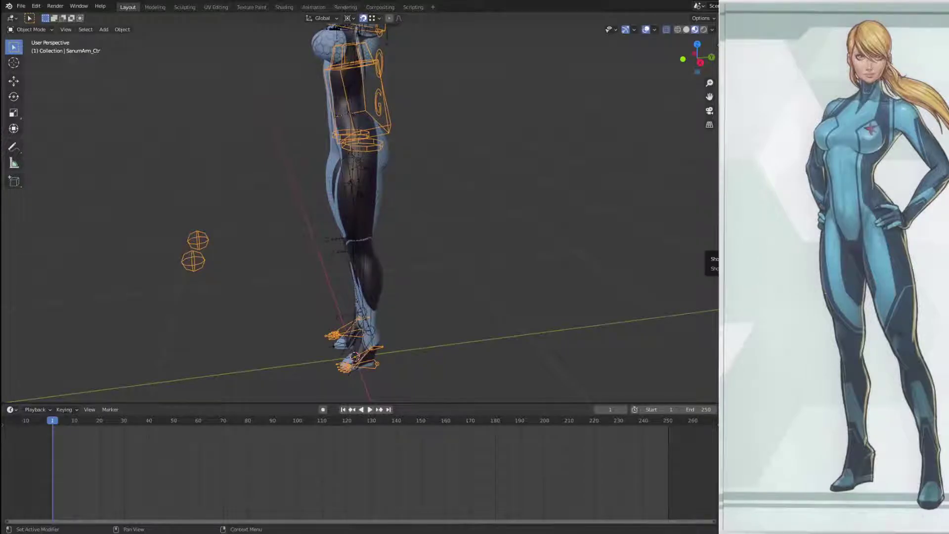
Step: Scale all SanumArm_Ctr bones in Edit Mode to 0.891 so the arms line up with the character's arms
middle_drag(434, 171, 525, 166)
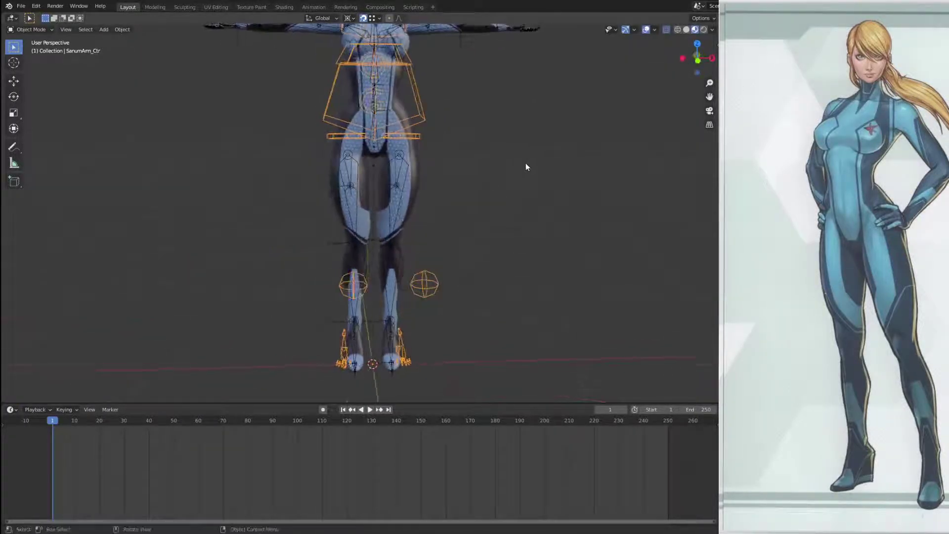
middle_drag(572, 133, 517, 117)
scroll(538, 134, down, 4)
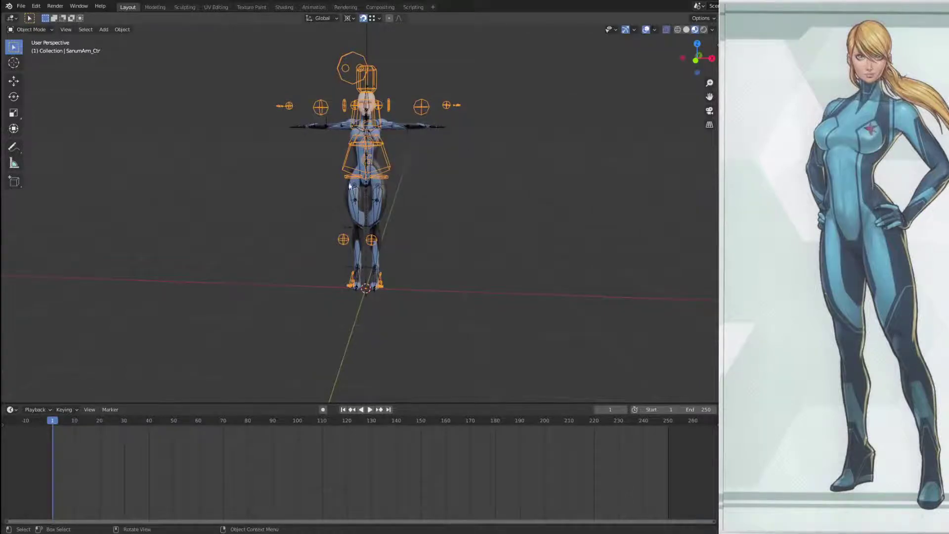
key(Tab)
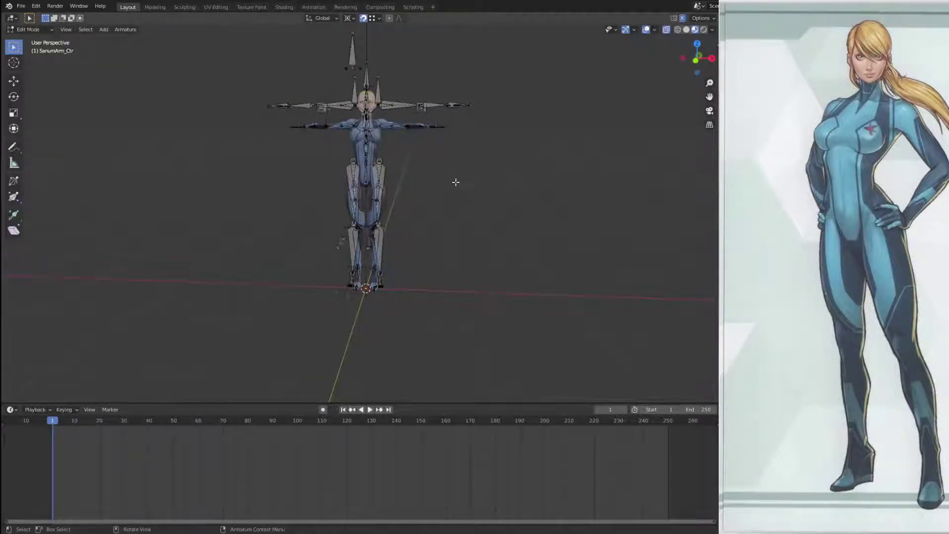
key(a)
middle_drag(576, 194, 582, 183)
scroll(502, 102, up, 3)
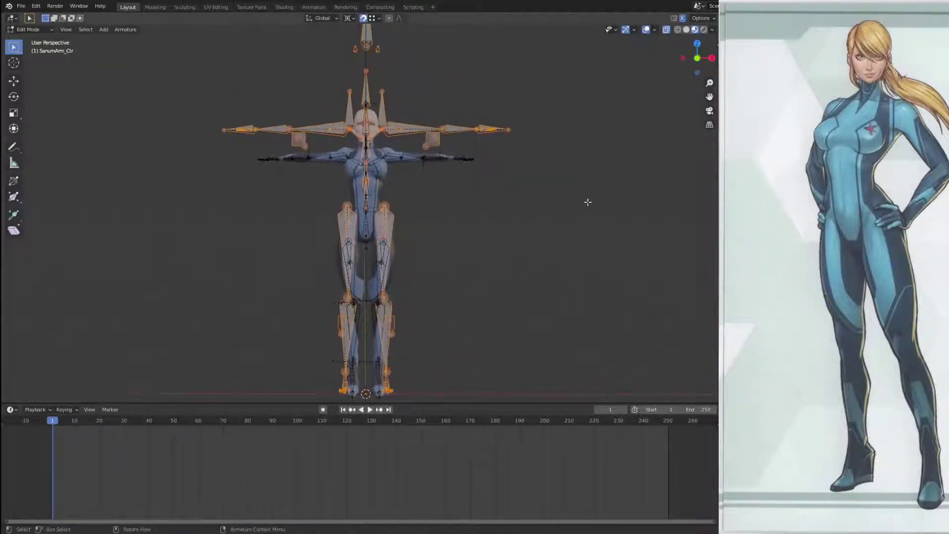
key(s)
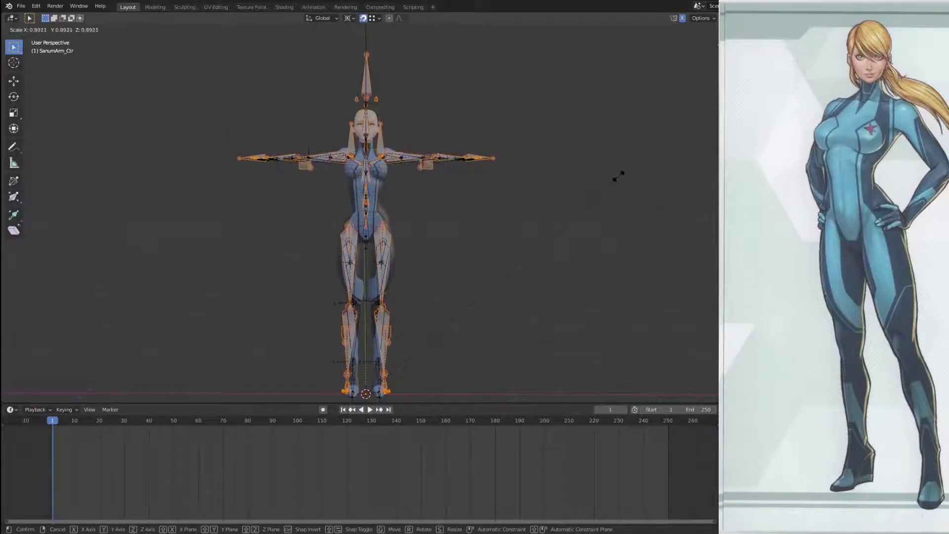
click(618, 176)
Step: Examine the scaled control bones against the torso, legs and feet of the deform armature
middle_drag(616, 191, 547, 199)
scroll(547, 199, up, 4)
shift+middle_drag(405, 149, 513, 209)
middle_drag(597, 230, 524, 236)
scroll(632, 225, up, 3)
key(KP_1)
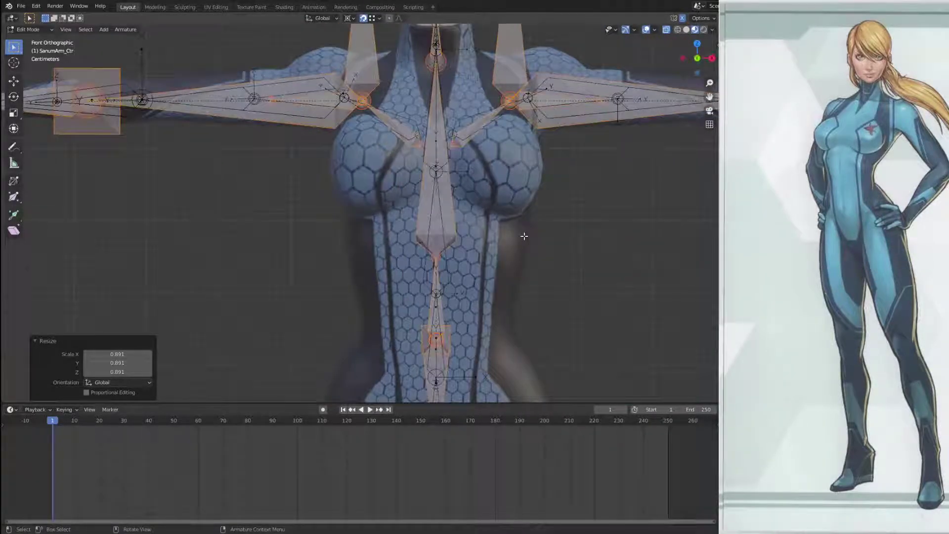
scroll(525, 238, down, 3)
shift+middle_drag(562, 262, 531, 86)
shift+middle_drag(537, 204, 536, 183)
scroll(540, 153, up, 4)
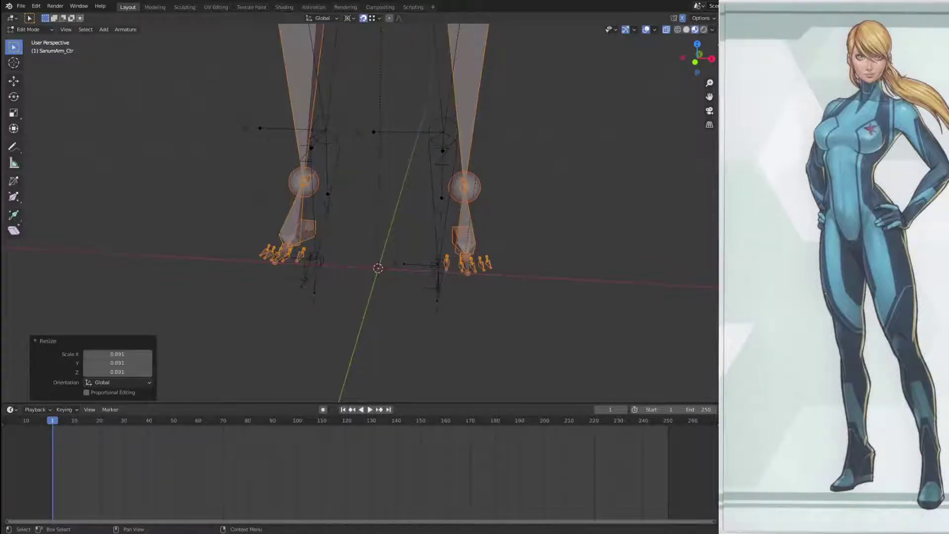
Step: Leave Edit Mode, try revealing all hidden objects, and undo the reveal
scroll(620, 170, down, 2)
middle_drag(562, 191, 582, 221)
key(Tab)
key(alt+h)
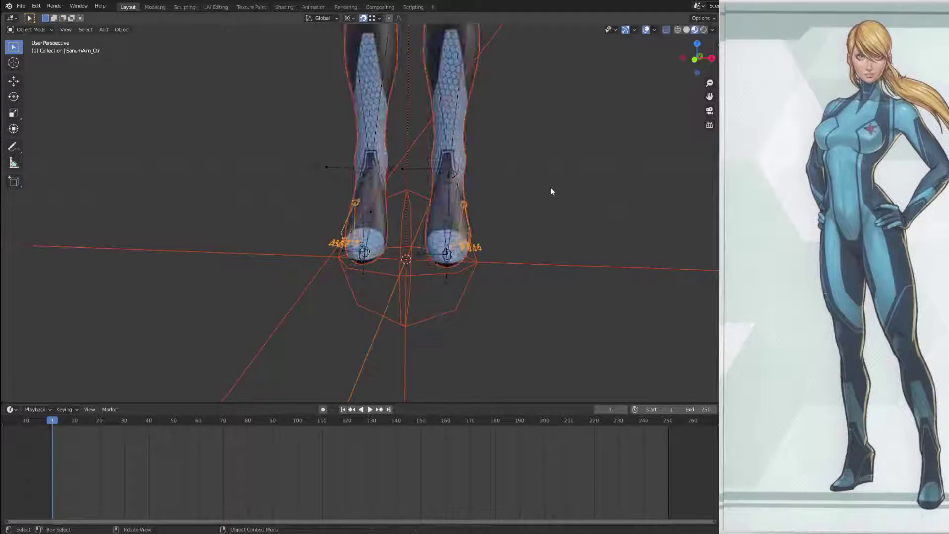
key(ctrl+z)
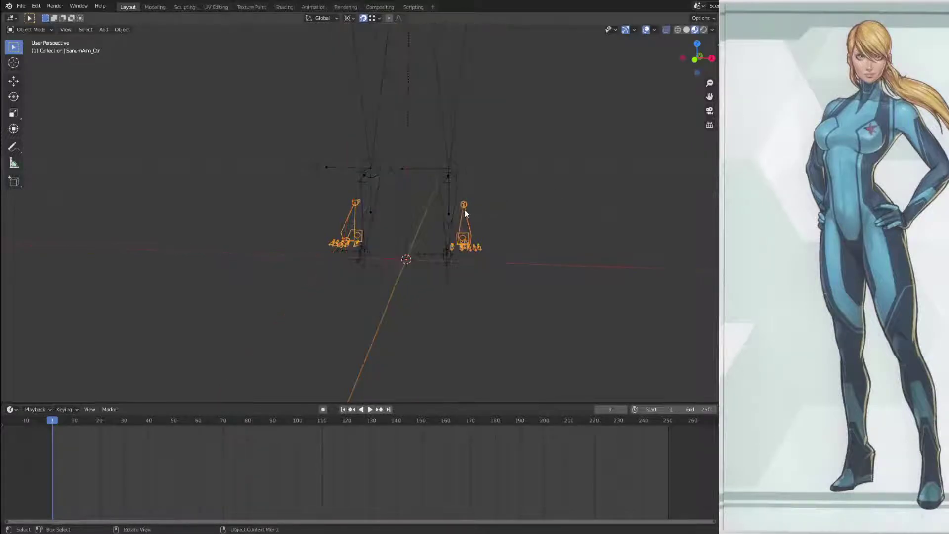
Step: Delete the individual toe bones of the left foot in Edit Mode, keeping the main toe bone
key(Tab)
middle_drag(527, 217, 496, 216)
key(a)
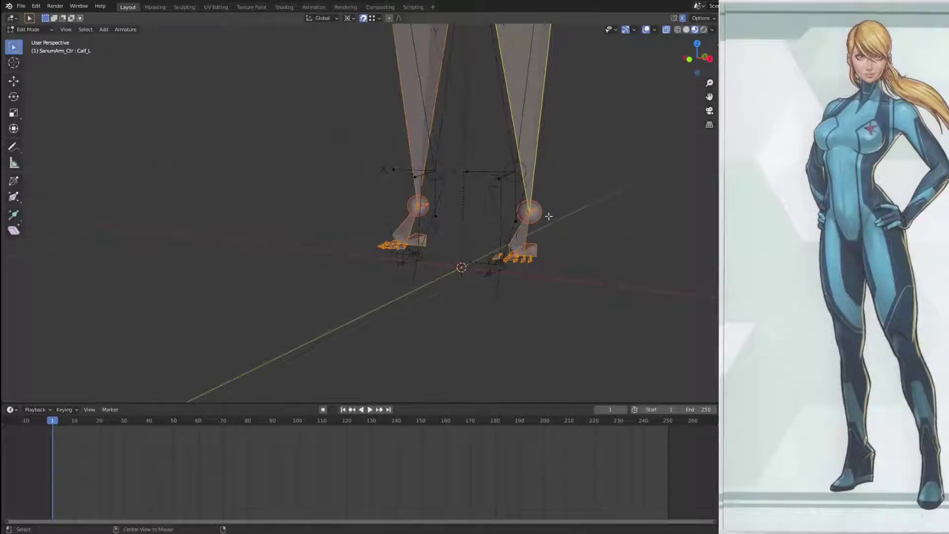
key(alt+a)
middle_drag(549, 216, 423, 186)
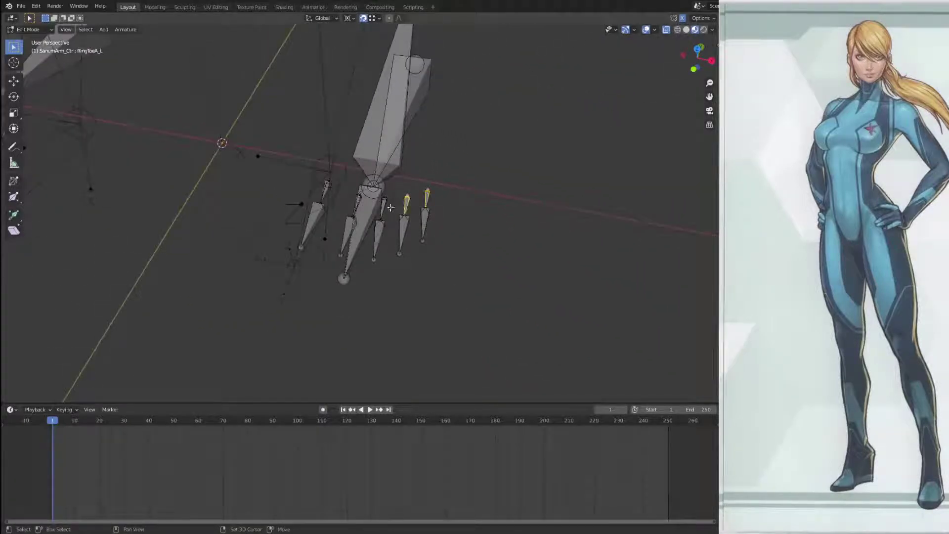
shift+click(358, 203)
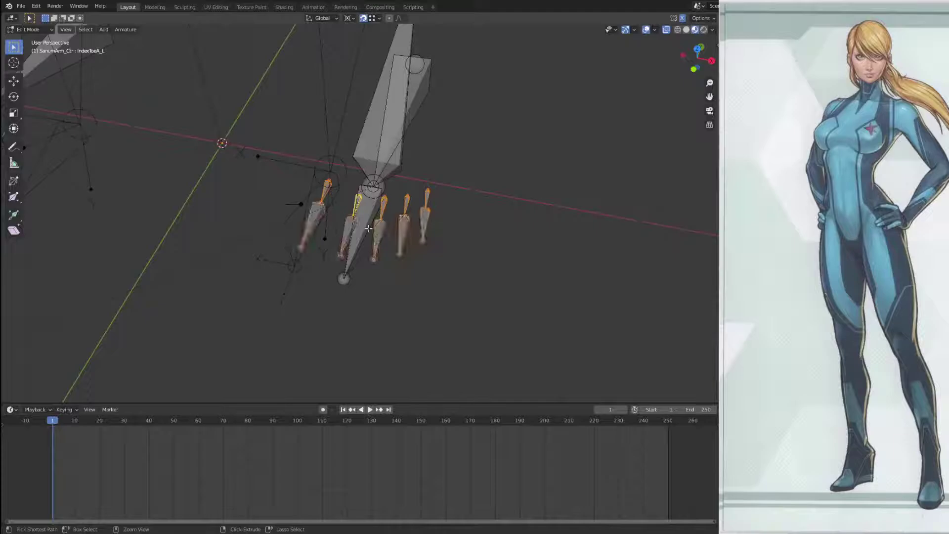
key(x)
click(369, 227)
Step: Snap the Foot_L end joint and the base of the Eff_Toes_L bone onto the deform armature's matching left foot joint
middle_drag(369, 227, 505, 116)
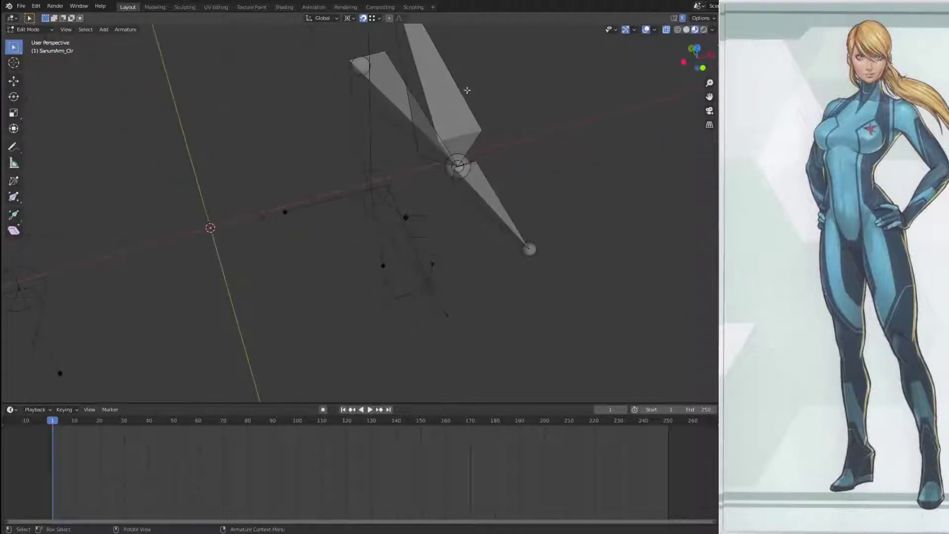
middle_drag(426, 113, 443, 197)
click(433, 179)
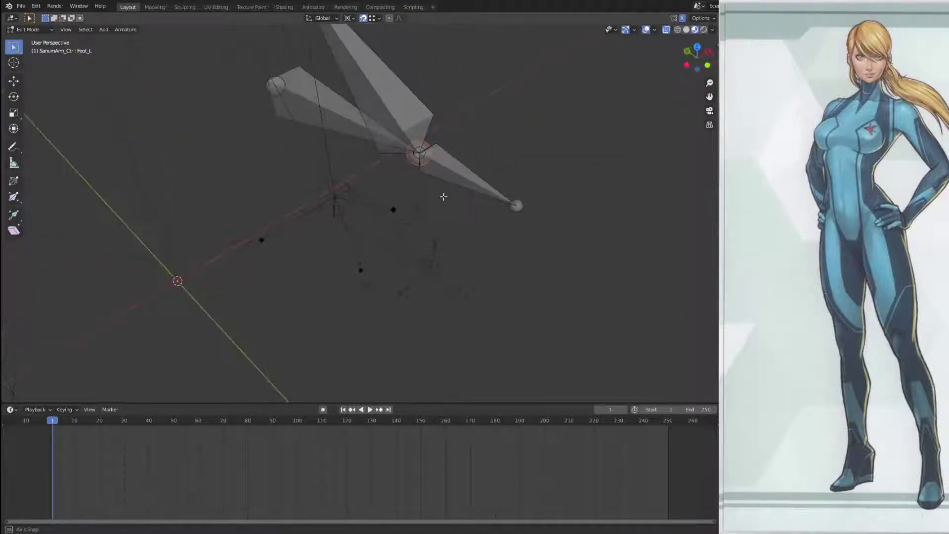
key(g)
click(346, 198)
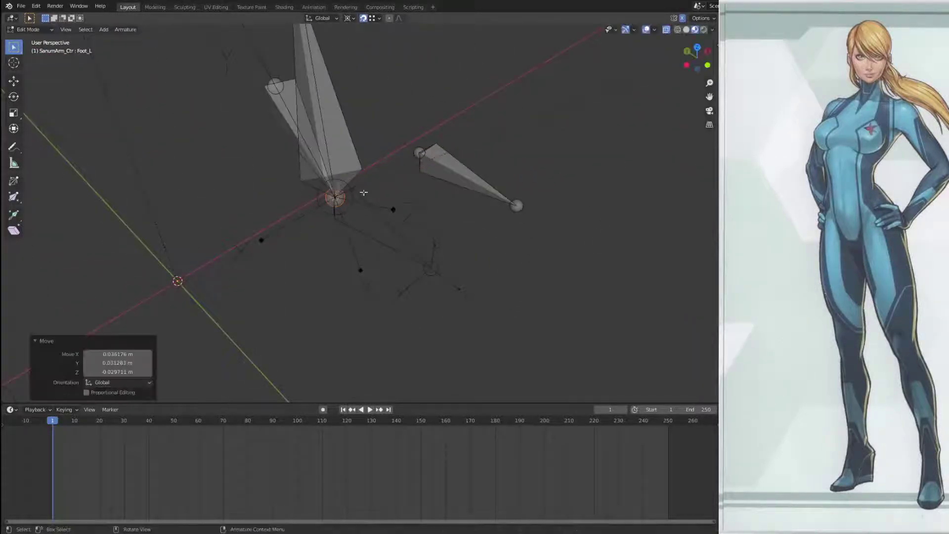
click(424, 151)
key(g)
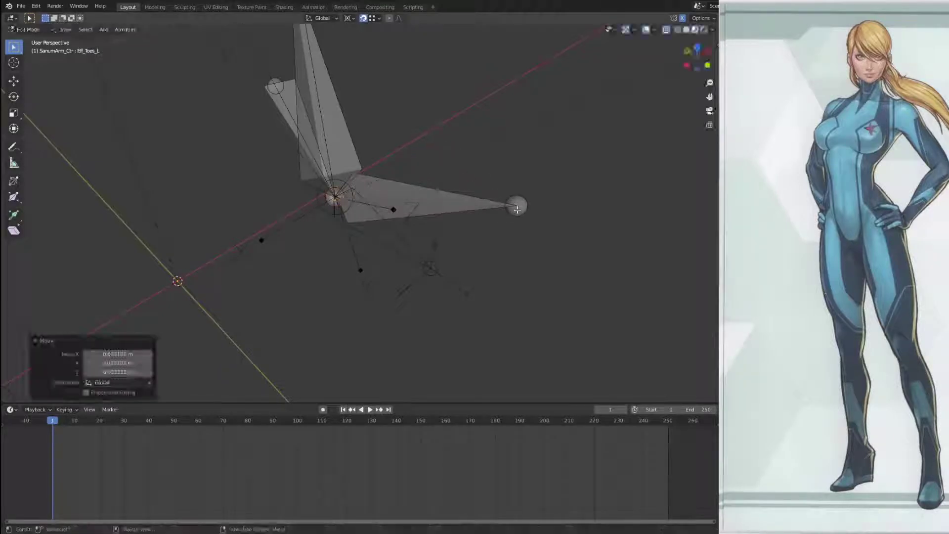
Step: Snap the tip of the Eff_Toes_L bone onto the deform armature's left toe end joint
click(516, 210)
key(g)
click(429, 266)
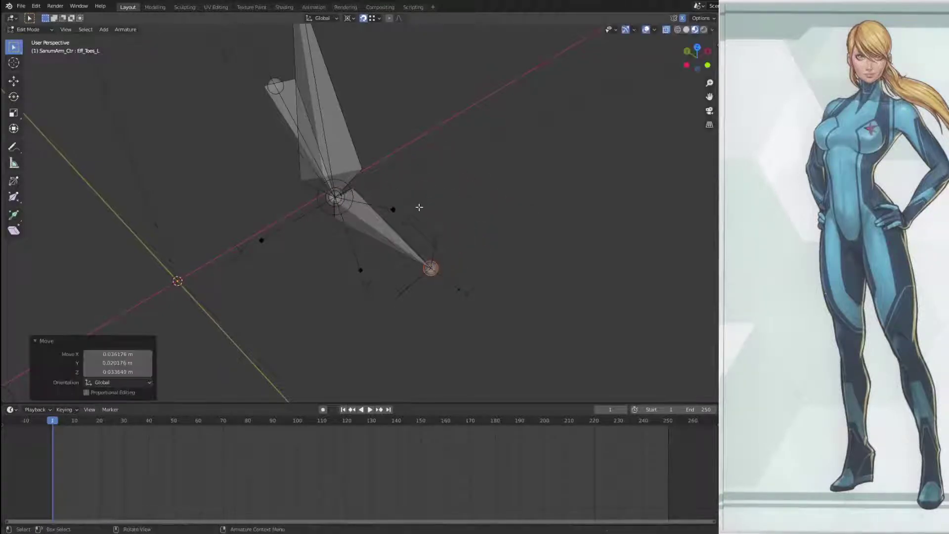
Step: Snap the tip of the left foot's rear-pointing control bone onto the ball joint, and move it about 0.111 m along global Y
shift+middle_drag(429, 204, 627, 243)
click(319, 152)
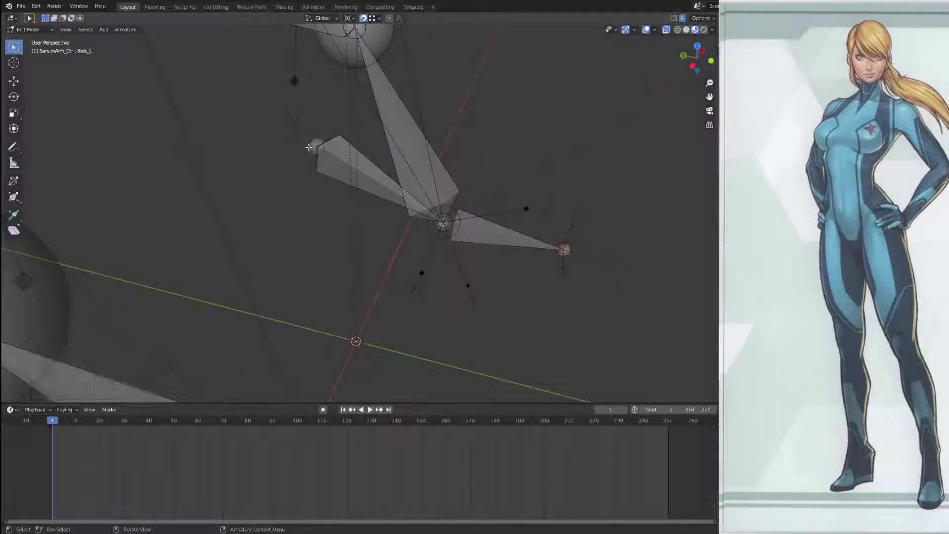
key(g)
click(453, 271)
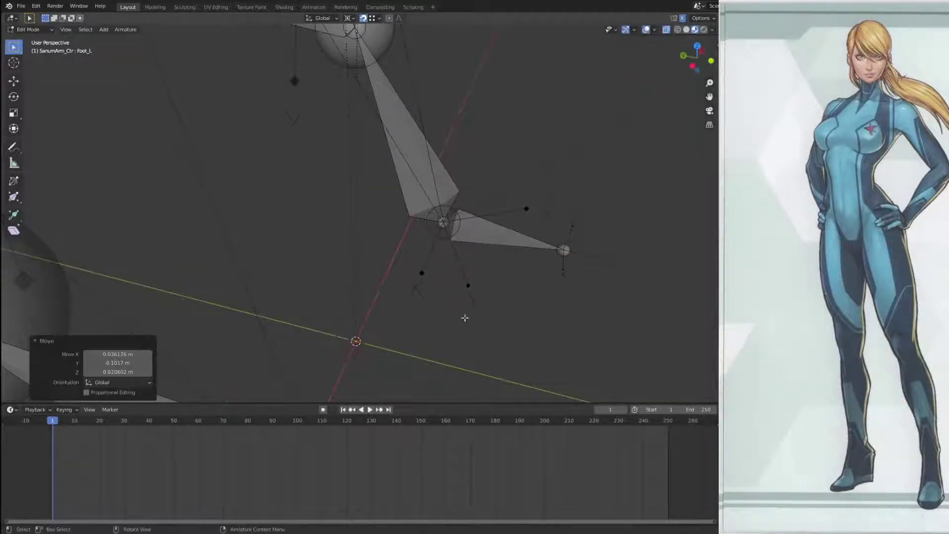
key(e)
key(y)
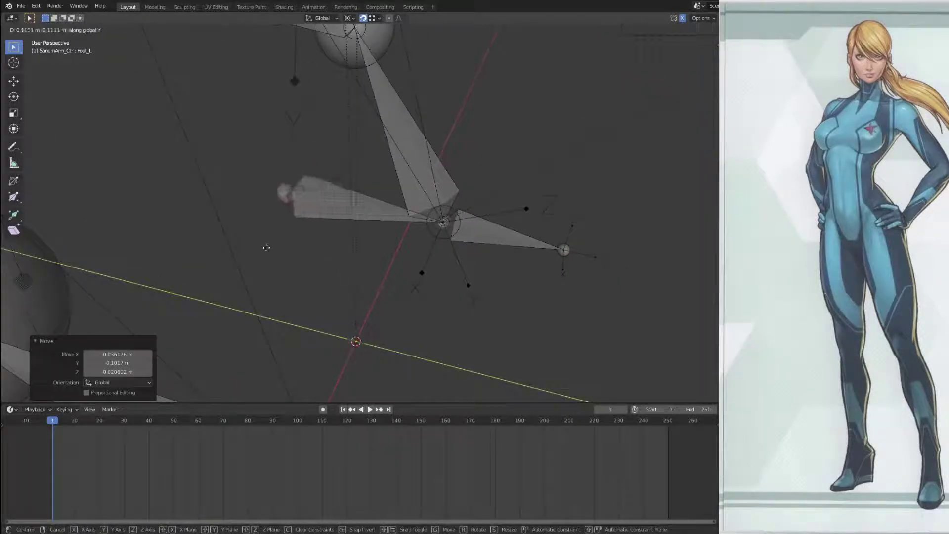
click(267, 248)
Step: Snap the left ankle joint, at the end of BallRoll_L, onto the deform armature's ankle joint
middle_drag(378, 256, 516, 322)
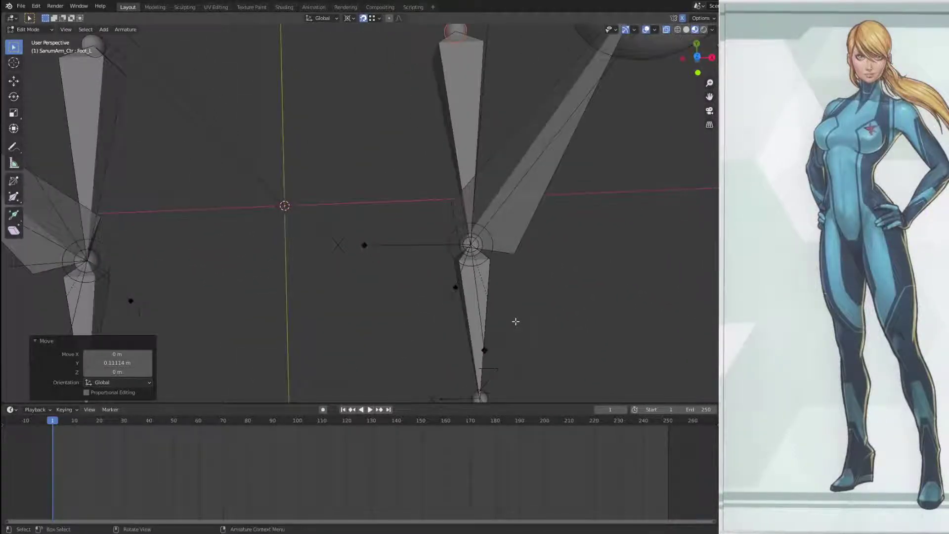
key(KP_7)
key(KP_1)
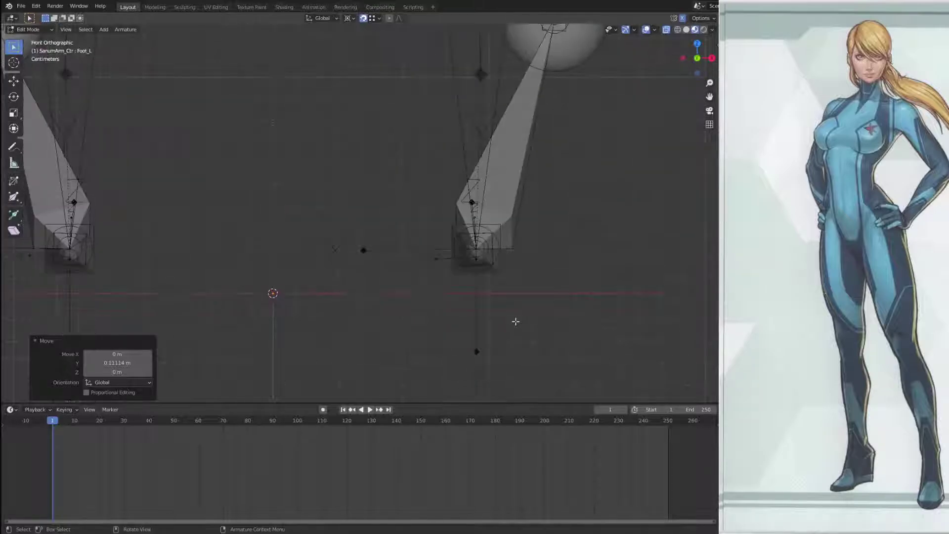
middle_drag(448, 272, 533, 267)
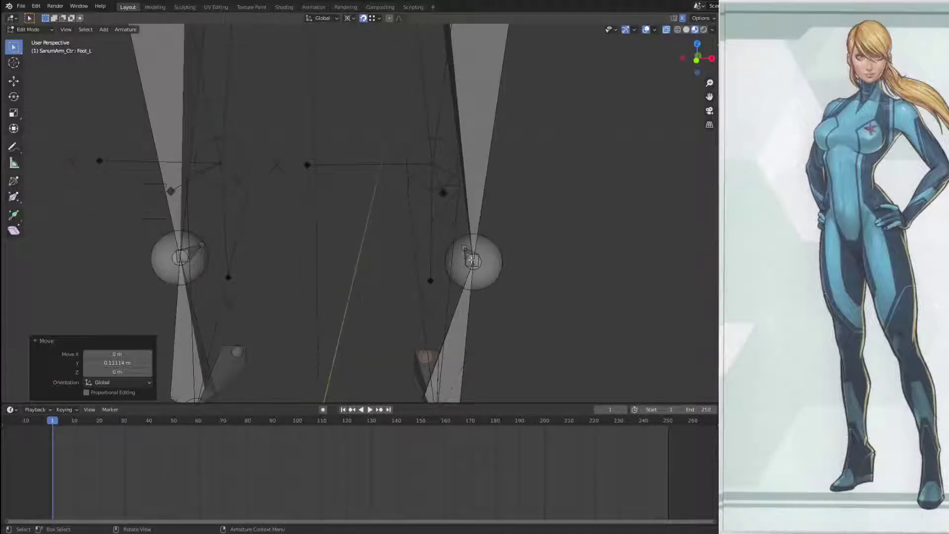
click(481, 264)
key(g)
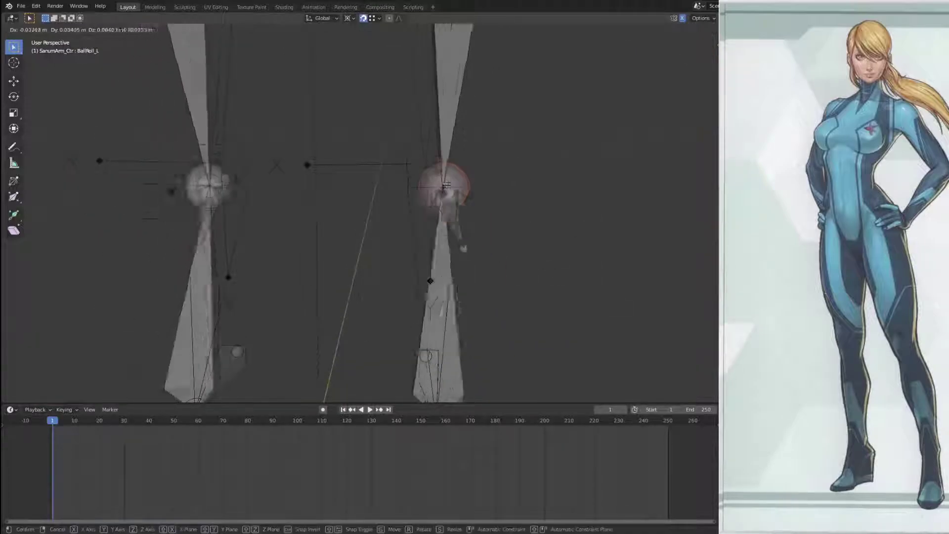
click(438, 169)
Step: Snap the tip of IK_Foot_L onto the left ankle joint and move it about 0.108 m back along global Y
middle_drag(534, 212, 430, 213)
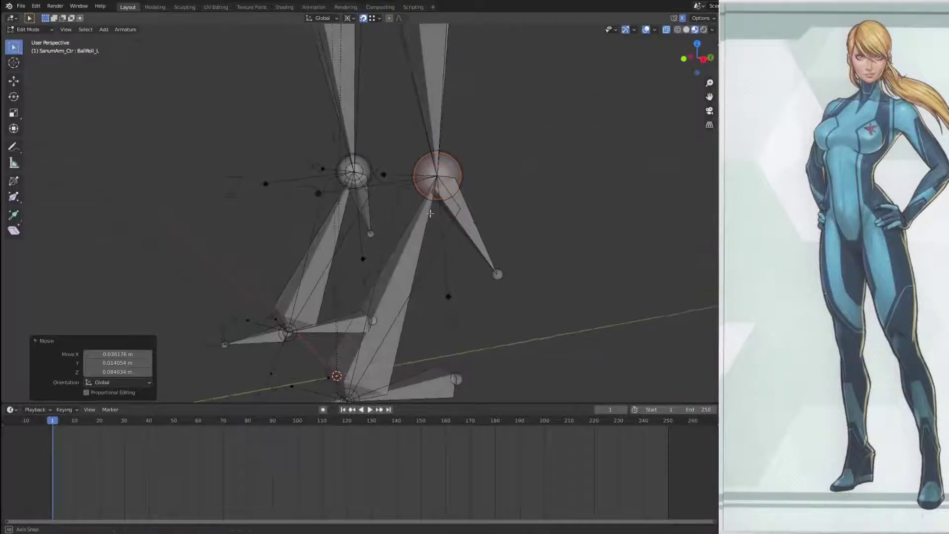
click(498, 274)
key(KP_1)
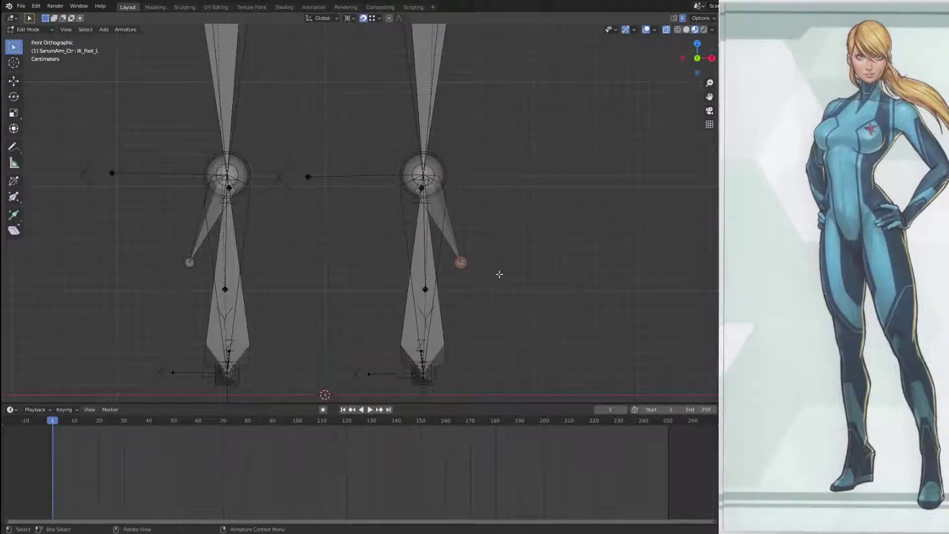
key(g)
click(430, 176)
middle_drag(578, 299, 504, 312)
key(g)
key(y)
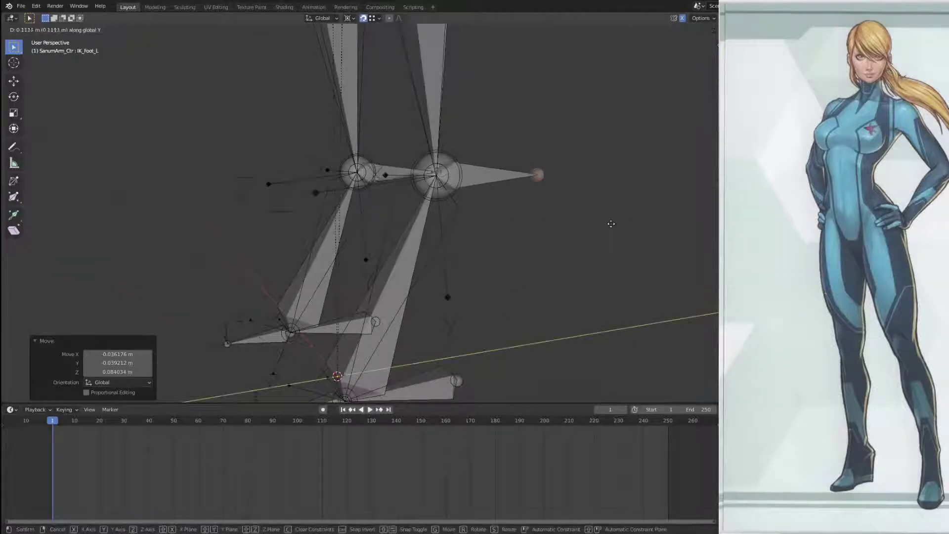
click(609, 223)
Step: Snap the left knee joint, at the end of Eff_Thigh_L, onto the deform armature's knee joint
middle_drag(586, 260, 489, 237)
shift+middle_drag(499, 89, 532, 218)
scroll(540, 221, up, 4)
shift+middle_drag(540, 163, 436, 208)
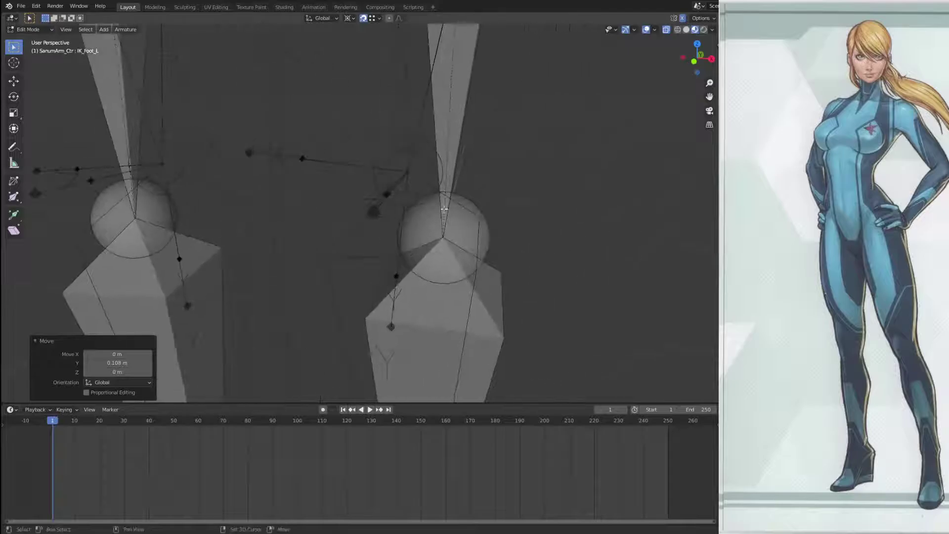
click(476, 208)
key(g)
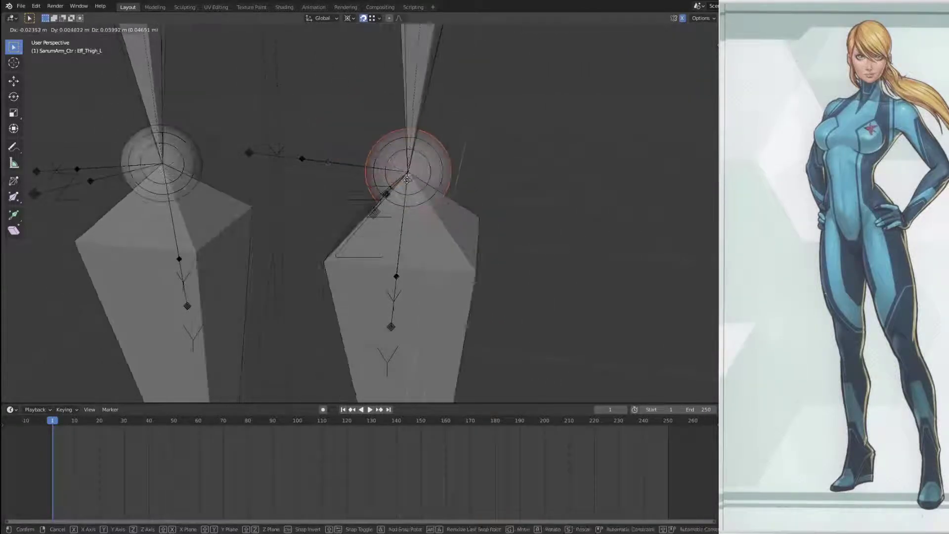
click(407, 180)
Step: Snap the upper joint of the left thigh onto the deform armature's left hip joint
scroll(508, 138, down, 4)
shift+middle_drag(497, 50, 505, 244)
shift+middle_drag(447, 141, 462, 225)
click(380, 55)
key(g)
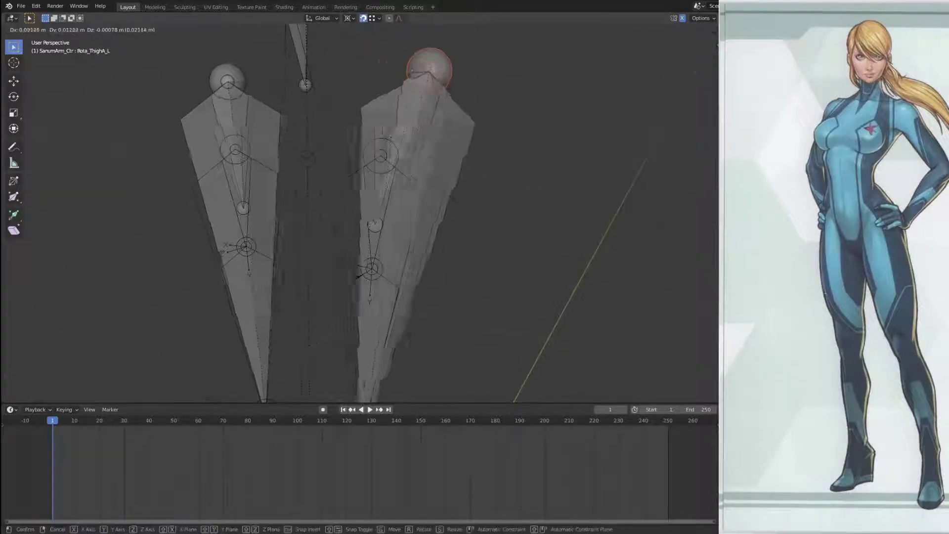
click(381, 148)
Step: Snap the lower end of the Rota_ThighA_L bone onto the deform armature's mid-thigh joint
scroll(412, 173, up, 5)
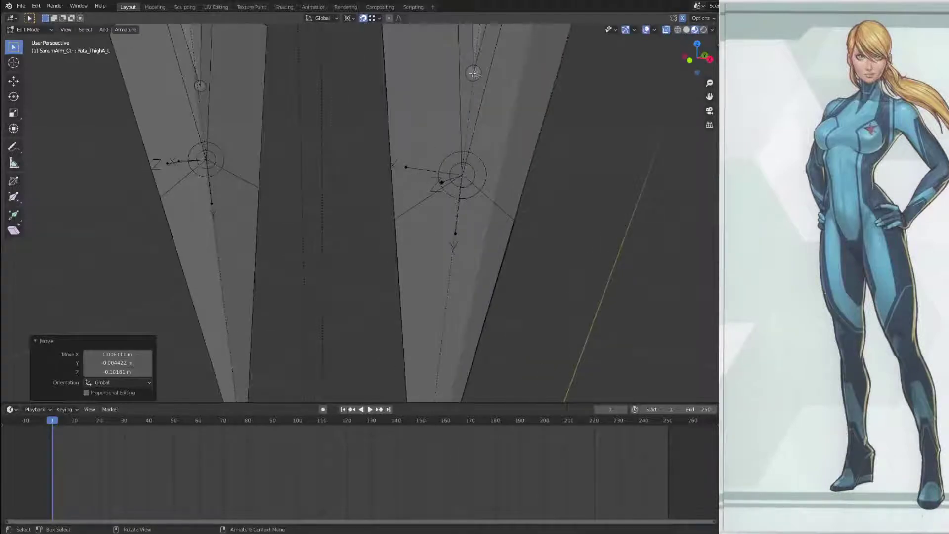
click(473, 73)
click(477, 75)
click(477, 75)
click(477, 75)
click(477, 75)
click(478, 75)
key(g)
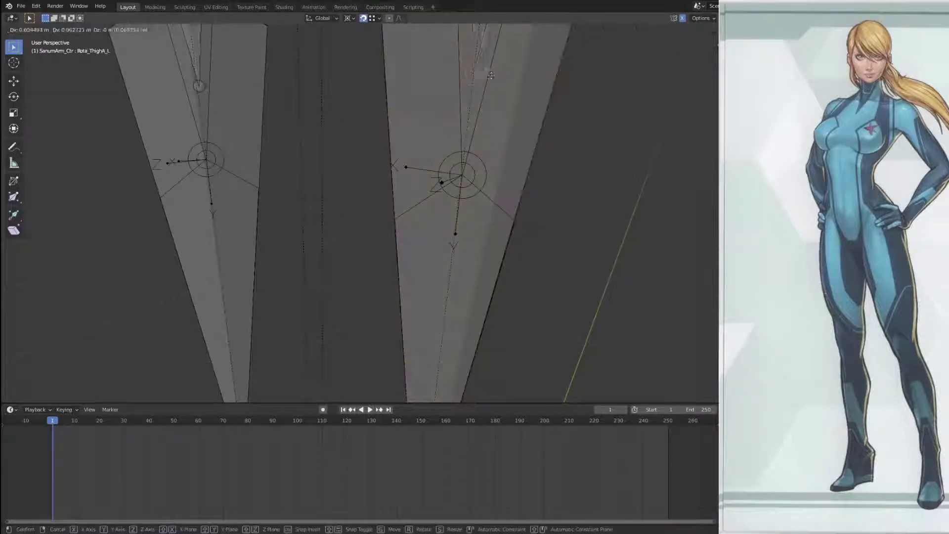
click(463, 165)
scroll(410, 247, down, 5)
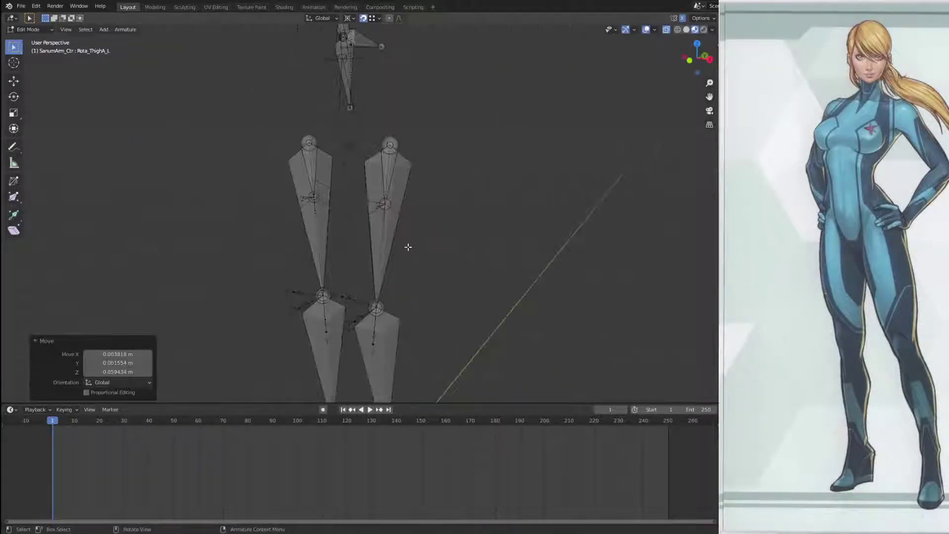
Step: Snap the lower joint of the Hips bone onto the deform armature's pelvis joint
click(396, 227)
middle_drag(439, 165, 402, 186)
click(403, 186)
key(g)
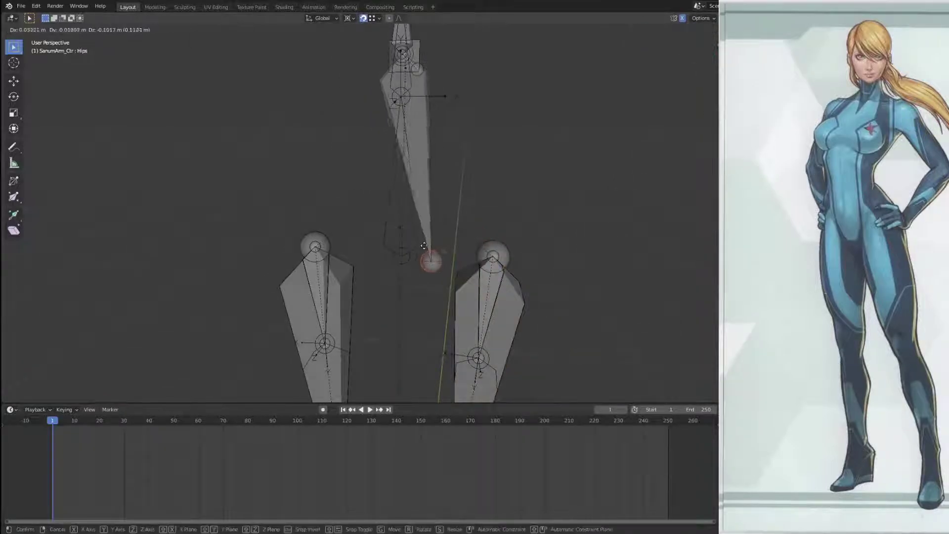
click(405, 247)
Step: Snap the upper joint of the Hips bone onto the deform armature's matching waist joint
middle_drag(405, 247, 366, 222)
scroll(366, 223, up, 3)
shift+middle_drag(223, 218, 503, 218)
click(469, 103)
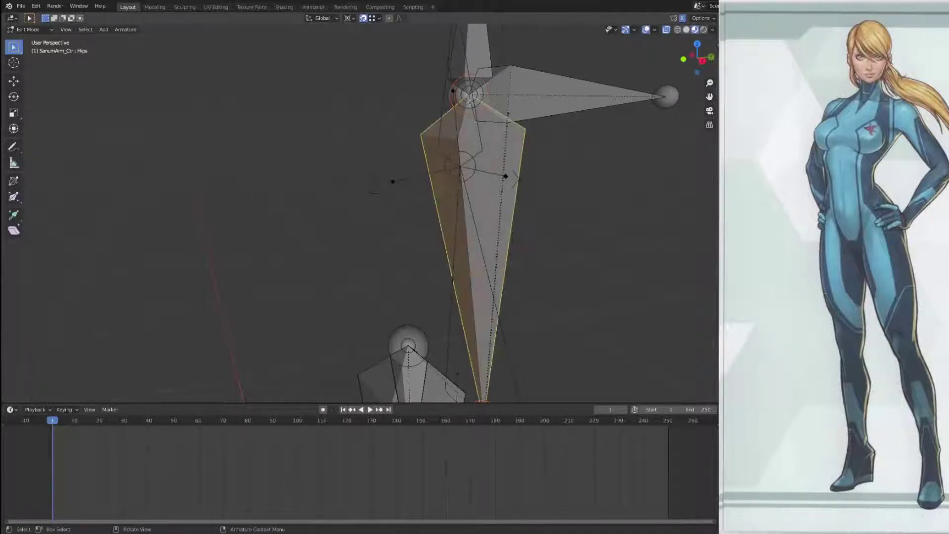
key(g)
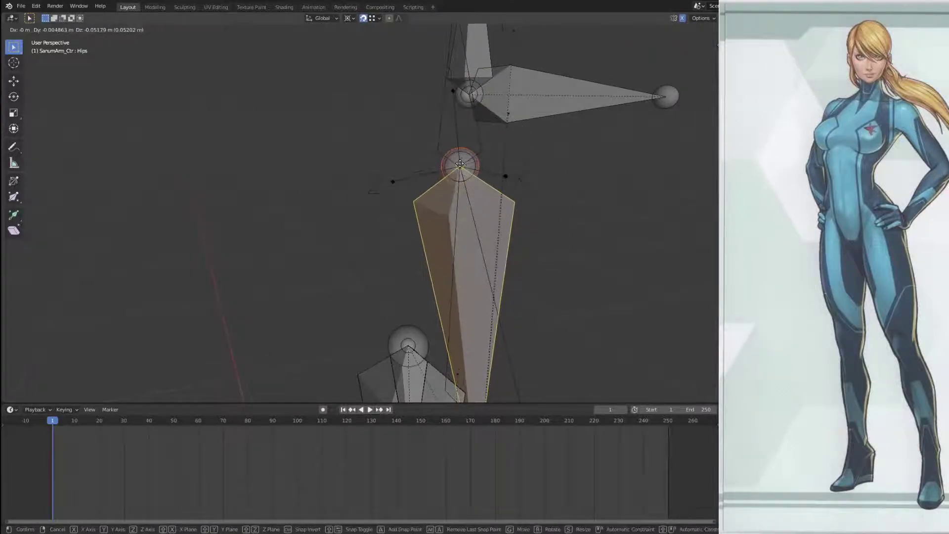
click(463, 172)
Step: Move the whole CoG bone so its base snaps onto the upper joint of the Hips bone
click(470, 102)
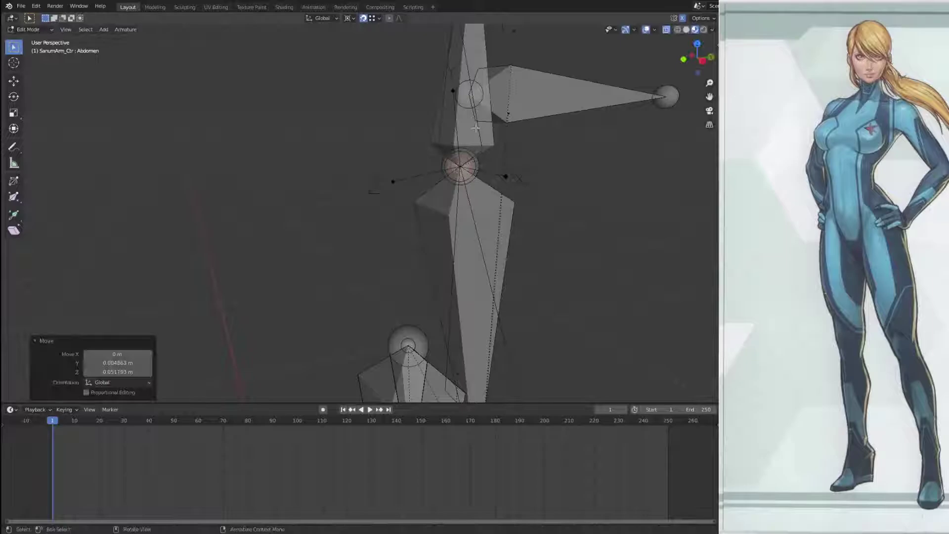
click(477, 97)
key(g)
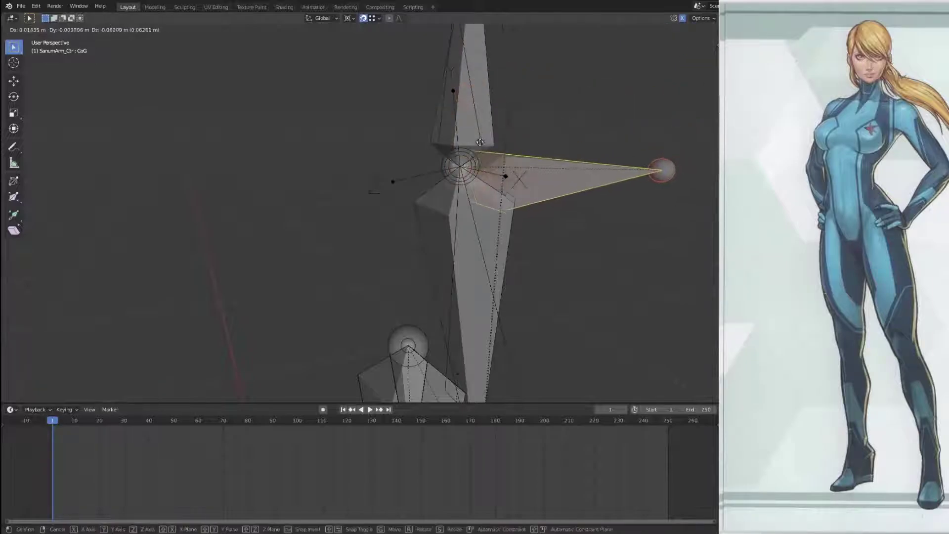
click(460, 164)
Step: Snap the next two spine joints above the waist, up to the base of the neck, onto the deform armature
middle_drag(492, 88, 542, 271)
click(468, 111)
key(g)
click(447, 179)
middle_drag(568, 216, 487, 249)
middle_drag(494, 157, 509, 216)
click(576, 118)
click(543, 139)
key(g)
click(555, 103)
Step: Snap the upper joint of the NeckA bone onto the deform armature's matching neck joint
scroll(555, 102, down, 3)
scroll(512, 240, up, 4)
click(448, 176)
key(g)
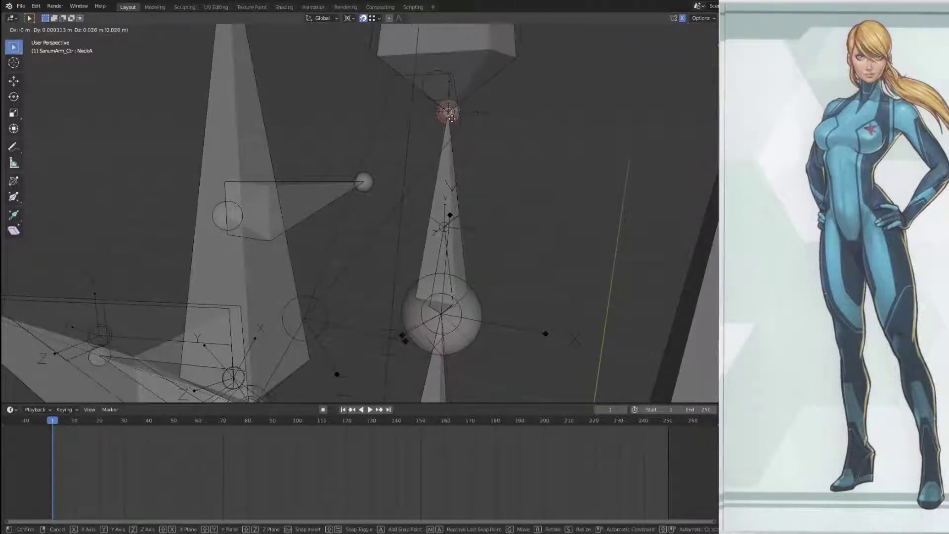
click(451, 113)
Step: Snap the tip of the Head bone onto the deform armature's matching head joint
scroll(469, 130, down, 3)
middle_drag(469, 130, 420, 178)
scroll(412, 163, down, 8)
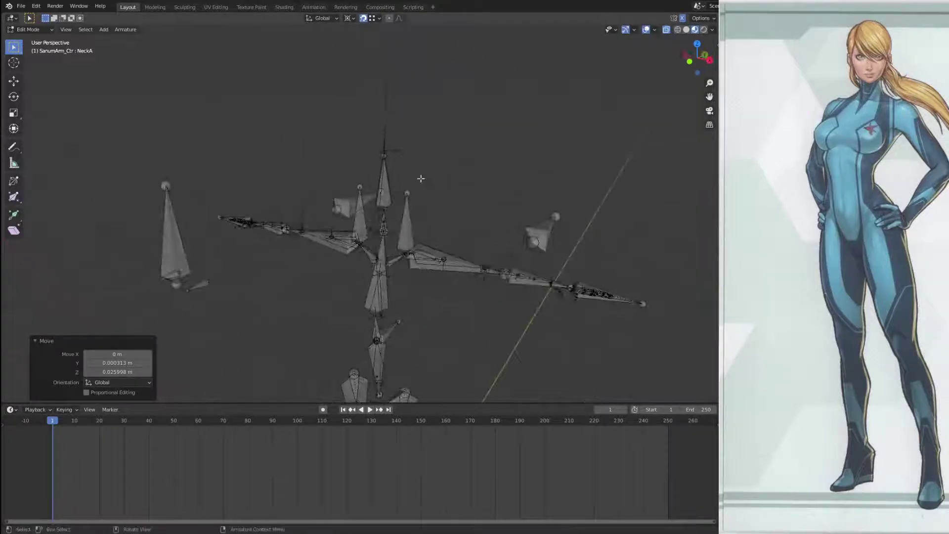
scroll(398, 144, up, 4)
shift+middle_drag(398, 144, 396, 257)
click(416, 190)
key(g)
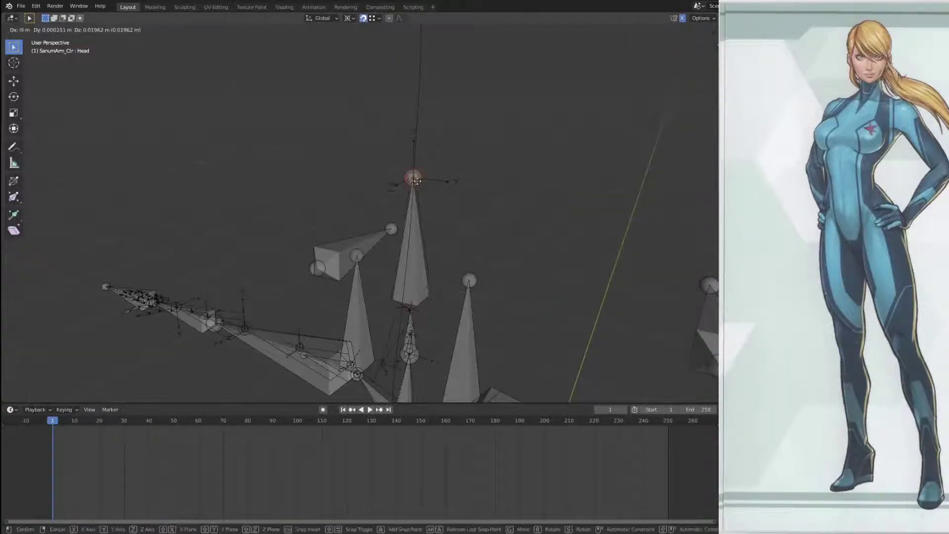
click(418, 179)
Step: Leave the control armature's Edit Mode, select the SpineSline curve, and try to open it for editing
scroll(472, 184, down, 4)
middle_drag(472, 183, 229, 126)
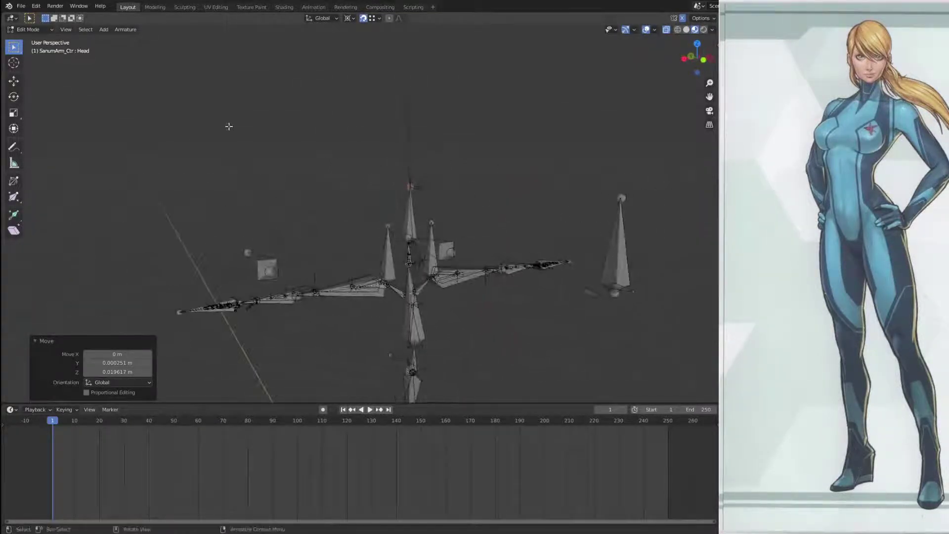
key(Tab)
click(414, 129)
scroll(412, 254, down, 2)
middle_drag(412, 255, 454, 246)
key(Tab)
middle_drag(447, 267, 449, 213)
key(Tab)
key(Tab)
scroll(449, 213, down, 3)
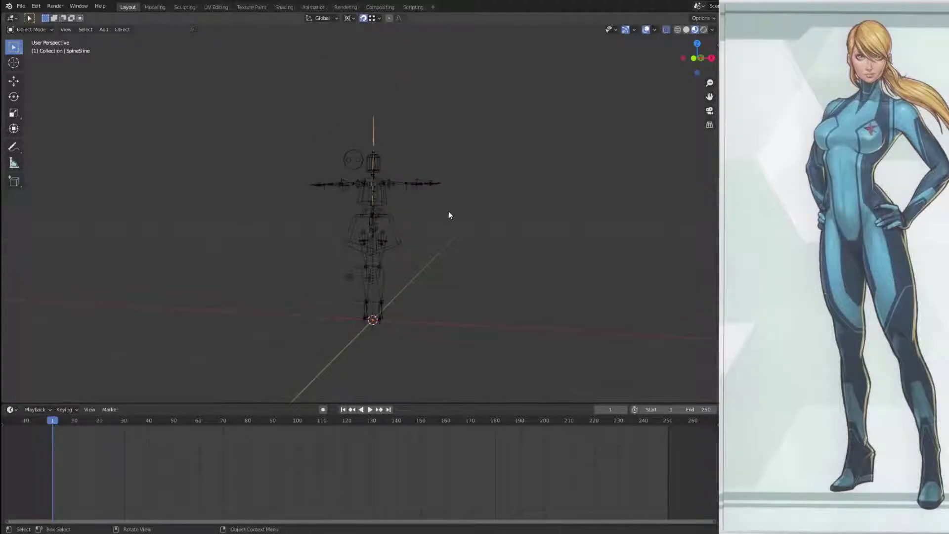
middle_drag(464, 228, 414, 236)
key(Tab)
scroll(414, 237, up, 2)
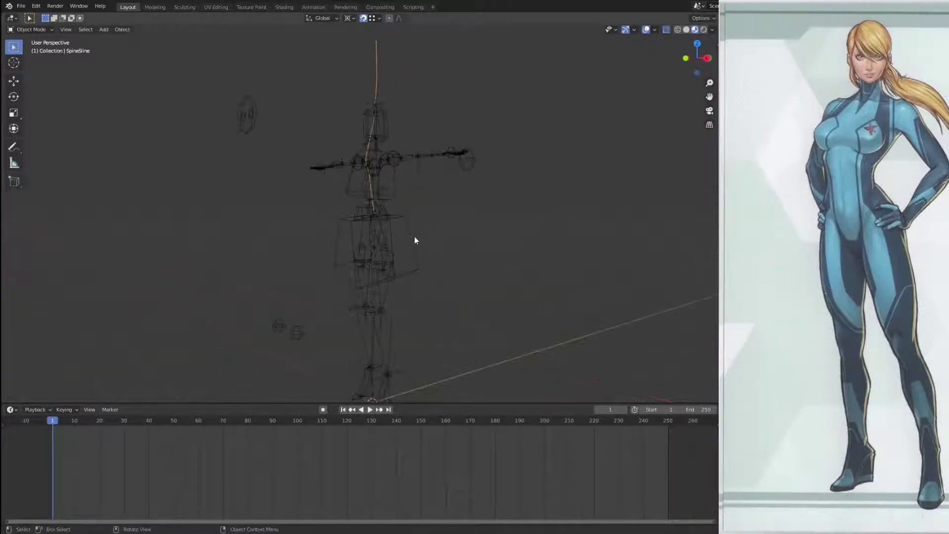
Step: Try to move the SpineSline curve freely in the viewport and toggle its Edit Mode again
key(Tab)
key(g)
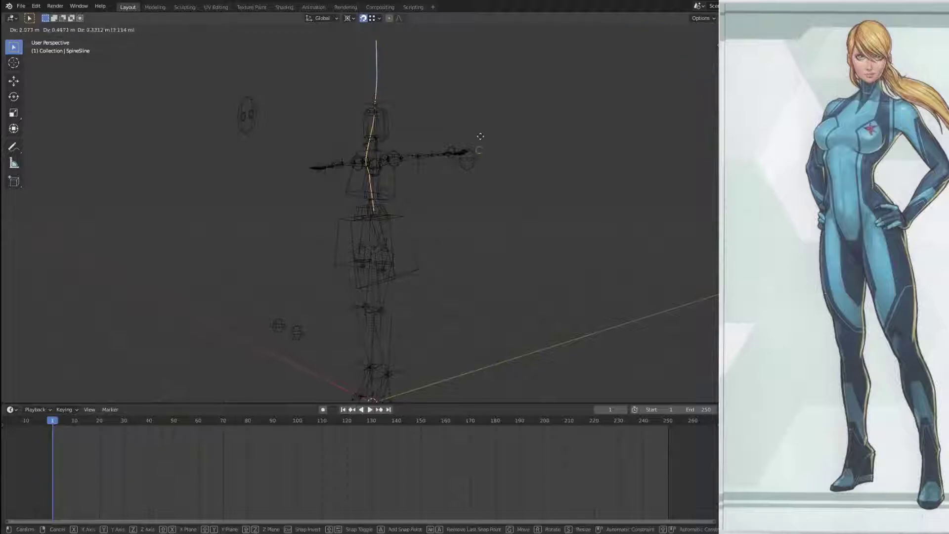
click(452, 176)
key(Tab)
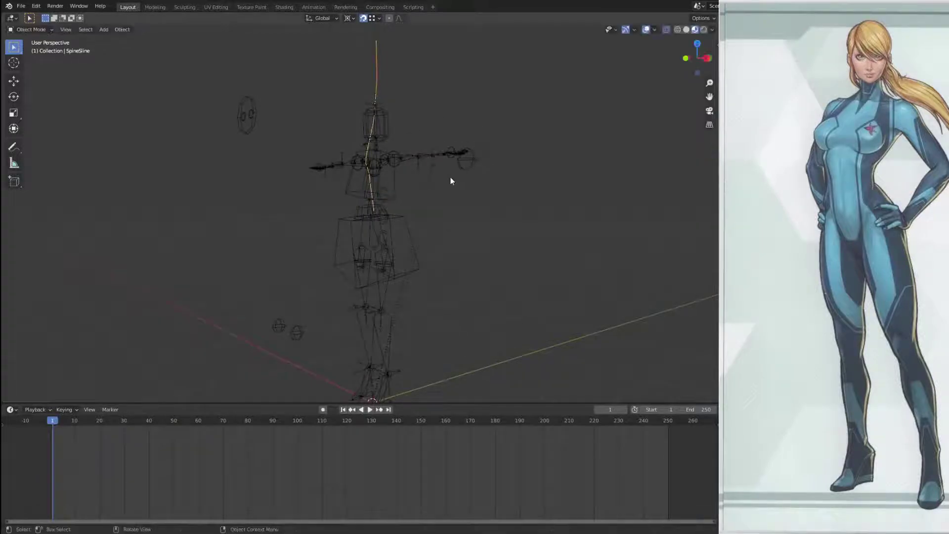
key(Tab)
key(g)
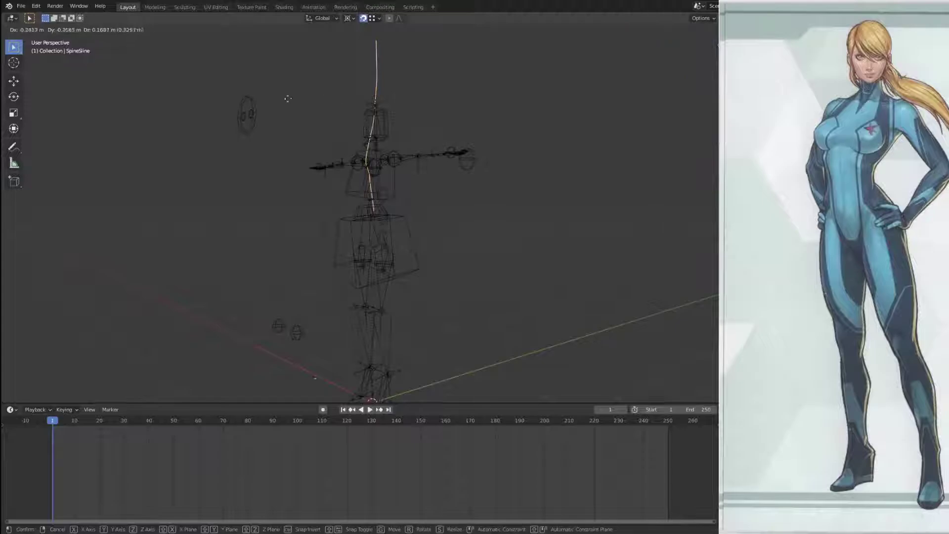
click(218, 192)
key(Tab)
middle_drag(460, 226, 453, 173)
scroll(495, 221, down, 2)
scroll(459, 230, up, 3)
key(Tab)
key(Tab)
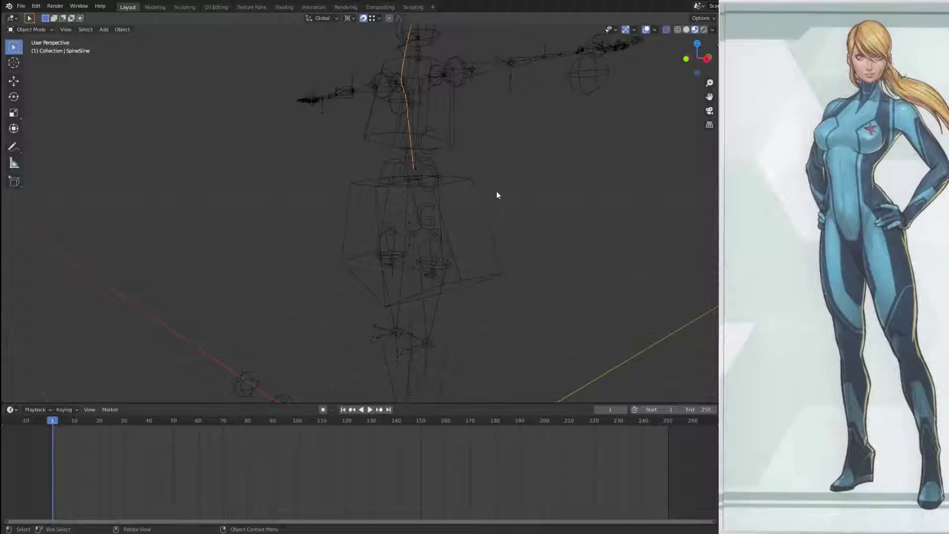
Step: Put SanumArm_Ctr back into Edit Mode and snap the base of Shoulder_L onto the deform armature's inner left shoulder joint
middle_drag(409, 134, 400, 207)
middle_drag(361, 61, 434, 225)
click(396, 223)
key(Tab)
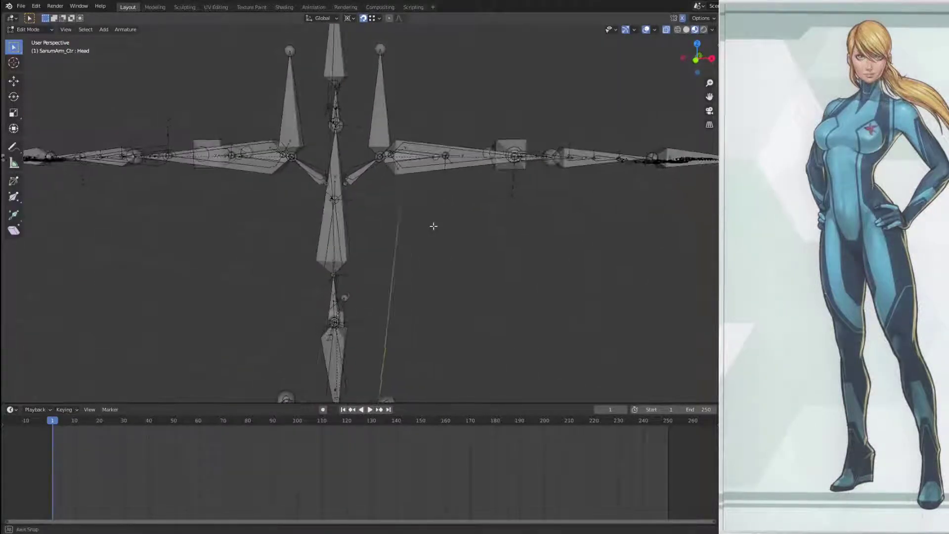
scroll(432, 225, up, 4)
shift+middle_drag(377, 171, 353, 303)
click(299, 258)
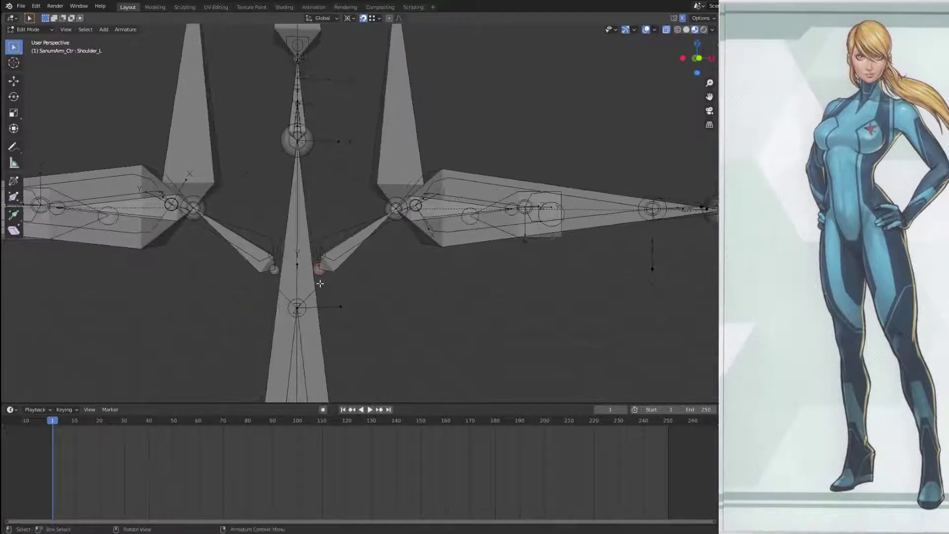
key(g)
click(322, 257)
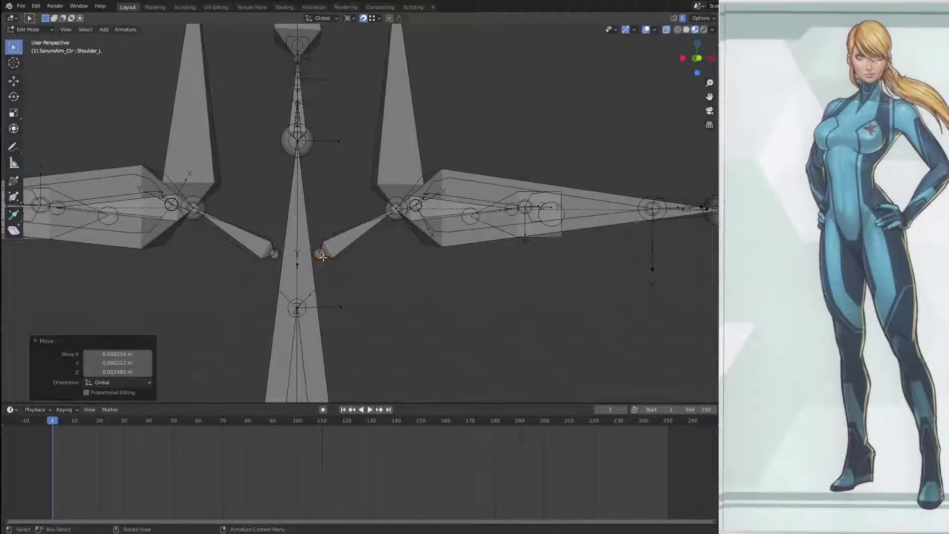
Step: Snap the bases of IK_Shoulder_L, Eff_UpperArm_L and Rota_UpperArmA_L onto the deform armature's left shoulder joint
click(399, 219)
key(g)
click(422, 208)
click(402, 209)
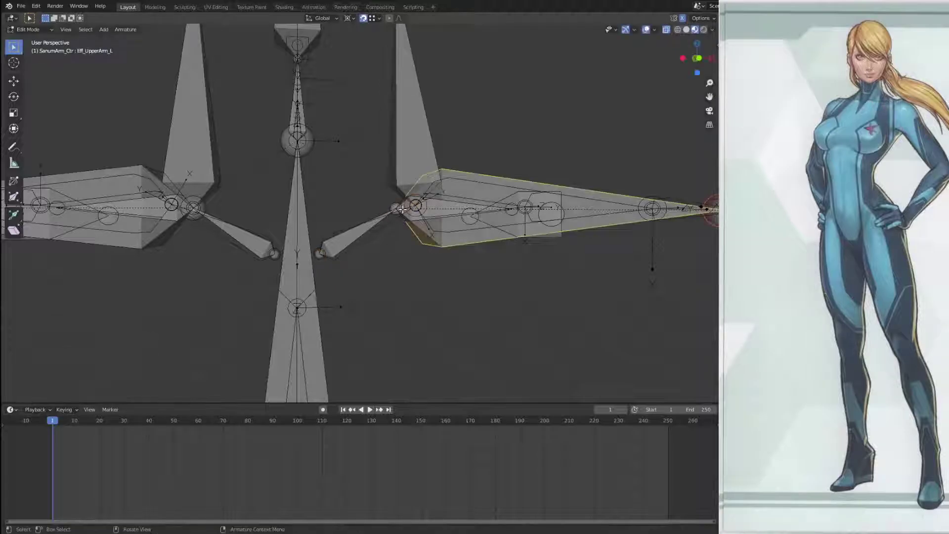
key(g)
click(418, 211)
click(394, 209)
key(g)
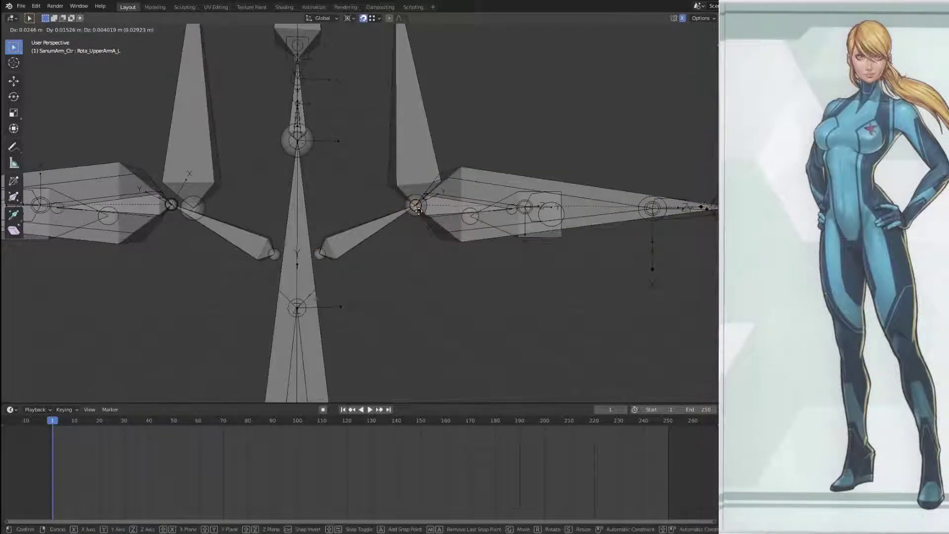
click(418, 210)
Step: Move the tip of IK_Shoulder_L outward about 0.048 m along the global X axis, above the left shoulder joint
middle_drag(418, 210, 371, 107)
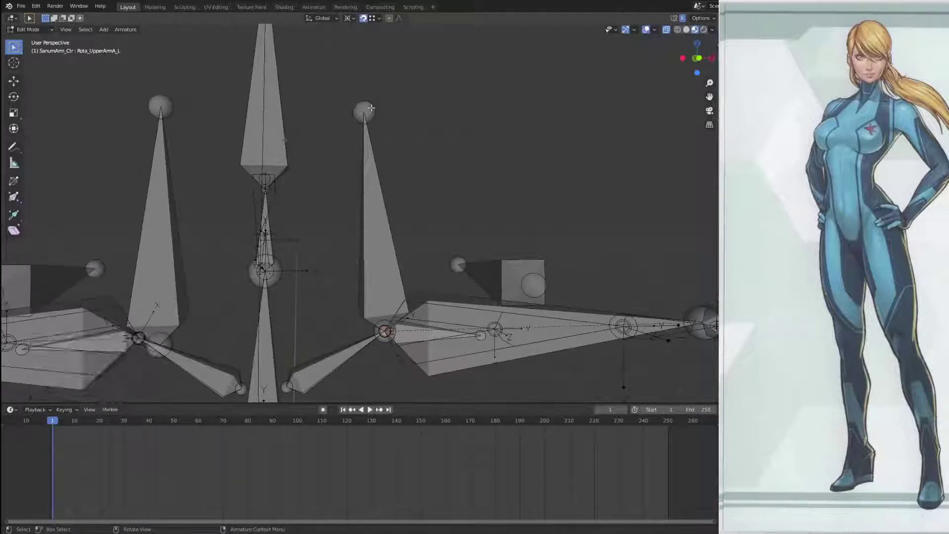
click(365, 110)
key(g)
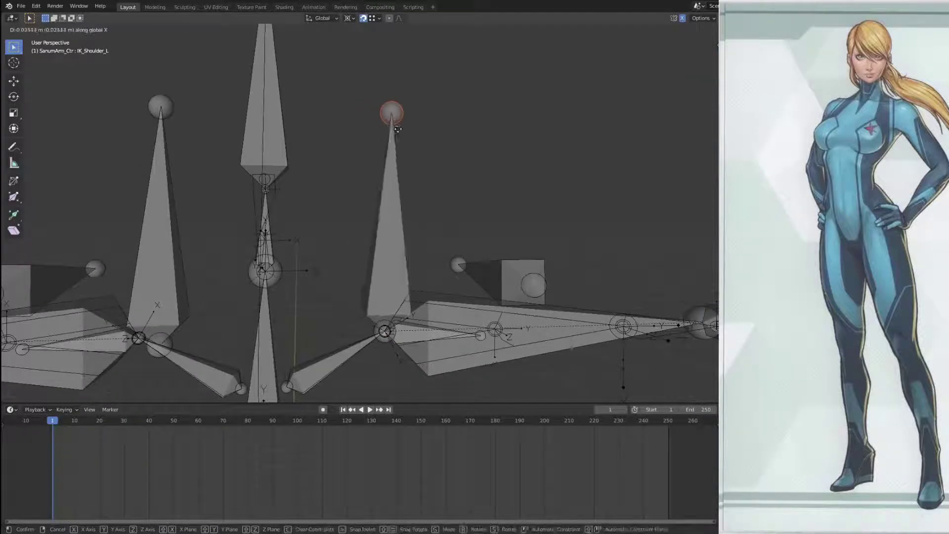
click(415, 127)
Step: Check the armature's X-Axis Mirror option and compare the names of the left and right IK shoulder bones
middle_drag(416, 127, 461, 161)
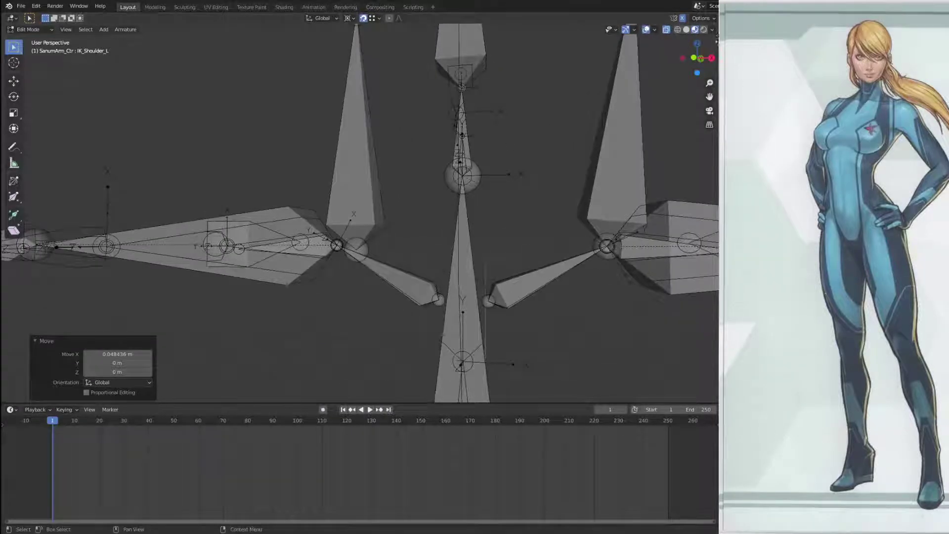
key(n)
click(714, 84)
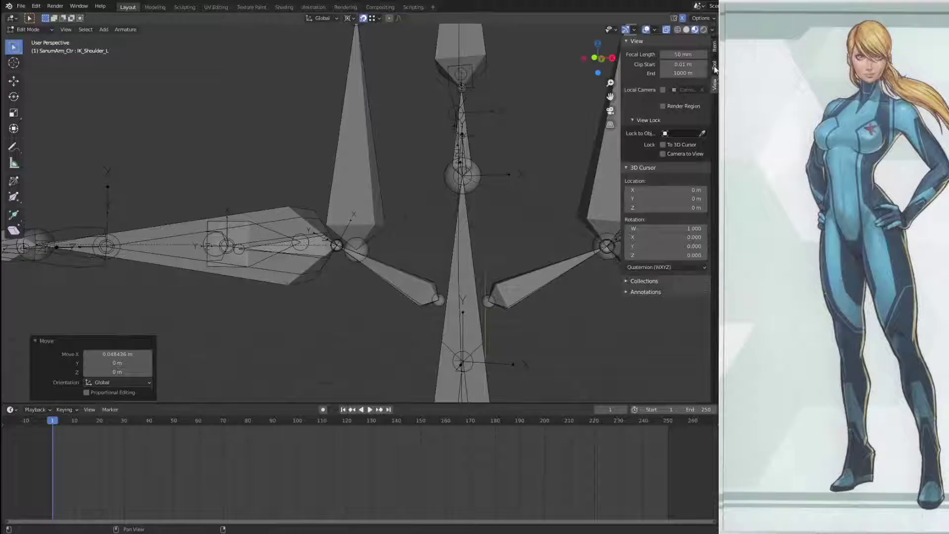
click(715, 66)
scroll(438, 200, down, 3)
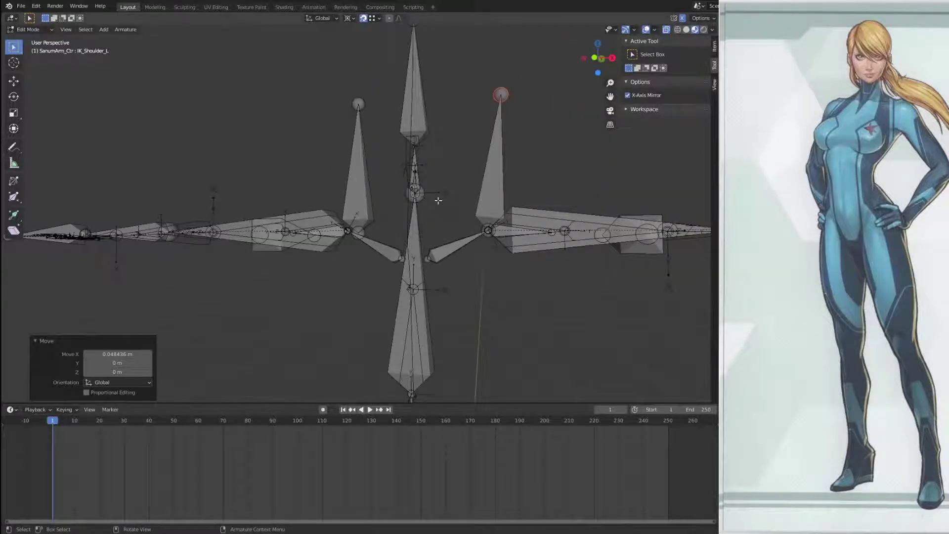
click(498, 164)
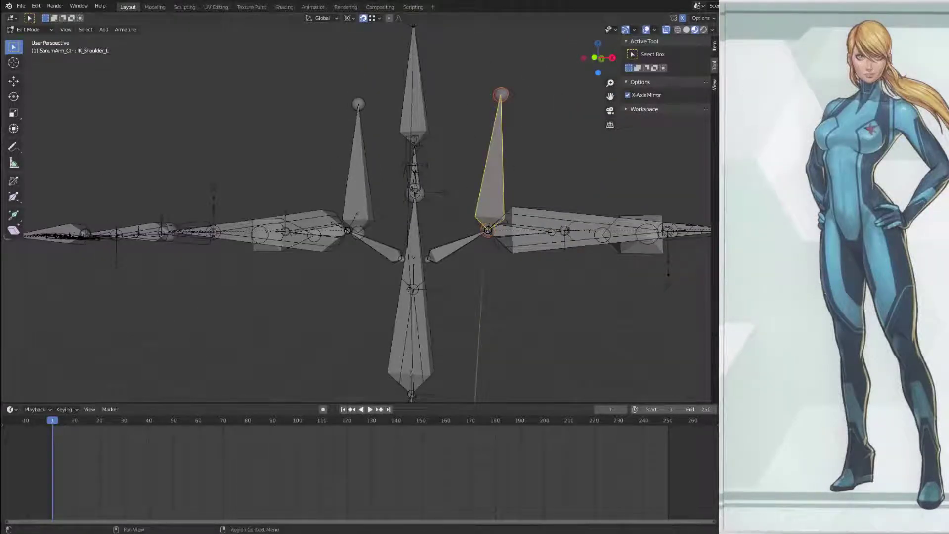
click(363, 174)
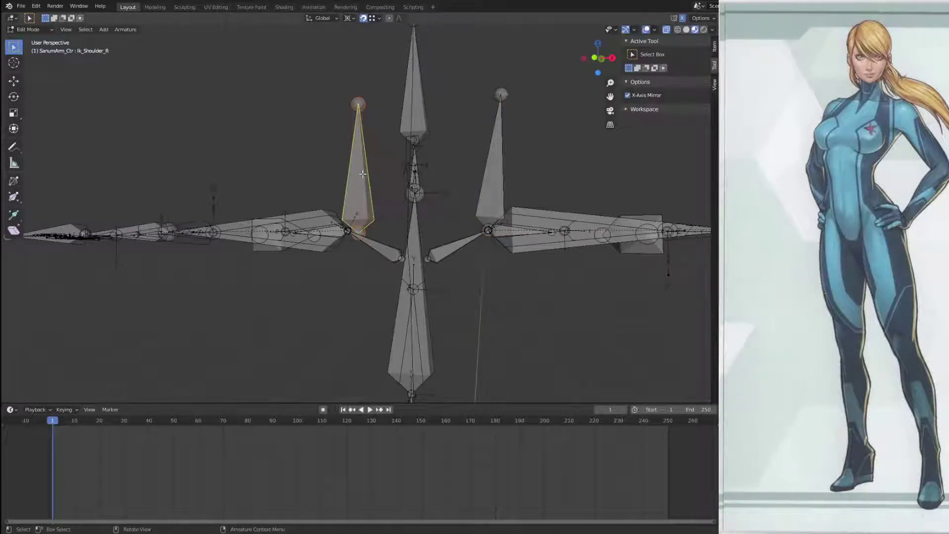
click(495, 171)
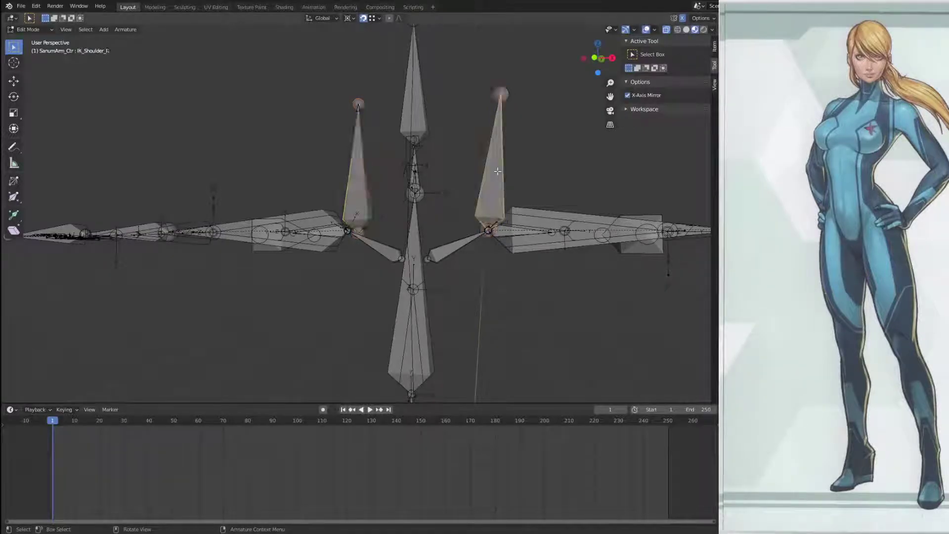
click(361, 169)
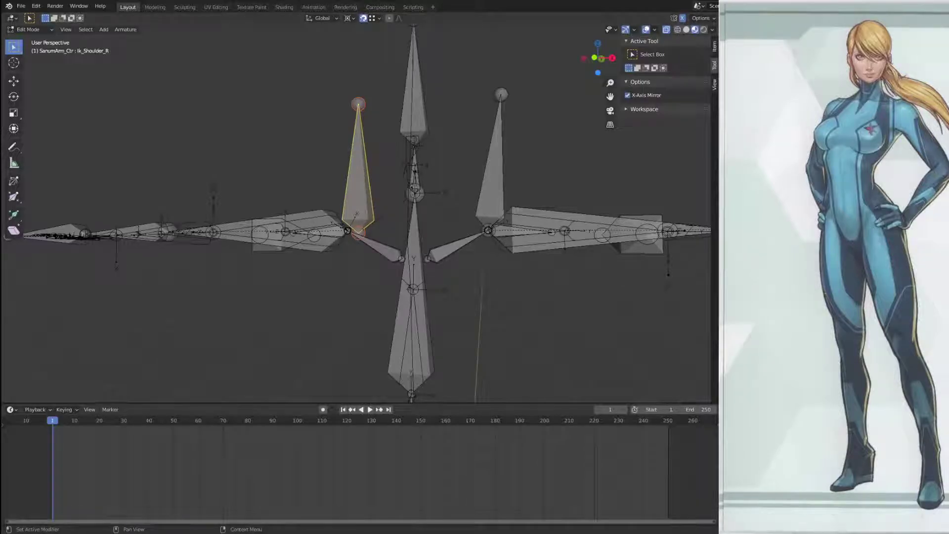
click(508, 169)
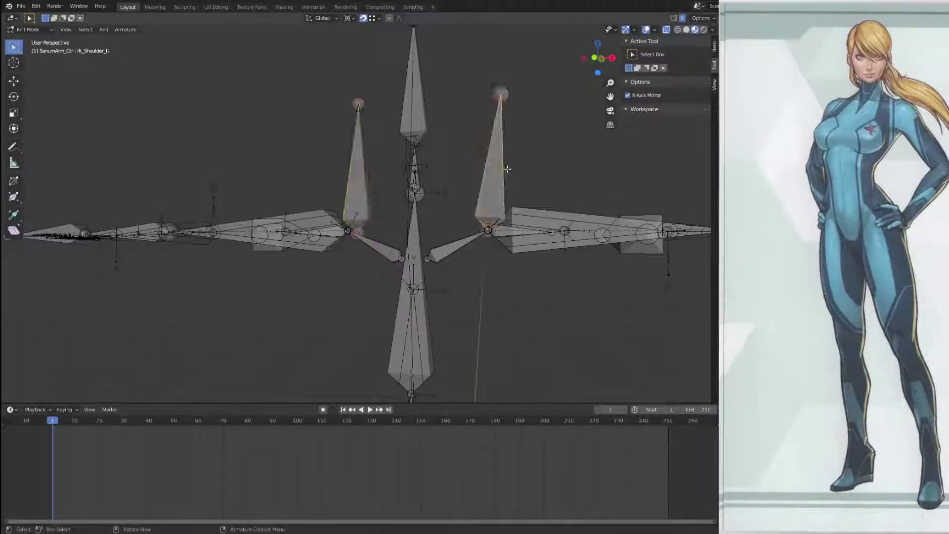
click(366, 171)
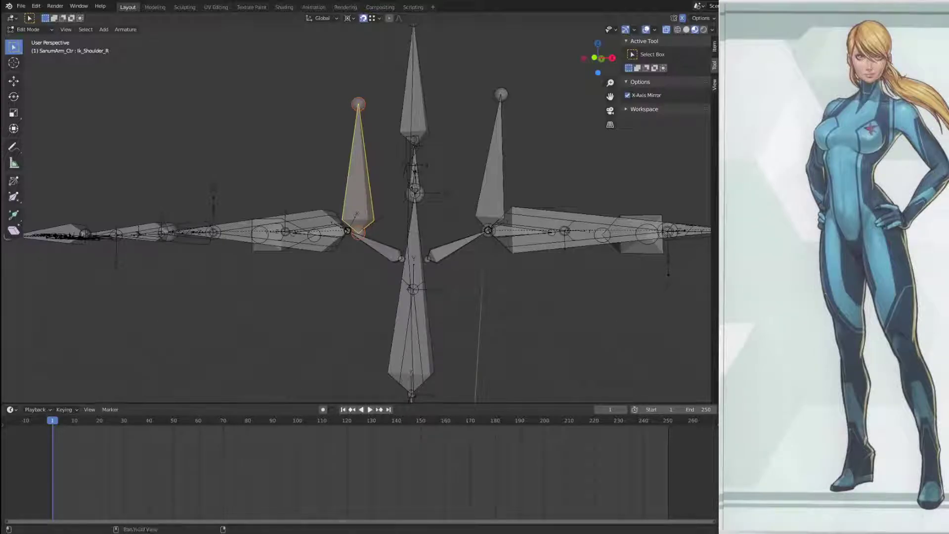
click(496, 154)
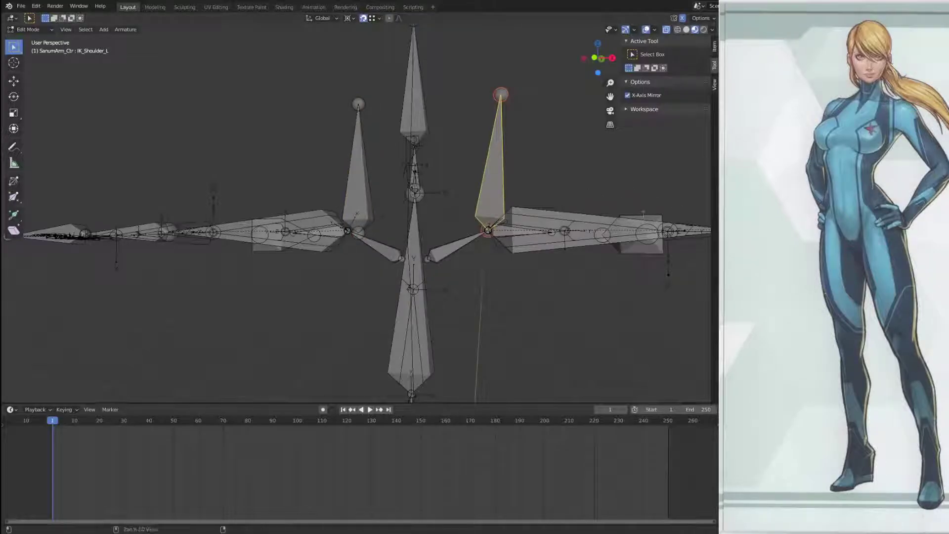
click(356, 172)
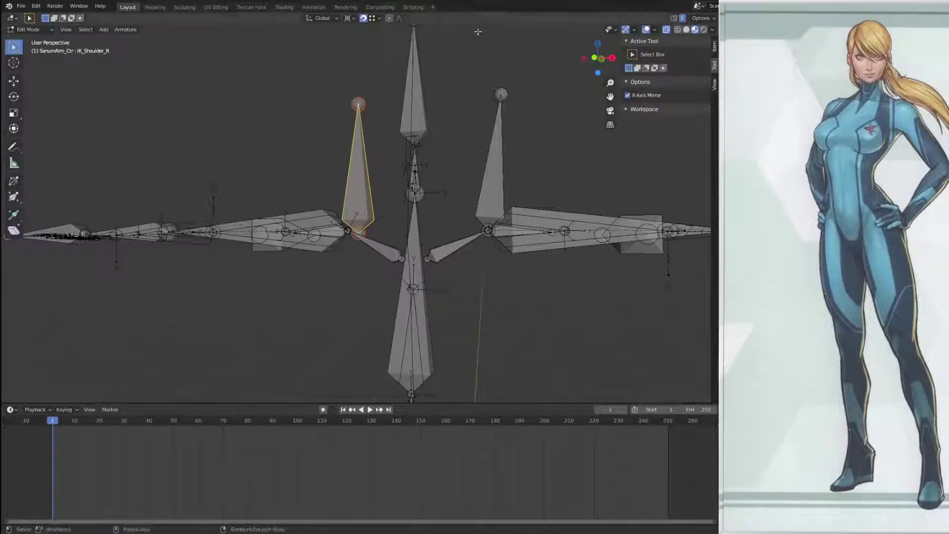
click(506, 98)
key(g)
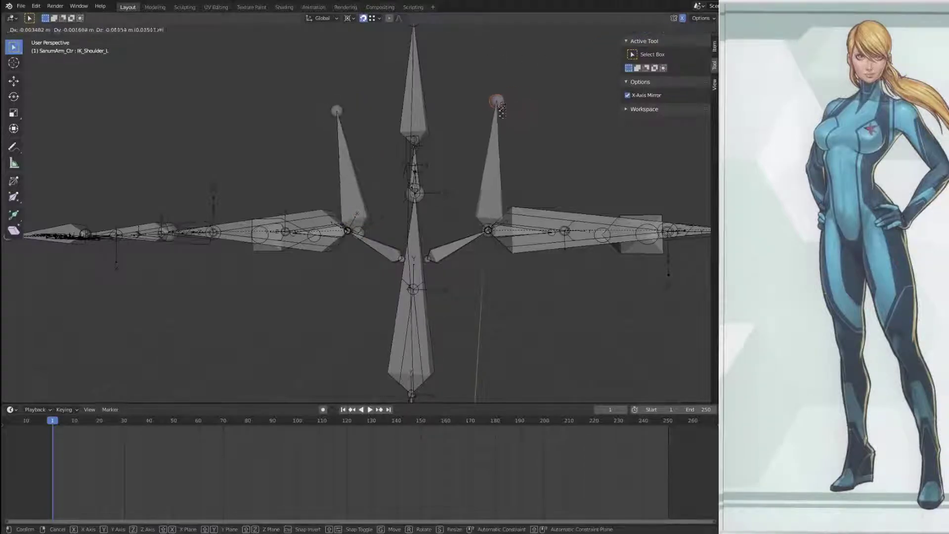
right_click(503, 115)
Step: In front view, snap the base of the right IK shoulder bone onto the deform armature's right shoulder joint
key(KP_1)
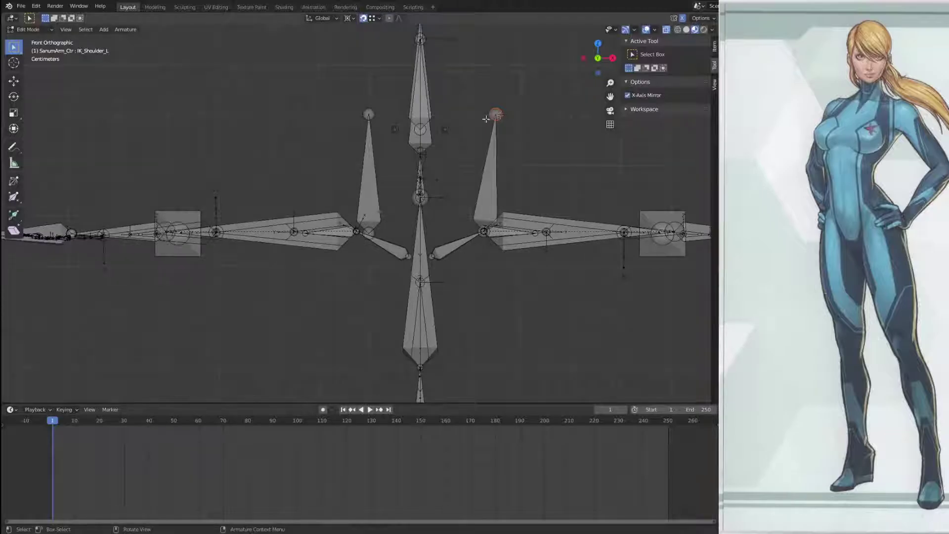
click(369, 234)
key(g)
click(367, 232)
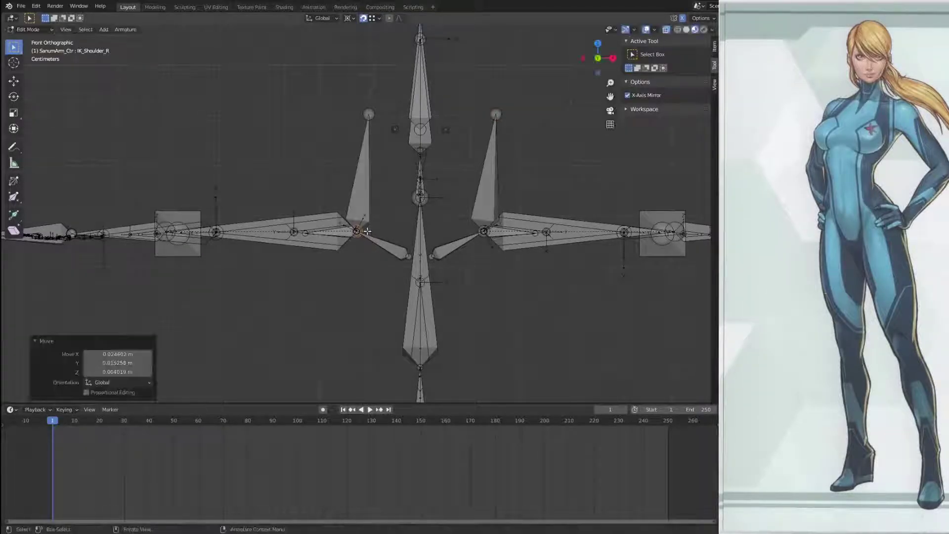
click(495, 115)
key(g)
right_click(418, 109)
Step: Move the tip of the right IK shoulder bone outward about 0.056 m along the global X axis
click(371, 112)
key(g)
key(x)
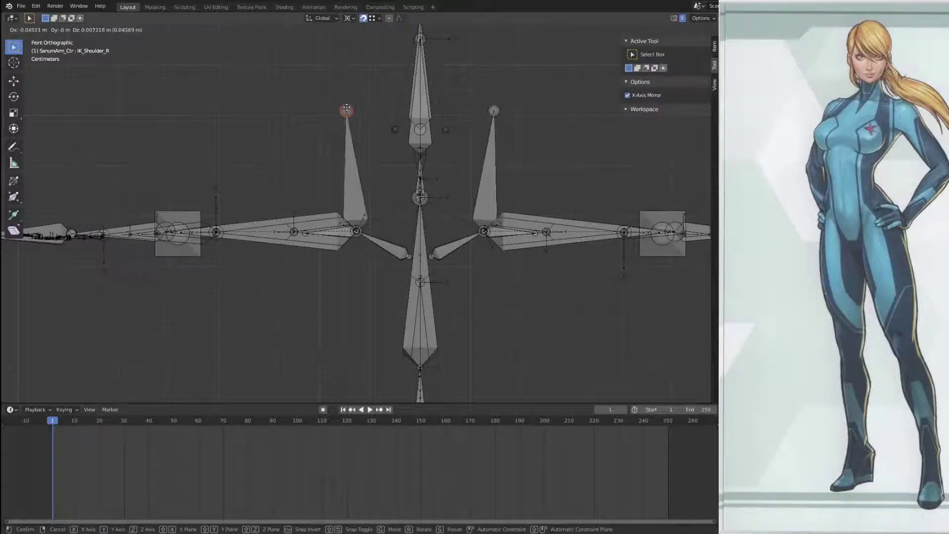
click(341, 111)
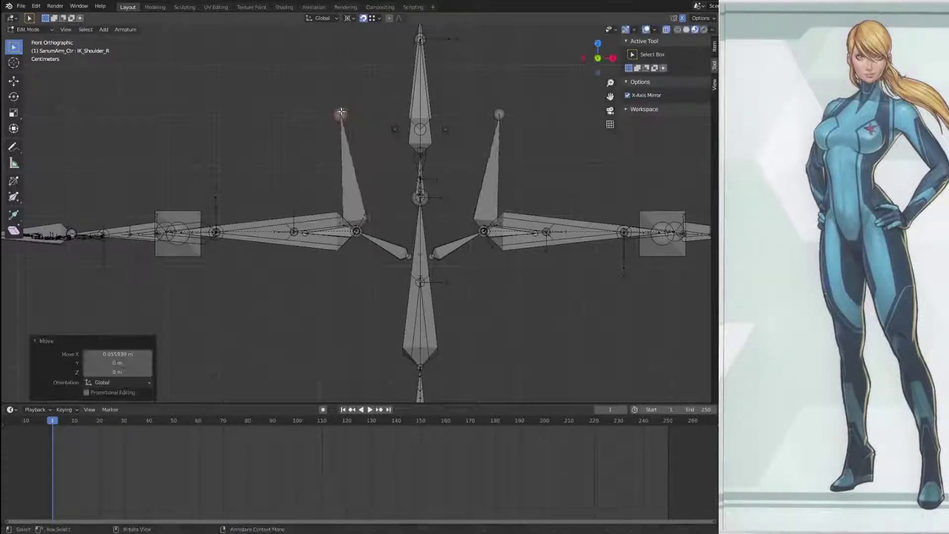
Step: Snap the tip of Rota_UpperArmA_L onto the deform armature's joint midway along the left upper arm
shift+middle_drag(568, 293, 455, 297)
scroll(445, 292, up, 5)
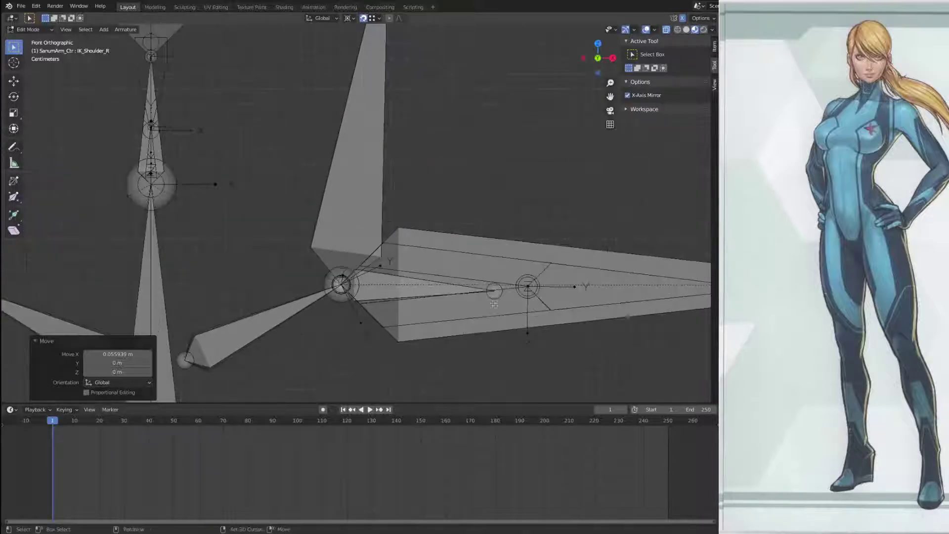
click(439, 284)
click(439, 284)
key(g)
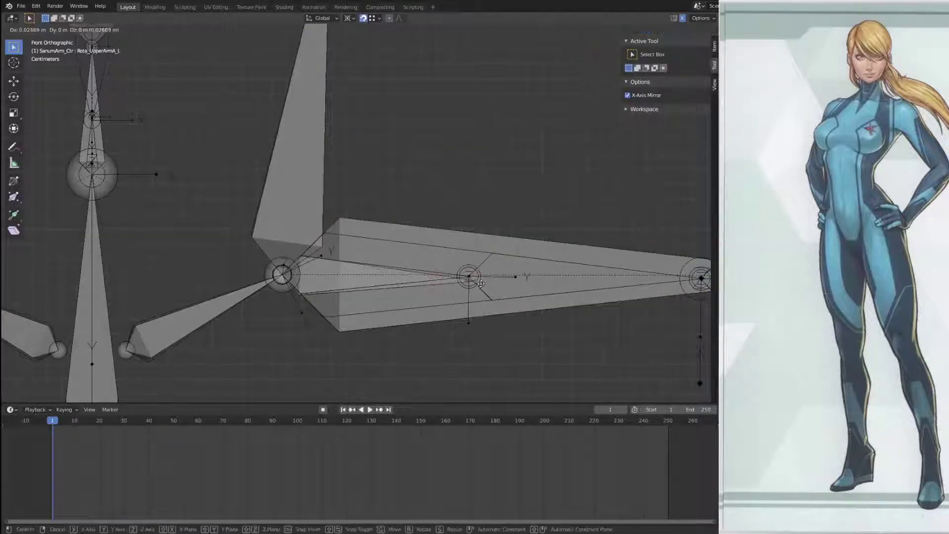
click(474, 280)
Step: Snap the tip of Eff_UpperArm_L onto the deform armature's left elbow joint
shift+middle_drag(577, 320, 295, 323)
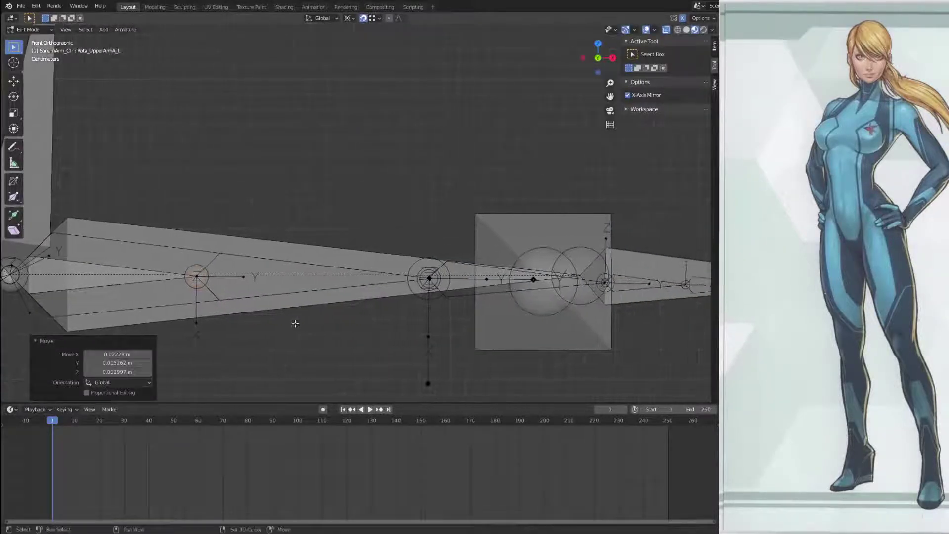
middle_drag(540, 235, 491, 284)
click(489, 278)
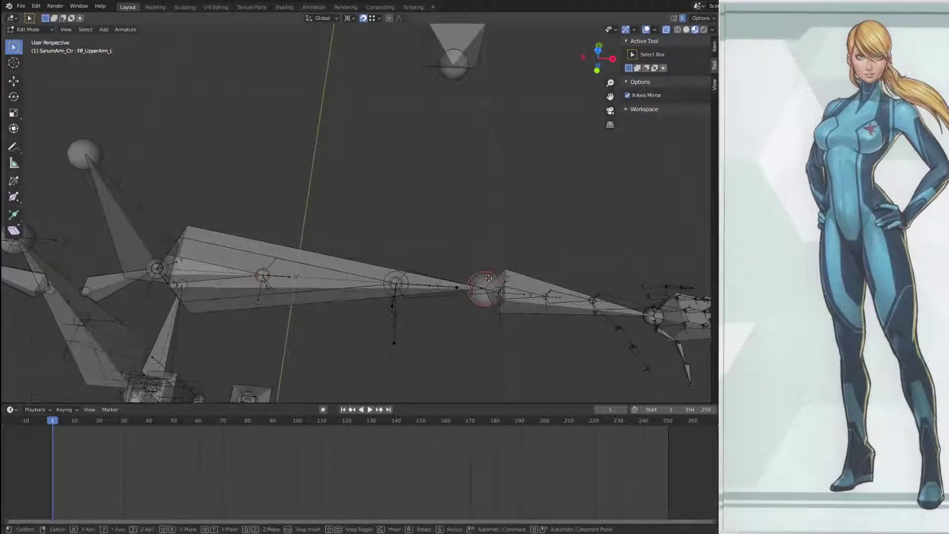
key(g)
click(395, 283)
Step: Snap the tip of Eff_LowerArm_L and the base of the left IK hand bone onto the deform armature's left wrist joint
middle_drag(396, 283, 456, 274)
click(456, 275)
key(g)
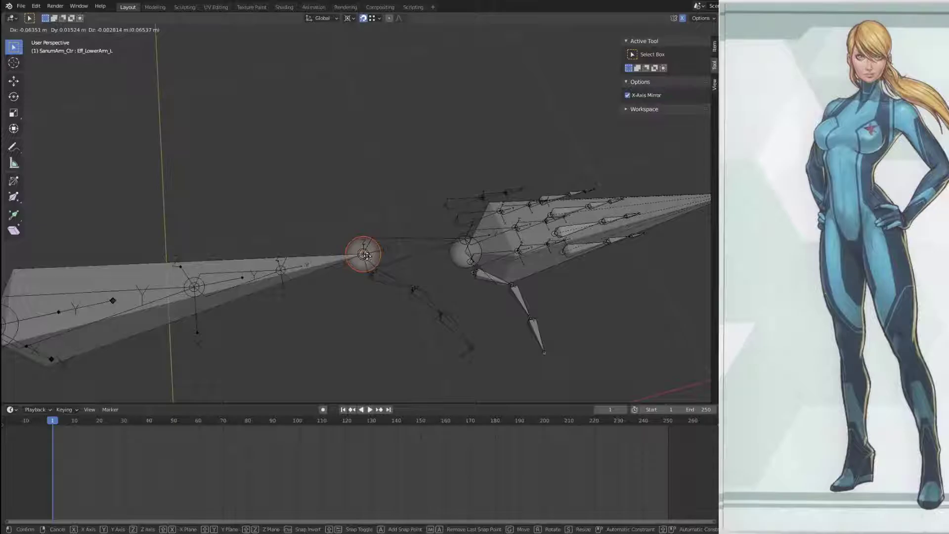
right_click(378, 262)
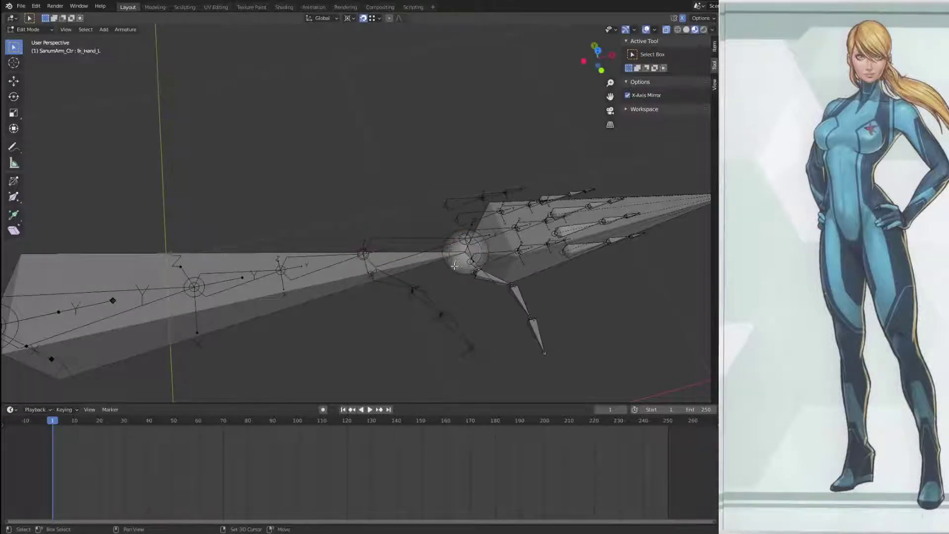
key(g)
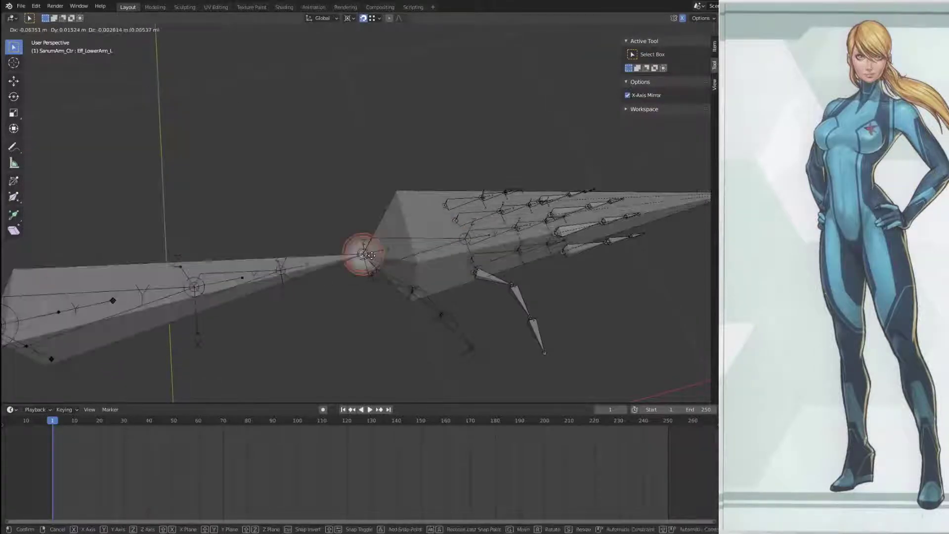
click(357, 271)
Step: Snap the base of Finger_ThumbA_L onto the root joint of the deform armature's left thumb
middle_drag(623, 284, 456, 237)
scroll(455, 237, up, 4)
shift+middle_drag(361, 244, 469, 219)
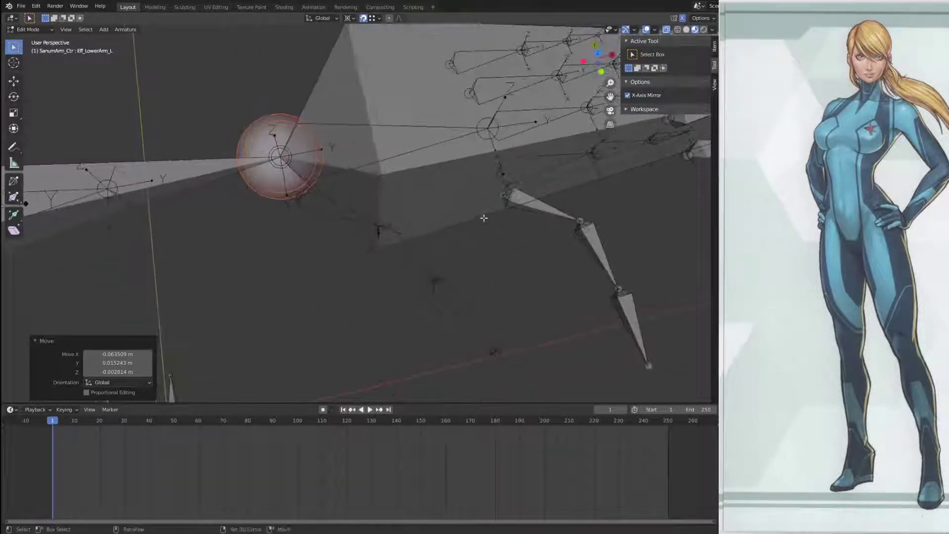
click(504, 198)
middle_drag(463, 254, 503, 266)
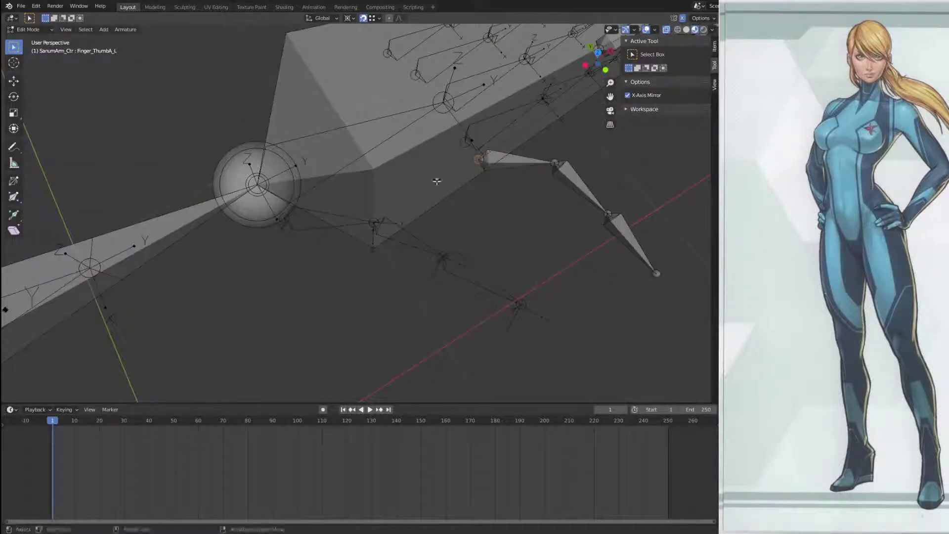
key(g)
click(288, 217)
Step: Snap the remaining left thumb joints, out to the tip of Finger_ThumbC_L, onto the deform armature's matching thumb joints
click(555, 156)
key(g)
click(377, 223)
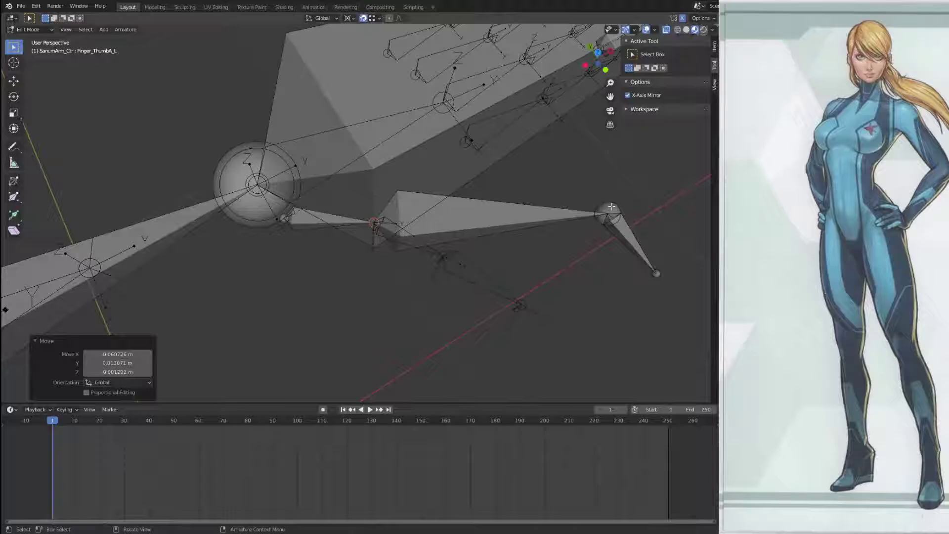
click(612, 206)
key(g)
click(659, 277)
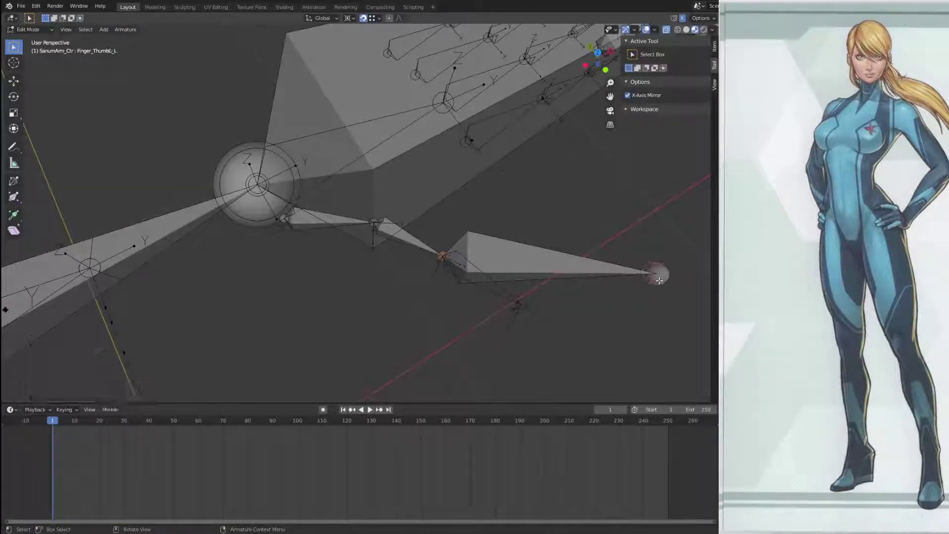
key(g)
click(522, 304)
Step: Clear the bone selection and hide the large left IK hand bone covering the fingers
scroll(529, 246, down, 4)
shift+middle_drag(494, 209, 501, 312)
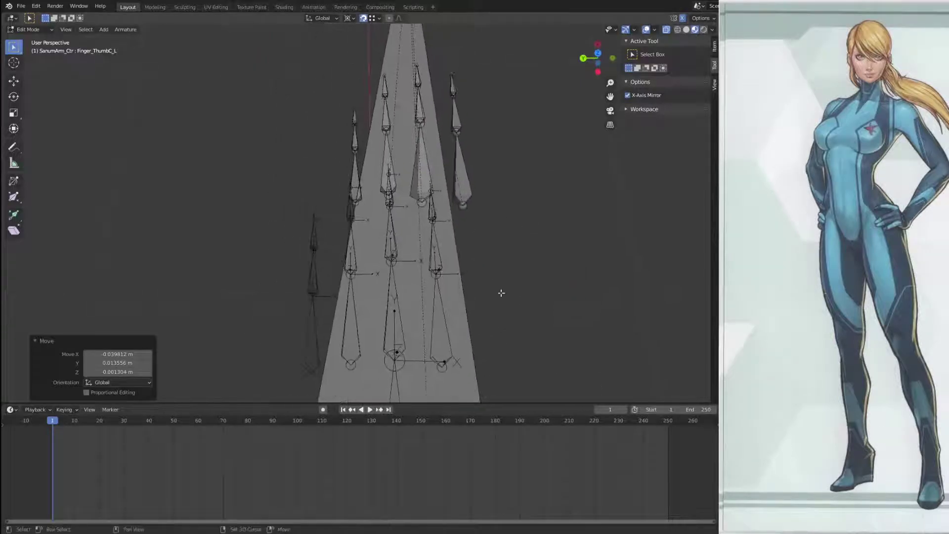
click(468, 182)
shift+click(391, 170)
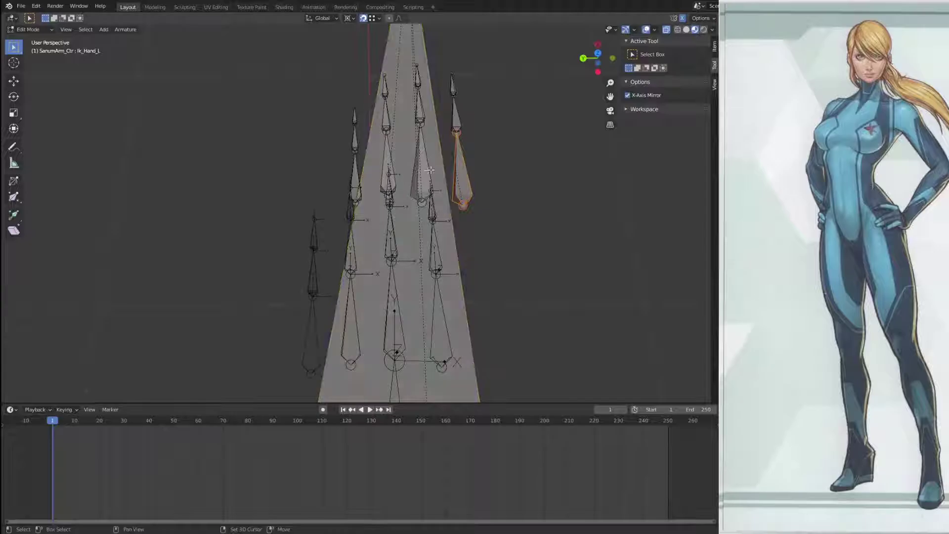
middle_drag(428, 171, 452, 290)
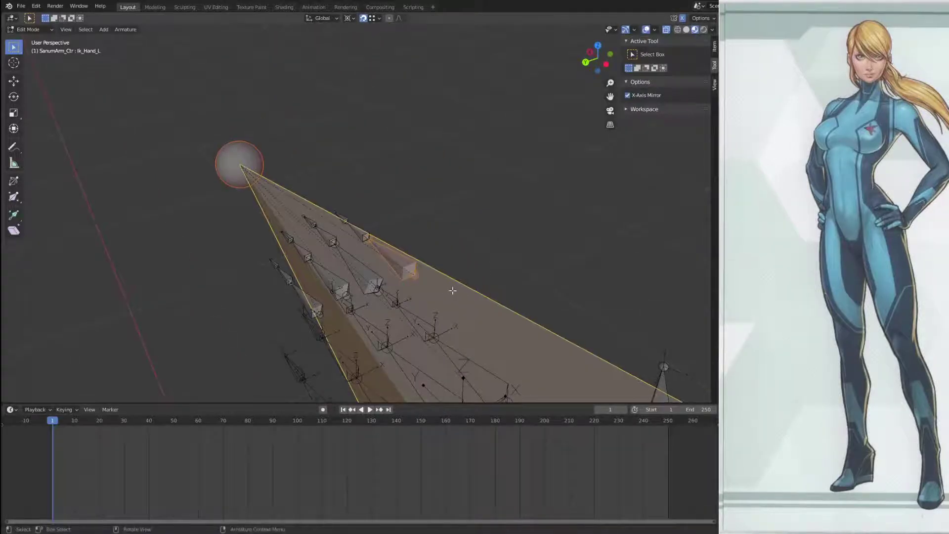
key(alt+a)
click(470, 297)
key(h)
Step: Select the base bones of the control rig's four left fingers and expand the selection to their whole chains
middle_drag(489, 265, 470, 256)
shift+click(410, 193)
shift+click(378, 198)
shift+click(346, 212)
middle_drag(366, 238, 437, 233)
key(ctrl+KP_Add)
key(ctrl+KP_Add)
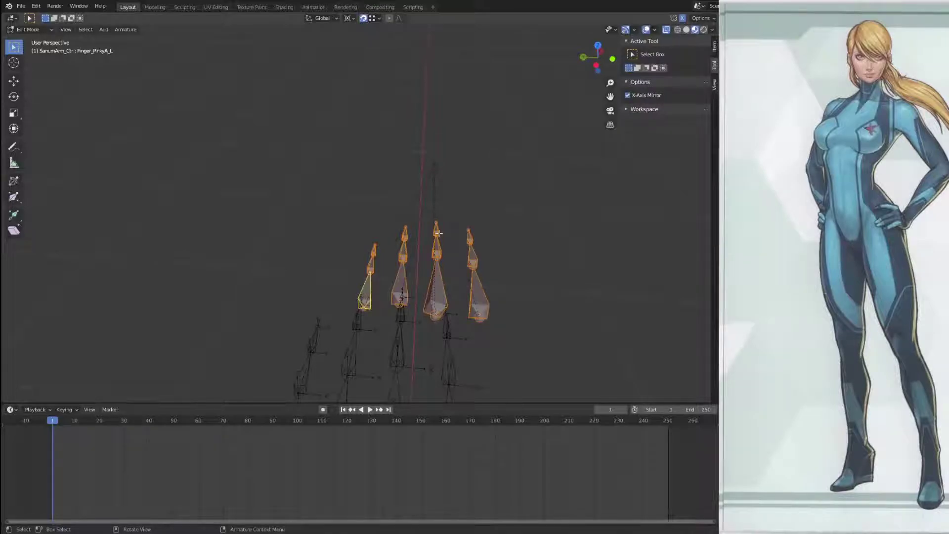
Step: Move the four left finger chains so the base of Finger_MiddleA_L snaps onto the deform armature's middle finger root joint
key(KP_7)
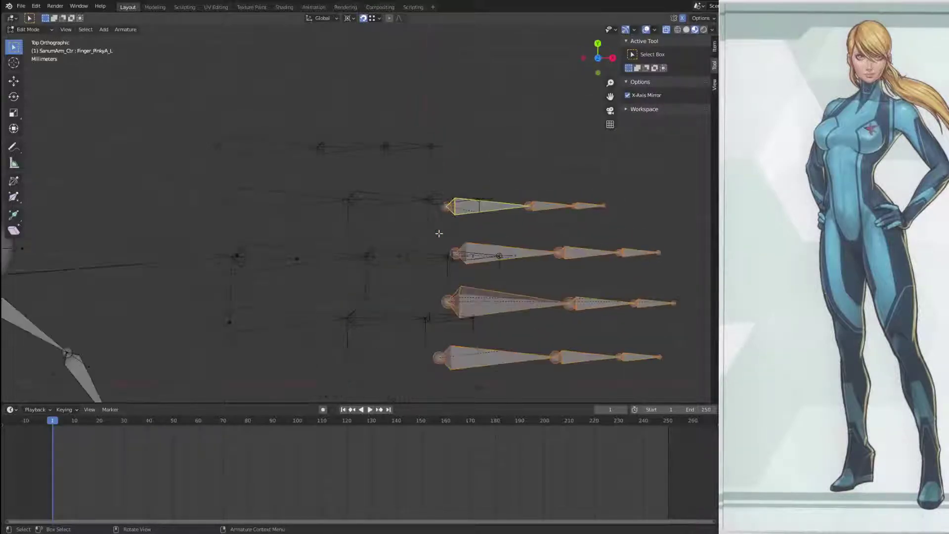
shift+click(441, 298)
key(g)
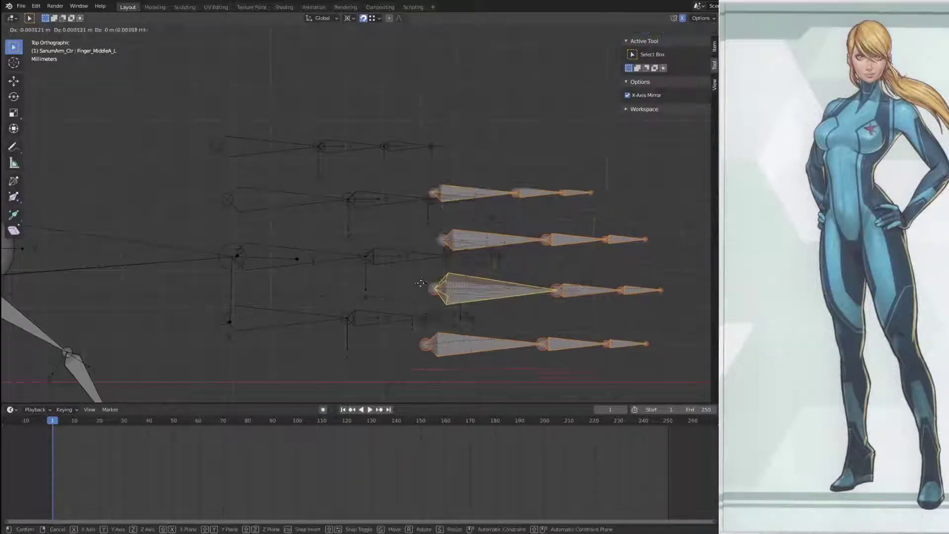
click(231, 260)
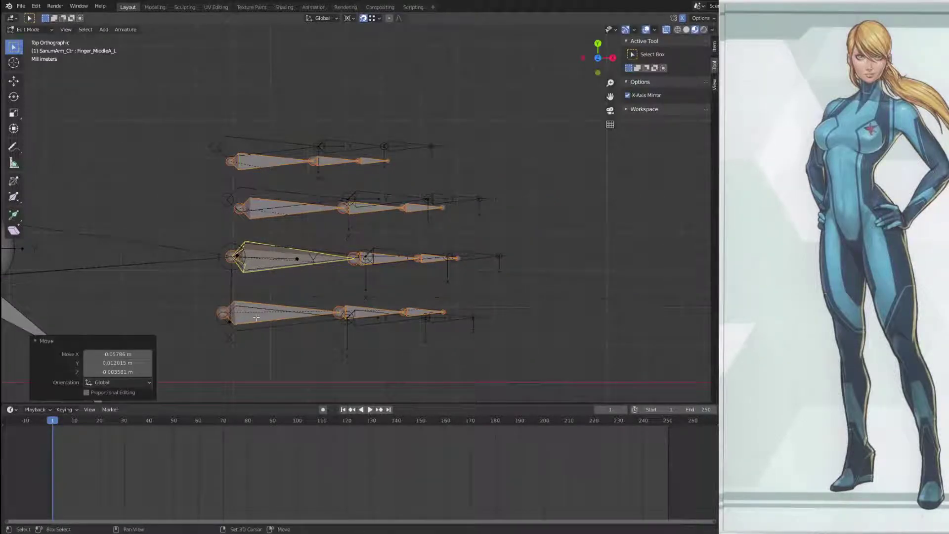
scroll(256, 317, up, 3)
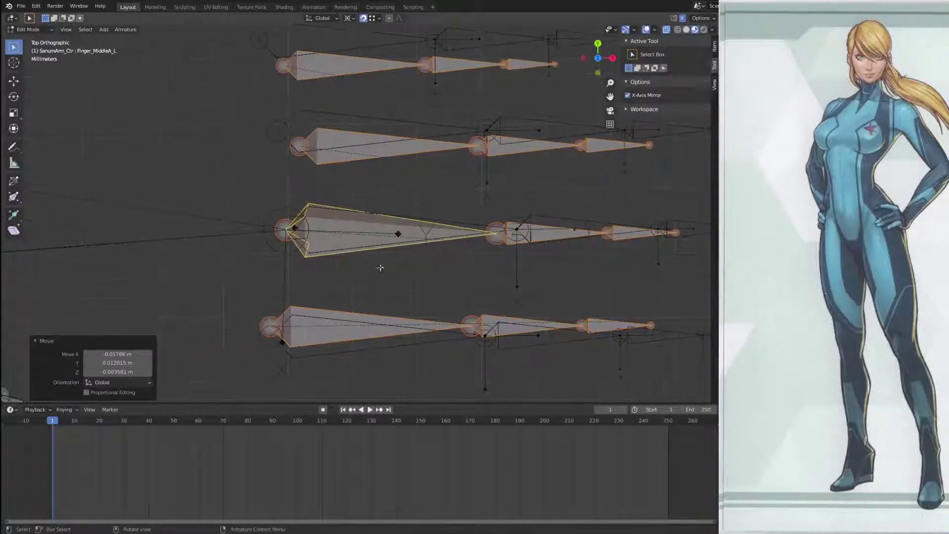
scroll(384, 265, up, 3)
click(228, 234)
key(g)
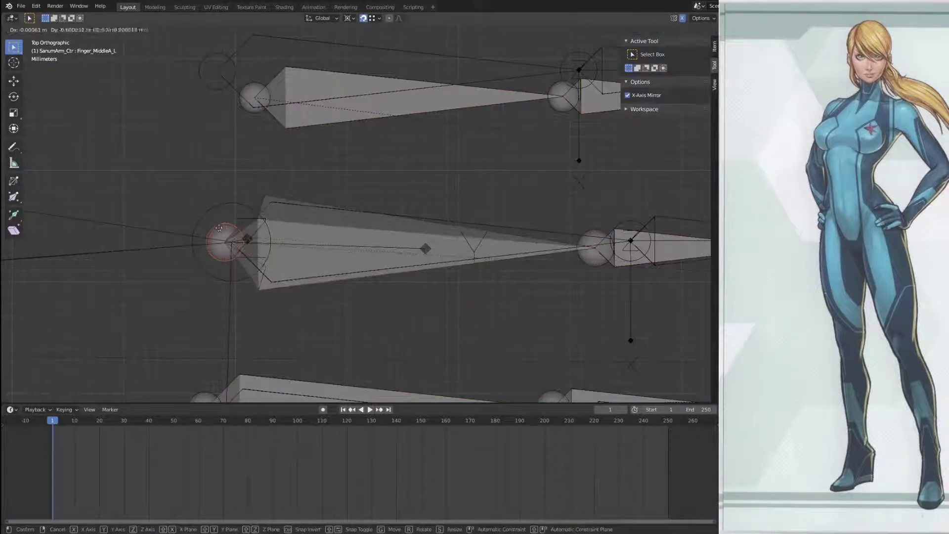
click(233, 235)
Step: Snap the tips of Finger_MiddleA_L, Finger_MiddleC_L and Finger_MiddleB_L onto the deform armature's matching middle finger joints
shift+middle_drag(518, 308, 250, 332)
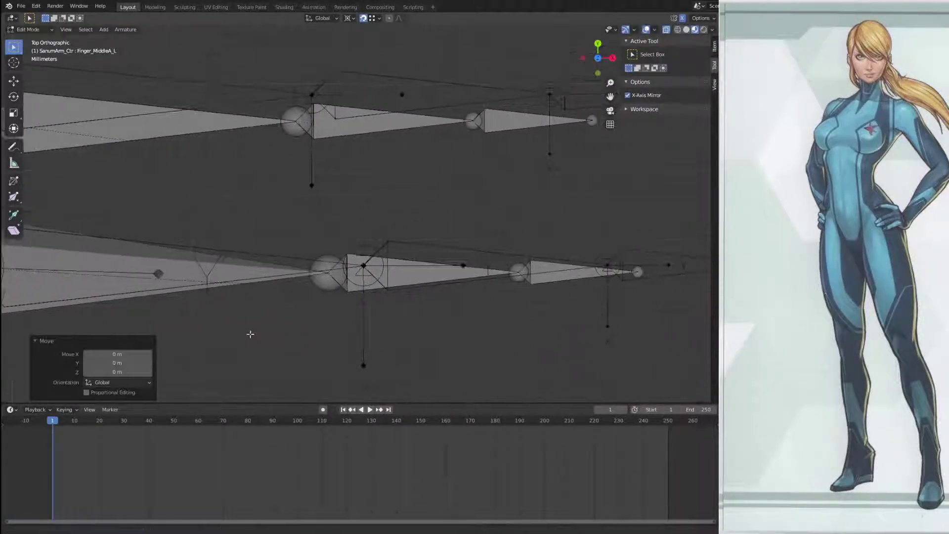
click(319, 285)
key(g)
click(363, 265)
shift+middle_drag(542, 282, 357, 298)
click(377, 291)
key(g)
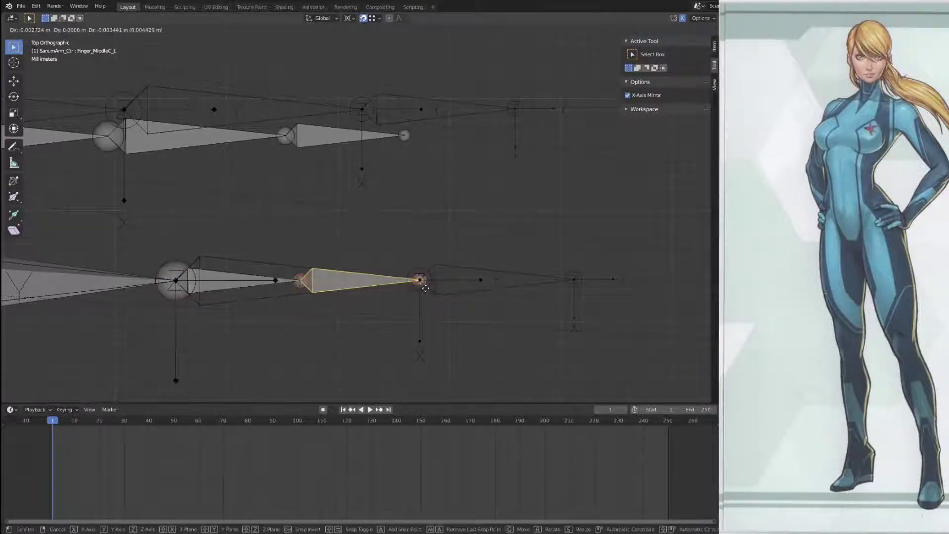
click(578, 280)
click(452, 284)
key(g)
click(425, 287)
Step: Correct the roll of the control rig's Finger_MiddleA_L bone to match the deform bone beneath it
scroll(426, 287, down, 4)
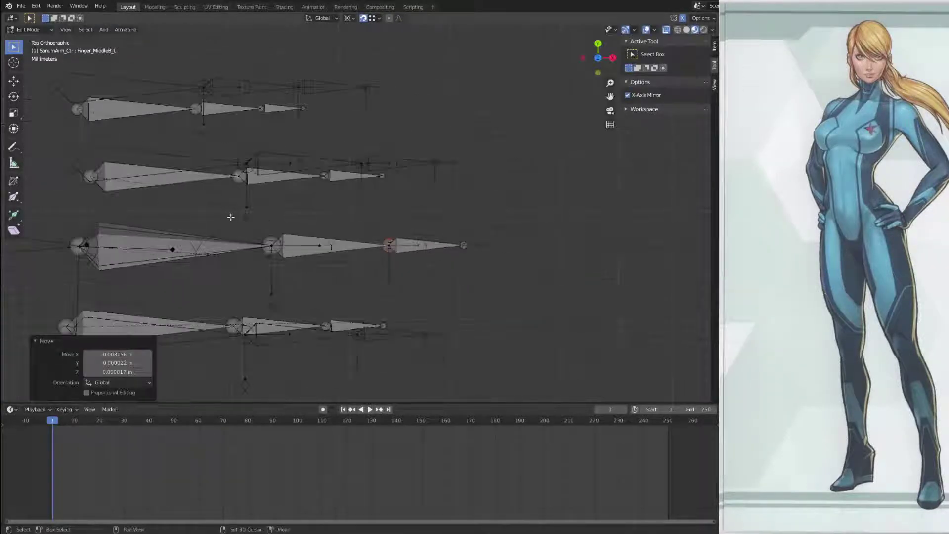
shift+middle_drag(117, 192, 308, 247)
scroll(283, 316, up, 4)
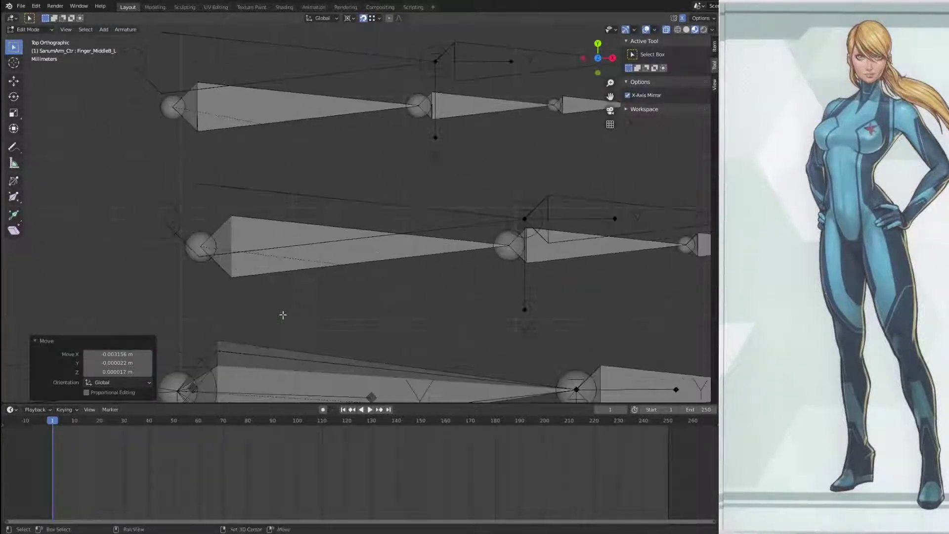
click(304, 224)
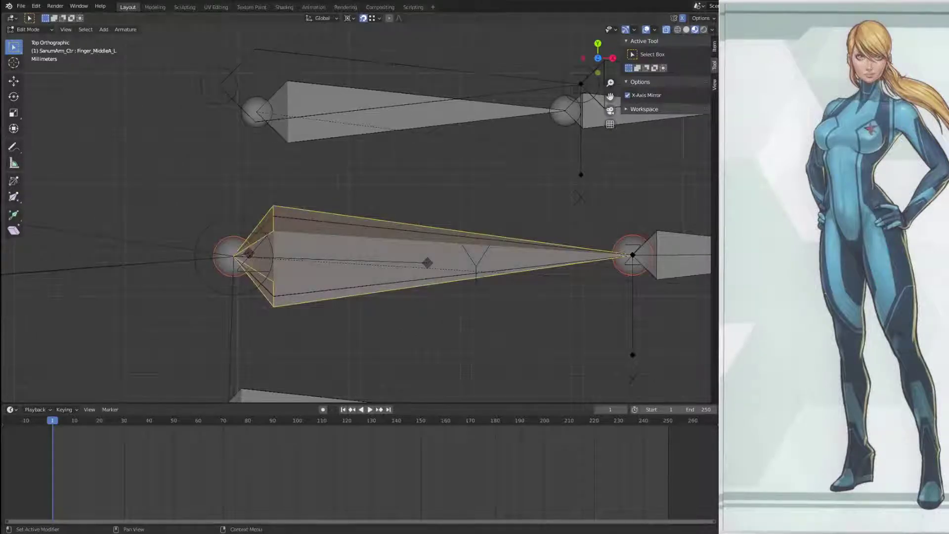
key(Return)
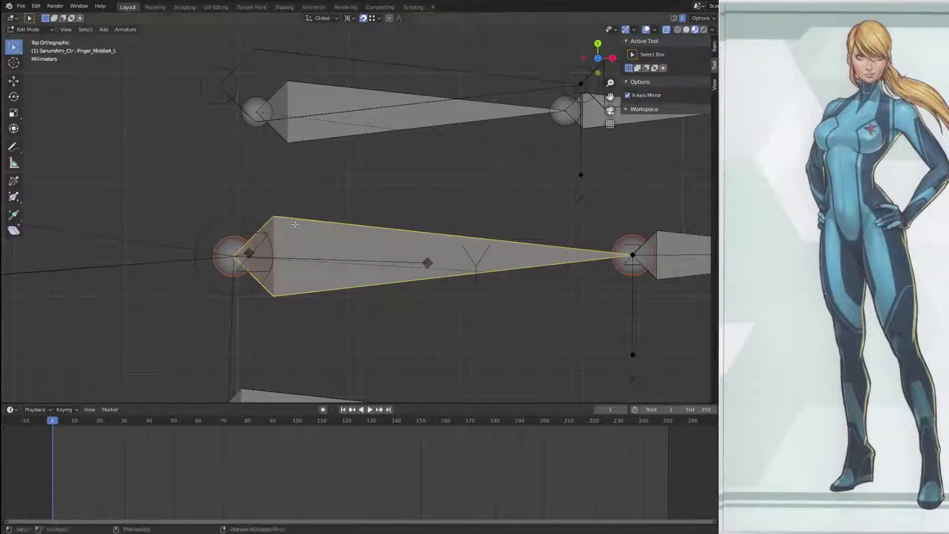
Step: Examine Finger_MiddleA_L in the SamusArm_Def armature for comparison, and return to editing the control rig
key(Tab)
click(238, 218)
key(Tab)
click(261, 237)
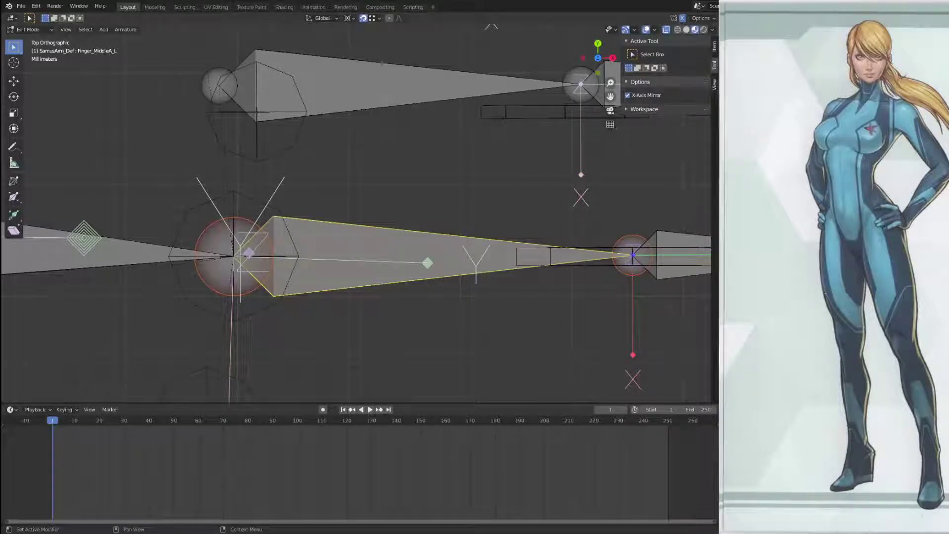
key(Tab)
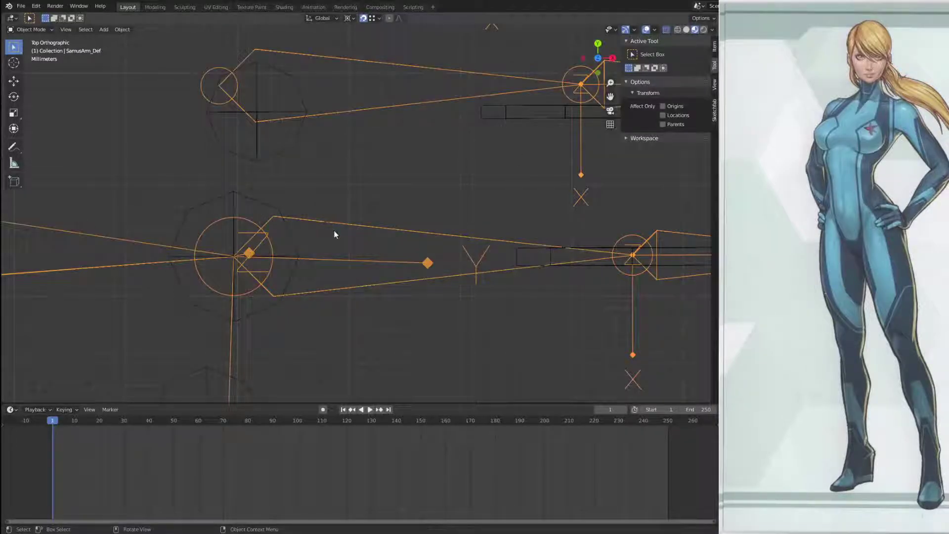
click(275, 212)
key(Tab)
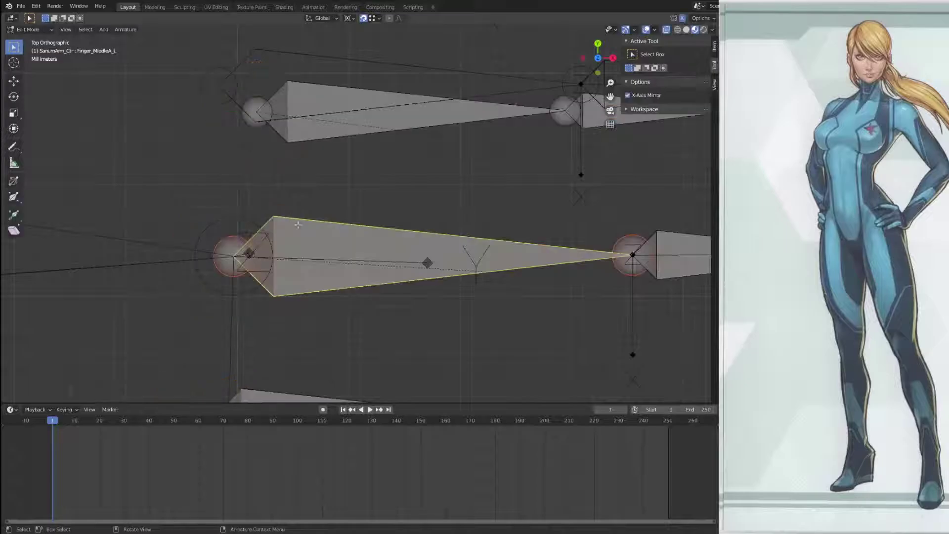
Step: Snap the base and tip of Finger_RingA_L onto the deform armature's first two left ring finger joints
shift+middle_drag(356, 194, 426, 318)
click(328, 246)
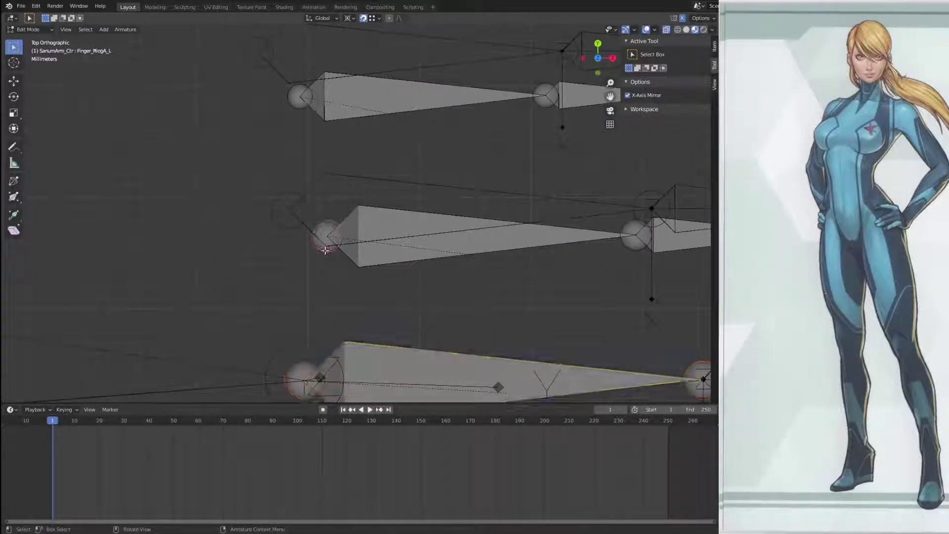
key(g)
click(287, 222)
shift+middle_drag(611, 274, 373, 305)
click(396, 268)
key(g)
click(414, 241)
Step: Snap the tips of Finger_RingC_L and Finger_RingB_L onto the deform armature's outer ring finger joints
shift+middle_drag(511, 293, 358, 322)
click(474, 295)
key(g)
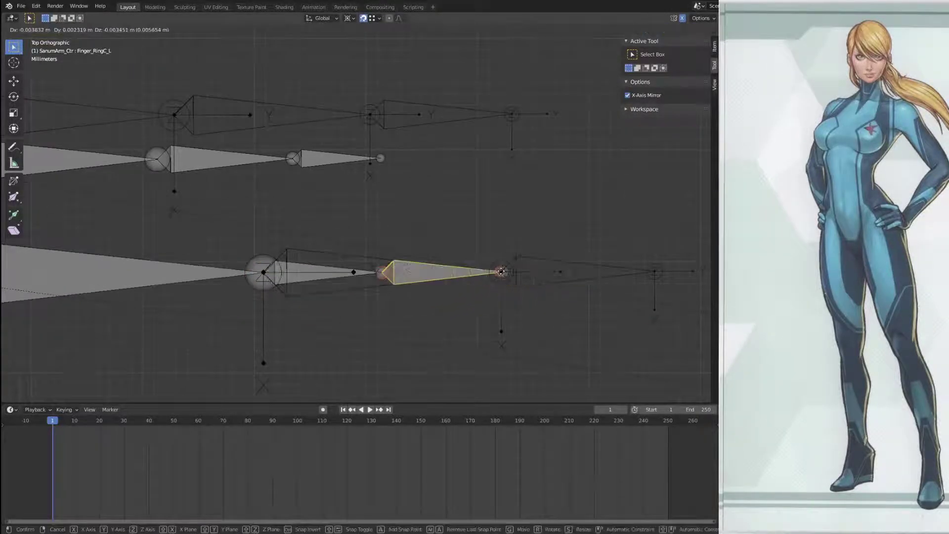
click(597, 271)
shift+middle_drag(405, 212, 410, 212)
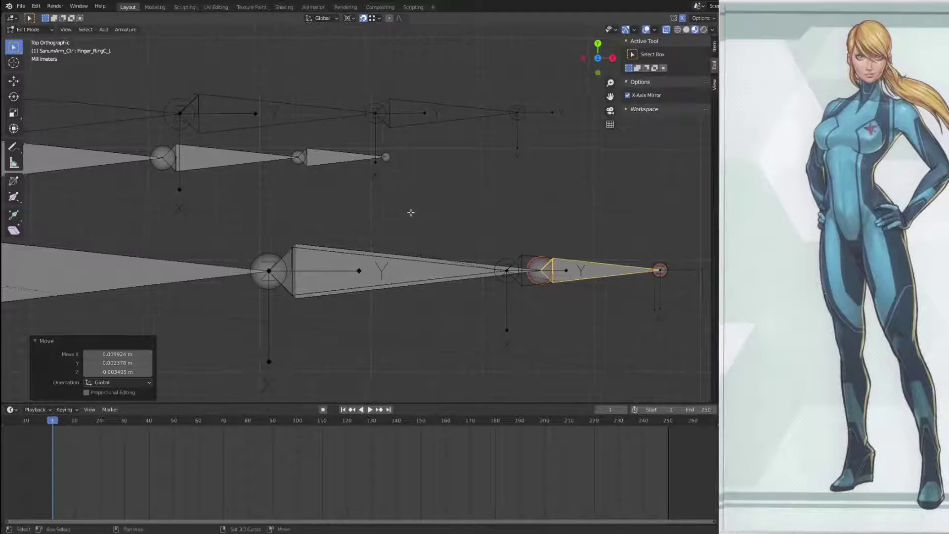
click(540, 271)
key(g)
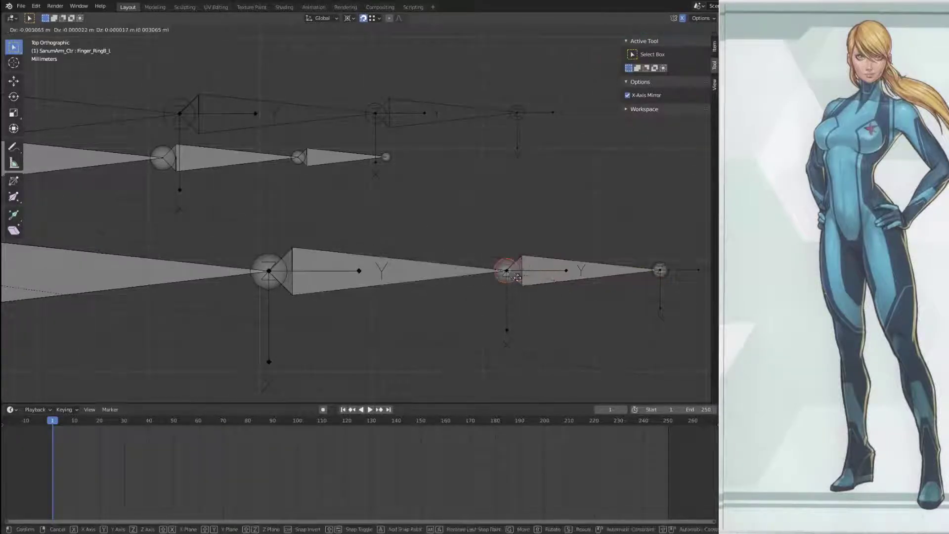
click(505, 275)
Step: Snap the tips of Finger_PinkyC_L and Finger_PinkyB_L onto the deform armature's outer left pinky joints
shift+middle_drag(392, 179, 376, 282)
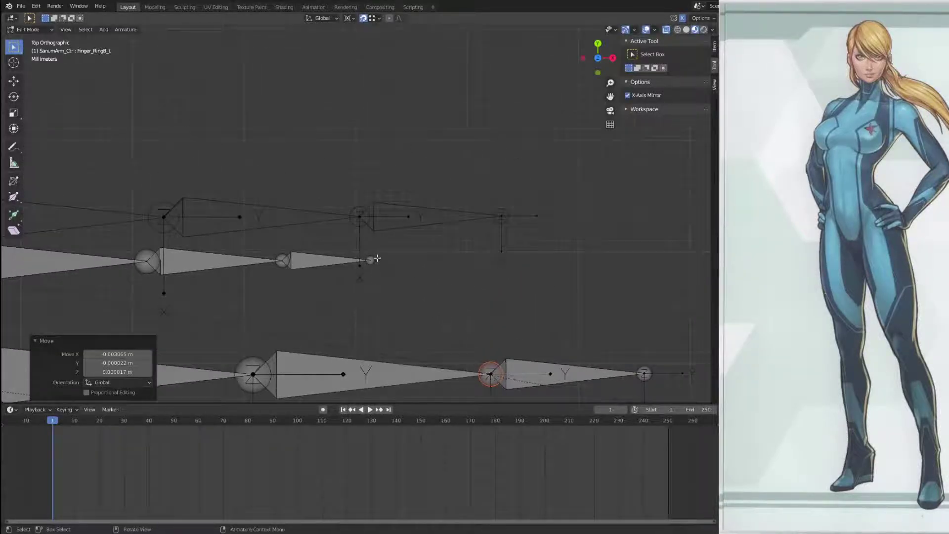
click(375, 259)
key(g)
click(500, 216)
click(283, 262)
key(g)
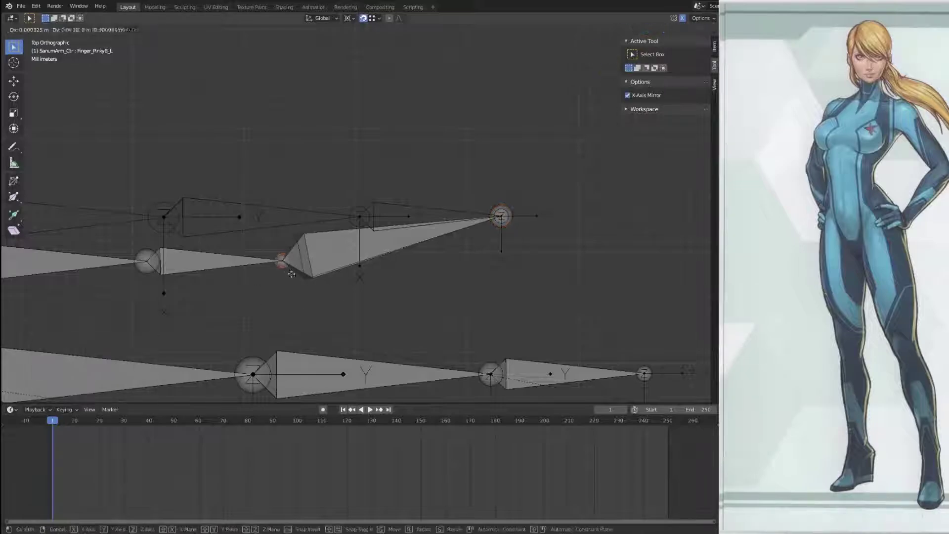
click(363, 223)
shift+middle_drag(257, 282, 418, 273)
click(323, 254)
key(g)
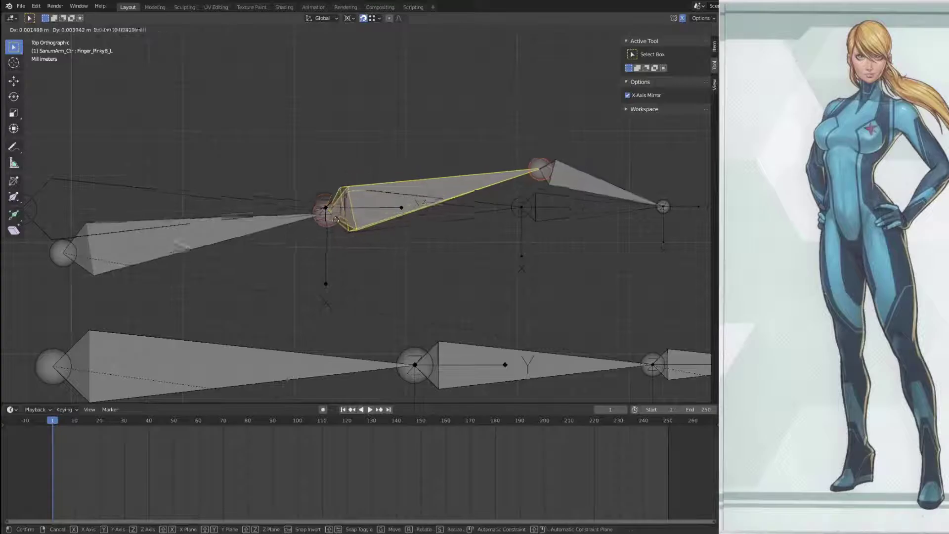
right_click(335, 218)
Step: Snap the tip and base of Finger_PinkyA_L onto the deform armature's second and root pinky joints
click(293, 262)
click(304, 262)
key(g)
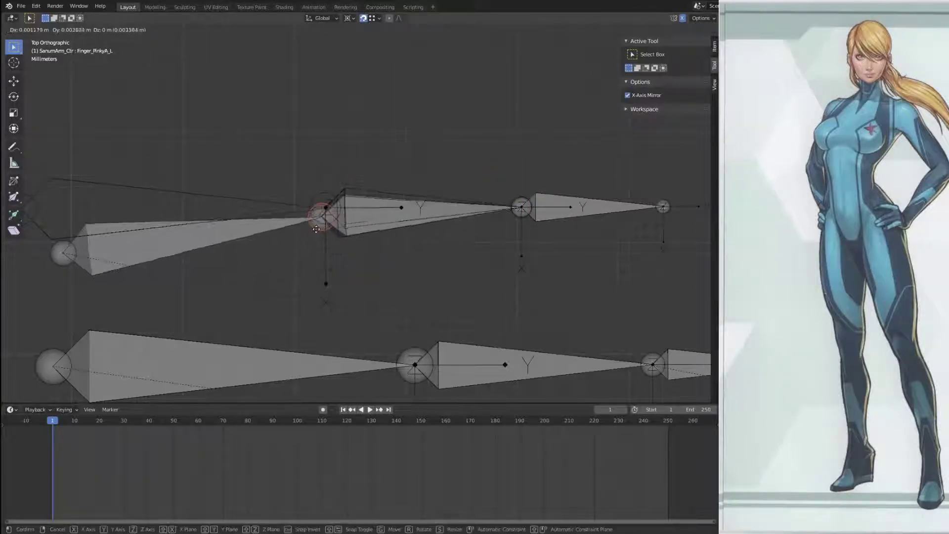
click(320, 220)
shift+middle_drag(210, 277, 493, 288)
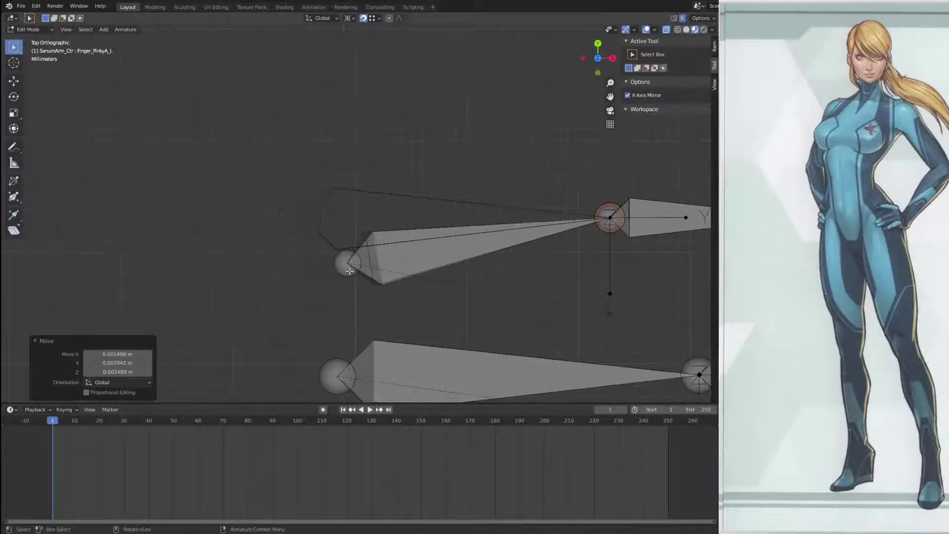
click(349, 271)
key(g)
click(314, 214)
Step: Snap the tips of Finger_IndexC_L and Finger_IndexB_L onto the deform armature's outer left index finger joints
scroll(313, 213, down, 5)
shift+middle_drag(385, 195, 272, 139)
shift+middle_drag(309, 234, 232, 234)
shift+middle_drag(495, 254, 162, 203)
shift+middle_drag(339, 237, 648, 207)
shift+middle_drag(356, 214, 519, 242)
scroll(424, 262, up, 4)
shift+middle_drag(441, 279, 239, 193)
click(287, 191)
key(g)
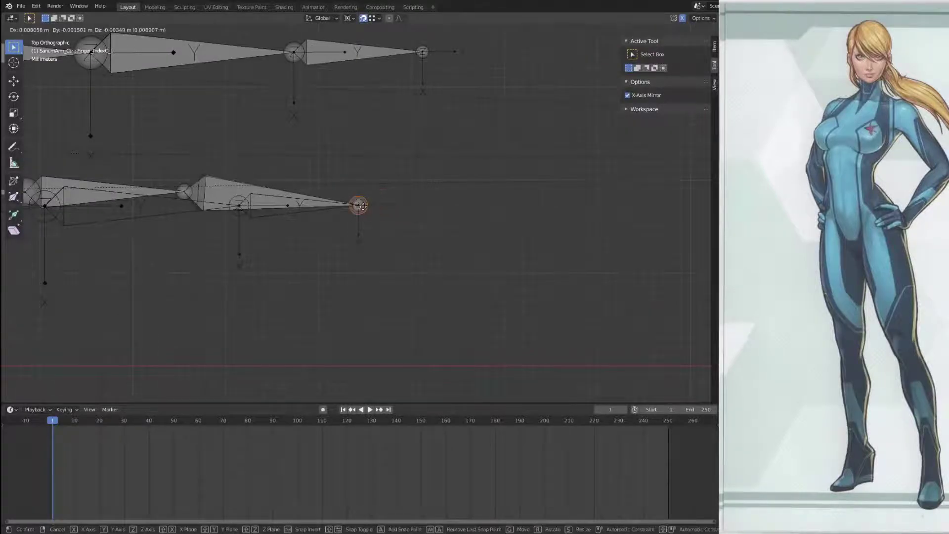
click(360, 206)
click(188, 192)
key(g)
click(245, 203)
Step: Move Finger_IndexB_L so its base snaps onto the deform index finger's second joint, and snap its tip back onto the third joint
shift+middle_drag(213, 244, 528, 257)
click(348, 204)
key(g)
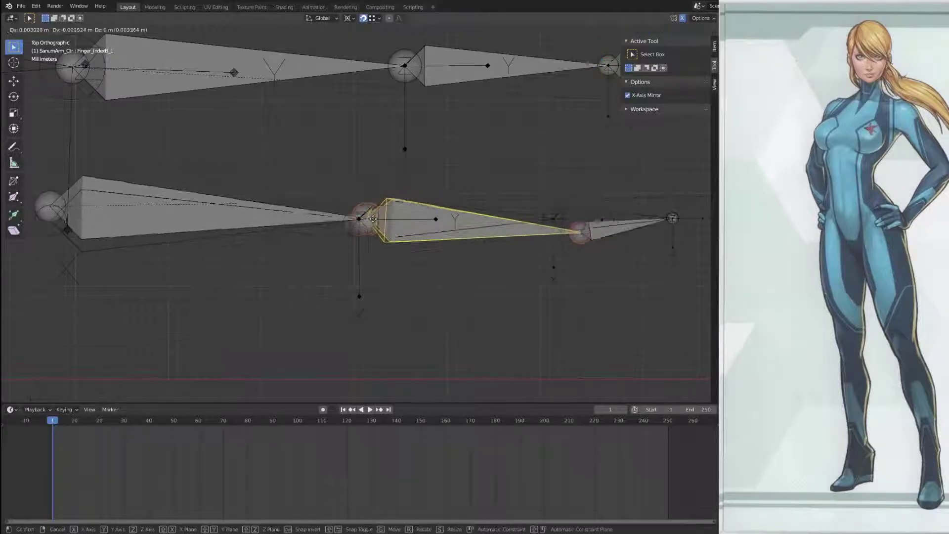
click(363, 224)
click(572, 233)
key(g)
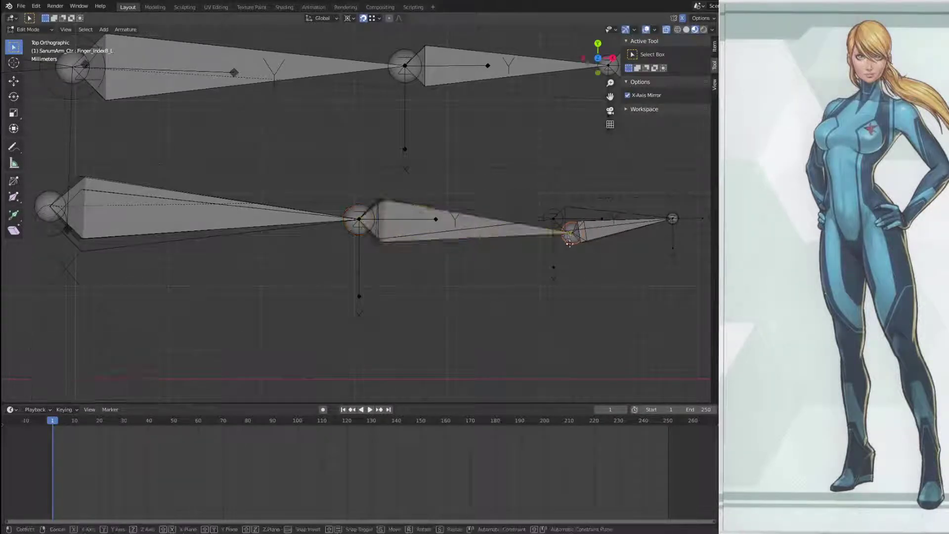
click(555, 221)
Step: Snap the base of Finger_IndexA_L onto the deform armature's left index finger root joint
shift+middle_drag(237, 222, 474, 226)
click(289, 198)
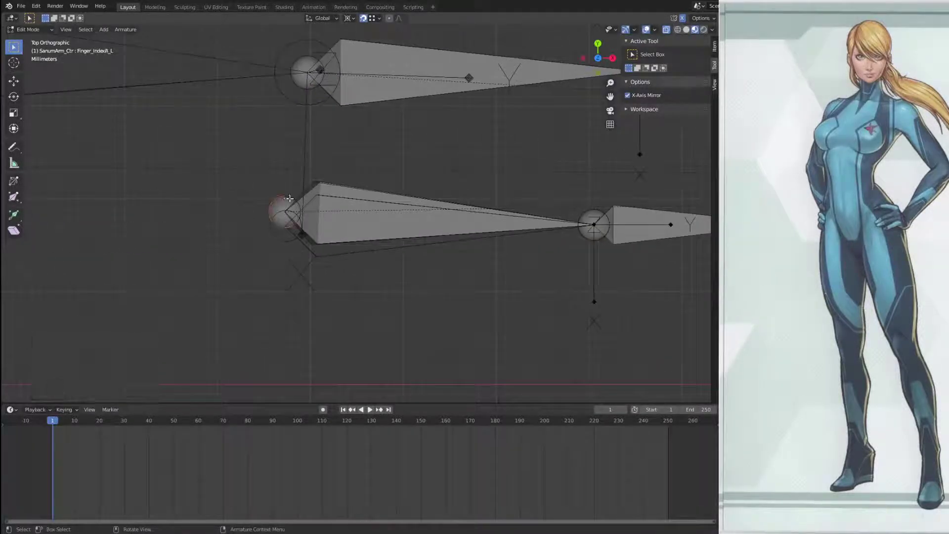
key(g)
click(287, 215)
scroll(277, 178, down, 1)
scroll(276, 178, down, 4)
shift+middle_drag(276, 179, 354, 207)
scroll(295, 268, down, 3)
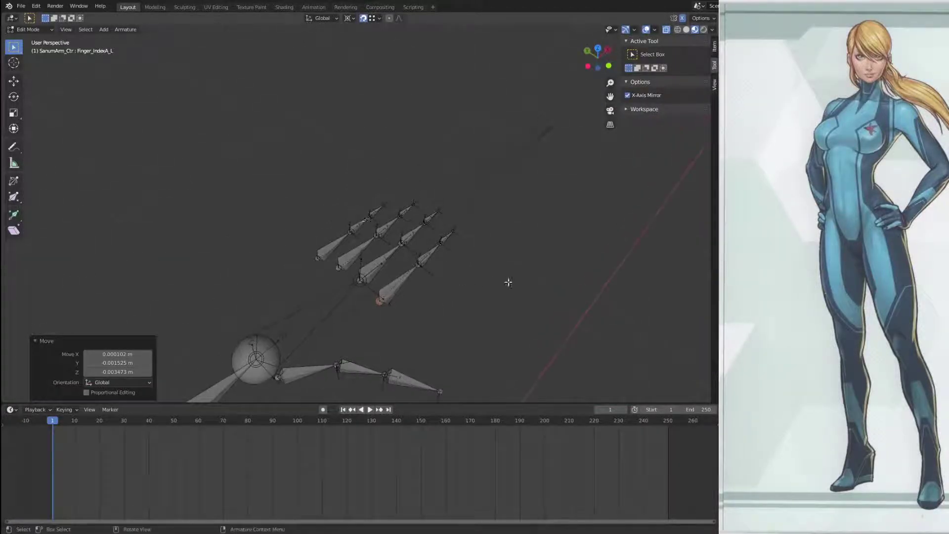
Step: Reveal the hidden Ik_Hand_L bone and shorten it by snapping its tip onto the end of the left middle finger
key(alt+h)
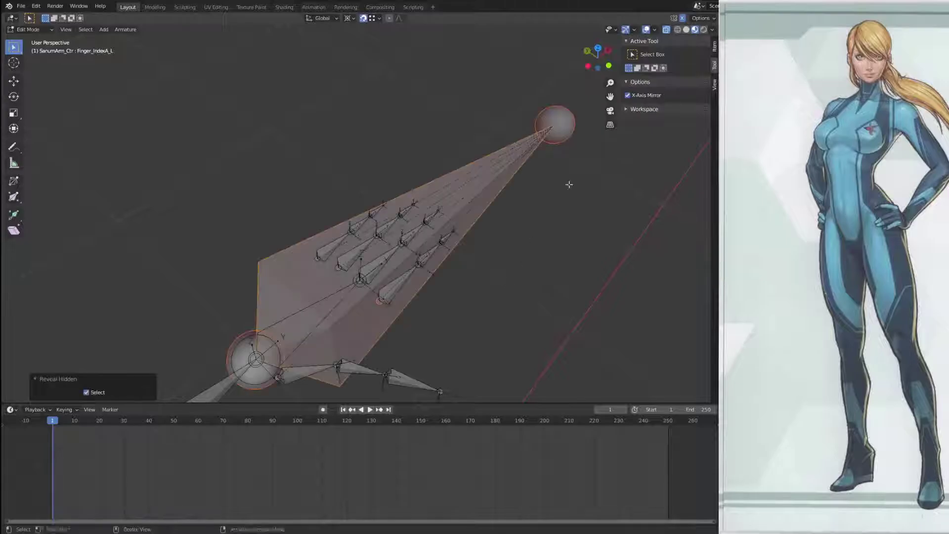
click(570, 137)
key(KP_7)
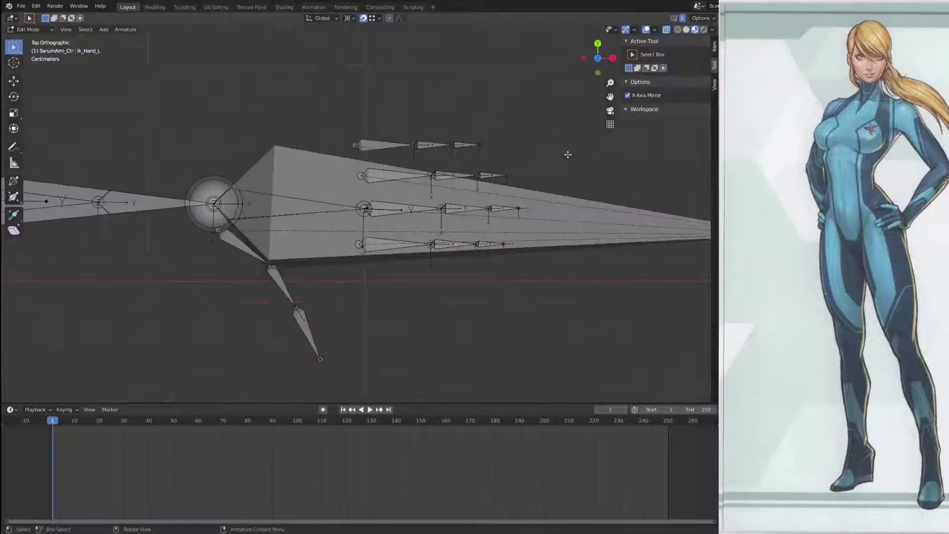
key(g)
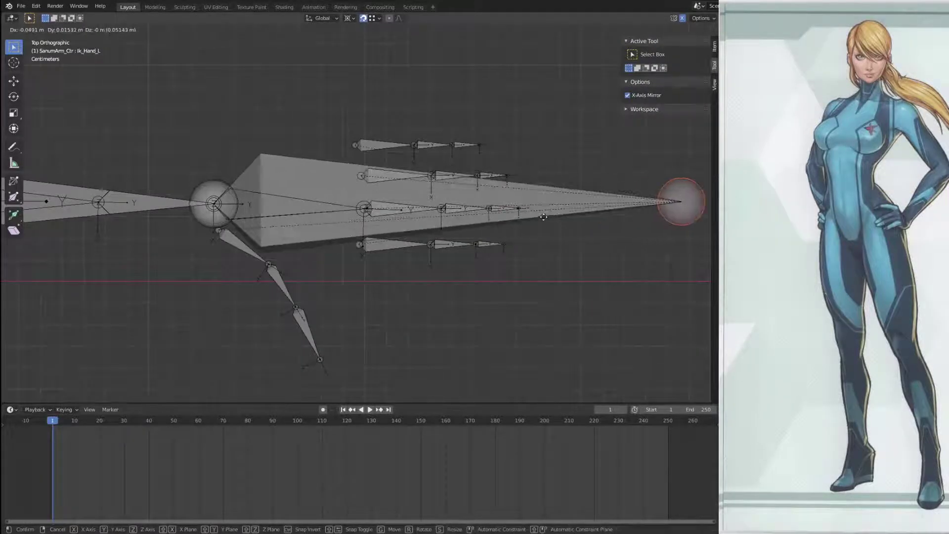
click(522, 213)
Step: Move the Poll_Elbow_L bone closer to the arm in top view, lining it up with the left elbow joint
scroll(519, 227, down, 3)
shift+middle_drag(322, 255, 338, 230)
scroll(384, 278, up, 6)
middle_drag(346, 291, 399, 235)
scroll(419, 305, down, 3)
scroll(396, 239, up, 3)
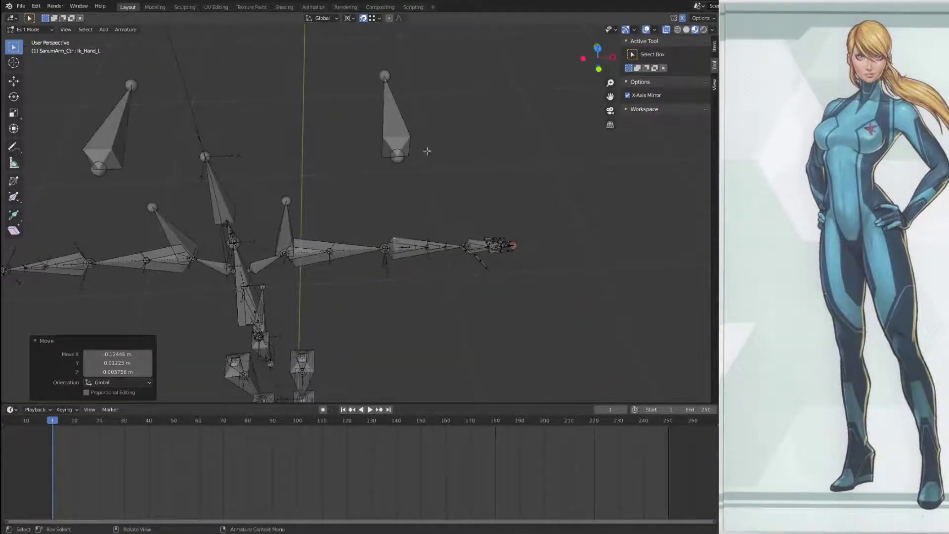
key(KP_7)
click(414, 82)
key(g)
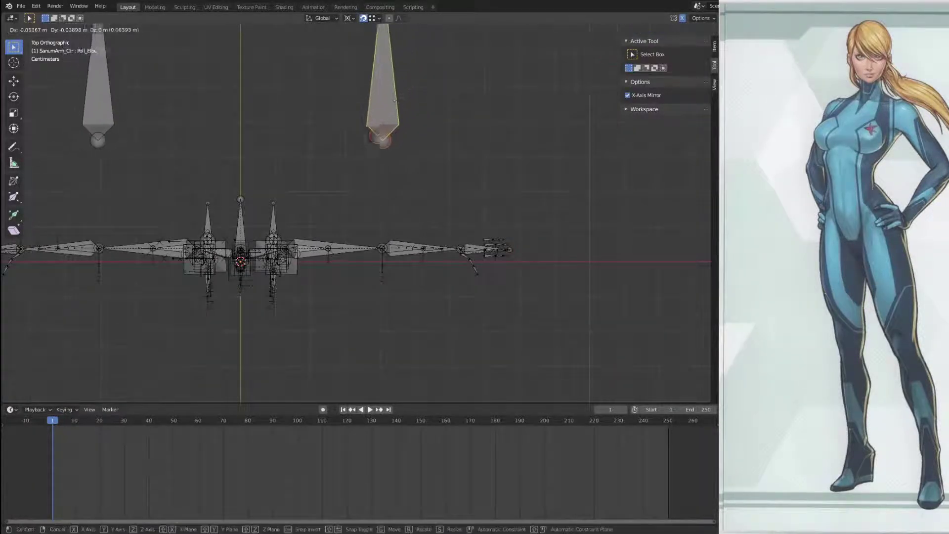
click(357, 229)
Step: Move the Poll_Elbow_L bone about 0.175 m along Y, farther behind the arm, and return to Object Mode
middle_drag(356, 230, 222, 167)
key(KP_7)
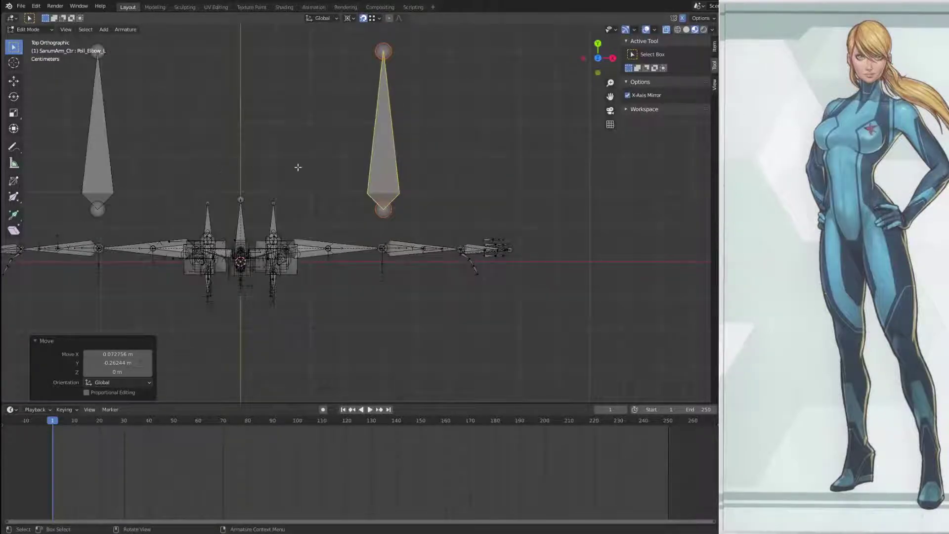
key(g)
key(z)
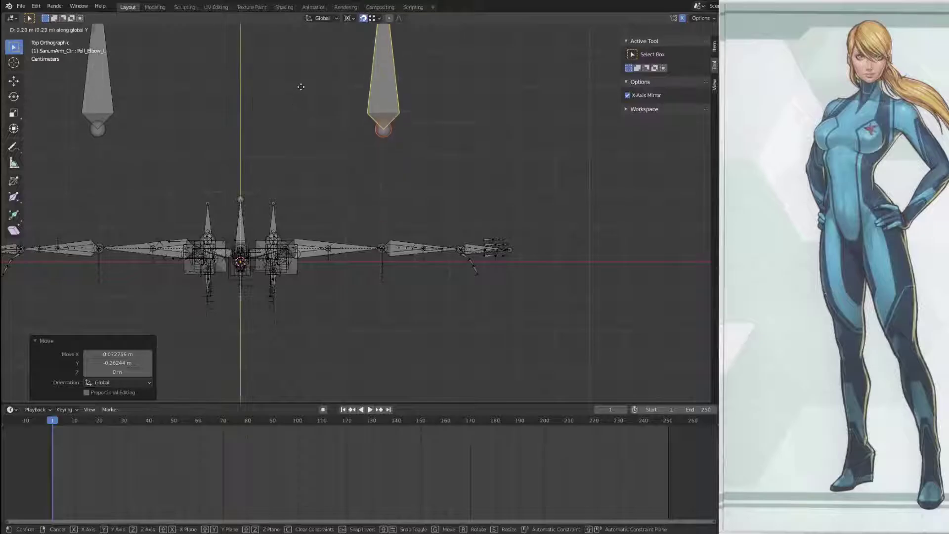
click(299, 104)
middle_drag(299, 104, 413, 258)
scroll(414, 259, down, 2)
key(KP_3)
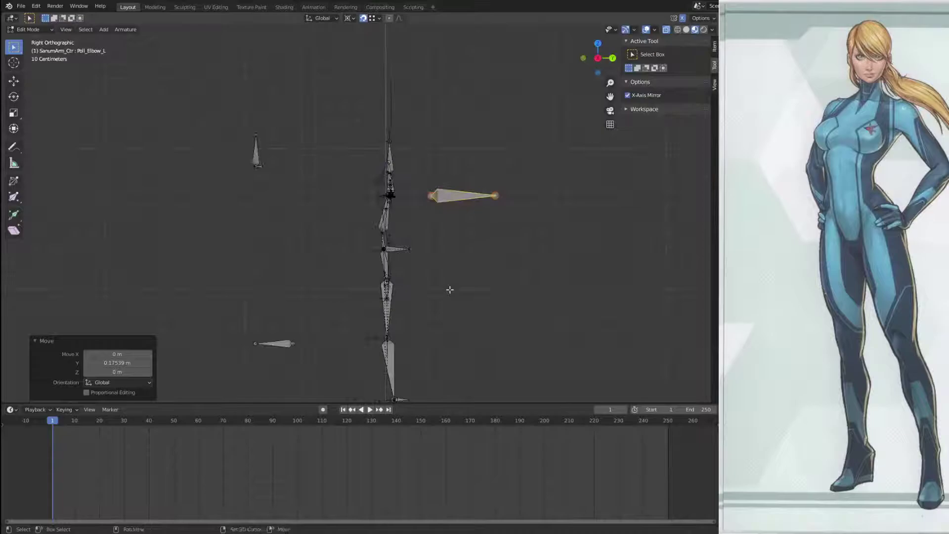
shift+middle_drag(449, 290, 420, 122)
middle_drag(371, 160, 463, 288)
key(Tab)
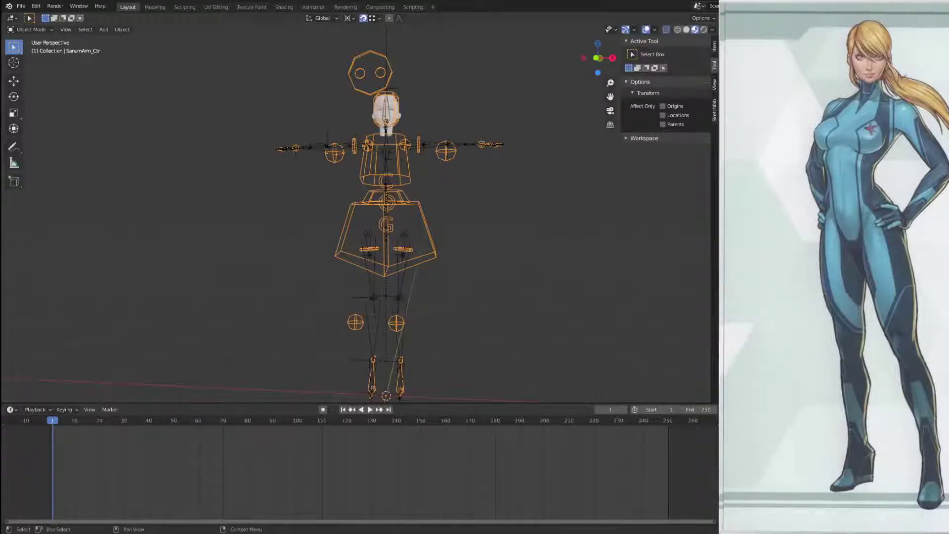
Step: Compare the SanumArm_Ctr rig with the SamusArm_Def armature by alternately selecting them over the body mesh
middle_drag(553, 257, 393, 252)
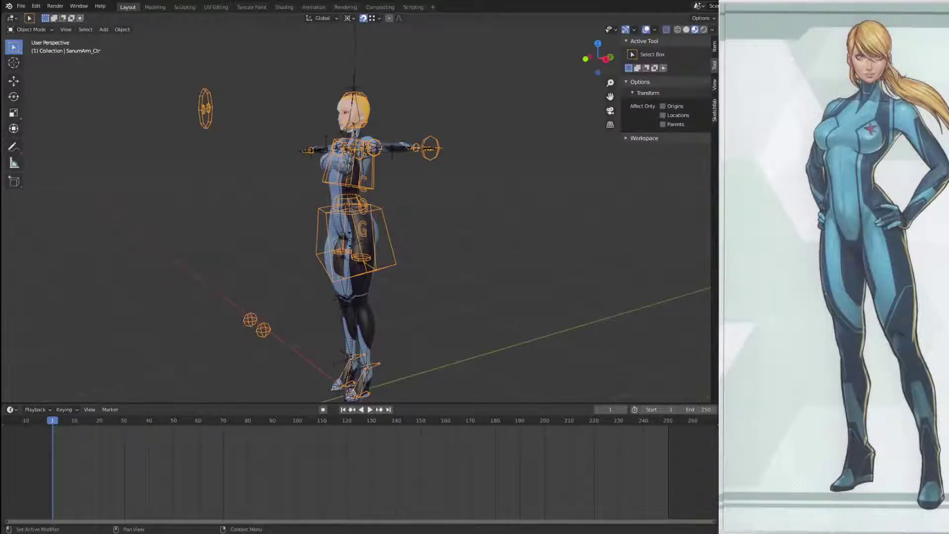
middle_drag(445, 287, 482, 285)
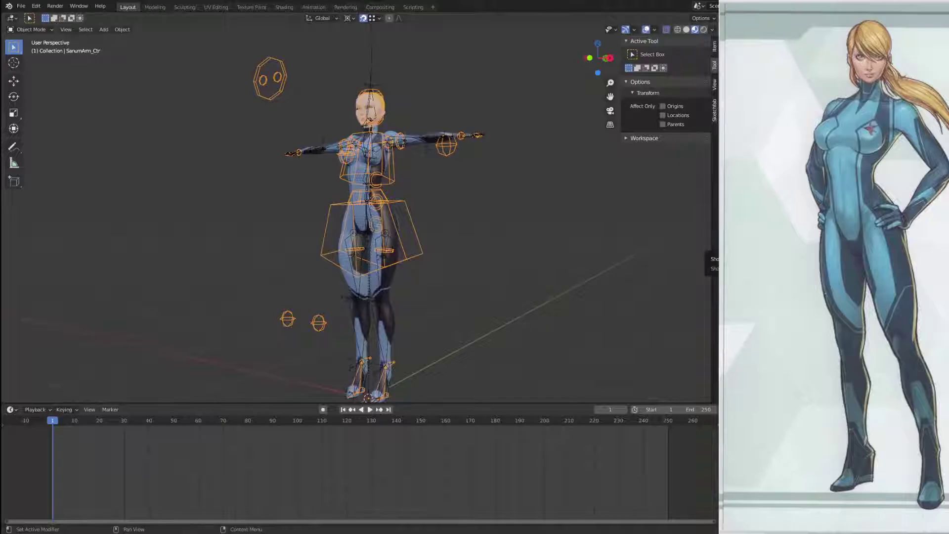
click(370, 108)
click(364, 171)
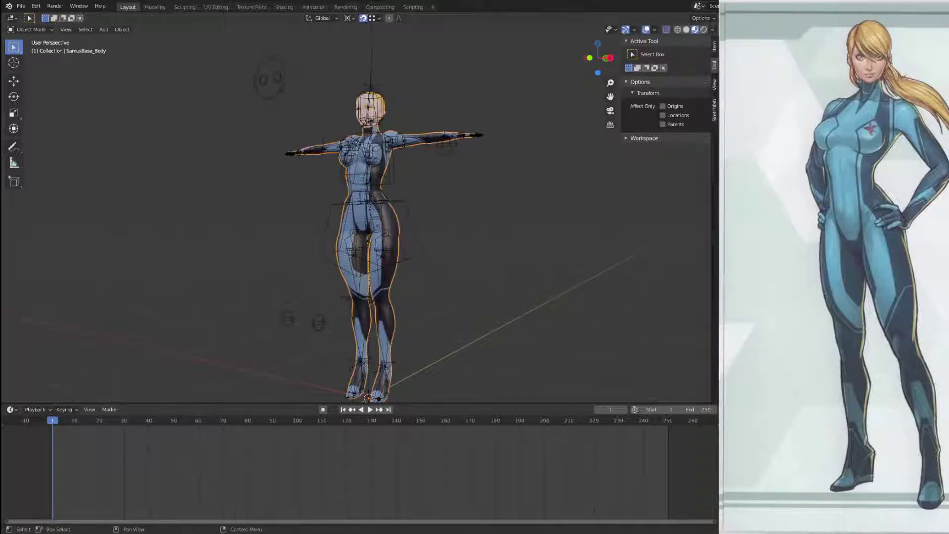
click(412, 221)
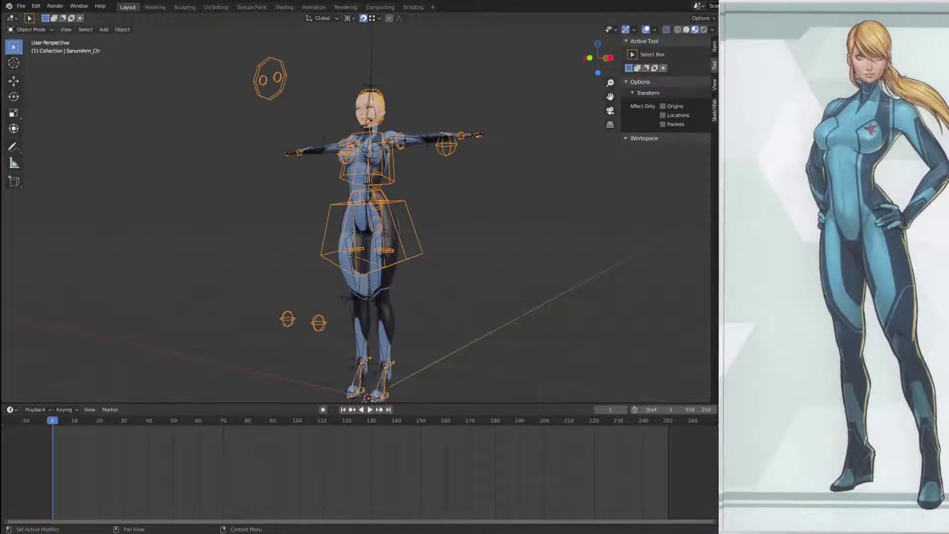
click(348, 297)
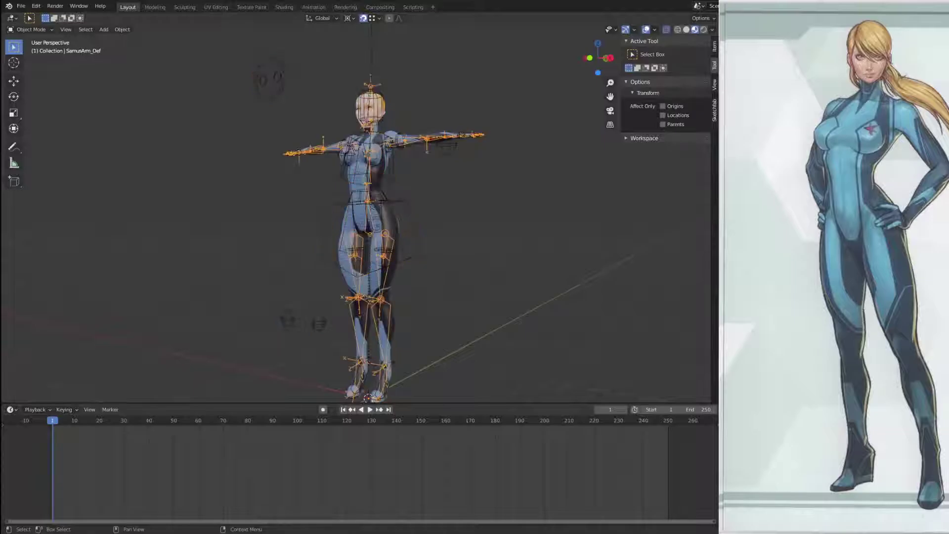
click(411, 221)
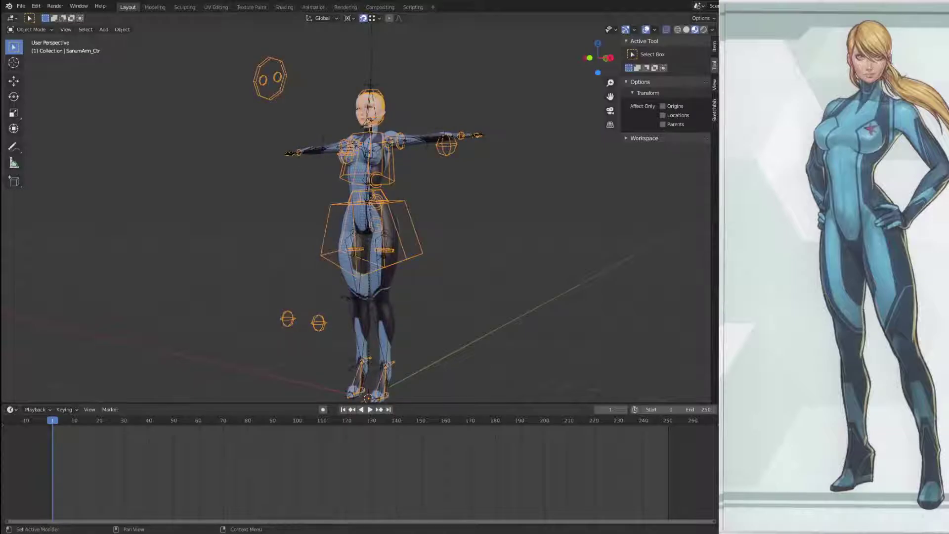
click(348, 297)
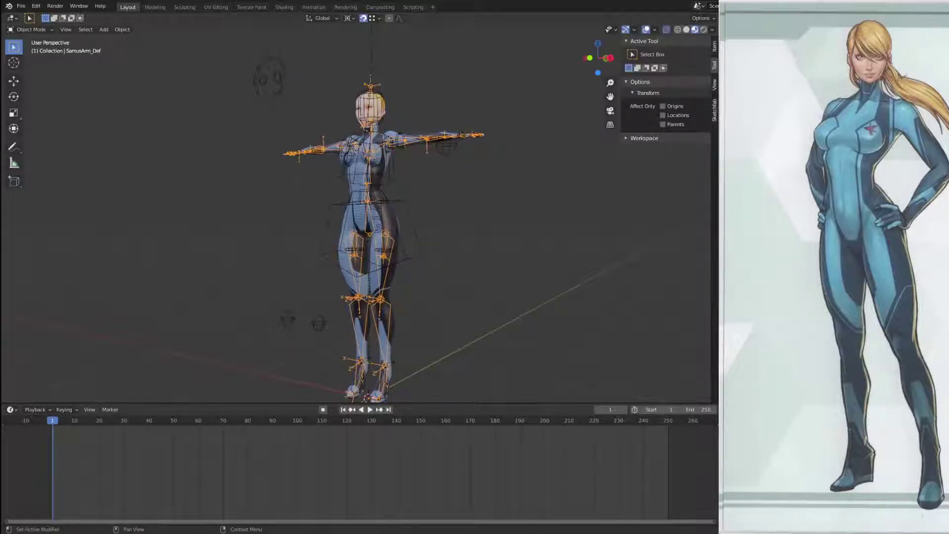
middle_drag(460, 267, 436, 290)
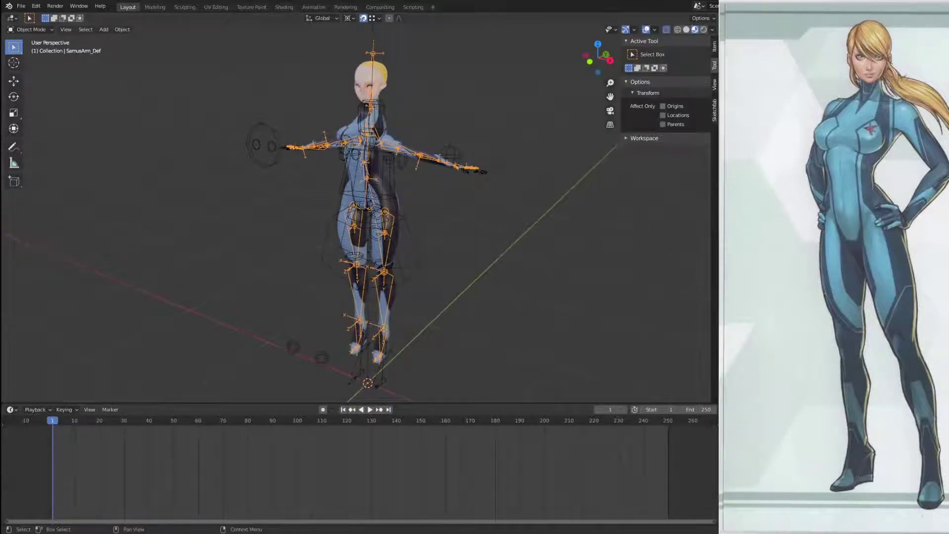
Step: Select the SpineSline curve and open its control points for editing in the right side view, framed on the torso
click(368, 179)
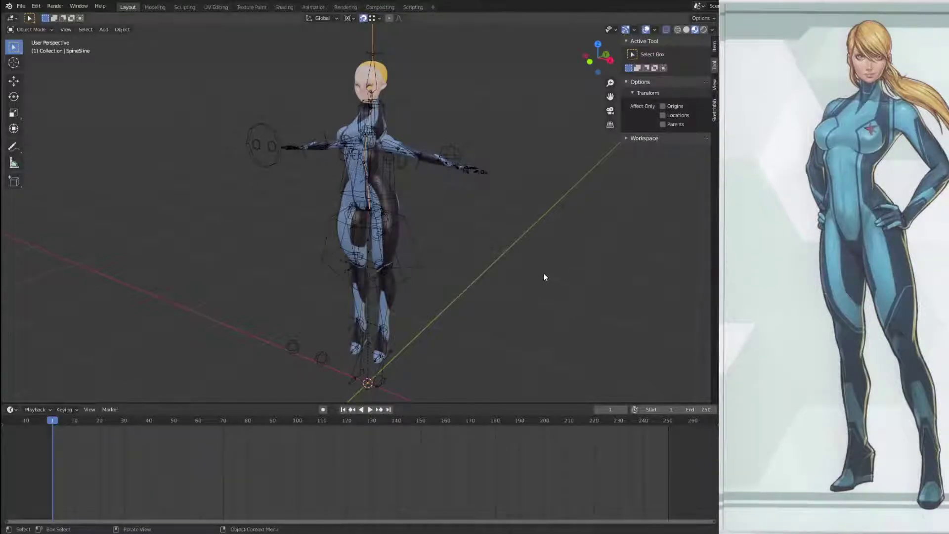
middle_drag(526, 272, 511, 250)
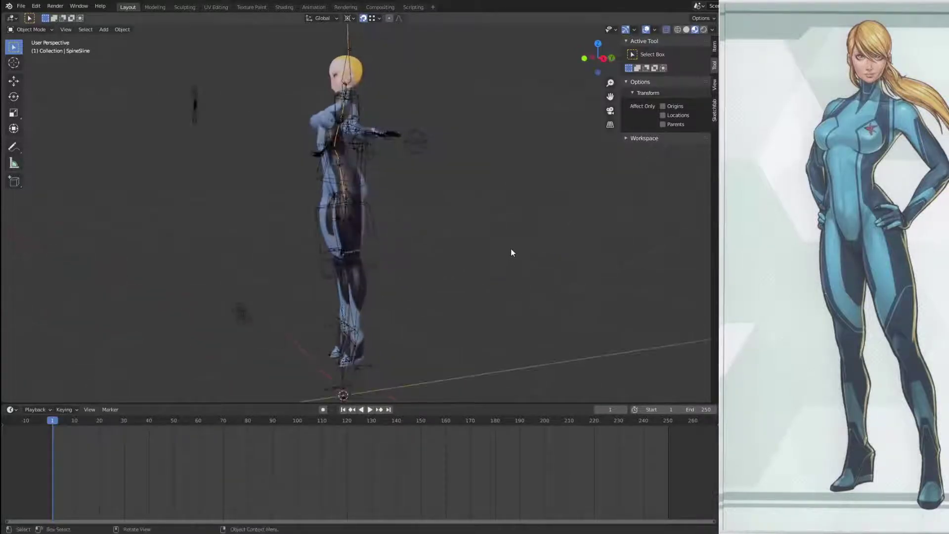
key(Tab)
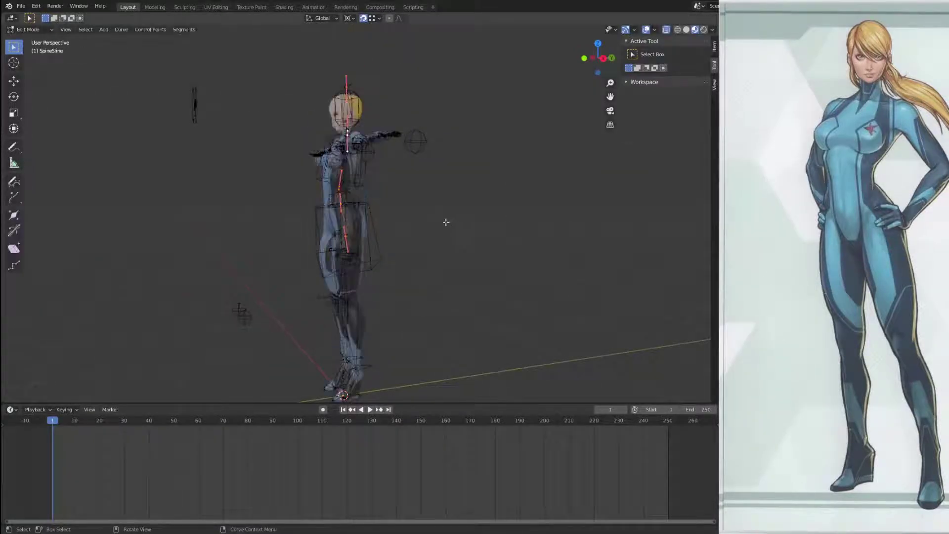
key(KP_1)
key(KP_3)
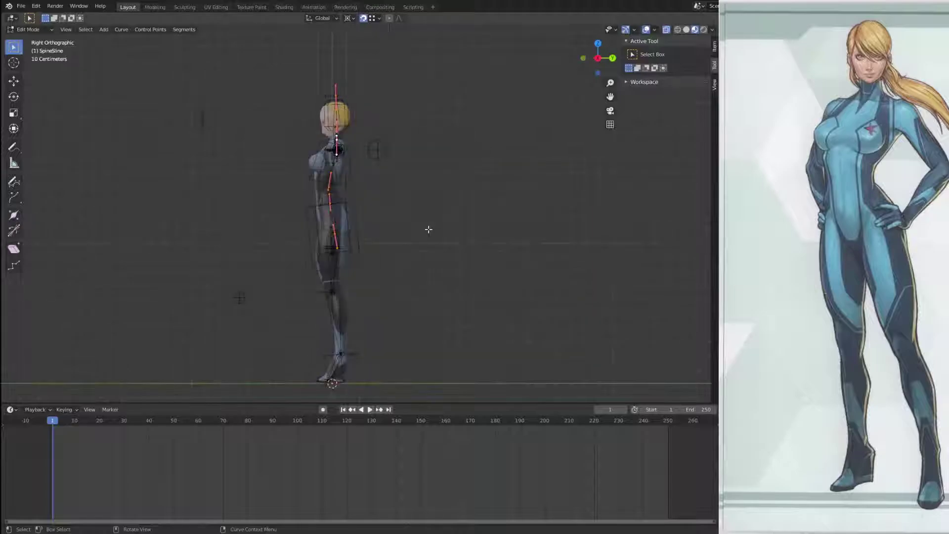
scroll(420, 213, up, 5)
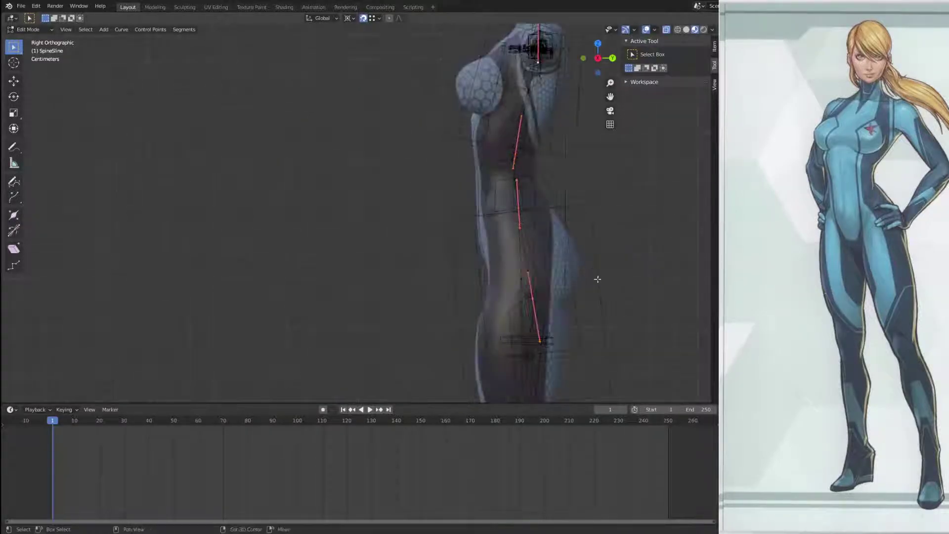
shift+middle_drag(593, 275, 439, 238)
click(412, 253)
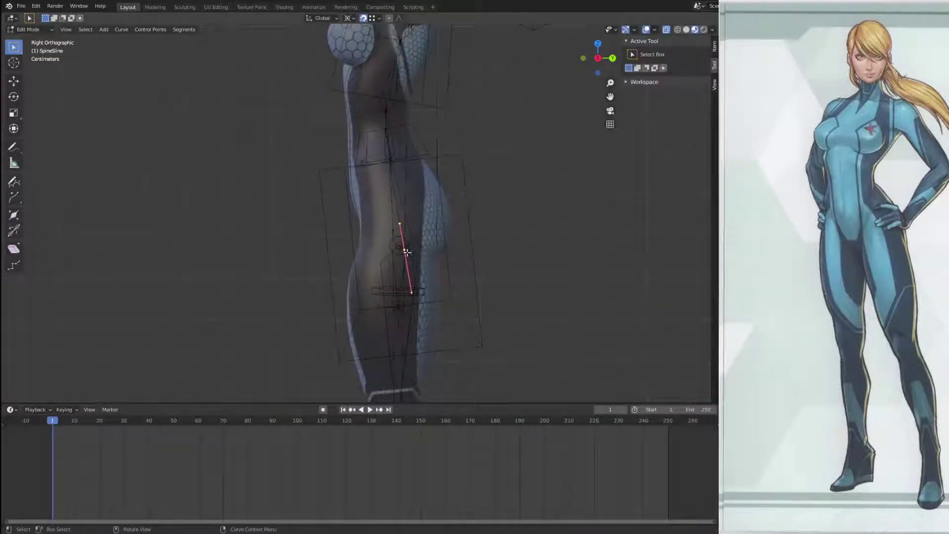
key(g)
right_click(482, 245)
Step: Examine how the SpineSline curve's control points and handles run through the pelvis and torso, in Edit and Object Mode
middle_drag(470, 163, 525, 205)
scroll(559, 212, up, 4)
shift+middle_drag(559, 212, 466, 231)
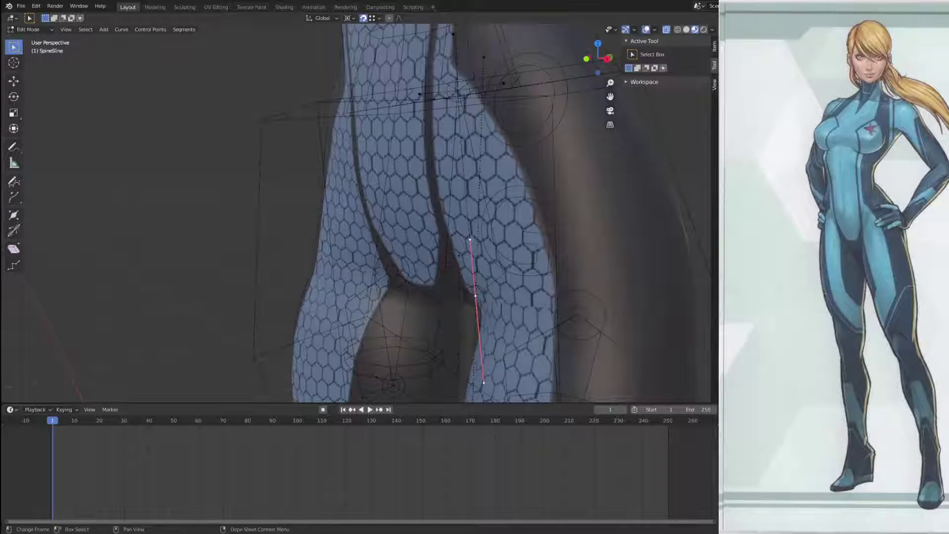
scroll(435, 280, down, 3)
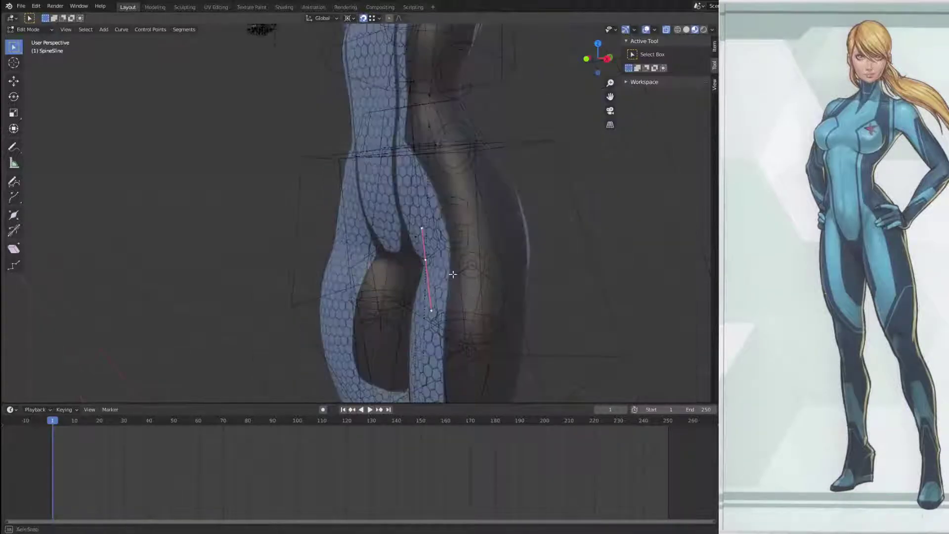
middle_drag(451, 273, 507, 271)
scroll(506, 271, down, 3)
shift+middle_drag(451, 211, 425, 297)
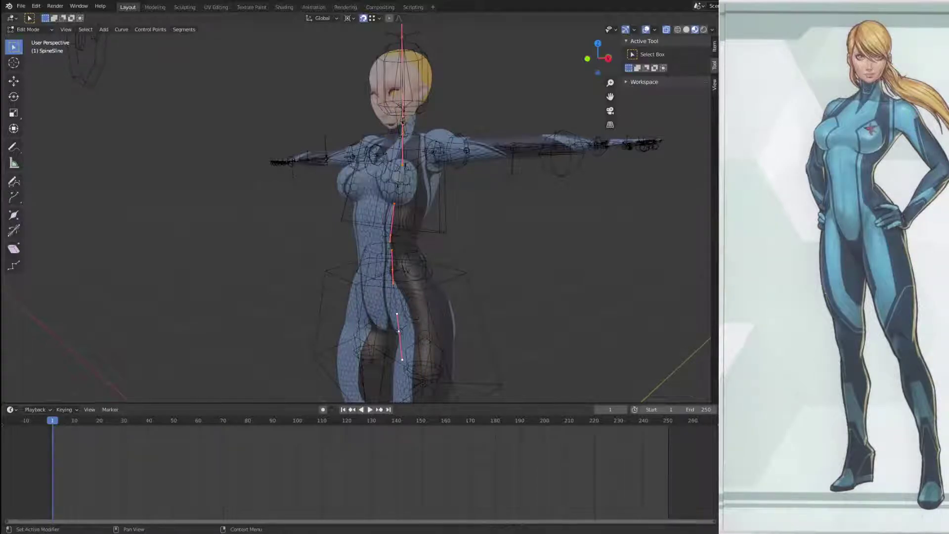
scroll(484, 272, down, 3)
middle_drag(484, 272, 539, 265)
key(Tab)
scroll(454, 274, up, 5)
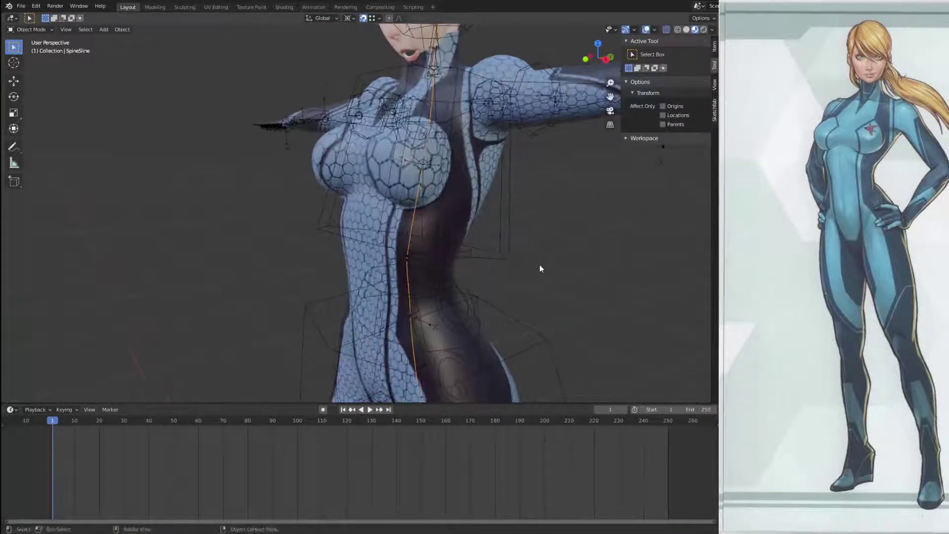
key(Tab)
scroll(472, 265, down, 3)
middle_drag(470, 263, 506, 278)
Step: Try to move the whole SpineSline curve along Z in Object Mode
key(Tab)
key(g)
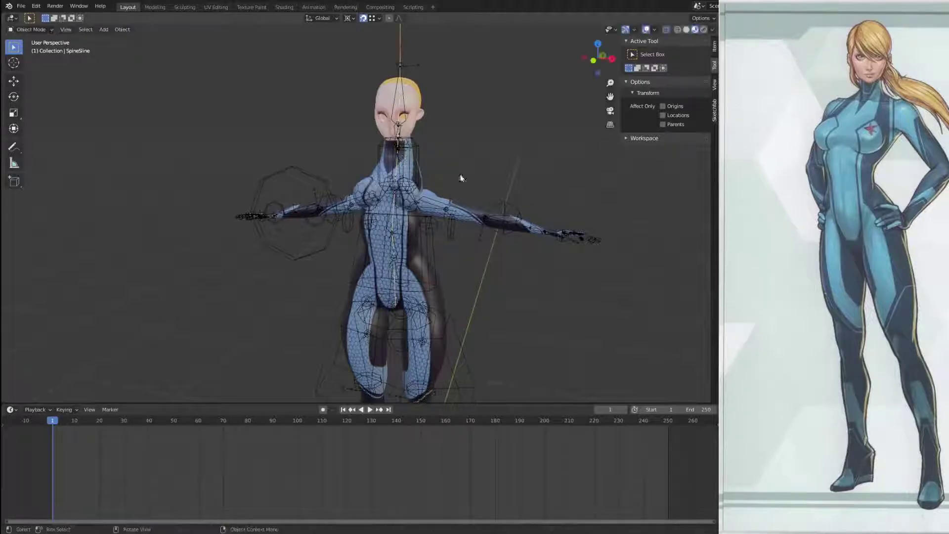
key(z)
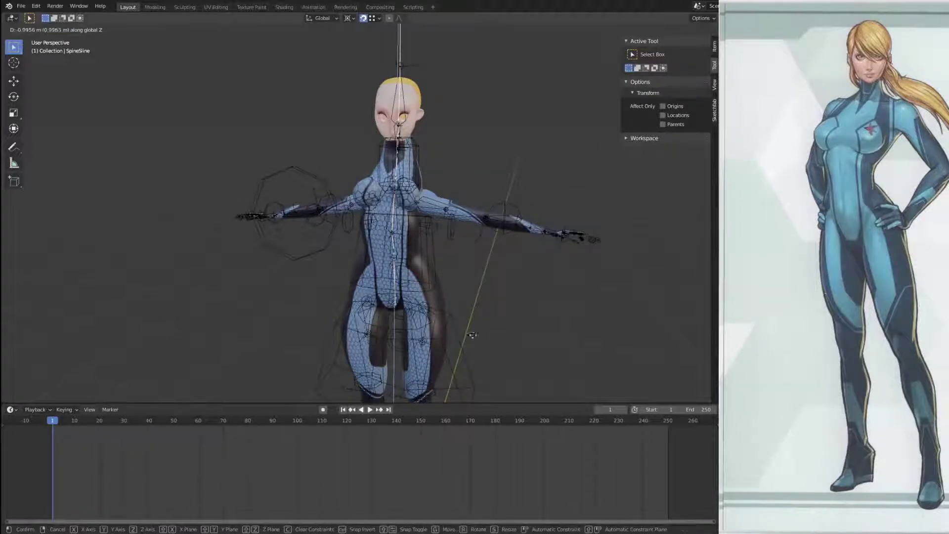
click(469, 212)
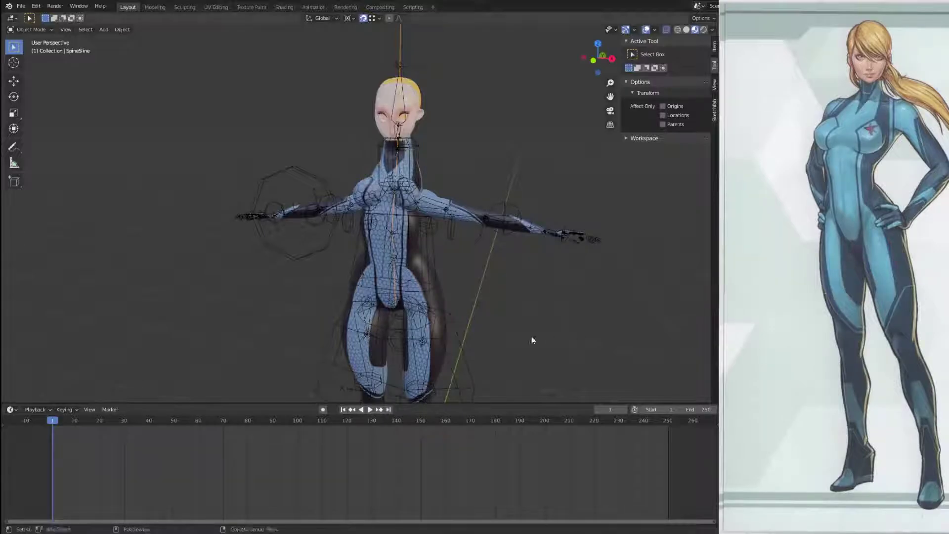
Step: Inspect the SpineSline curve through the chest from several angles, comparing its Edit Mode and Object Mode shapes
scroll(496, 220, down, 2)
middle_drag(496, 219, 498, 290)
scroll(495, 202, up, 3)
middle_drag(495, 202, 455, 227)
scroll(454, 223, down, 2)
middle_drag(480, 304, 460, 188)
key(Tab)
key(Tab)
middle_drag(384, 218, 328, 203)
scroll(328, 202, up, 4)
shift+middle_drag(317, 128, 382, 197)
key(Tab)
mouse_move(438, 221)
middle_down()
mouse_move(445, 239)
mouse_move(355, 238)
mouse_move(502, 251)
mouse_move(470, 254)
mouse_move(423, 237)
mouse_move(453, 231)
middle_up()
scroll(368, 257, up, 3)
key(Tab)
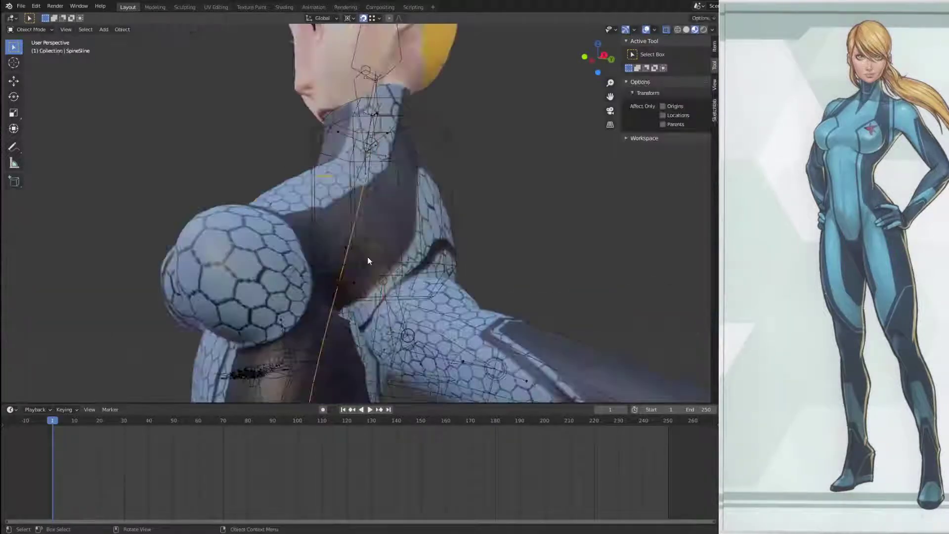
Step: Compare the head and neck section of the SpineSline curve between Edit Mode and Object Mode
key(Tab)
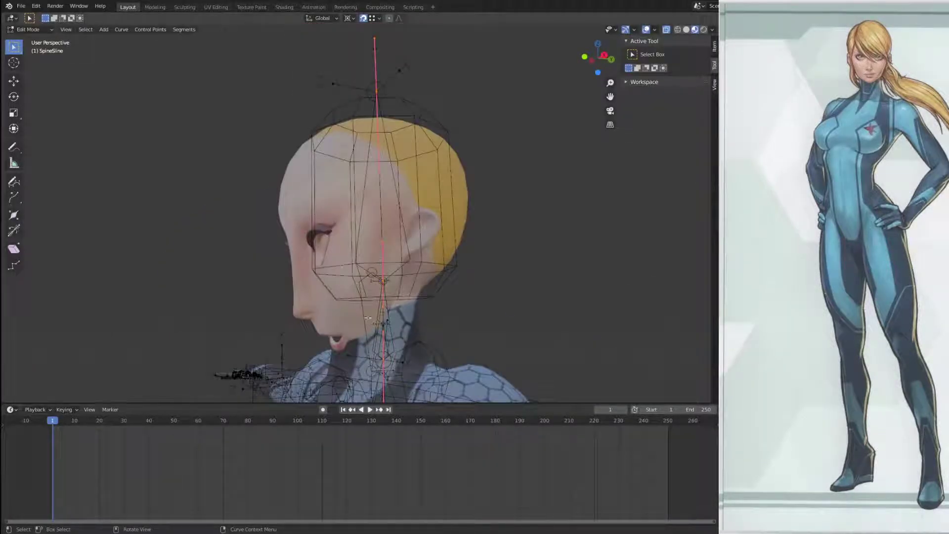
scroll(365, 312, down, 1)
scroll(365, 313, down, 2)
middle_drag(365, 312, 421, 251)
key(Tab)
key(Tab)
key(Tab)
key(Tab)
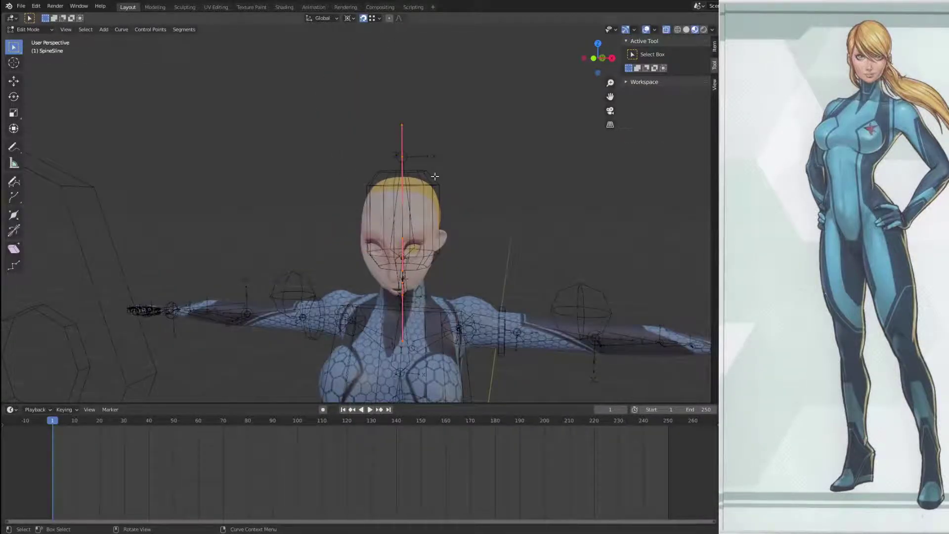
Step: Leave the curve, select the SanumArm_Ctr rig and switch it to Pose Mode
key(Tab)
click(432, 181)
key(Tab)
middle_drag(432, 183, 432, 199)
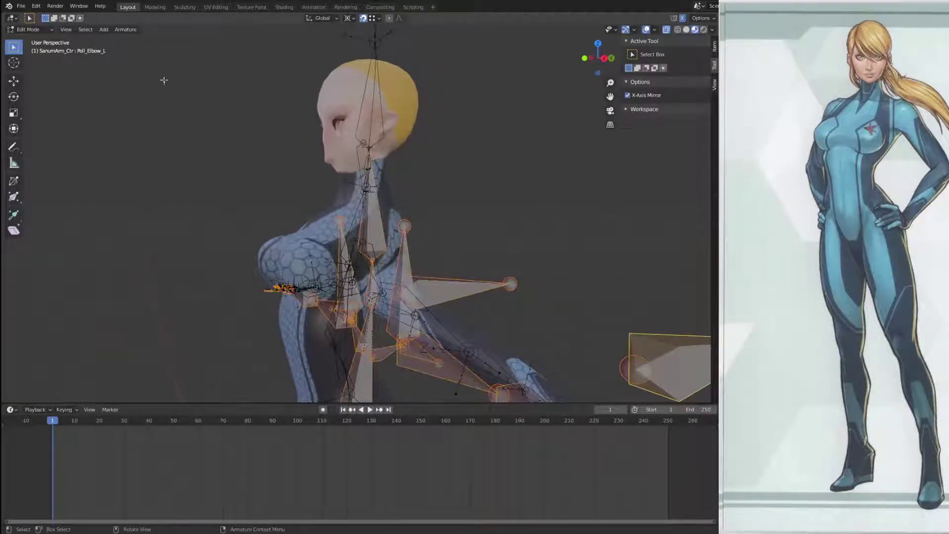
click(29, 29)
click(39, 39)
click(41, 29)
click(30, 60)
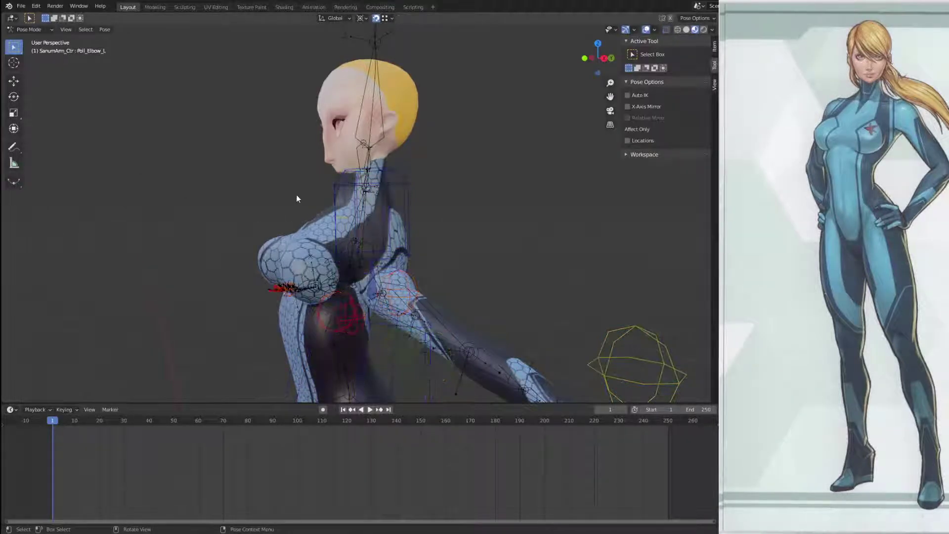
Step: Clear the user transforms on only the selected pose bones of the control rig
right_click(272, 185)
click(272, 187)
middle_drag(477, 293, 467, 301)
shift+middle_drag(406, 277, 345, 200)
scroll(467, 231, up, 4)
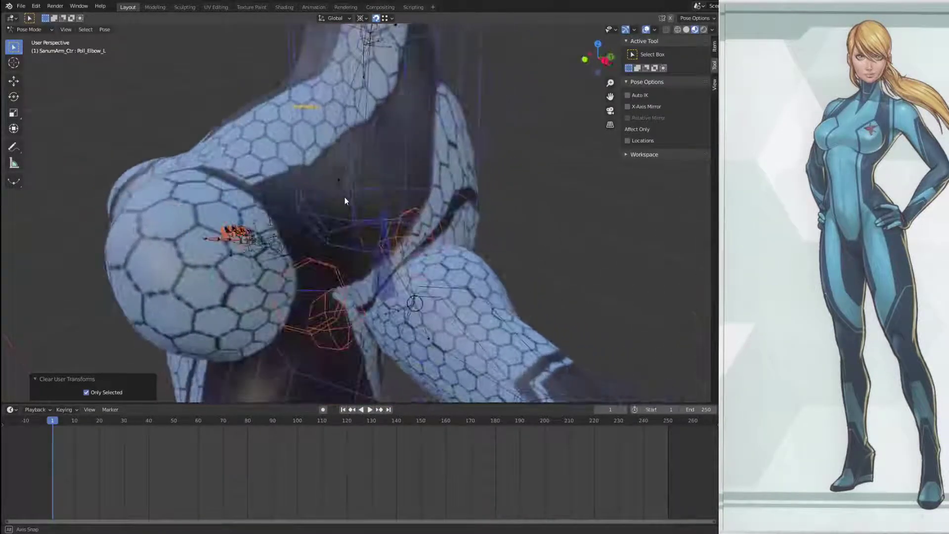
Step: Compare the control rig's rest shape in Edit Mode with its Pose Mode shape around the head and neck
key(Tab)
middle_drag(394, 220, 373, 249)
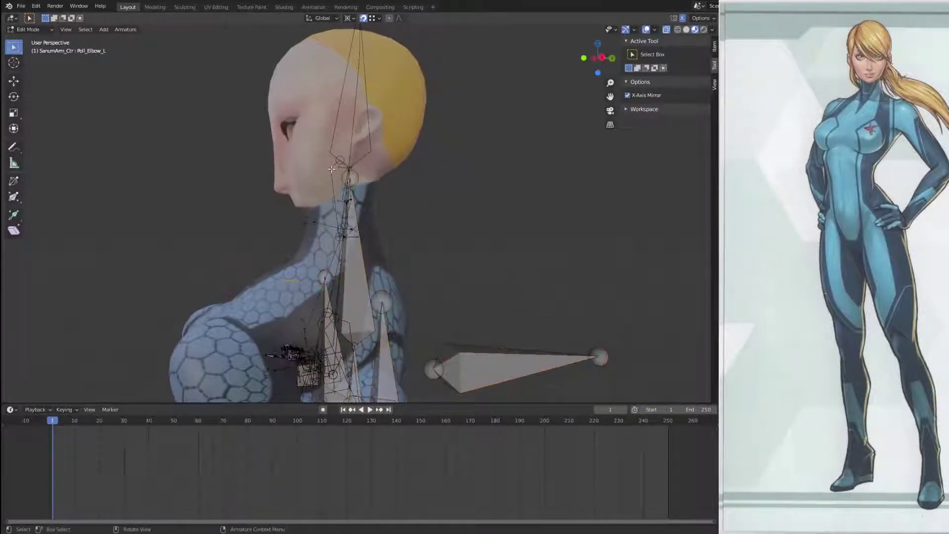
key(Tab)
key(Tab)
key(Tab)
middle_drag(331, 167, 375, 203)
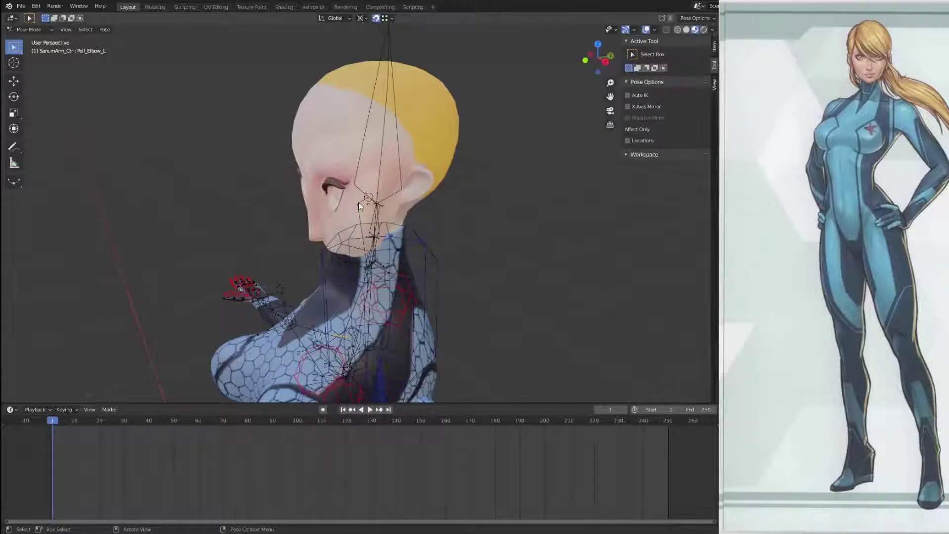
middle_drag(357, 203, 433, 112)
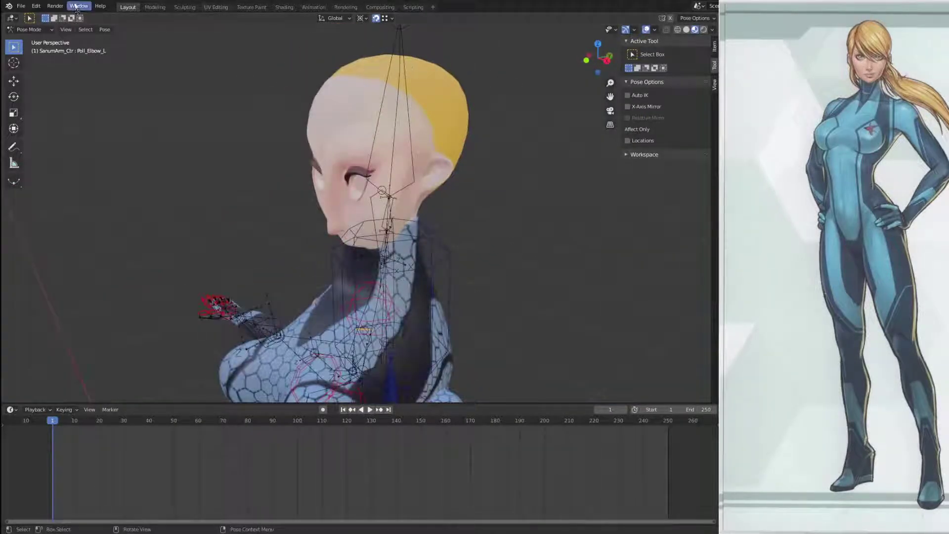
Step: Leave the control rig, select the SamusArm_Def armature and switch it to Pose Mode
click(28, 30)
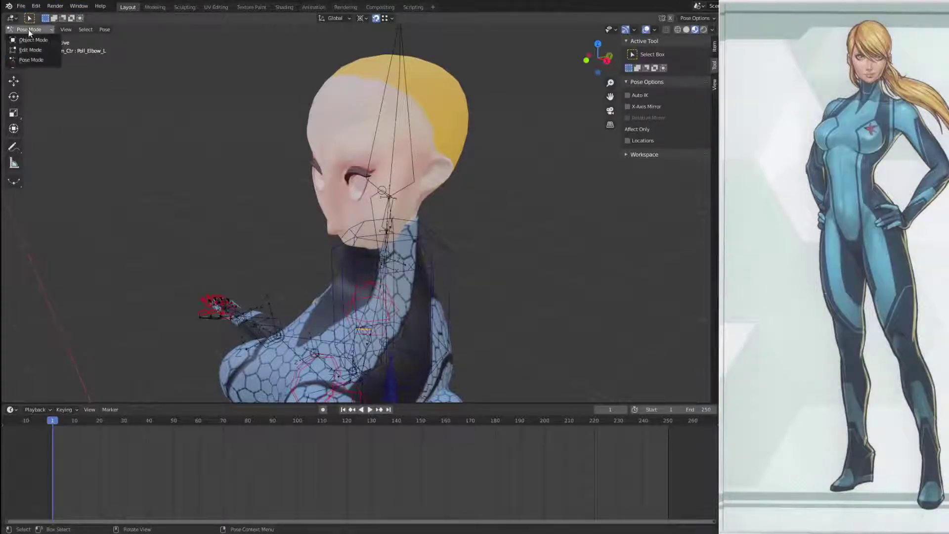
click(31, 39)
click(409, 109)
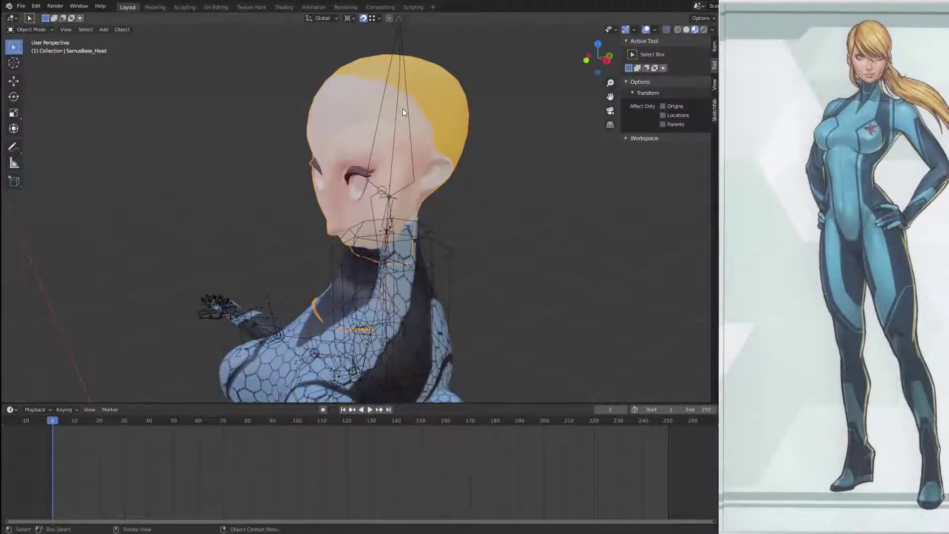
click(403, 108)
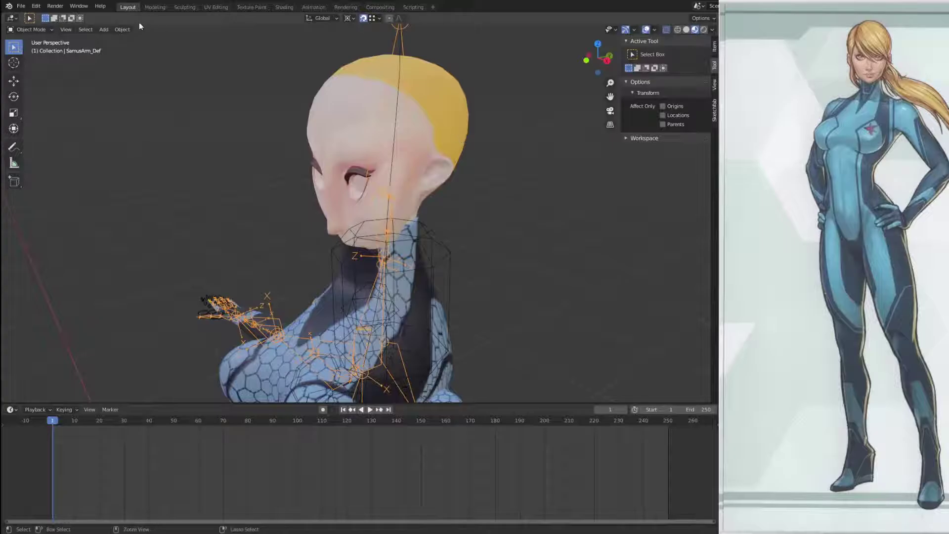
key(ctrl+Tab)
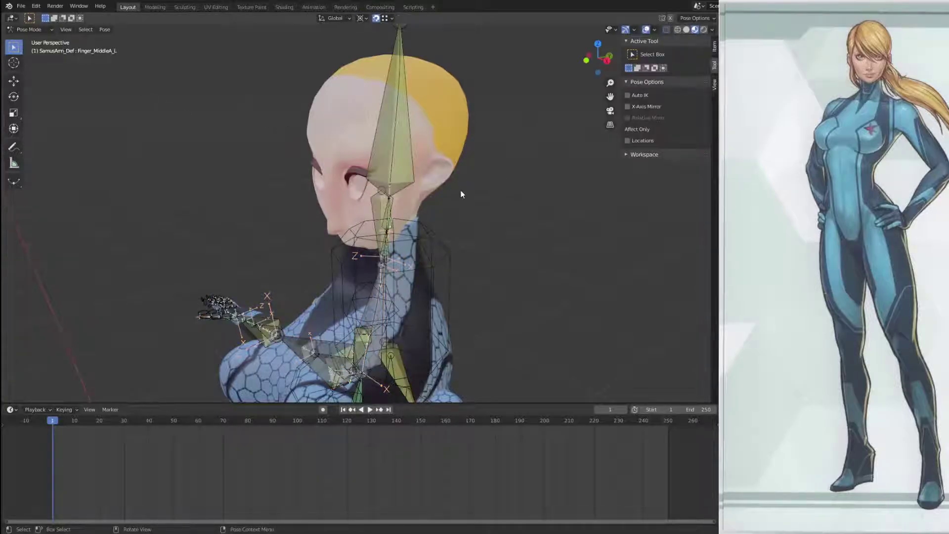
Step: Select the Jaw bone of SamusArm_Def and clear its rotation
middle_drag(460, 191, 420, 179)
click(352, 194)
mouse_move(394, 211)
middle_down()
mouse_move(428, 217)
mouse_move(397, 217)
mouse_move(397, 200)
middle_up()
scroll(366, 253, up, 5)
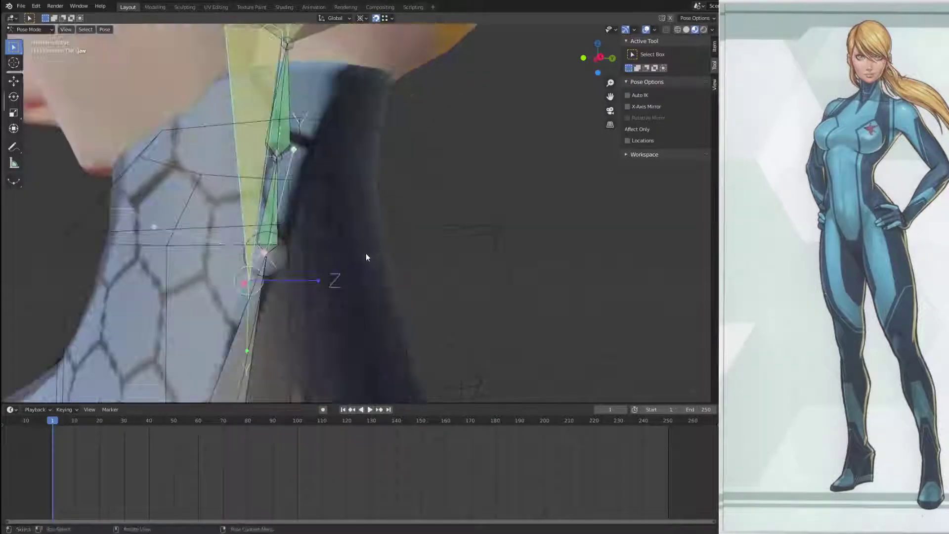
middle_drag(366, 257, 384, 254)
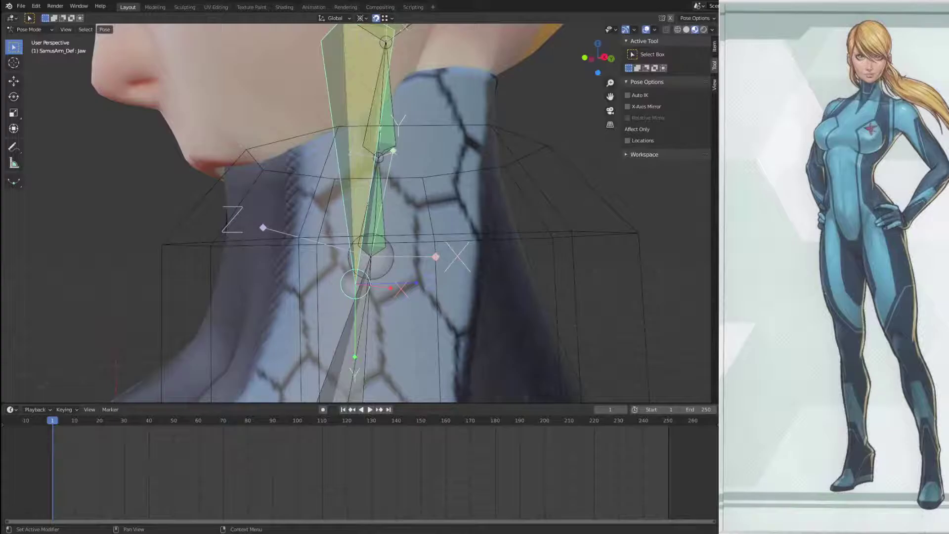
key(alt+r)
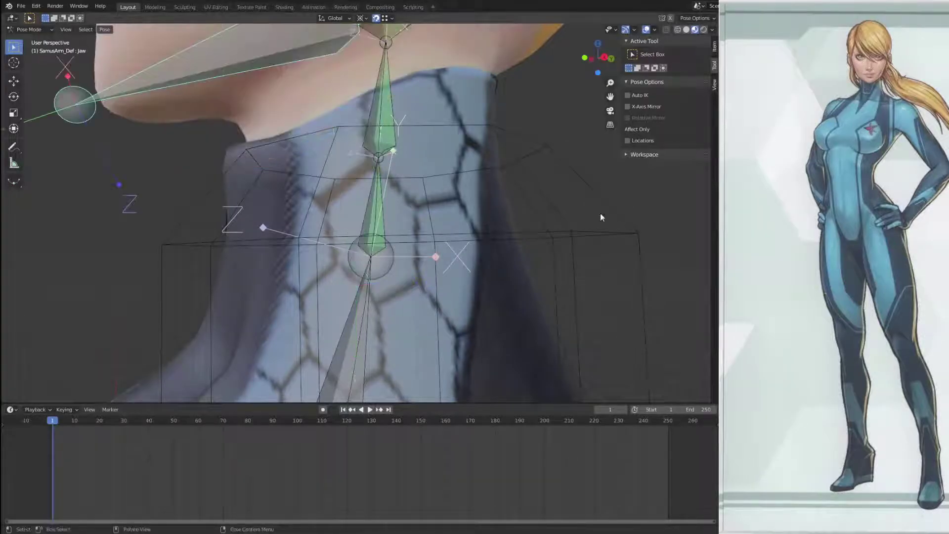
Step: Compare the SamusArm_Def armature's Edit Mode and Pose Mode shapes, and examine its Head bone from several angles
scroll(494, 165, down, 6)
middle_drag(494, 165, 435, 237)
scroll(519, 213, up, 3)
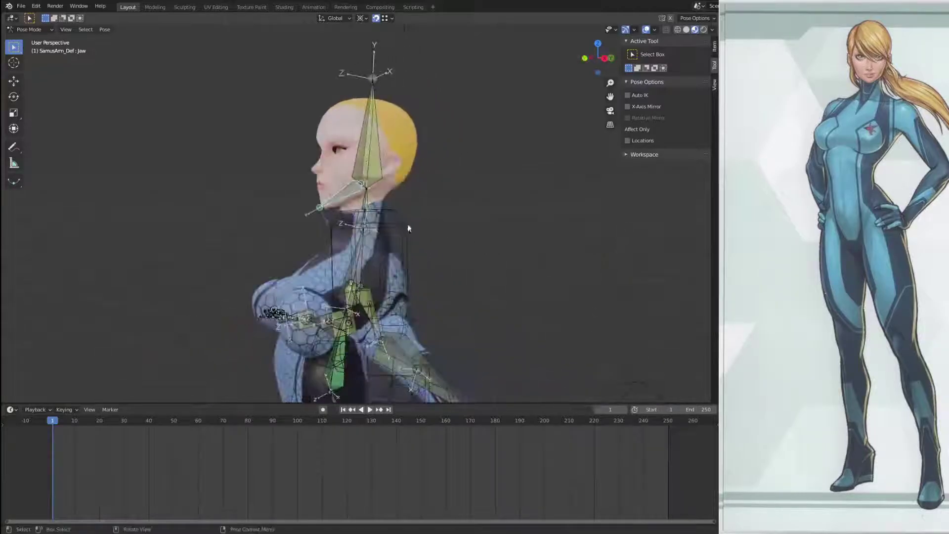
key(Tab)
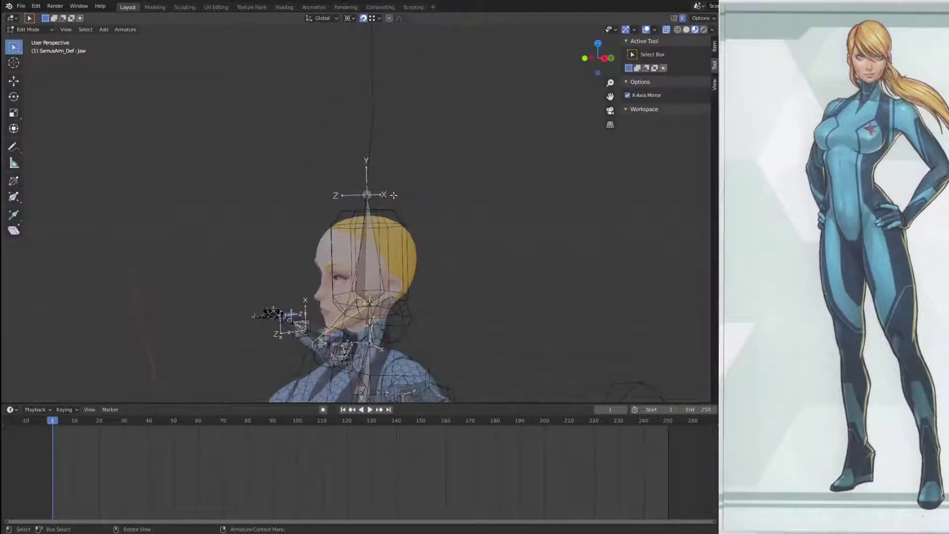
key(Tab)
click(375, 113)
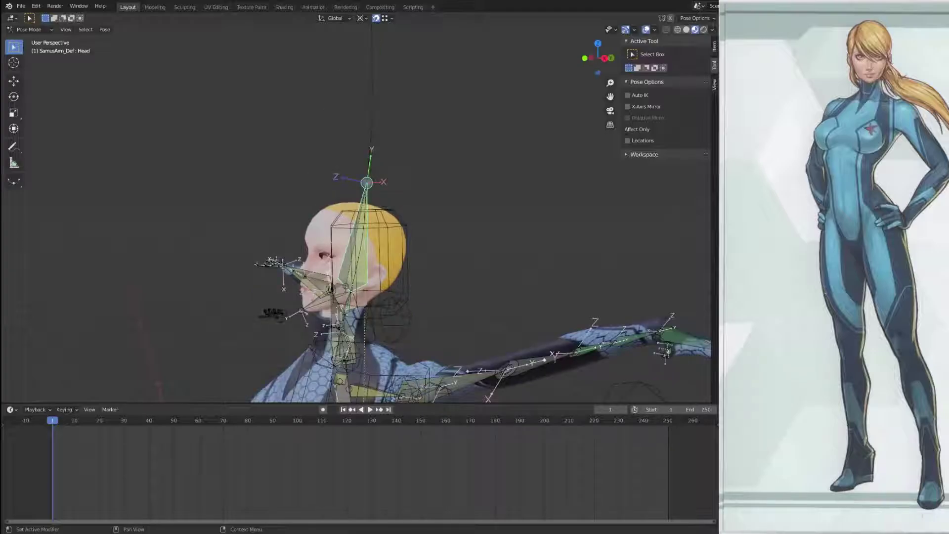
middle_drag(505, 184, 524, 160)
scroll(481, 127, down, 2)
middle_drag(440, 133, 418, 187)
mouse_move(418, 186)
middle_down()
mouse_move(456, 187)
mouse_move(408, 181)
middle_up()
Step: Leave Pose Mode on SamusArm_Def, select the SpineSline curve and open it in Edit Mode
click(377, 133)
key(Tab)
key(Tab)
key(ctrl+Tab)
click(380, 139)
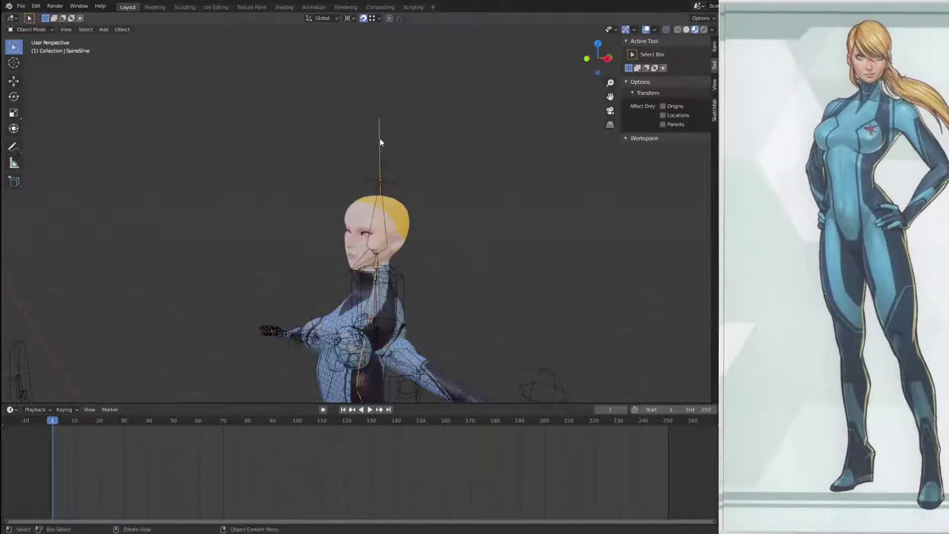
key(Tab)
middle_drag(460, 165, 425, 174)
scroll(410, 198, up, 4)
shift+middle_drag(394, 277, 390, 159)
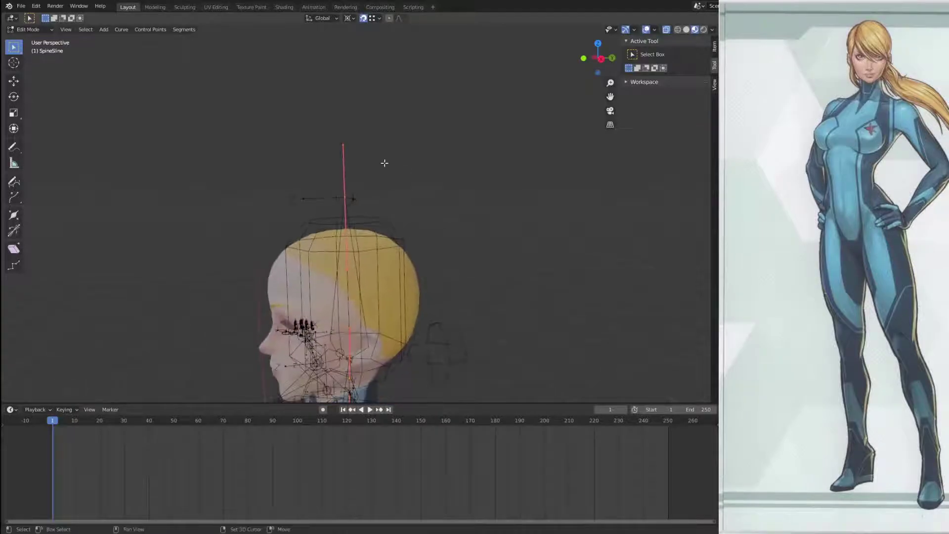
Step: Test-move the SpineSline curve's top control point, set it down almost where it started, and return to Object Mode
key(g)
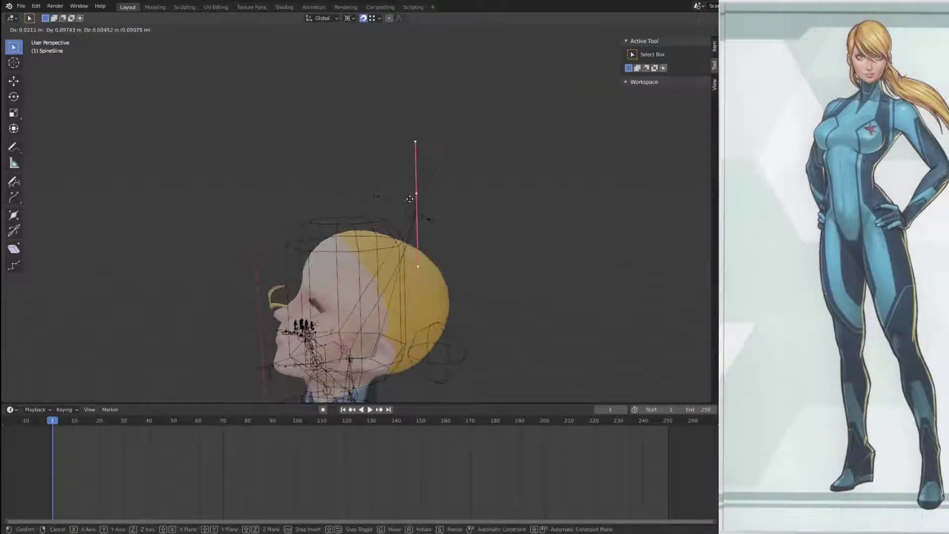
click(336, 200)
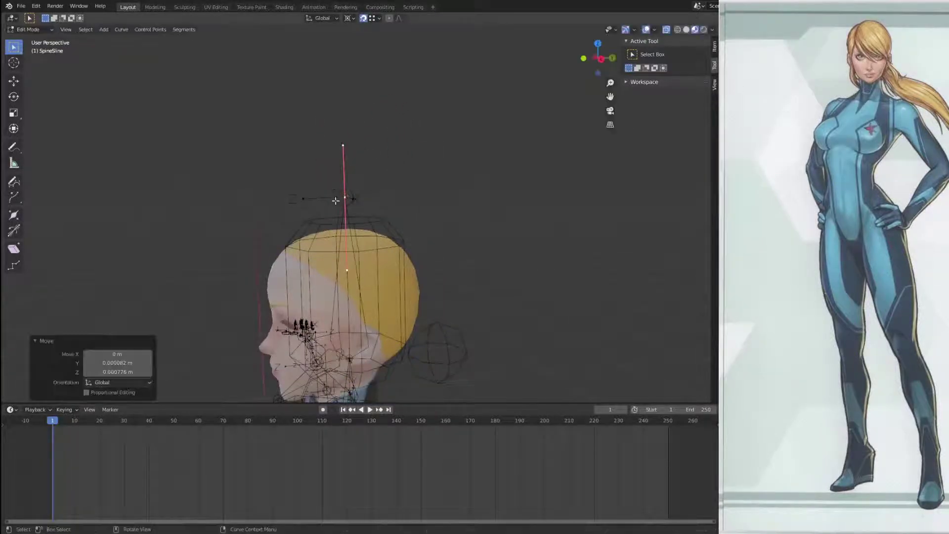
middle_drag(379, 200, 422, 195)
shift+middle_drag(526, 244, 438, 72)
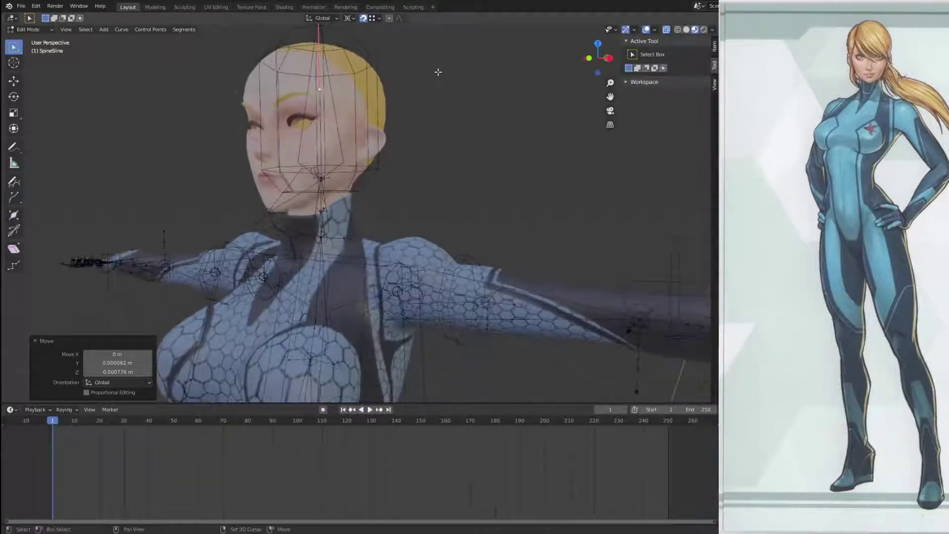
middle_drag(390, 143, 339, 148)
click(290, 182)
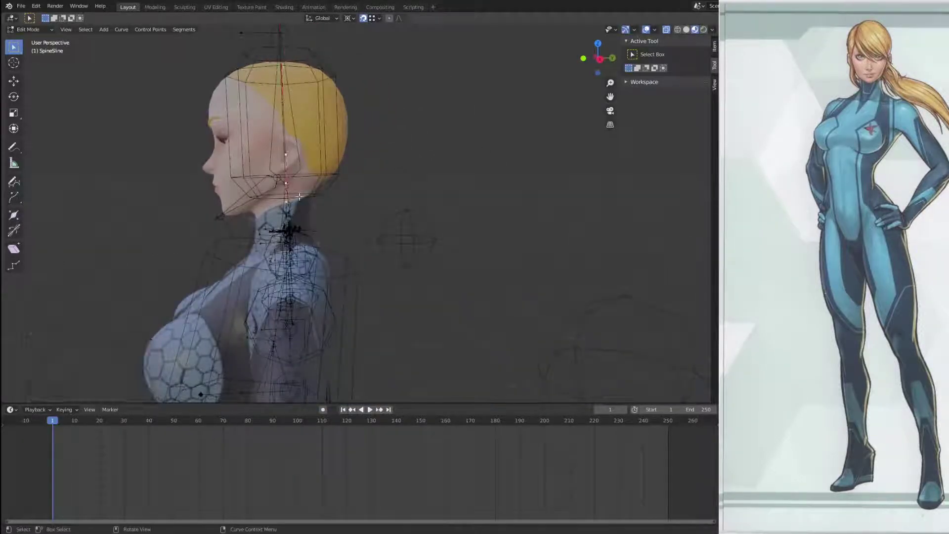
middle_drag(288, 221, 434, 202)
scroll(381, 162, down, 3)
key(Tab)
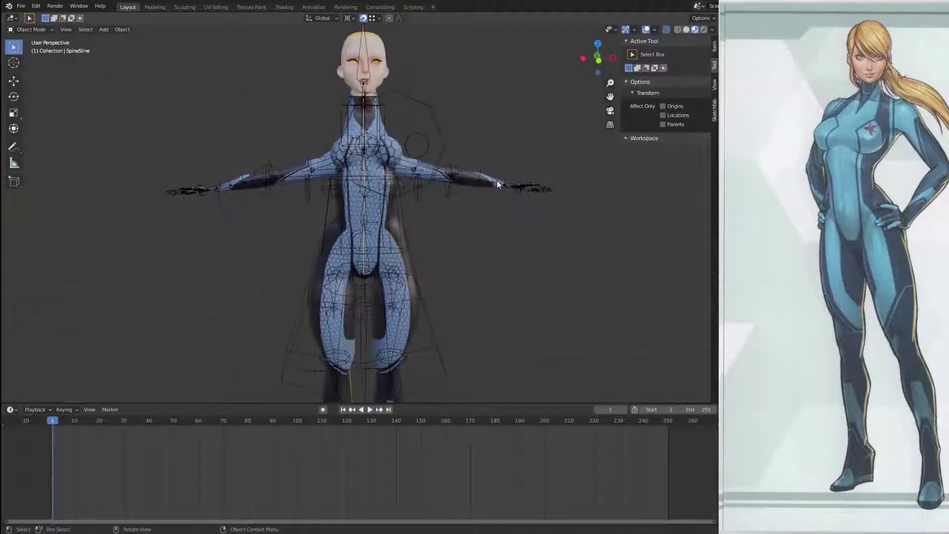
Step: Select the SamusMasterControl empty and examine its position relative to the character from several angles
scroll(497, 183, down, 2)
middle_drag(517, 158, 532, 286)
click(761, 64)
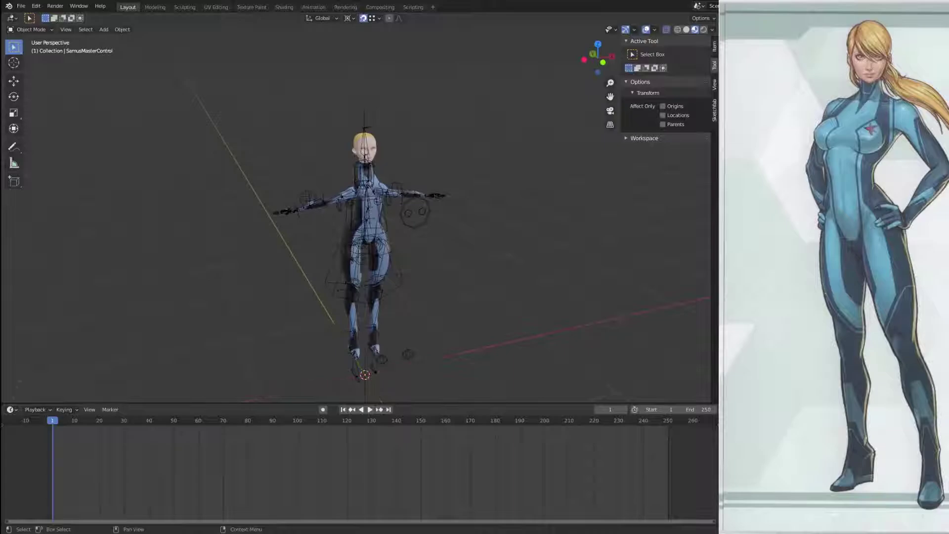
middle_drag(511, 274, 446, 341)
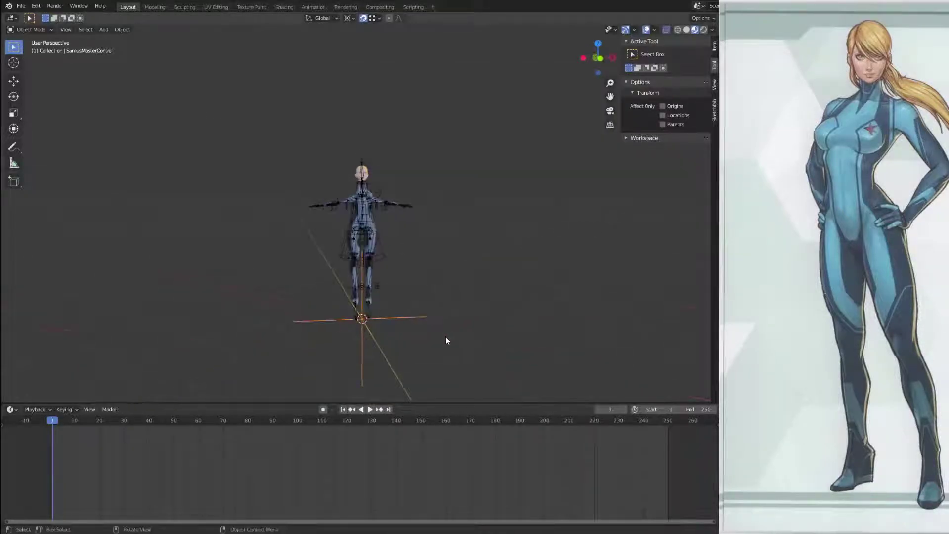
middle_drag(548, 366, 415, 254)
middle_drag(354, 239, 430, 251)
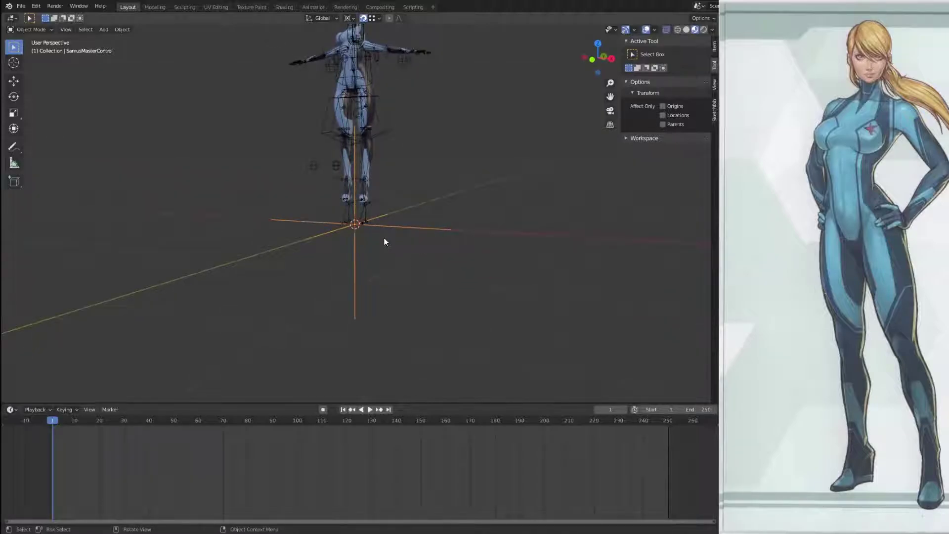
middle_drag(388, 241, 400, 287)
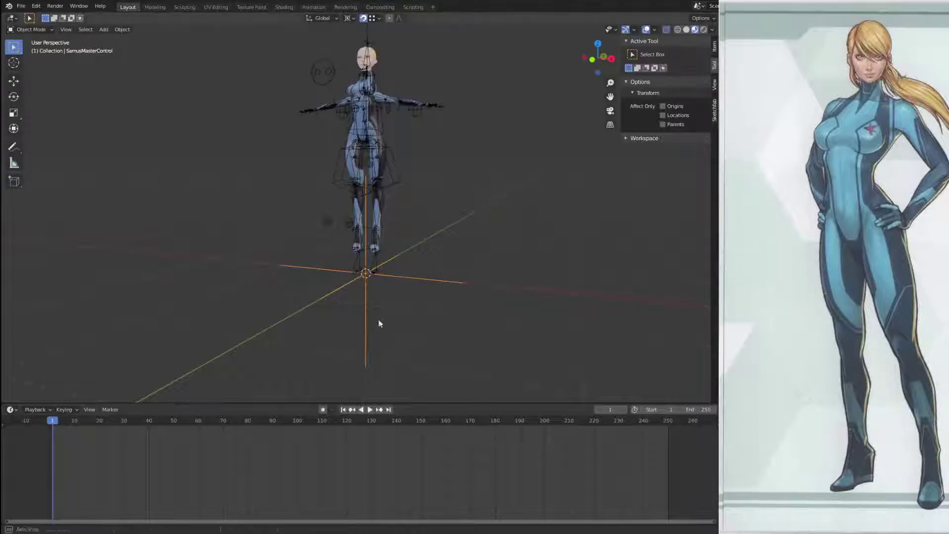
middle_drag(377, 322, 421, 262)
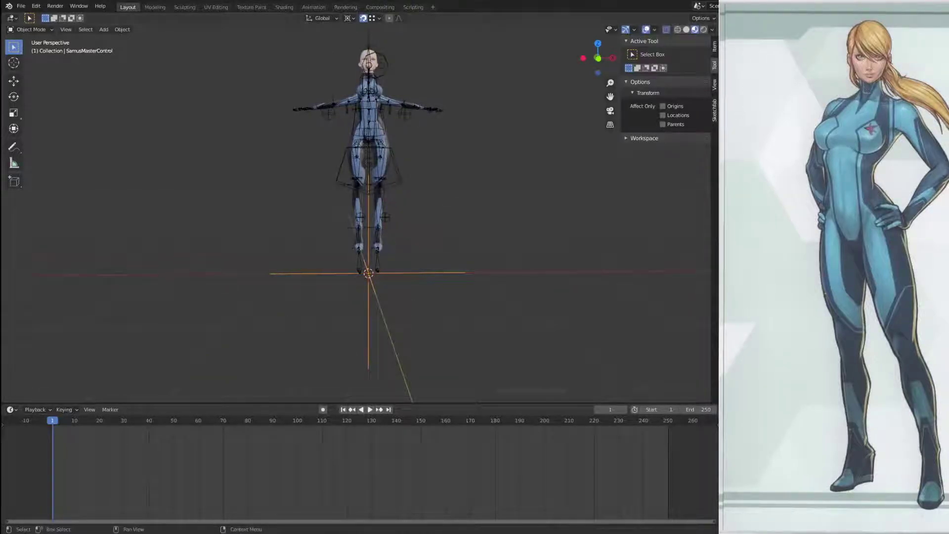
Step: Select the SpineSline curve, enter Edit Mode and select all of its control points
click(761, 79)
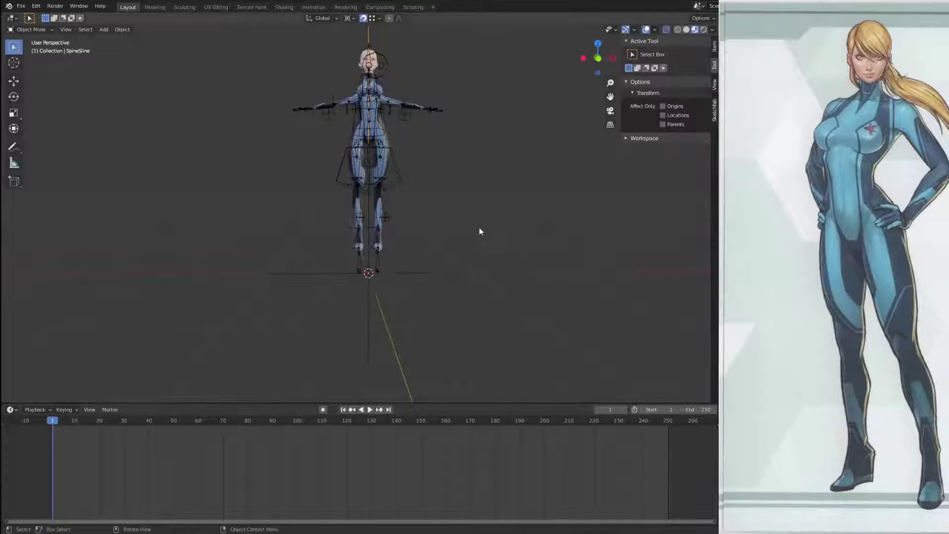
key(Tab)
key(a)
middle_drag(477, 226, 428, 309)
scroll(437, 241, up, 3)
middle_drag(455, 274, 473, 270)
scroll(475, 269, up, 5)
shift+middle_drag(499, 219, 474, 297)
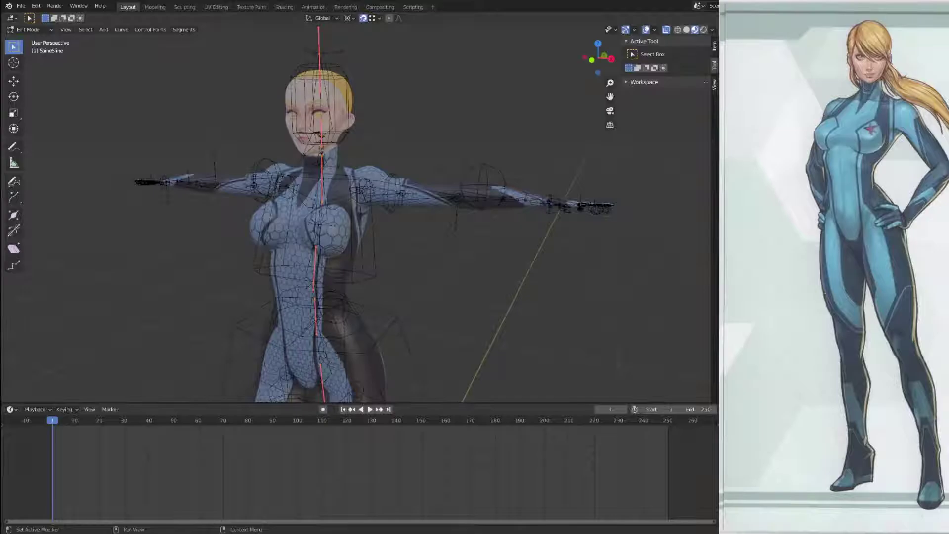
Step: Check the SpineSline control points section by section, clearing the selection between checks
key(alt+a)
key(a)
scroll(533, 356, down, 3)
middle_drag(520, 338, 494, 326)
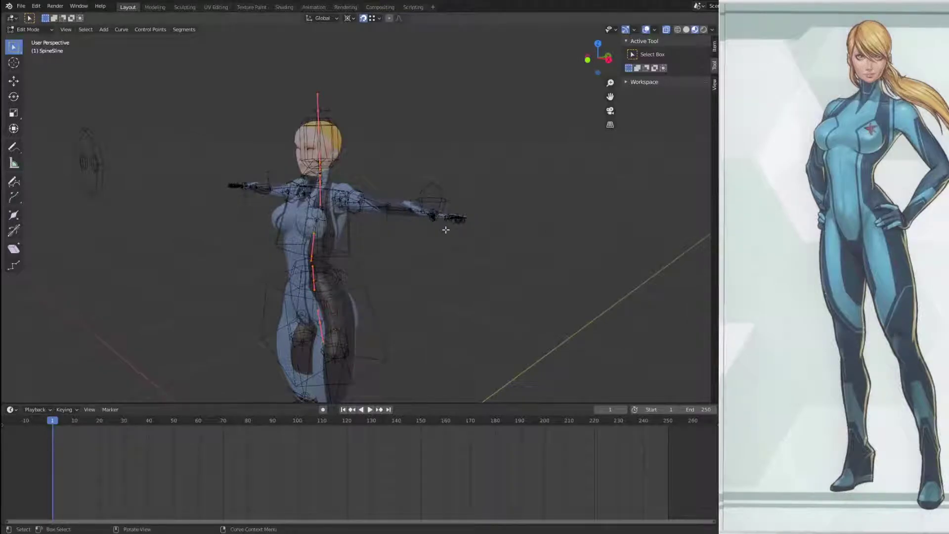
key(alt+a)
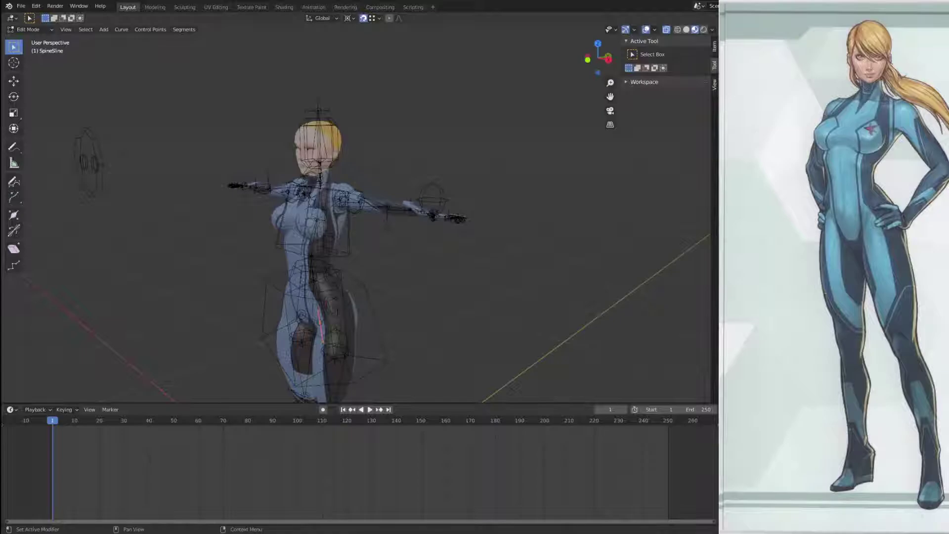
key(alt+a)
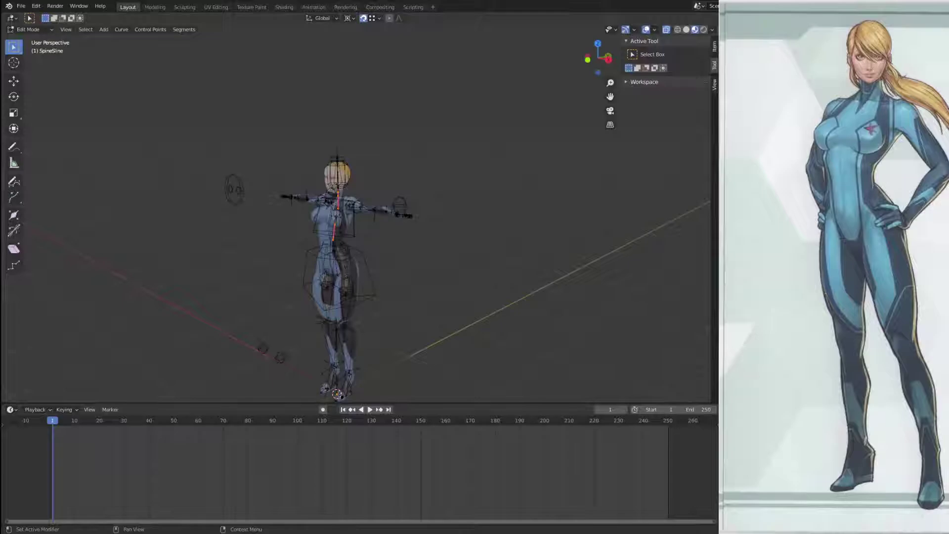
Step: Examine the selected SpineSline control points from head to hips, viewing the curve from the front, side and below
middle_drag(527, 282, 474, 290)
scroll(474, 289, up, 3)
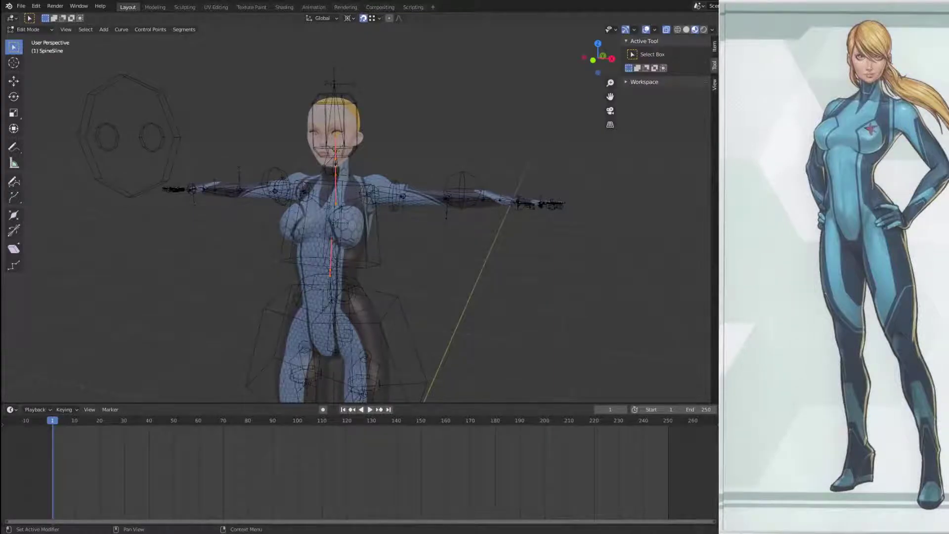
middle_drag(618, 294, 542, 283)
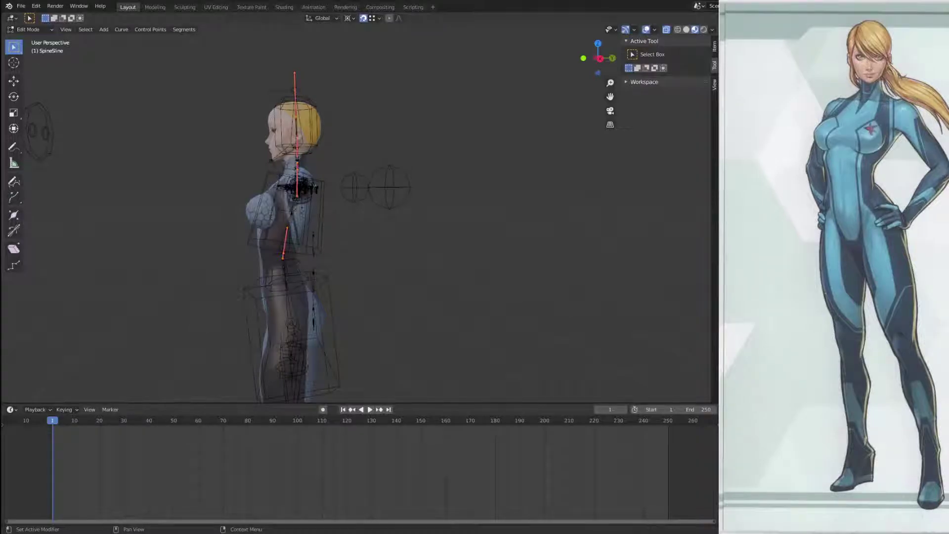
scroll(515, 242, down, 3)
middle_drag(505, 242, 537, 247)
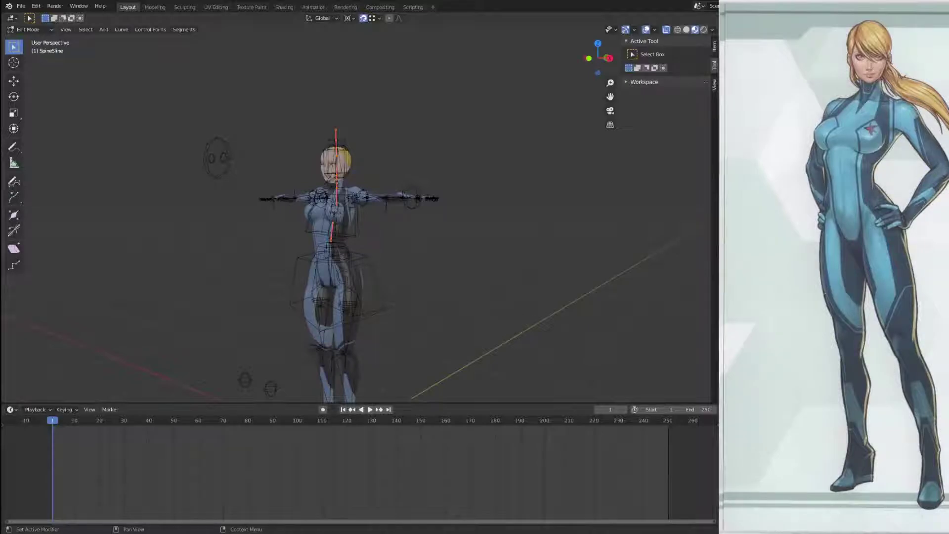
middle_drag(365, 270, 445, 275)
scroll(399, 275, up, 5)
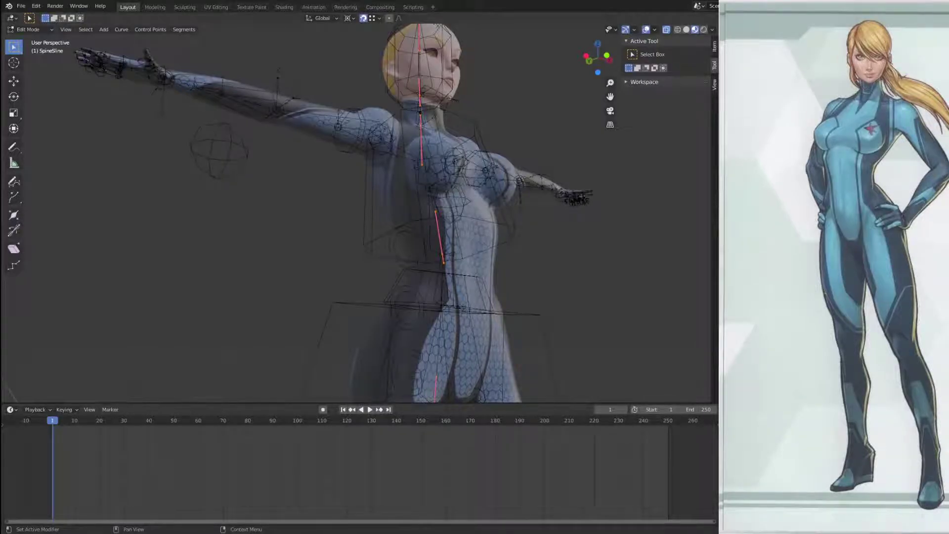
click(588, 301)
key(a)
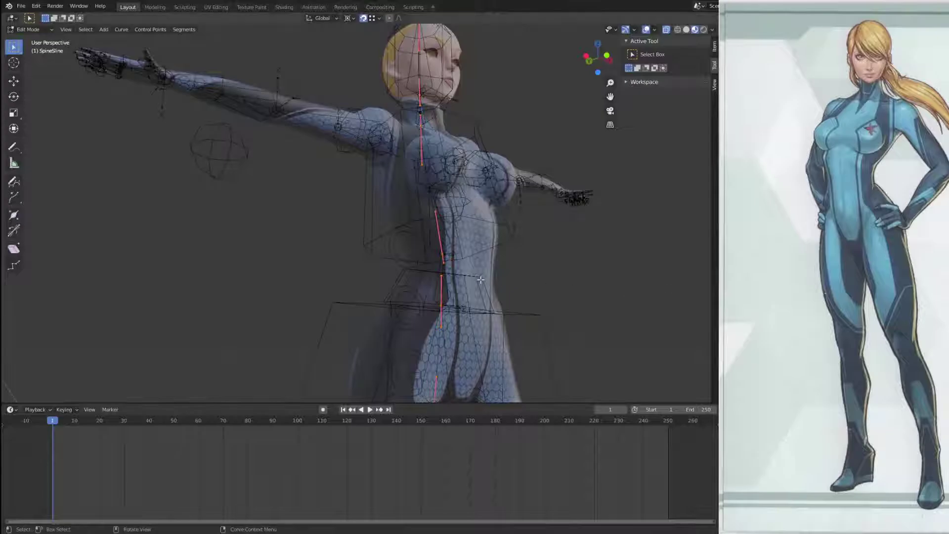
Step: Deselect the SpineSline control points, return to Object Mode and examine the character with the curve from several angles
key(alt+a)
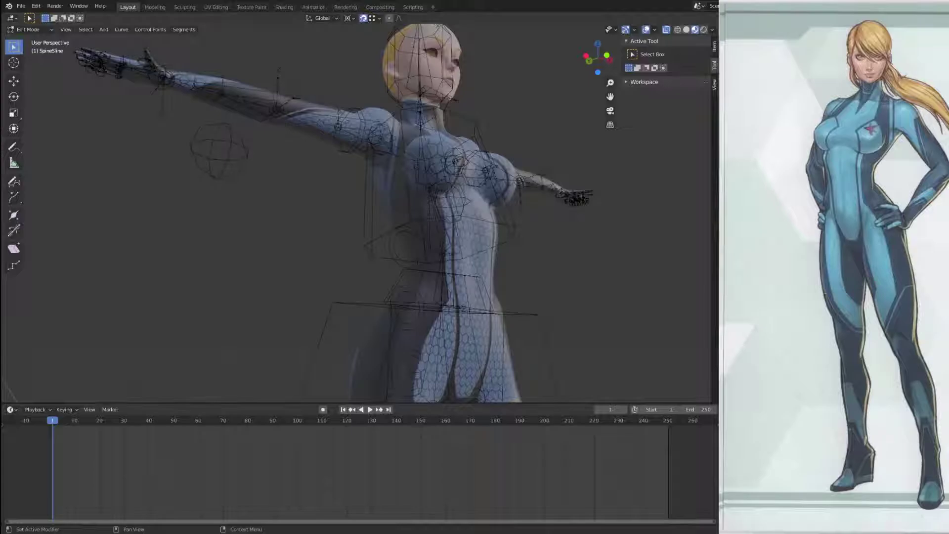
scroll(544, 233, down, 5)
middle_drag(544, 233, 545, 284)
key(Tab)
scroll(596, 277, up, 5)
scroll(576, 277, down, 4)
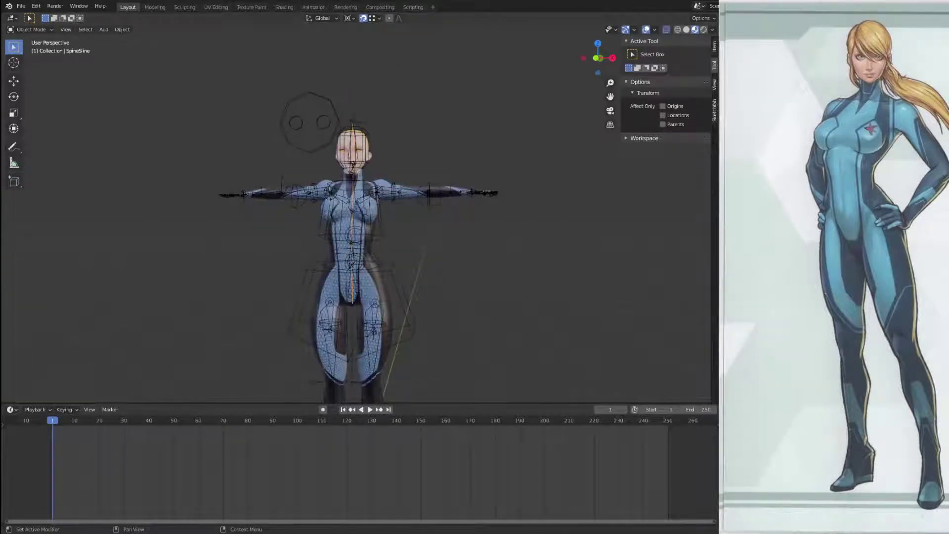
middle_drag(471, 233, 428, 234)
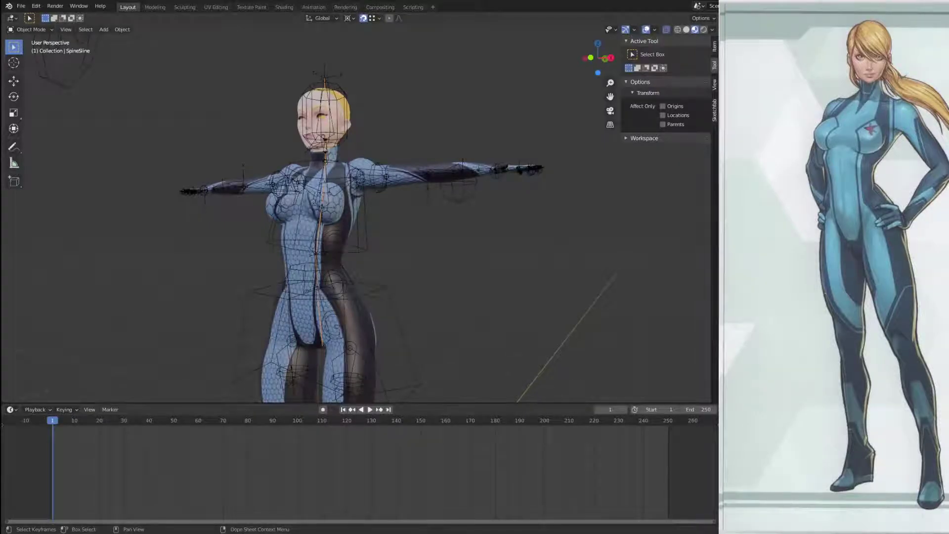
middle_drag(344, 248, 344, 269)
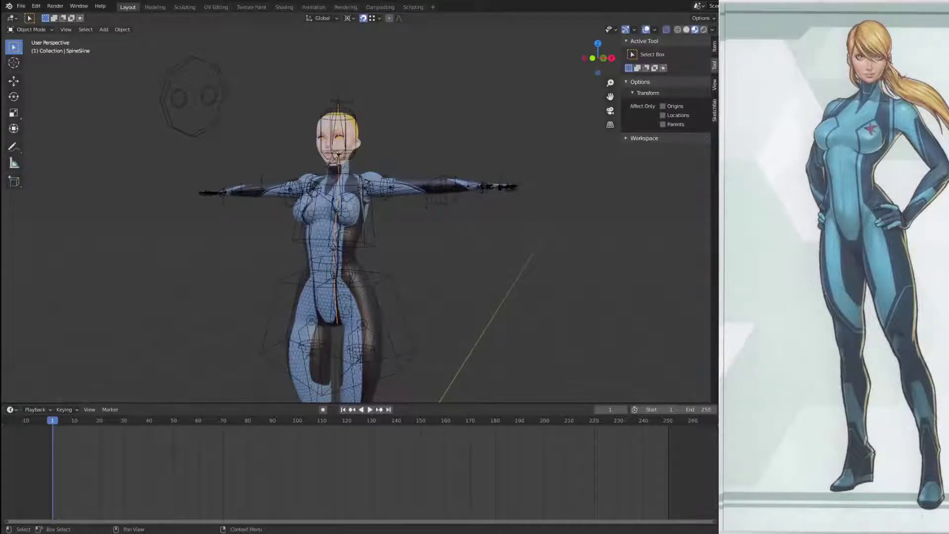
scroll(385, 159, up, 5)
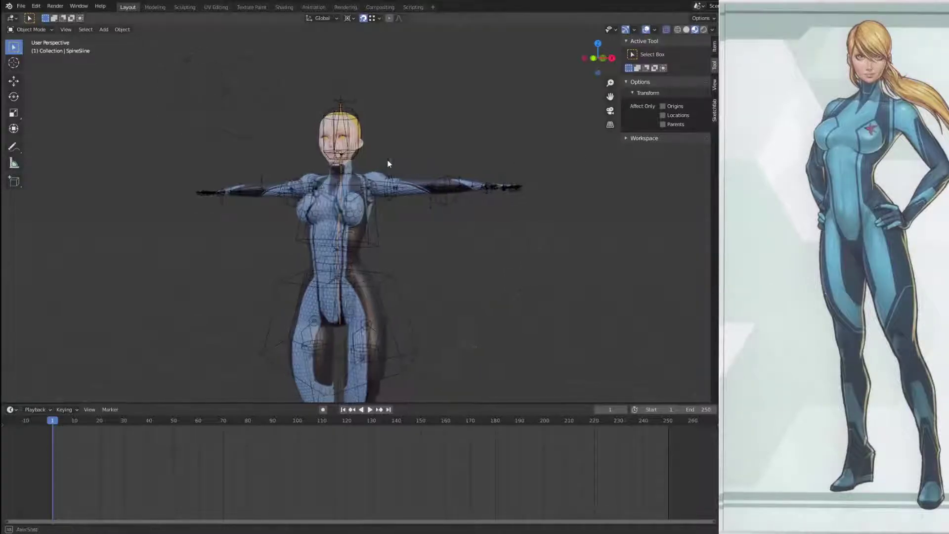
shift+middle_drag(362, 123, 325, 180)
scroll(328, 179, up, 4)
Step: Select the SamusBase_Head mesh and inspect it in Edit Mode and Object Mode, clearing the selection at the end
click(319, 149)
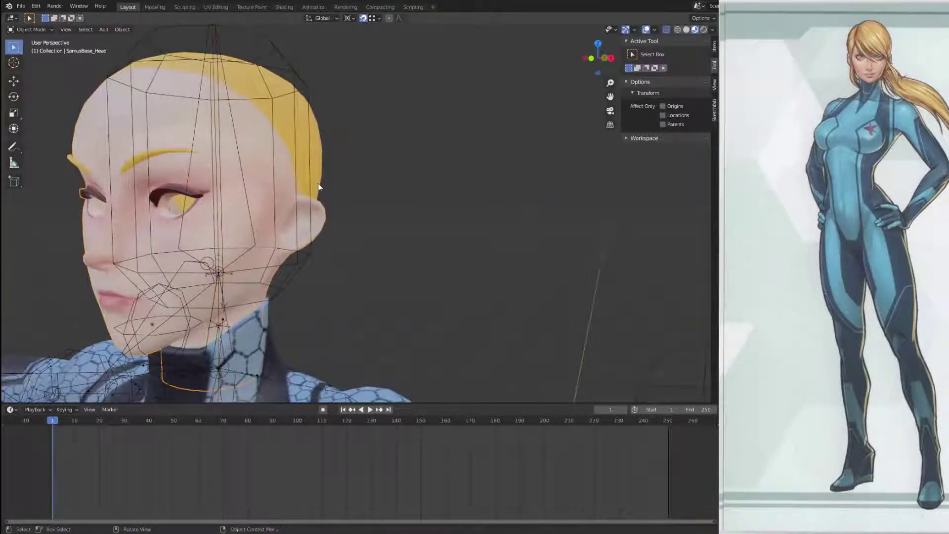
key(Tab)
key(KP_1)
scroll(578, 244, down, 6)
key(a)
scroll(532, 246, down, 3)
middle_drag(532, 245, 461, 265)
scroll(424, 258, up, 4)
key(alt+a)
middle_drag(350, 259, 403, 246)
scroll(402, 246, up, 5)
key(Tab)
key(a)
scroll(398, 239, down, 8)
scroll(430, 279, up, 3)
key(alt+a)
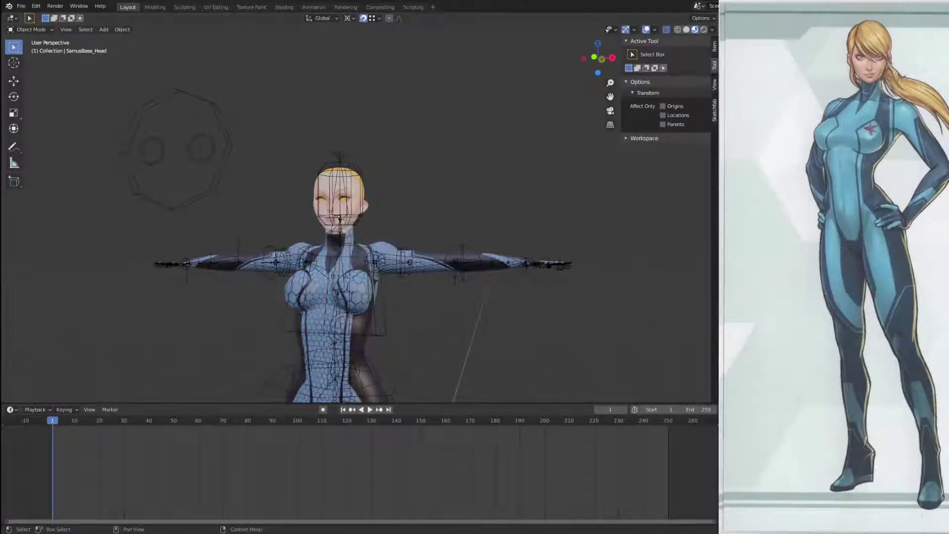
Step: Parent the eye mesh to the SamusArm_Def armature with automatic weights and check the eyes
click(343, 198)
middle_drag(460, 158, 335, 211)
scroll(416, 162, up, 6)
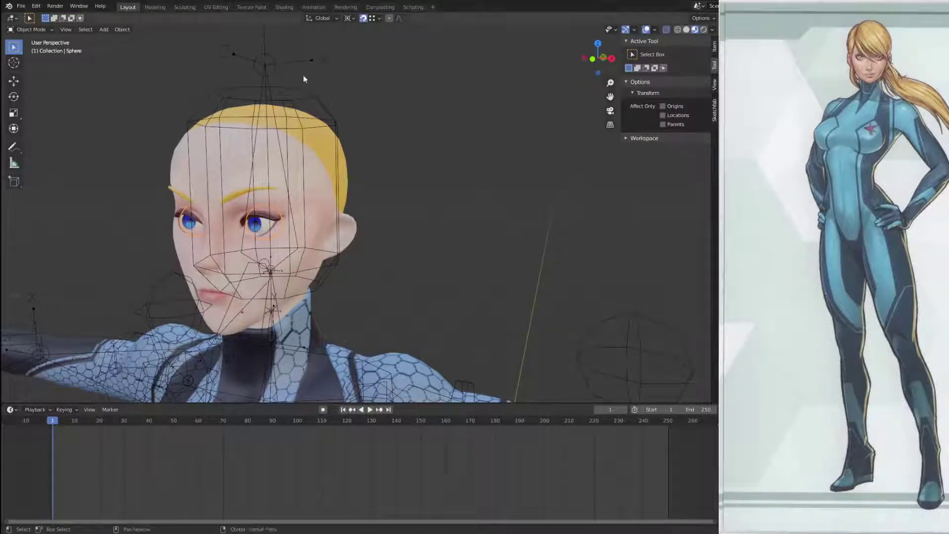
click(274, 55)
middle_drag(473, 174, 433, 190)
scroll(481, 173, up, 1)
scroll(451, 186, down, 2)
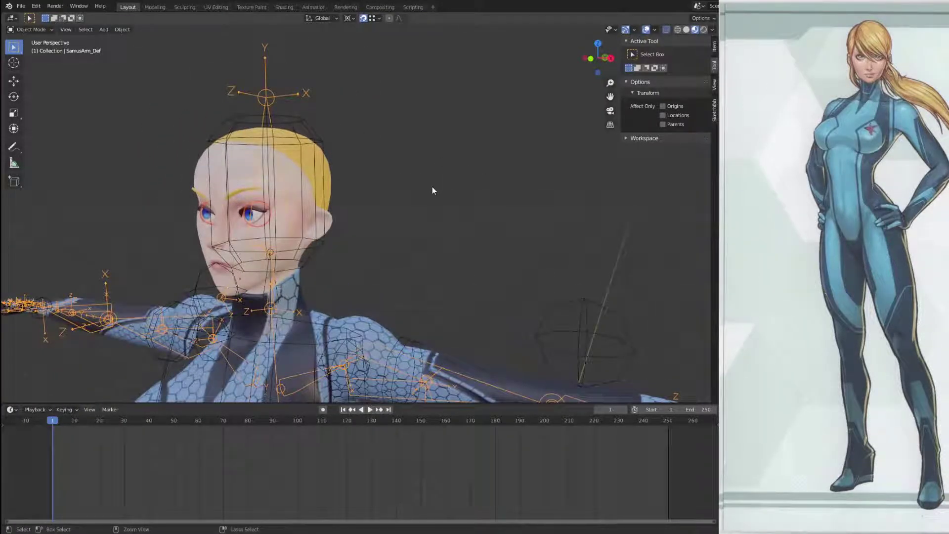
key(ctrl+p)
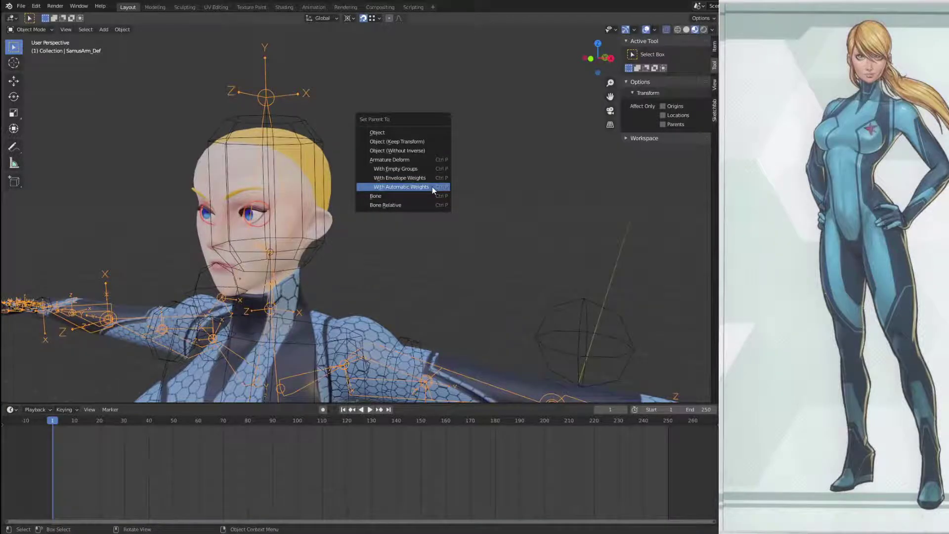
click(432, 186)
middle_drag(432, 186, 323, 274)
scroll(316, 237, up, 5)
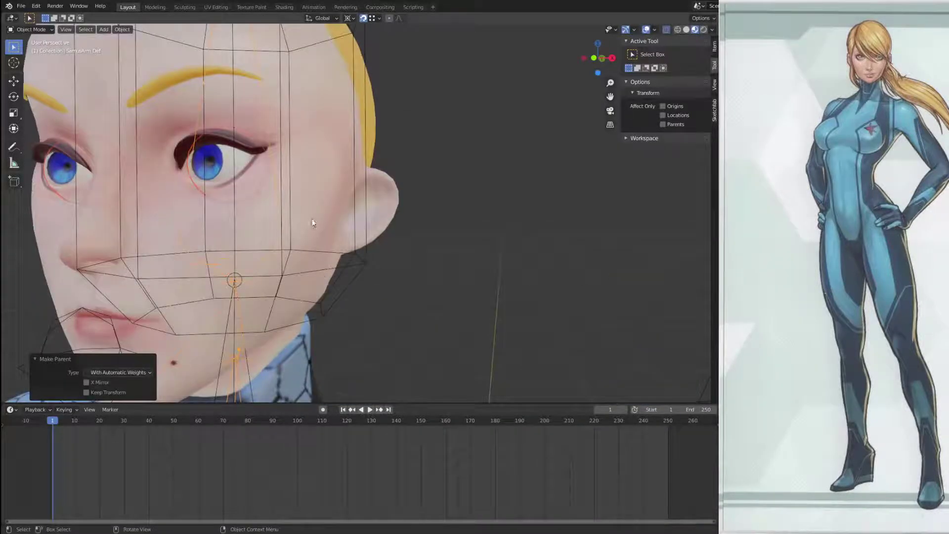
scroll(313, 223, down, 6)
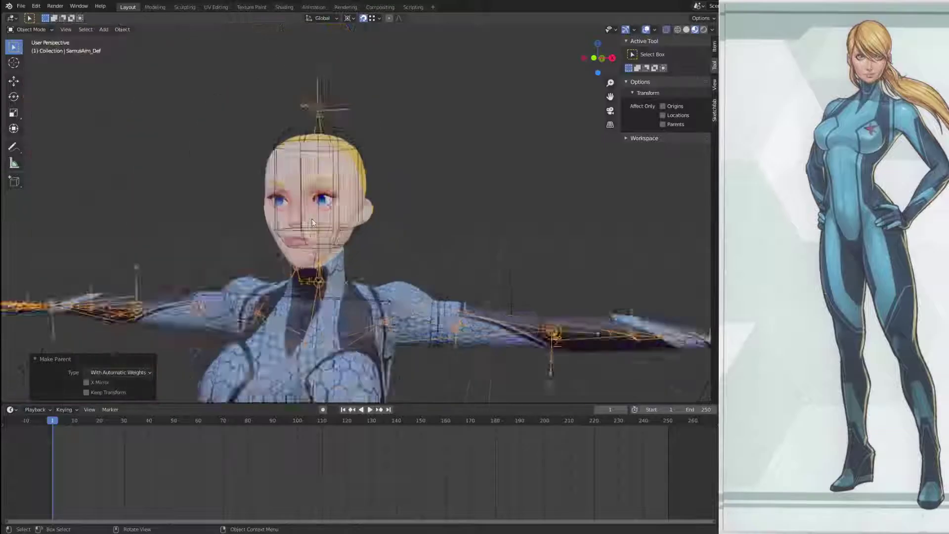
middle_drag(312, 223, 367, 218)
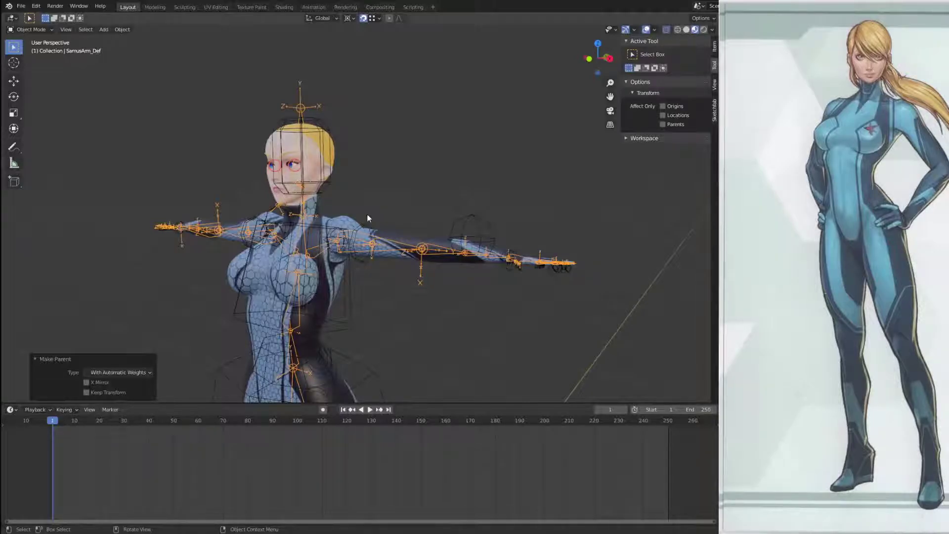
Step: Examine the SanumArm_Ctr rig and the SpineSline curve around the torso, selecting each and undoing the last selection
scroll(367, 214, up, 1)
scroll(367, 214, down, 4)
mouse_move(357, 265)
middle_down()
mouse_move(431, 295)
mouse_move(411, 250)
mouse_move(419, 253)
mouse_move(355, 232)
mouse_move(377, 250)
mouse_move(295, 288)
mouse_move(216, 269)
mouse_move(440, 271)
mouse_move(404, 275)
mouse_move(384, 257)
mouse_move(390, 242)
mouse_move(250, 240)
mouse_move(350, 250)
middle_up()
click(367, 245)
scroll(367, 245, down, 3)
scroll(408, 219, up, 4)
scroll(416, 232, up, 4)
scroll(350, 250, down, 5)
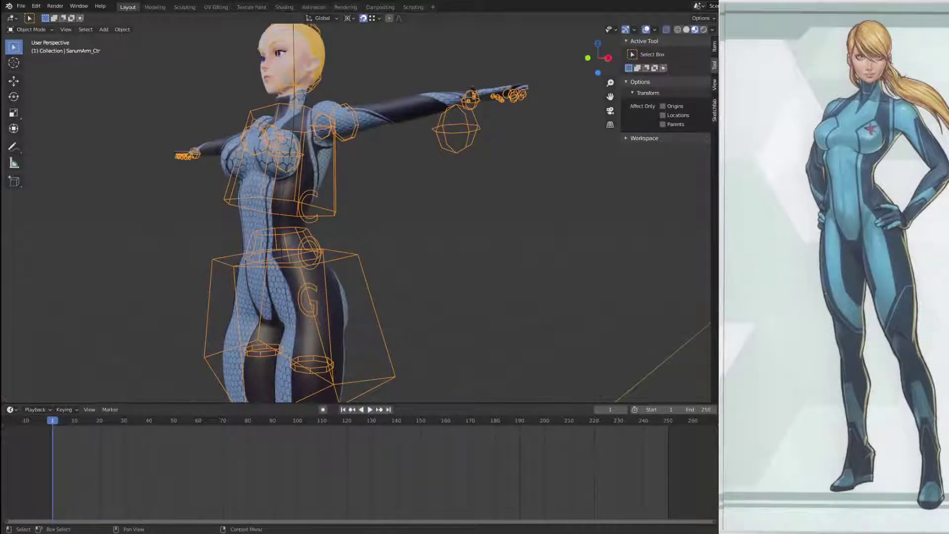
click(281, 225)
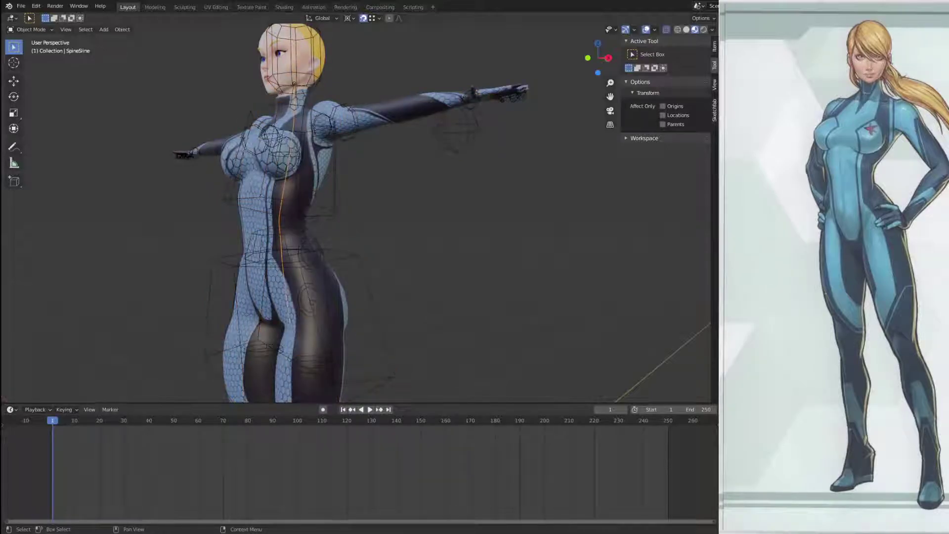
key(ctrl+z)
Step: Hide the character's meshes that cover the SanumArm_Ctr rig and the SpineSline curve
click(399, 106)
key(h)
click(327, 56)
key(h)
scroll(399, 149, down, 1)
click(300, 85)
key(h)
Step: Select the SanumArm_Ctr rig and pick its Hips control bone in Pose Mode
middle_drag(464, 173, 437, 186)
scroll(373, 249, up, 4)
shift+middle_drag(372, 248, 532, 85)
mouse_move(519, 182)
middle_down()
mouse_move(547, 176)
mouse_move(522, 175)
middle_up()
click(513, 129)
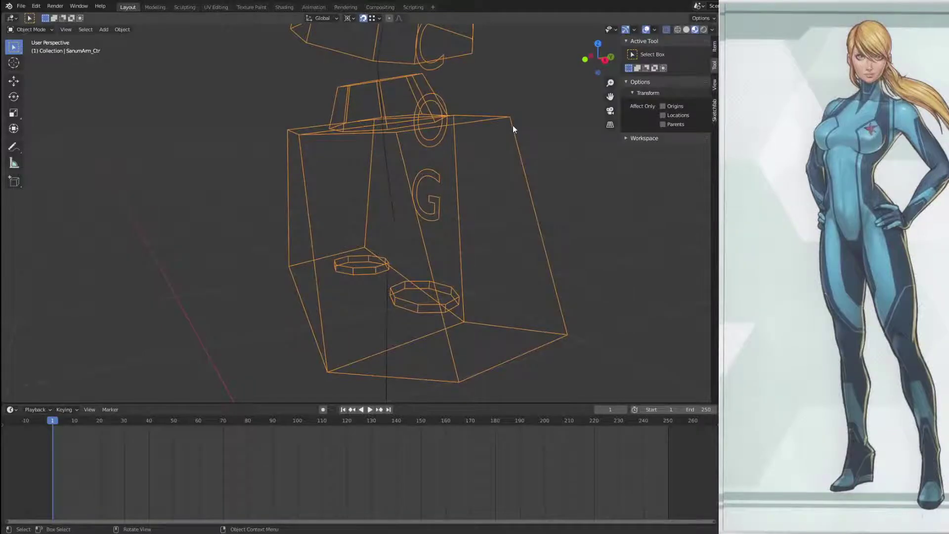
key(Tab)
middle_drag(474, 231, 515, 226)
key(Tab)
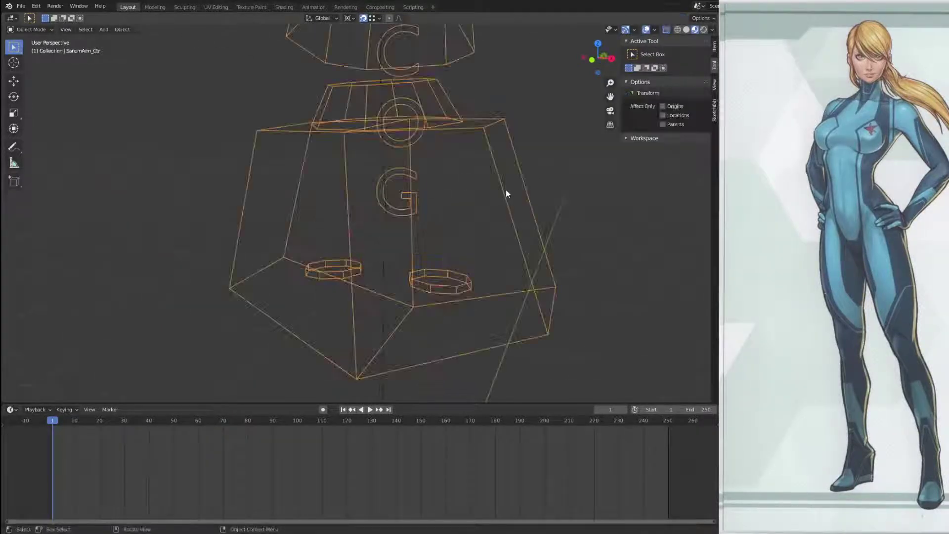
key(ctrl+Tab)
click(503, 195)
middle_drag(540, 228, 451, 218)
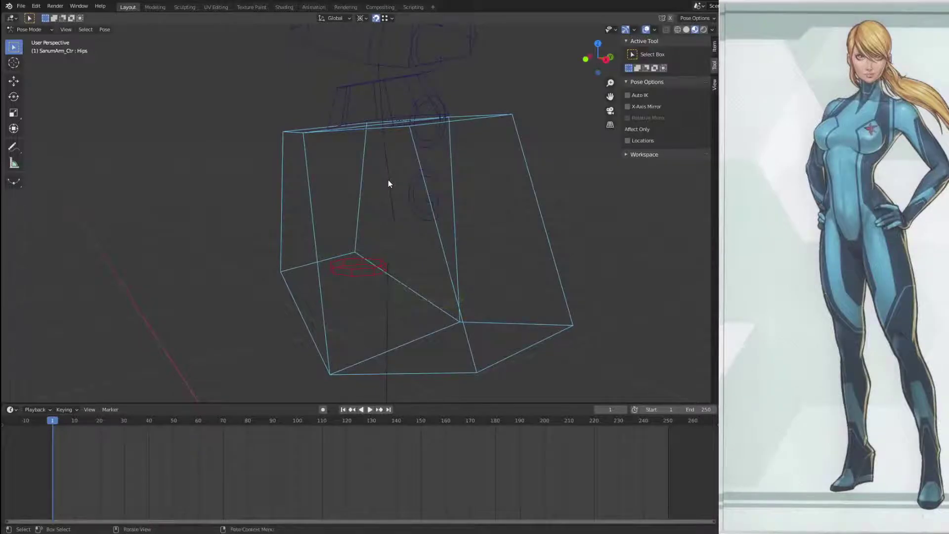
Step: Return to Object Mode and select the lowest control point of the SpineSline curve in Edit Mode
key(Tab)
key(Tab)
click(37, 31)
click(29, 40)
click(390, 187)
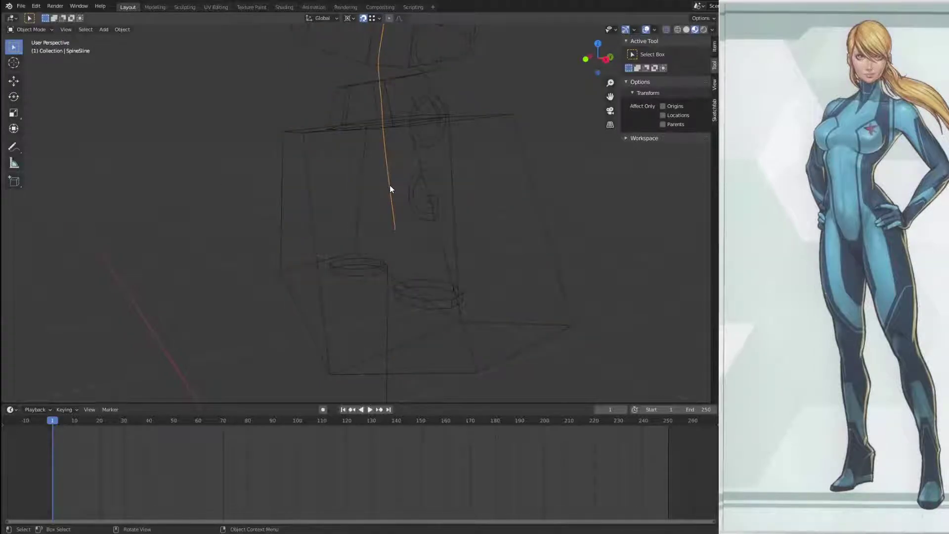
click(390, 221)
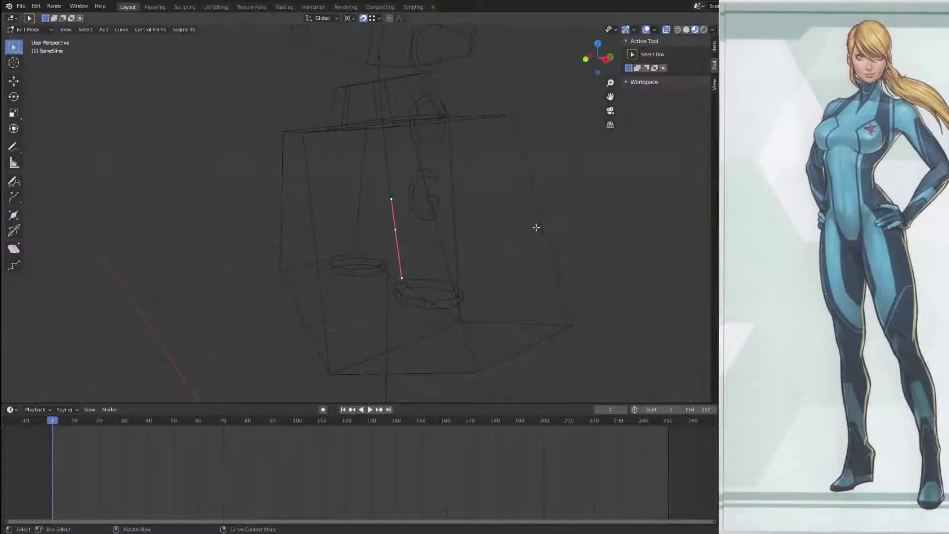
Step: Add SanumArm_Ctr to the curve selection and make its Hips bone active, returning to Object Mode
key(Tab)
click(548, 234)
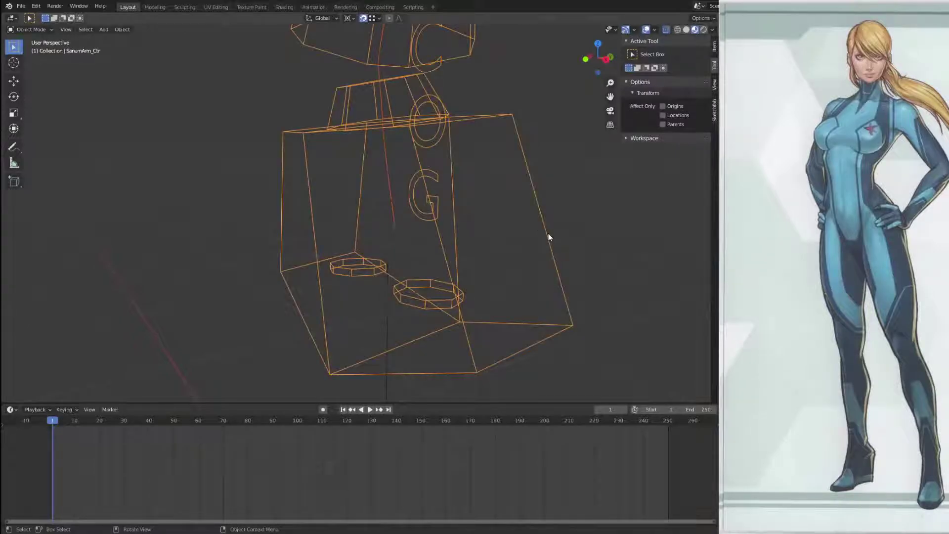
key(ctrl+Tab)
click(544, 235)
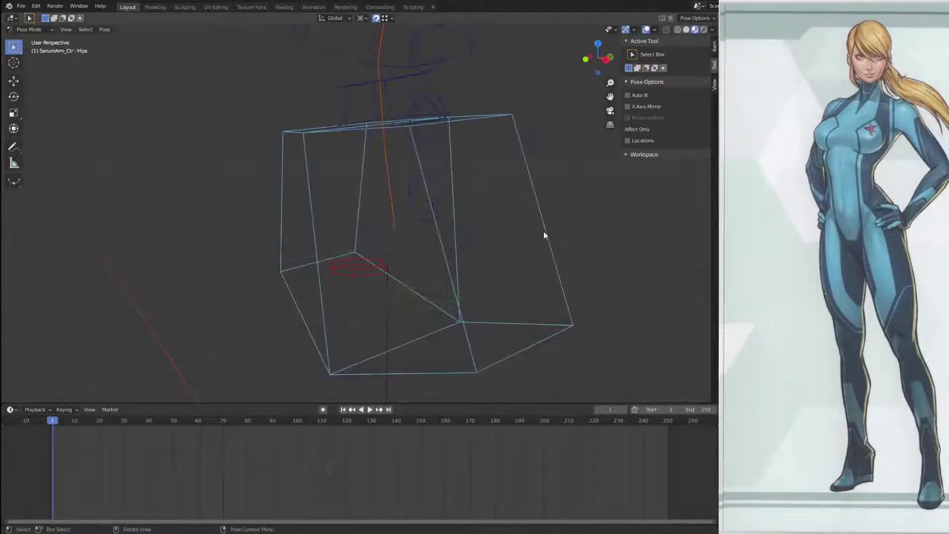
key(ctrl+Tab)
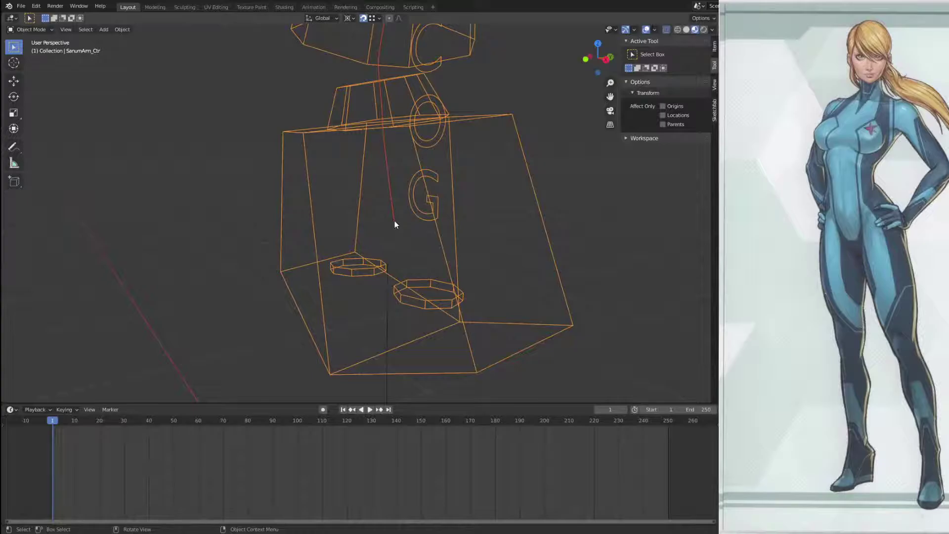
Step: Hook the lowest SpineSline control point to the Hips bone using Hook to Selected Object Bone
click(394, 223)
key(Tab)
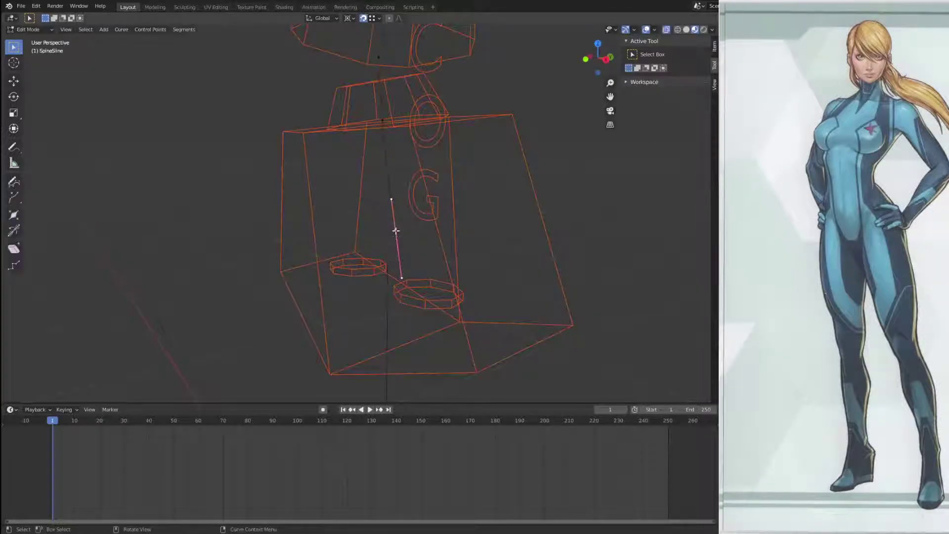
key(ctrl)
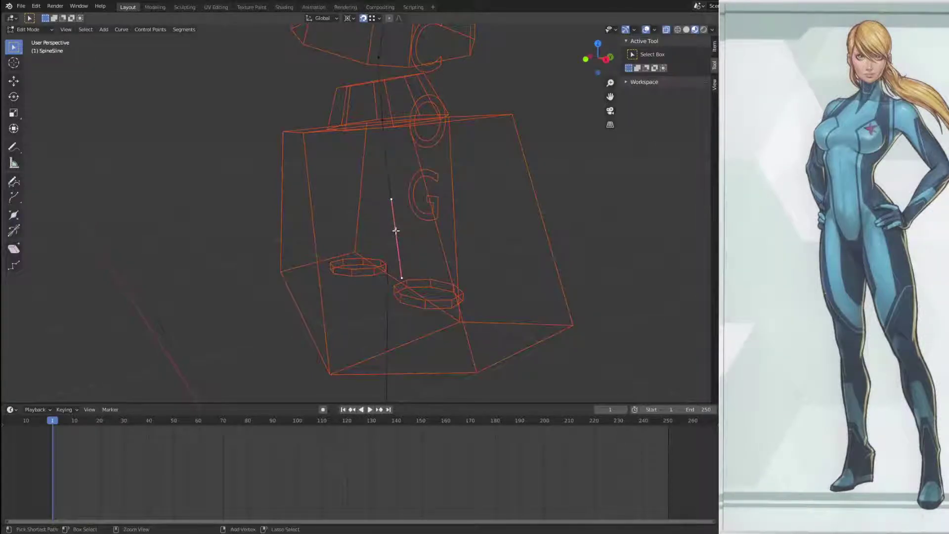
key(ctrl+h)
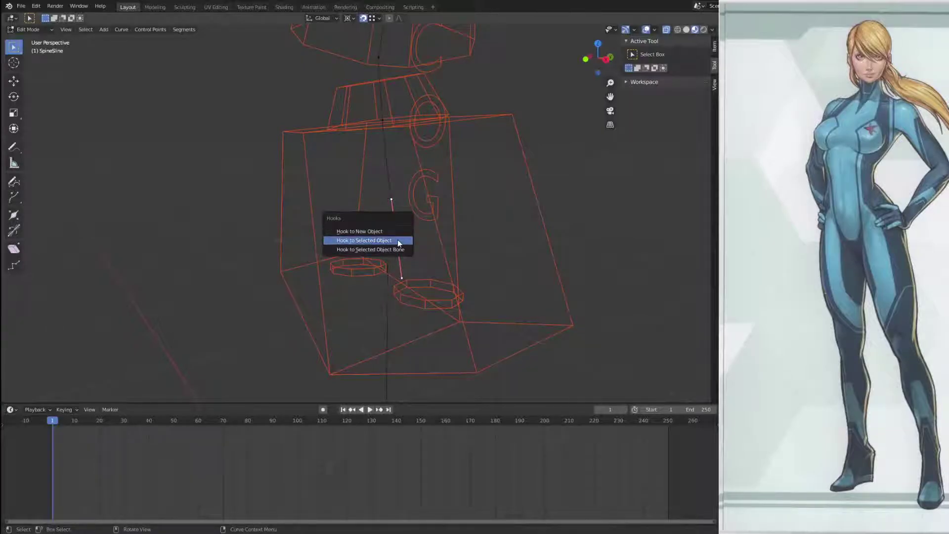
click(398, 251)
Step: Leave curve editing and select the Abdomen control bone of SanumArm_Ctr in Pose Mode
middle_drag(486, 190, 528, 244)
middle_drag(452, 202, 475, 215)
scroll(427, 200, up, 2)
key(Tab)
click(414, 186)
key(Tab)
key(Tab)
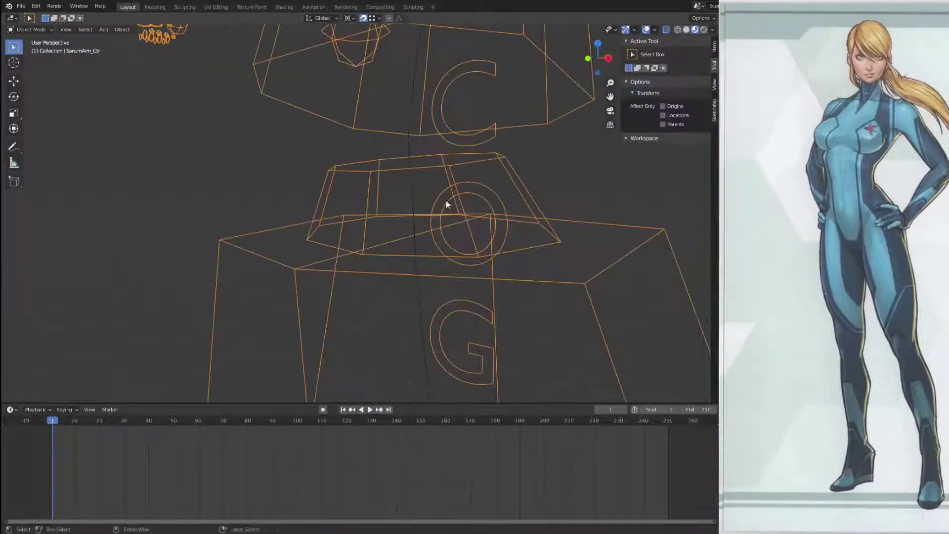
key(ctrl+Tab)
click(435, 168)
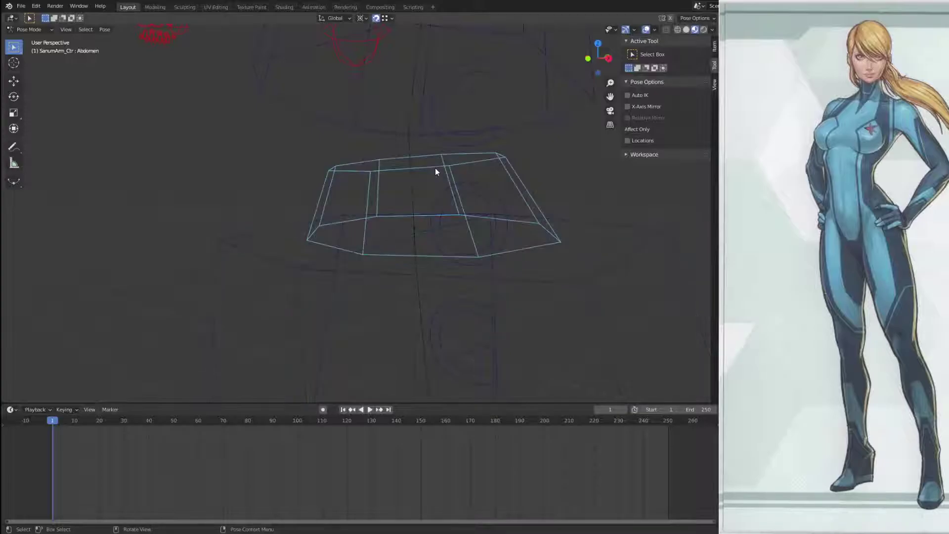
Step: Select the SpineSline control point inside the abdomen control and hook it to the Abdomen bone
key(ctrl+Tab)
click(409, 149)
key(Tab)
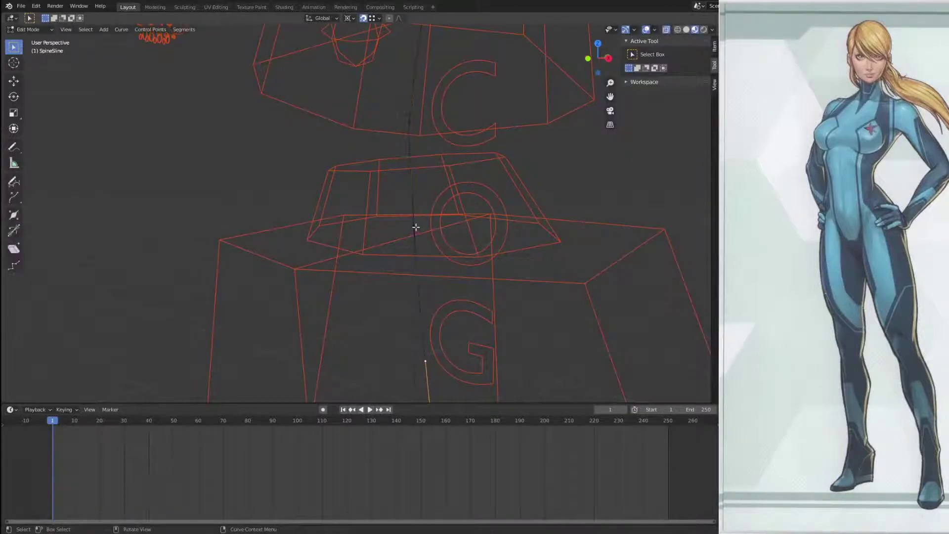
click(414, 229)
key(Left)
middle_drag(540, 225, 507, 233)
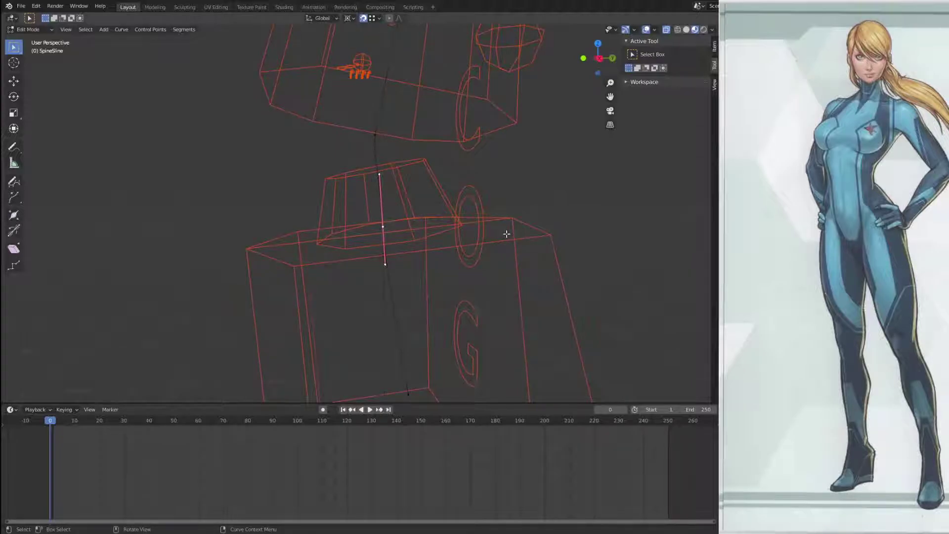
key(h)
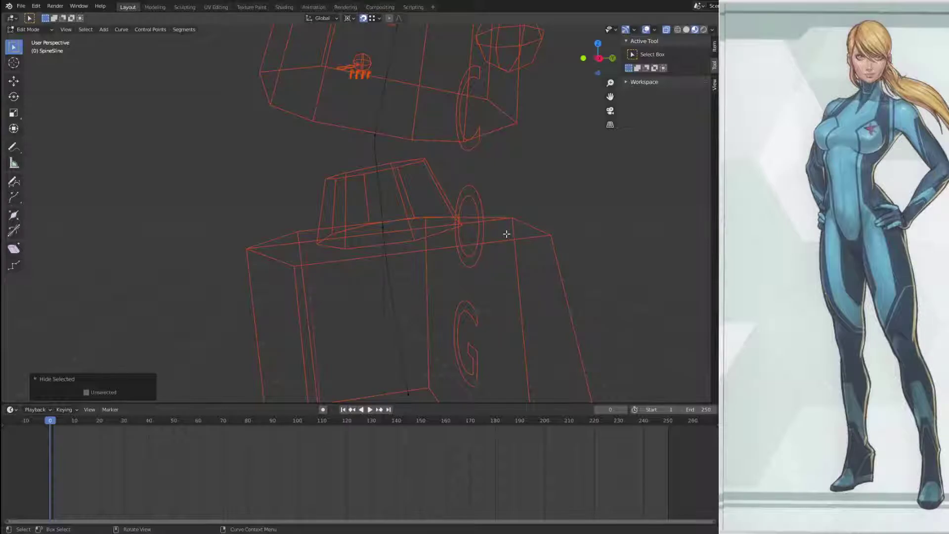
key(ctrl+z)
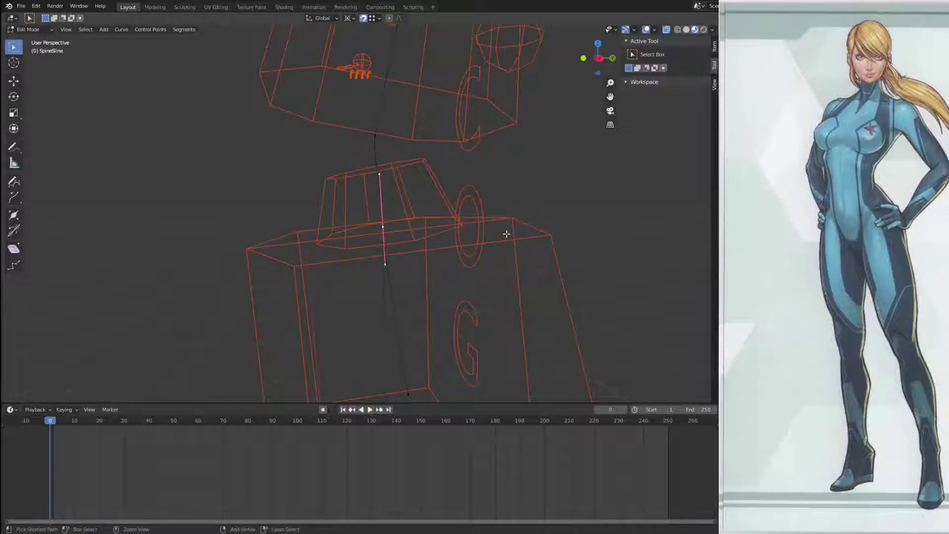
key(ctrl+h)
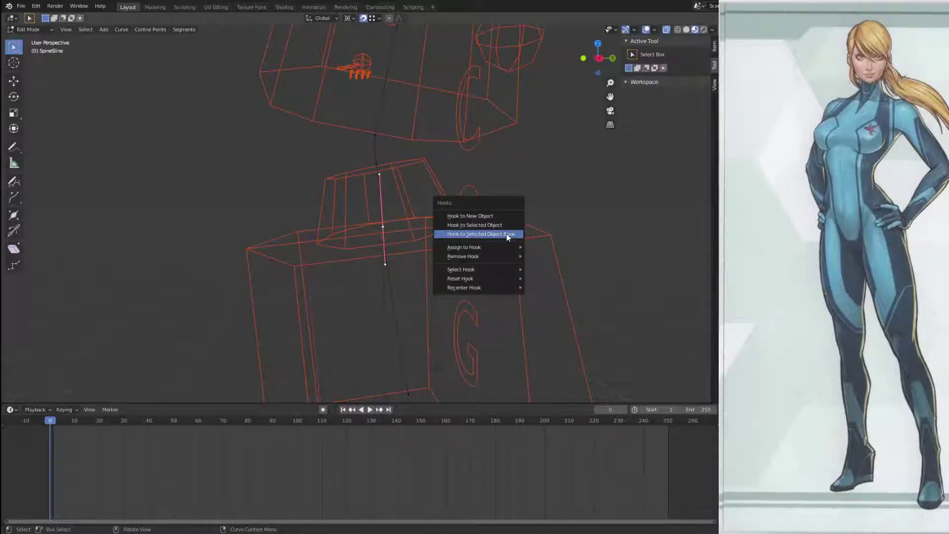
click(506, 233)
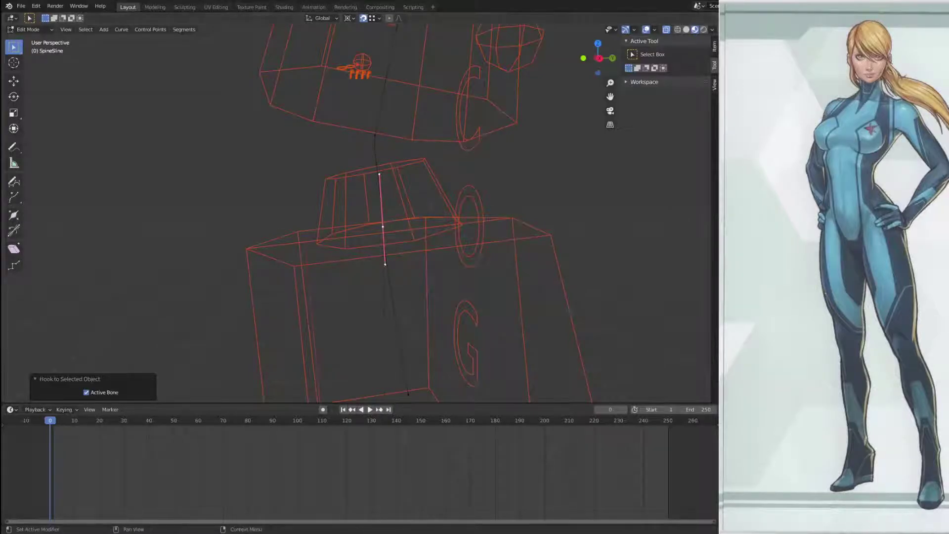
Step: Leave curve editing and select the ChestA control bone of SanumArm_Ctr in Pose Mode
middle_drag(443, 197, 473, 225)
key(Tab)
click(473, 225)
key(ctrl+Tab)
click(449, 225)
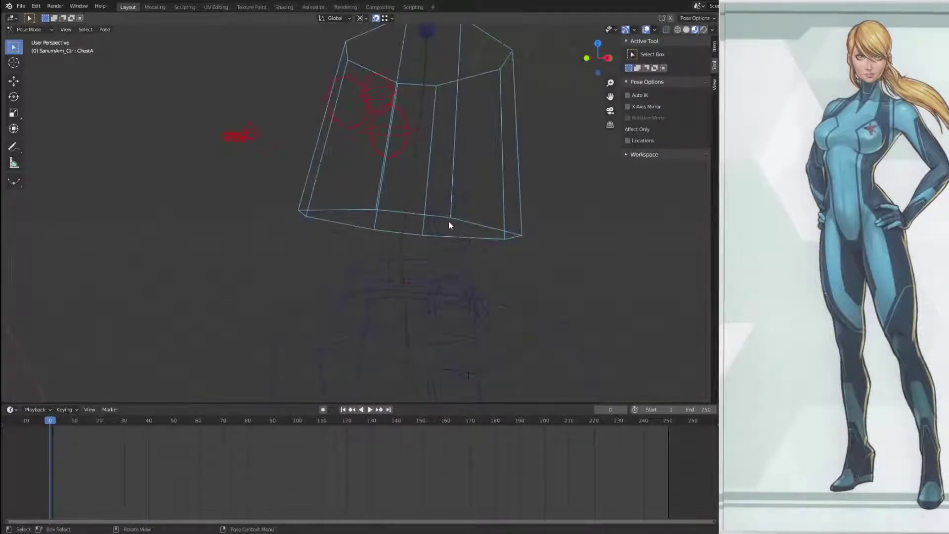
Step: Select the SpineSline control point just below the chest control and hook it to the ChestA bone
key(ctrl+Tab)
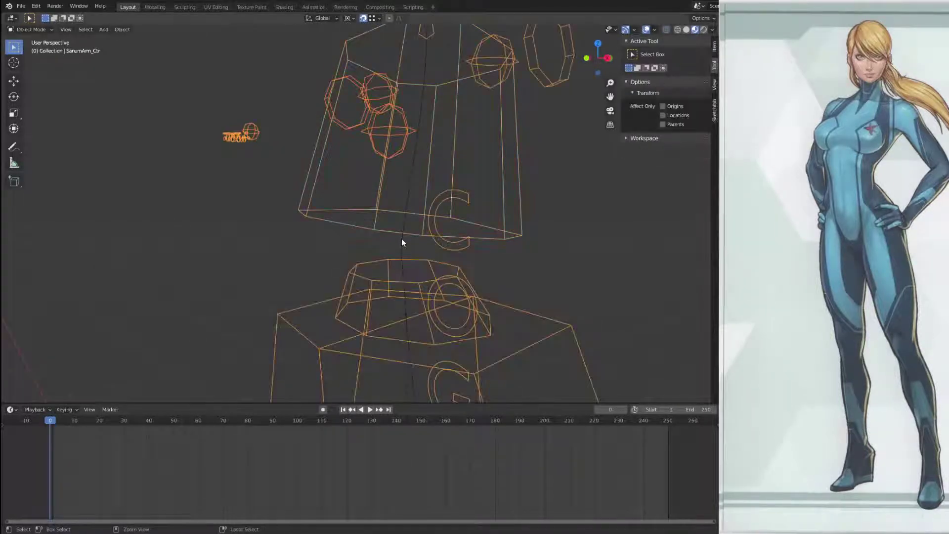
shift+click(402, 238)
key(Tab)
click(401, 242)
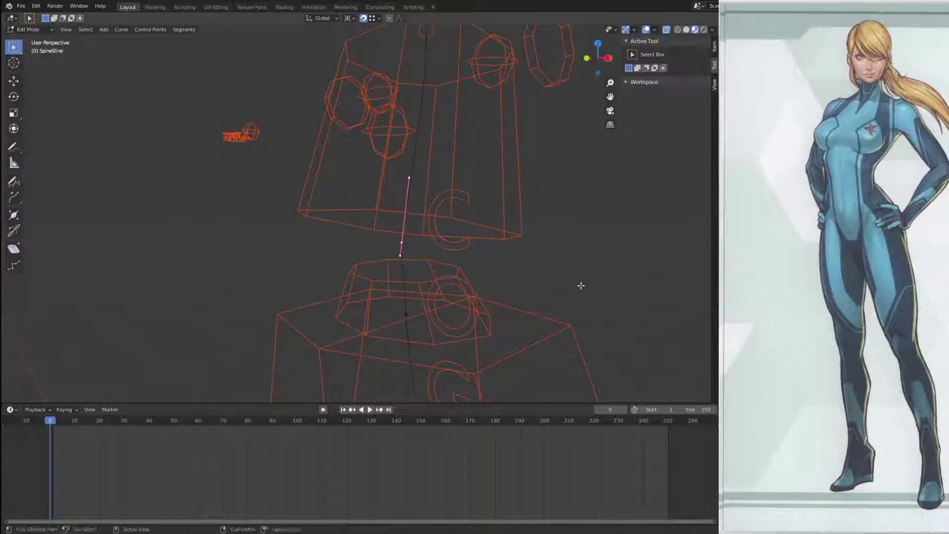
key(ctrl+h)
click(542, 257)
Step: Leave curve editing and select the NeckA control bone of SanumArm_Ctr in Pose Mode
middle_drag(543, 257, 478, 235)
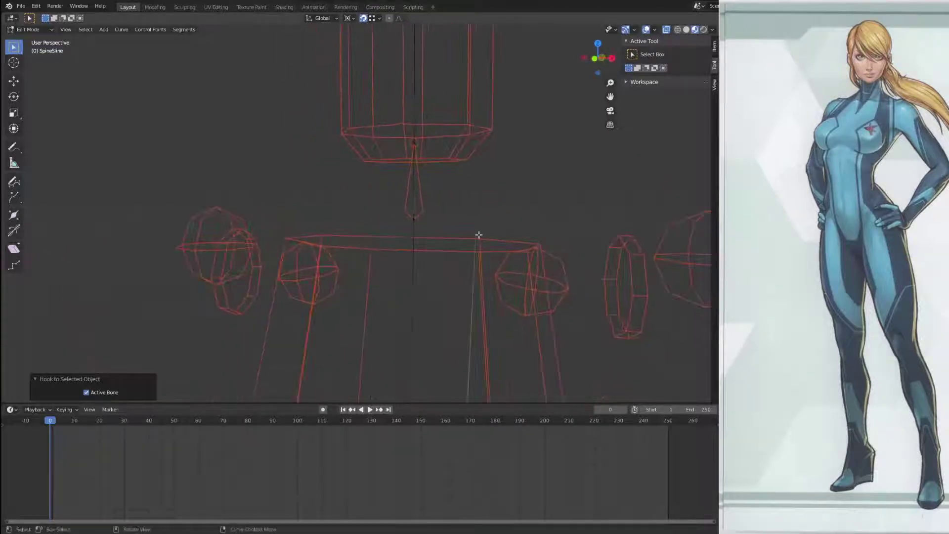
key(Tab)
click(423, 201)
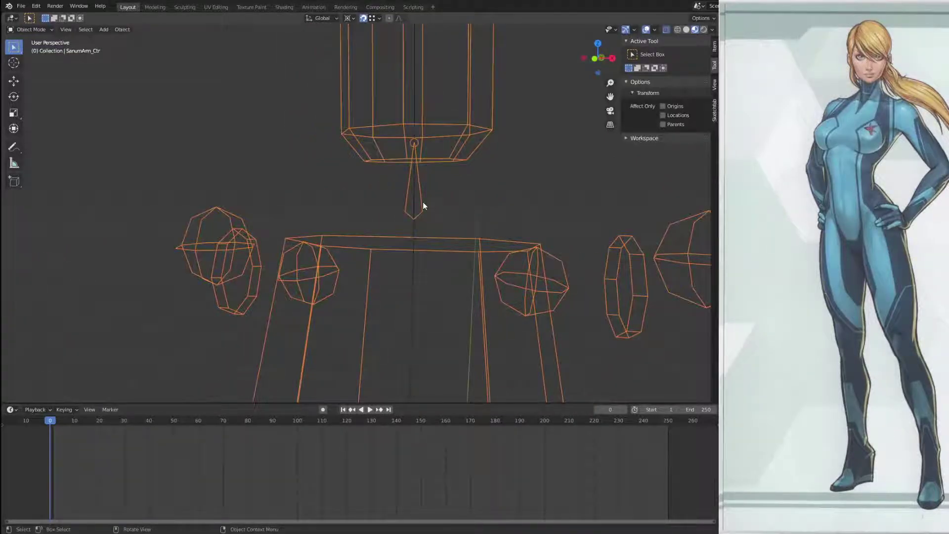
key(Tab)
key(Tab)
key(ctrl+Tab)
middle_drag(423, 201, 443, 218)
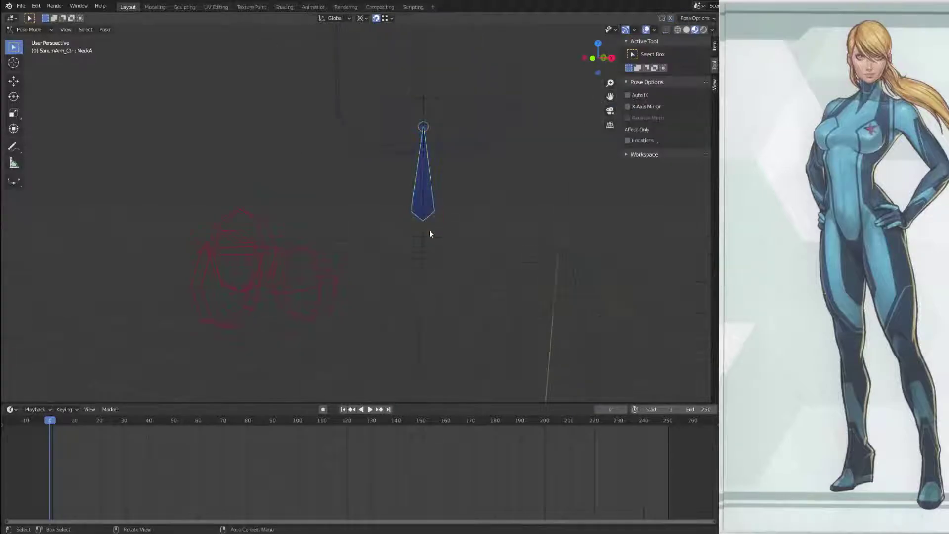
Step: Open SpineSline for curve editing and hook the control point at the neck base to the NeckA bone
key(ctrl+Tab)
shift+click(423, 228)
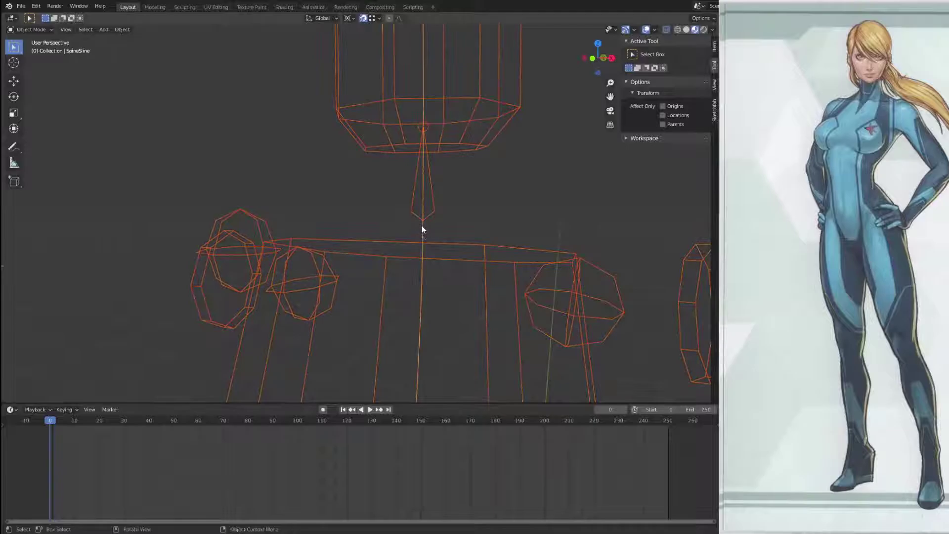
key(Tab)
middle_drag(470, 239, 440, 224)
key(ctrl)
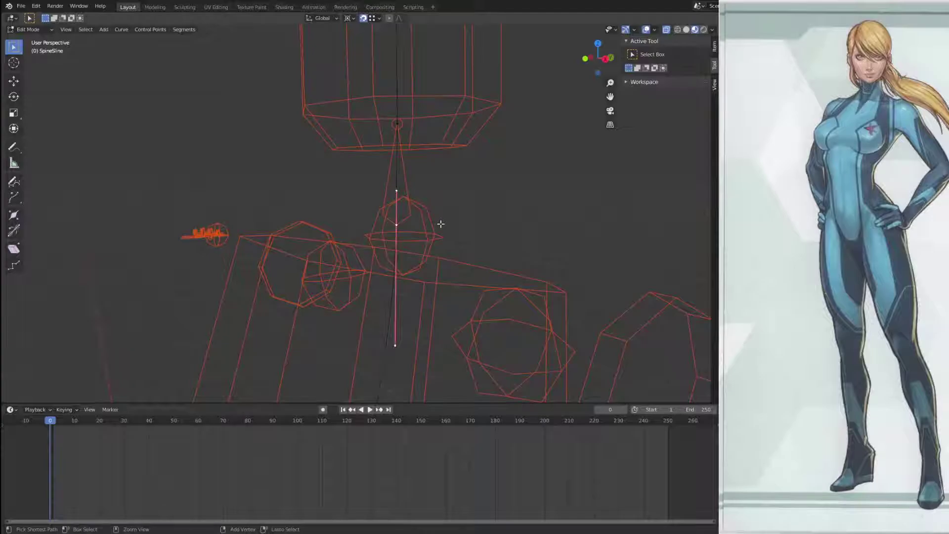
key(ctrl+h)
click(440, 224)
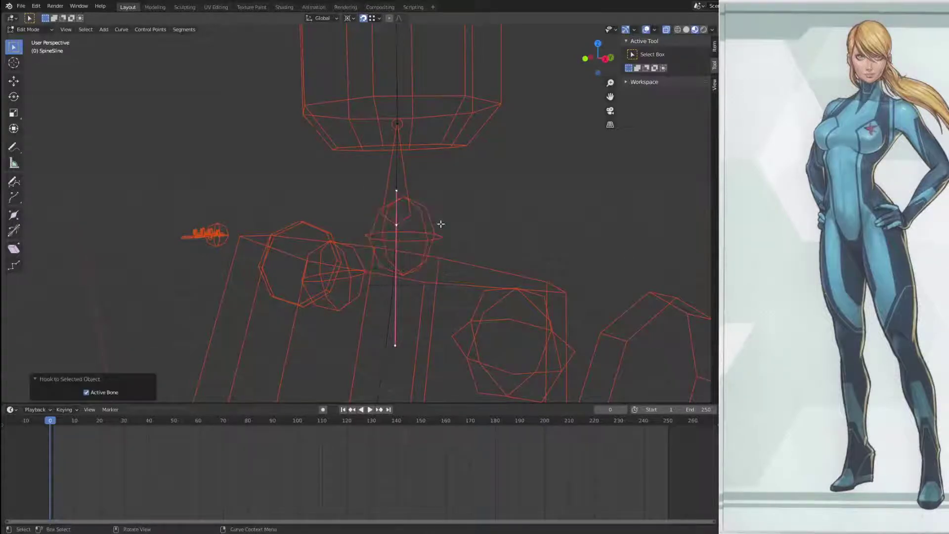
Step: Leave curve editing and select the Head control bone of SanumArm_Ctr in Pose Mode
mouse_move(441, 224)
middle_down()
mouse_move(434, 199)
mouse_move(423, 218)
mouse_move(436, 212)
mouse_move(424, 211)
mouse_move(428, 203)
mouse_move(470, 199)
mouse_move(445, 213)
middle_up()
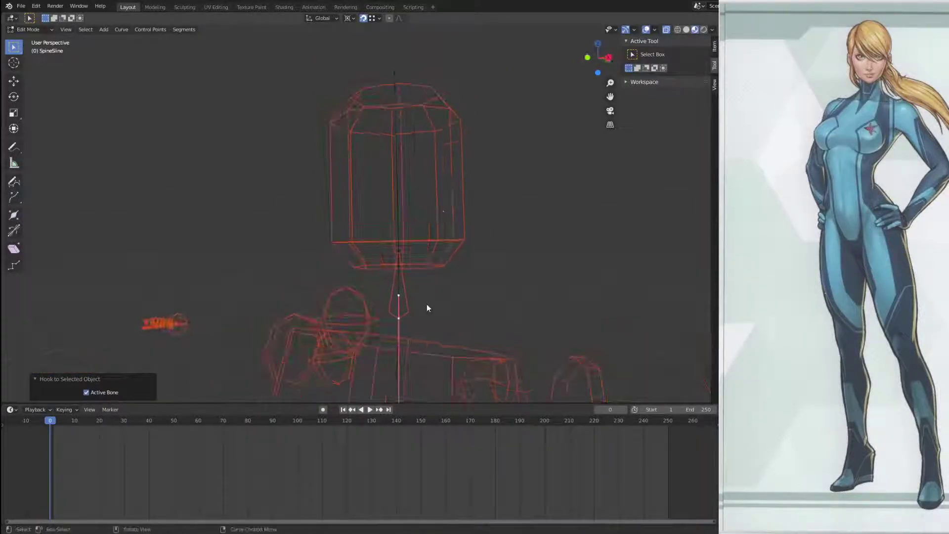
key(Tab)
middle_drag(431, 304, 450, 292)
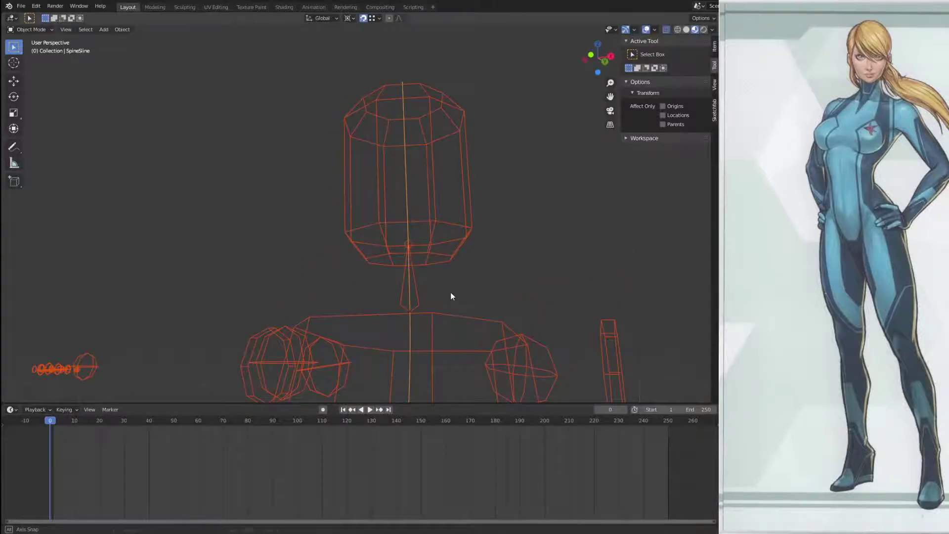
click(417, 282)
key(Tab)
key(ctrl+Tab)
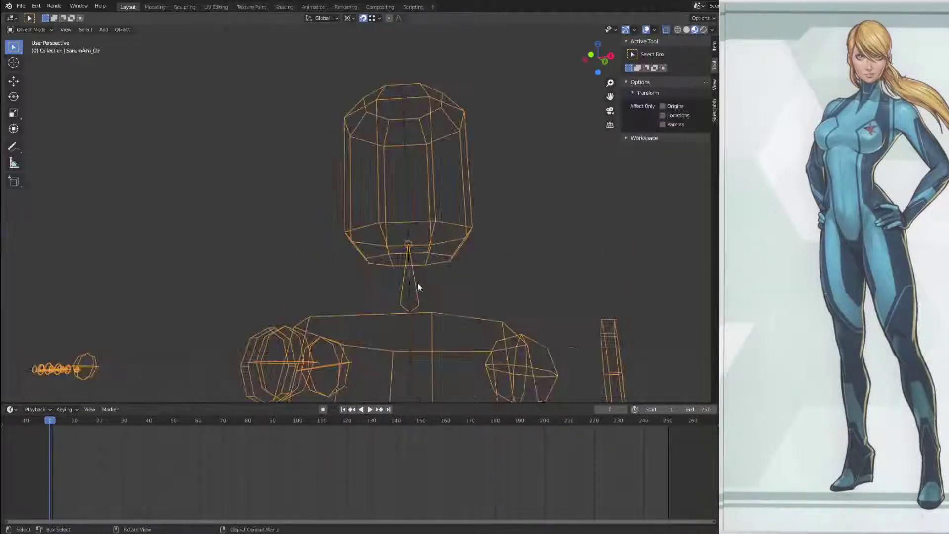
click(424, 159)
middle_drag(451, 180, 450, 226)
scroll(449, 225, up, 4)
middle_drag(447, 189, 424, 260)
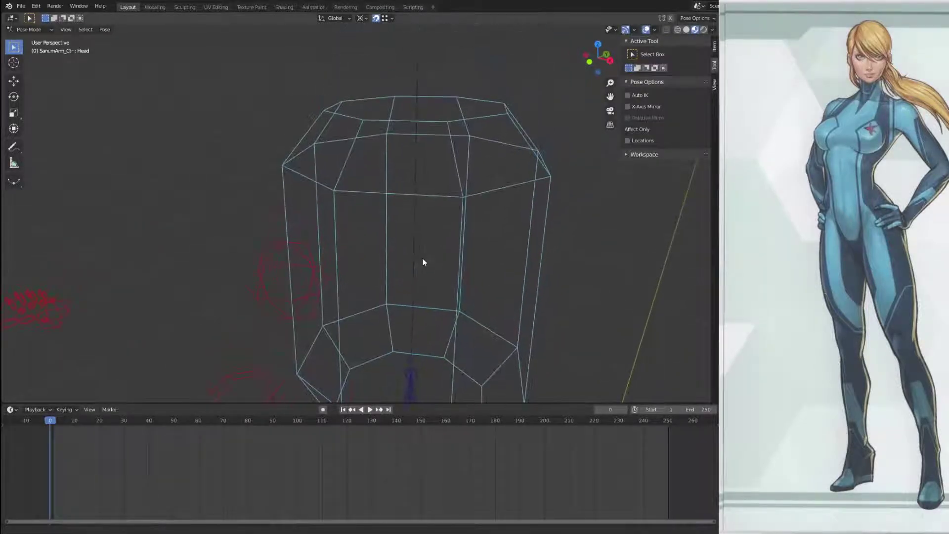
middle_drag(454, 233, 429, 224)
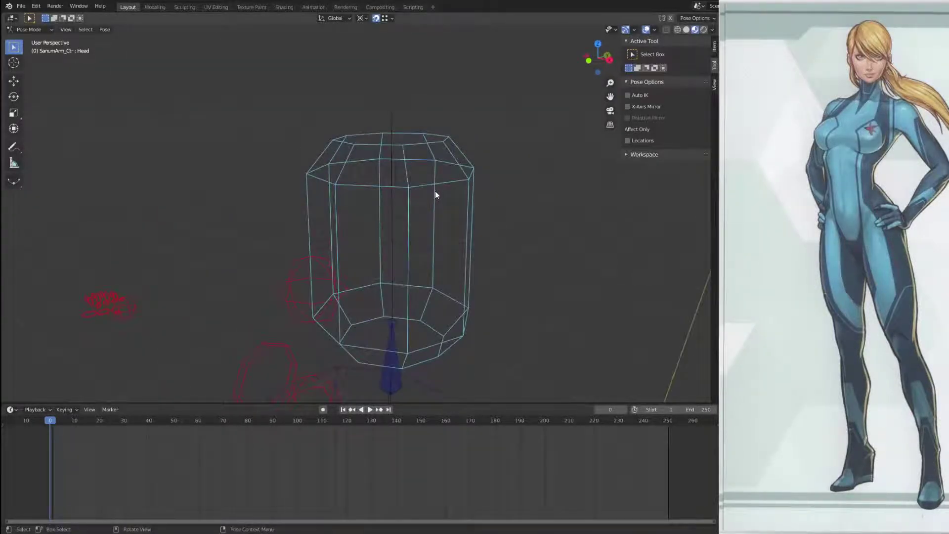
middle_drag(445, 174, 453, 215)
Step: Leave Pose Mode, reopen SpineSline for curve editing and examine its control points along the torso
key(Tab)
key(Tab)
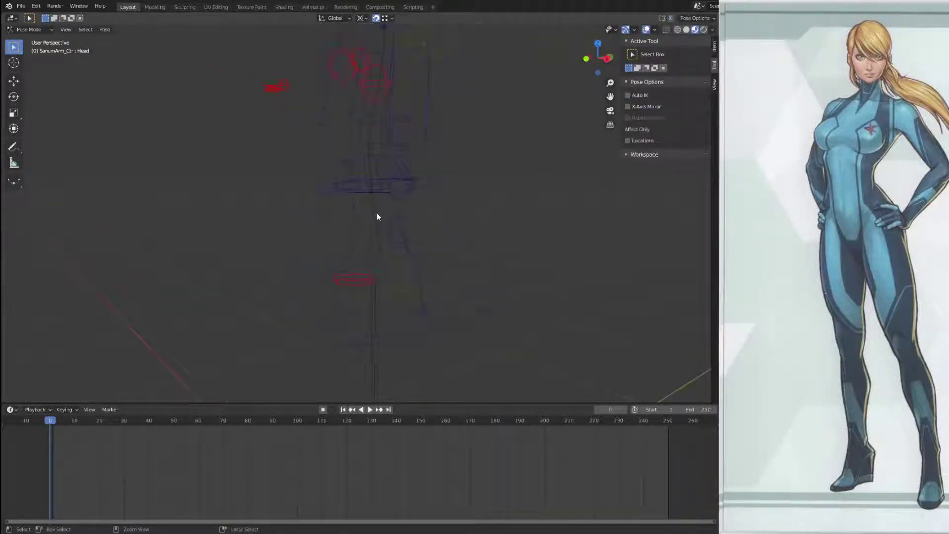
key(ctrl+Tab)
click(375, 214)
key(Tab)
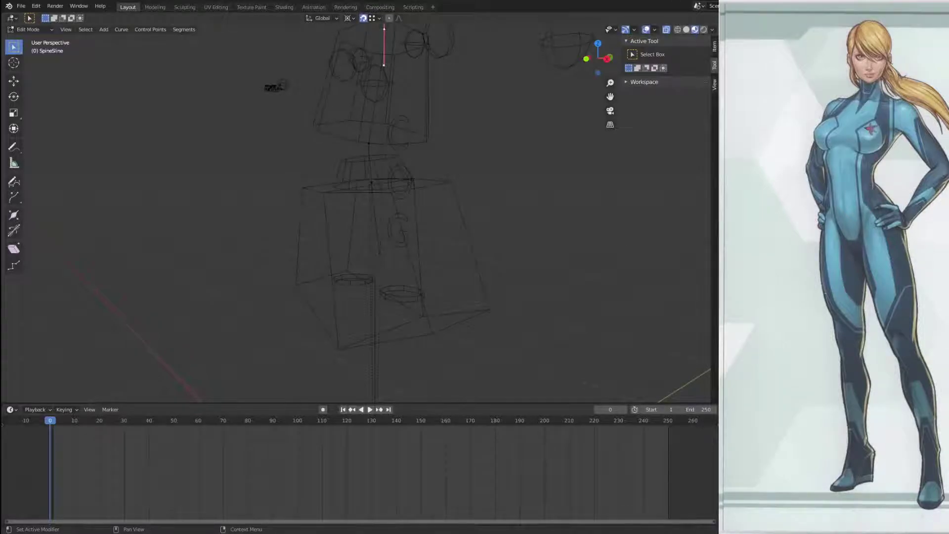
middle_drag(470, 173, 437, 246)
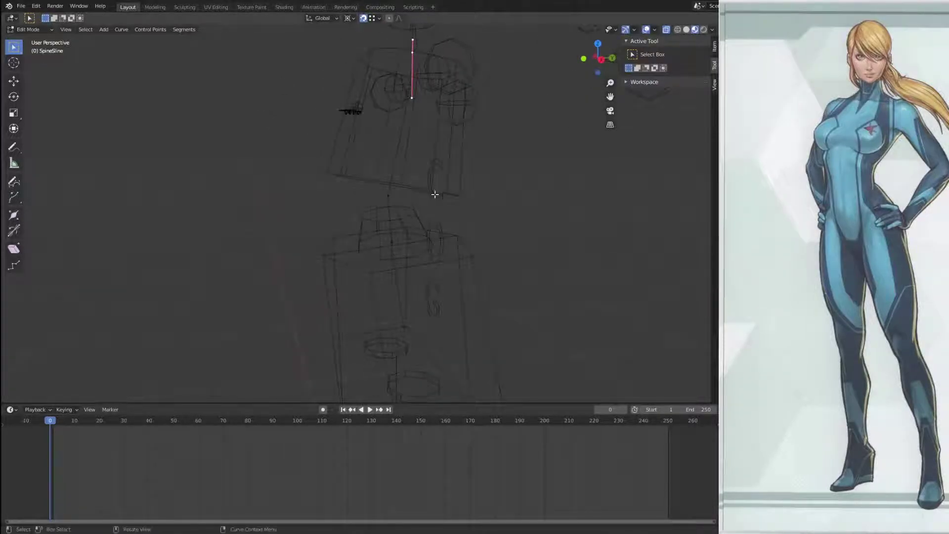
middle_drag(435, 203, 447, 212)
Step: Leave curve editing and select the CoG control bone of SanumArm_Ctr in Pose Mode
key(Tab)
click(440, 226)
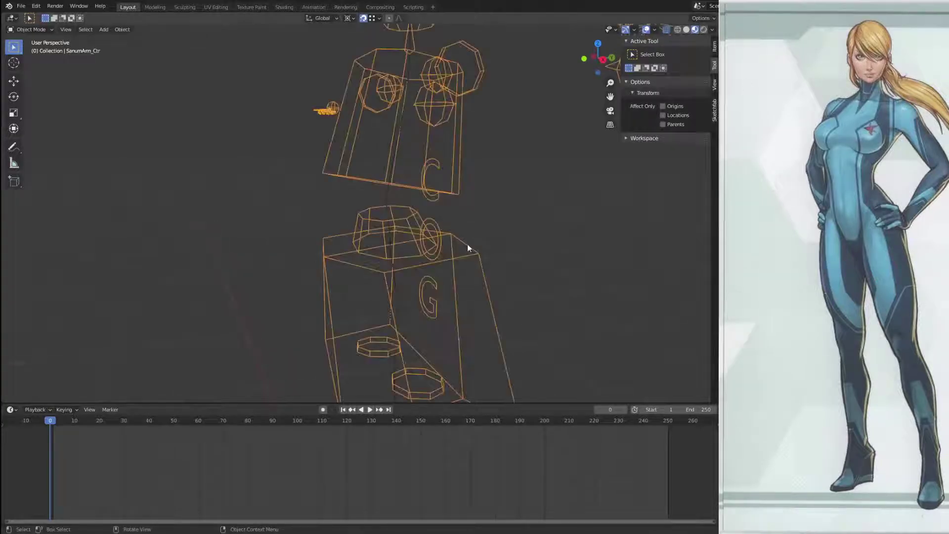
middle_drag(467, 245, 483, 239)
key(Tab)
key(ctrl+Tab)
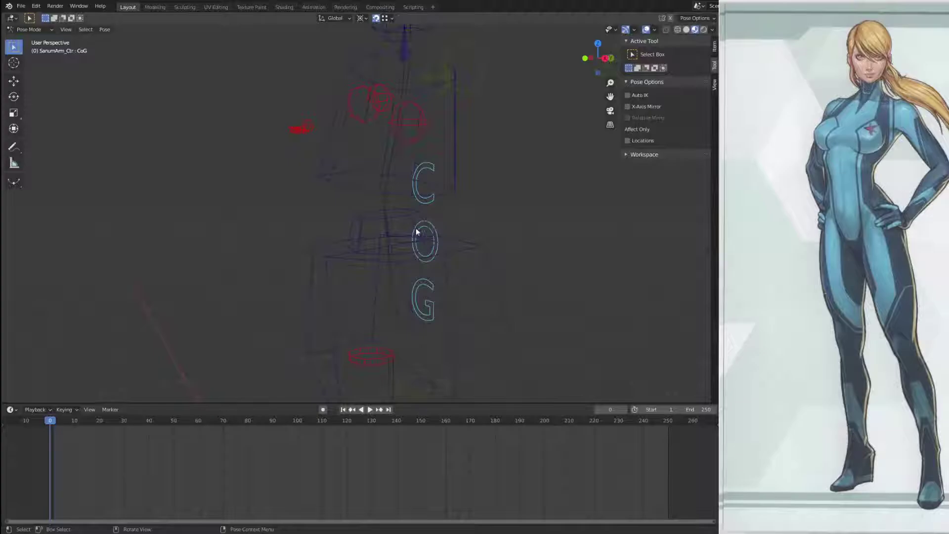
Step: Select the SpineSline control point inside the abdomen control and hook it to the CoG bone
key(Tab)
key(ctrl+Tab)
click(418, 218)
key(Tab)
click(388, 245)
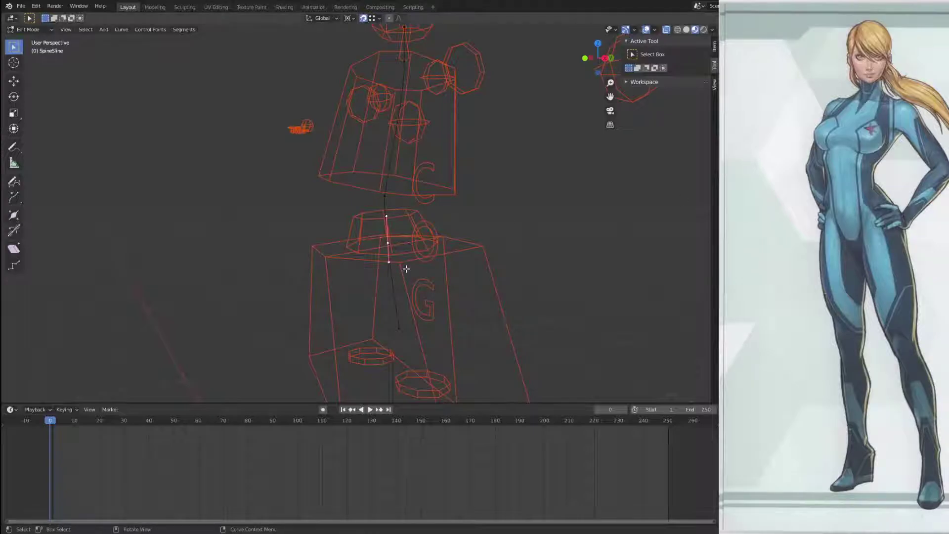
key(ctrl+h)
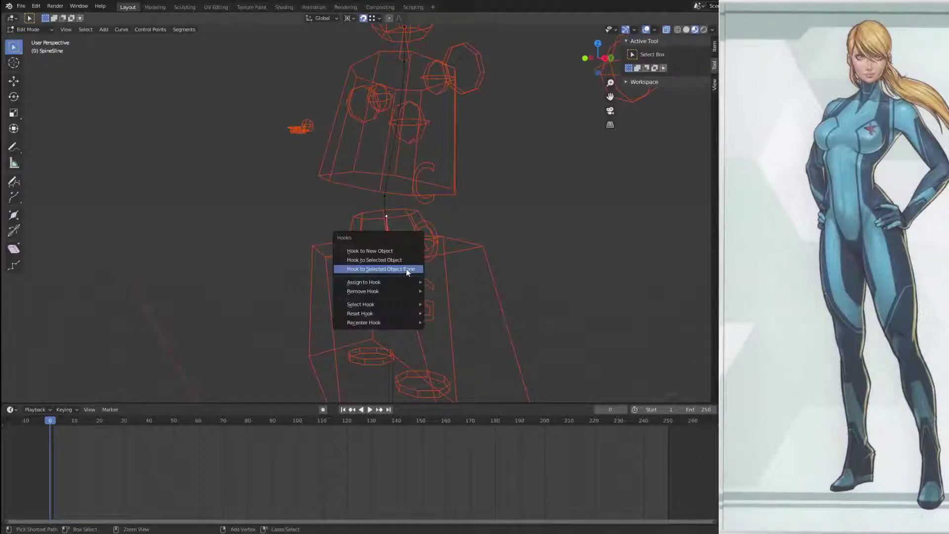
click(408, 272)
Step: Return to SanumArm_Ctr in Pose Mode with its Abdomen control bone selected
middle_drag(485, 240, 436, 248)
key(Tab)
click(428, 273)
key(ctrl+Tab)
click(419, 271)
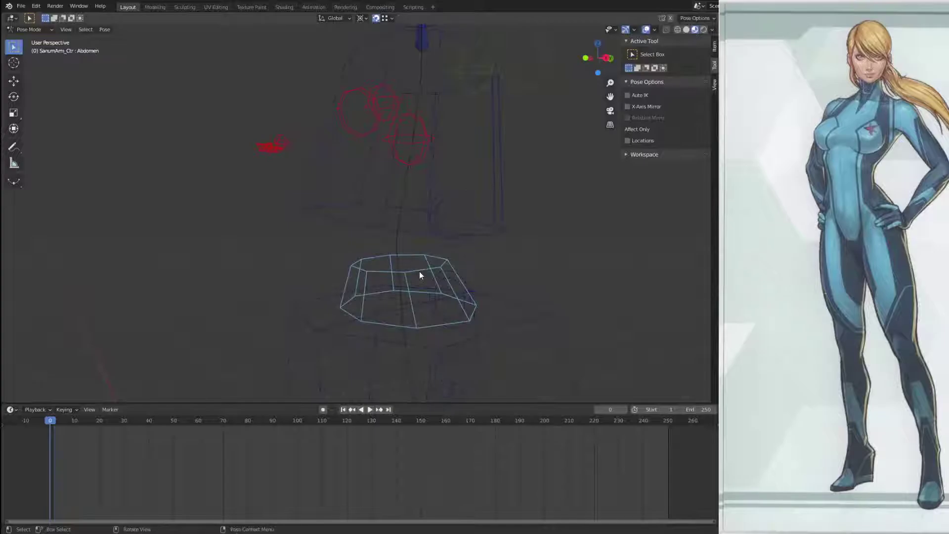
Step: Reopen SpineSline for curve editing and hook the control point just below the chest control to the Abdomen bone
key(Tab)
key(Tab)
click(398, 250)
shift+click(396, 242)
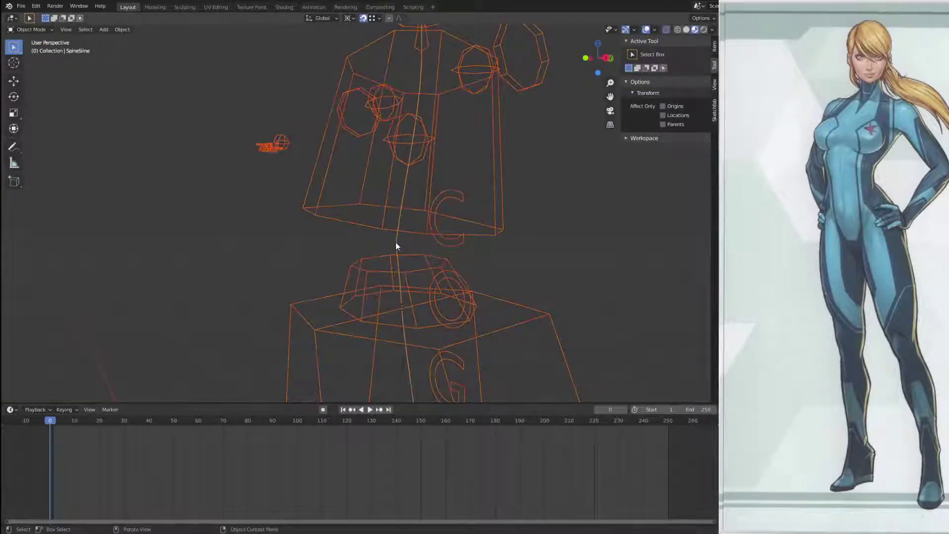
key(Tab)
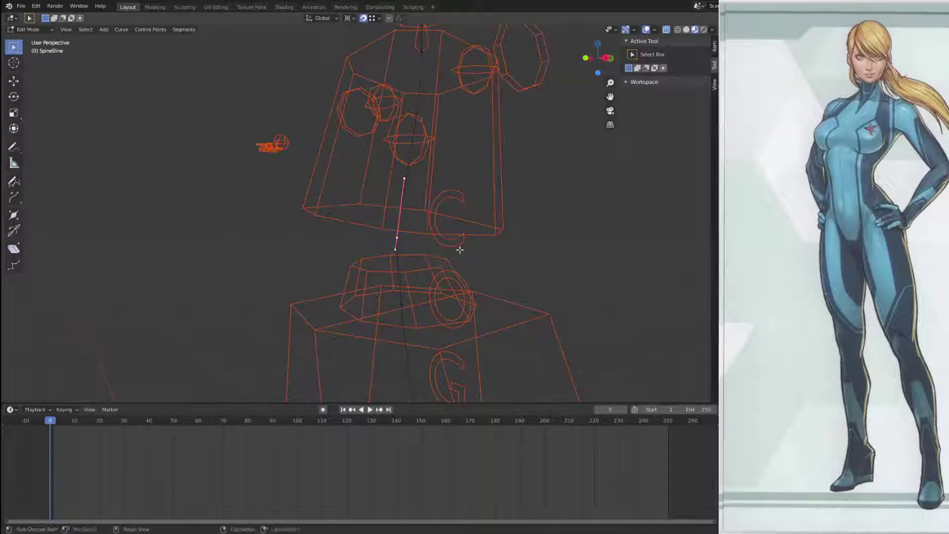
key(ctrl+h)
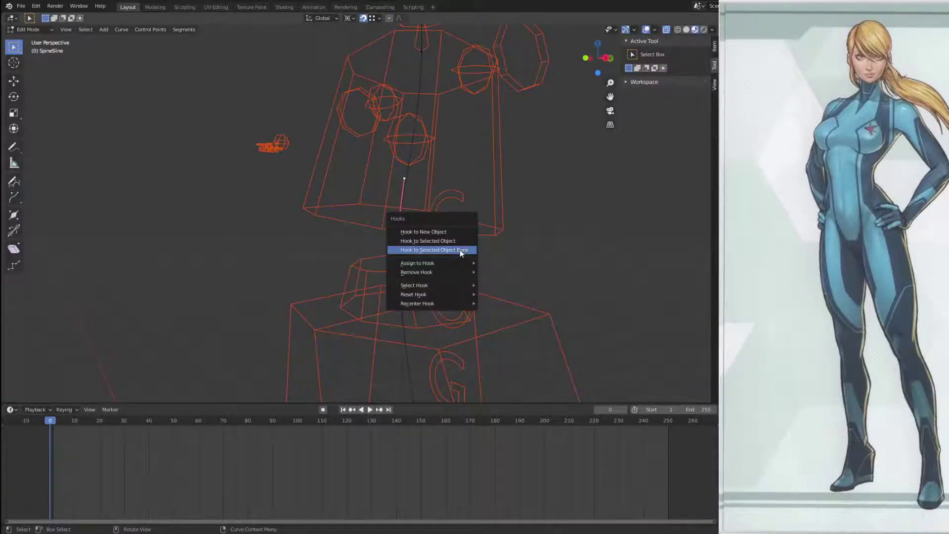
click(459, 250)
Step: Leave curve editing and select the chest control bone of SanumArm_Ctr in Pose Mode
middle_drag(466, 195, 398, 206)
key(Tab)
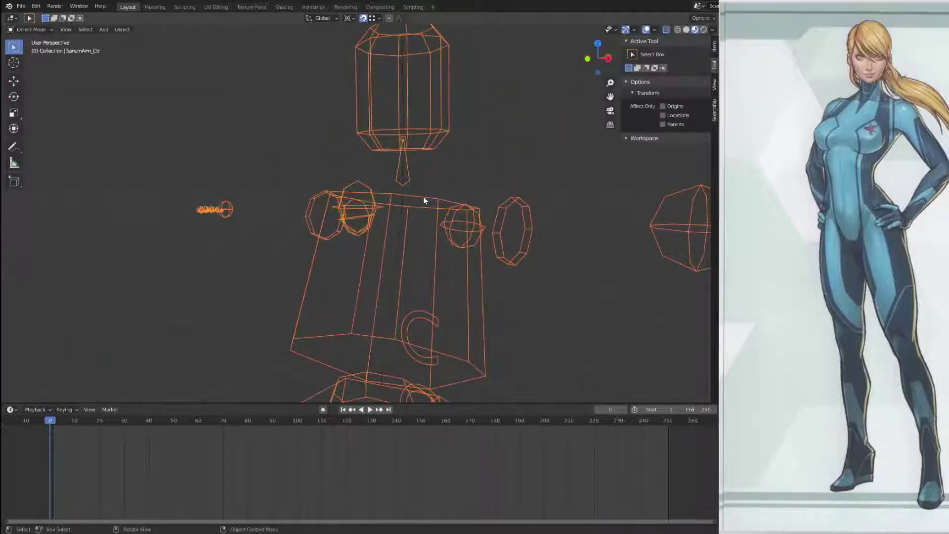
key(Tab)
key(Tab)
key(ctrl+Tab)
click(423, 197)
scroll(427, 203, up, 3)
click(440, 167)
click(501, 185)
Step: Leave Pose Mode and open SpineSline for curve editing with the neck-base control point selected
key(ctrl+Tab)
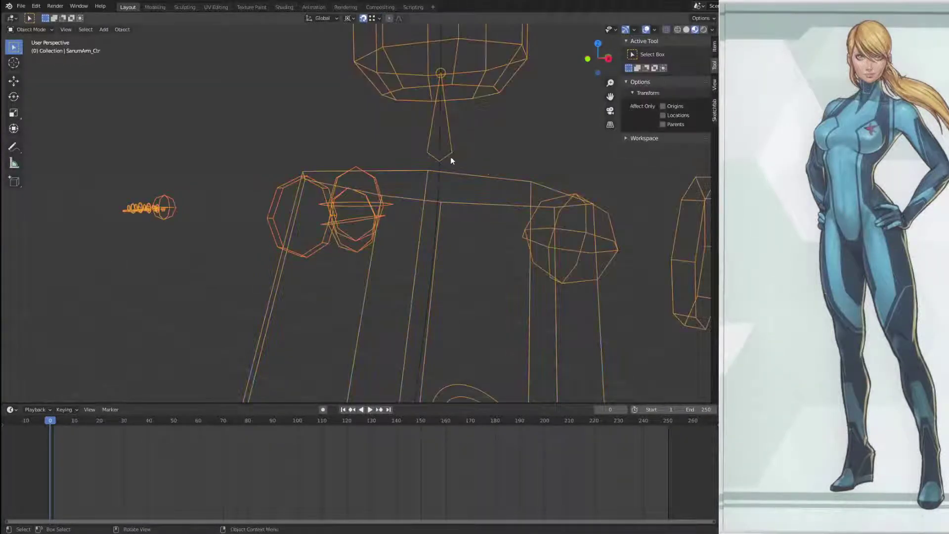
click(439, 187)
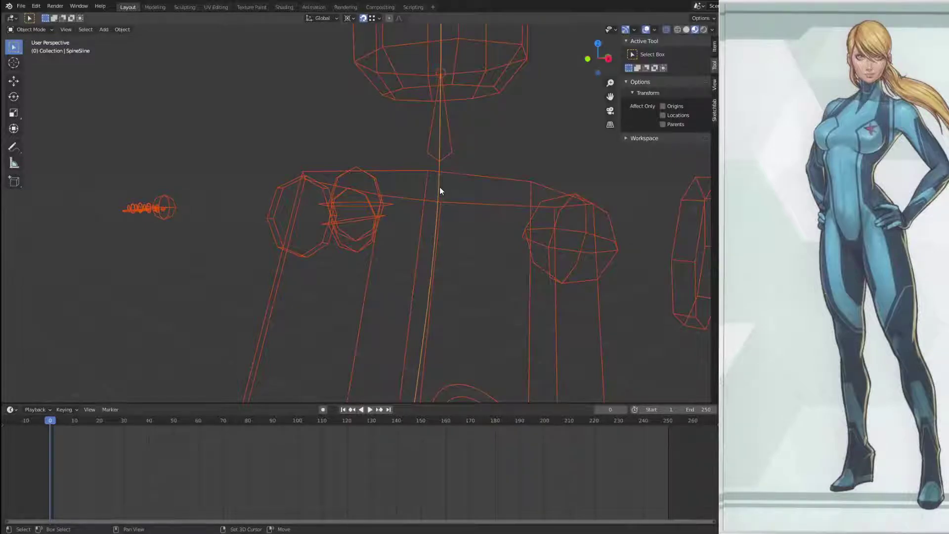
key(Tab)
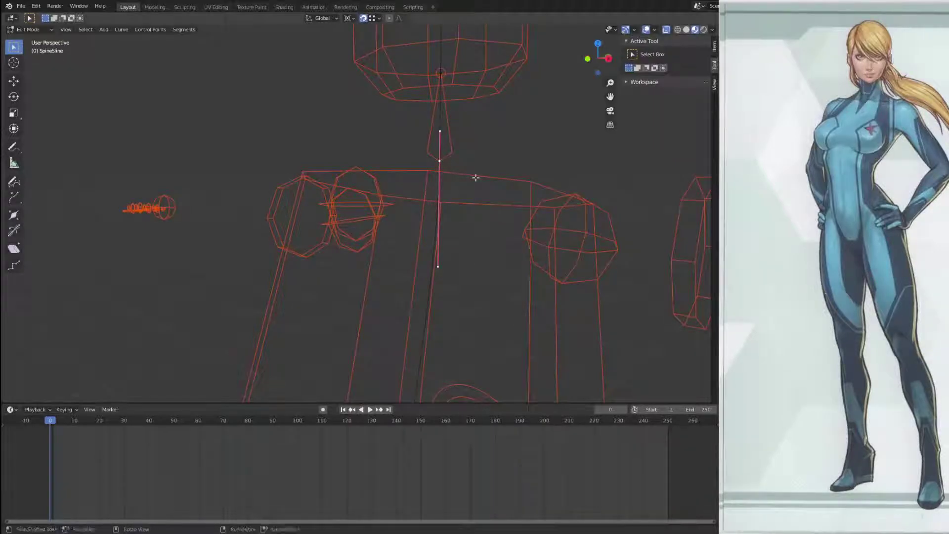
Step: Hook the selected control point of the SpineSline curve at the chest top to the selected bone
key(ctrl+h)
click(475, 177)
middle_drag(492, 129, 510, 248)
key(Tab)
Step: Select the NeckA bone of the control armature and hook the SpineSline control point at the neck to it
click(454, 263)
key(ctrl+Tab)
click(390, 244)
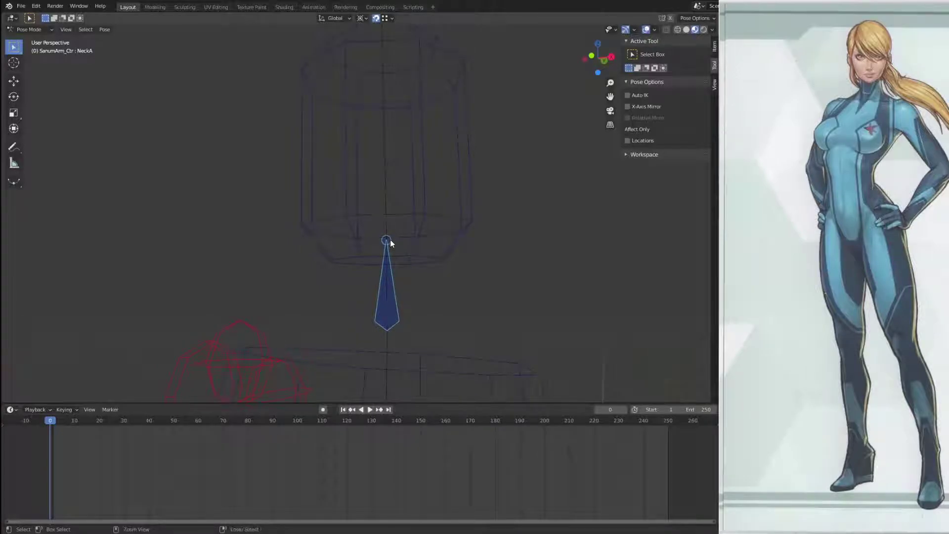
key(ctrl+Tab)
click(387, 345)
key(Tab)
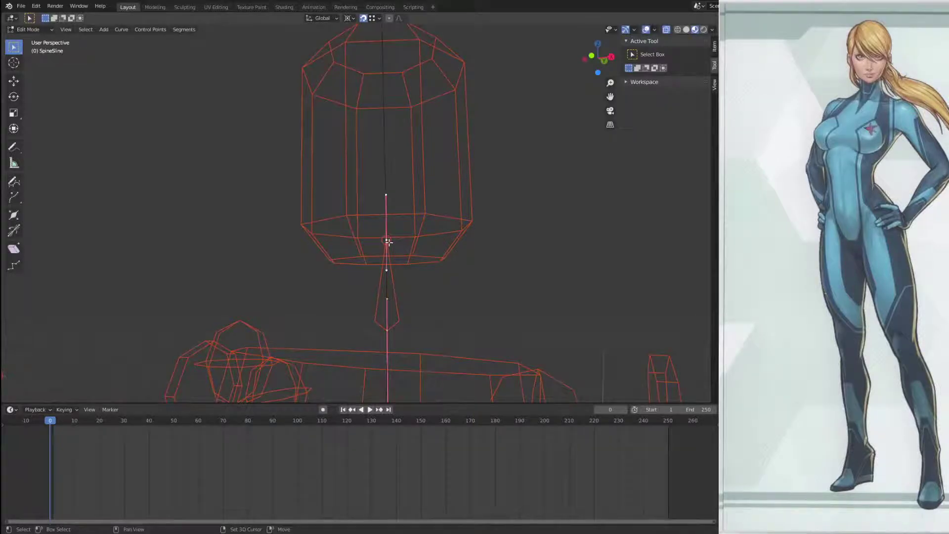
key(ctrl+h)
click(482, 283)
shift+middle_drag(474, 147, 481, 276)
key(Tab)
Step: Select the Head bone of the control armature and hook the topmost SpineSline control point to it
click(503, 191)
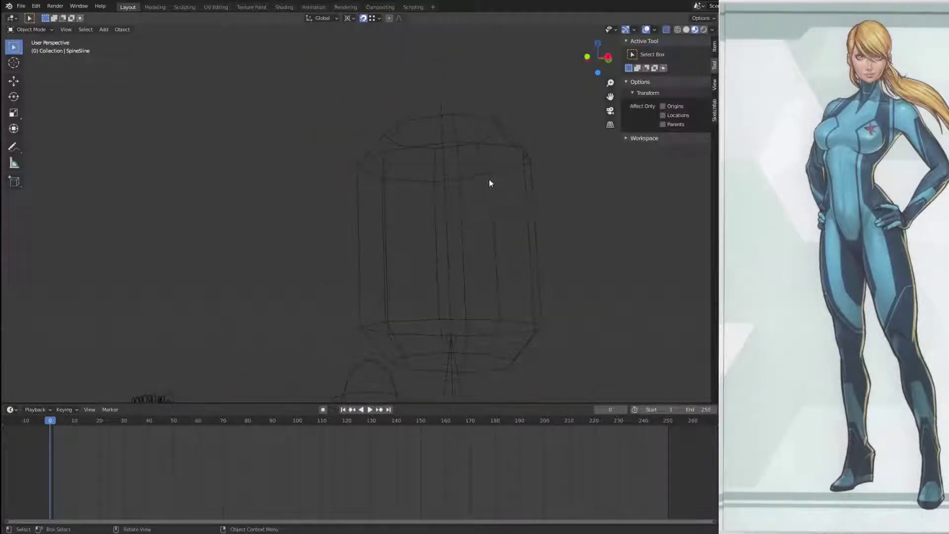
click(490, 182)
key(ctrl+Tab)
click(489, 159)
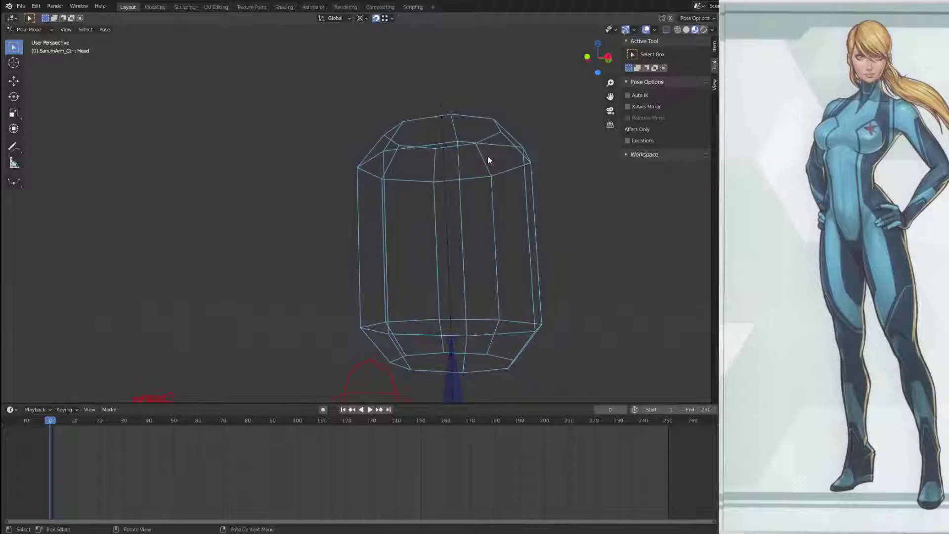
key(ctrl+Tab)
middle_drag(485, 310, 508, 301)
shift+click(409, 115)
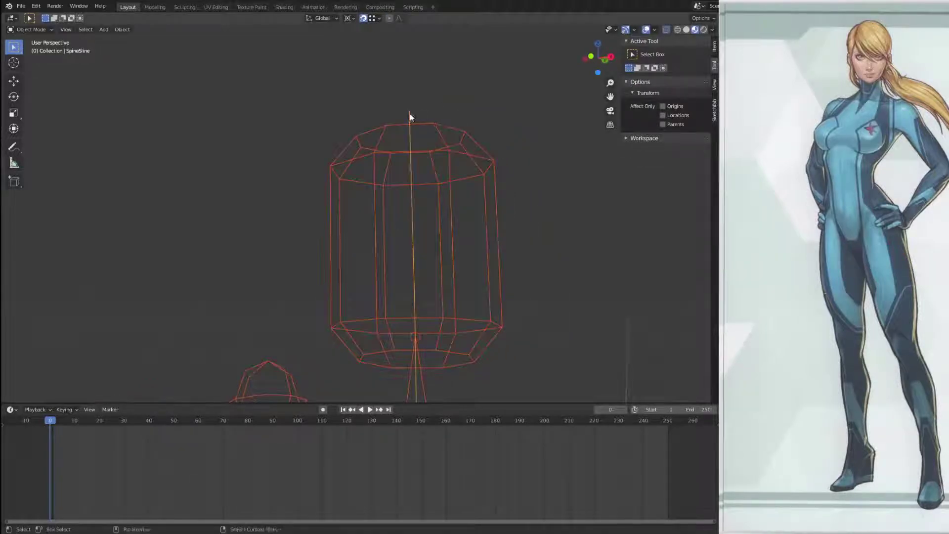
key(Tab)
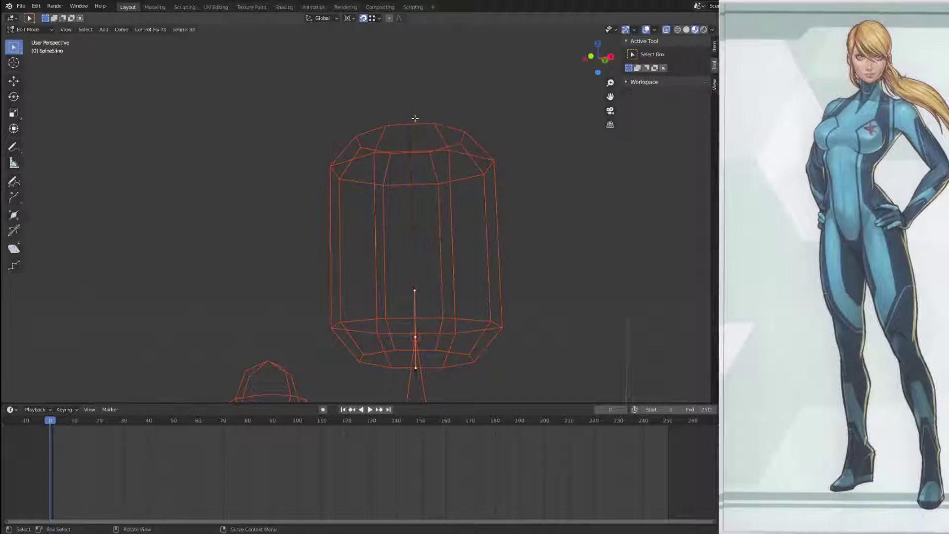
key(a)
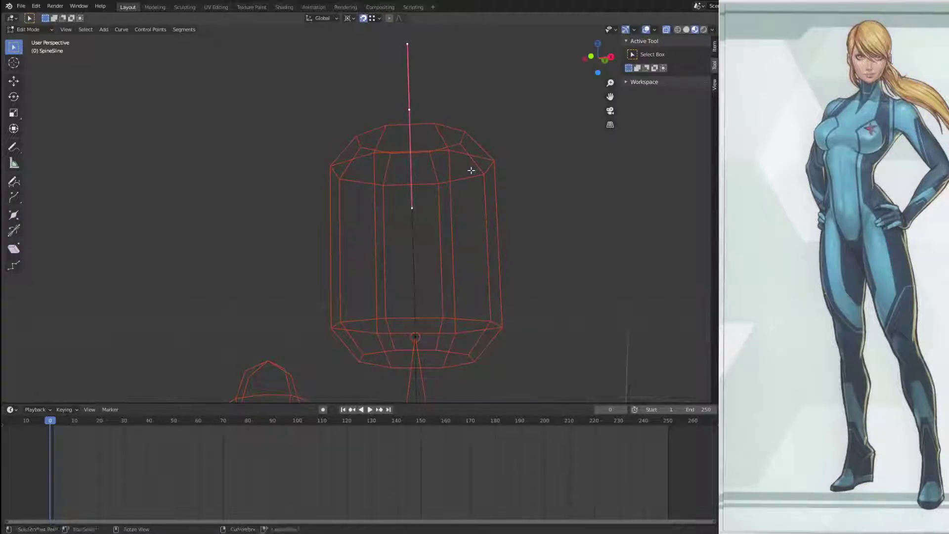
key(ctrl+h)
click(471, 173)
scroll(469, 173, down, 4)
middle_drag(475, 191, 456, 57)
key(Tab)
Step: Reveal all hidden objects so the whole character and rig are displayed
scroll(488, 256, down, 4)
key(alt+h)
click(492, 250)
scroll(494, 260, down, 4)
scroll(506, 312, up, 4)
scroll(456, 215, down, 4)
middle_drag(456, 215, 484, 221)
Step: Try moving the SamusMasterControl object to test whether the character follows it
click(437, 333)
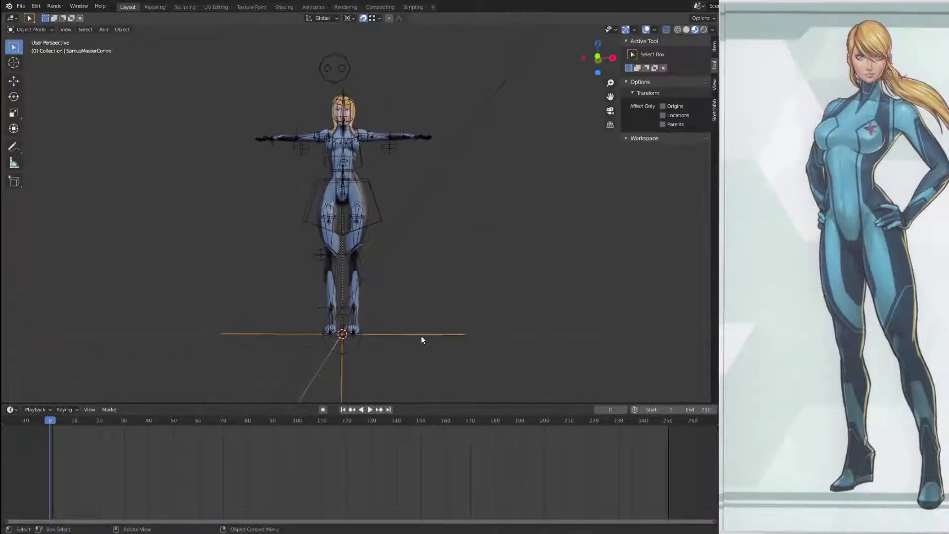
key(g)
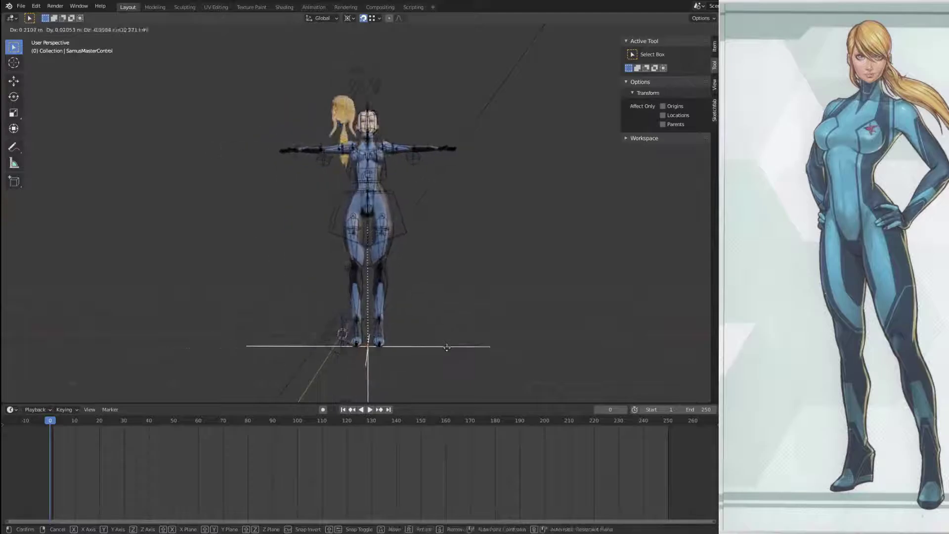
key(Escape)
key(g)
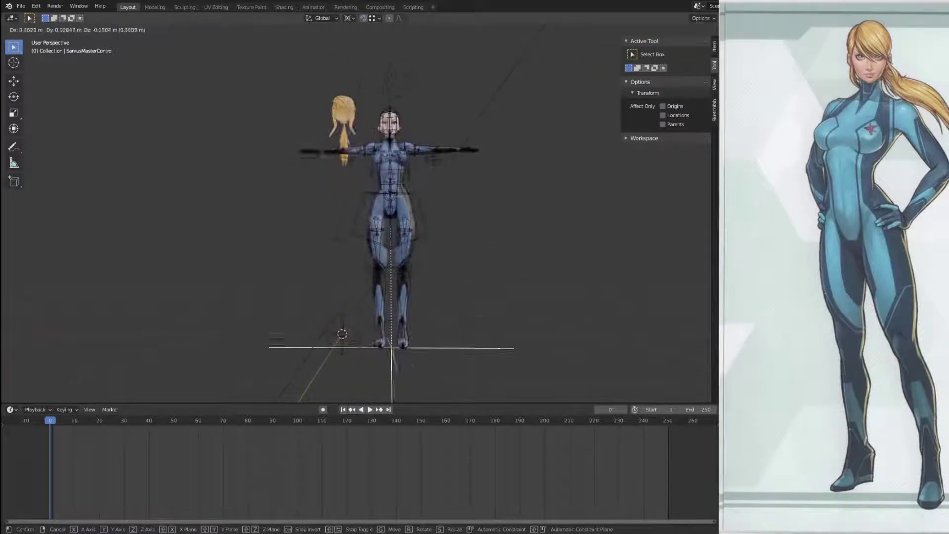
key(Escape)
middle_drag(476, 261, 500, 253)
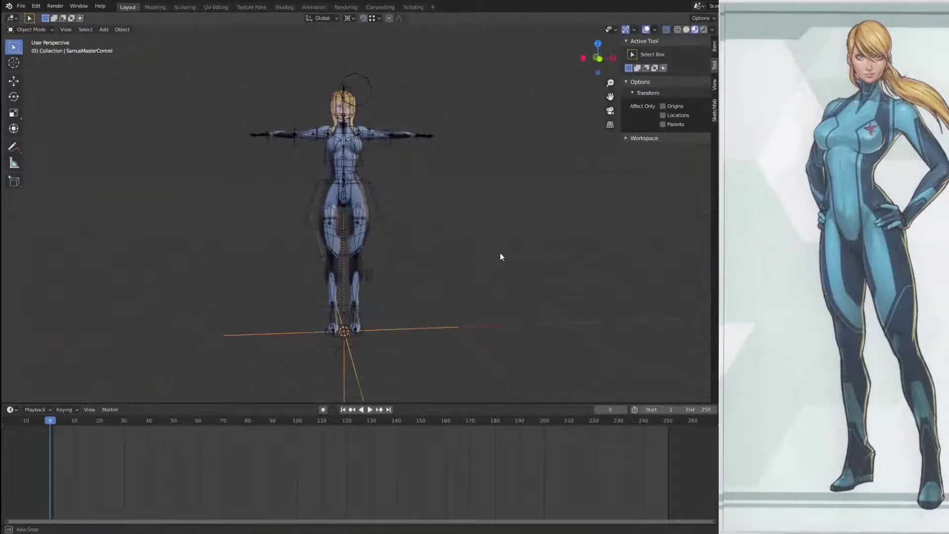
Step: Select the SanumArm_Ctr armature and switch it to Pose Mode
scroll(500, 253, up, 3)
click(401, 223)
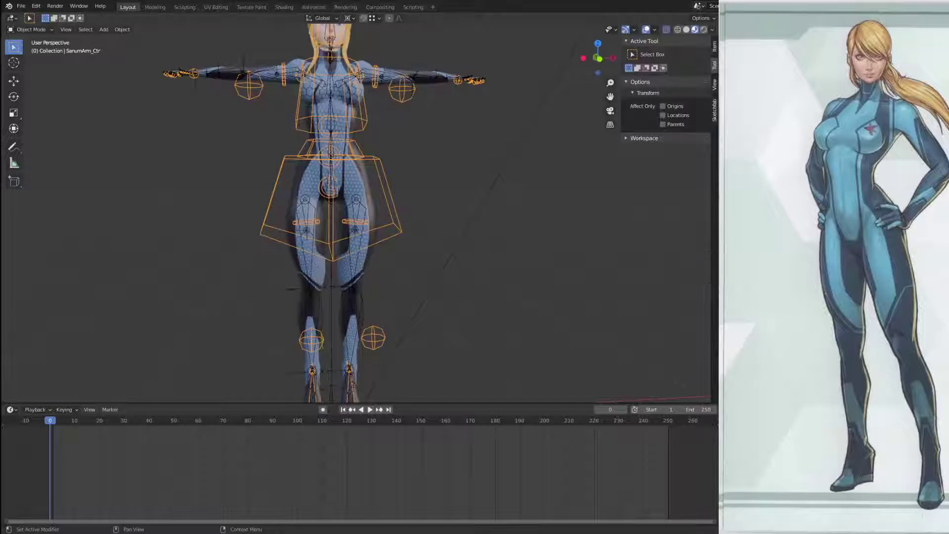
click(355, 230)
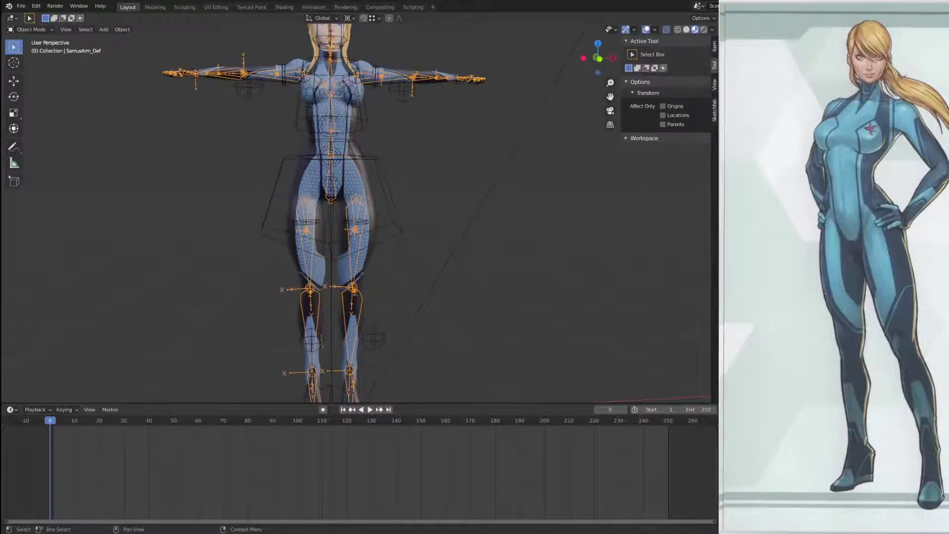
click(397, 226)
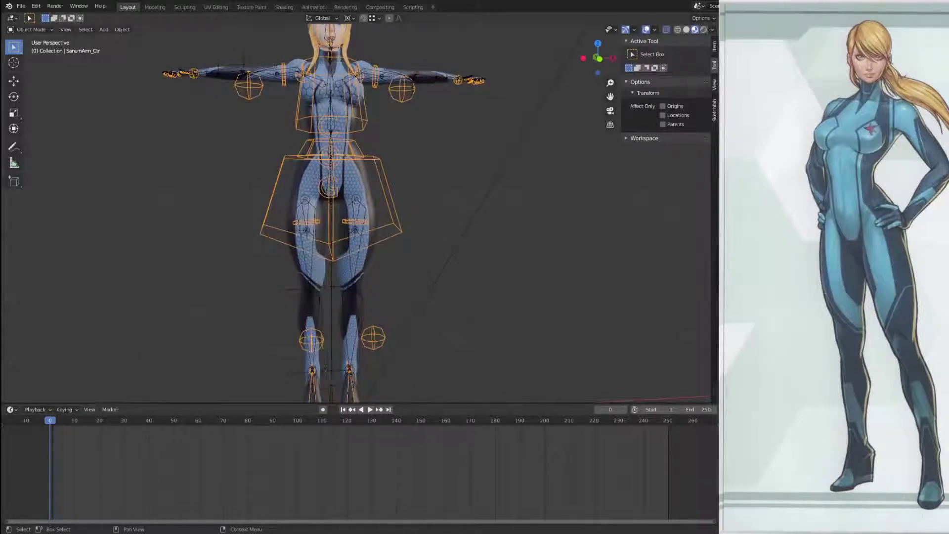
click(356, 229)
middle_drag(525, 176, 486, 185)
click(395, 224)
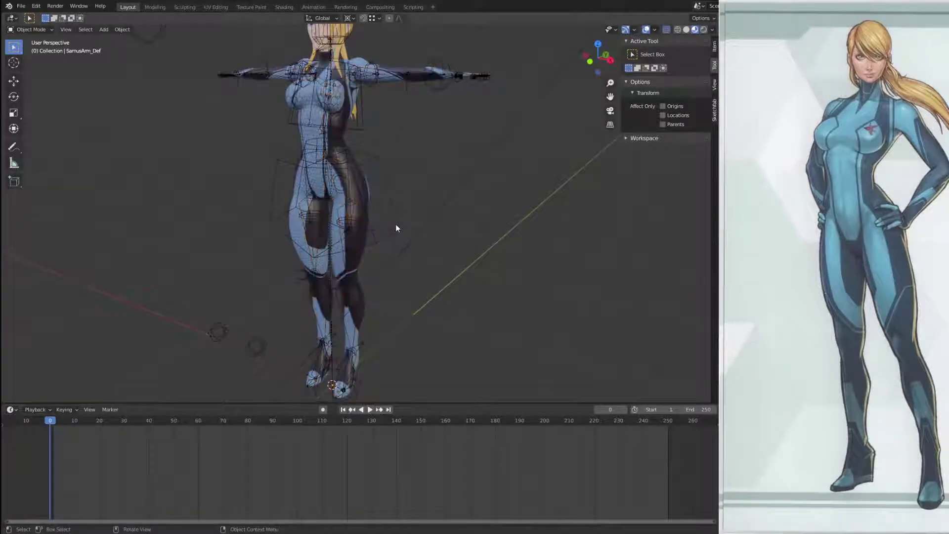
key(ctrl+Tab)
Step: Set the transform pivot point to Active Element and test-rotate the Hips control
key(r)
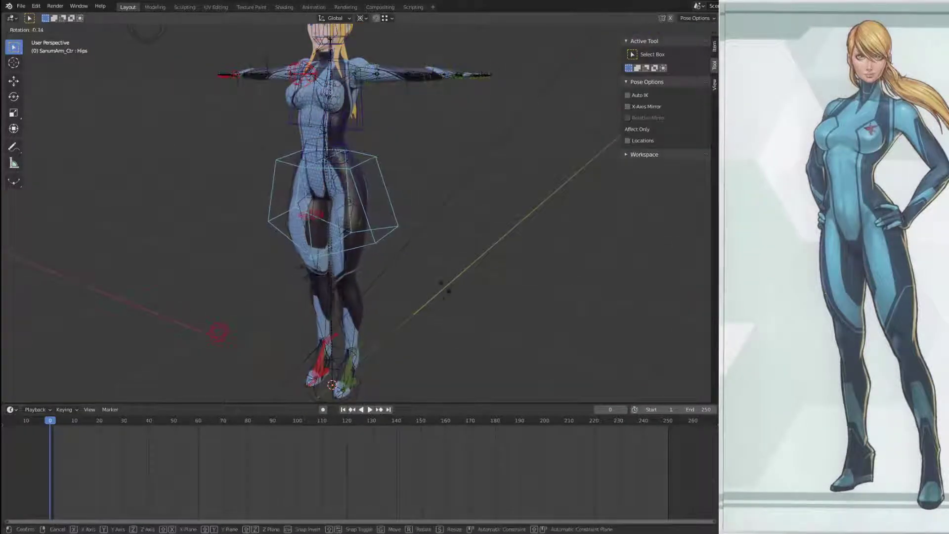
right_click(402, 131)
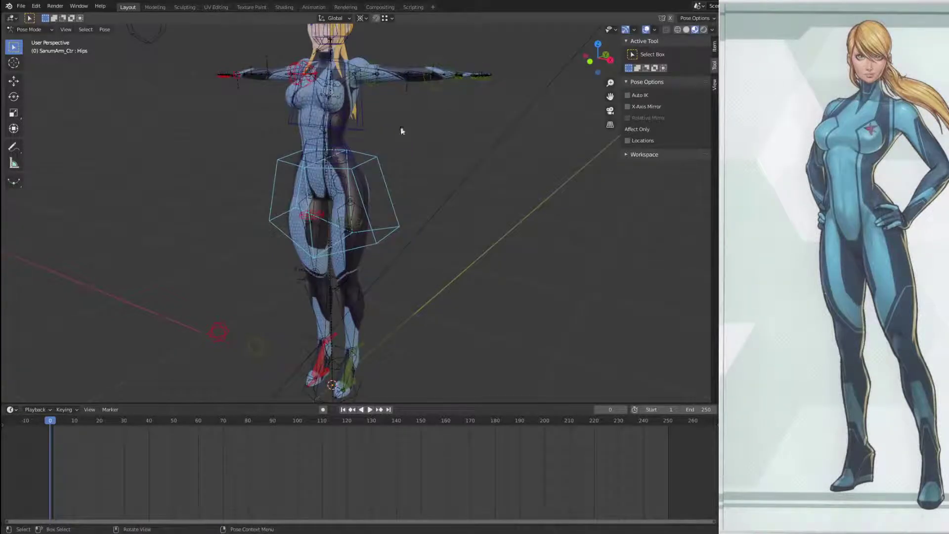
click(365, 19)
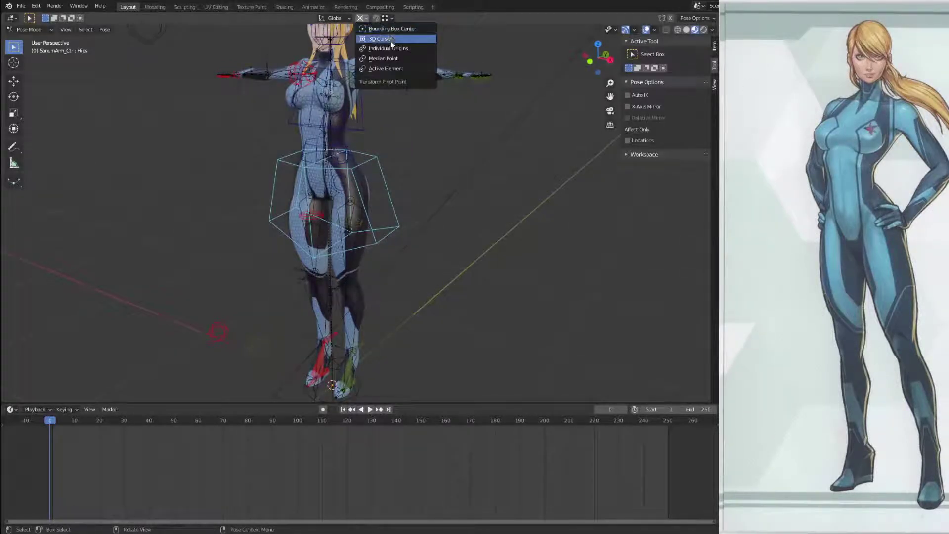
click(391, 68)
key(r)
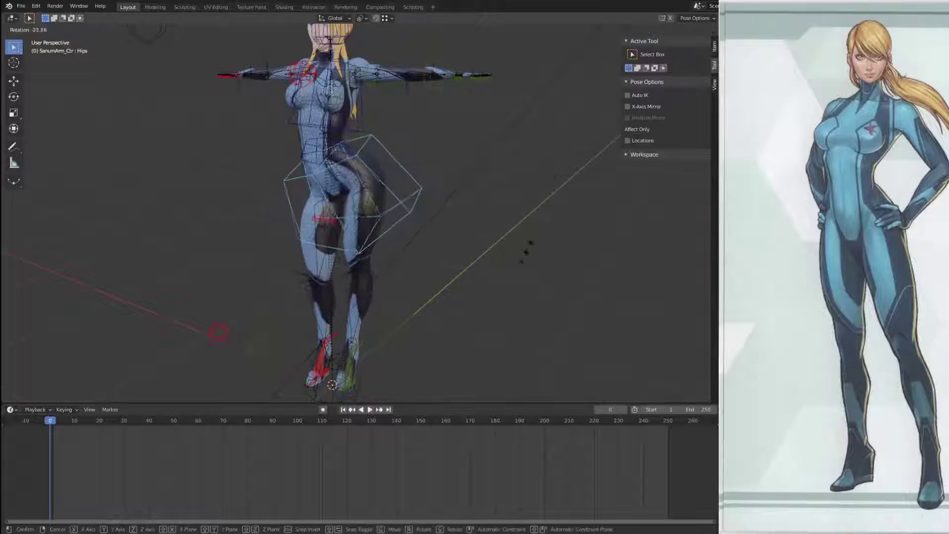
right_click(472, 271)
Step: Try rotating the Abdomen control freely and around its local Y axis
middle_drag(465, 277, 434, 341)
scroll(480, 283, up, 4)
click(384, 199)
key(r)
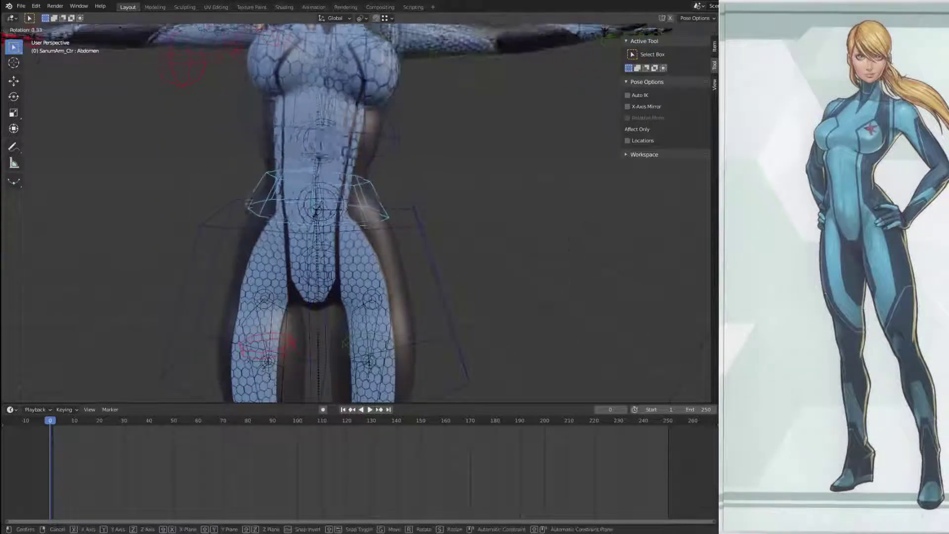
right_click(562, 292)
middle_drag(562, 291, 521, 283)
key(r)
key(z)
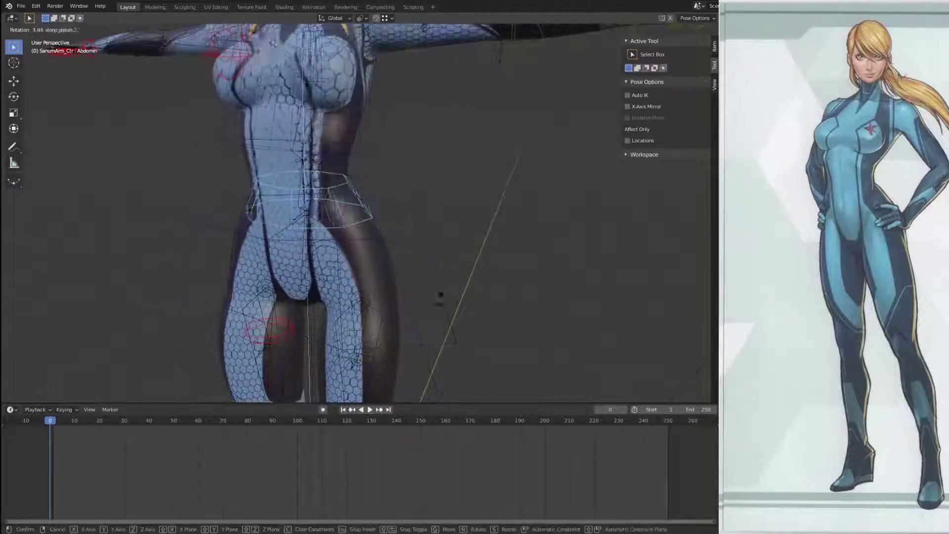
key(y)
key(y)
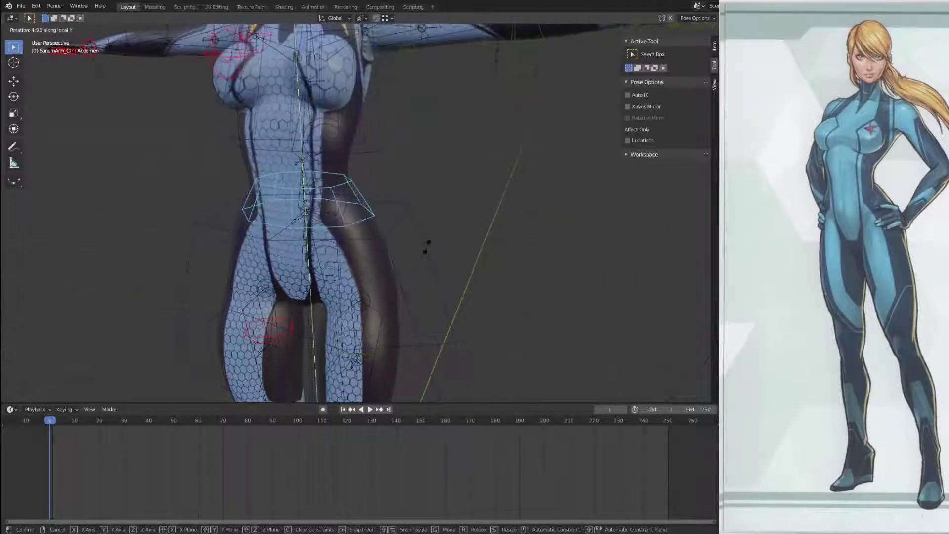
key(Escape)
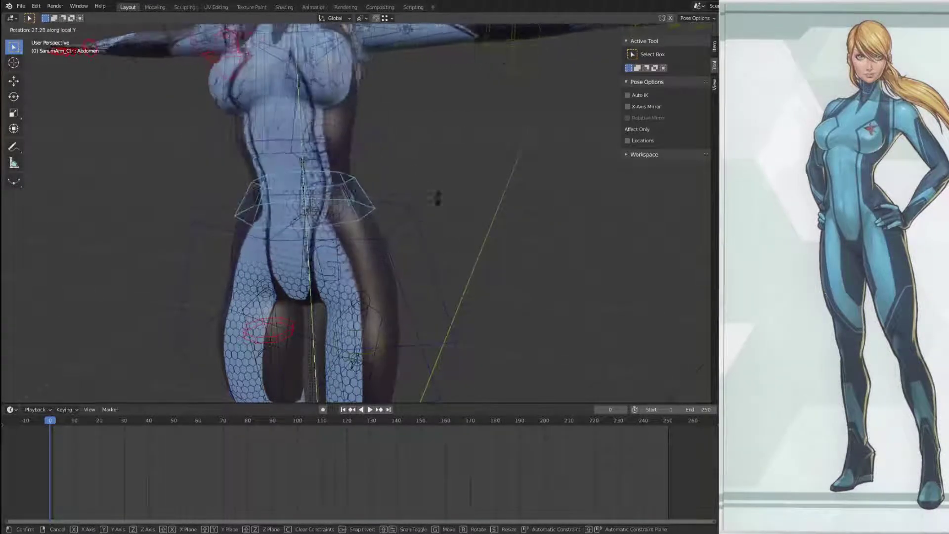
Step: Try moving the CoG control to test how the body follows
shift+middle_drag(306, 184, 335, 264)
middle_drag(334, 264, 331, 236)
scroll(366, 260, up, 2)
click(343, 229)
click(344, 231)
key(g)
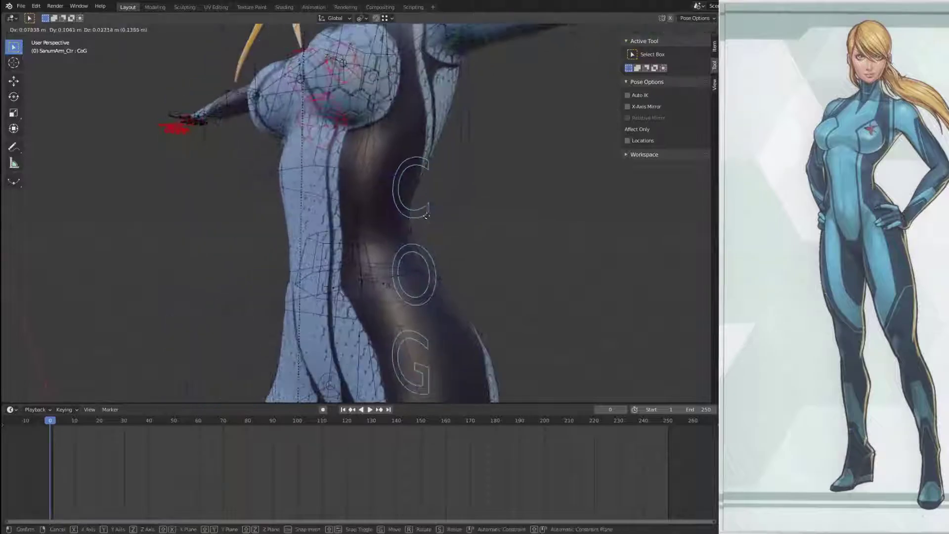
right_click(399, 254)
Step: Try rotating the Rota_ThighA_L control around the global and local Y axes
scroll(400, 254, down, 4)
shift+middle_drag(400, 253, 402, 64)
middle_drag(428, 173, 449, 196)
click(364, 142)
middle_drag(394, 213, 406, 218)
key(r)
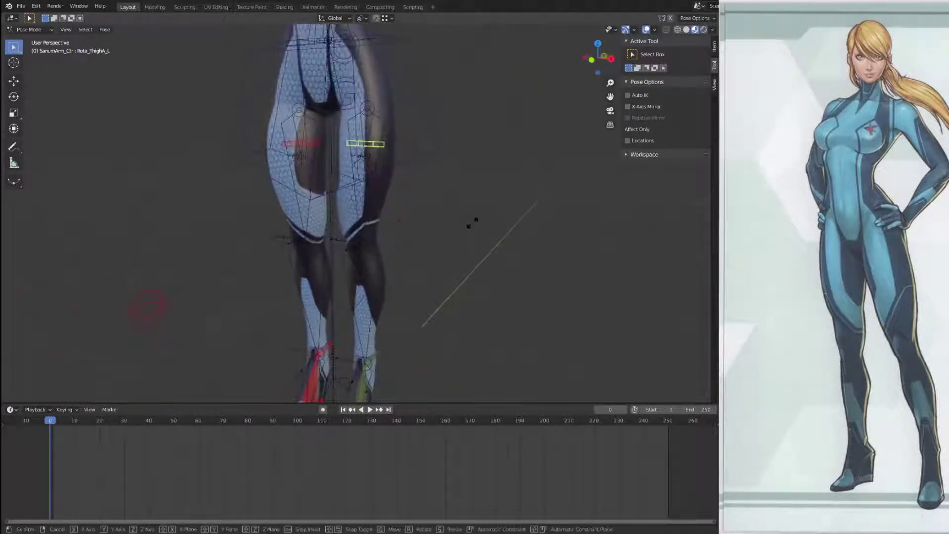
key(y)
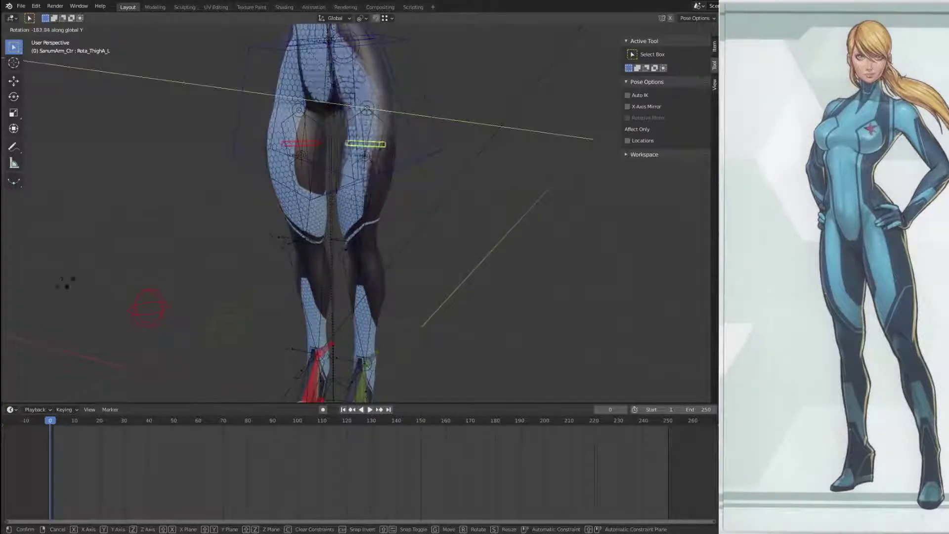
key(y)
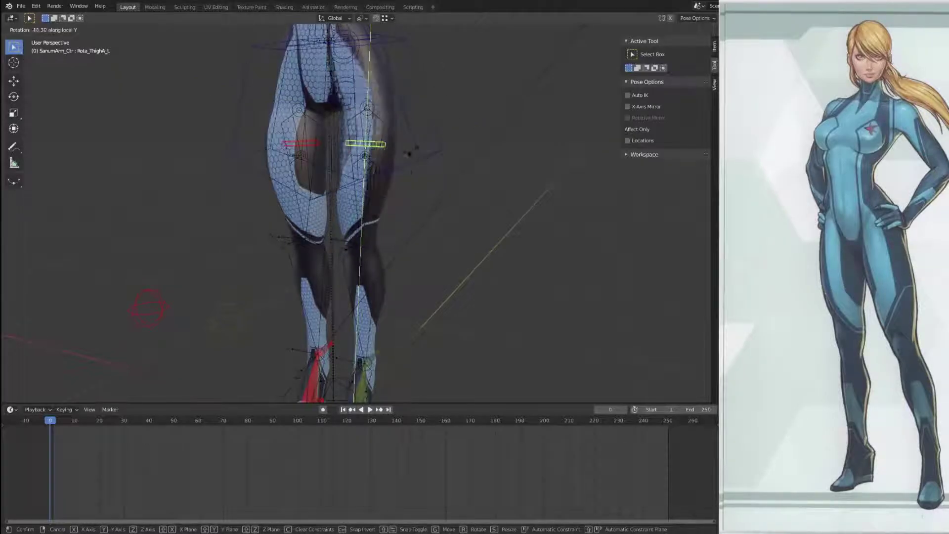
right_click(395, 187)
Step: Try moving the Foot_L control and rotating it around the X axis to test the leg
shift+middle_drag(405, 314, 376, 313)
scroll(376, 314, up, 2)
middle_drag(363, 358, 381, 297)
scroll(385, 356, up, 3)
scroll(386, 357, down, 2)
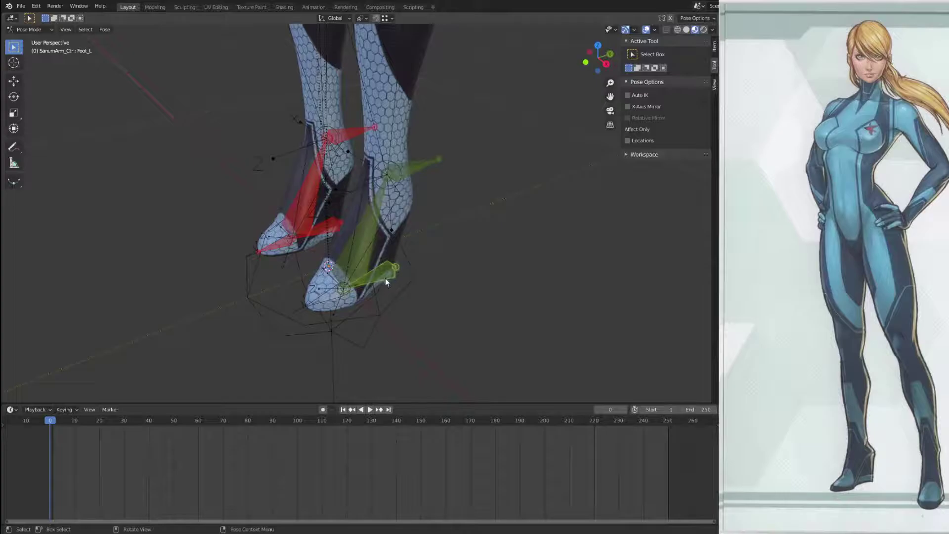
key(g)
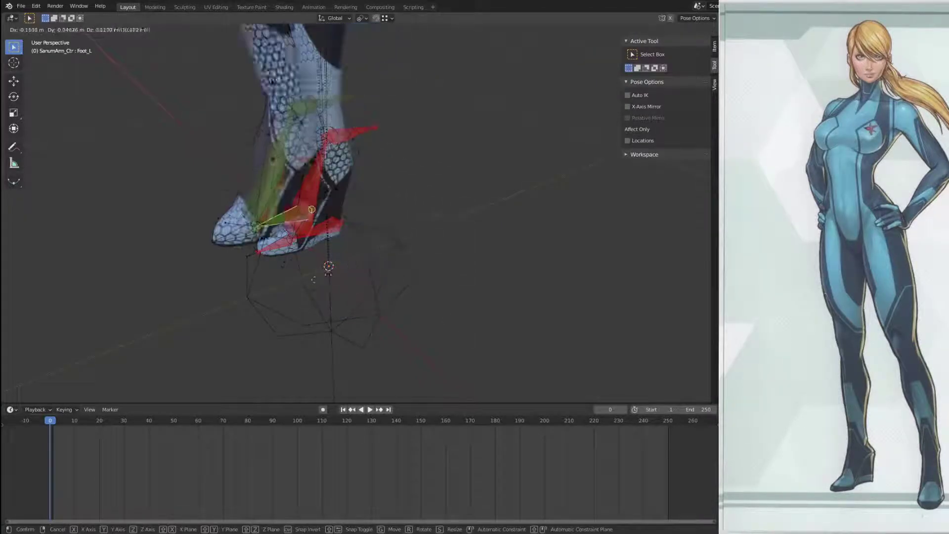
click(459, 316)
key(r)
key(x)
right_click(353, 340)
middle_drag(353, 339, 408, 317)
key(Tab)
key(Tab)
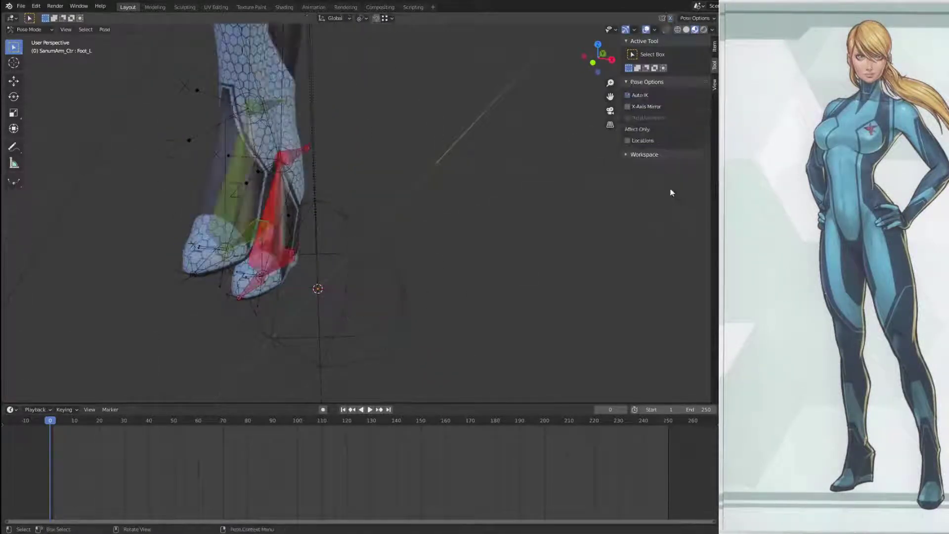
middle_drag(387, 303, 381, 265)
right_click(485, 195)
click(485, 193)
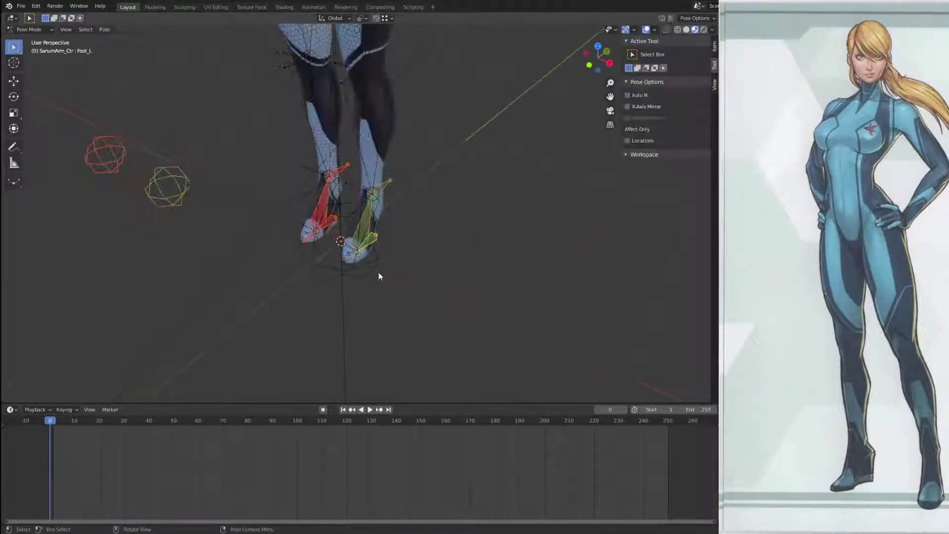
Step: Return to Object Mode and hide the Sphere.001 object around the feet
key(ctrl+Tab)
click(377, 278)
middle_drag(682, 180, 487, 218)
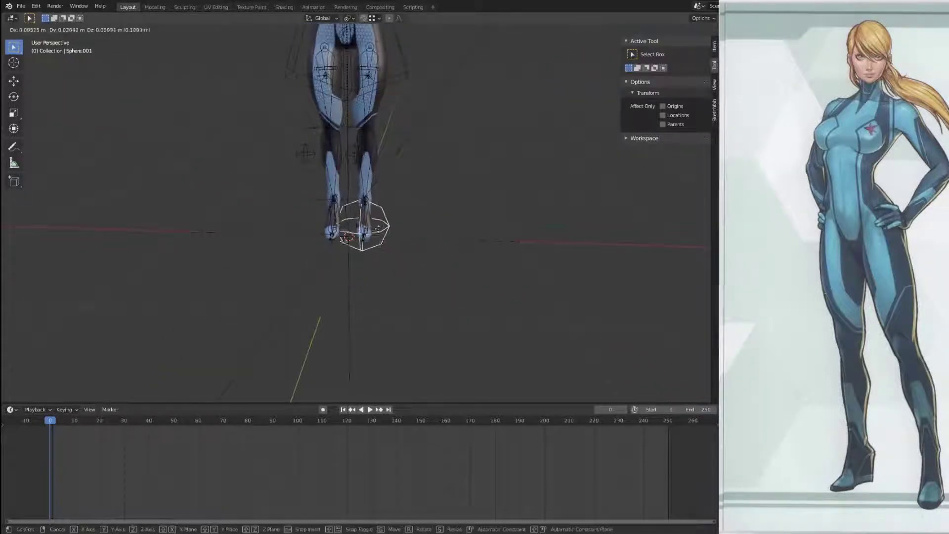
key(h)
scroll(458, 174, down, 4)
shift+middle_drag(458, 173, 460, 207)
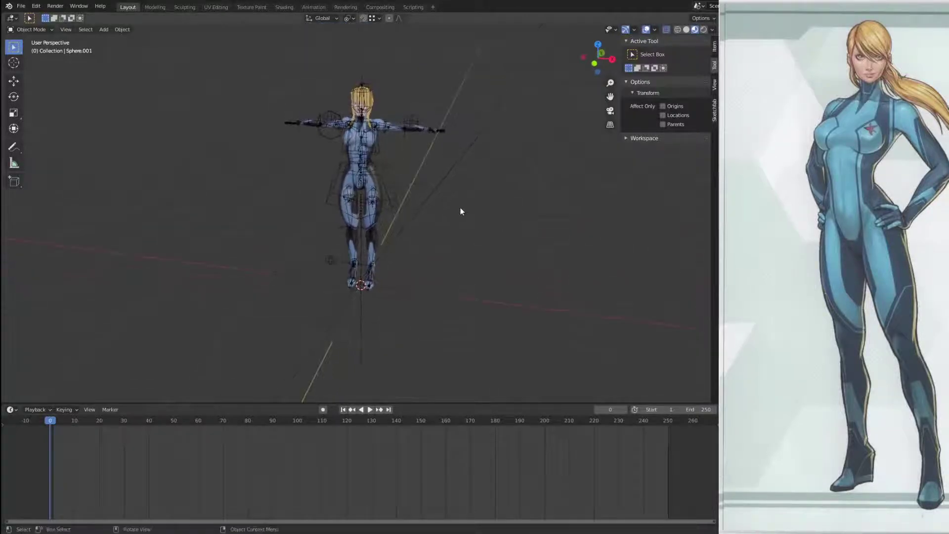
scroll(461, 211, up, 3)
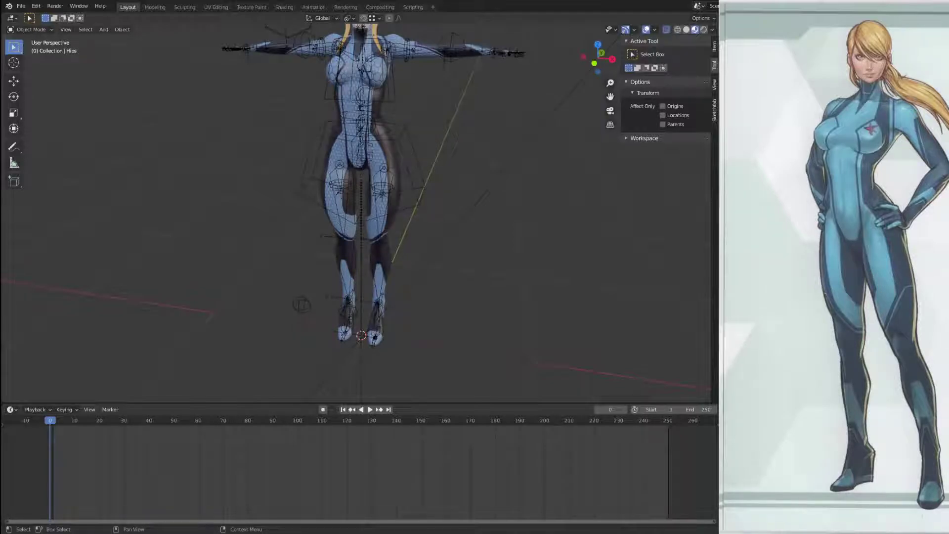
scroll(363, 266, down, 6)
middle_drag(363, 266, 390, 254)
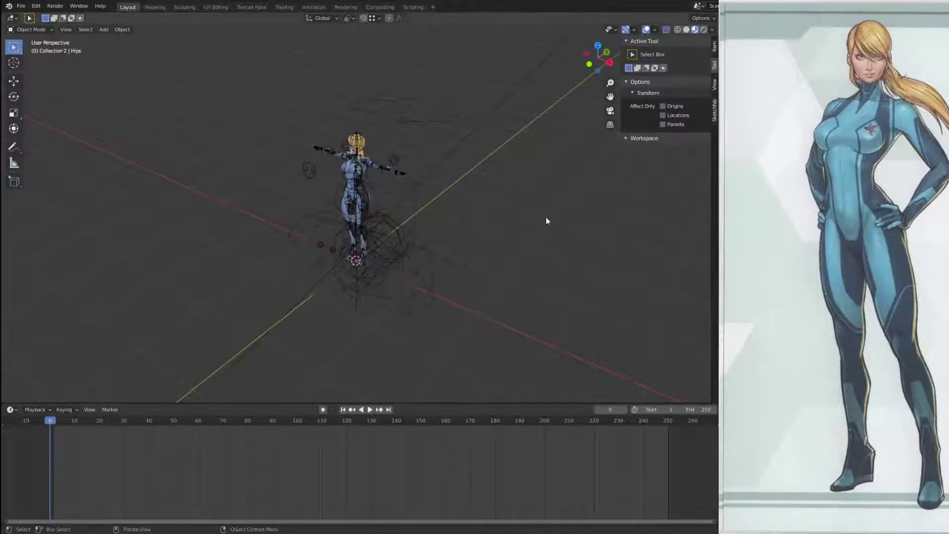
Step: Scale down the whole mesh of the Hips control shape to about 0.8 in Edit Mode
click(463, 237)
middle_drag(463, 237, 491, 247)
scroll(490, 247, up, 3)
key(s)
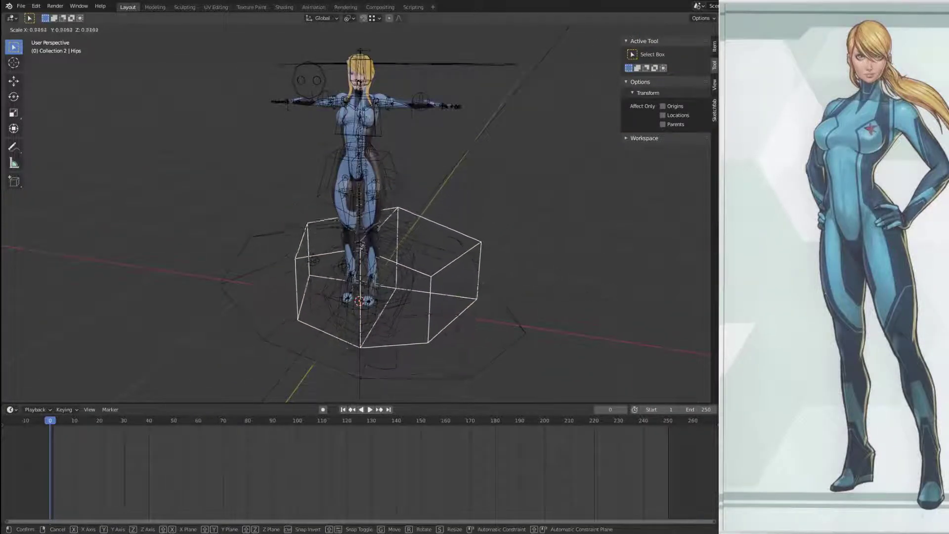
right_click(603, 299)
key(Tab)
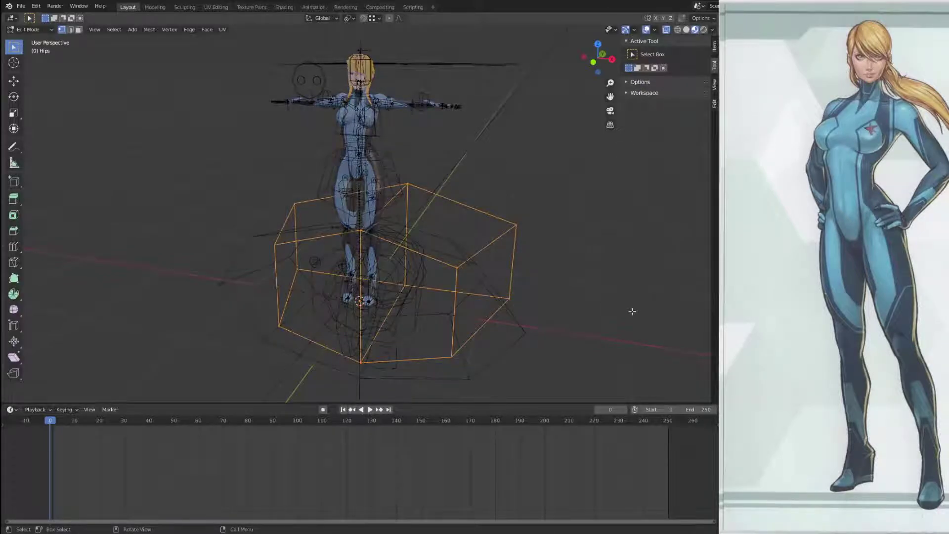
key(a)
key(s)
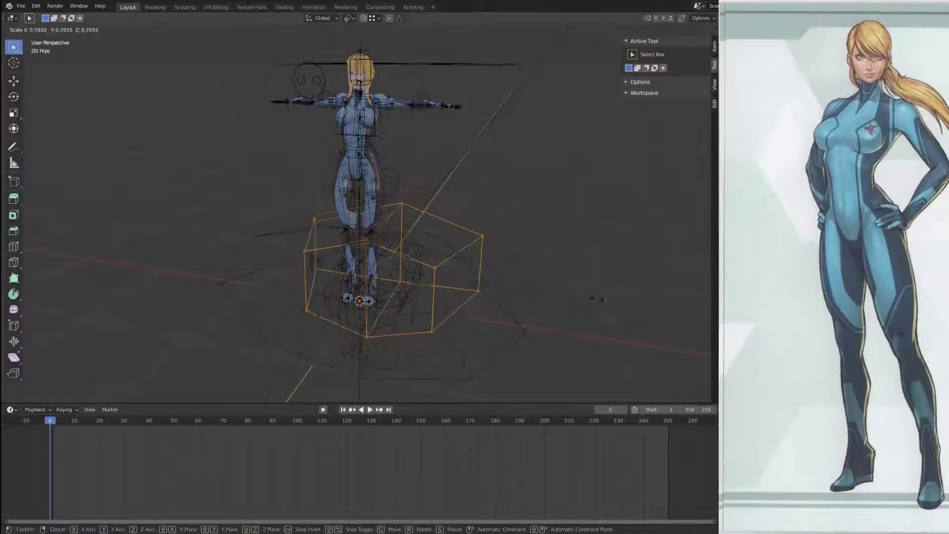
click(607, 303)
middle_drag(604, 300, 436, 184)
key(Tab)
Step: Enlarge the COG lettering control shape in Edit Mode, and undo the face fill on it
middle_drag(390, 113, 479, 190)
click(454, 161)
scroll(485, 175, down, 4)
key(Tab)
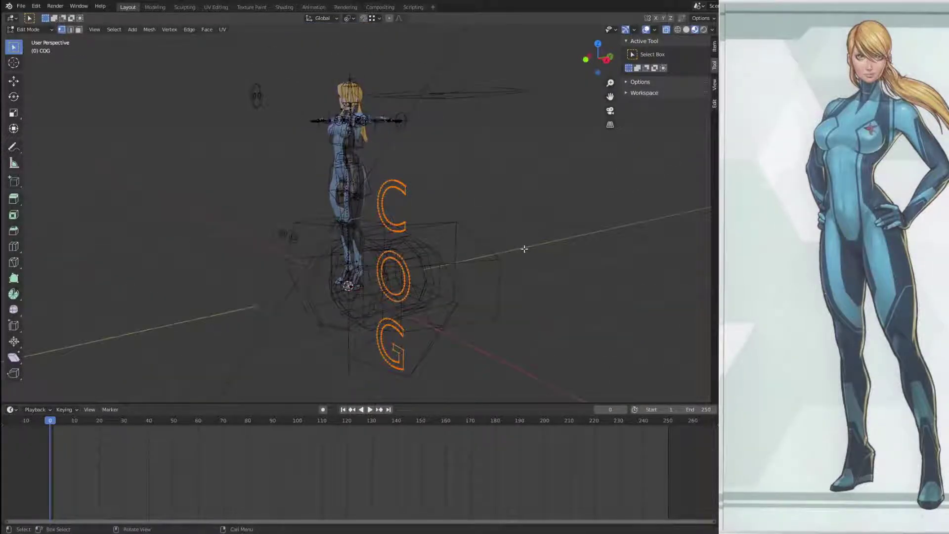
key(s)
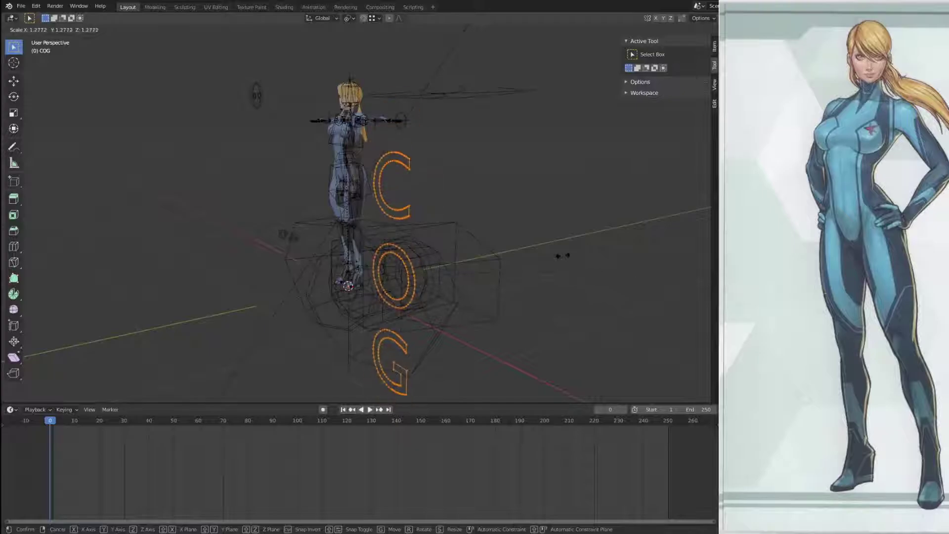
click(564, 271)
key(f)
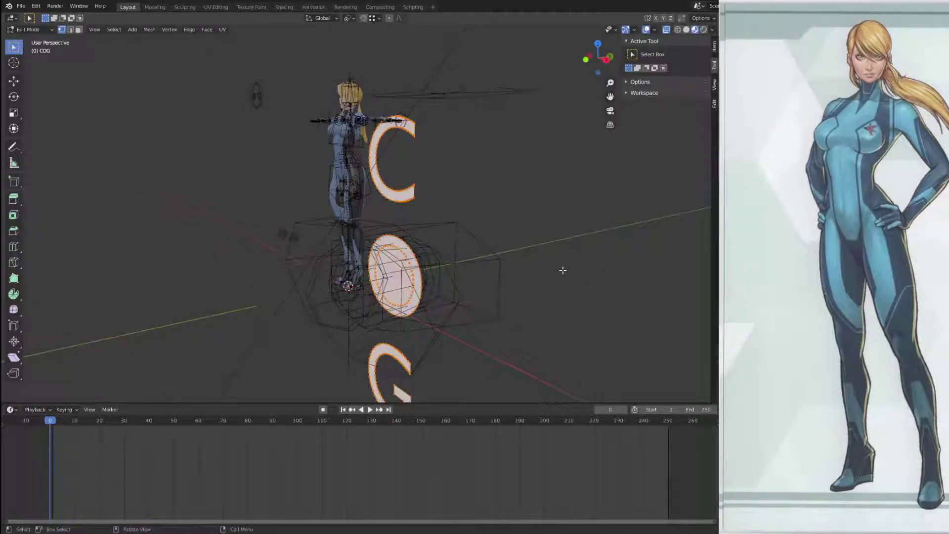
key(ctrl+z)
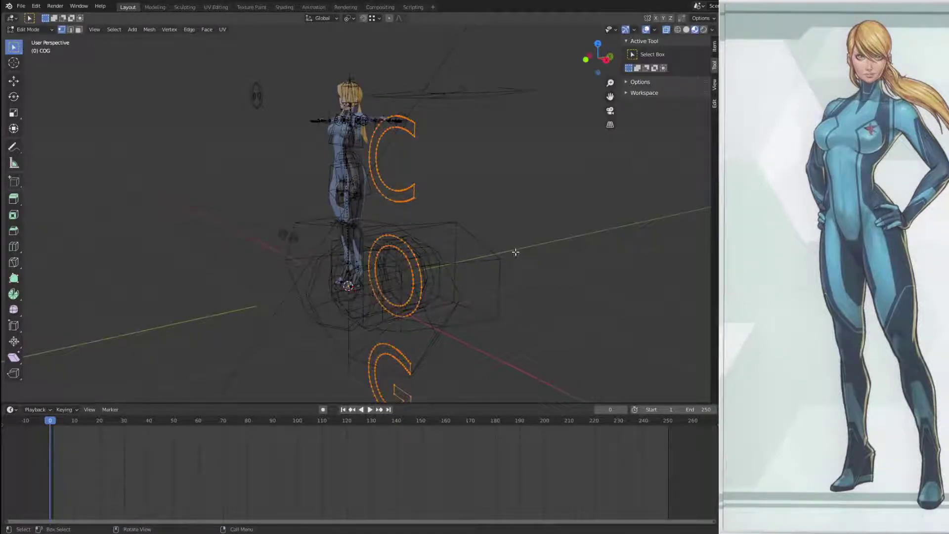
Step: Move the COG control shape's mesh about 0.48 m along the global Y axis and leave Edit Mode
key(g)
key(y)
click(514, 200)
middle_drag(514, 201, 497, 265)
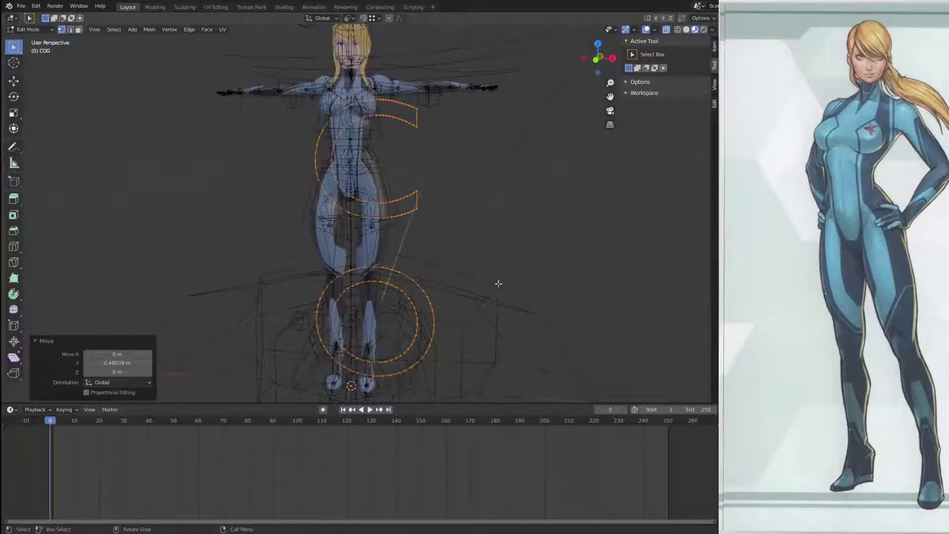
key(Tab)
Step: Move the Hips control shape's mesh about -0.46 m along the global Y axis in Edit Mode
click(498, 284)
key(Tab)
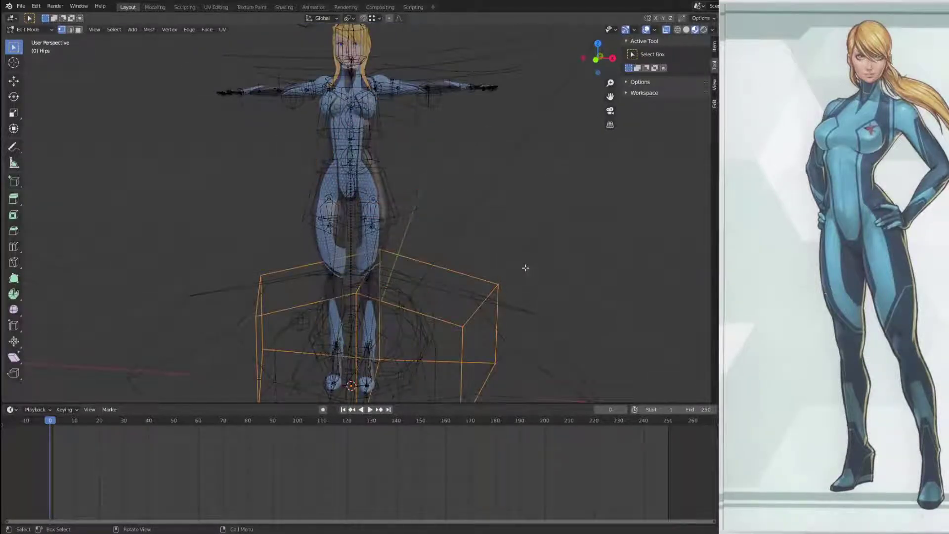
mouse_move(531, 271)
middle_down()
mouse_move(494, 250)
mouse_move(526, 262)
middle_up()
key(g)
key(y)
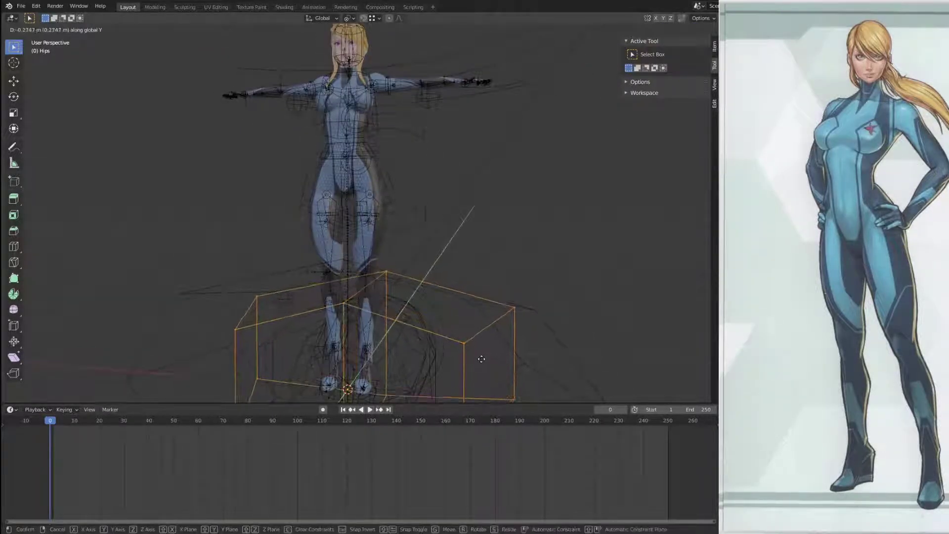
click(472, 366)
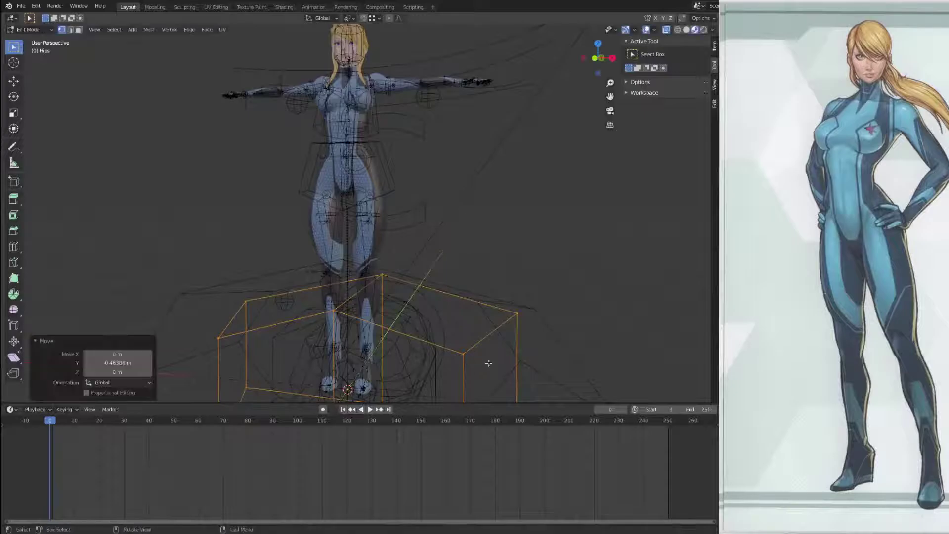
Step: Scale the Hips shape's mesh to about 0.8 along Y, narrow it along X, and return to Object Mode
key(s)
key(y)
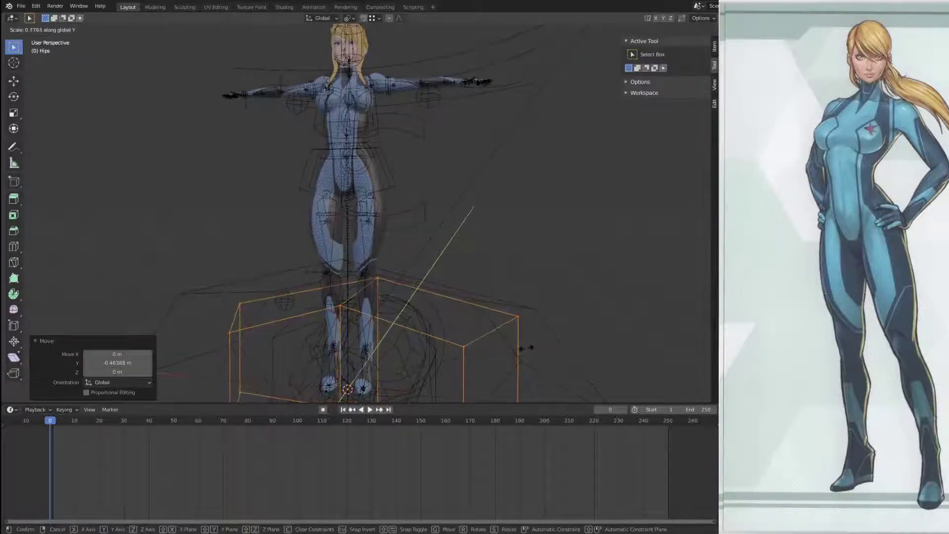
click(540, 349)
key(s)
key(x)
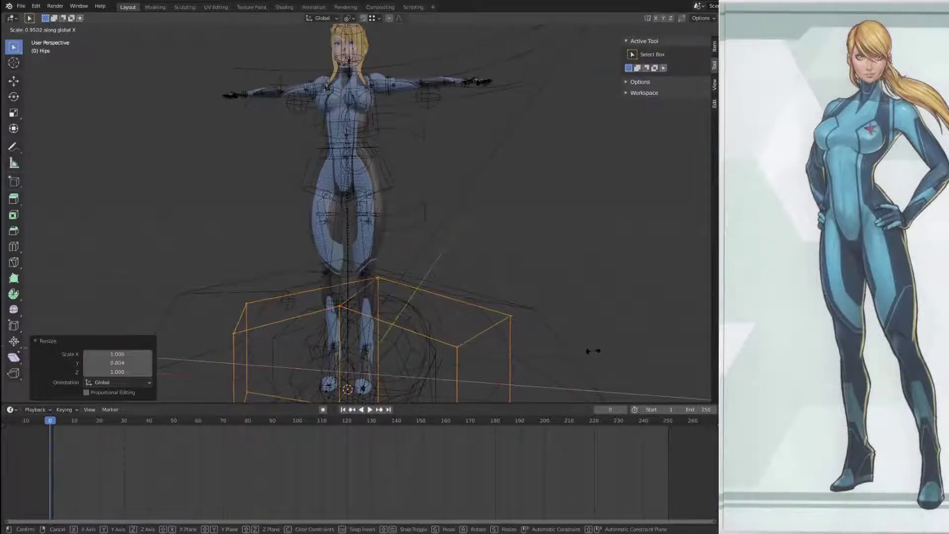
click(544, 339)
scroll(481, 262, up, 1)
middle_drag(480, 261, 501, 275)
key(Tab)
Step: Scale the mesh of the Waist control shape to about 0.8 in Edit Mode
scroll(523, 309, down, 3)
click(497, 341)
middle_drag(498, 341, 530, 324)
key(Tab)
scroll(535, 321, up, 1)
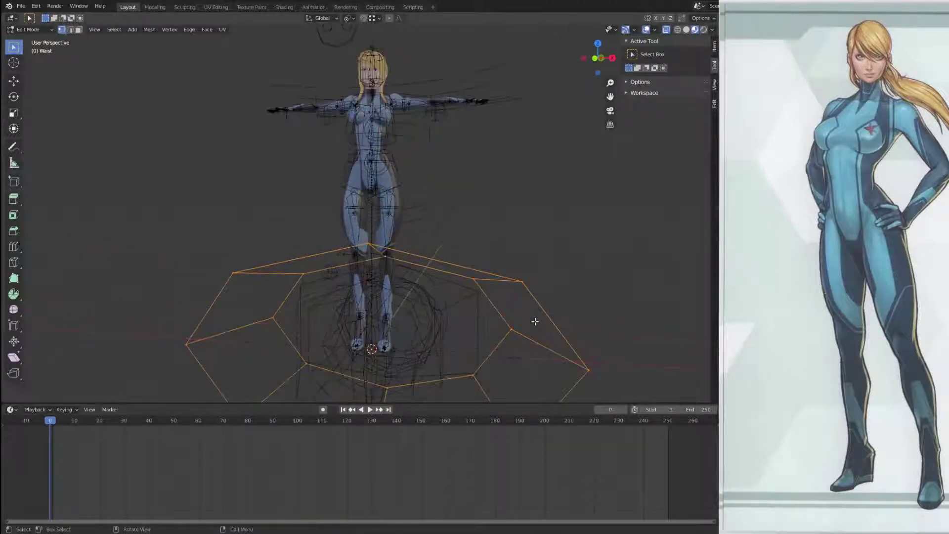
scroll(535, 321, up, 3)
key(s)
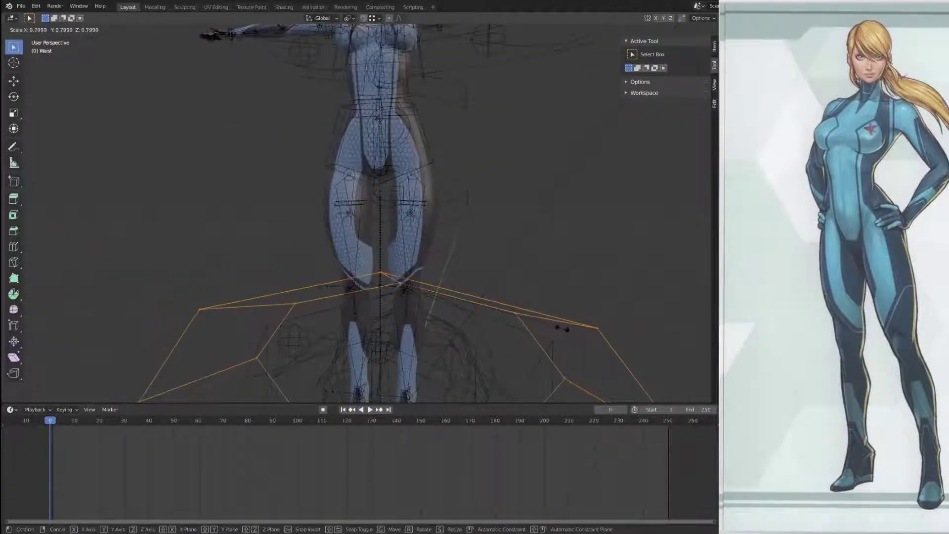
click(561, 327)
Step: Move the Waist shape's mesh about 0.15 m along the global Y axis and return to Object Mode
key(g)
key(y)
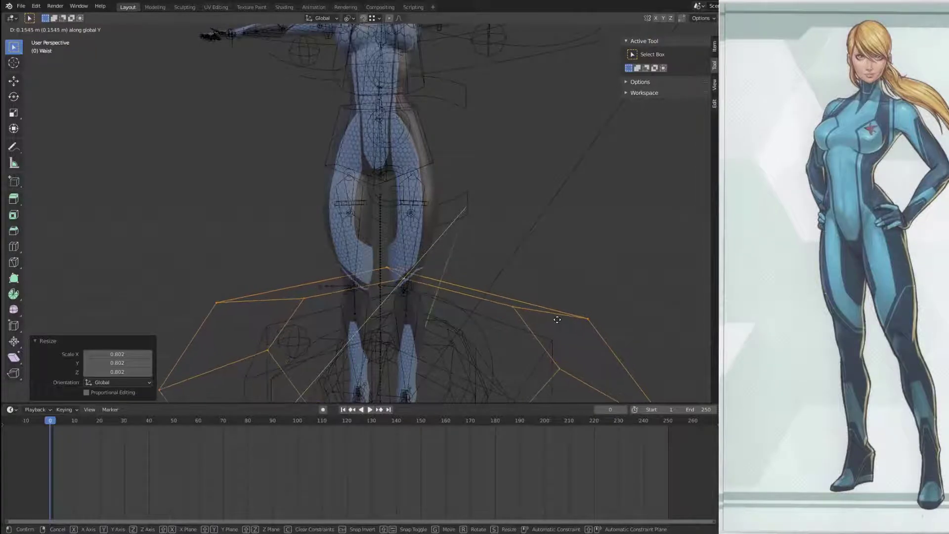
click(557, 320)
middle_drag(558, 319, 483, 233)
key(Tab)
scroll(446, 225, down, 3)
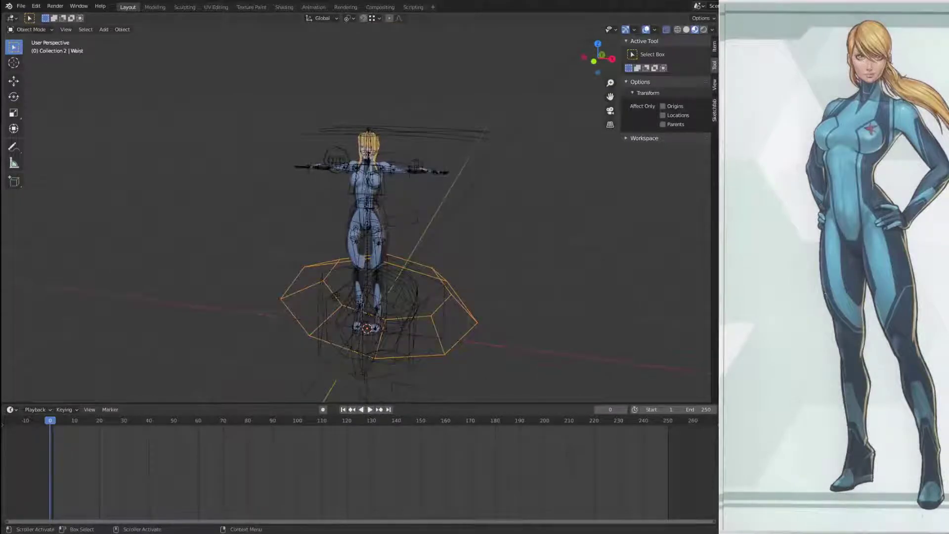
Step: Unhide the SanumArm_Ctr control armature and switch it to Pose Mode
middle_drag(487, 169, 425, 164)
scroll(410, 212, up, 3)
middle_drag(402, 237, 404, 218)
key(alt+h)
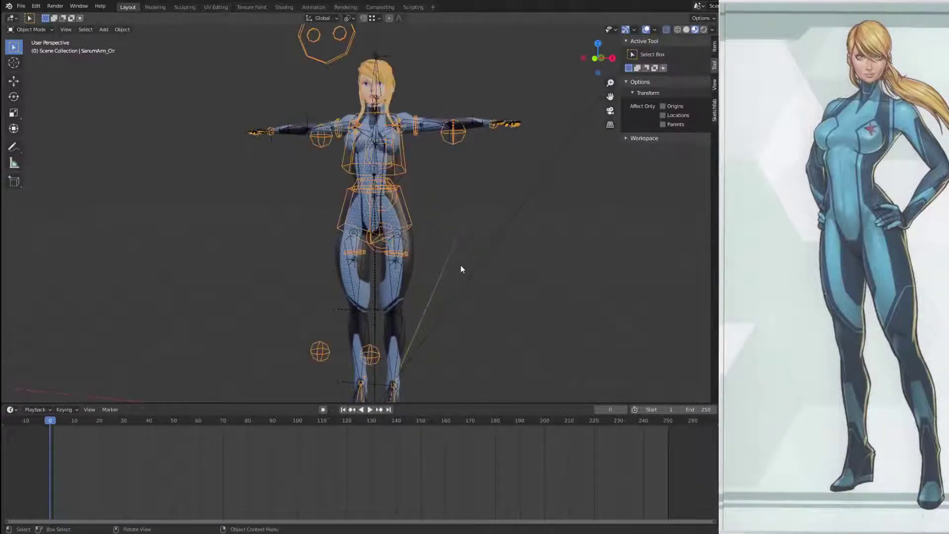
key(ctrl+Tab)
click(418, 216)
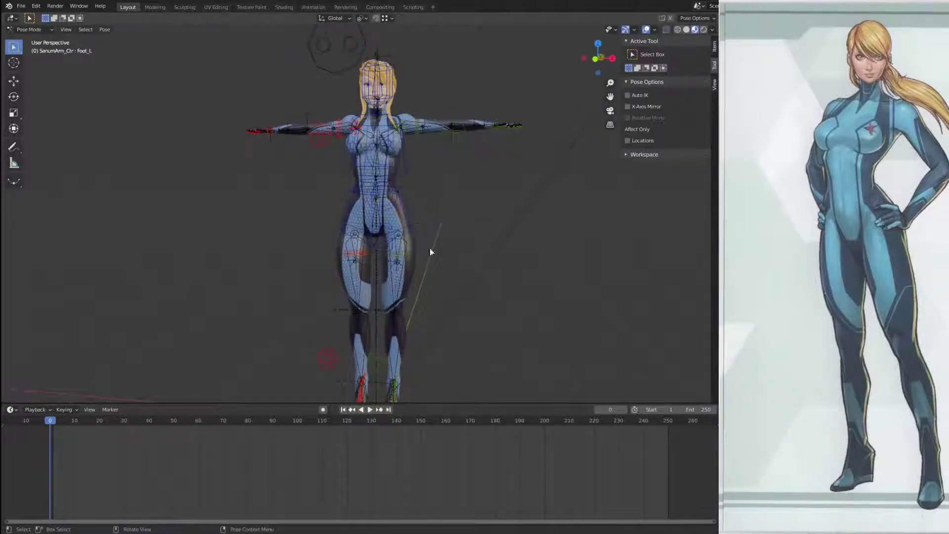
Step: Try moving and rotating the Hips control to test how the pelvis and legs follow
click(403, 221)
key(g)
key(r)
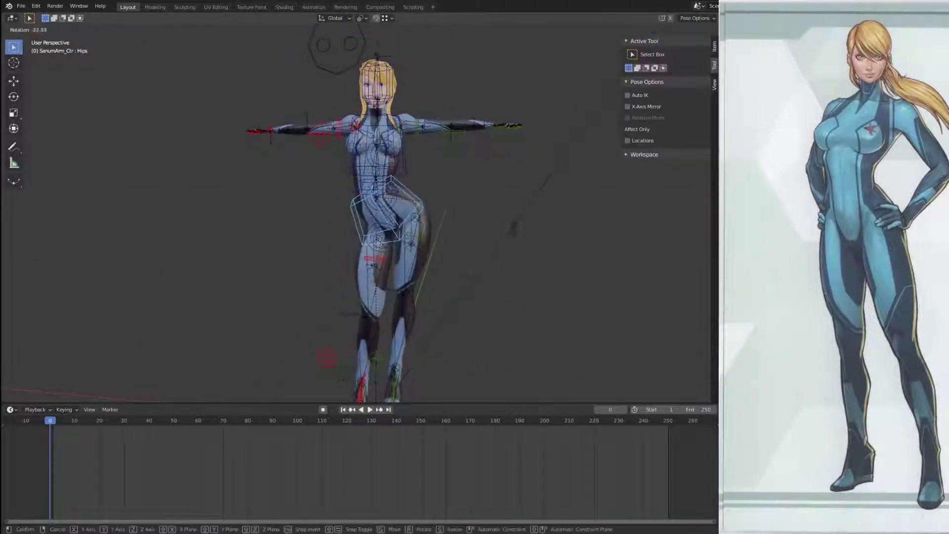
click(472, 290)
middle_drag(471, 289, 502, 280)
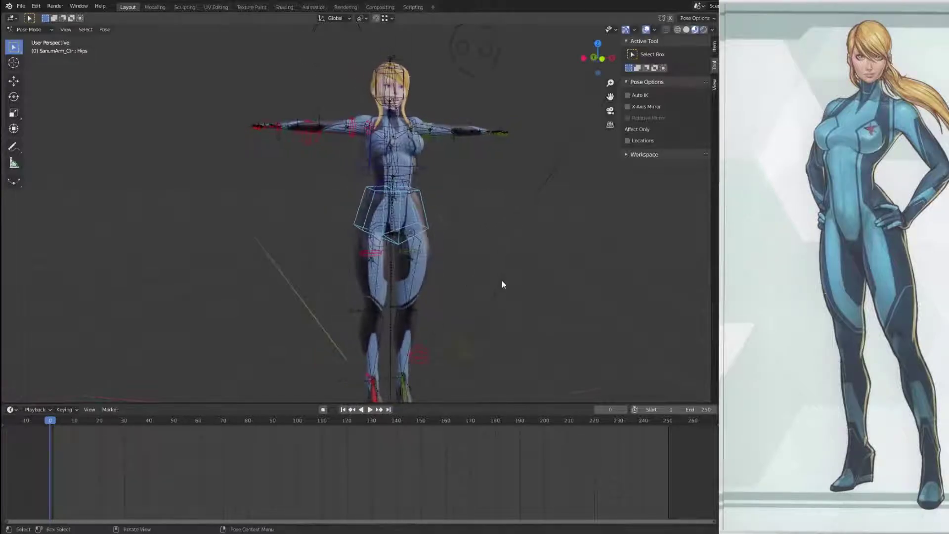
Step: Try rotating the ChestA control to test how the upper body bends
scroll(495, 237, up, 3)
shift+middle_drag(487, 148, 457, 228)
click(458, 218)
key(r)
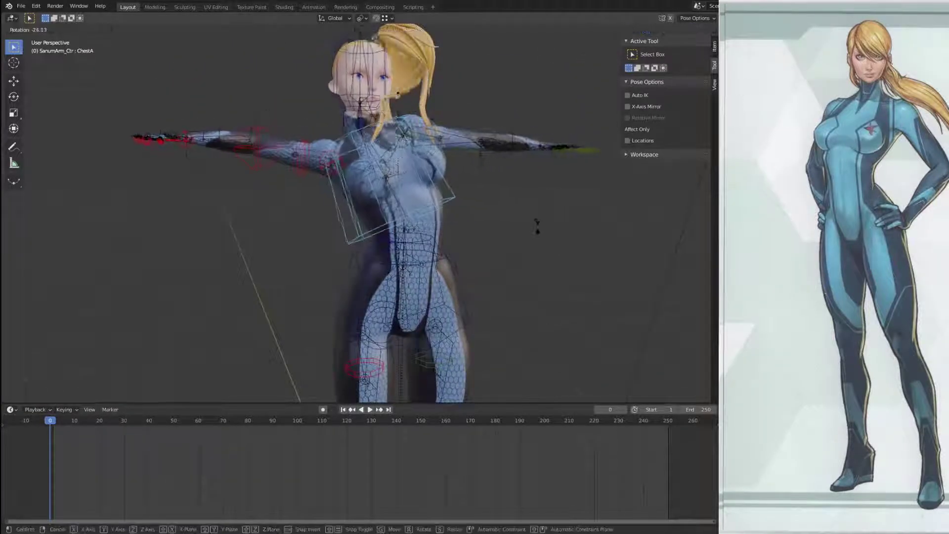
right_click(506, 230)
middle_drag(529, 289, 503, 297)
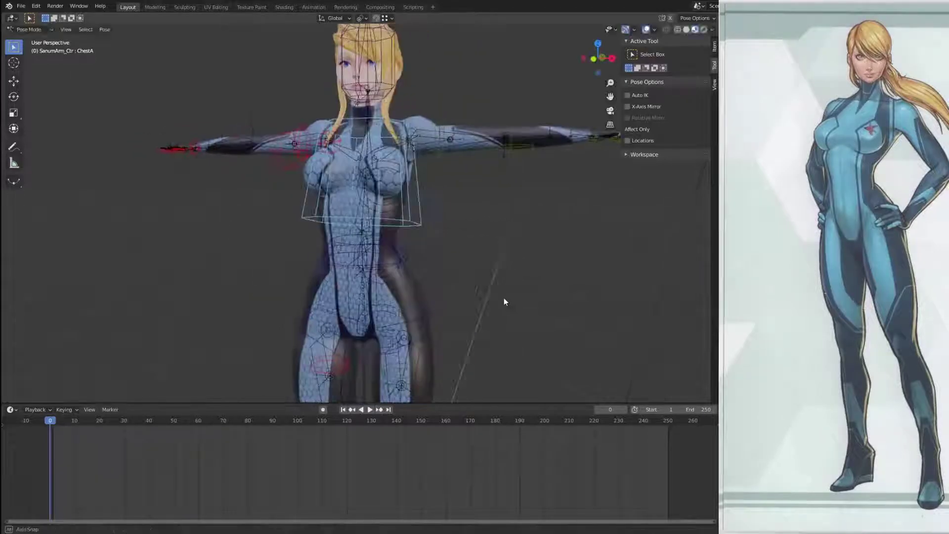
Step: Try moving the IK_Shoulder_L control and the shoulder control on the opposite side
scroll(503, 296, up, 5)
shift+middle_drag(459, 176, 451, 318)
scroll(498, 227, down, 3)
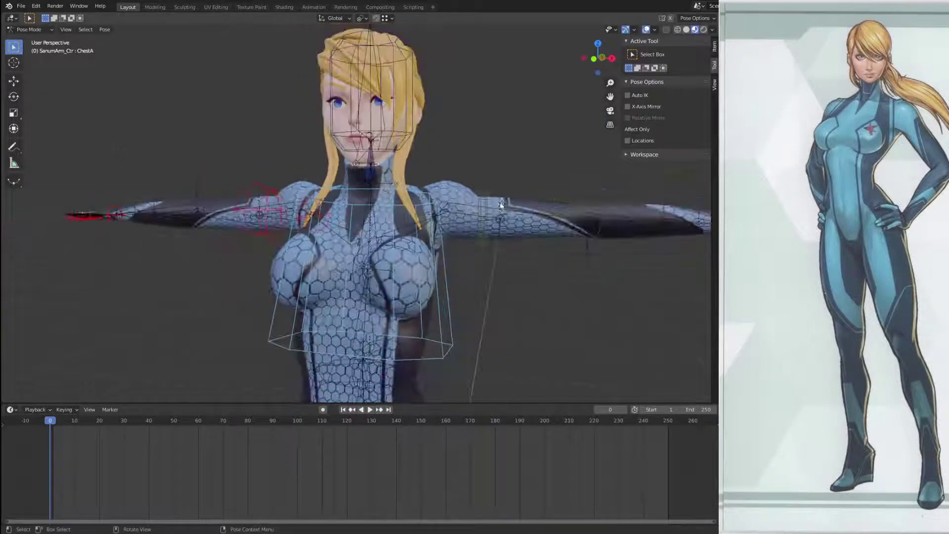
middle_drag(470, 218, 491, 227)
click(455, 199)
key(g)
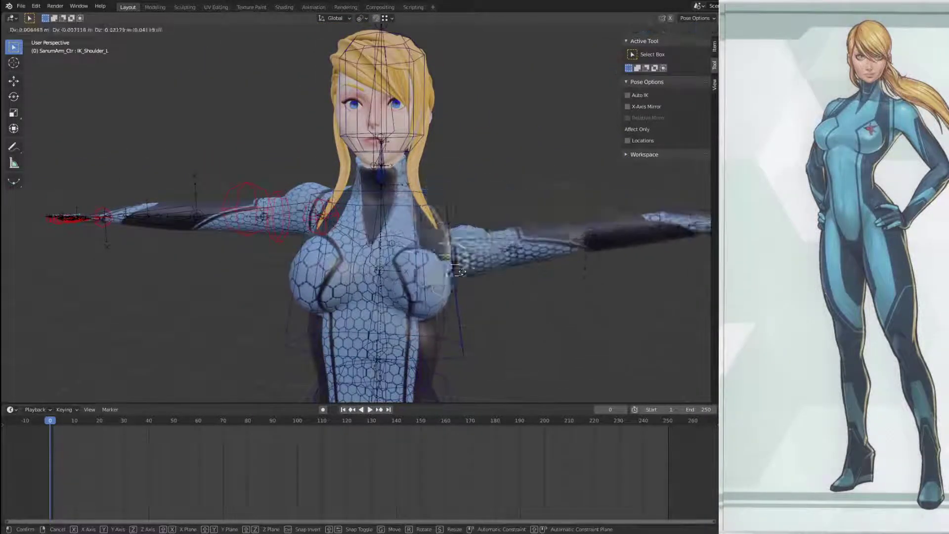
right_click(459, 225)
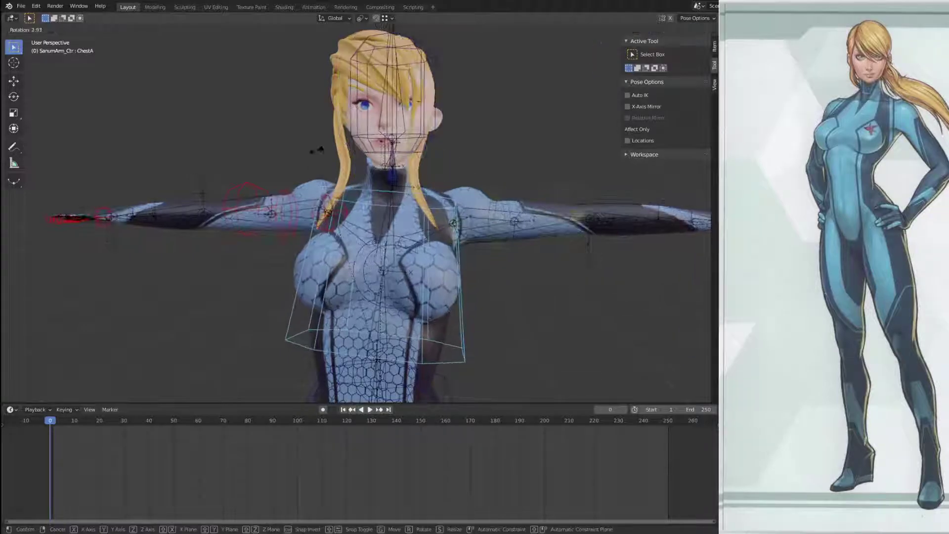
click(319, 210)
key(g)
right_click(312, 237)
Step: Try moving the Poll_Elbow_L control to test the left elbow's direction
click(585, 201)
key(g)
click(628, 260)
Step: Try rotating the Finger_MiddleB_L control to test the left middle finger
middle_drag(627, 260, 348, 88)
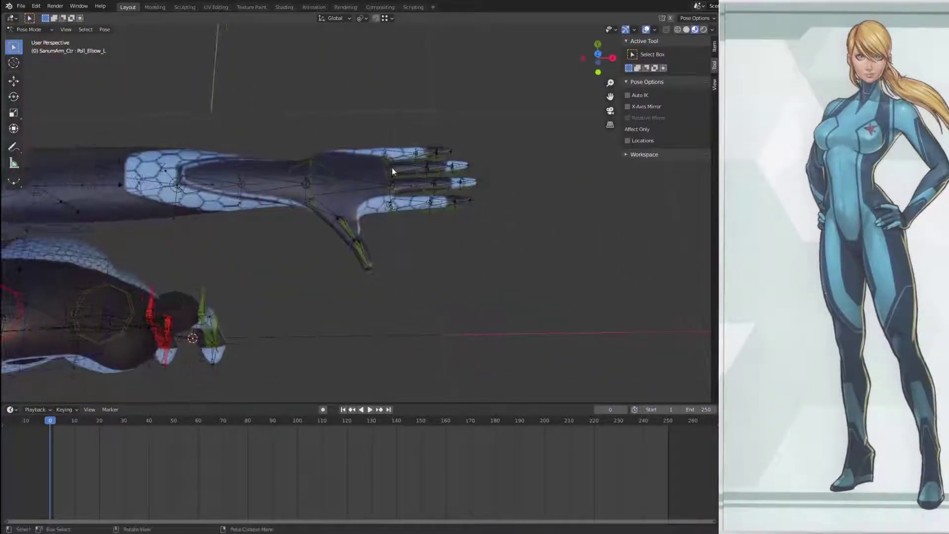
right_click(434, 188)
key(r)
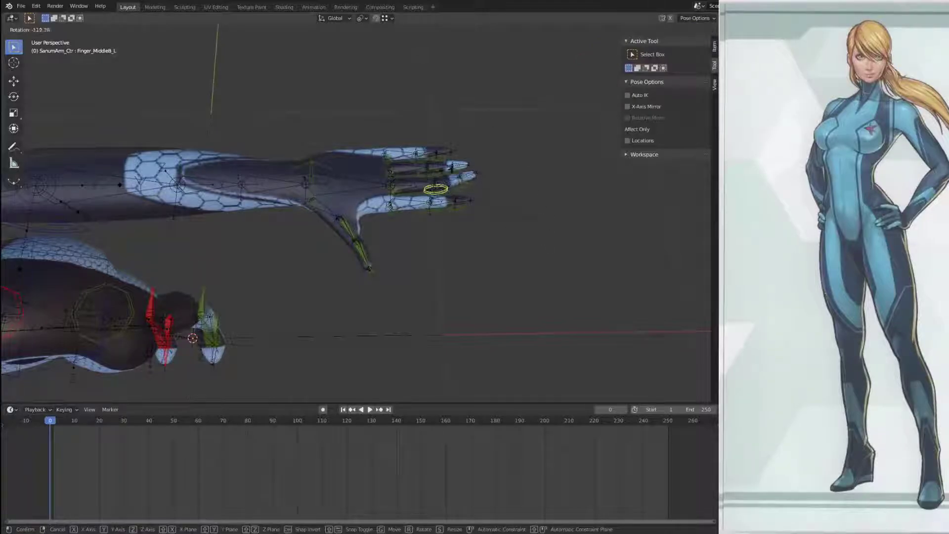
click(441, 261)
Step: Try moving the Poll_Knee_L control to test the left knee's direction
scroll(331, 300, down, 3)
middle_drag(331, 304, 318, 234)
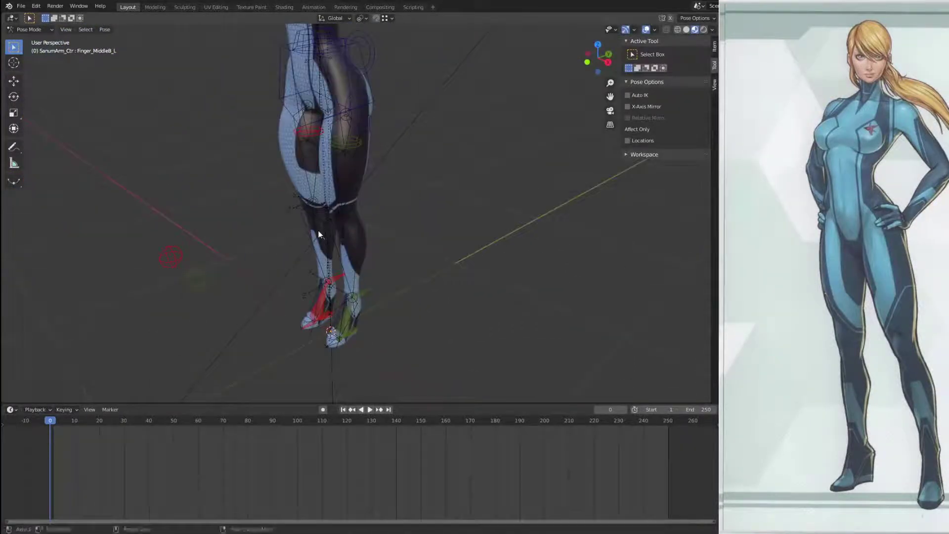
right_click(206, 282)
key(g)
key(Escape)
Step: Examine the rigged character and its control shapes from several angles and distances
mouse_move(403, 221)
middle_down()
mouse_move(409, 324)
mouse_move(365, 198)
mouse_move(431, 173)
mouse_move(399, 211)
middle_up()
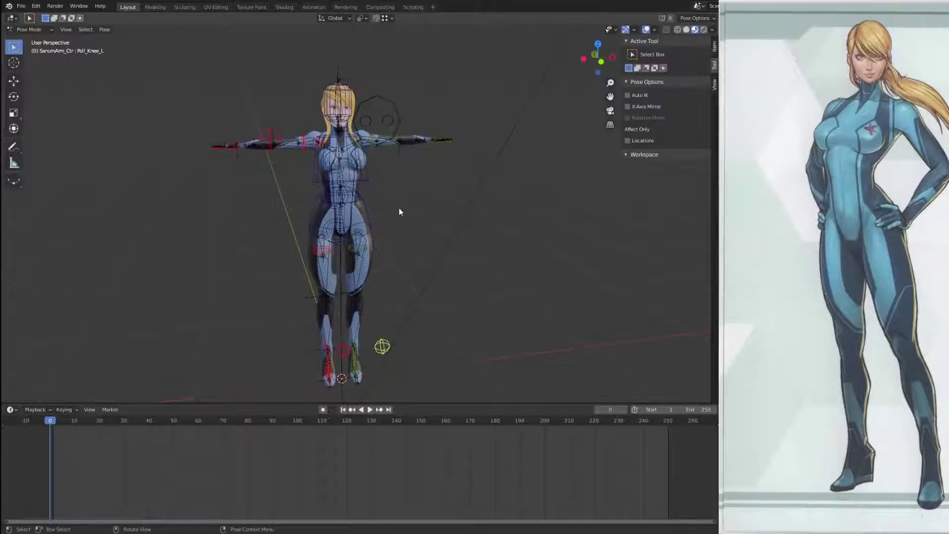
middle_drag(503, 247, 390, 222)
scroll(390, 222, up, 3)
scroll(390, 222, up, 1)
shift+middle_drag(487, 242, 378, 117)
middle_drag(460, 184, 487, 180)
scroll(435, 162, down, 3)
shift+middle_drag(435, 162, 514, 219)
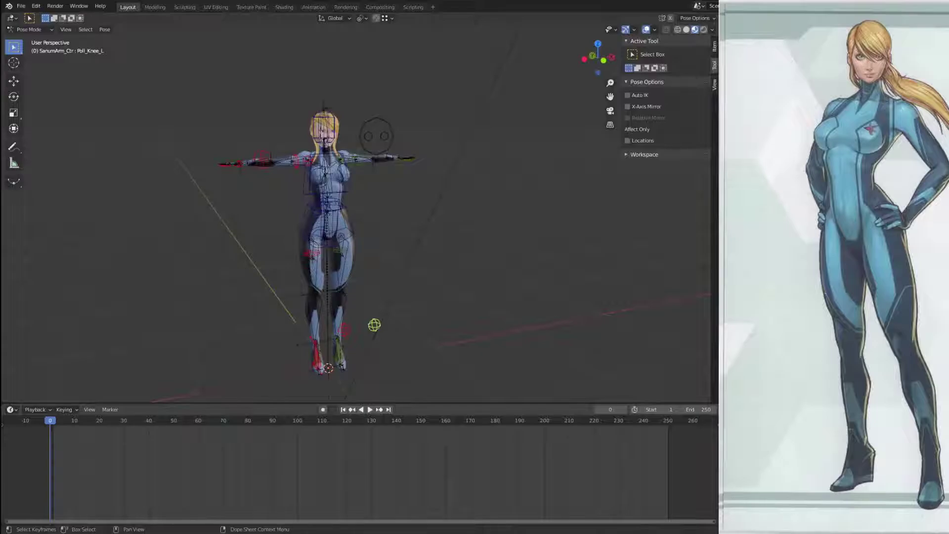
middle_drag(441, 255, 366, 273)
scroll(391, 262, up, 4)
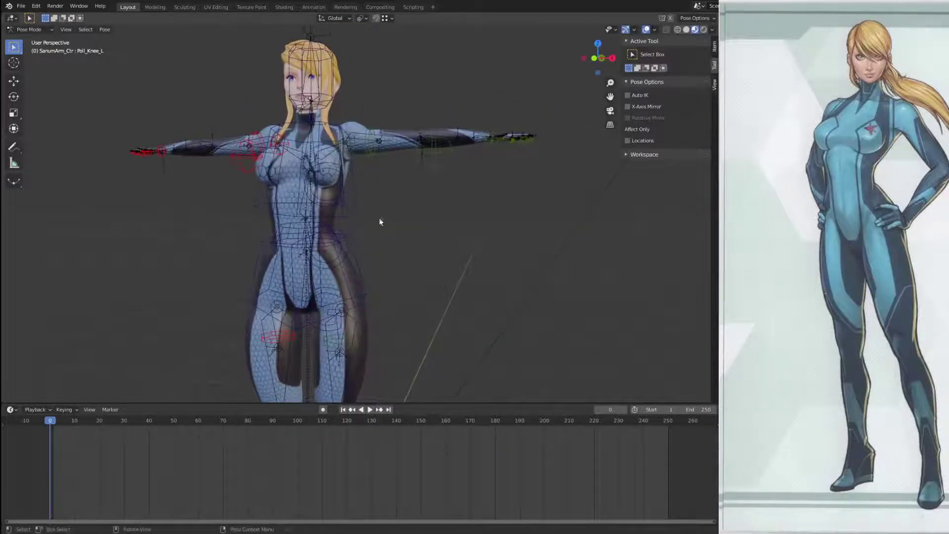
Step: Leave Pose Mode, select the SamusBase_Body mesh and switch it to Weight Paint mode
key(ctrl+Tab)
click(367, 313)
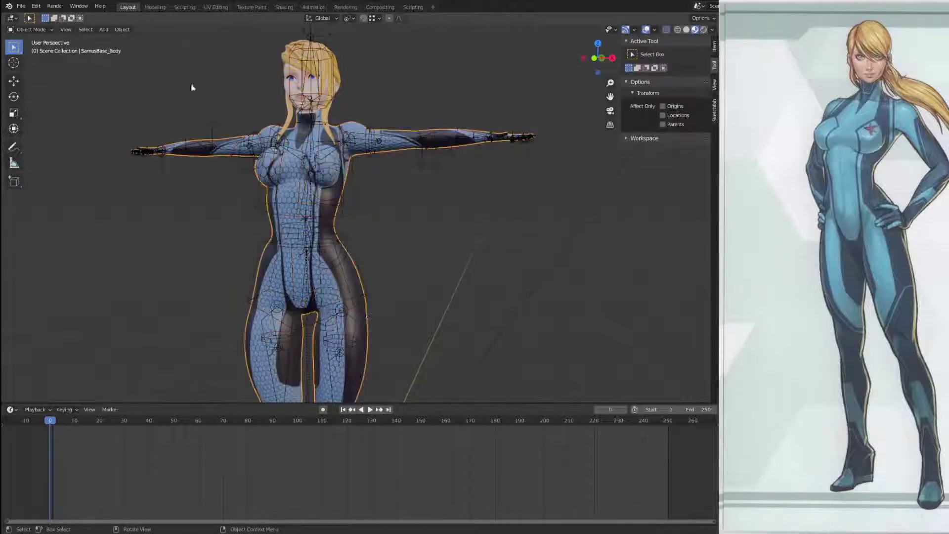
click(45, 29)
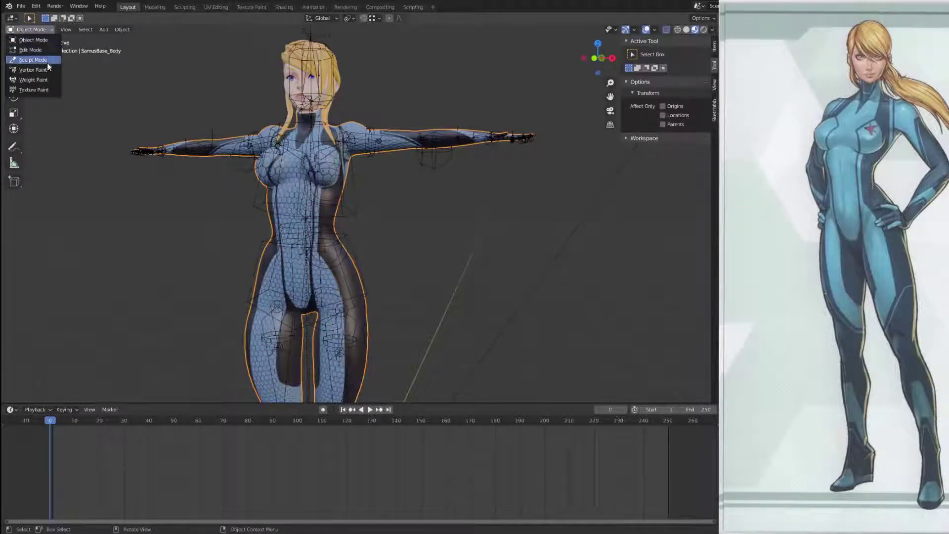
click(47, 80)
scroll(435, 264, down, 2)
mouse_move(434, 267)
middle_down()
mouse_move(452, 276)
mouse_move(393, 281)
middle_up()
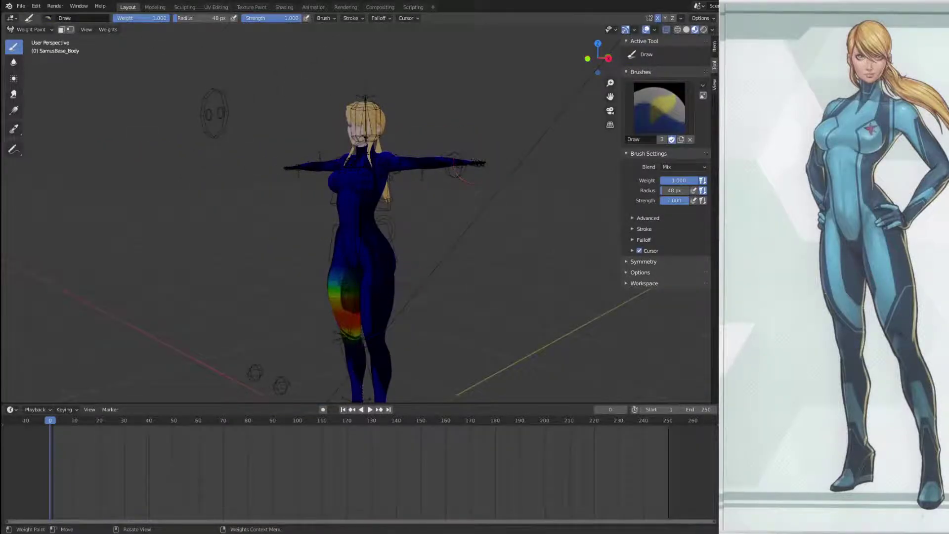
Step: Limit the body mesh to 3 weights per vertex across all groups, then normalize all vertex groups
click(108, 29)
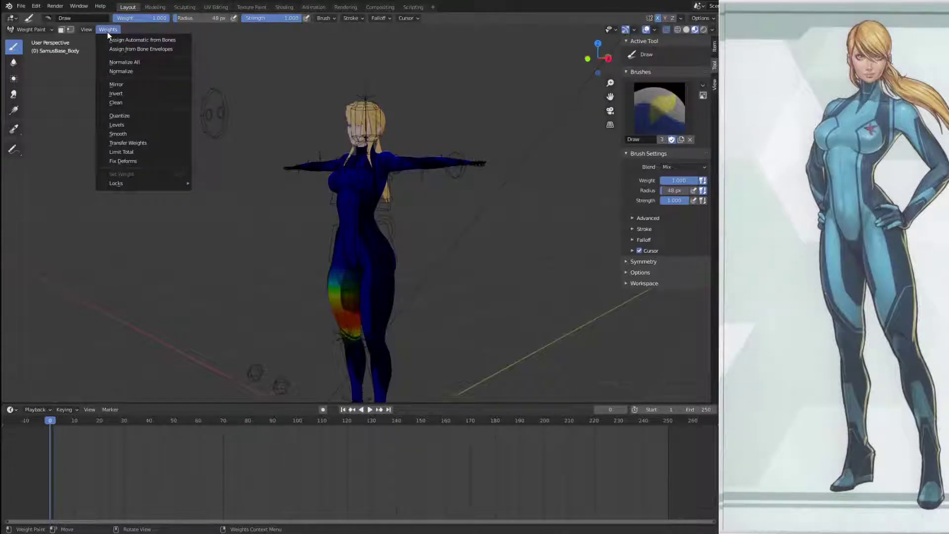
click(153, 152)
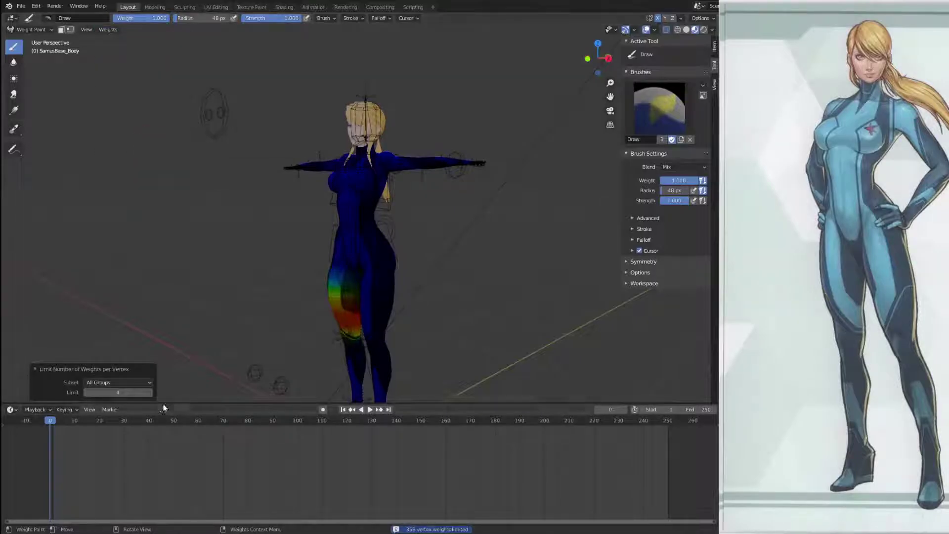
click(119, 392)
text(3)
key(Return)
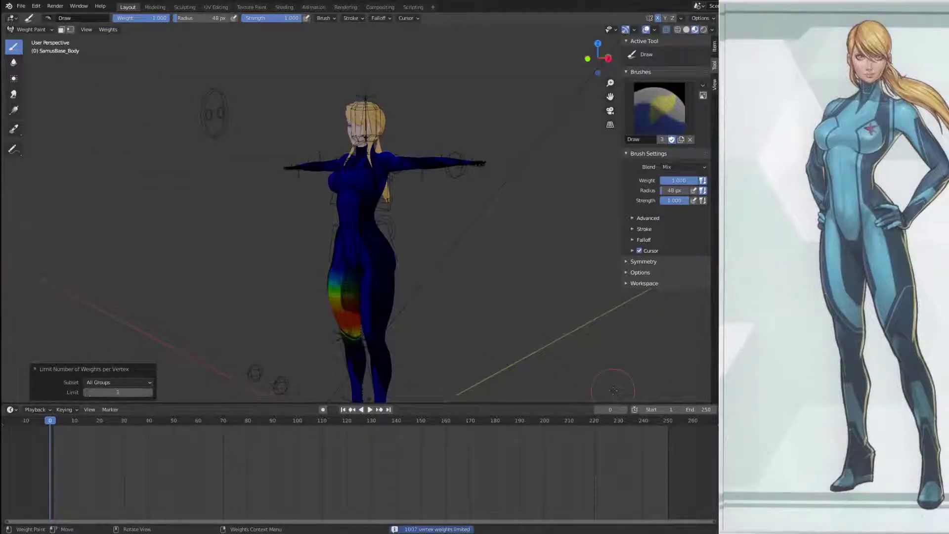
click(114, 30)
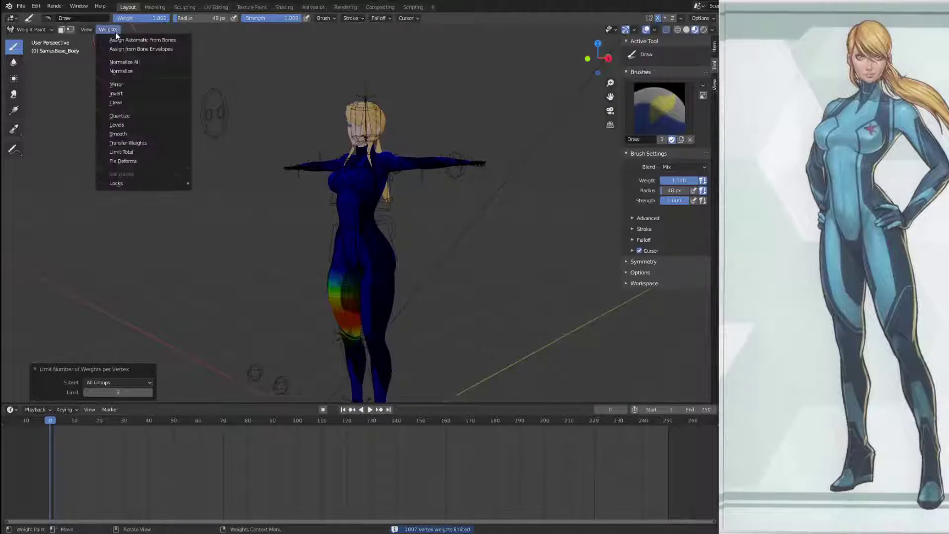
click(138, 65)
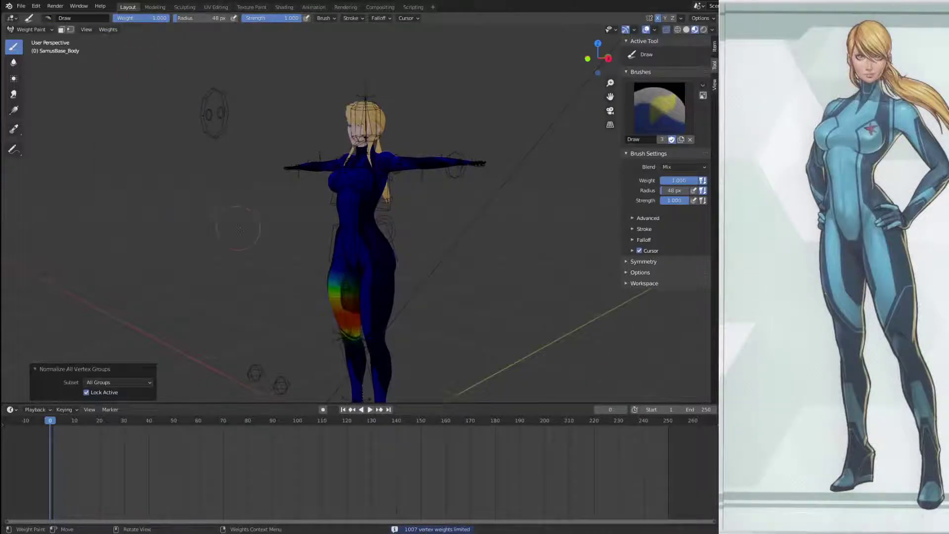
Step: Make the pelvis bone's vertex group active for painting and switch the viewport to wireframe shading
middle_drag(204, 163, 273, 167)
scroll(467, 274, up, 3)
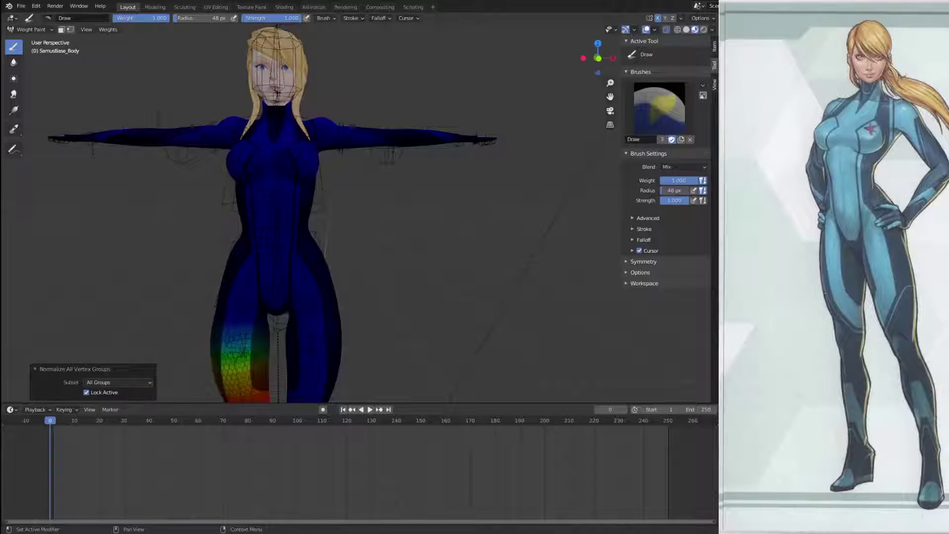
middle_drag(490, 254, 416, 217)
scroll(427, 252, up, 2)
shift+middle_drag(507, 270, 331, 195)
scroll(331, 194, down, 5)
mouse_move(466, 207)
middle_down()
mouse_move(481, 208)
mouse_move(467, 211)
middle_up()
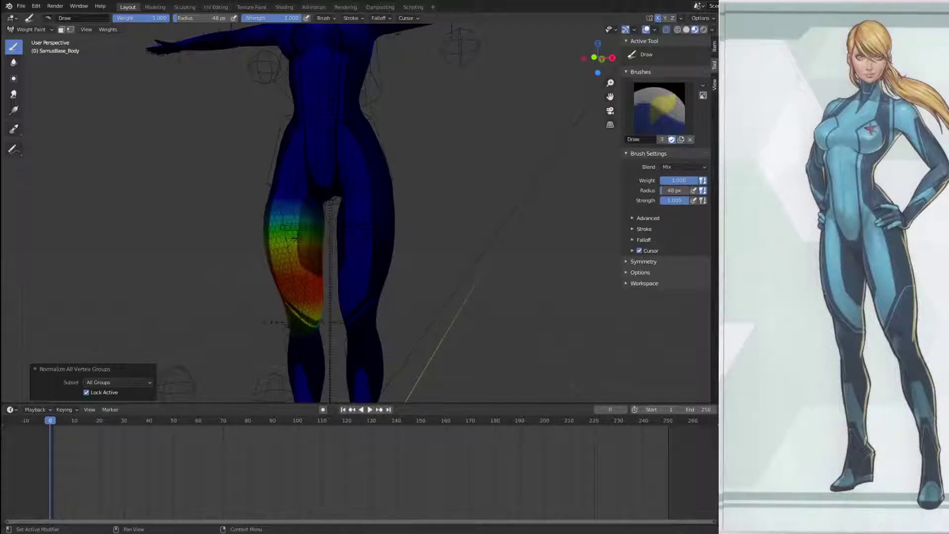
middle_drag(440, 216, 472, 216)
scroll(472, 216, up, 4)
shift+middle_drag(488, 155, 485, 221)
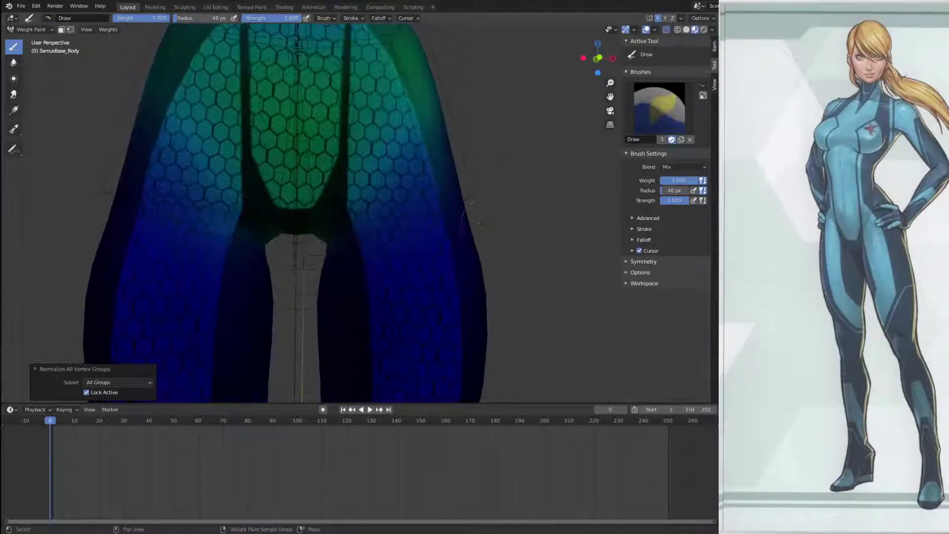
scroll(486, 222, down, 3)
click(678, 30)
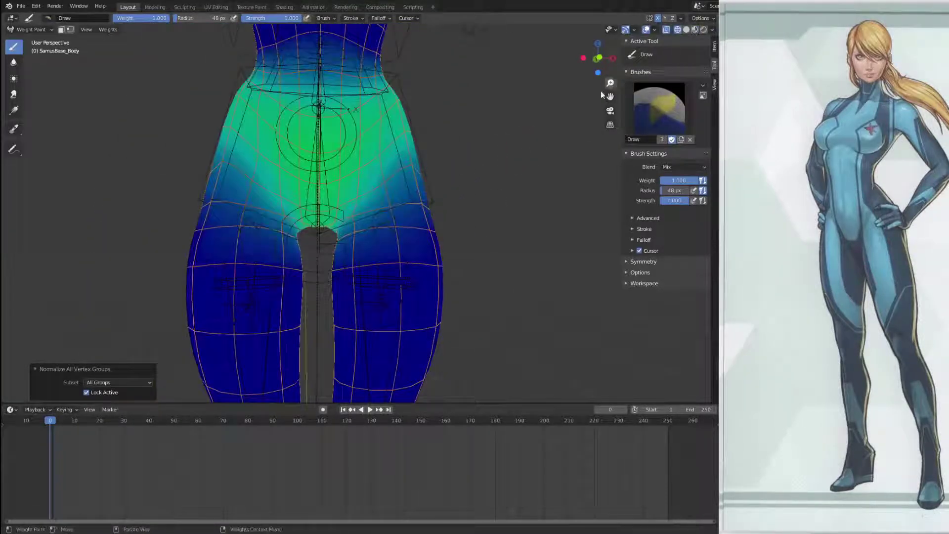
middle_drag(495, 157, 482, 159)
scroll(481, 159, up, 1)
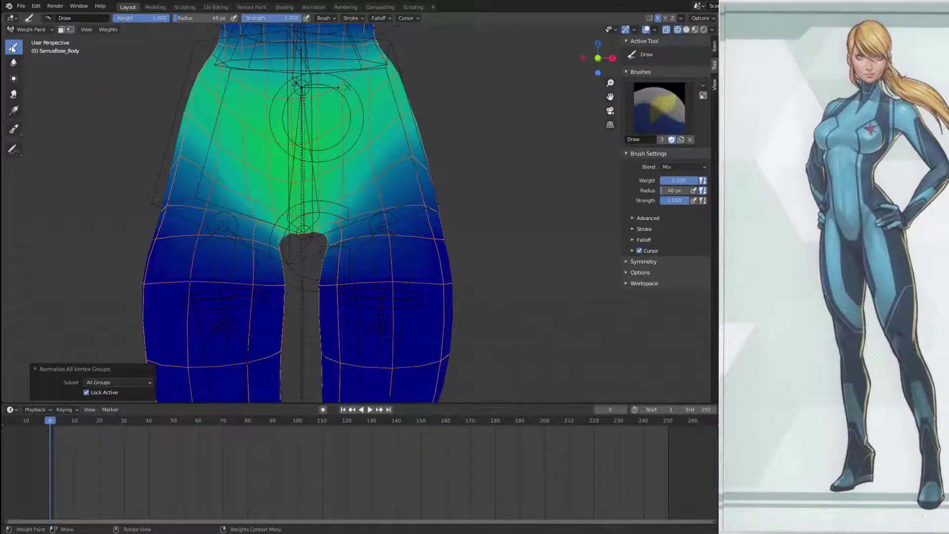
Step: Paint a curved stroke of weight 1.000 across the front of the hips with the Draw brush
click(671, 109)
click(290, 142)
mouse_move(296, 148)
mouse_down()
mouse_move(391, 96)
mouse_move(398, 77)
mouse_up()
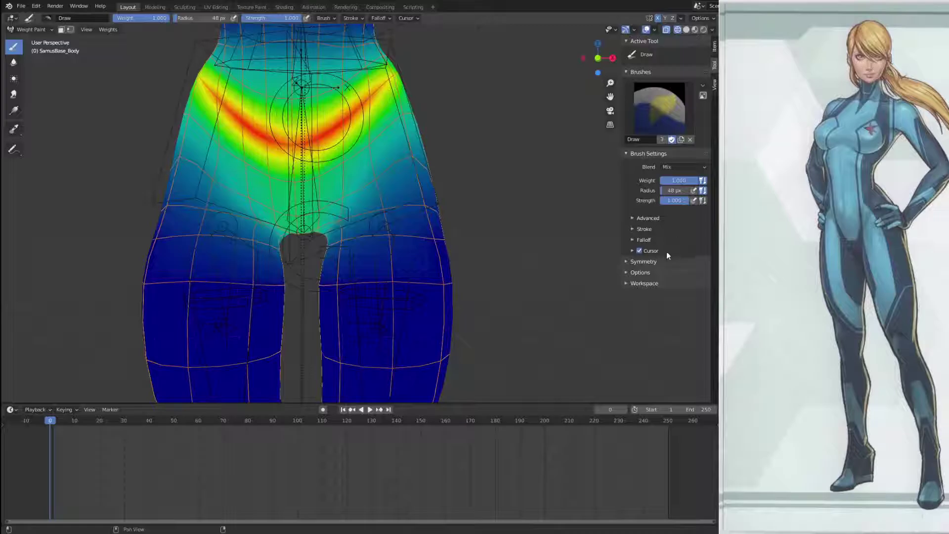
Step: Turn off X mirroring, enable Vertex Group X symmetry, and try a stroke across the front of the hips before undoing it
click(643, 262)
click(671, 276)
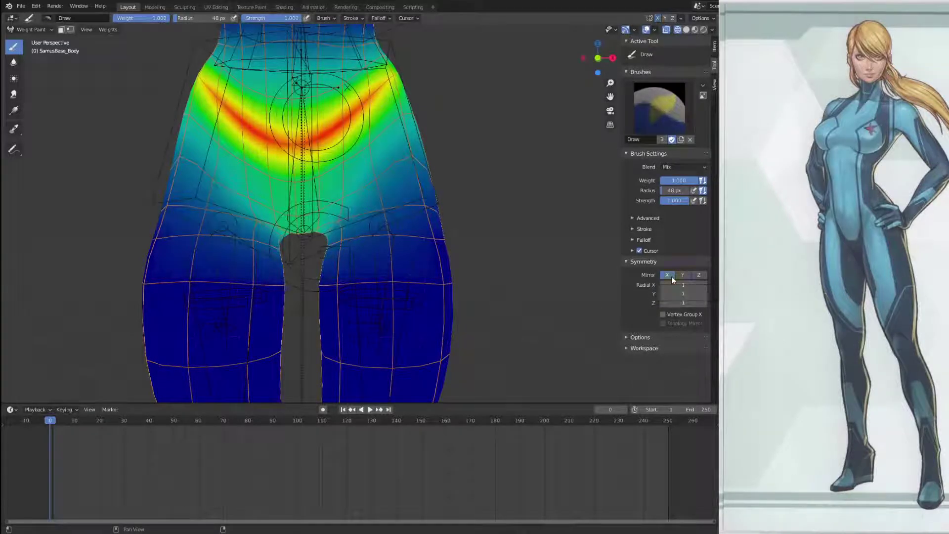
click(663, 314)
mouse_move(403, 99)
mouse_down()
mouse_move(368, 140)
mouse_move(324, 161)
mouse_move(270, 166)
mouse_move(303, 174)
mouse_up()
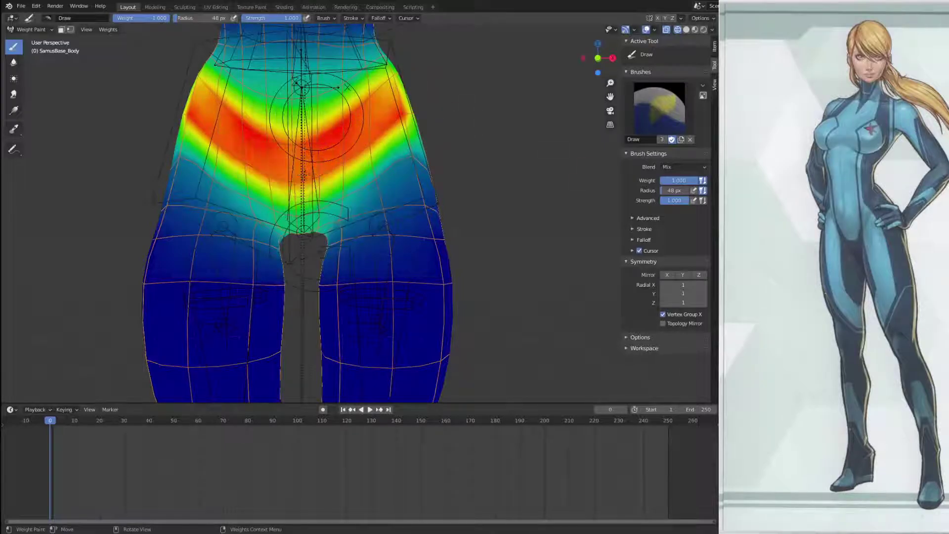
key(ctrl+z)
Step: Paint the pelvis group at full weight around the front, sides and back of the upper hips
middle_drag(509, 137, 350, 155)
mouse_move(290, 125)
mouse_down()
mouse_move(292, 140)
mouse_move(381, 179)
mouse_move(434, 172)
mouse_up()
mouse_move(470, 133)
mouse_down()
mouse_move(420, 143)
mouse_move(306, 131)
mouse_move(435, 131)
mouse_up()
drag(341, 119, 289, 109)
middle_drag(297, 121, 475, 120)
mouse_move(388, 106)
mouse_down()
mouse_move(368, 131)
mouse_move(312, 161)
mouse_move(346, 101)
mouse_up()
mouse_move(289, 99)
mouse_down()
mouse_move(254, 106)
mouse_move(297, 116)
mouse_move(267, 112)
mouse_up()
mouse_move(213, 87)
mouse_down()
mouse_move(218, 62)
mouse_move(210, 71)
mouse_move(254, 94)
mouse_up()
middle_drag(408, 65, 318, 58)
mouse_move(318, 44)
mouse_down()
mouse_move(391, 69)
mouse_move(460, 68)
mouse_up()
Step: Paint the pelvis group at full weight over the buttocks, down to the crease above the thighs
middle_drag(472, 146, 460, 124)
scroll(420, 154, up, 2)
middle_drag(419, 155, 395, 143)
mouse_move(477, 203)
mouse_down()
mouse_move(458, 195)
mouse_move(387, 221)
mouse_move(316, 173)
mouse_move(317, 224)
mouse_up()
drag(423, 198, 426, 216)
drag(342, 225, 234, 189)
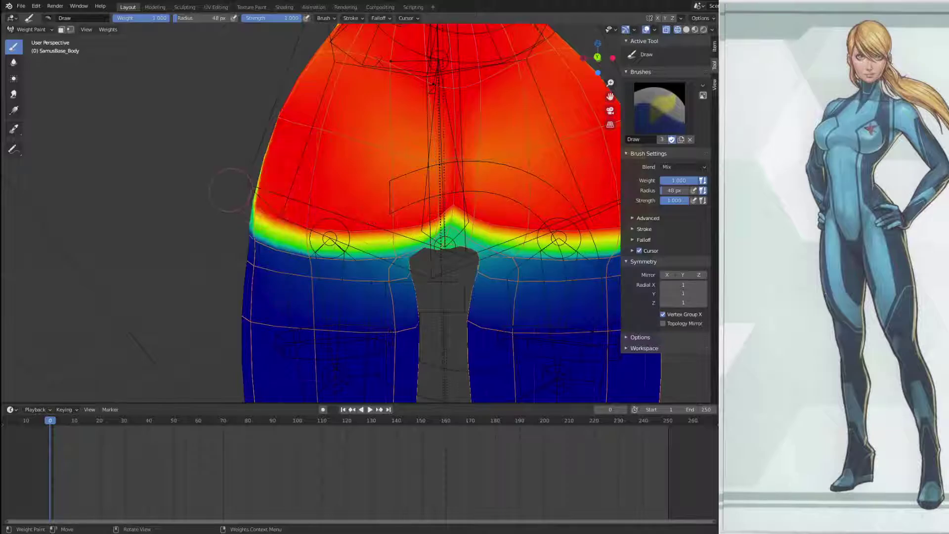
Step: Fill the outer sides of the hips and the front toward the groin with full pelvis weight
middle_drag(264, 185, 357, 190)
mouse_move(297, 185)
mouse_down()
mouse_move(248, 149)
mouse_move(257, 181)
mouse_up()
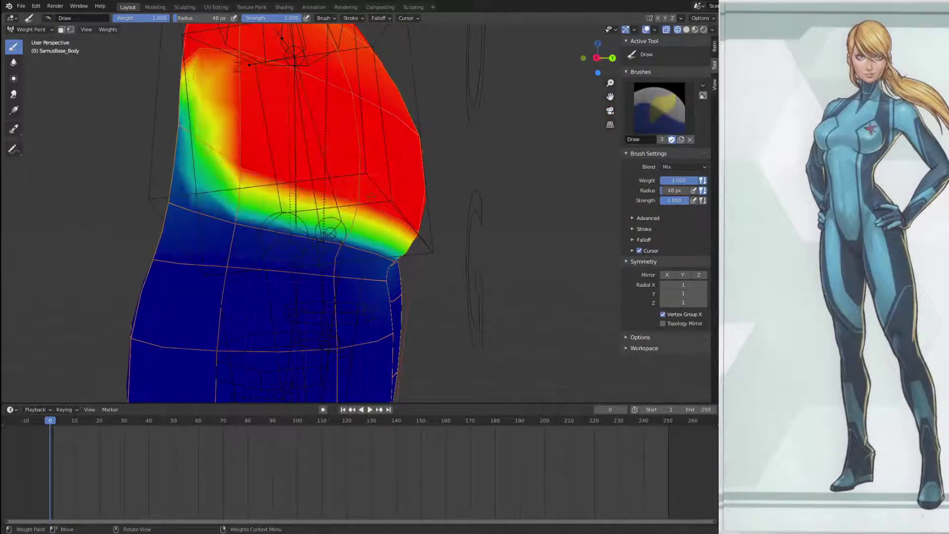
middle_drag(348, 170, 403, 164)
drag(391, 142, 278, 104)
mouse_move(246, 132)
mouse_down()
mouse_move(297, 104)
mouse_move(234, 140)
mouse_up()
middle_drag(286, 123, 341, 116)
mouse_move(387, 118)
mouse_down()
mouse_move(320, 170)
mouse_move(257, 173)
mouse_move(288, 172)
mouse_up()
mouse_move(225, 204)
mouse_down()
mouse_move(212, 210)
mouse_move(382, 140)
mouse_up()
Step: Paint full pelvis weight between the legs and touch up the hips from the front and back
mouse_move(487, 115)
middle_down()
mouse_move(511, 148)
mouse_move(521, 120)
middle_up()
mouse_move(282, 154)
mouse_down()
mouse_move(282, 216)
mouse_move(254, 161)
mouse_move(265, 253)
mouse_move(304, 155)
mouse_up()
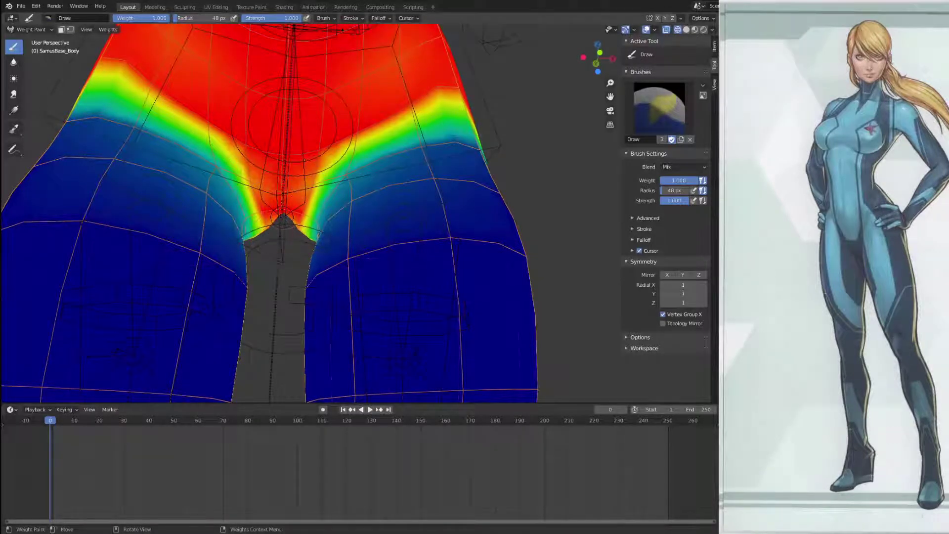
middle_drag(451, 163, 237, 178)
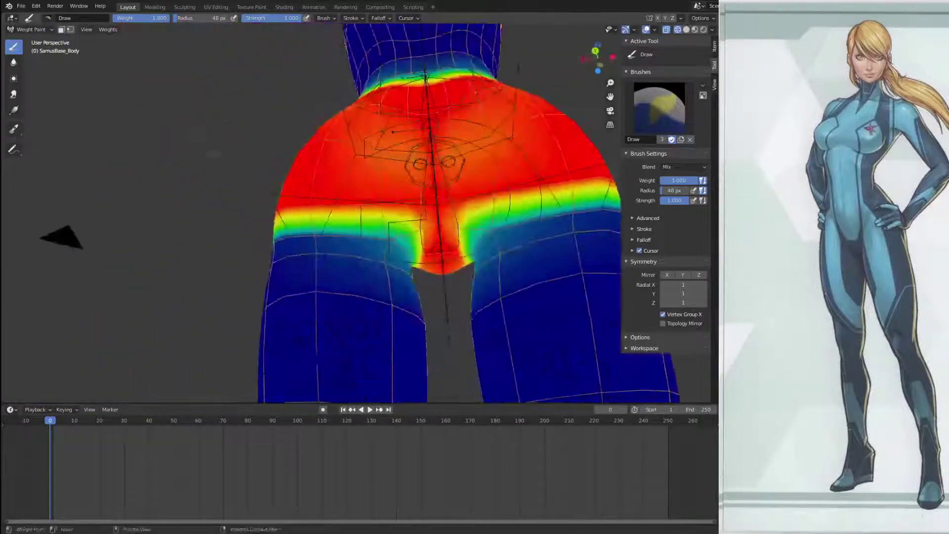
scroll(378, 208, up, 3)
mouse_move(479, 223)
middle_down()
mouse_move(449, 220)
mouse_move(470, 226)
middle_up()
scroll(397, 145, down, 3)
middle_drag(397, 144, 403, 161)
mouse_move(417, 158)
mouse_down()
mouse_move(412, 170)
mouse_move(457, 168)
mouse_up()
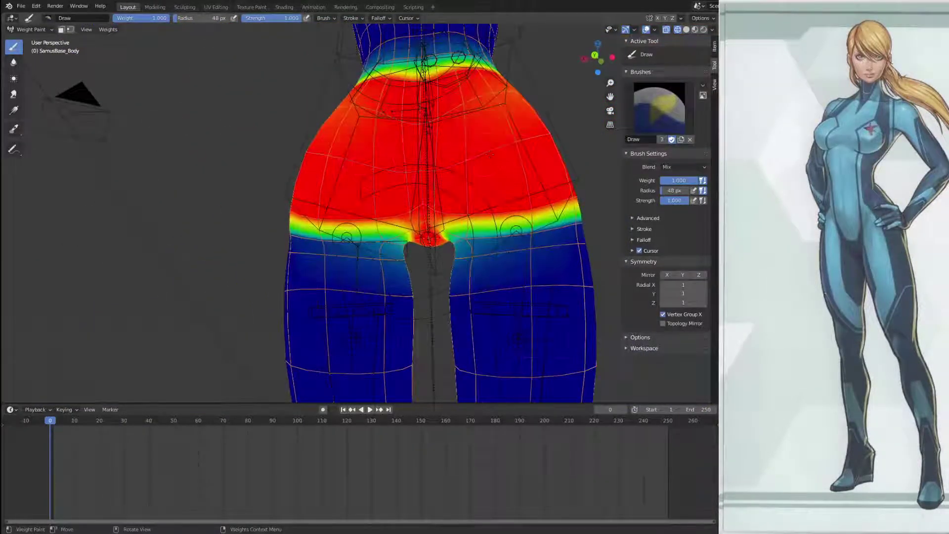
middle_drag(519, 143, 457, 173)
drag(470, 183, 531, 111)
mouse_move(519, 129)
middle_down()
mouse_move(382, 125)
mouse_move(371, 149)
mouse_move(356, 147)
middle_up()
scroll(357, 147, up, 1)
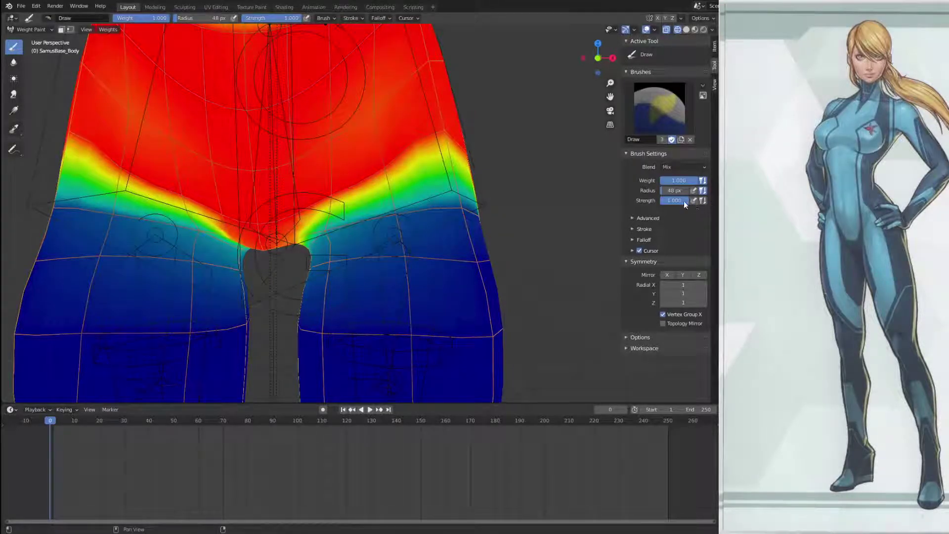
Step: Set the brush weight to 0.5 and paint the pelvis group along the front top edge of the thighs
click(682, 182)
key(BackSpace)
text(0.5)
key(Return)
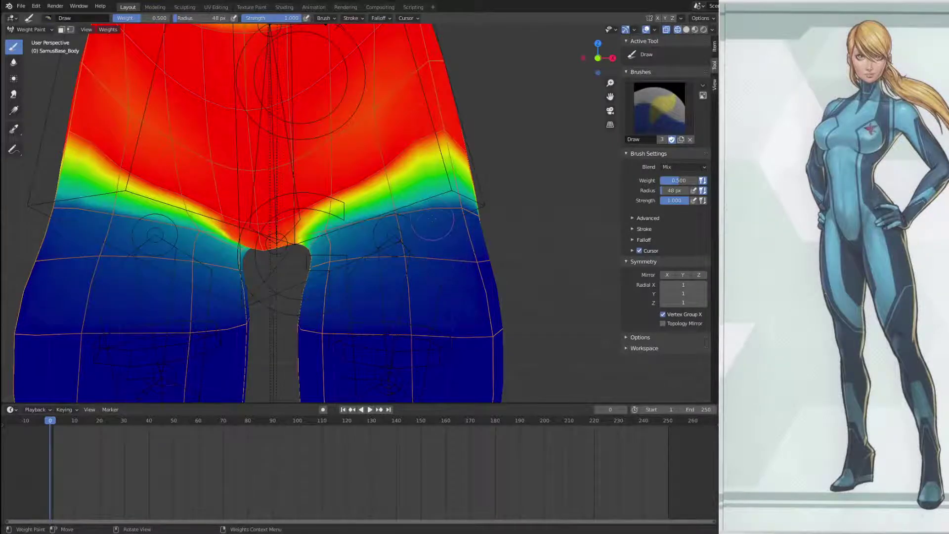
mouse_move(420, 227)
mouse_down()
mouse_move(369, 218)
mouse_move(465, 225)
mouse_move(433, 211)
mouse_up()
drag(336, 224, 326, 231)
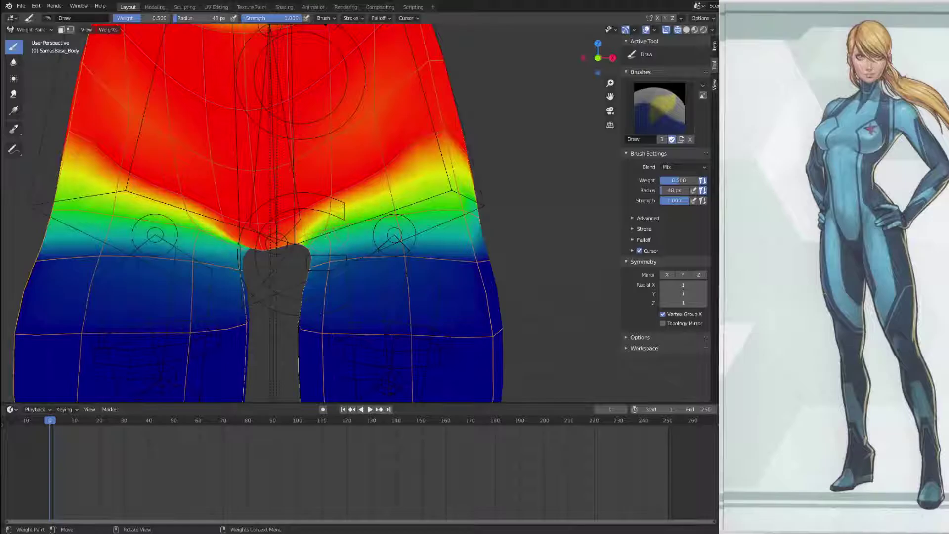
Step: Continue the 0.5 pelvis weight around the side and along the crease beneath the buttocks
middle_drag(489, 213, 376, 218)
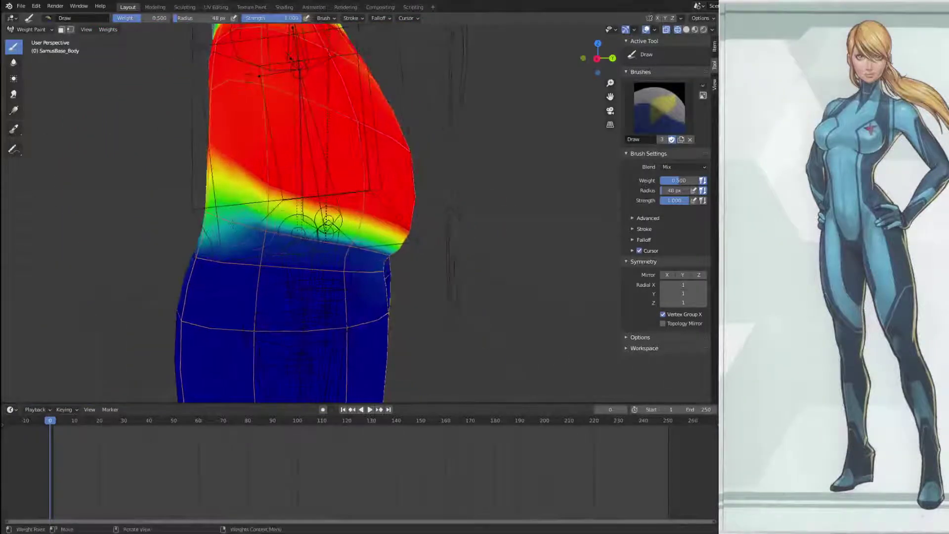
mouse_move(249, 232)
middle_down()
mouse_move(296, 233)
mouse_move(301, 249)
mouse_move(352, 255)
middle_up()
drag(410, 263, 487, 273)
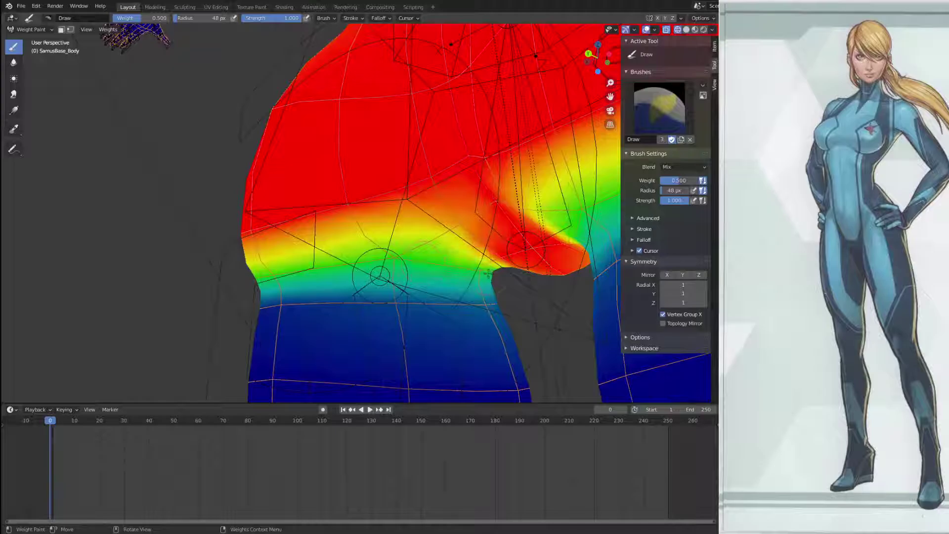
middle_drag(484, 275, 356, 221)
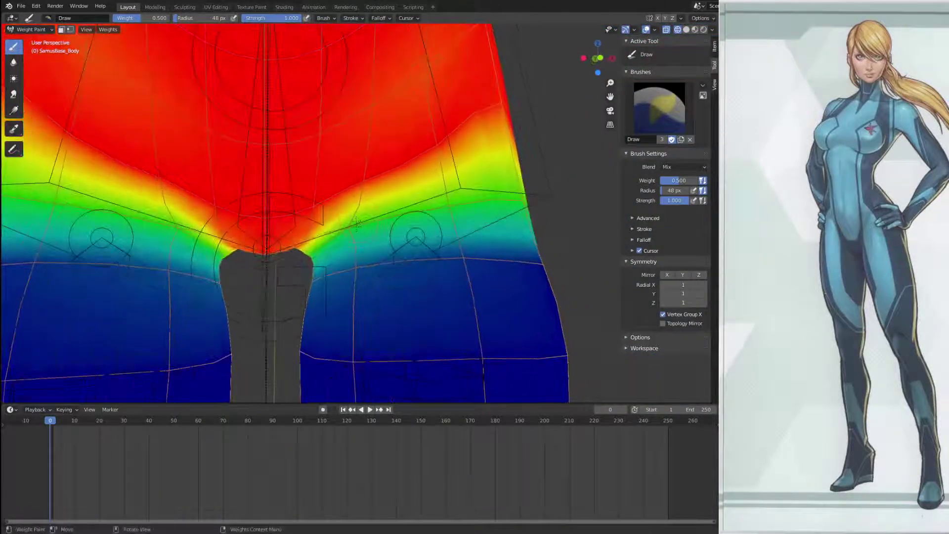
scroll(508, 204, down, 3)
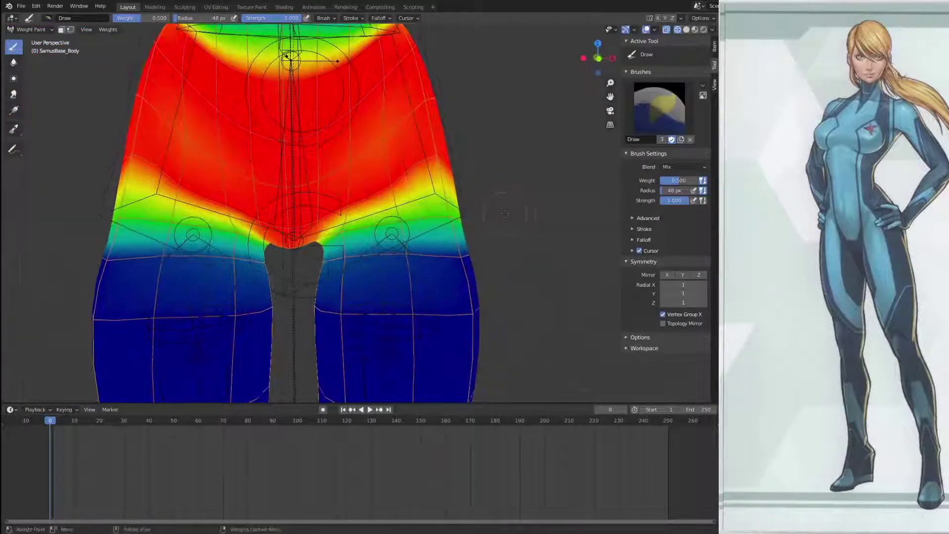
mouse_move(432, 201)
middle_down()
mouse_move(450, 195)
mouse_move(431, 192)
middle_up()
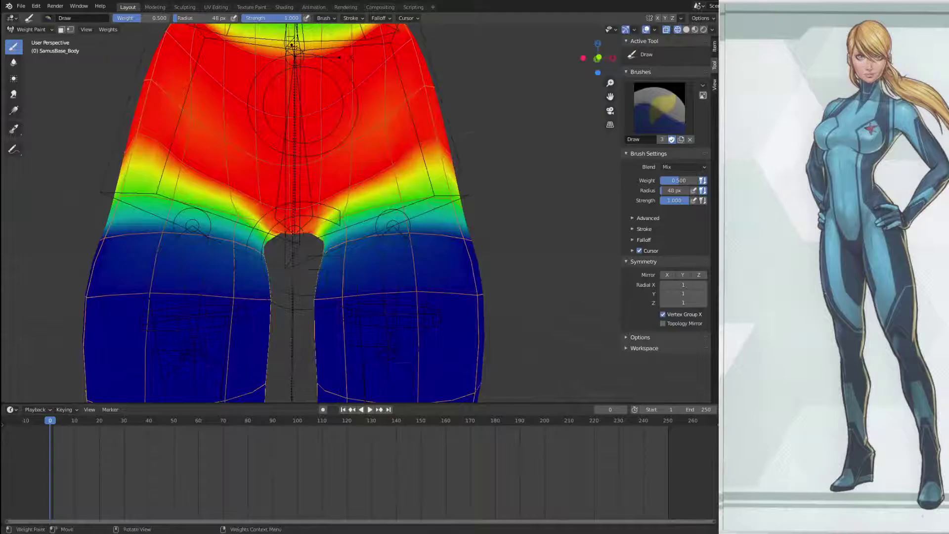
Step: Make the left thigh bone's vertex group active and paint 0.5 weight around the top of the left thigh, front to back
middle_drag(499, 200, 519, 201)
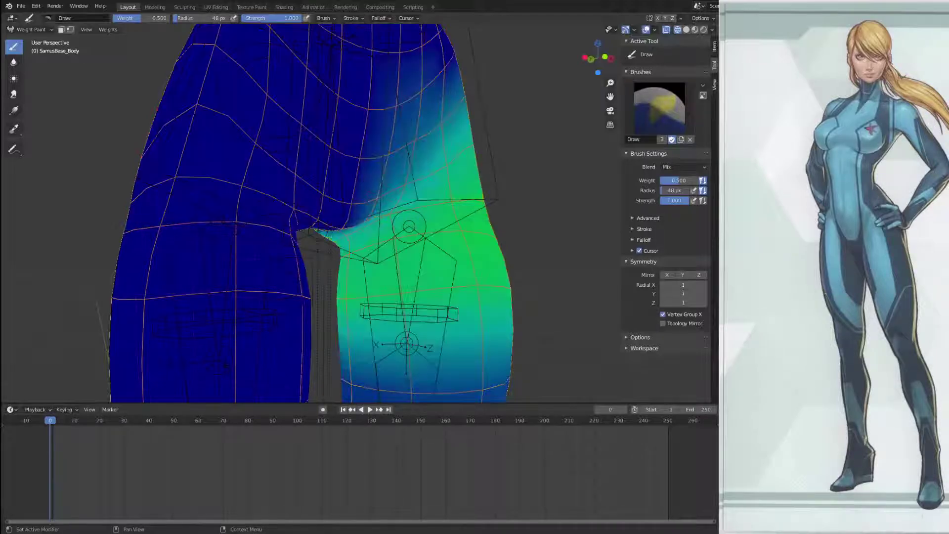
mouse_move(538, 257)
middle_down()
mouse_move(515, 262)
mouse_move(445, 216)
middle_up()
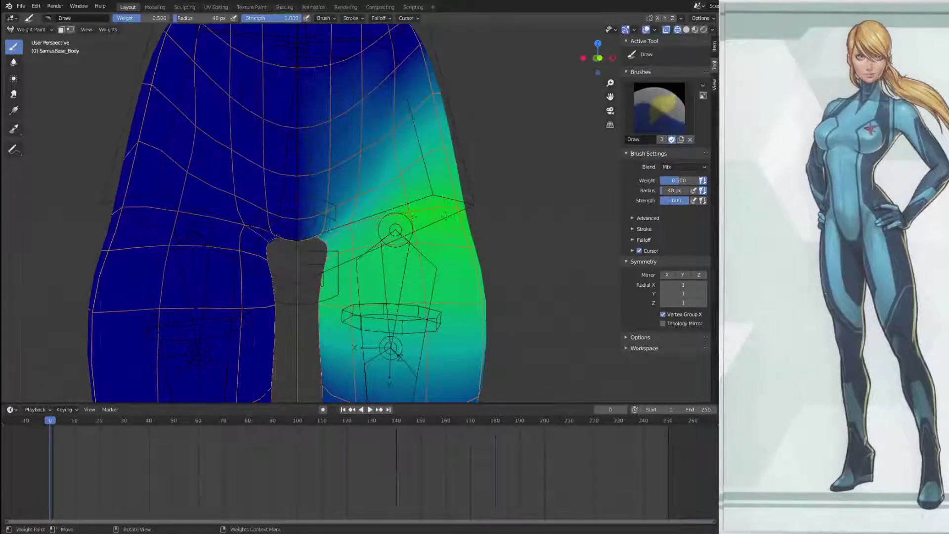
middle_drag(439, 211, 260, 226)
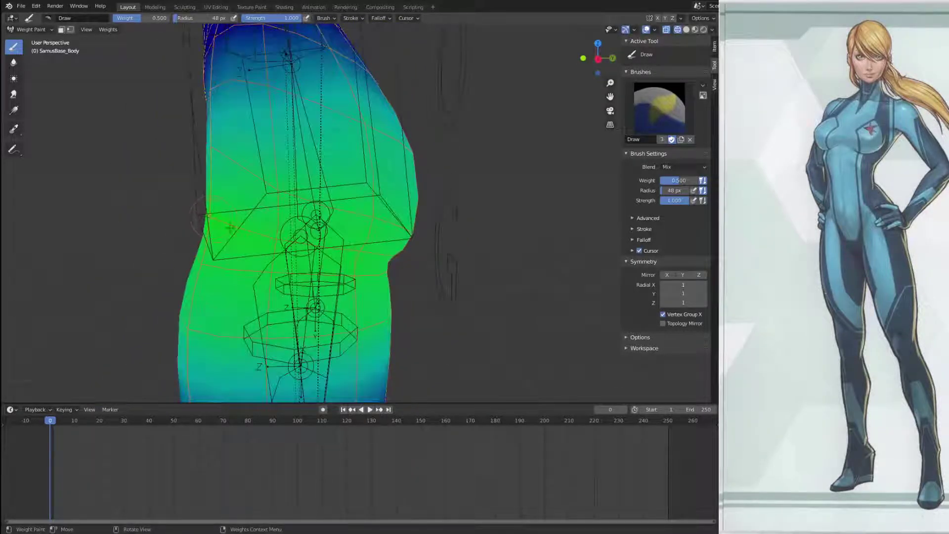
middle_drag(314, 242, 244, 225)
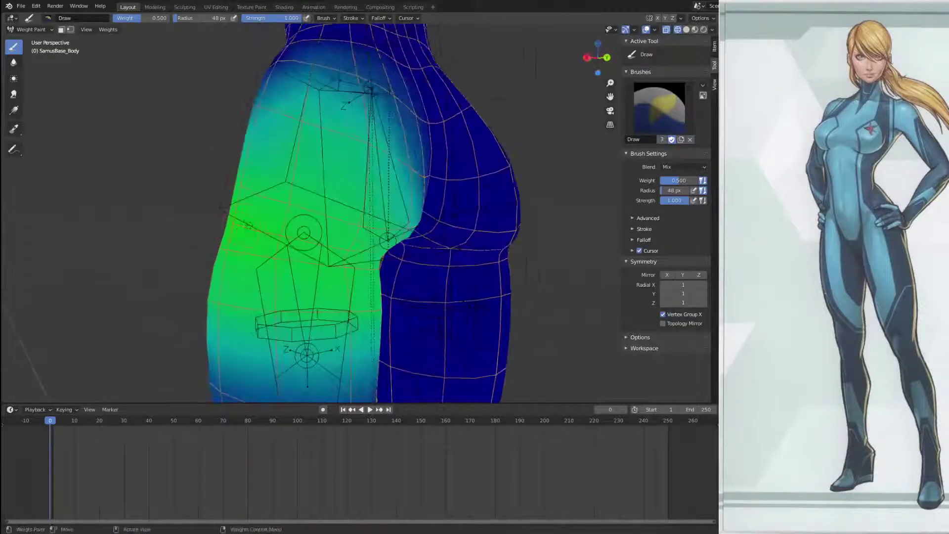
middle_drag(304, 232, 263, 244)
scroll(263, 244, up, 3)
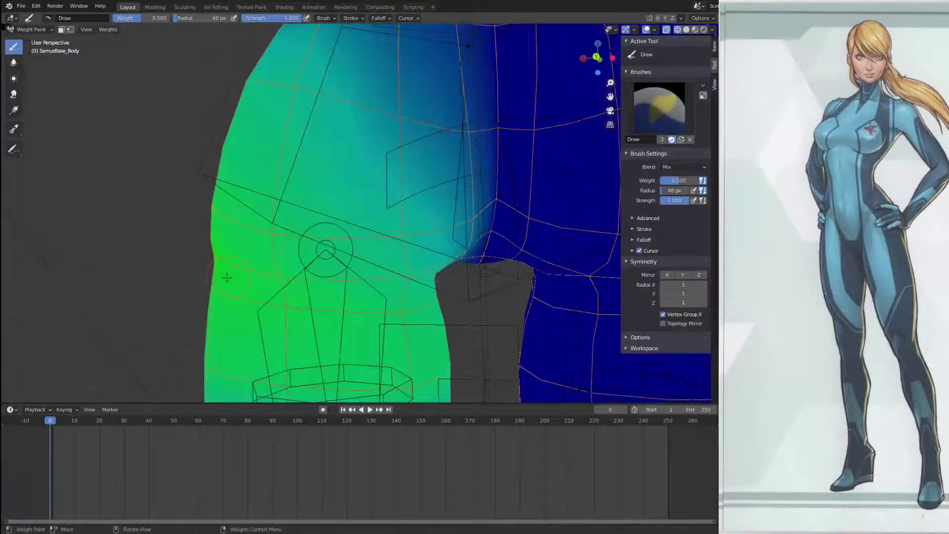
middle_drag(335, 281, 394, 262)
drag(394, 261, 486, 263)
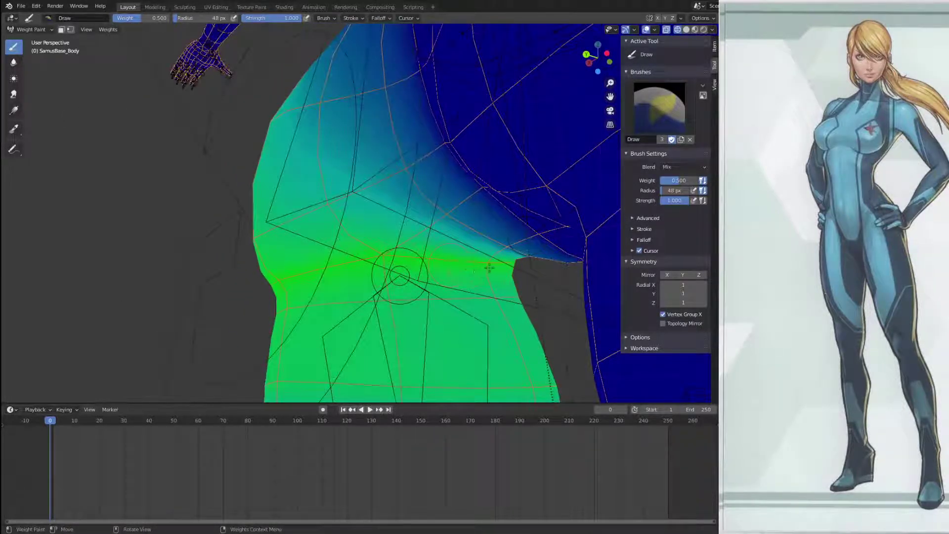
mouse_move(399, 276)
middle_down()
mouse_move(283, 267)
mouse_move(297, 243)
mouse_move(449, 231)
middle_up()
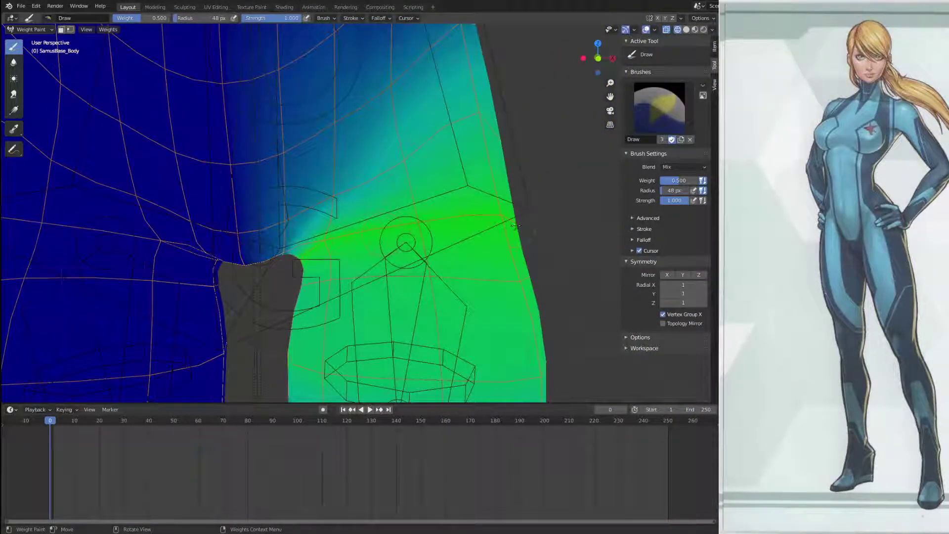
Step: Set the brush weight to 1.0 and paint full left thigh weight across the front of the upper left thigh
scroll(514, 226, down, 3)
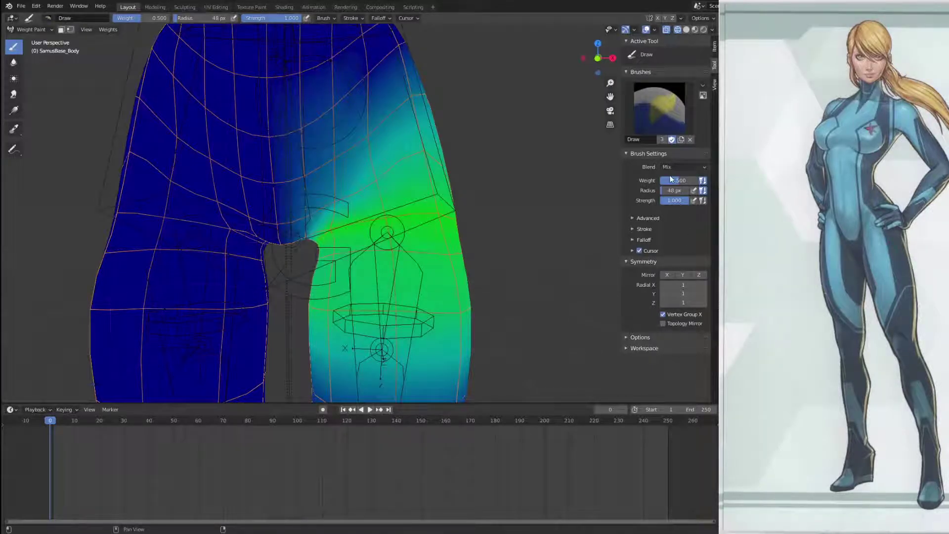
drag(671, 181, 698, 182)
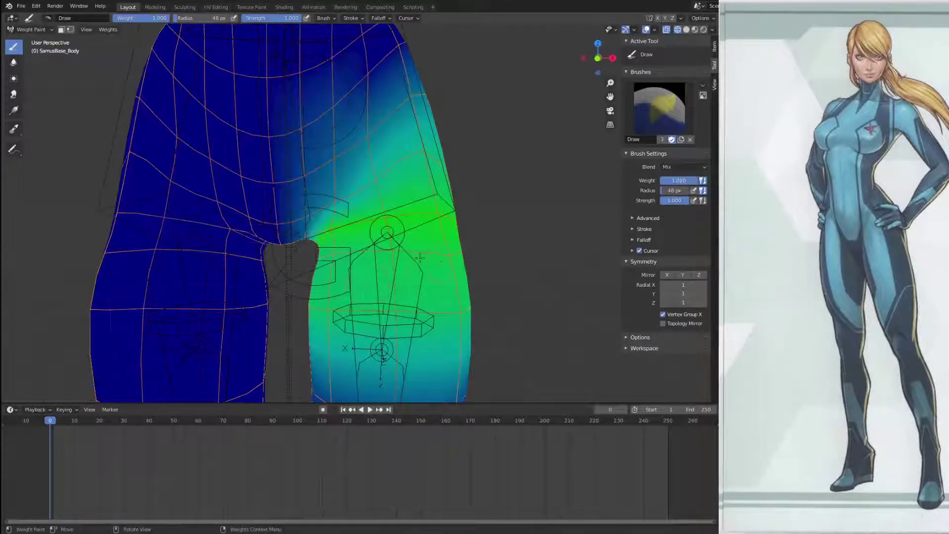
mouse_move(342, 262)
mouse_down()
mouse_move(346, 253)
mouse_move(473, 259)
mouse_up()
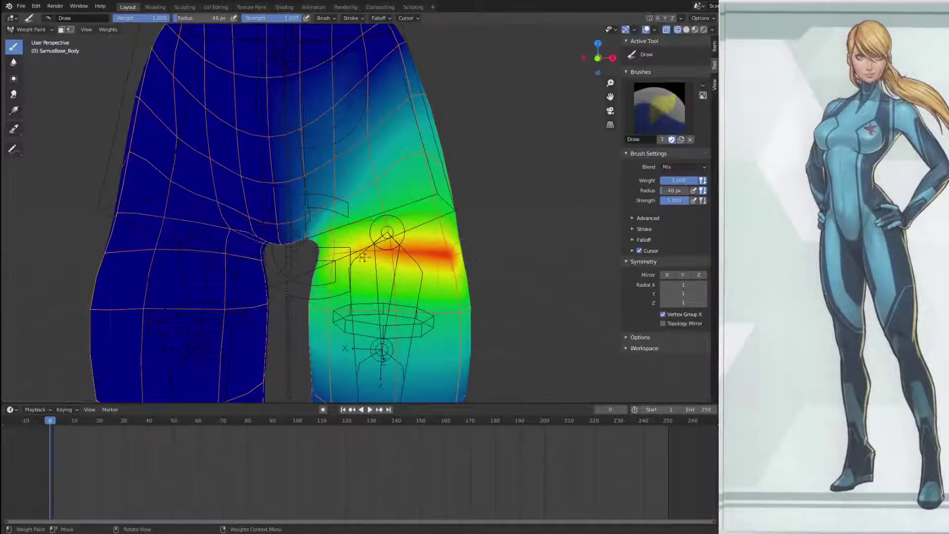
drag(321, 287, 459, 305)
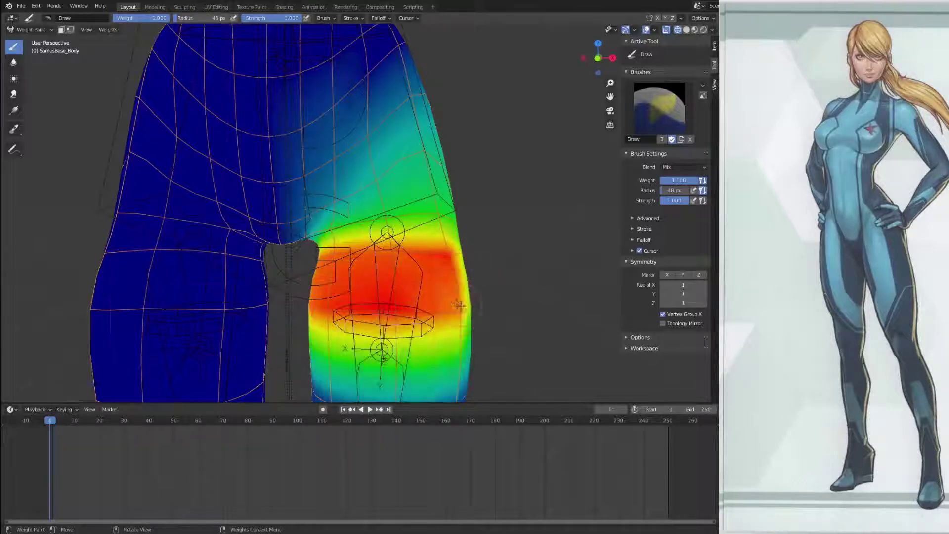
Step: Continue the full thigh weight around the outer side and back of the upper left thigh
middle_drag(445, 304, 267, 294)
drag(264, 293, 354, 291)
middle_drag(356, 291, 326, 291)
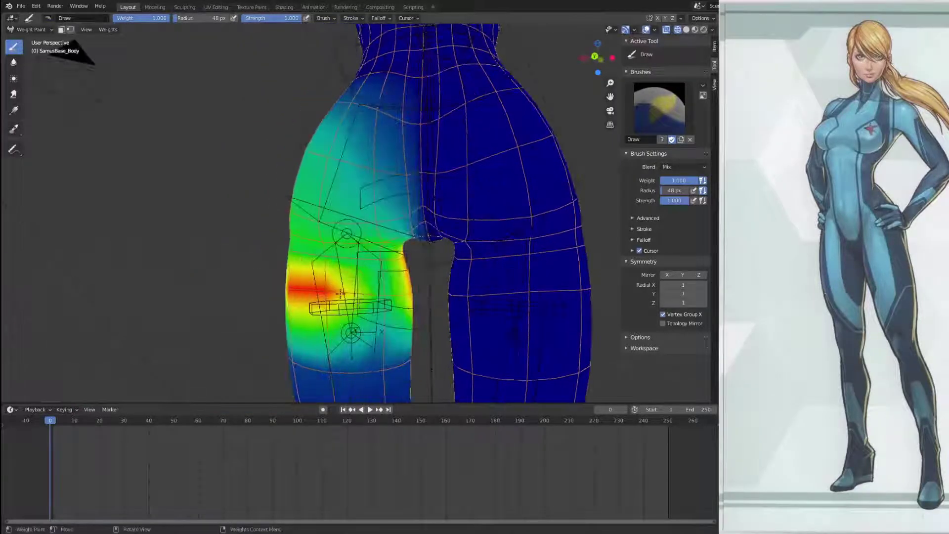
drag(328, 293, 373, 303)
middle_drag(376, 302, 486, 296)
drag(445, 297, 432, 277)
mouse_move(455, 289)
middle_down()
mouse_move(367, 261)
mouse_move(256, 267)
mouse_move(198, 291)
middle_up()
Step: Touch up the remaining weaker spots along the inner and outer edges of the left thigh with full weight
click(402, 256)
scroll(256, 273, up, 3)
click(208, 286)
shift+middle_drag(257, 290, 197, 265)
click(202, 265)
click(208, 262)
click(312, 280)
middle_drag(316, 280, 247, 280)
click(421, 277)
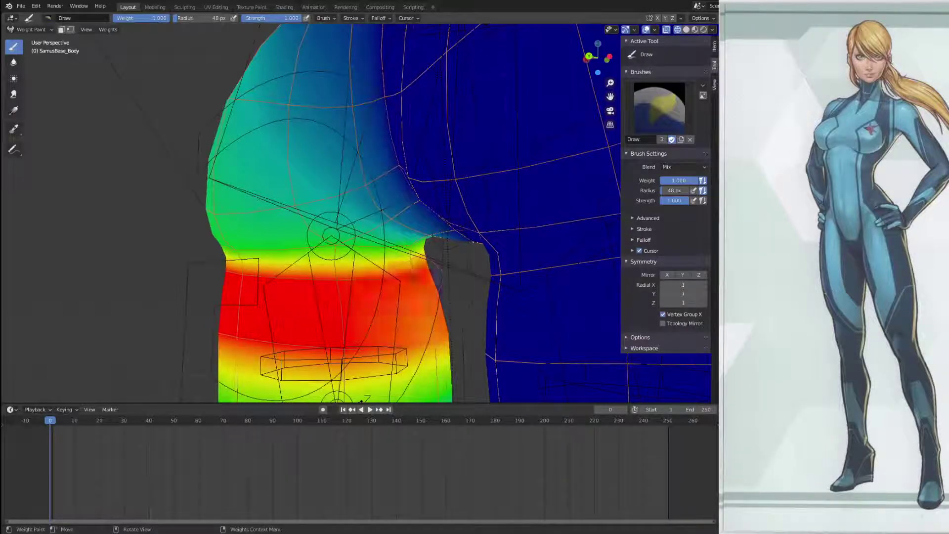
click(430, 334)
middle_drag(216, 306, 415, 232)
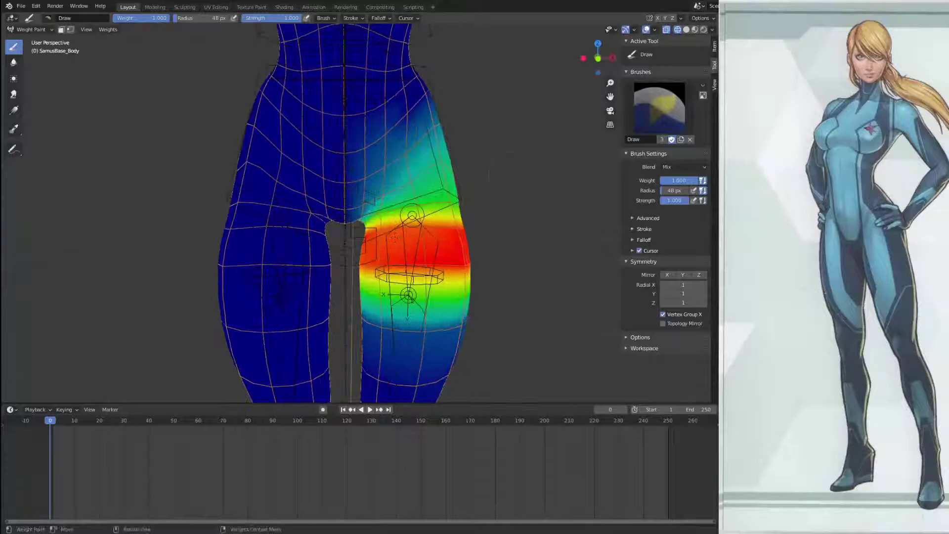
Step: Switch to the Subtract brush and remove the left thigh's weight from the abdomen and front of the hip
scroll(513, 168, up, 3)
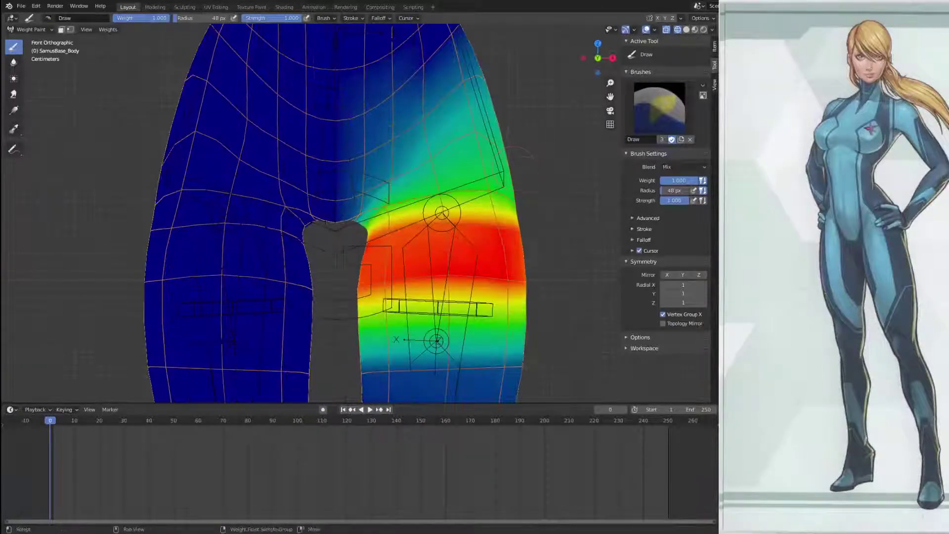
click(675, 112)
click(636, 159)
mouse_move(426, 125)
mouse_down()
mouse_move(395, 158)
mouse_move(278, 184)
mouse_move(328, 206)
mouse_move(326, 230)
mouse_move(396, 208)
mouse_move(373, 133)
mouse_up()
drag(413, 193, 500, 203)
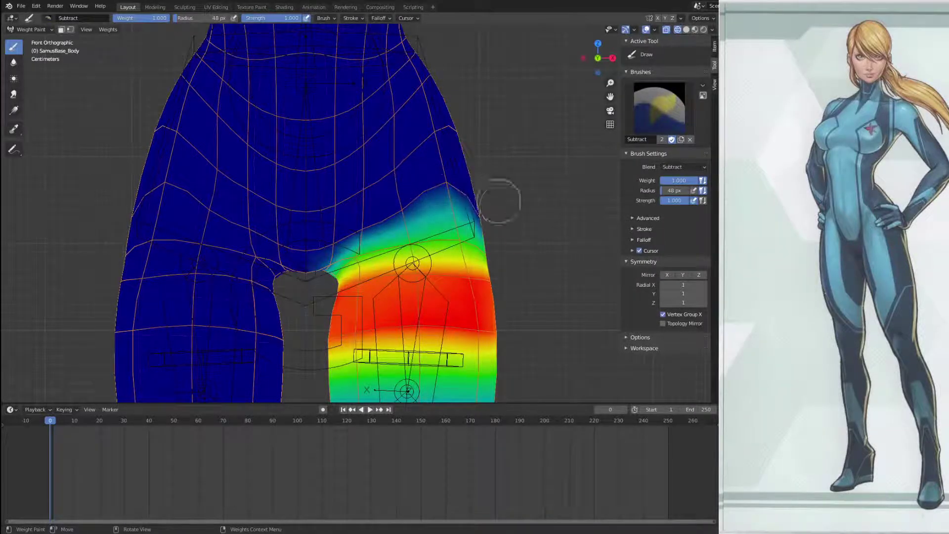
Step: Subtract the left thigh's weight from the side of the hip and the left buttock down to the crease
middle_drag(230, 193, 237, 205)
mouse_move(232, 217)
mouse_down()
mouse_move(296, 233)
mouse_move(306, 99)
mouse_move(276, 188)
mouse_move(213, 147)
mouse_up()
drag(318, 84, 354, 126)
middle_drag(358, 131, 266, 130)
mouse_move(358, 124)
mouse_down()
mouse_move(375, 140)
mouse_move(292, 153)
mouse_up()
mouse_move(388, 118)
mouse_down()
mouse_move(386, 162)
mouse_move(371, 148)
mouse_move(395, 237)
mouse_move(286, 233)
mouse_move(323, 253)
mouse_up()
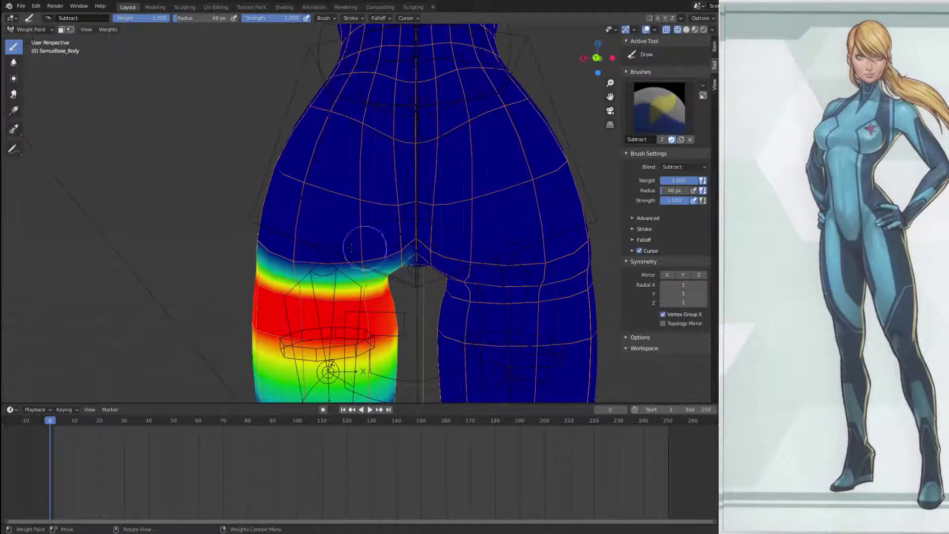
middle_drag(346, 195, 390, 206)
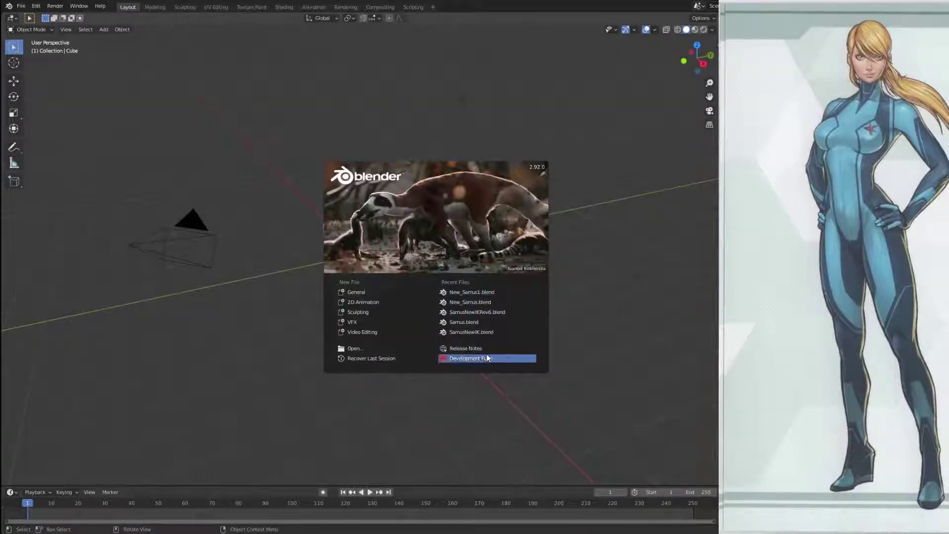
Step: Recover the last session from the splash screen and inspect the recovered Samus body
click(383, 360)
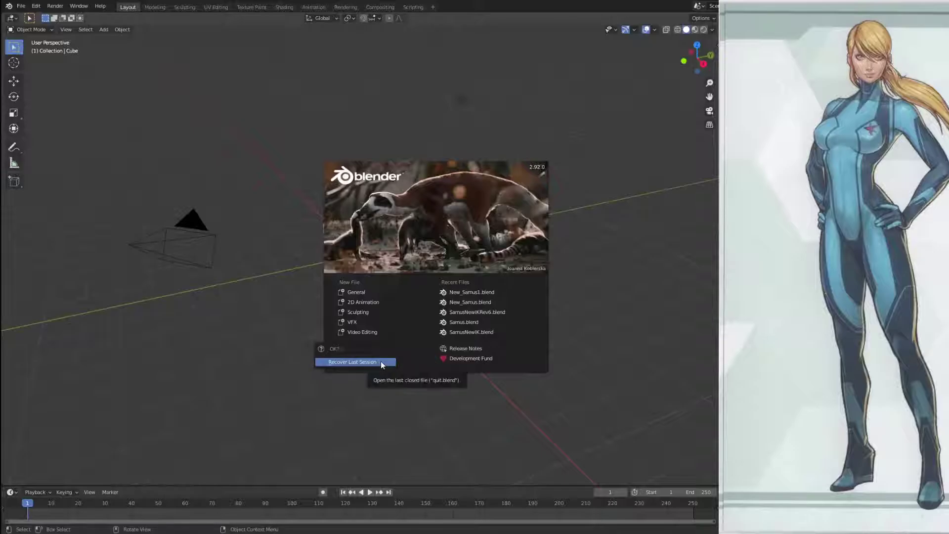
click(379, 362)
middle_drag(544, 109, 467, 191)
scroll(465, 158, down, 5)
middle_drag(463, 127, 568, 174)
scroll(556, 189, up, 4)
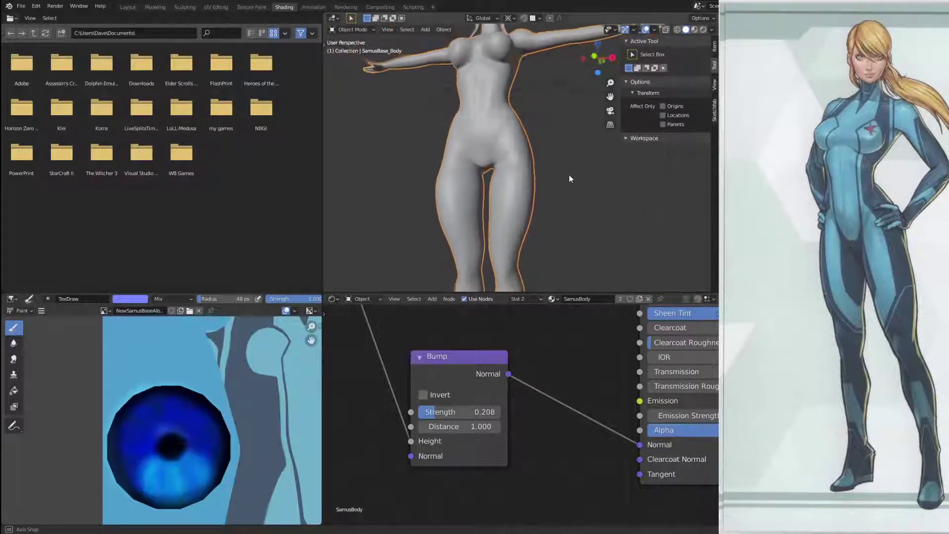
Step: Recover the auto-saved weight painting session, check the pelvis weights and save the file
click(22, 7)
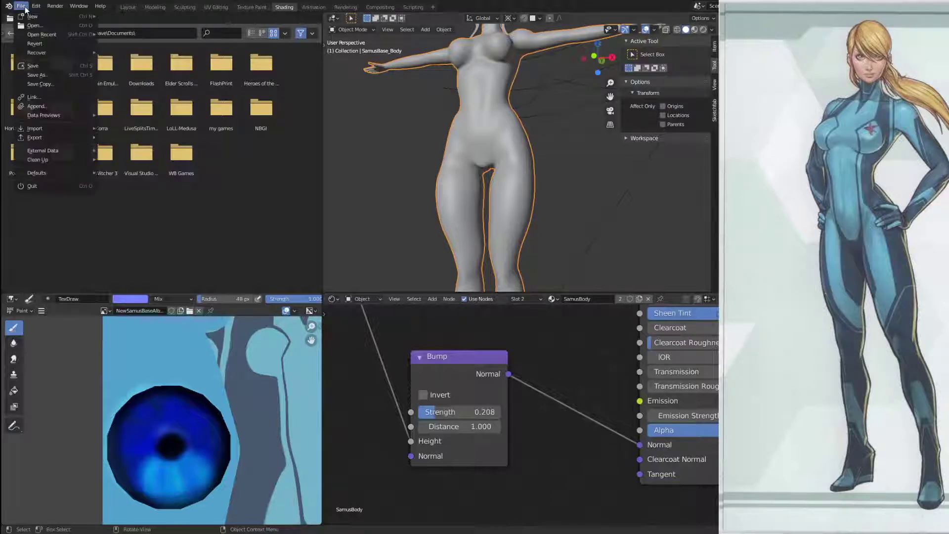
mouse_move(41, 57)
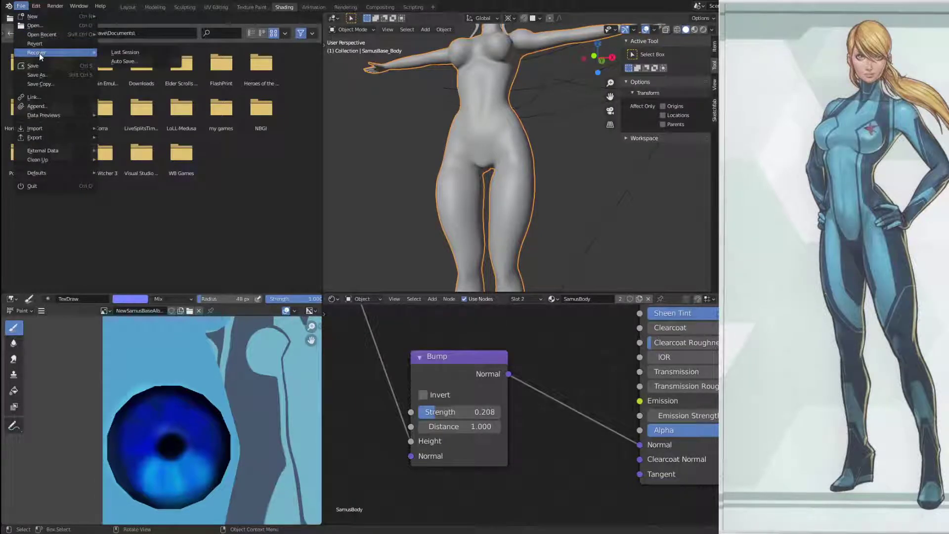
click(139, 62)
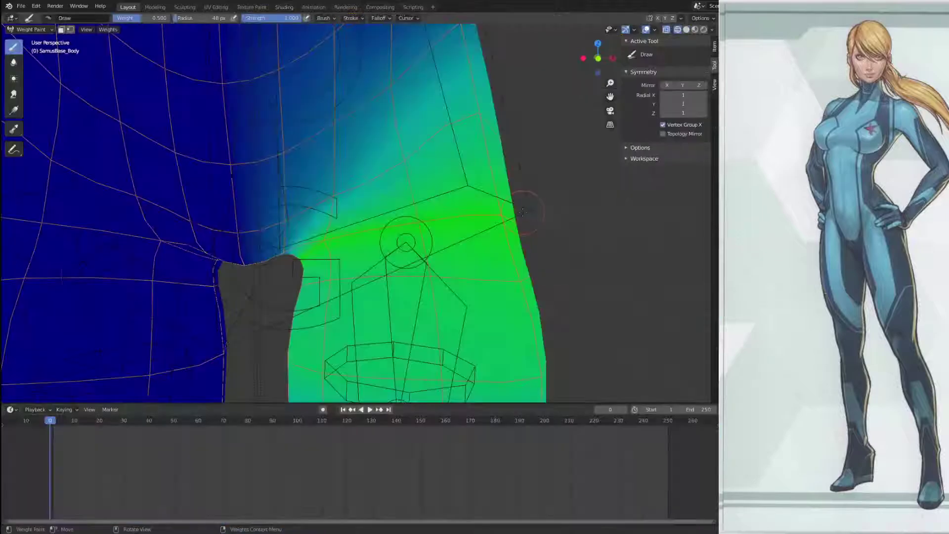
mouse_move(501, 202)
middle_down()
mouse_move(316, 203)
mouse_move(393, 201)
middle_up()
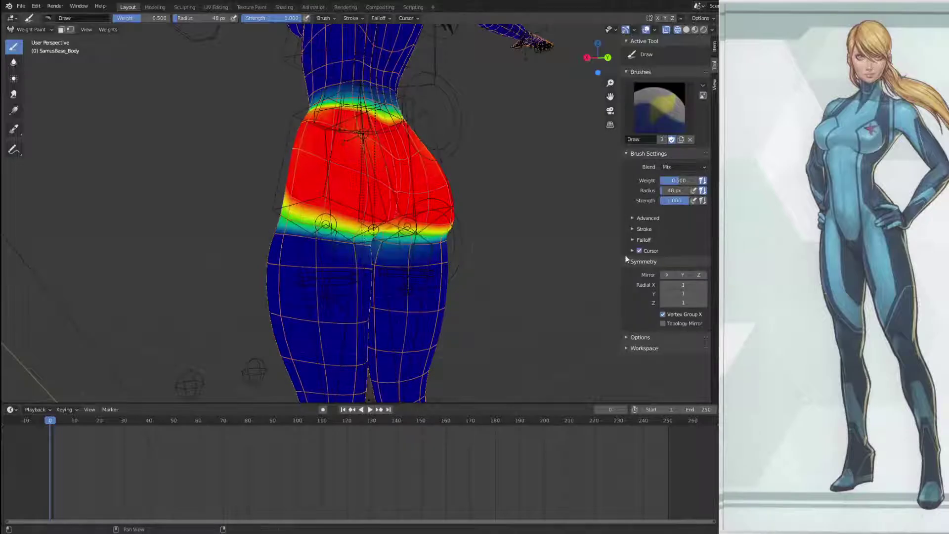
middle_drag(544, 238, 613, 246)
key(ctrl+s)
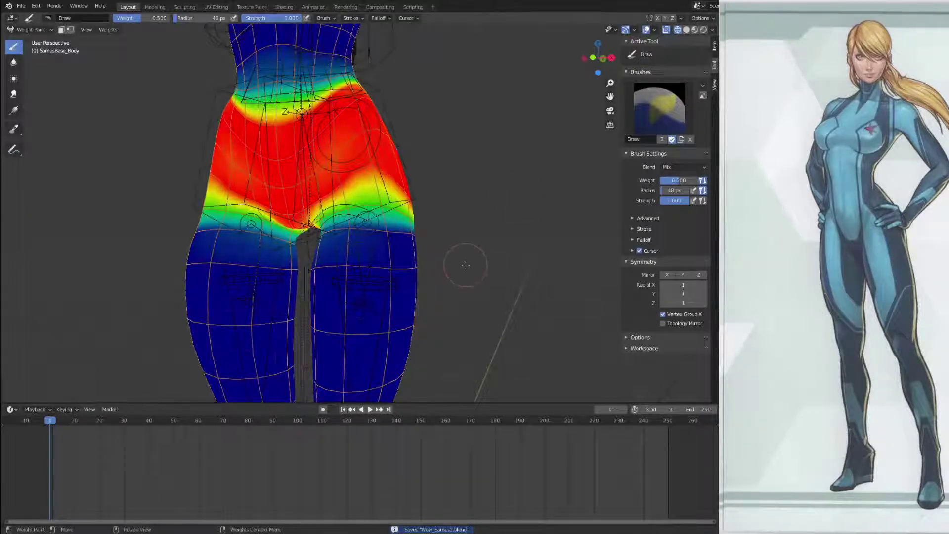
Step: Check the pelvis weights around the crotch, make the left thigh bone's vertex group active and save the file
middle_drag(466, 265, 468, 256)
key(KP_1)
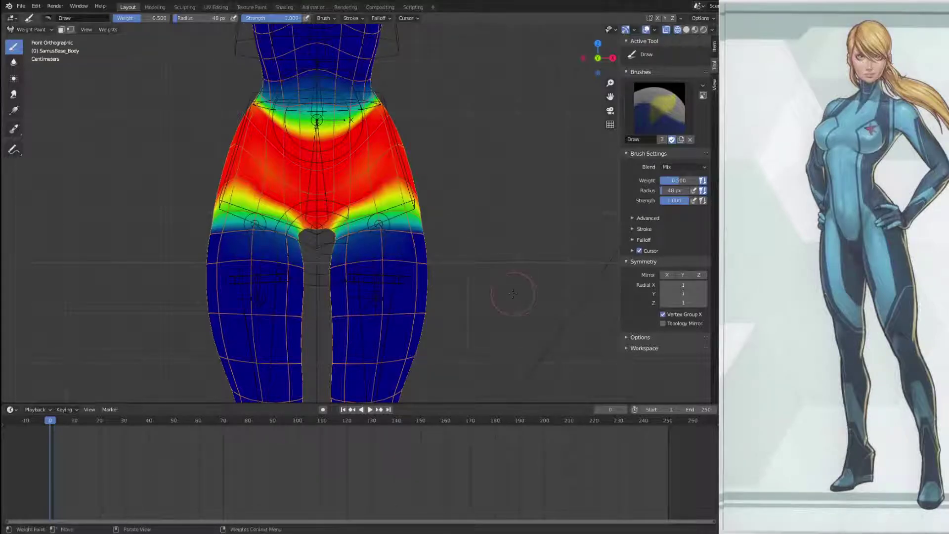
scroll(513, 294, up, 5)
middle_drag(483, 252, 459, 250)
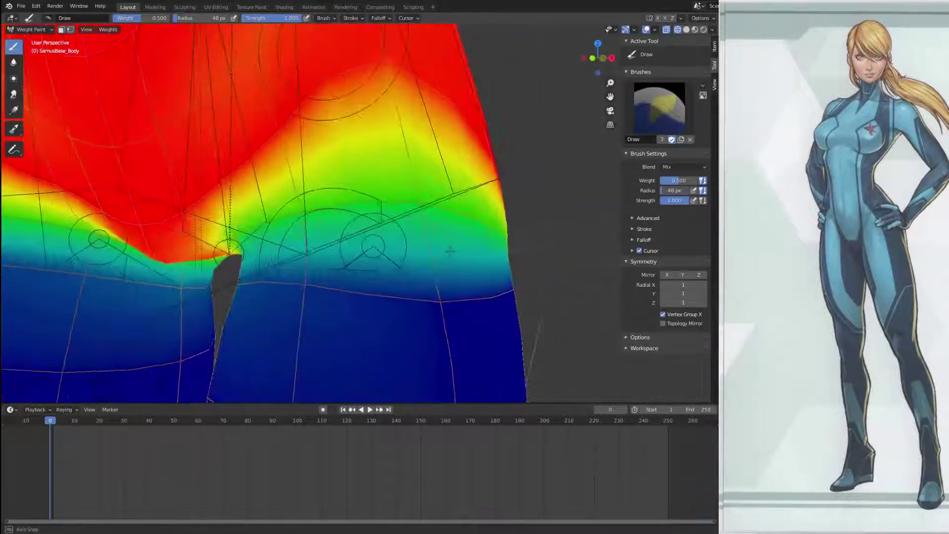
scroll(449, 250, down, 4)
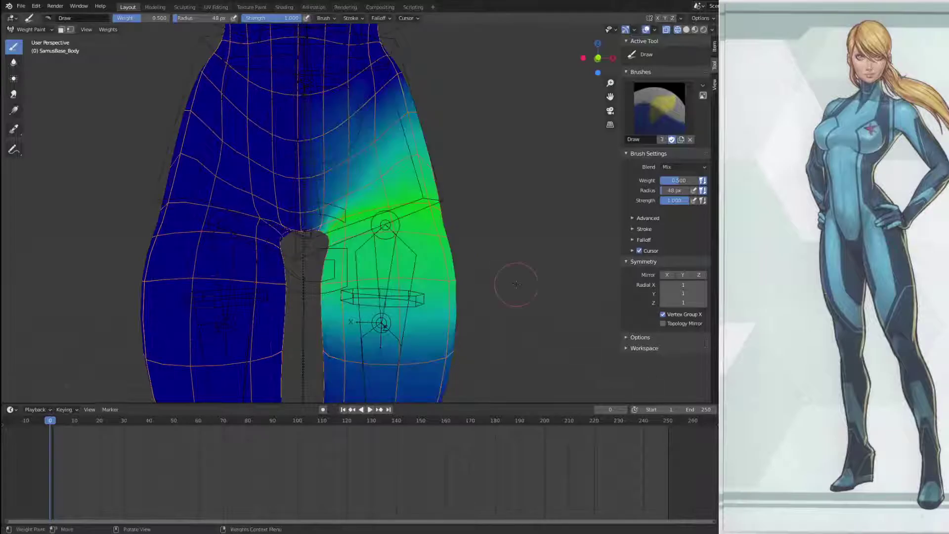
scroll(514, 282, up, 2)
key(ctrl+s)
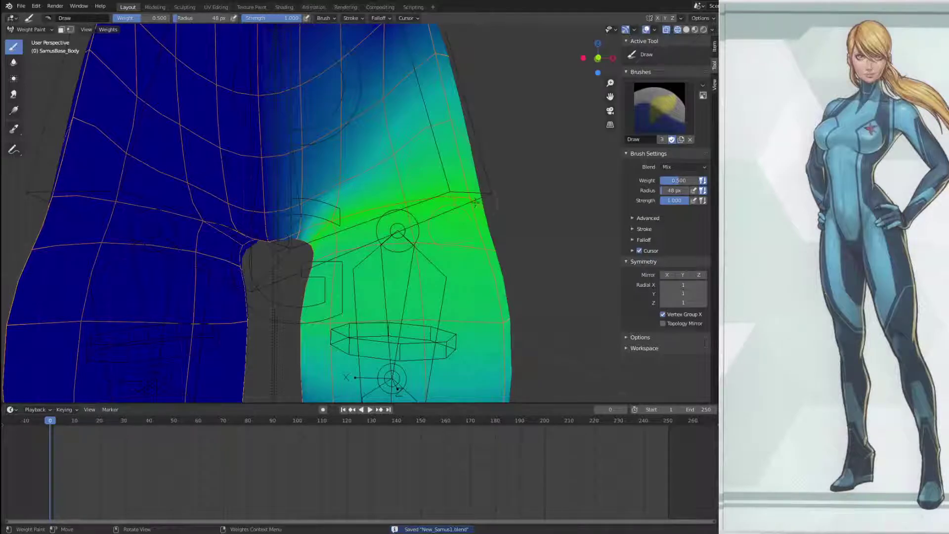
Step: Set the brush weight to 1.0 and paint full weight across the front of the left thigh below the hip joint
middle_drag(400, 200, 406, 204)
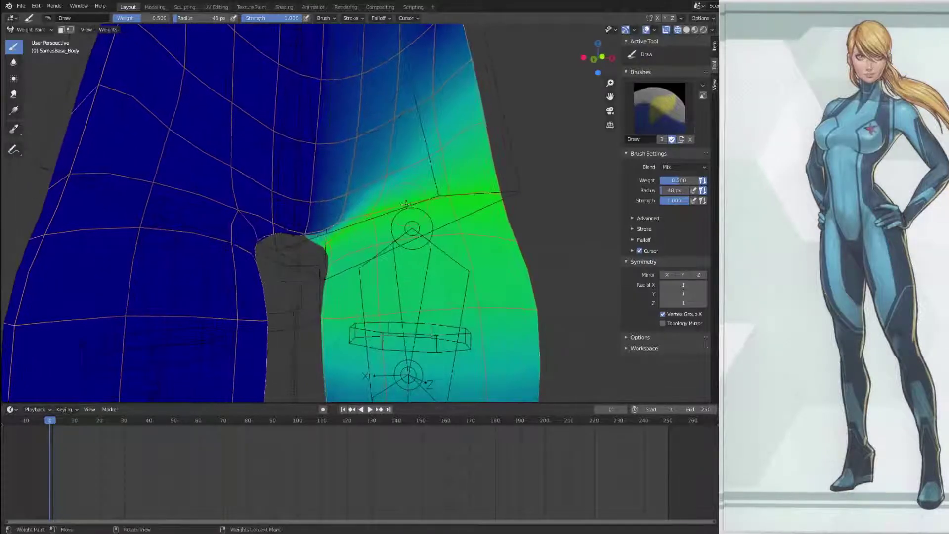
mouse_move(485, 196)
middle_down()
mouse_move(524, 198)
mouse_move(499, 200)
middle_up()
middle_drag(445, 275, 414, 267)
scroll(413, 267, up, 3)
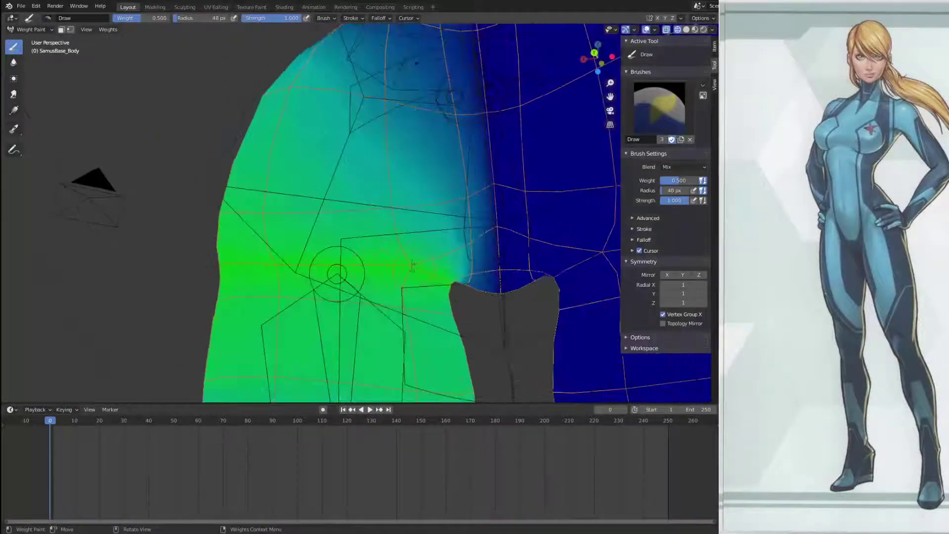
middle_drag(337, 273, 283, 236)
middle_drag(185, 224, 255, 242)
scroll(356, 218, down, 2)
shift+middle_drag(356, 218, 390, 169)
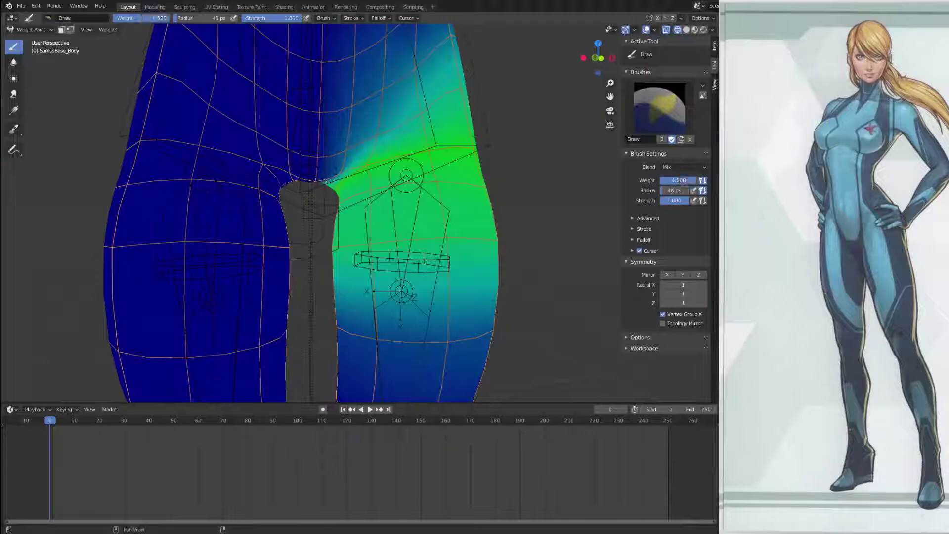
drag(479, 240, 348, 242)
drag(447, 244, 519, 240)
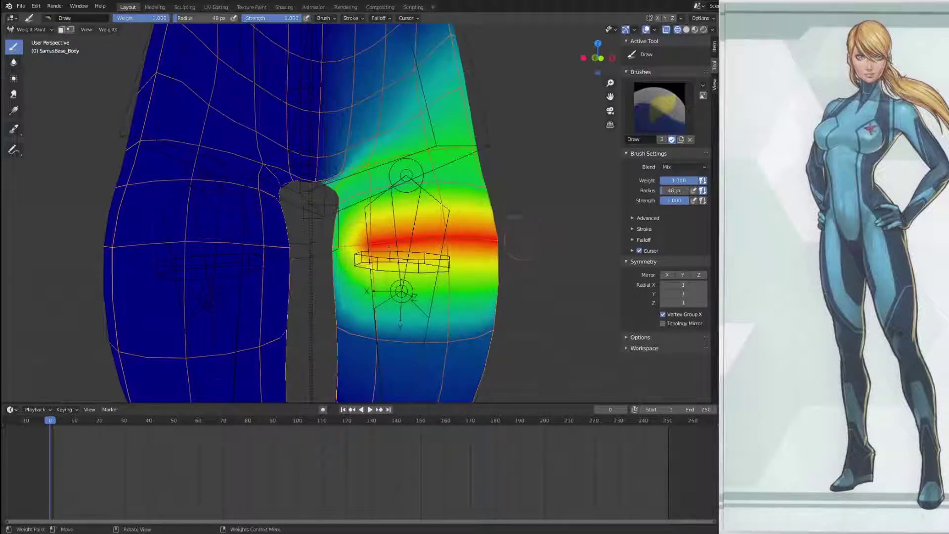
mouse_move(366, 211)
mouse_down()
mouse_move(435, 183)
mouse_move(475, 178)
mouse_move(410, 200)
mouse_move(502, 194)
mouse_up()
Step: Paint full left thigh weight across the back of the upper left thigh, just below the buttock crease
middle_drag(502, 193, 255, 242)
drag(143, 185, 275, 207)
middle_drag(284, 214, 235, 197)
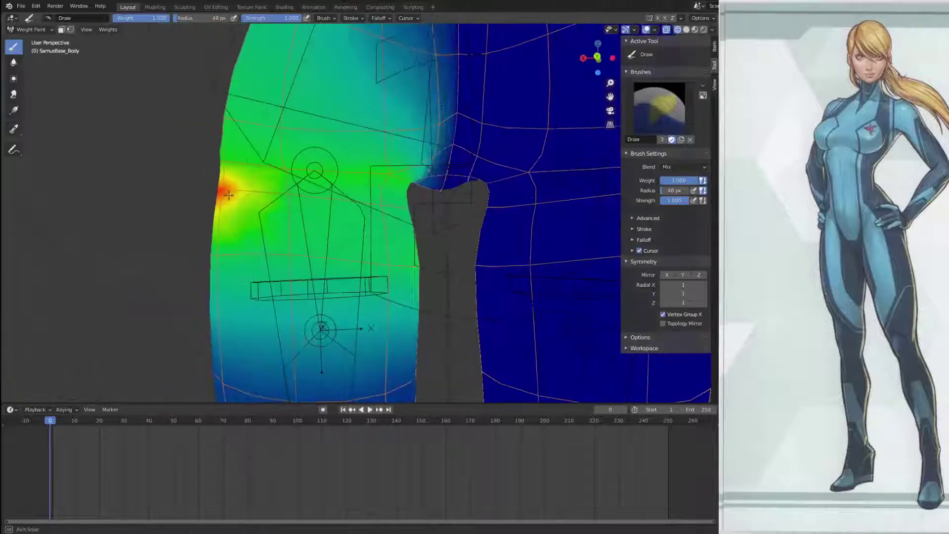
scroll(235, 196, up, 1)
mouse_move(272, 198)
mouse_down()
mouse_move(192, 189)
mouse_move(403, 210)
mouse_up()
mouse_move(433, 281)
mouse_down()
mouse_move(197, 247)
mouse_move(190, 233)
mouse_move(392, 257)
mouse_move(415, 273)
mouse_up()
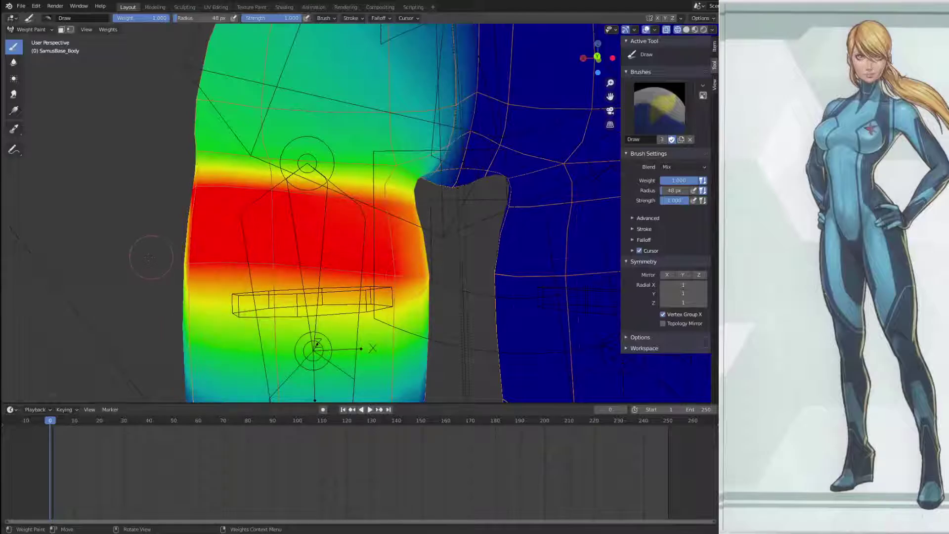
Step: Fill in the inner and outer sides of the upper left thigh with full weight and save the file
middle_drag(237, 260, 509, 230)
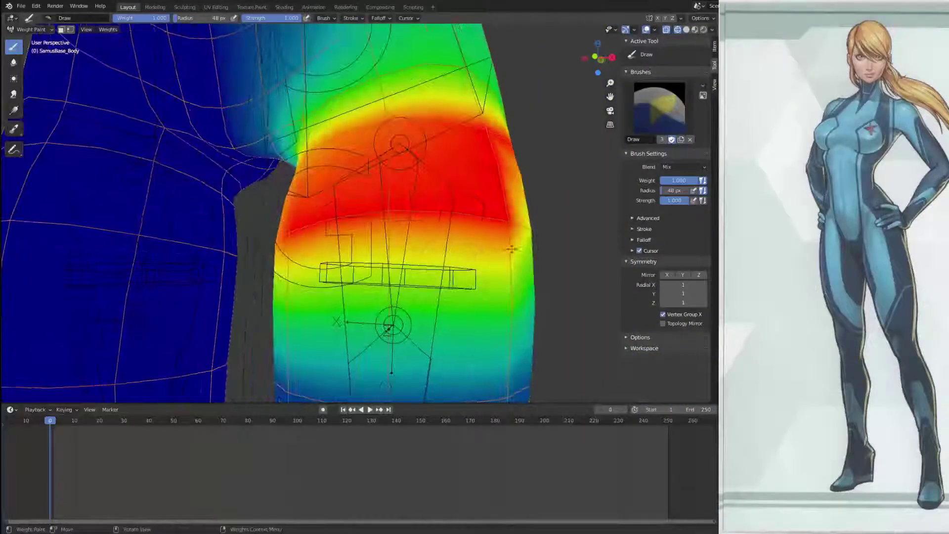
middle_drag(332, 224, 370, 240)
drag(355, 250, 367, 250)
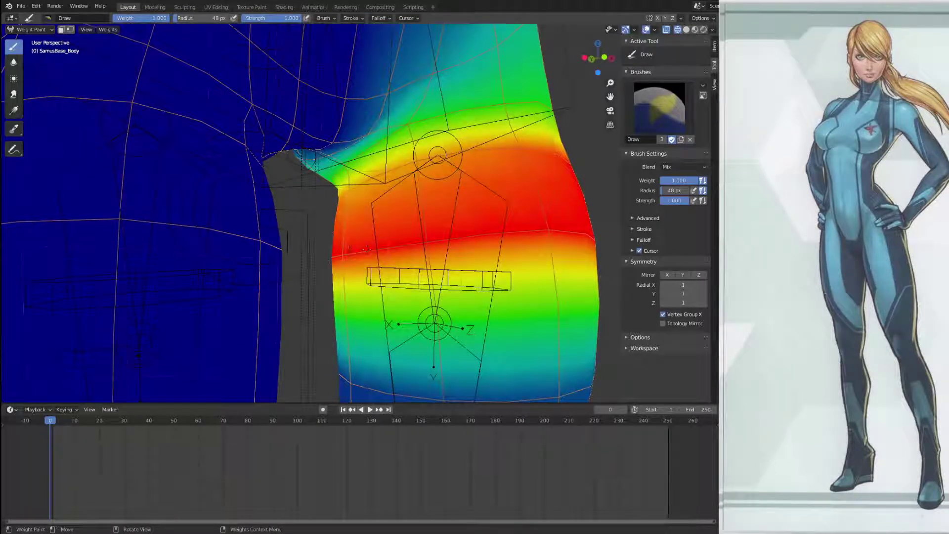
mouse_move(572, 237)
middle_down()
mouse_move(394, 352)
mouse_move(493, 217)
middle_up()
drag(496, 203, 379, 202)
mouse_move(222, 208)
middle_down()
mouse_move(345, 229)
mouse_move(389, 218)
middle_up()
drag(388, 218, 304, 212)
middle_drag(594, 210, 505, 240)
key(ctrl+s)
Step: Switch to the Subtract brush and remove the left thigh weight across the front of the pelvis
shift+middle_drag(505, 144, 504, 237)
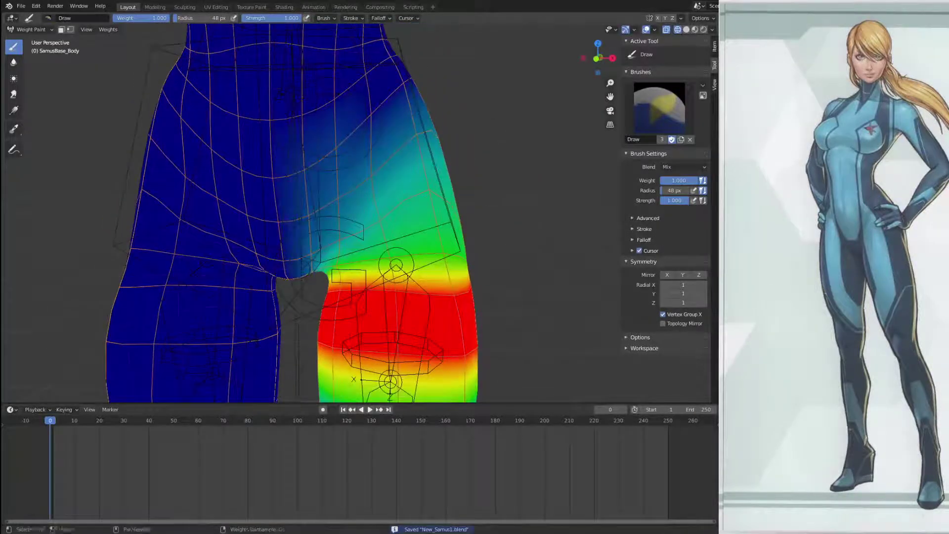
click(657, 114)
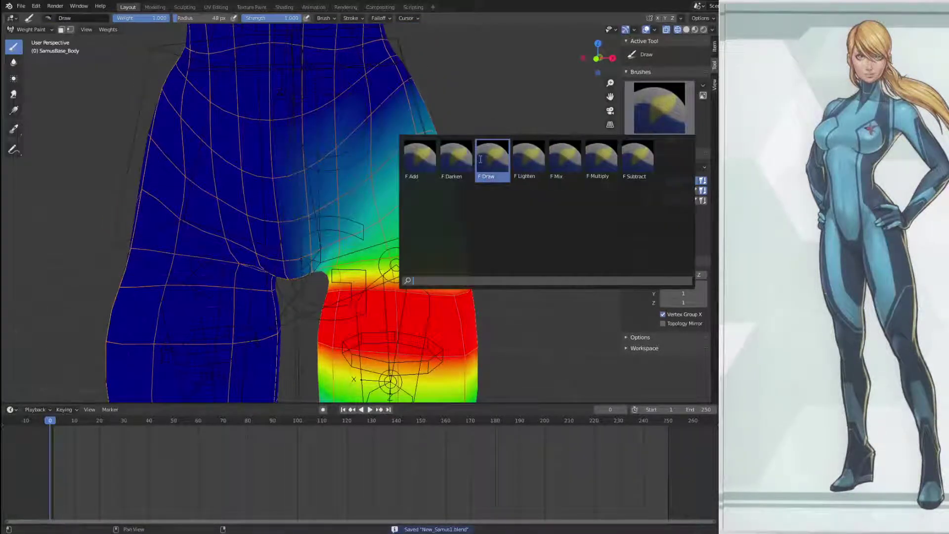
click(638, 158)
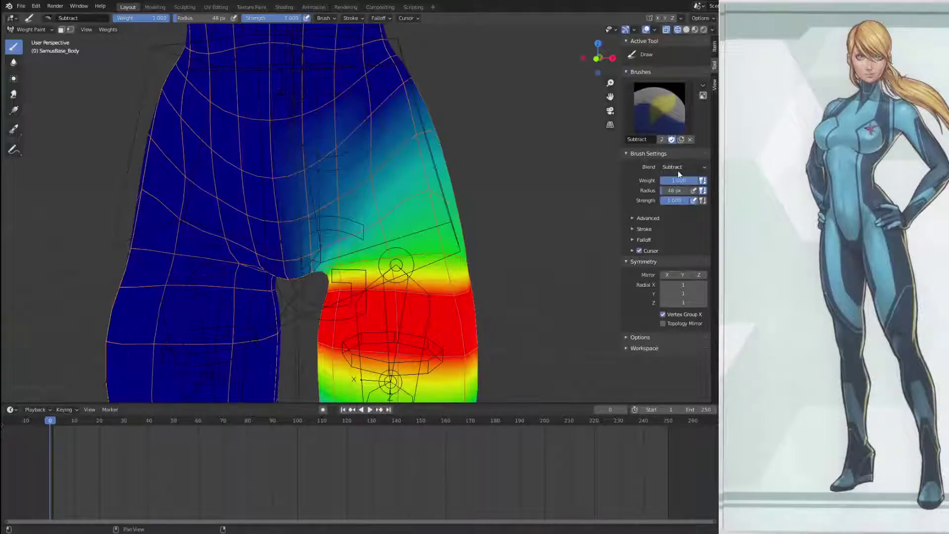
mouse_move(457, 101)
mouse_down()
mouse_move(368, 144)
mouse_move(416, 163)
mouse_move(344, 207)
mouse_move(488, 169)
mouse_move(326, 233)
mouse_move(290, 207)
mouse_move(370, 98)
mouse_up()
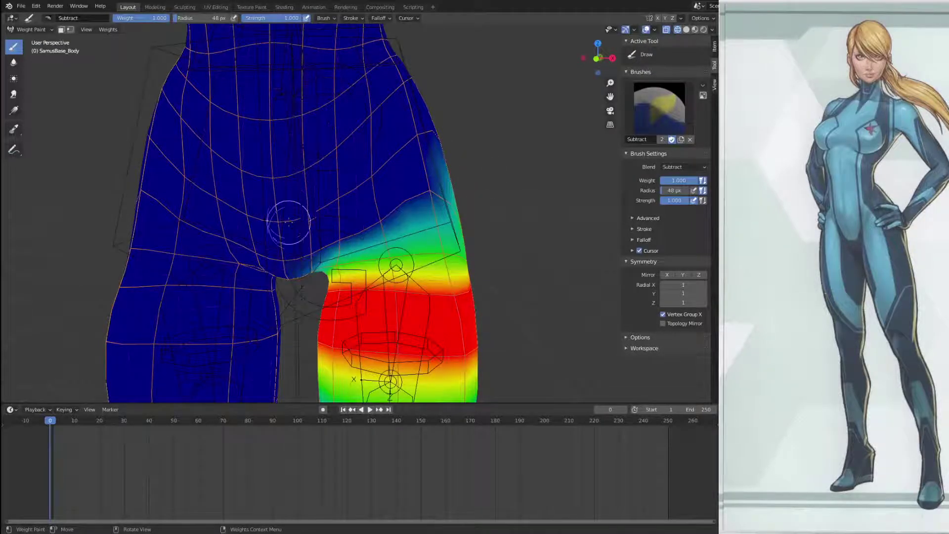
middle_drag(483, 165, 400, 151)
Step: Subtract the left thigh weight from the outer hip and left buttock, saving the file along the way
mouse_move(247, 161)
mouse_down()
mouse_move(317, 199)
mouse_move(433, 197)
mouse_up()
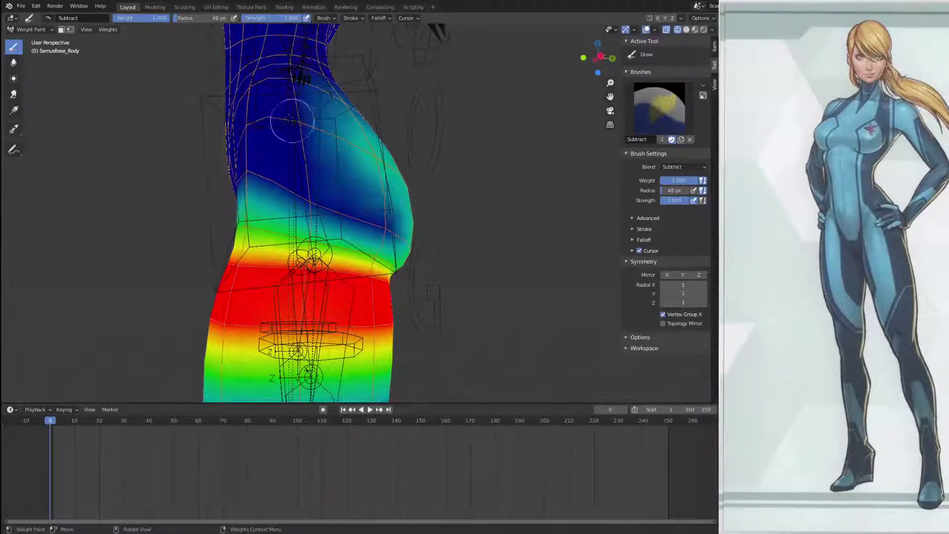
drag(297, 118, 400, 160)
middle_drag(353, 112, 302, 118)
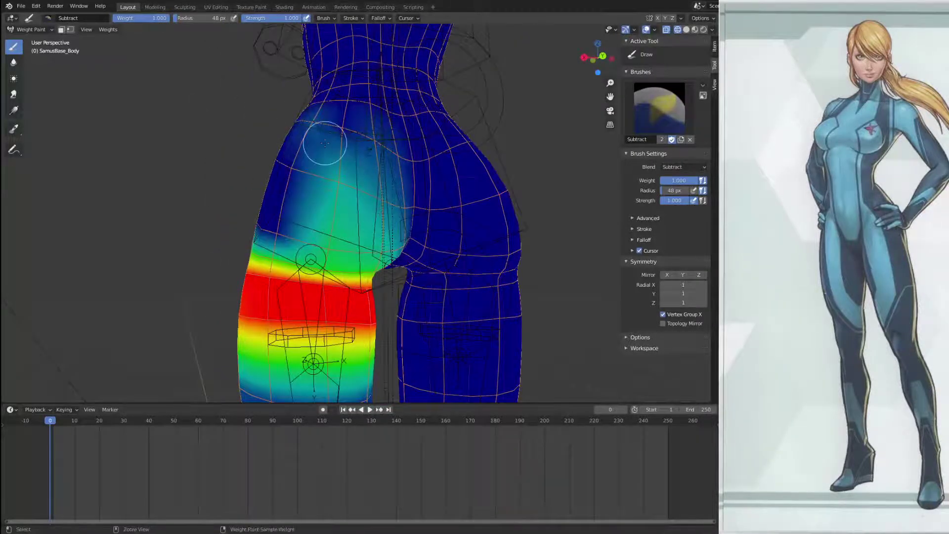
key(ctrl+s)
mouse_move(282, 223)
mouse_down()
mouse_move(356, 242)
mouse_move(401, 225)
mouse_move(351, 205)
mouse_move(328, 90)
mouse_up()
mouse_move(443, 144)
mouse_down()
mouse_move(357, 126)
mouse_move(372, 136)
mouse_up()
Step: Subtract the remaining left thigh weight around the crotch and the inner edge of the left buttock from behind
middle_drag(372, 135, 395, 177)
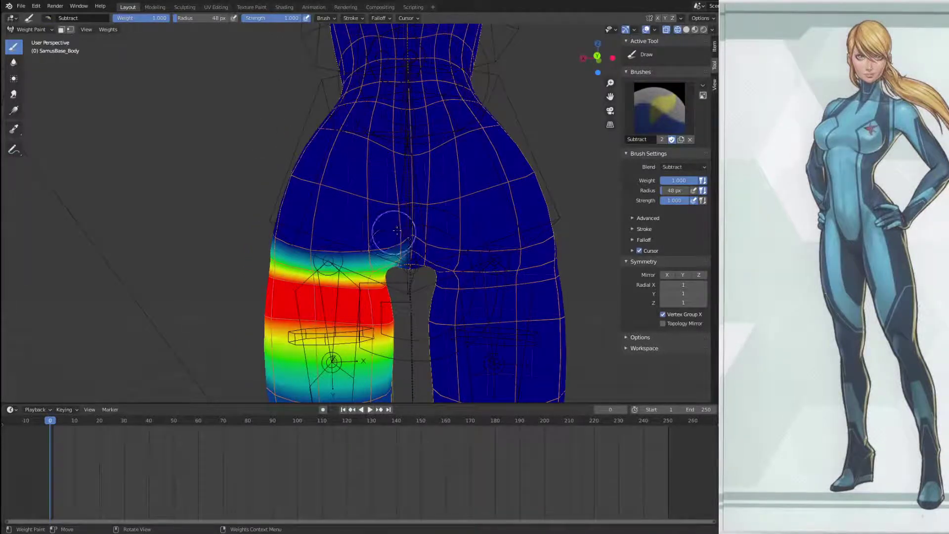
middle_drag(396, 228, 390, 210)
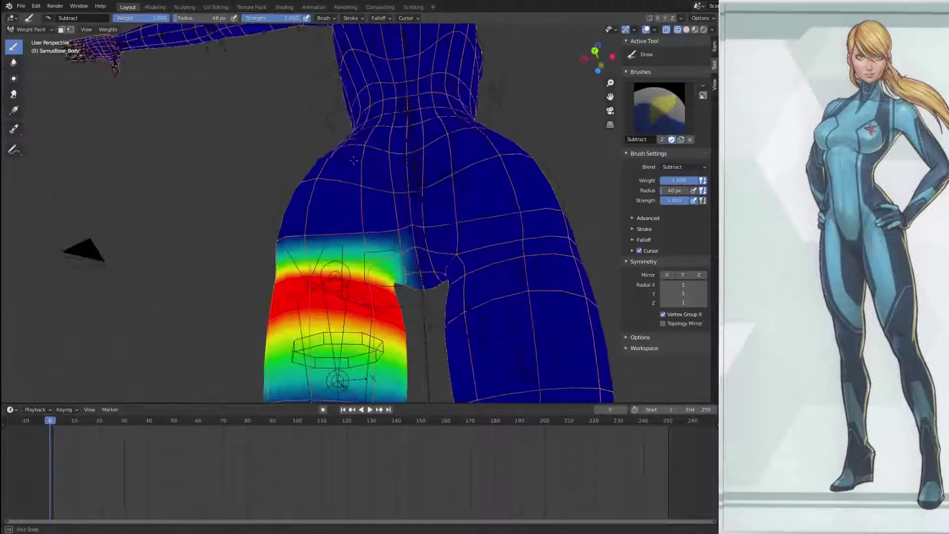
scroll(394, 210, up, 2)
drag(418, 232, 431, 233)
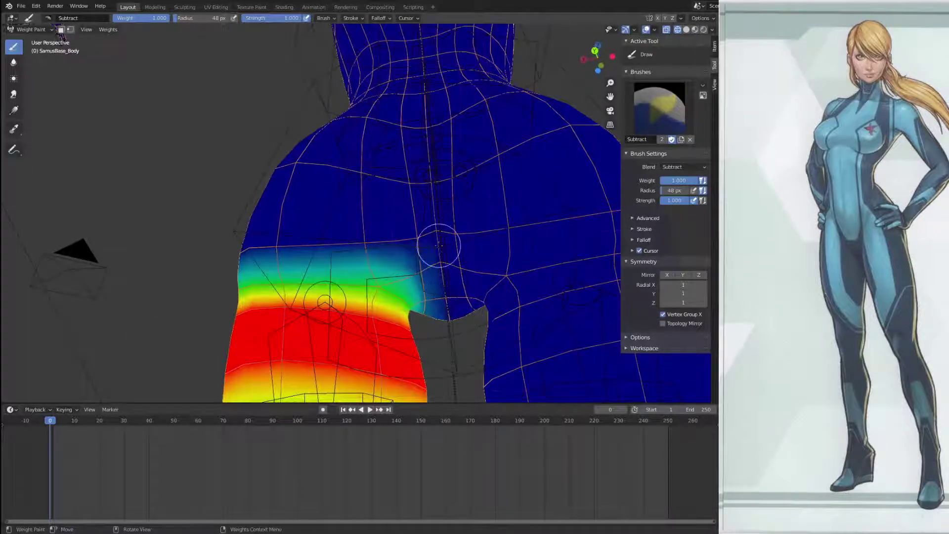
drag(447, 301, 428, 252)
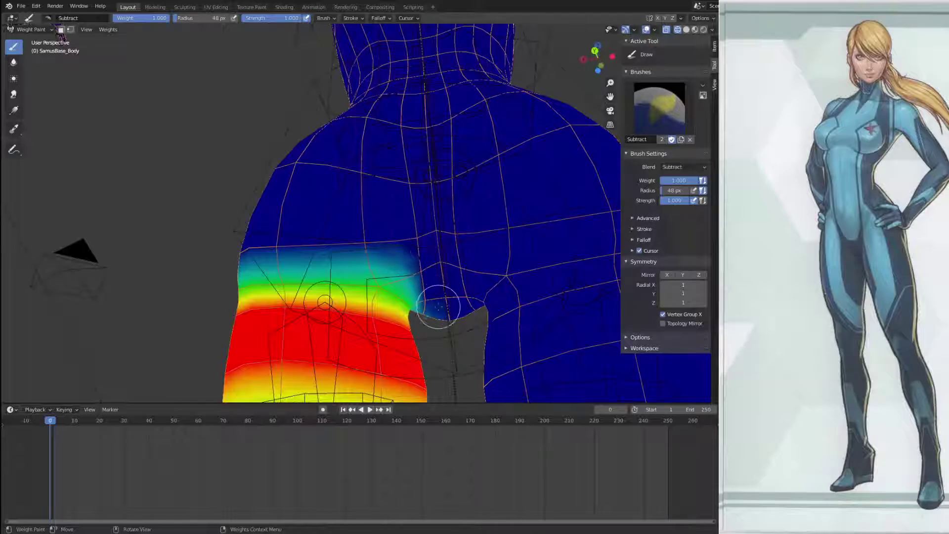
Step: Check the front of the hip and crotch for leftover left thigh weight and save the file
middle_drag(218, 238, 409, 188)
middle_drag(206, 105, 476, 138)
middle_drag(371, 229, 365, 185)
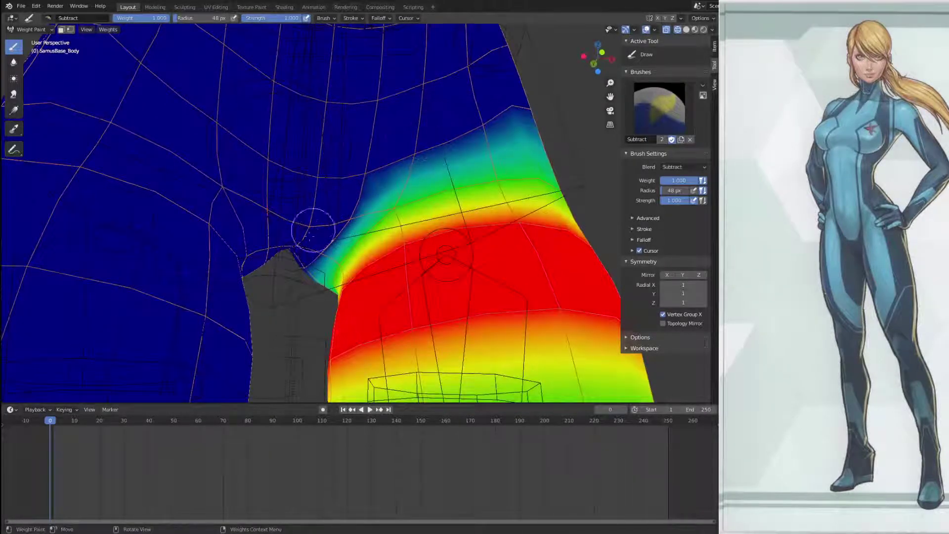
mouse_move(275, 263)
middle_down()
mouse_move(306, 233)
mouse_move(421, 239)
middle_up()
scroll(314, 172, down, 4)
middle_drag(313, 171, 494, 207)
key(ctrl+s)
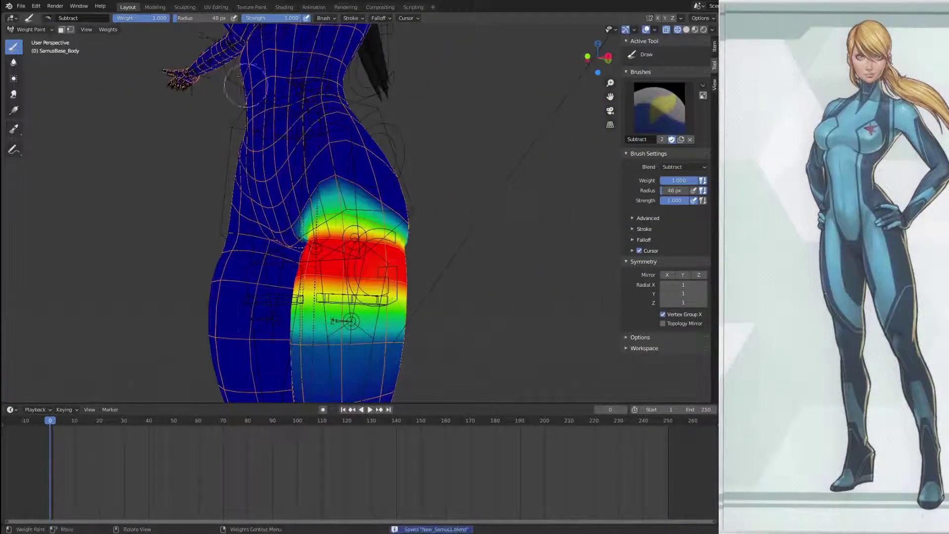
Step: Put the SamusArm_Ctr armature in Pose Mode and move the left foot control about 0.39 m forward and 0.30 m up
click(34, 30)
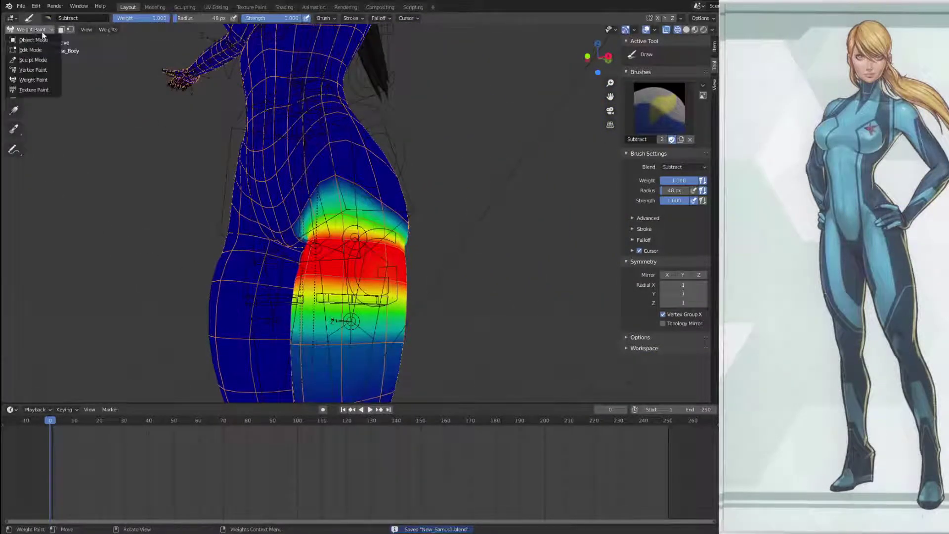
click(44, 41)
mouse_move(398, 191)
middle_down()
mouse_move(432, 227)
mouse_move(386, 283)
mouse_move(454, 311)
mouse_move(539, 180)
mouse_move(523, 174)
mouse_move(429, 226)
middle_up()
scroll(403, 292, down, 4)
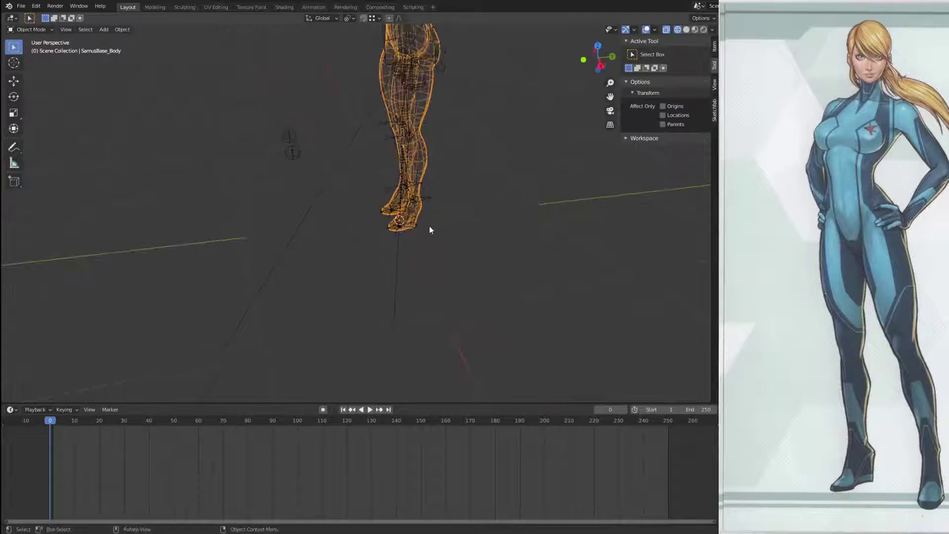
click(413, 230)
key(ctrl+Tab)
click(416, 229)
key(KP_3)
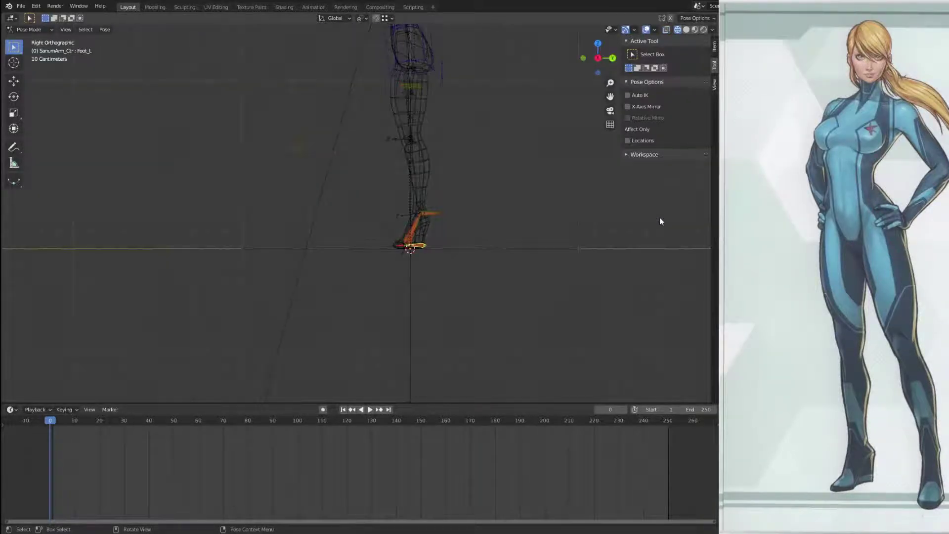
key(g)
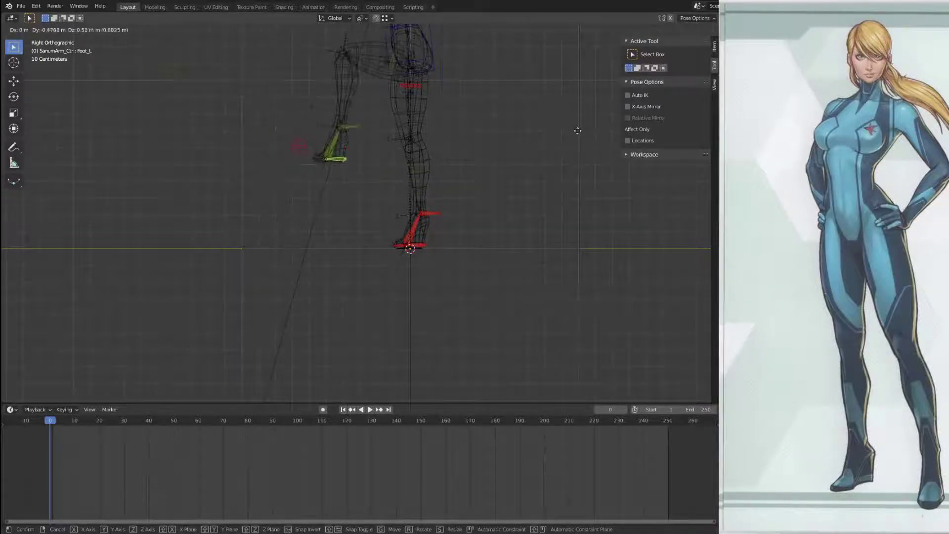
click(583, 155)
Step: Return SamusBase_Body to Weight Paint mode and make the upper right thigh bone's vertex group active
middle_drag(498, 146, 580, 198)
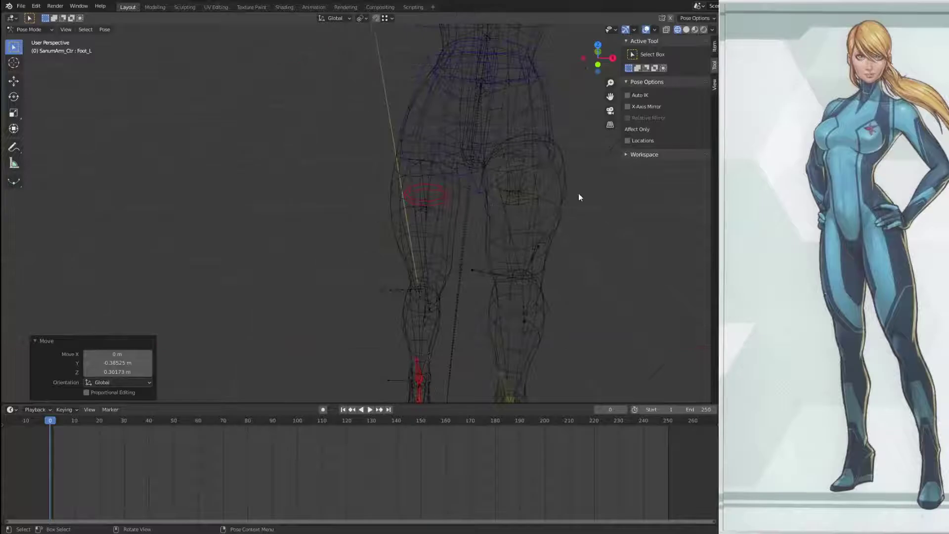
key(ctrl+Tab)
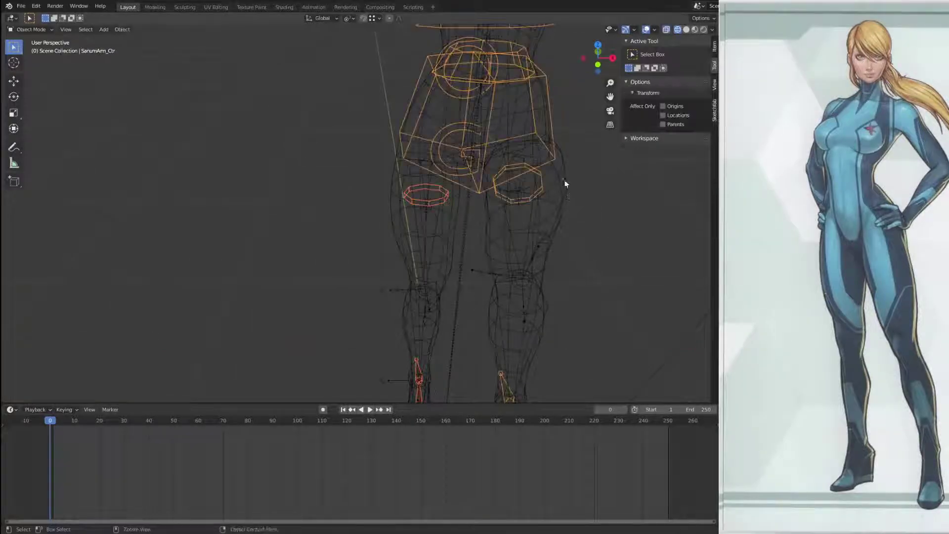
click(565, 178)
key(ctrl+Tab)
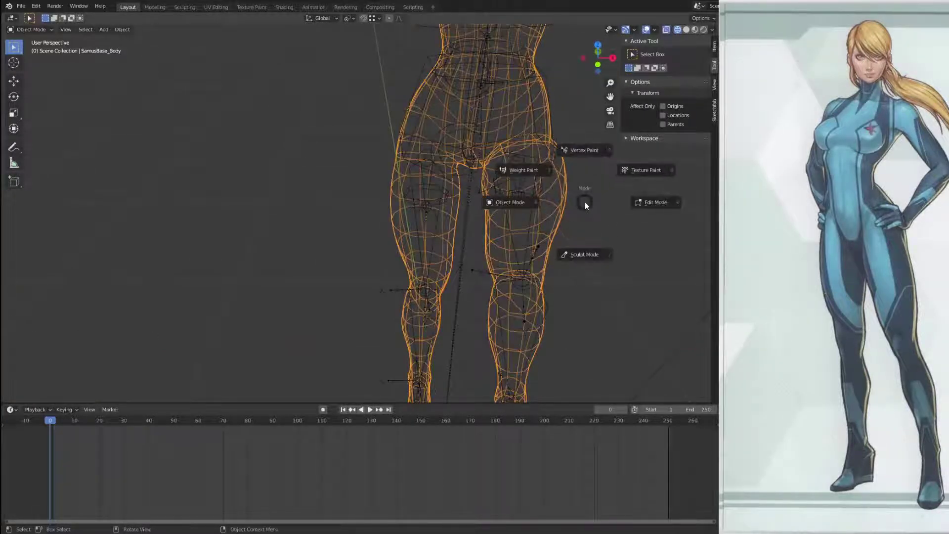
click(524, 170)
mouse_move(585, 246)
middle_down()
mouse_move(492, 233)
mouse_move(395, 173)
mouse_move(329, 29)
mouse_move(388, 32)
mouse_move(492, 115)
middle_up()
middle_drag(257, 202, 161, 210)
mouse_move(355, 217)
shift+middle_down()
mouse_move(442, 236)
mouse_move(374, 232)
shift+middle_up()
middle_drag(374, 232, 417, 228)
scroll(417, 228, up, 3)
mouse_move(461, 193)
shift+middle_down()
mouse_move(487, 174)
mouse_move(477, 165)
shift+middle_up()
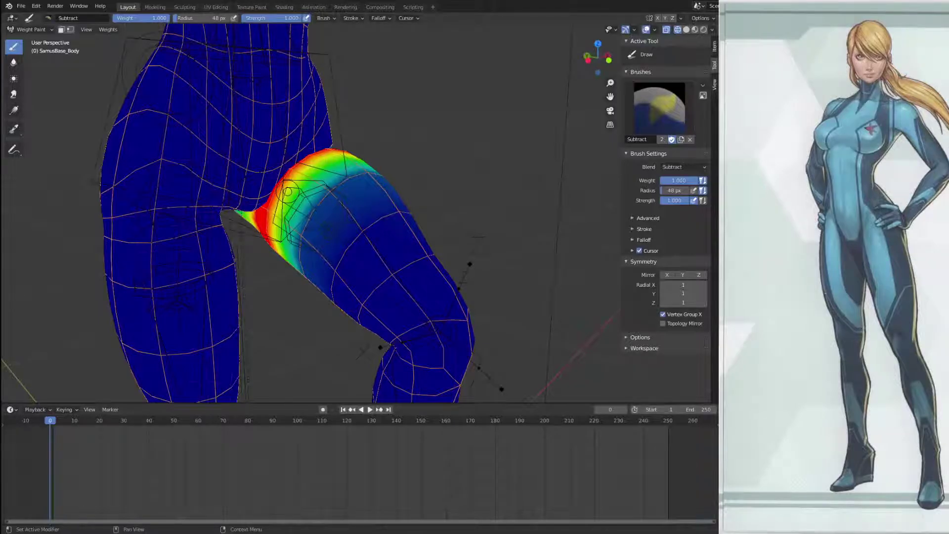
click(791, 292)
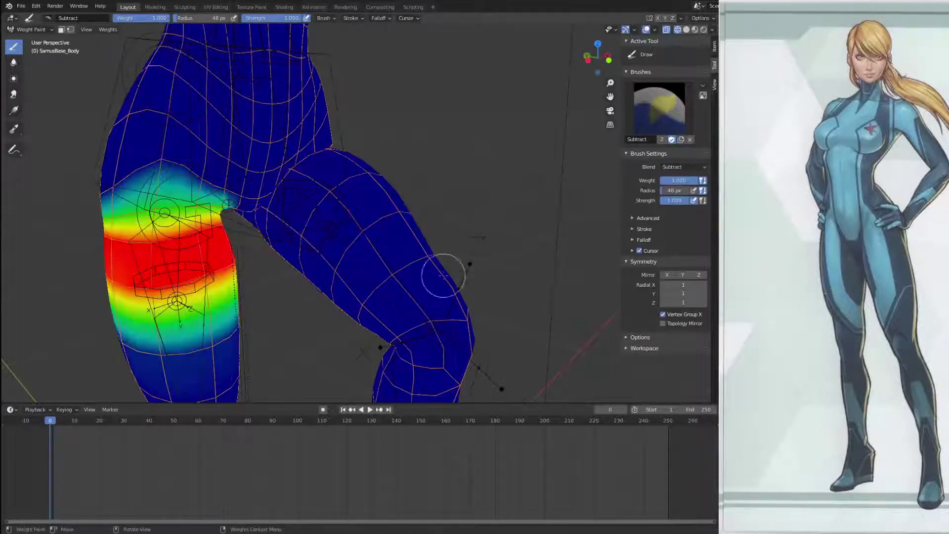
Step: Inspect the raised left thigh in Rendered shading and switch the viewport to Material Preview
middle_drag(411, 267, 376, 208)
click(704, 30)
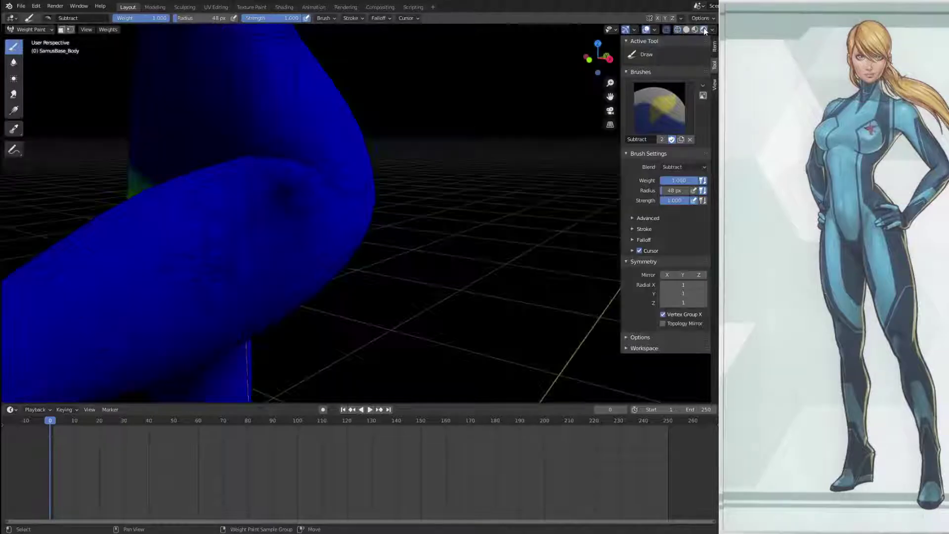
middle_drag(422, 175, 469, 174)
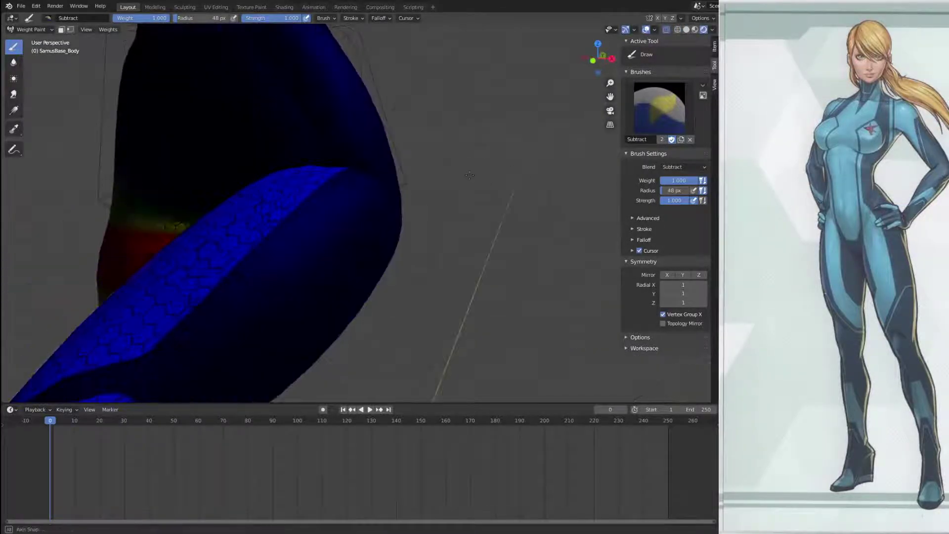
click(695, 29)
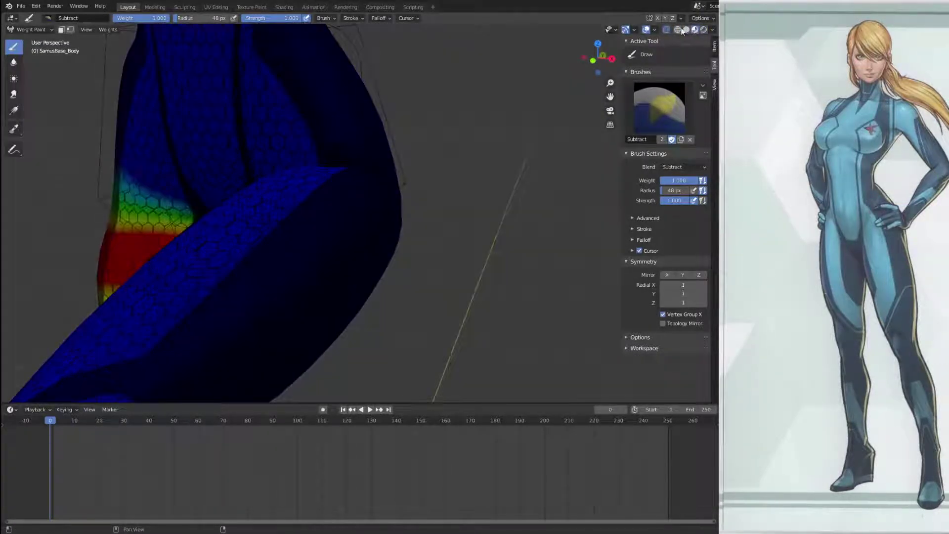
Step: Return the body mesh to Object Mode, select the SamusArm_Ctr armature and enter Pose Mode in front view
click(31, 29)
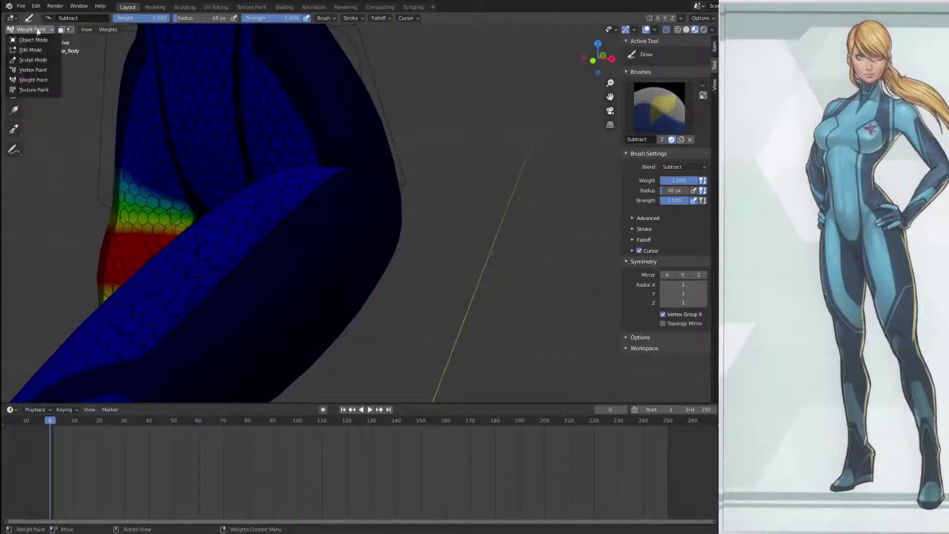
click(32, 37)
middle_drag(429, 237, 311, 273)
key(ctrl+Tab)
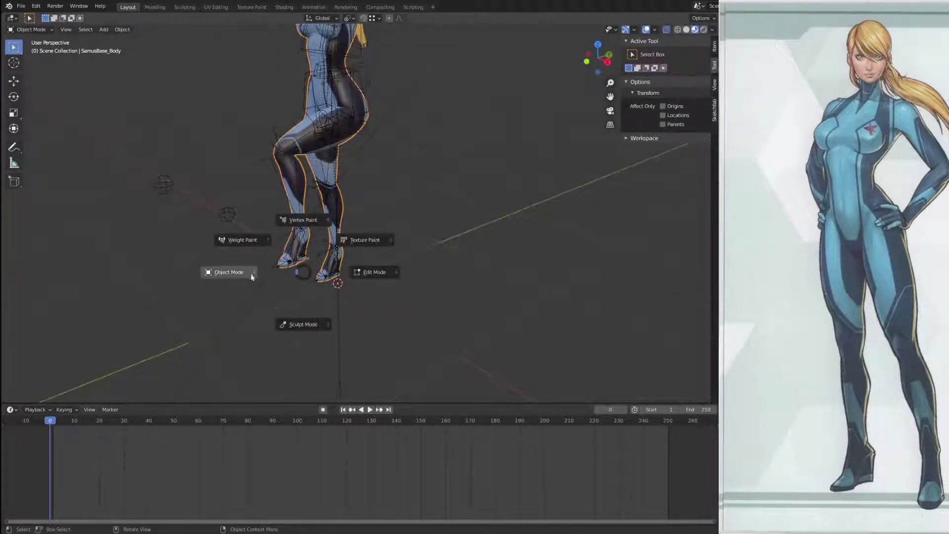
click(242, 273)
click(291, 267)
click(303, 264)
middle_drag(304, 263, 397, 308)
key(KP_1)
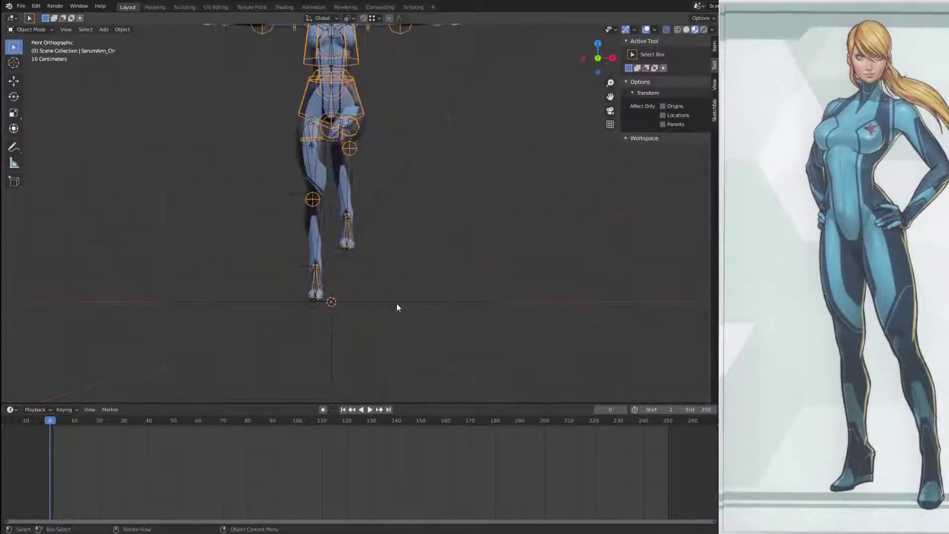
key(ctrl+Tab)
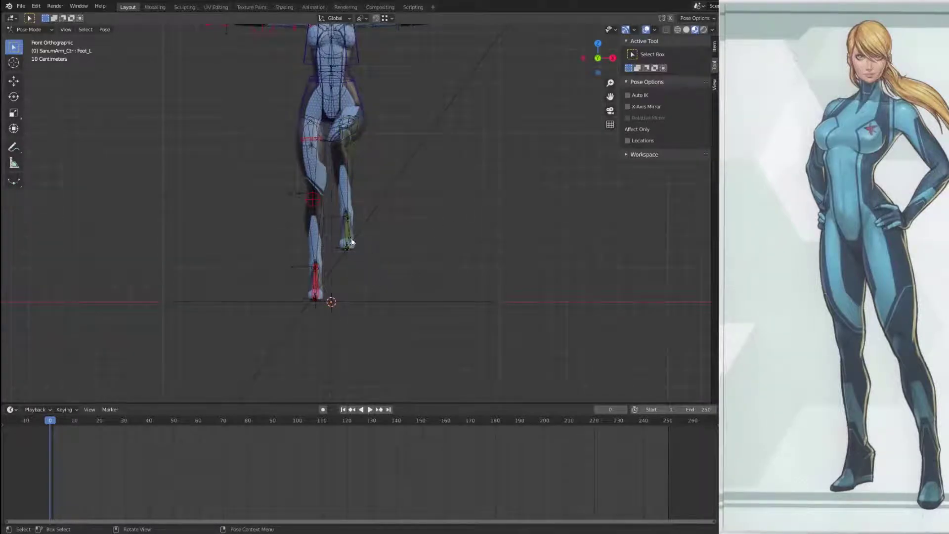
Step: Move the left foot control out sideways to lift the left leg near hip height, and adjust its depth
middle_drag(418, 294, 307, 271)
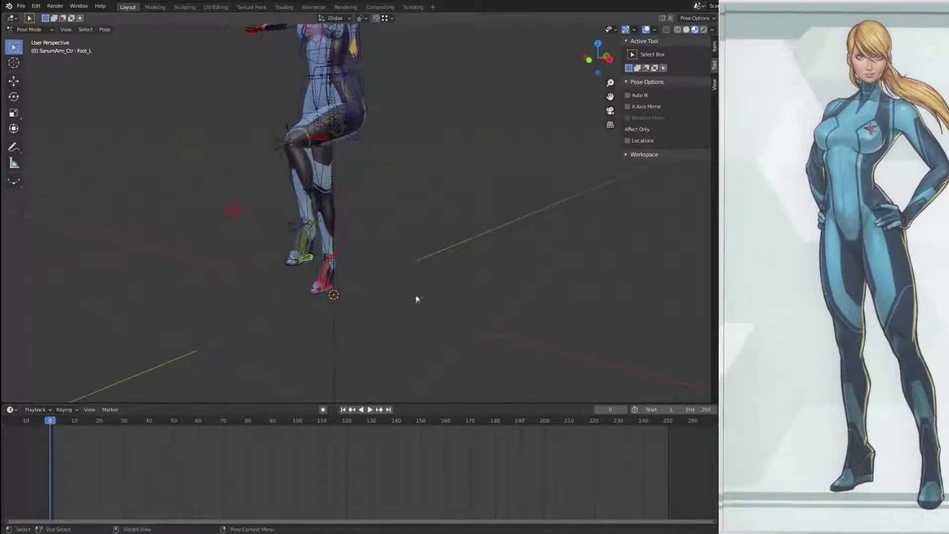
key(KP_1)
key(g)
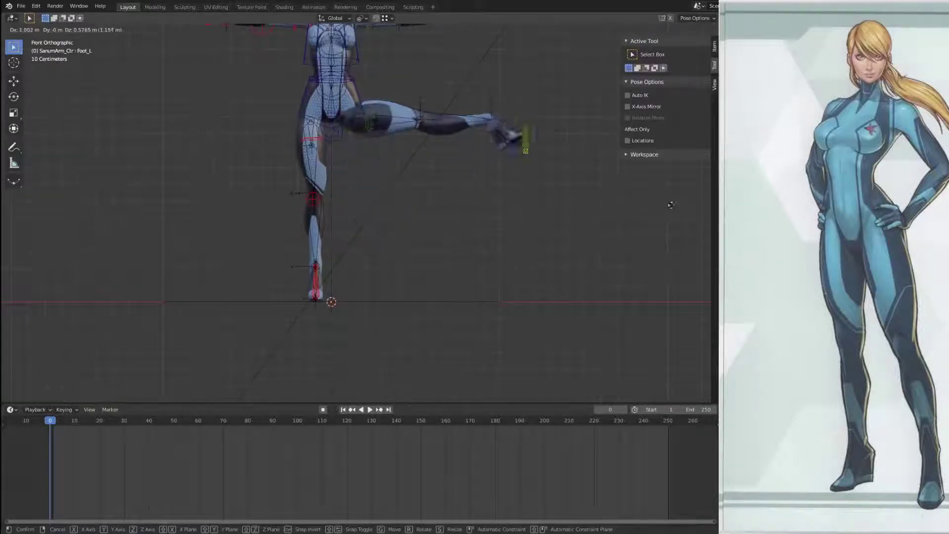
click(674, 205)
middle_drag(595, 232, 320, 331)
key(g)
click(470, 243)
Step: Rotate the Rota_ThighA_L control 27.4° about its local Y axis
click(323, 271)
middle_drag(324, 272, 443, 313)
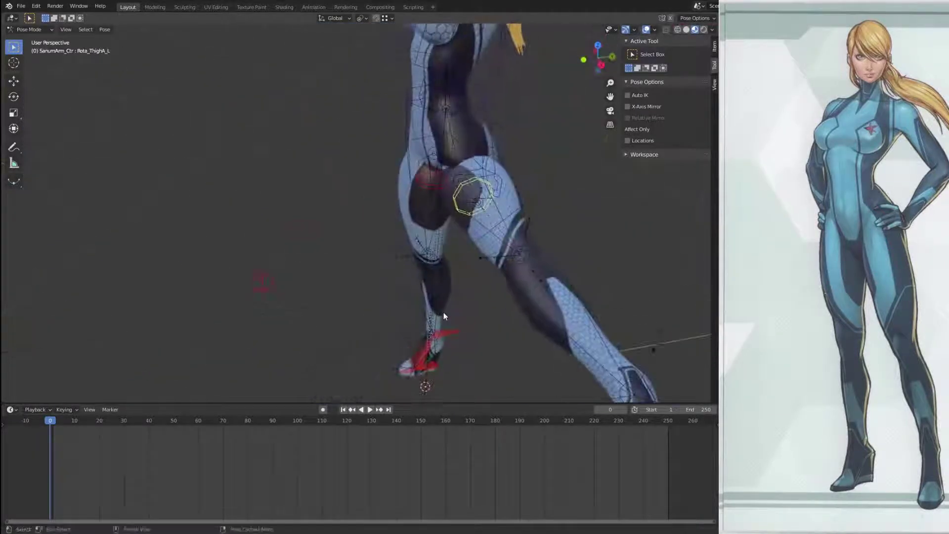
key(r)
key(y)
key(y)
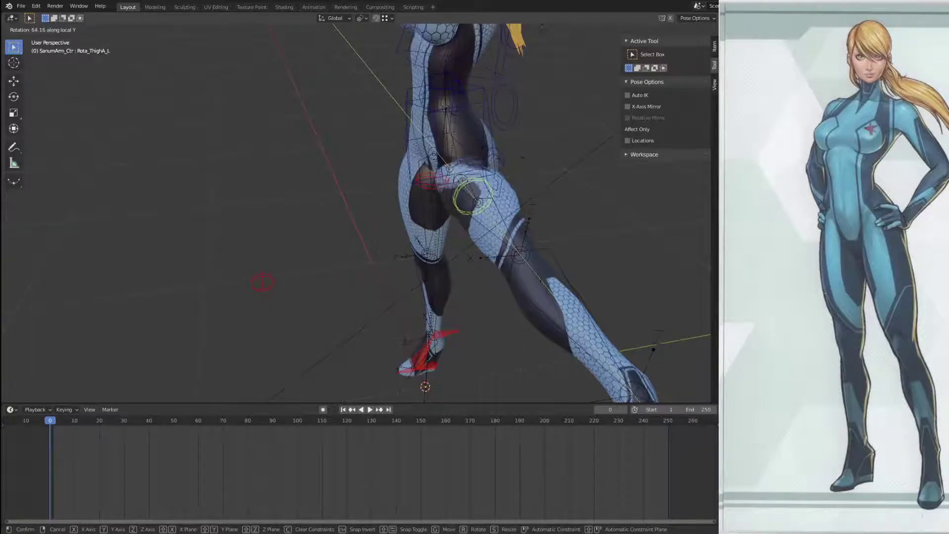
click(514, 291)
Step: Try rotating the Rota_ThighA_L control about the global Y axis and examine the left hip's deformation from the front
middle_drag(514, 290, 432, 304)
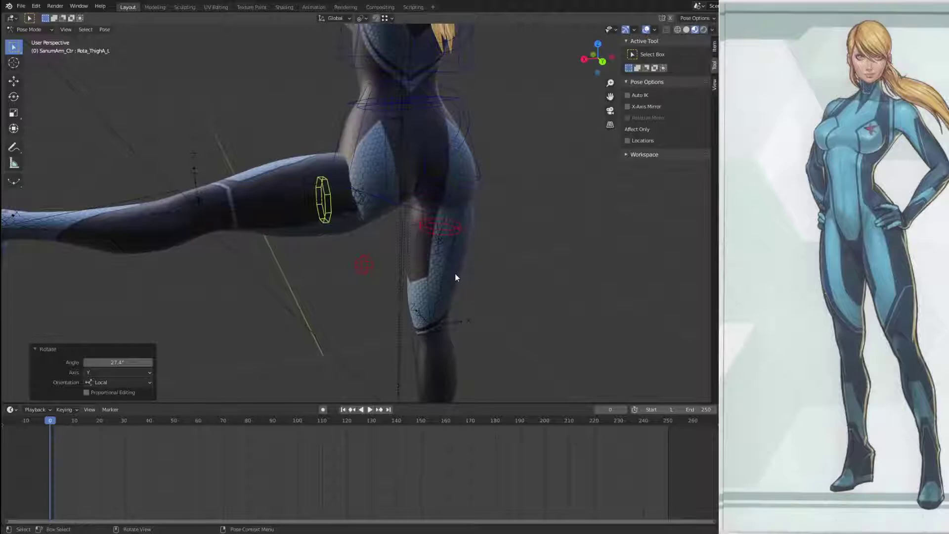
key(r)
key(y)
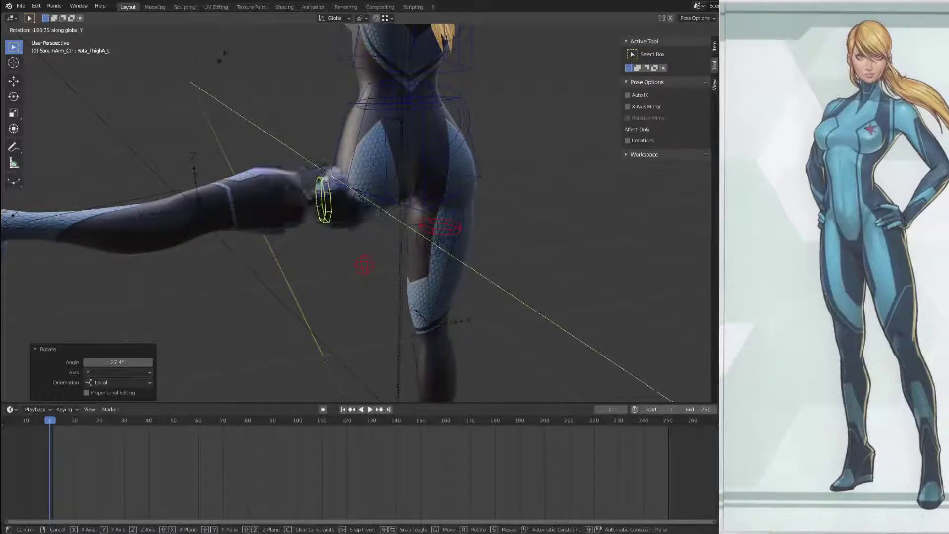
click(203, 106)
middle_drag(203, 106, 453, 208)
scroll(453, 207, up, 4)
shift+middle_drag(481, 172, 386, 250)
middle_drag(386, 250, 393, 270)
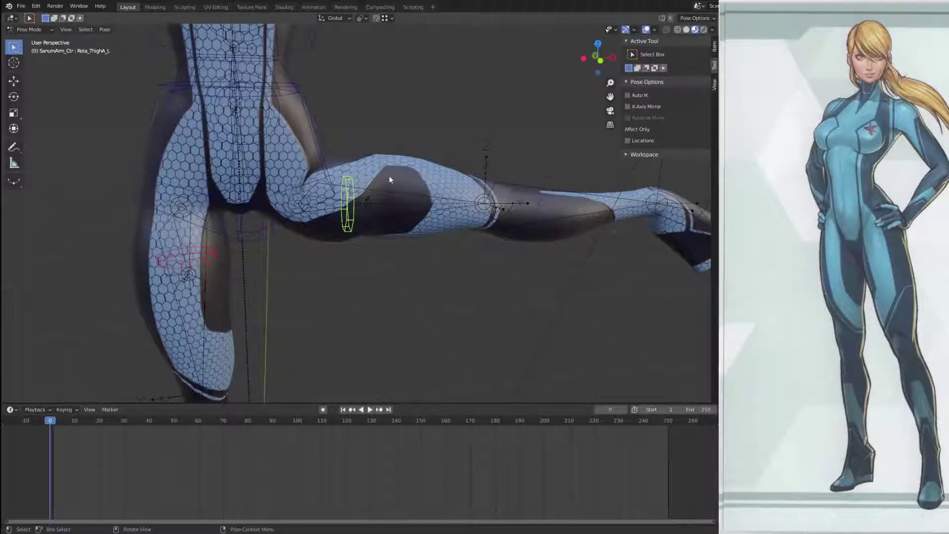
Step: Leave Pose Mode, put the body mesh in Weight Paint mode and compare the right thigh's upper and lower vertex groups
key(ctrl+Tab)
click(408, 162)
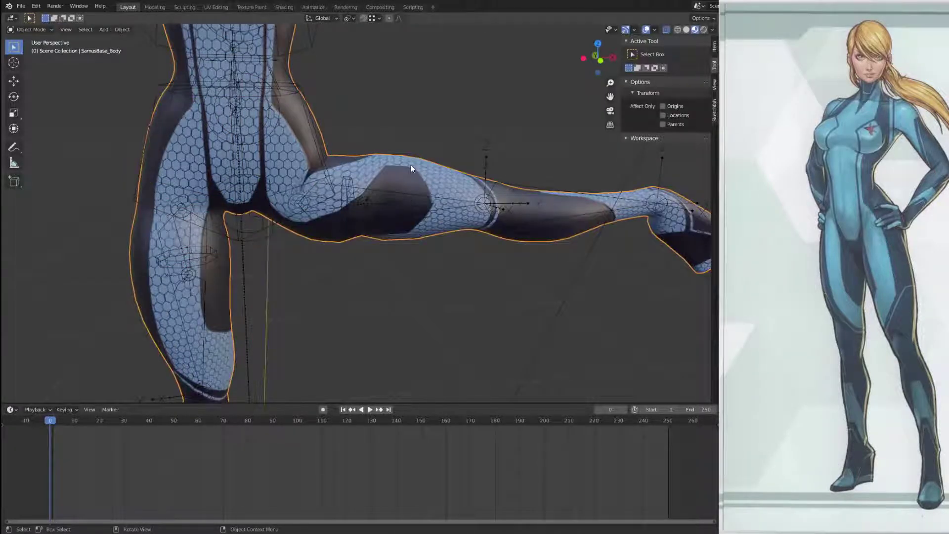
key(ctrl+Tab)
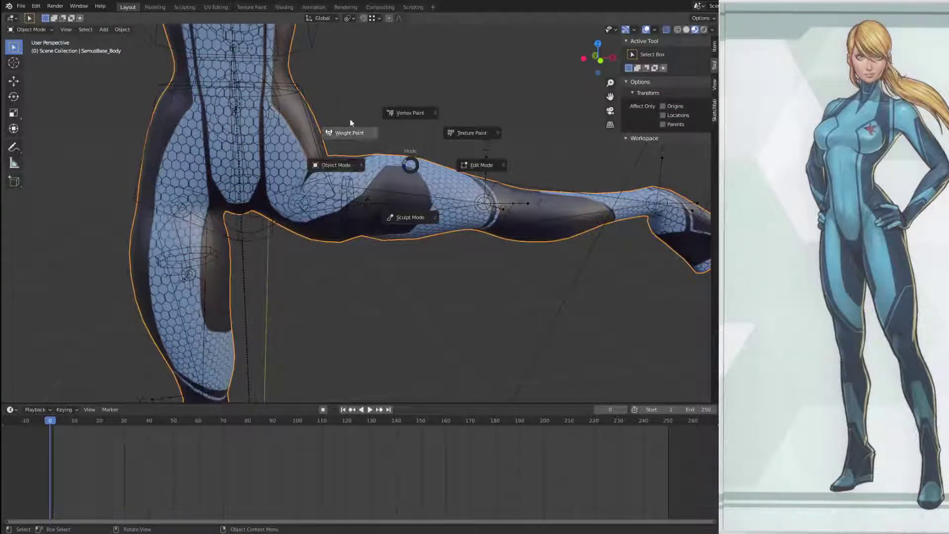
click(352, 134)
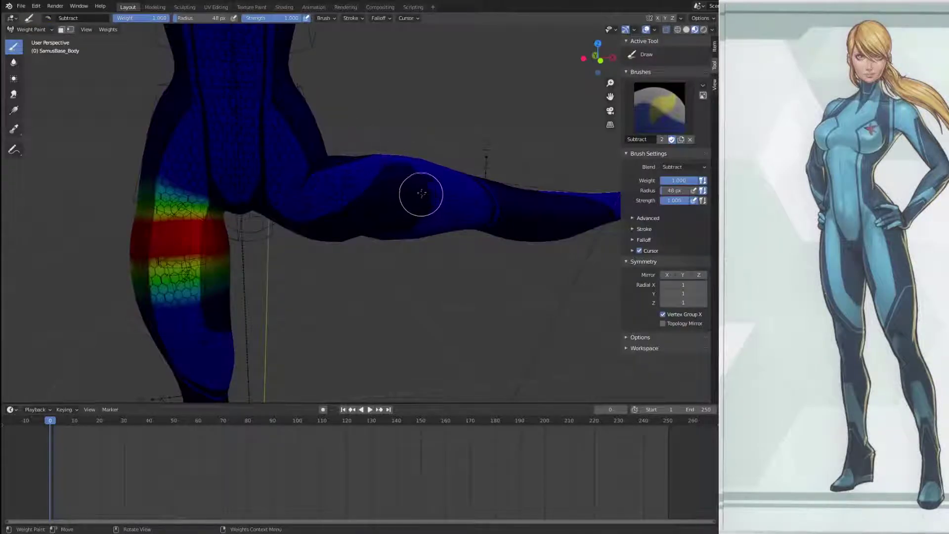
scroll(382, 246, up, 4)
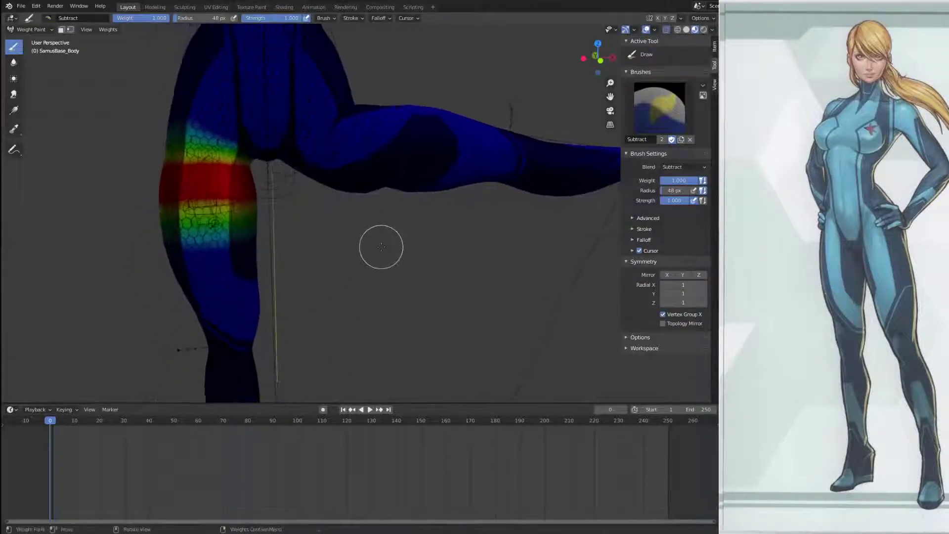
middle_drag(364, 256, 374, 245)
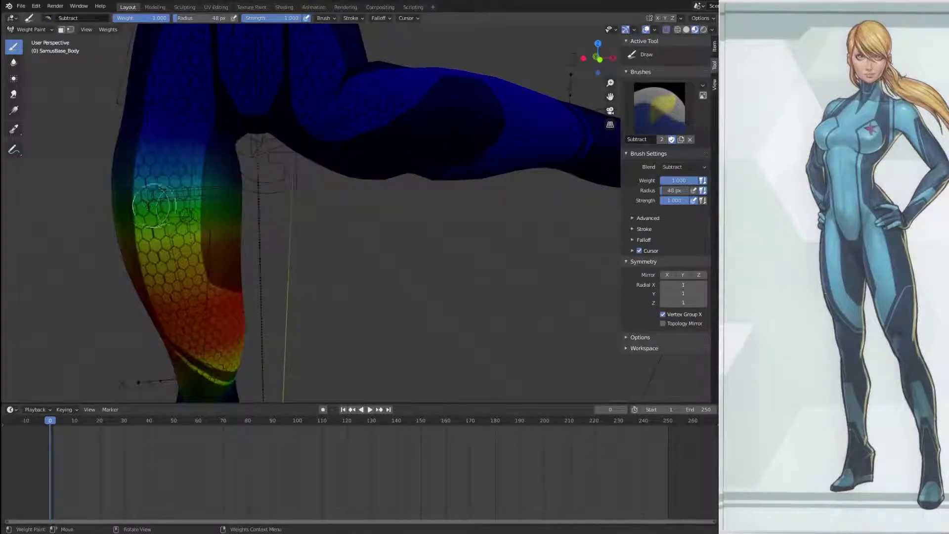
middle_drag(211, 235, 371, 197)
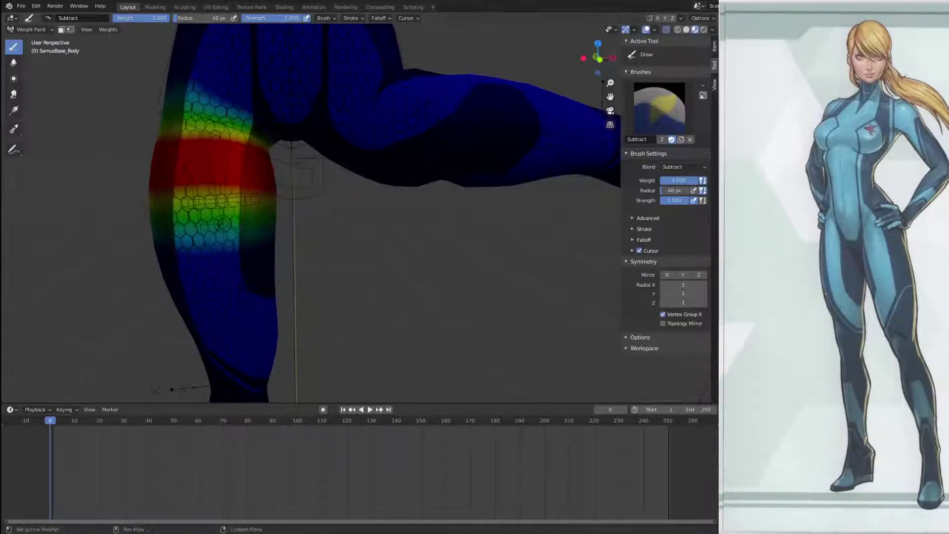
Step: Choose the Add brush, enlarge its radius to 107 px and paint 0.250 weight over the lower part of the right upper-thigh influence
click(660, 106)
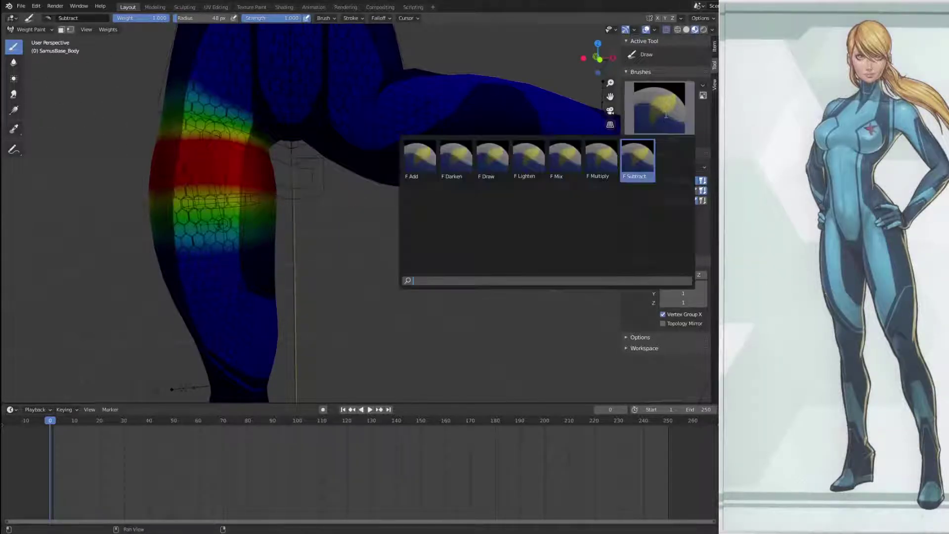
click(420, 168)
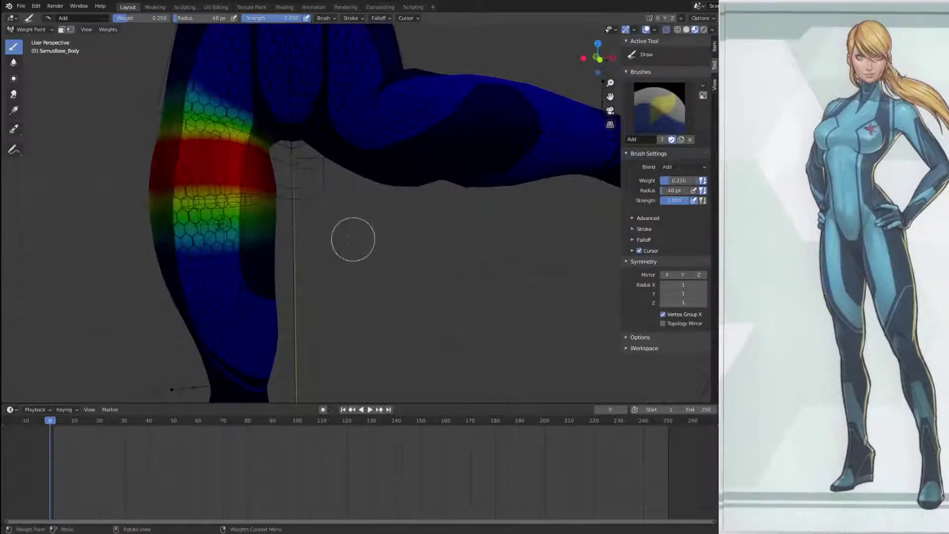
key(f)
click(194, 249)
drag(250, 226, 205, 238)
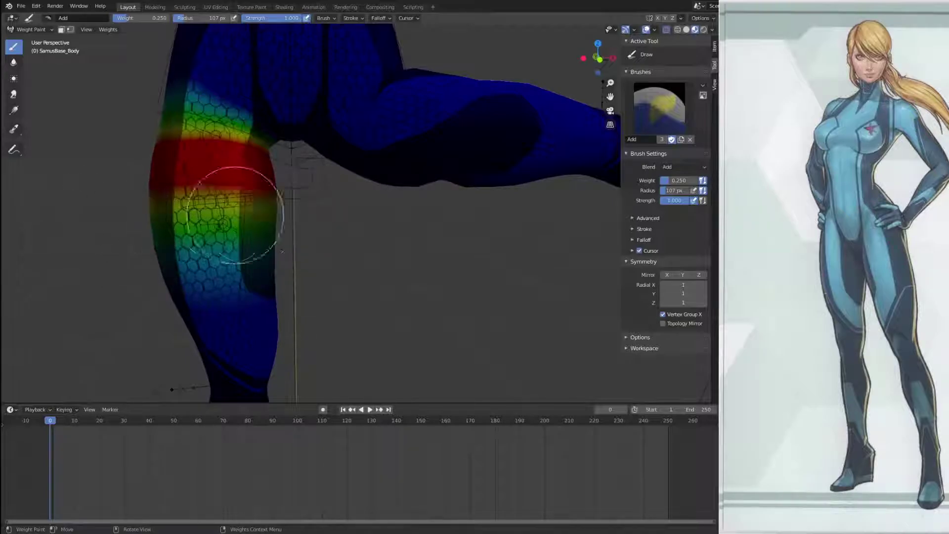
drag(202, 212, 171, 240)
drag(109, 240, 313, 235)
mouse_move(176, 246)
middle_down()
mouse_move(264, 237)
mouse_move(250, 254)
mouse_move(371, 239)
middle_up()
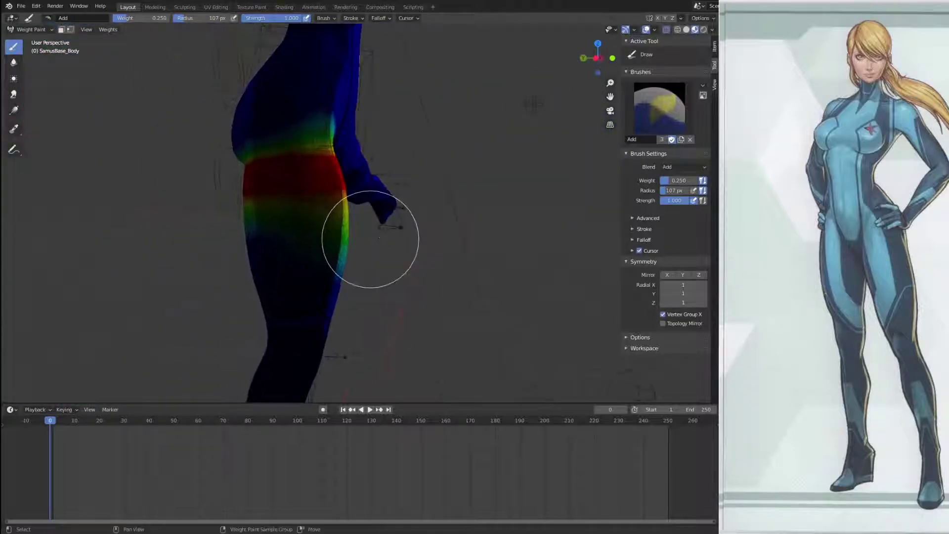
Step: Switch the viewport to wireframe shading and add weight along the side of the right thigh
click(678, 29)
mouse_move(291, 249)
mouse_down()
mouse_move(232, 244)
mouse_move(320, 243)
mouse_up()
middle_drag(320, 243, 509, 223)
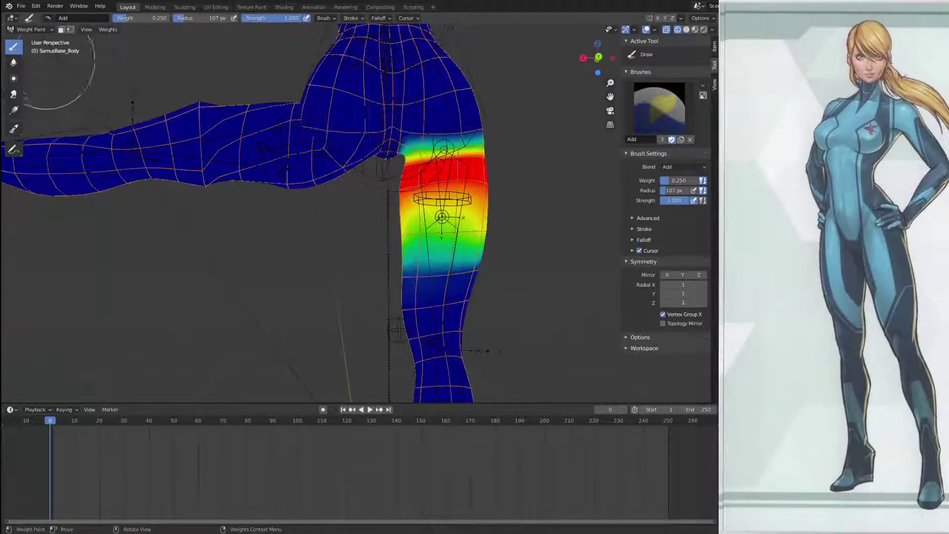
Step: Smooth the right upper-thigh group's weights with the Blur brush around the thigh's front and back
click(14, 62)
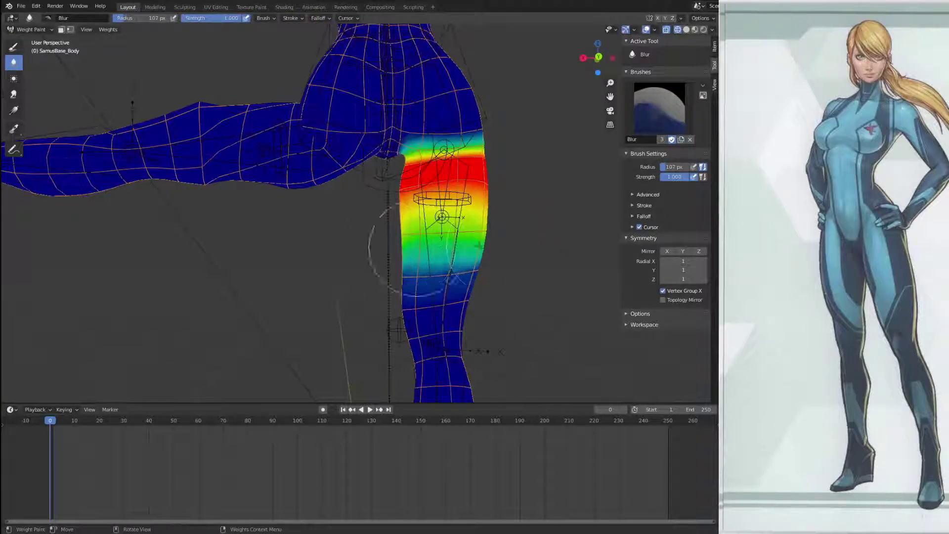
mouse_move(401, 257)
mouse_down()
mouse_move(525, 265)
mouse_move(350, 265)
mouse_move(530, 222)
mouse_move(378, 219)
mouse_up()
mouse_move(509, 250)
middle_down()
mouse_move(269, 279)
mouse_move(287, 264)
mouse_move(231, 247)
middle_up()
ctrl+middle_drag(311, 297, 325, 256)
drag(346, 219, 341, 243)
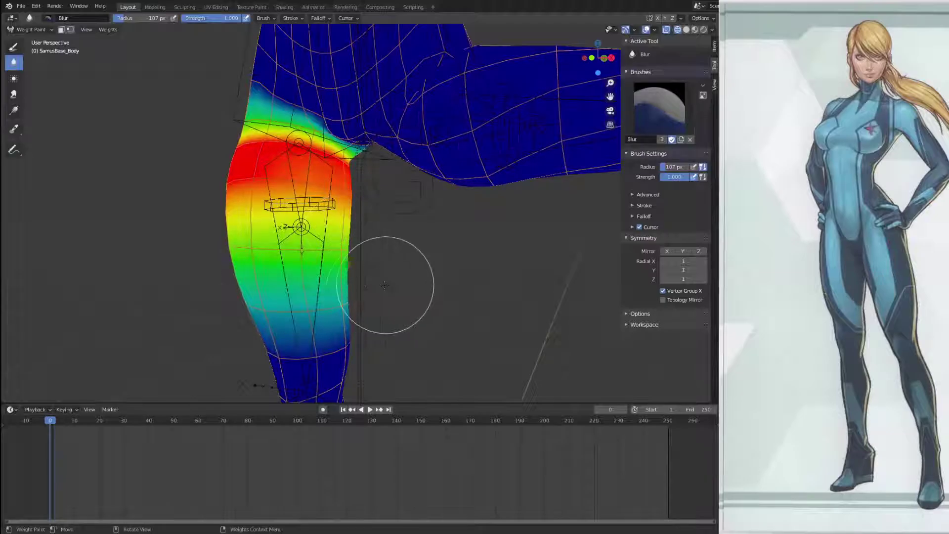
mouse_move(254, 227)
ctrl+middle_down()
mouse_move(263, 265)
mouse_move(297, 266)
ctrl+middle_up()
mouse_move(230, 231)
mouse_down()
mouse_move(339, 206)
mouse_move(223, 201)
mouse_move(269, 211)
mouse_move(247, 233)
mouse_up()
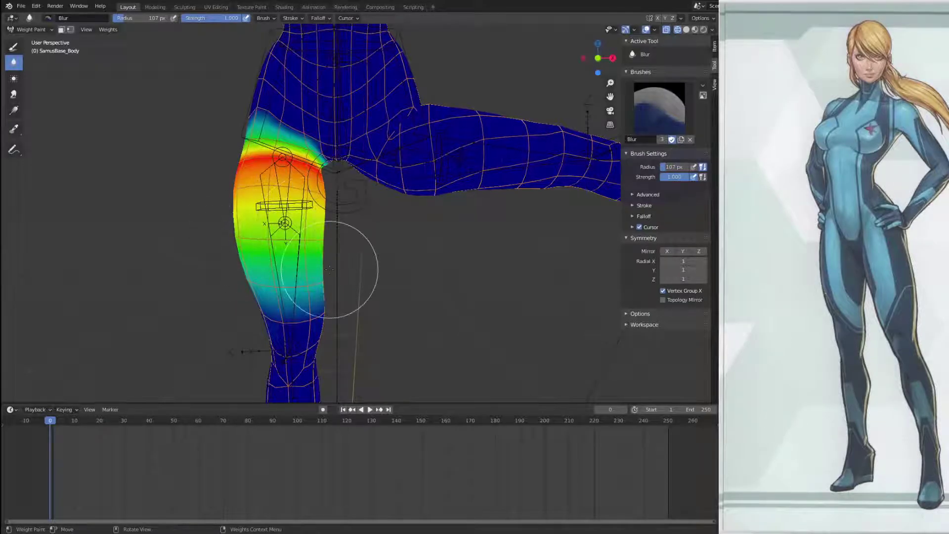
Step: Activate the right lower-thigh vertex group and blur its upper weight transition all around the thigh
middle_drag(292, 208, 476, 213)
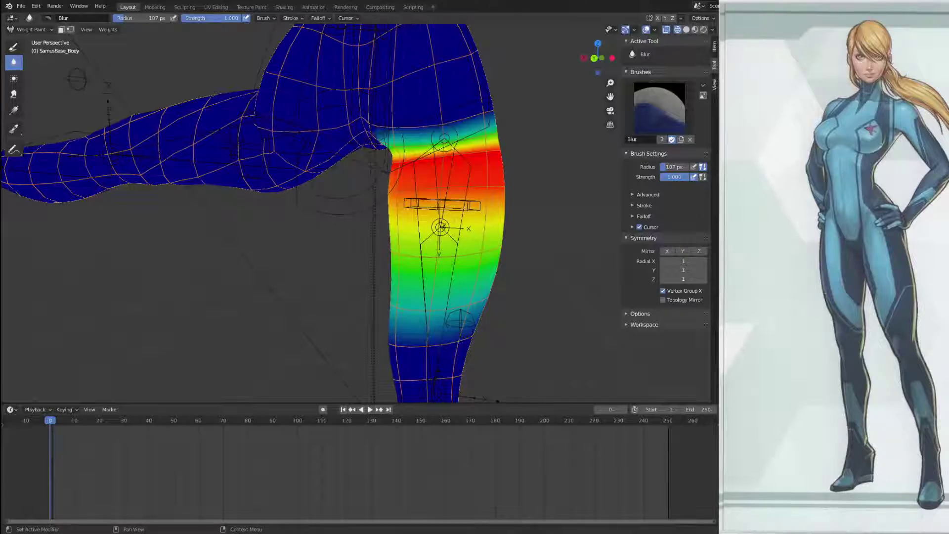
click(810, 207)
mouse_move(487, 245)
mouse_down()
mouse_move(432, 208)
mouse_move(455, 205)
mouse_move(409, 198)
mouse_up()
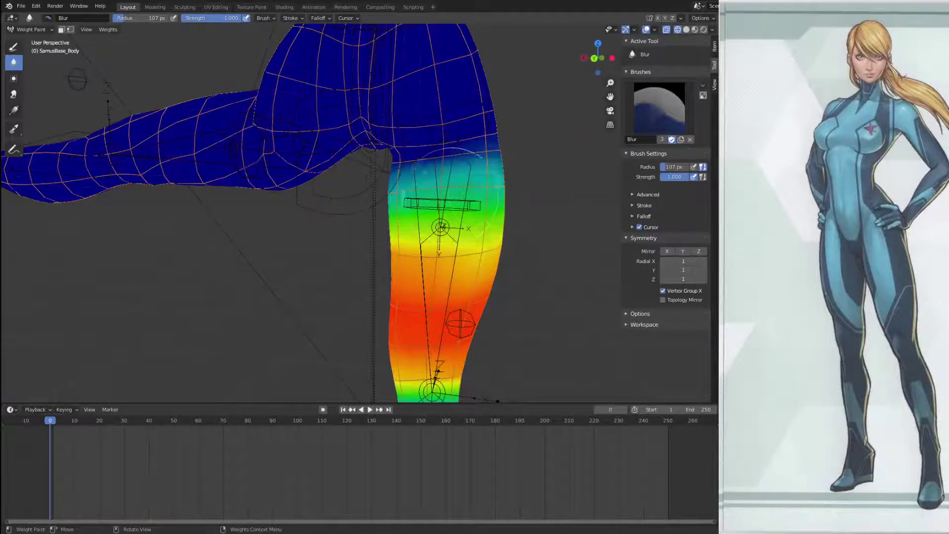
mouse_move(394, 201)
middle_down()
mouse_move(306, 200)
mouse_move(321, 198)
middle_up()
middle_drag(170, 190, 303, 238)
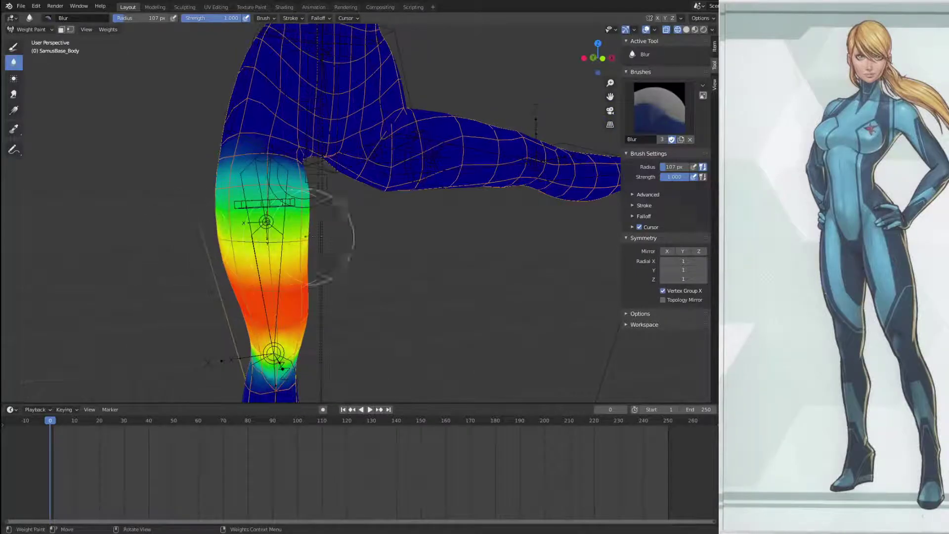
mouse_move(198, 243)
middle_down()
mouse_move(445, 248)
mouse_move(356, 252)
mouse_move(437, 261)
middle_up()
drag(237, 248, 414, 267)
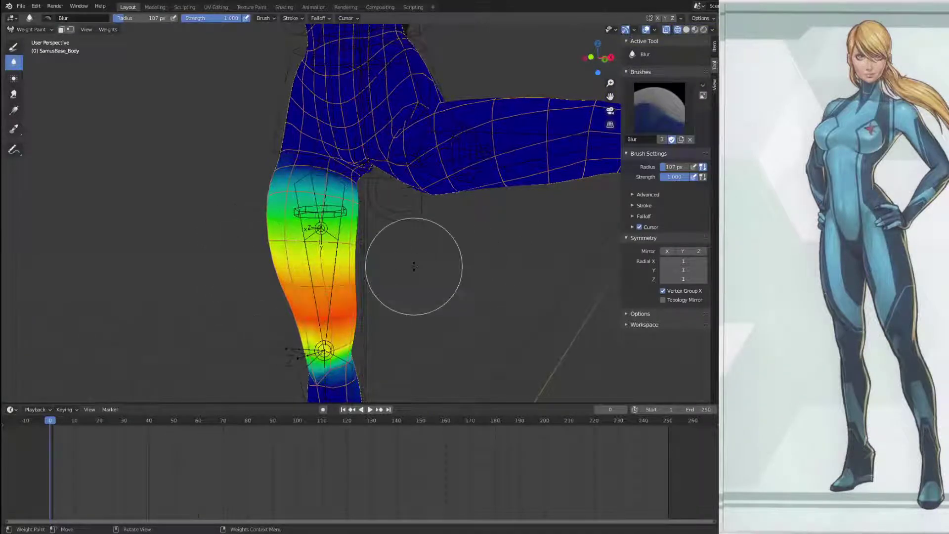
Step: Normalize the weights of the right lower-thigh vertex group and the right upper-thigh vertex group
middle_drag(276, 242, 360, 254)
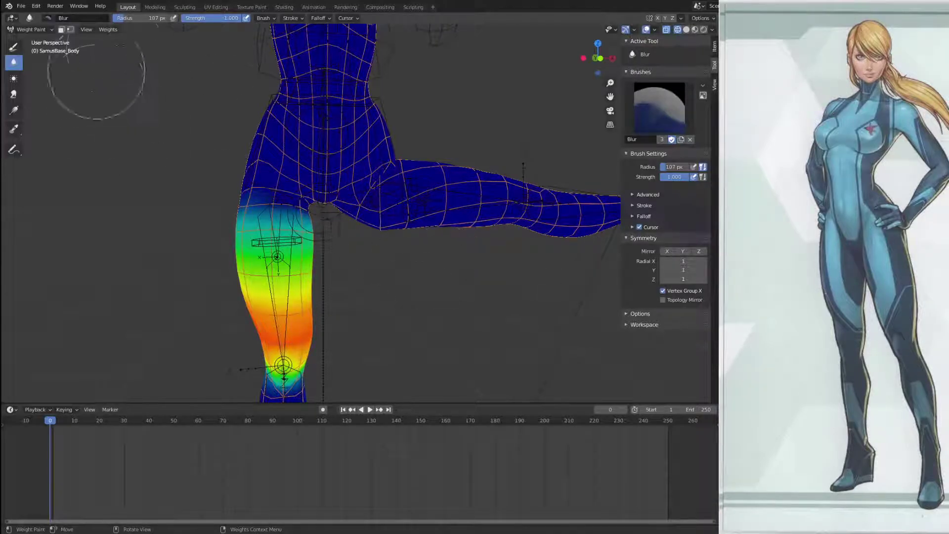
click(108, 30)
click(129, 67)
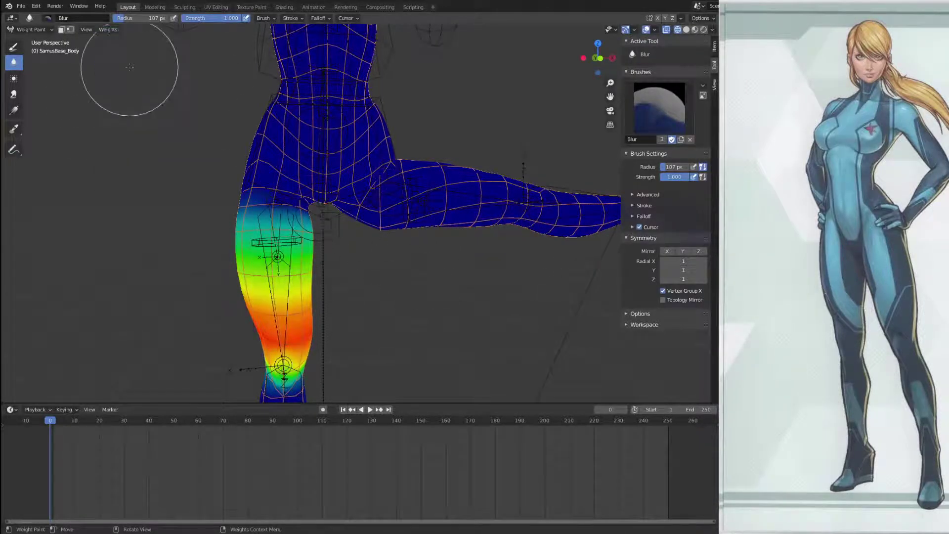
click(811, 257)
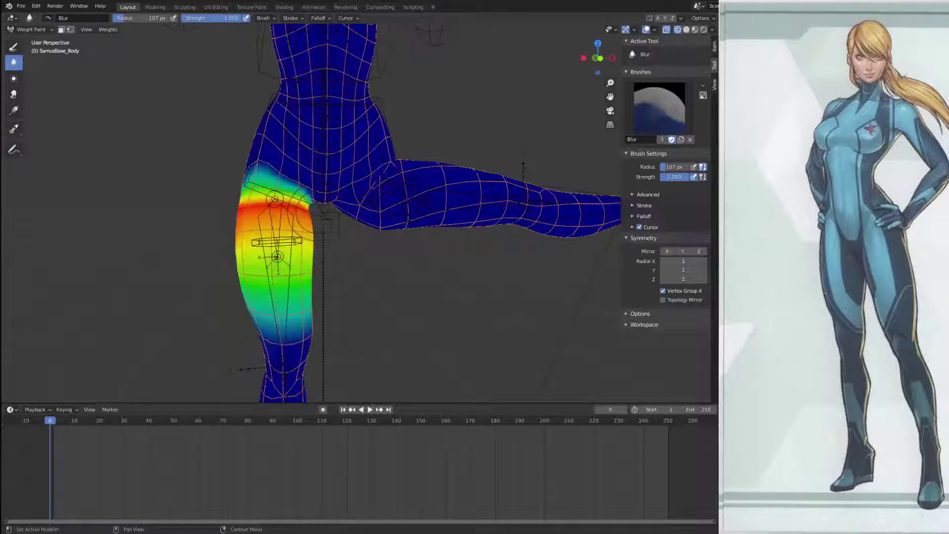
click(111, 31)
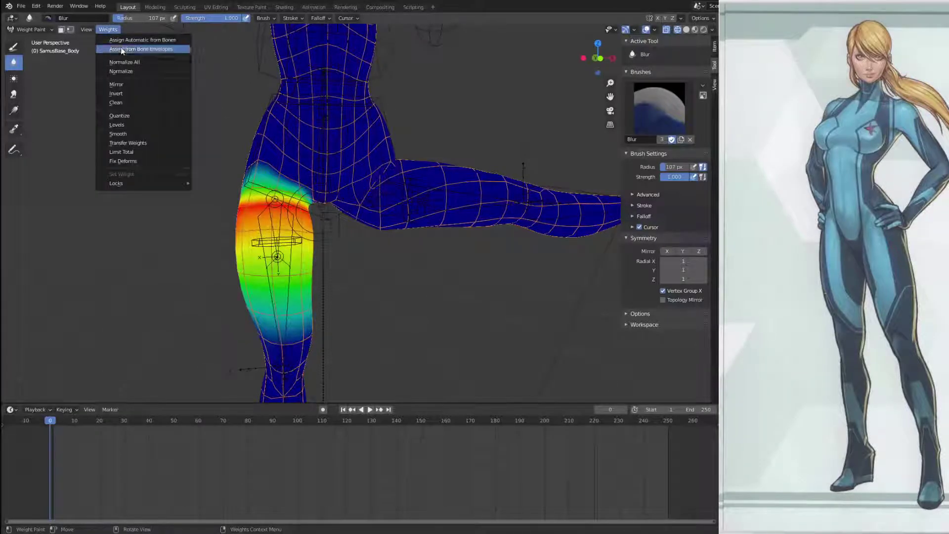
click(131, 73)
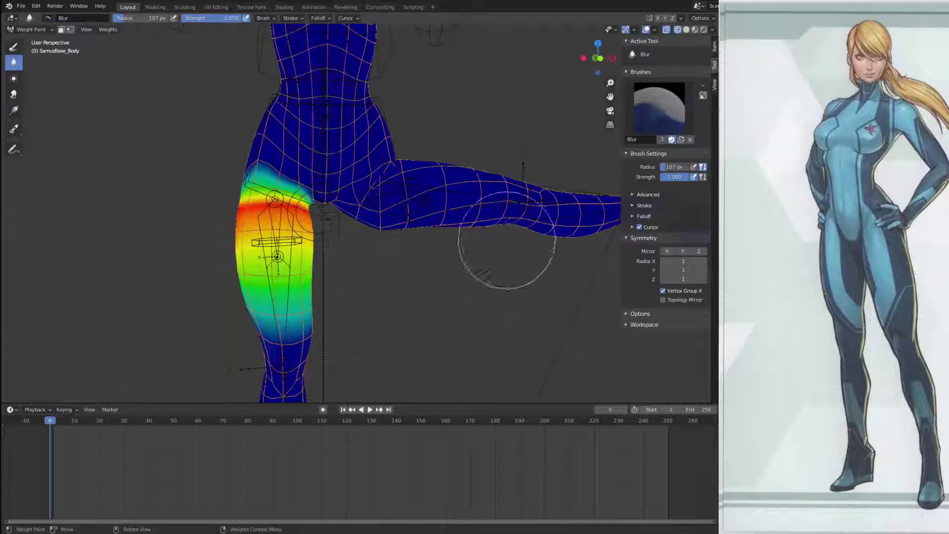
Step: Activate the left upper-thigh vertex group, normalize it and run Normalize All on all groups with Lock Active on
click(800, 213)
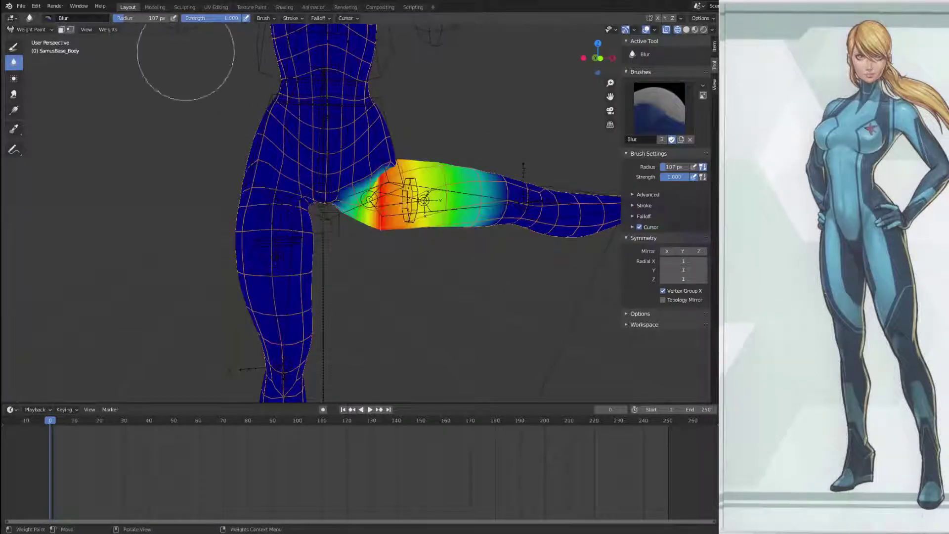
click(108, 30)
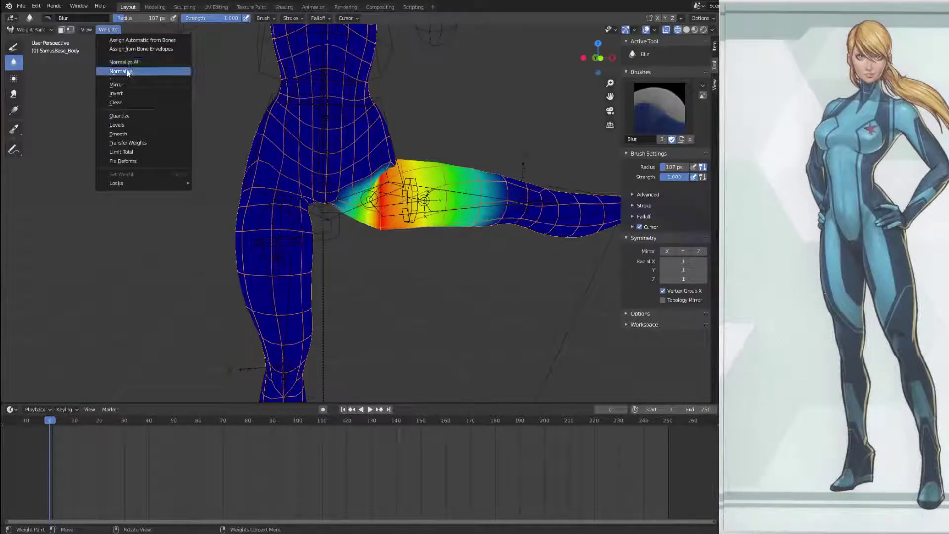
click(126, 72)
click(108, 29)
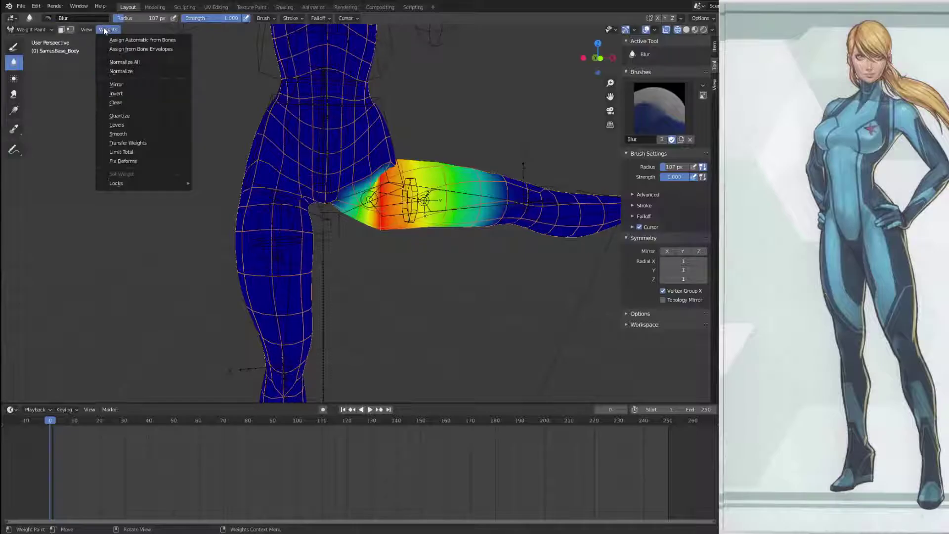
click(136, 61)
Step: Examine the raised left leg and hip deformation from several angles with the left upper-thigh weights displayed
mouse_move(493, 248)
middle_down()
mouse_move(483, 241)
mouse_move(543, 244)
mouse_move(500, 247)
middle_up()
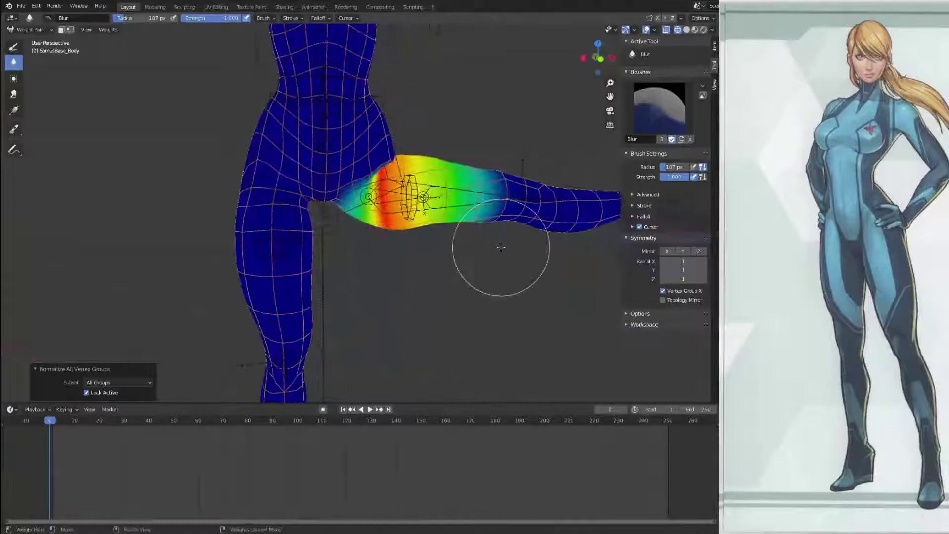
scroll(472, 231, down, 3)
mouse_move(466, 276)
middle_down()
mouse_move(499, 244)
mouse_move(477, 282)
middle_up()
middle_drag(477, 210, 480, 218)
mouse_move(527, 263)
middle_down()
mouse_move(552, 285)
mouse_move(400, 241)
middle_up()
mouse_move(400, 240)
middle_down()
mouse_move(415, 238)
mouse_move(259, 218)
mouse_move(275, 248)
middle_up()
scroll(269, 232, up, 3)
middle_drag(223, 228, 359, 215)
scroll(359, 215, down, 3)
Step: Return the body mesh from Weight Paint to Object Mode
click(43, 31)
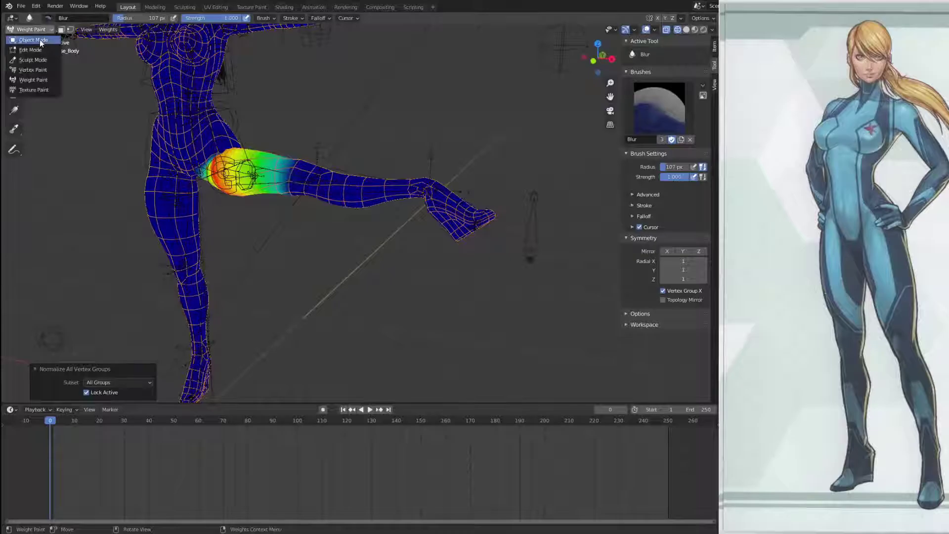
click(42, 36)
click(367, 191)
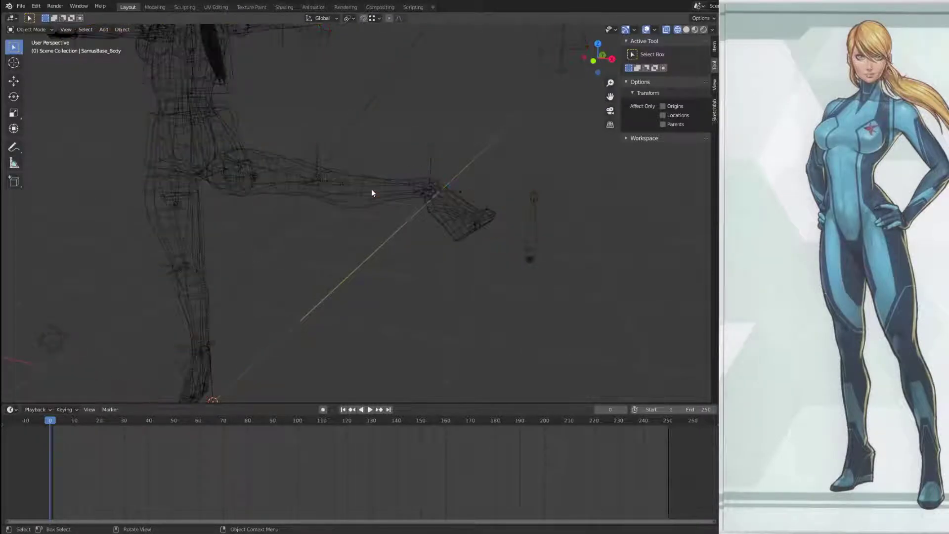
key(ctrl+Tab)
click(314, 195)
click(343, 187)
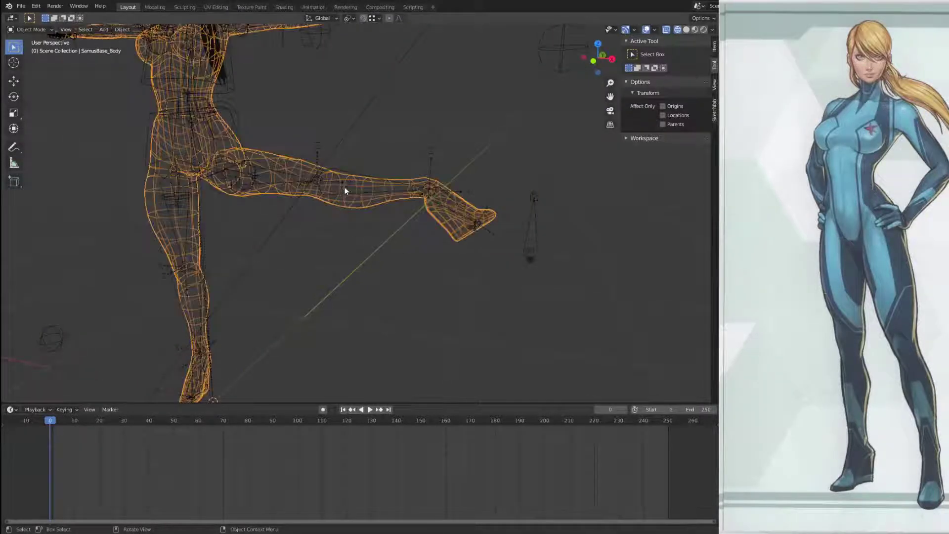
key(ctrl+Tab)
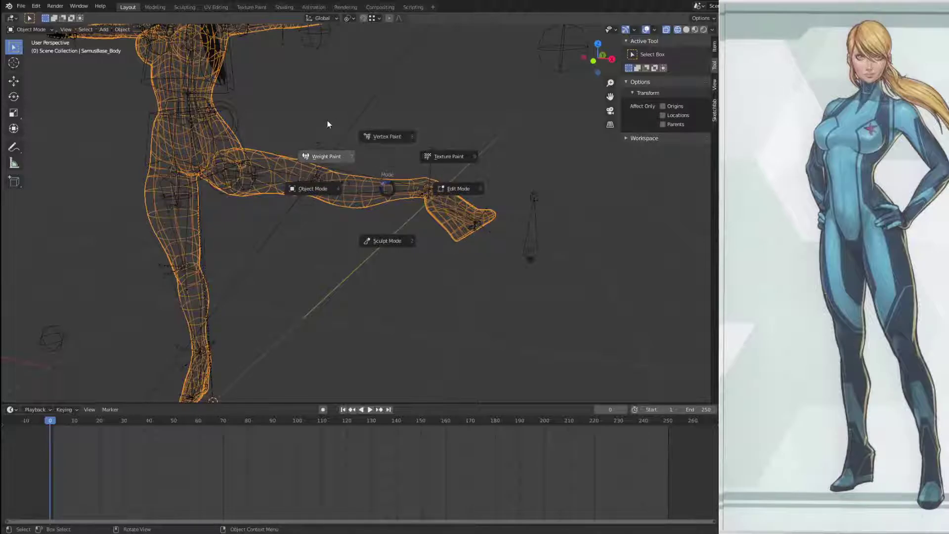
click(498, 258)
middle_drag(497, 259, 322, 230)
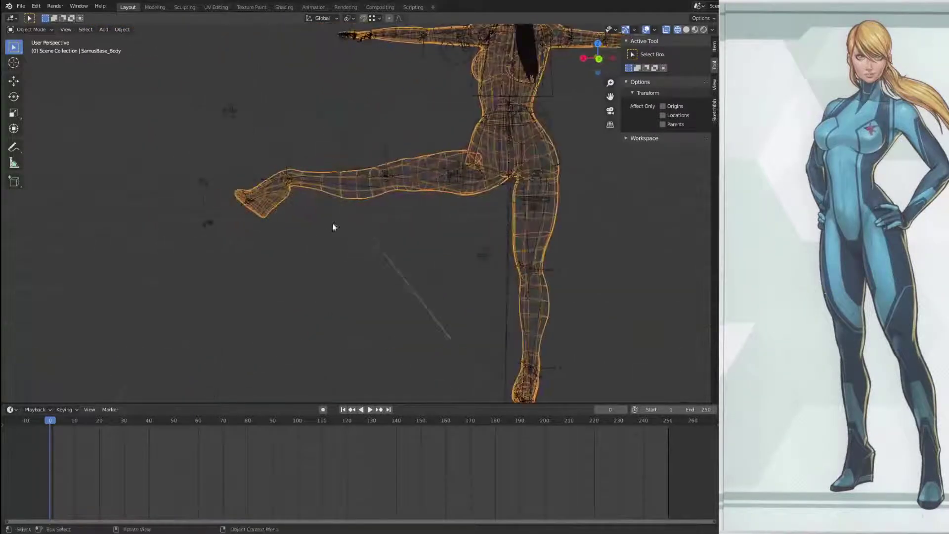
middle_drag(402, 159, 443, 188)
key(ctrl+Tab)
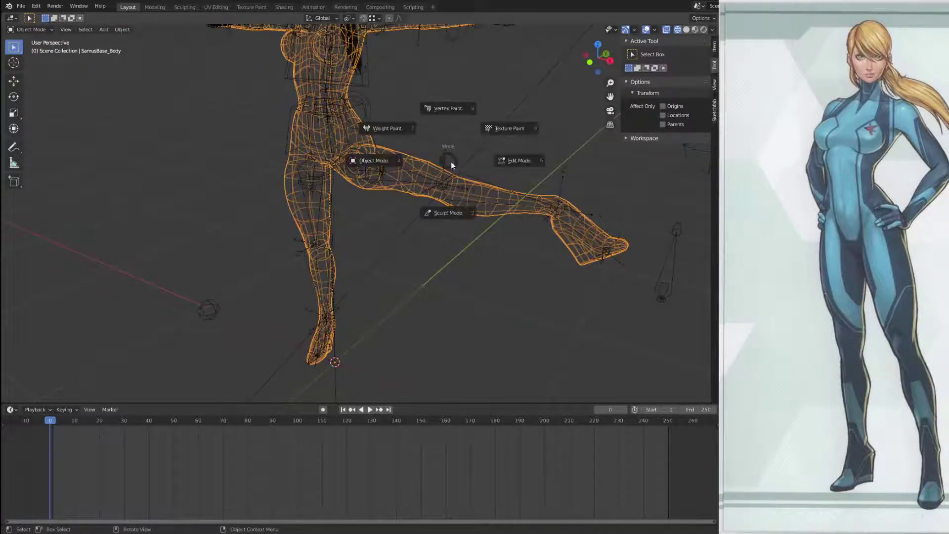
click(366, 162)
Step: Select the SamusArm_Ctr armature by its left foot control and enter Pose Mode
click(673, 266)
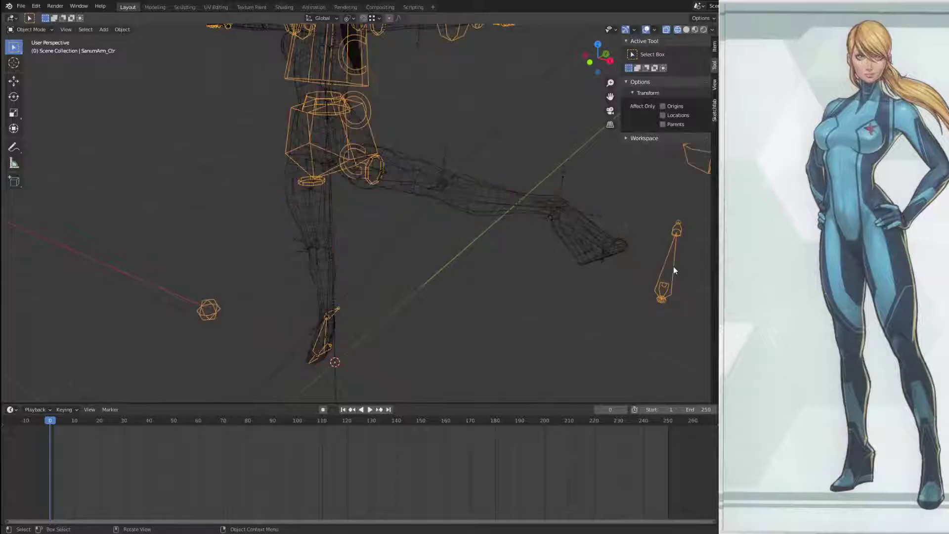
key(ctrl+Tab)
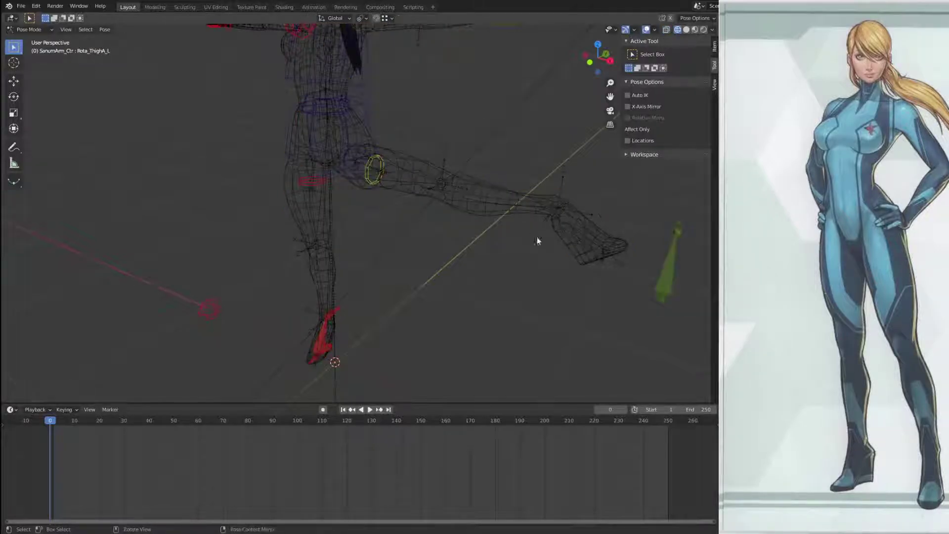
Step: Select all the rig's bones and clear their user transforms to return the raised left leg to its rest pose
key(a)
right_click(471, 251)
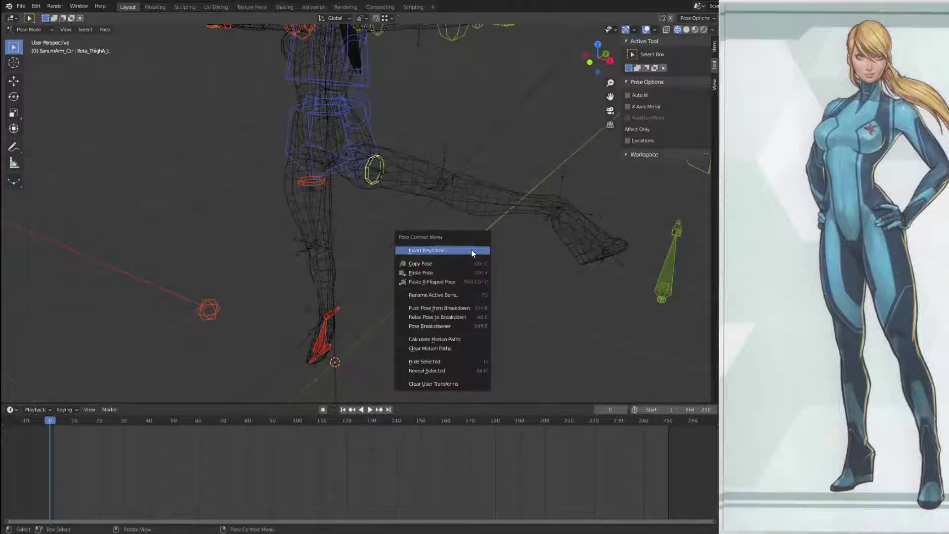
click(462, 384)
middle_drag(530, 266, 422, 259)
scroll(422, 259, up, 5)
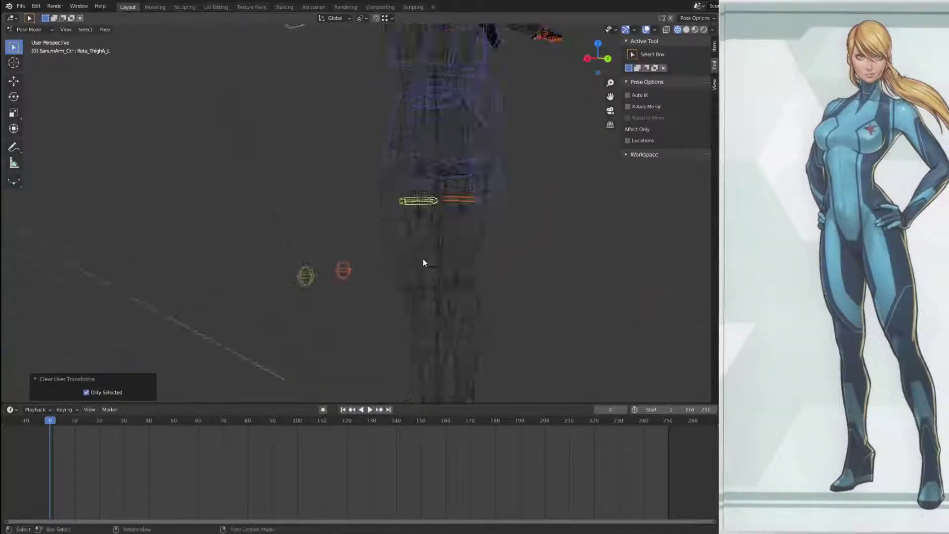
shift+middle_drag(566, 232, 451, 285)
middle_drag(451, 285, 508, 286)
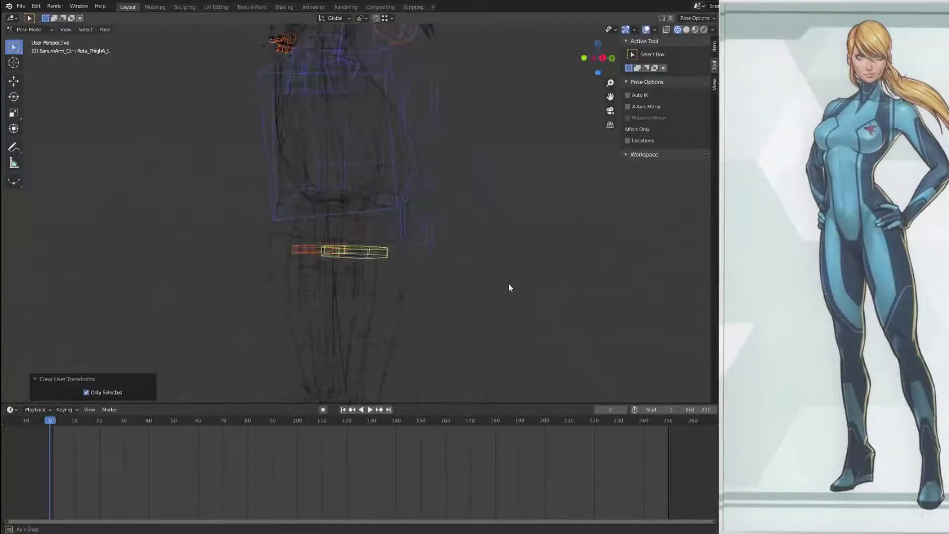
key(Tab)
key(Tab)
middle_drag(312, 217, 345, 81)
scroll(247, 193, down, 3)
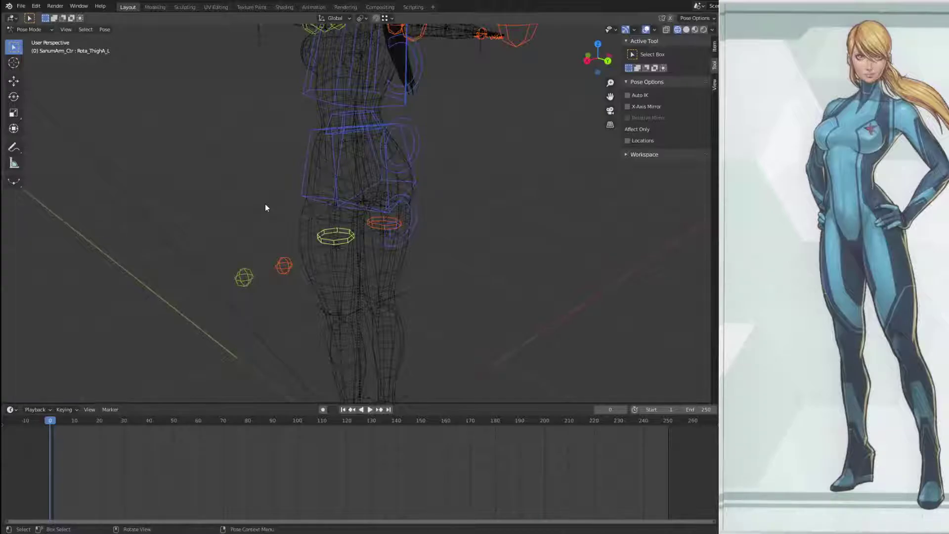
key(ctrl+Tab)
click(301, 218)
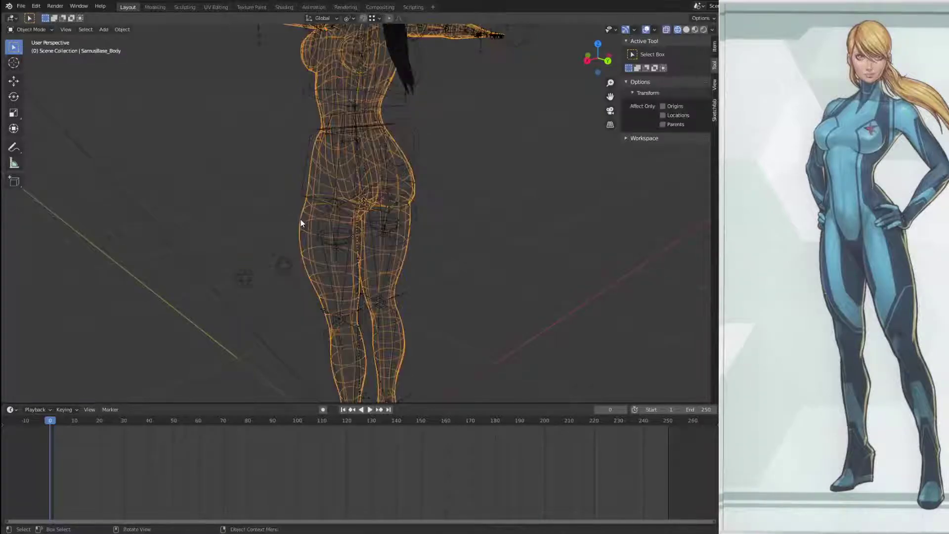
key(Tab)
middle_drag(490, 254, 434, 253)
key(ctrl+Tab)
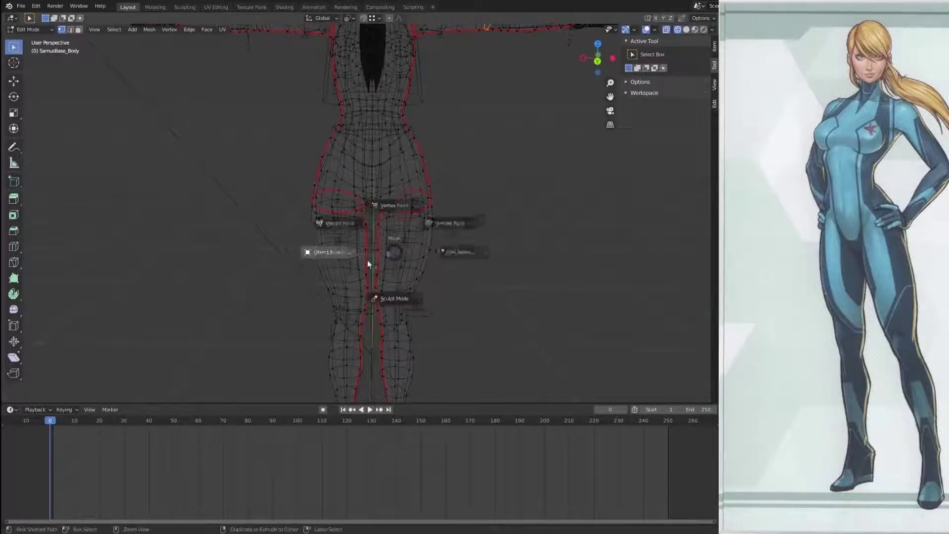
click(345, 267)
middle_drag(345, 269, 337, 254)
middle_drag(424, 326, 349, 309)
click(349, 309)
click(351, 313)
click(352, 316)
key(ctrl+Tab)
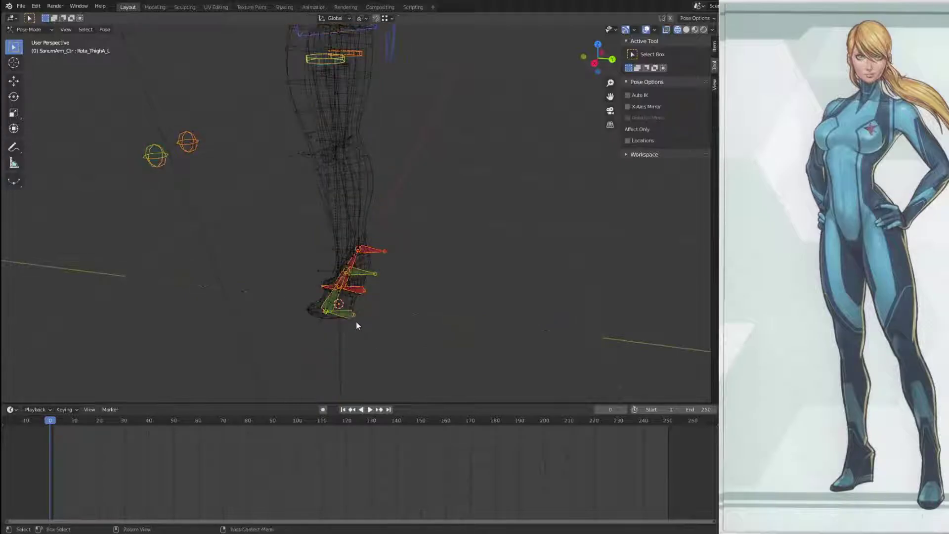
Step: Move the Foot_L control forward and up in the right orthographic view to raise the left leg with a bent knee
click(349, 317)
key(KP_1)
key(KP_3)
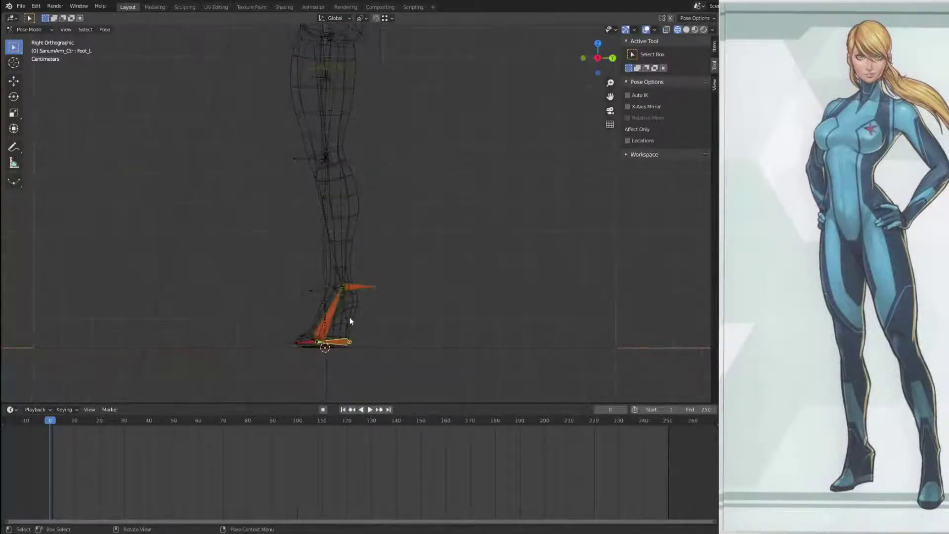
key(g)
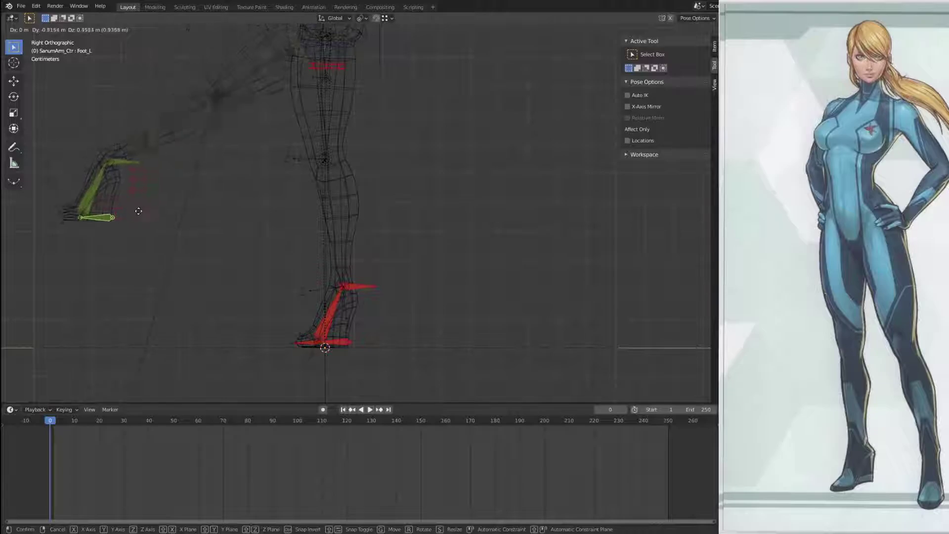
click(184, 192)
shift+middle_drag(208, 124, 386, 260)
key(Tab)
key(Tab)
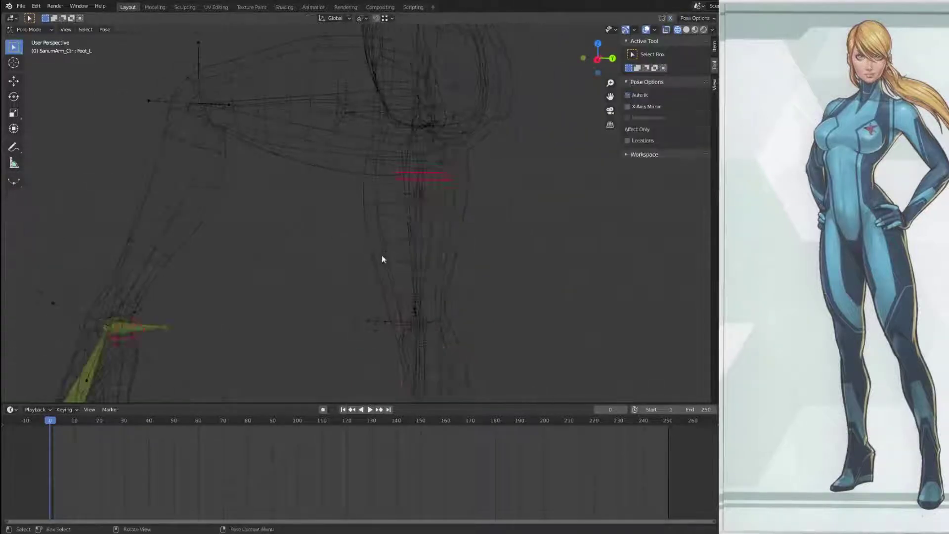
Step: Leave Pose Mode, select the SamusBase_Body mesh and enter Weight Paint with the left buttock in view
middle_drag(303, 191, 229, 226)
middle_drag(505, 223, 400, 262)
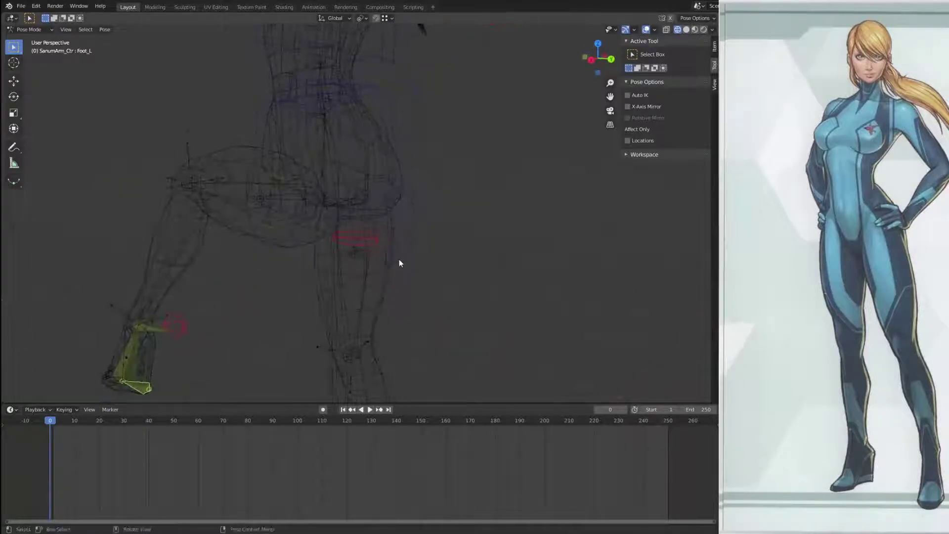
middle_drag(348, 278, 308, 178)
click(29, 29)
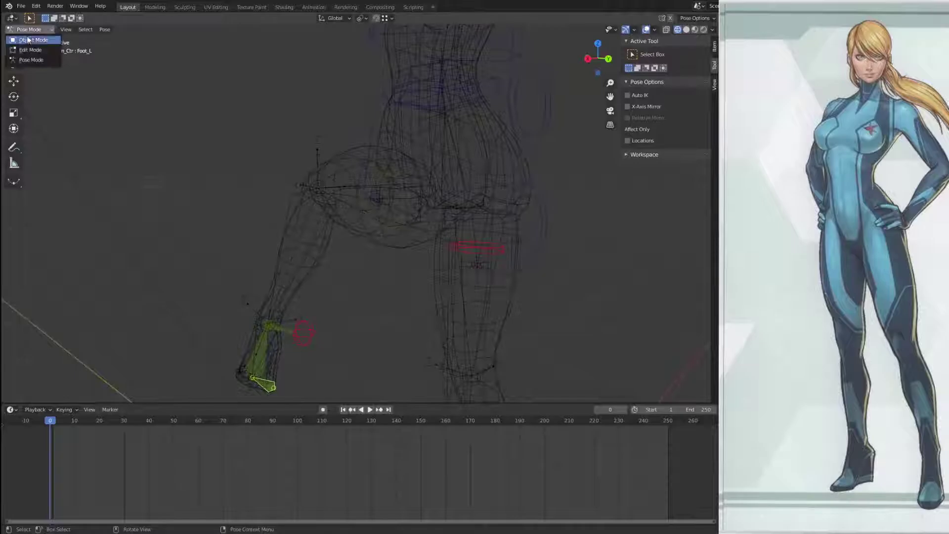
click(27, 34)
click(340, 154)
key(ctrl+Tab)
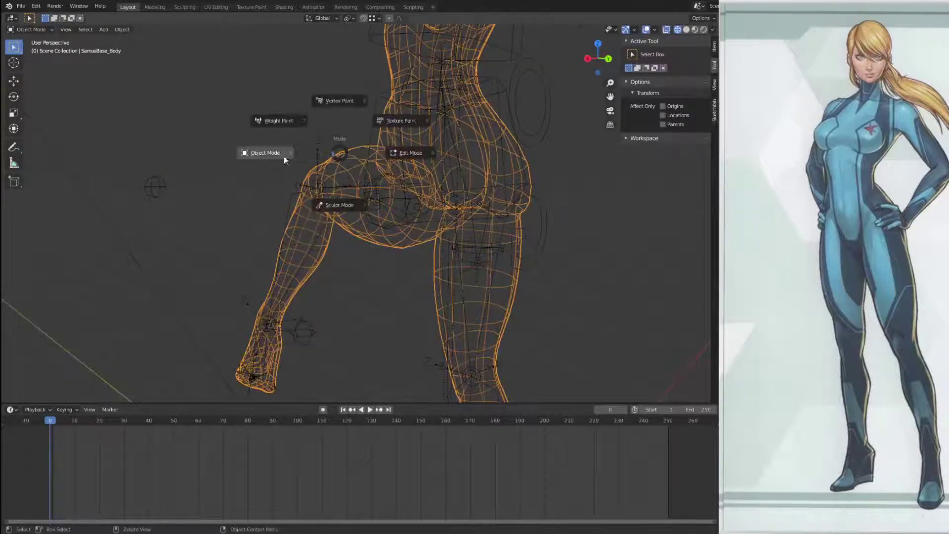
click(283, 120)
mouse_move(286, 113)
middle_down()
mouse_move(494, 222)
mouse_move(529, 212)
mouse_move(353, 215)
middle_up()
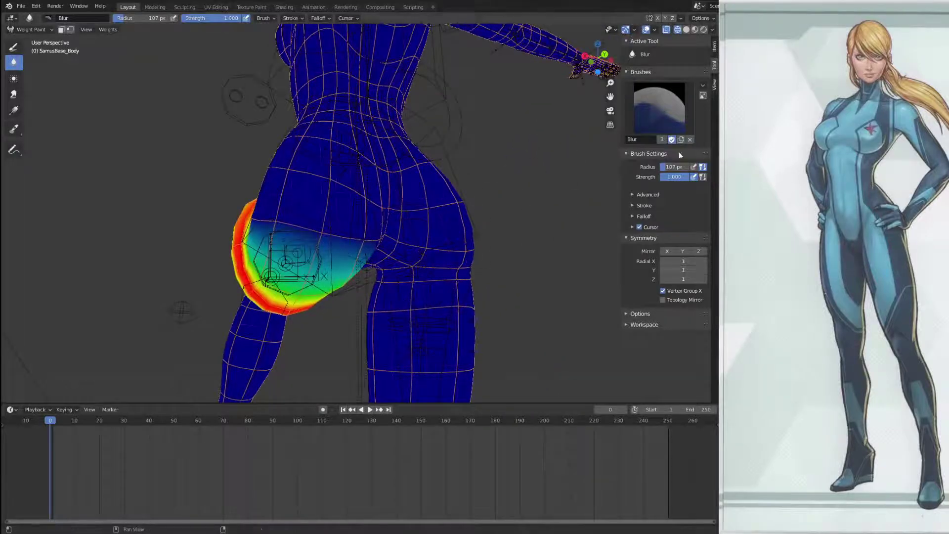
Step: Paint the left buttock with the Add brush at weight 0.250 and smooth the added weights with the Blur brush
click(15, 48)
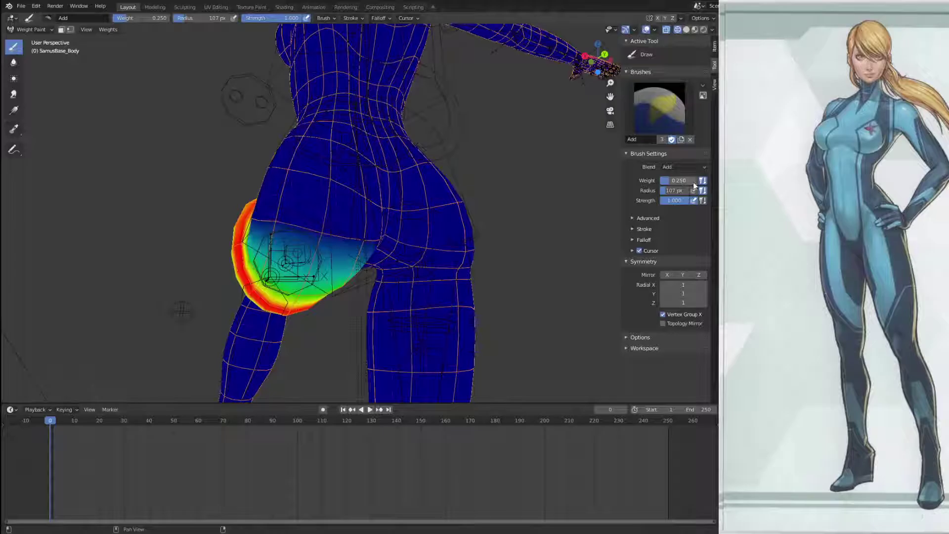
mouse_move(321, 239)
mouse_down()
mouse_move(307, 252)
mouse_move(287, 230)
mouse_move(344, 238)
mouse_up()
mouse_move(348, 238)
middle_down()
mouse_move(545, 245)
mouse_move(361, 221)
middle_up()
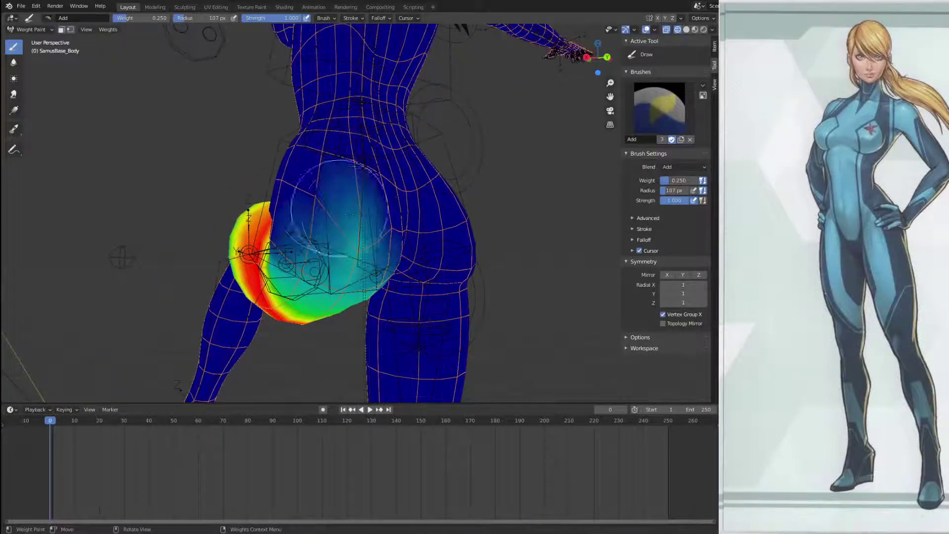
click(8, 64)
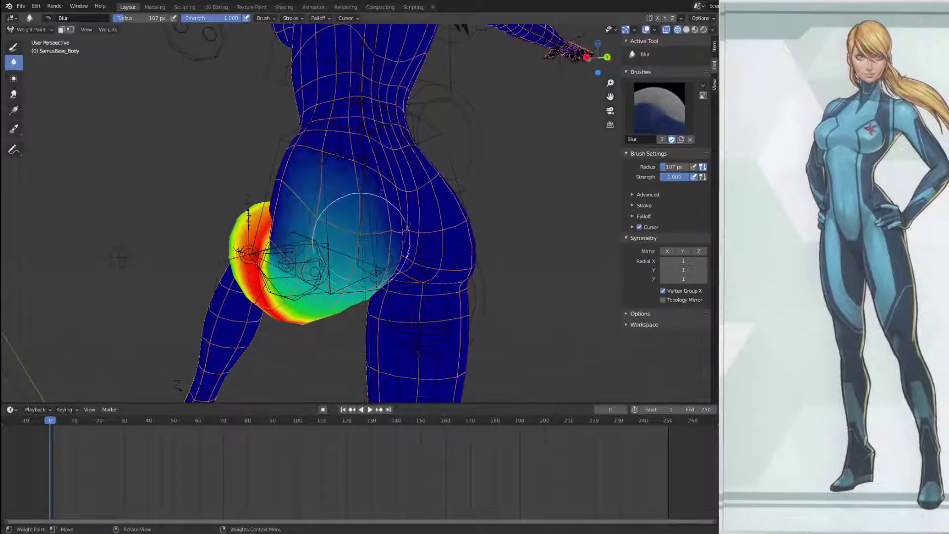
mouse_move(348, 230)
middle_down()
mouse_move(343, 255)
mouse_move(342, 244)
middle_up()
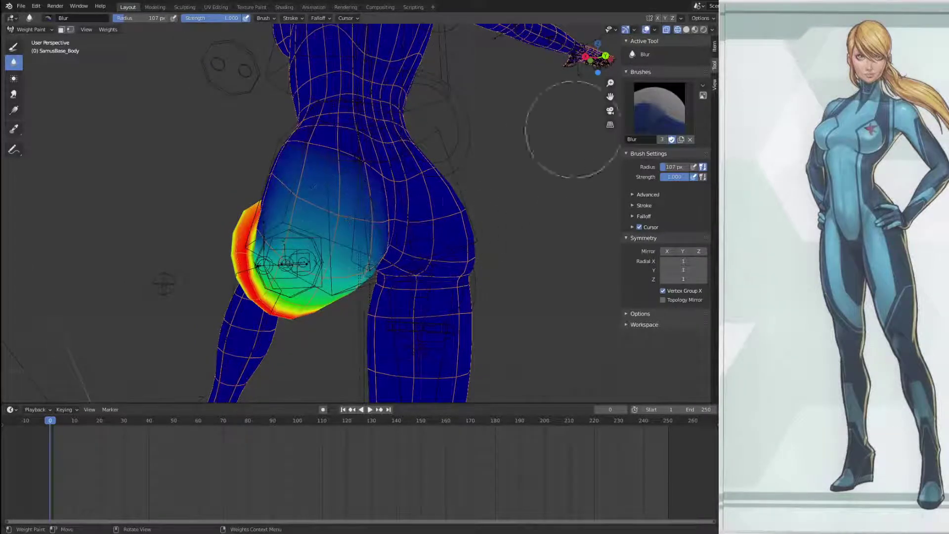
Step: Return the body mesh to Object Mode and display it in Material Preview shading
click(695, 30)
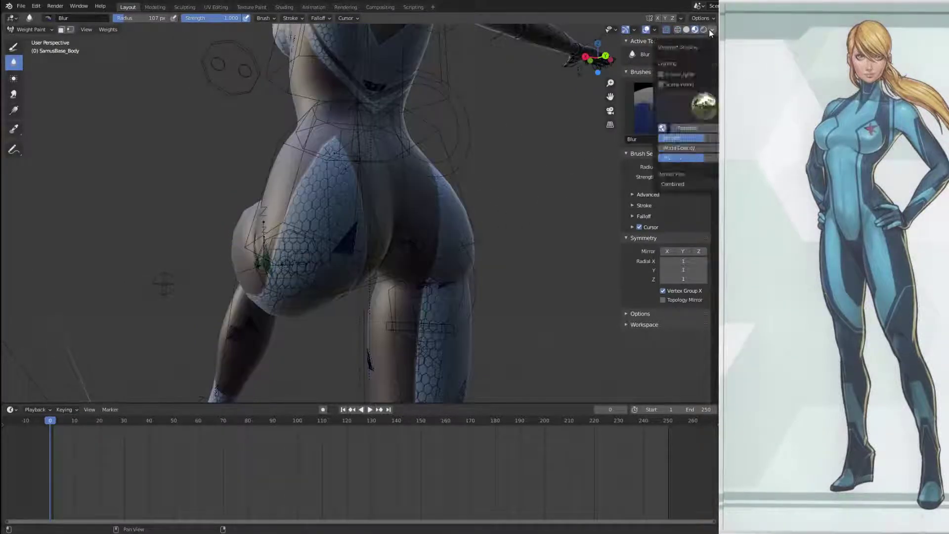
click(705, 30)
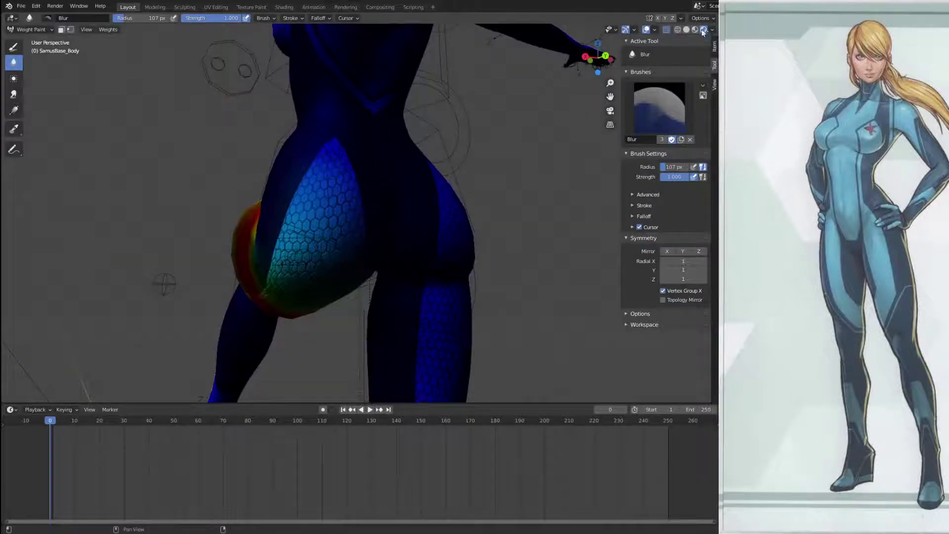
click(49, 29)
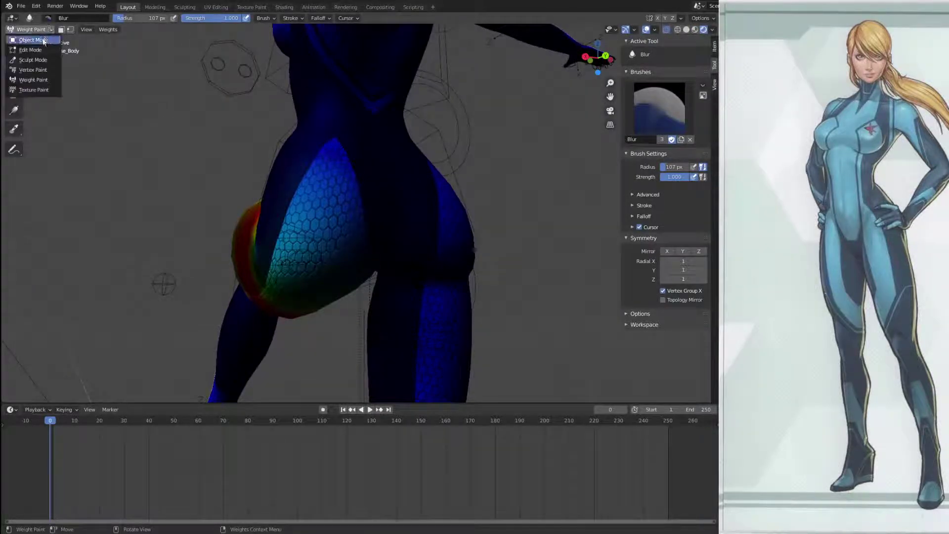
click(33, 40)
click(696, 30)
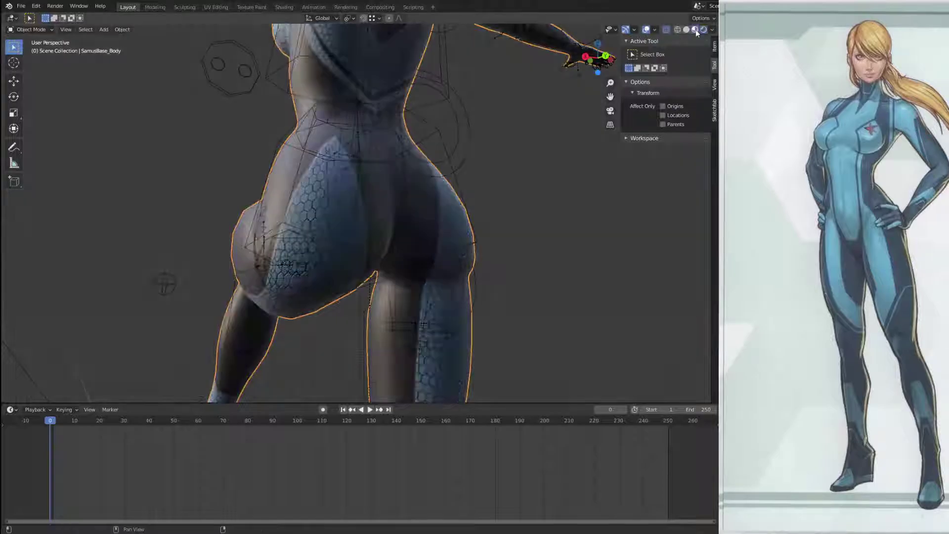
Step: Select the character's control armature and enter Pose Mode
scroll(473, 249, down, 3)
middle_drag(473, 249, 298, 189)
scroll(583, 256, down, 2)
middle_drag(449, 269, 444, 168)
middle_drag(444, 169, 262, 207)
click(266, 212)
key(ctrl+Tab)
Step: Clear the user transforms of all bones and save the file
key(a)
right_click(320, 224)
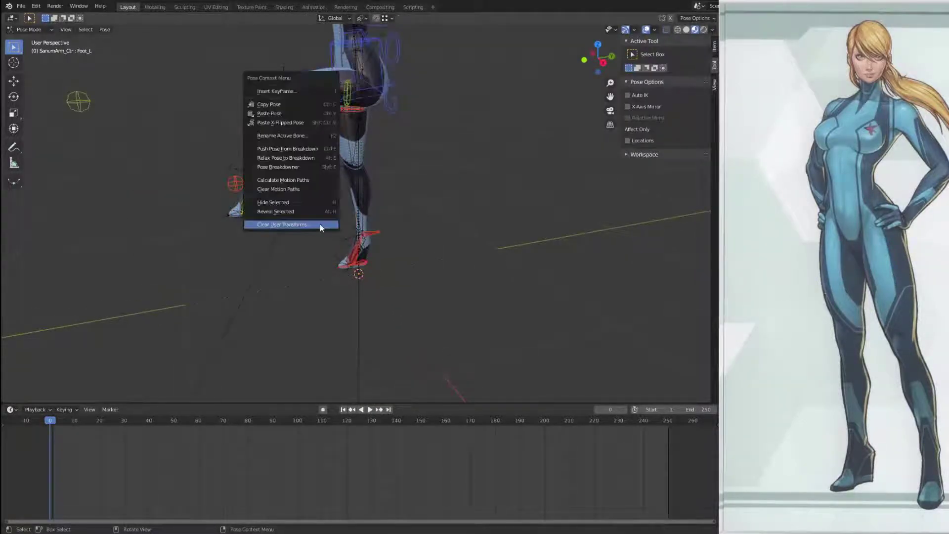
click(319, 224)
scroll(319, 224, down, 2)
middle_drag(319, 224, 457, 238)
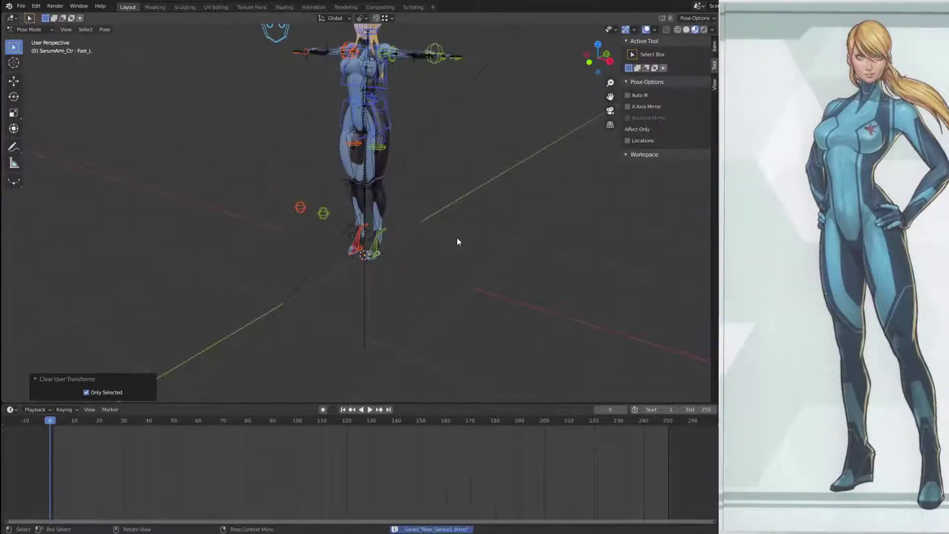
Step: Try rotating the Hips control to test the pelvis and thigh deformation
middle_drag(452, 170, 404, 153)
scroll(468, 227, up, 5)
click(374, 166)
key(Tab)
key(Tab)
key(r)
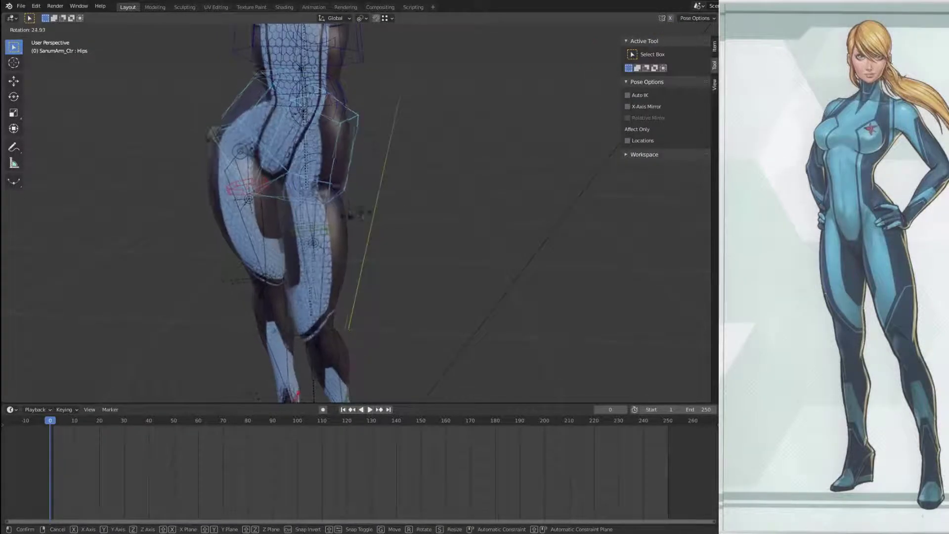
click(460, 165)
Step: Try rotating the Abdomen control from a side view to test the waist deformation
middle_drag(462, 173, 361, 193)
shift+middle_drag(354, 134, 399, 225)
scroll(356, 210, up, 3)
click(319, 149)
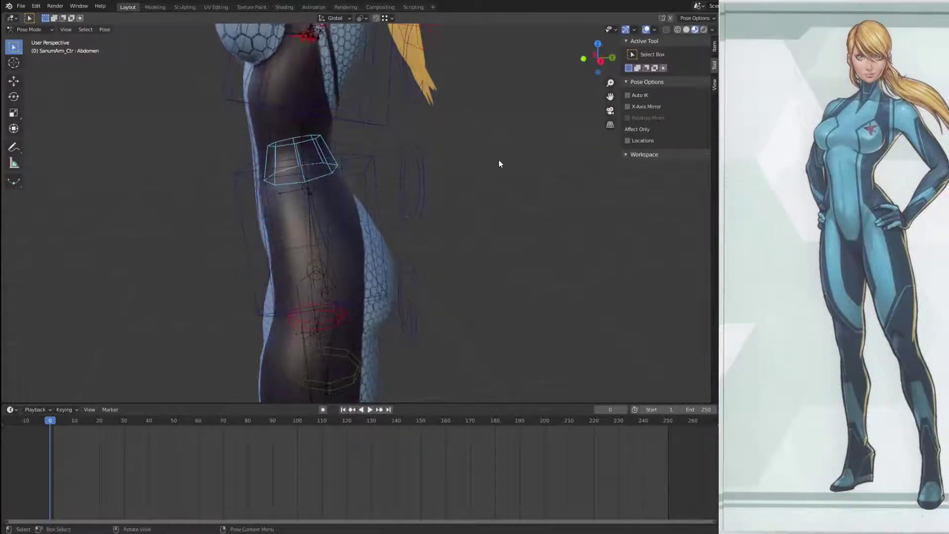
key(r)
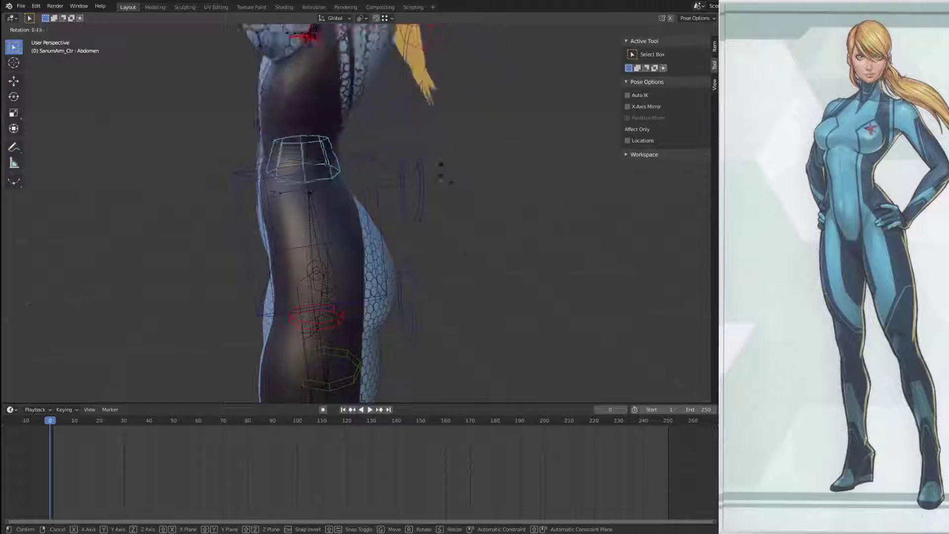
right_click(367, 99)
Step: Try rotating the ChestA control to test the upper torso deformation
shift+middle_drag(292, 104, 302, 164)
click(327, 183)
key(r)
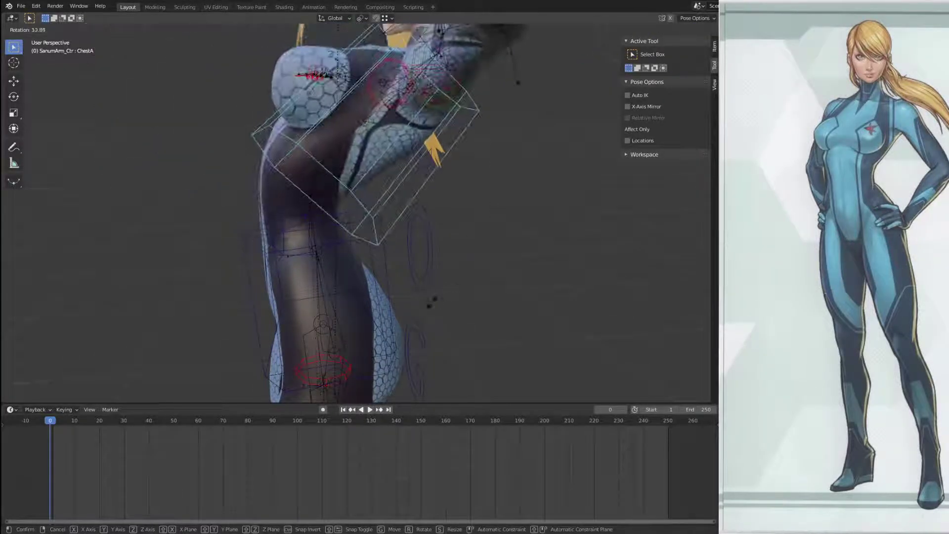
right_click(442, 234)
Step: Try moving the IK_Shoulder_L control to test the left shoulder deformation
shift+middle_drag(386, 243, 473, 223)
scroll(460, 158, up, 3)
shift+middle_drag(458, 150, 467, 173)
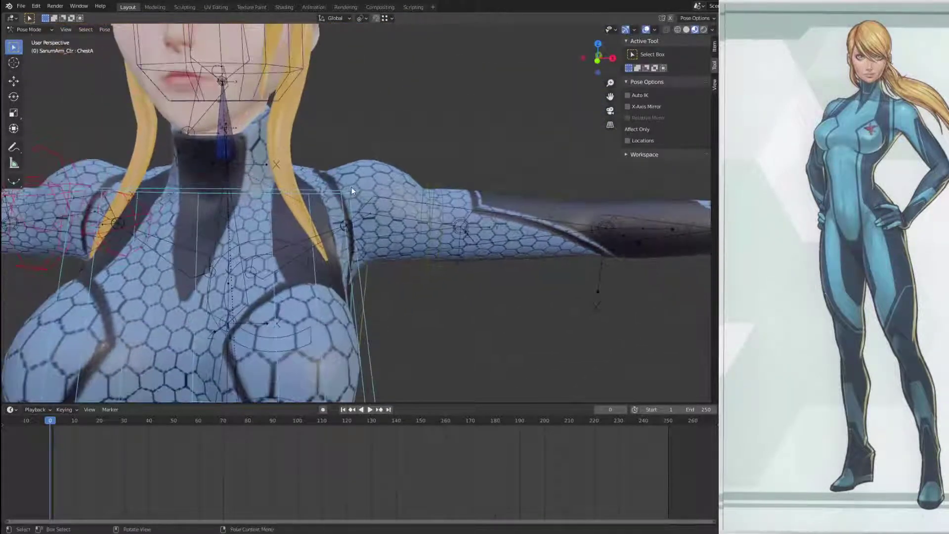
click(351, 187)
key(g)
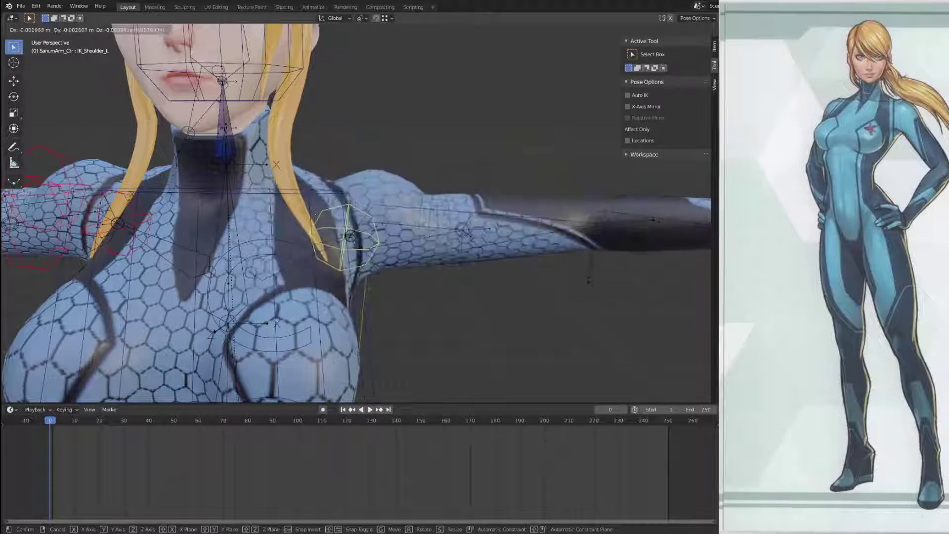
click(413, 222)
scroll(538, 268, down, 5)
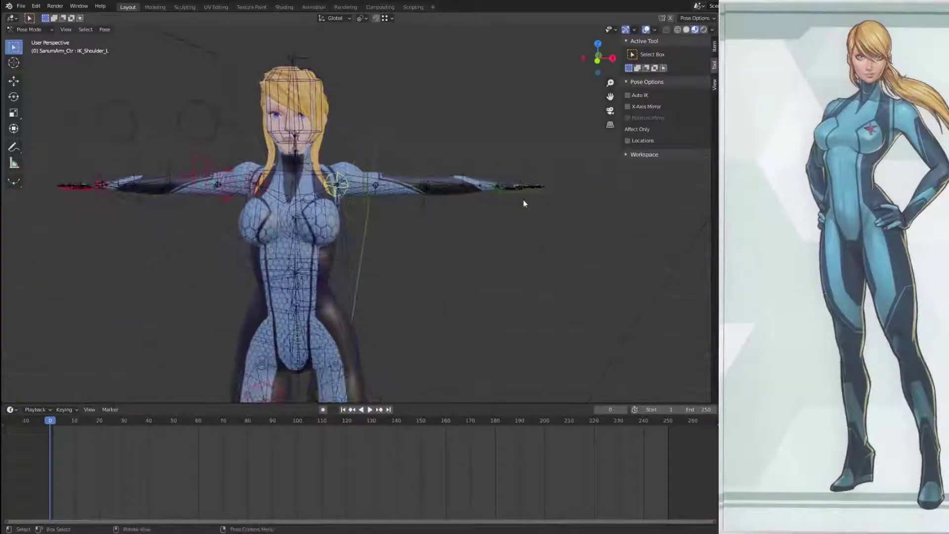
Step: Enable X-Axis Mirror for posing, try moving the left hand IK control, and switch to the front orthographic view
key(g)
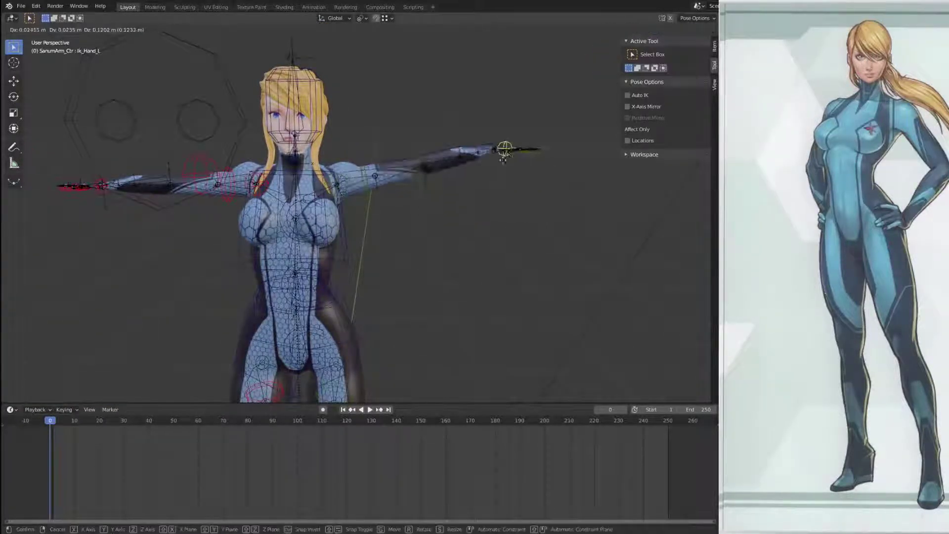
key(Escape)
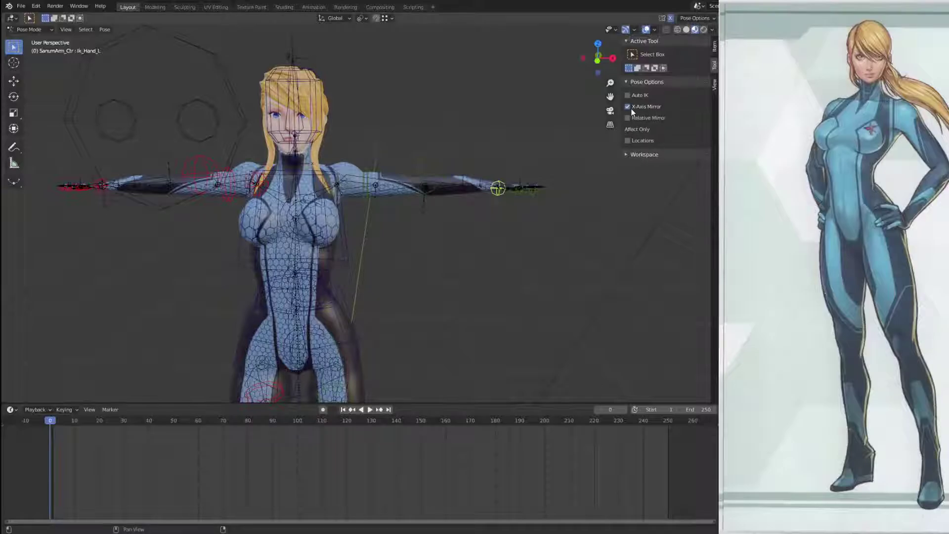
key(g)
key(1)
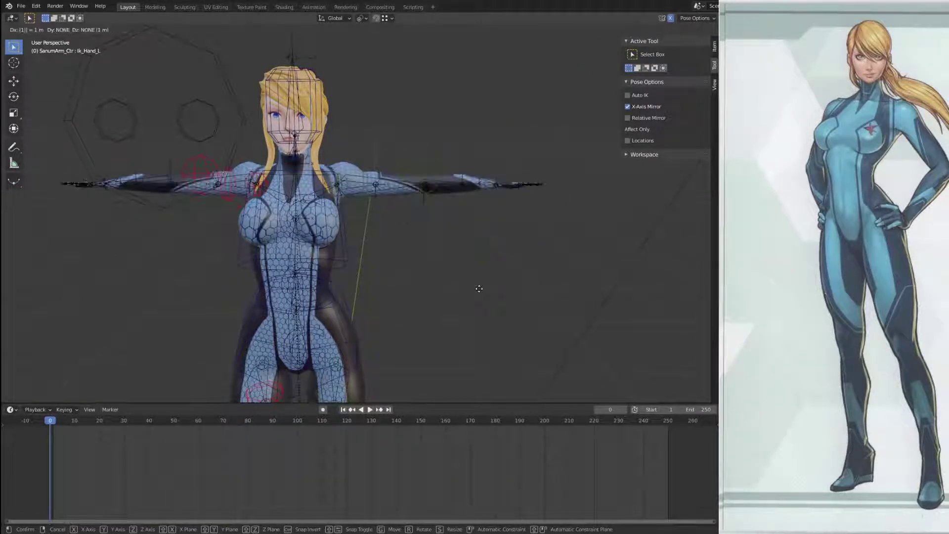
key(Escape)
key(KP_1)
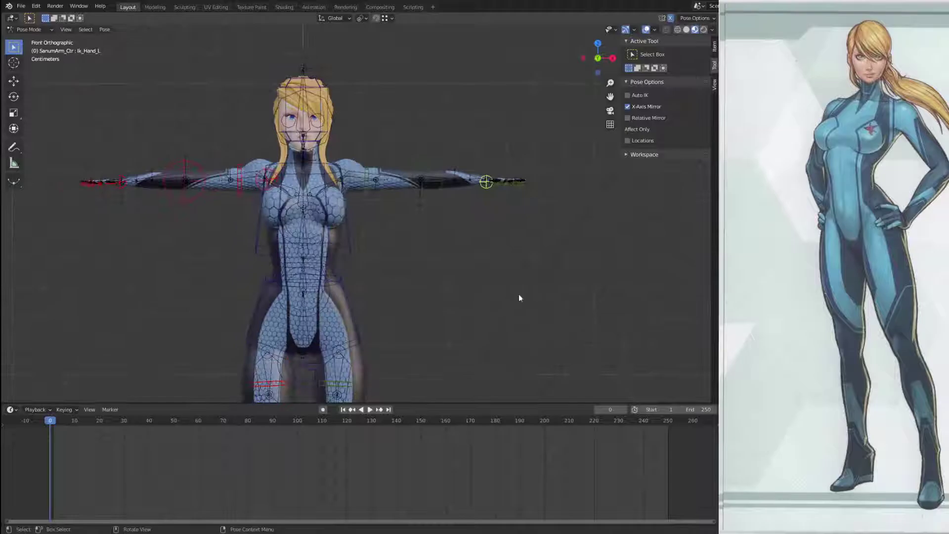
Step: Try lowering the left hand IK control beside the hip and rotating it about 95° so the fingers point down
key(g)
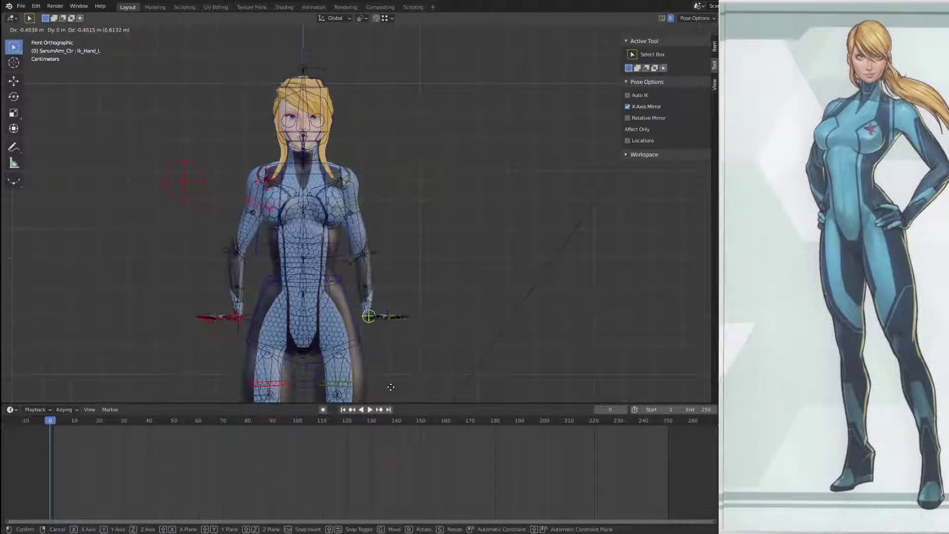
click(393, 392)
key(r)
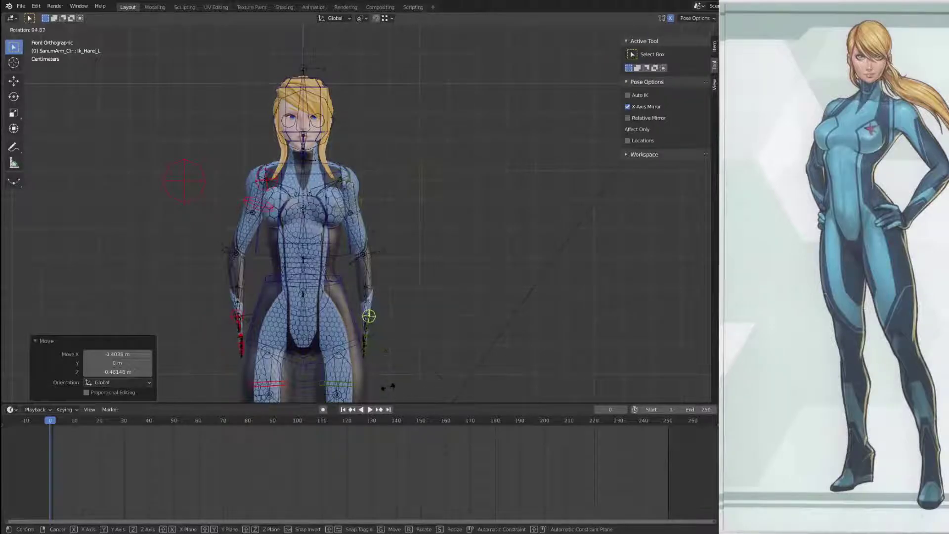
click(390, 319)
key(g)
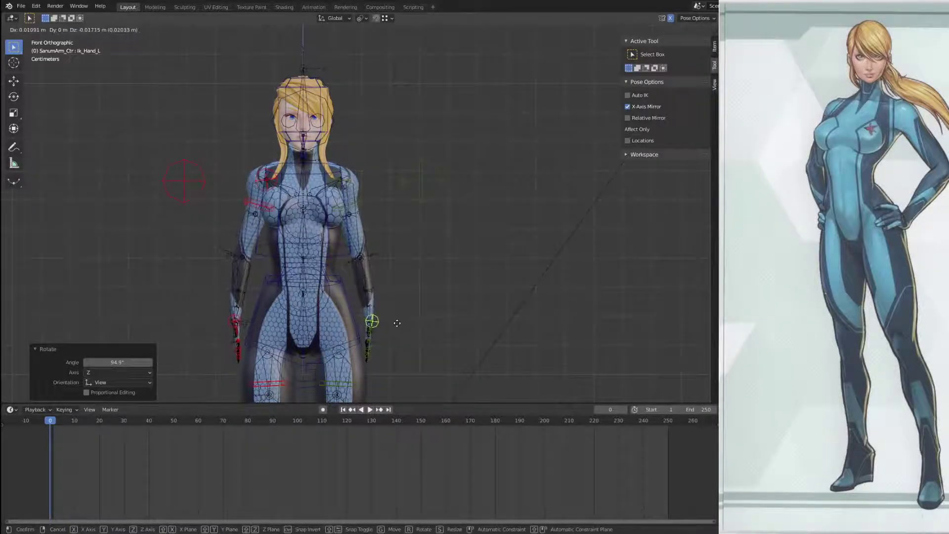
click(396, 322)
Step: Try shifting the lowered left hand IK control slightly outward and down from the hip
scroll(405, 310, down, 1)
shift+middle_drag(405, 310, 399, 218)
scroll(399, 219, up, 2)
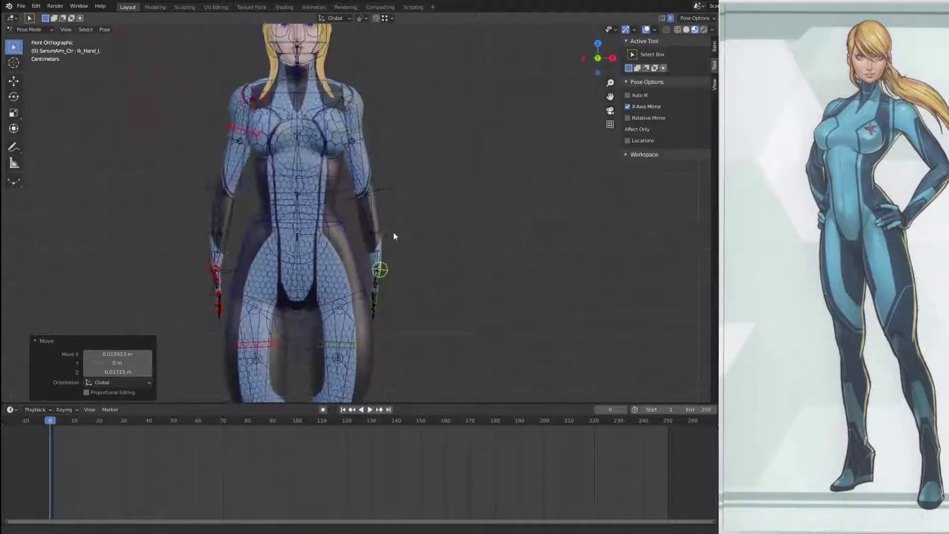
key(g)
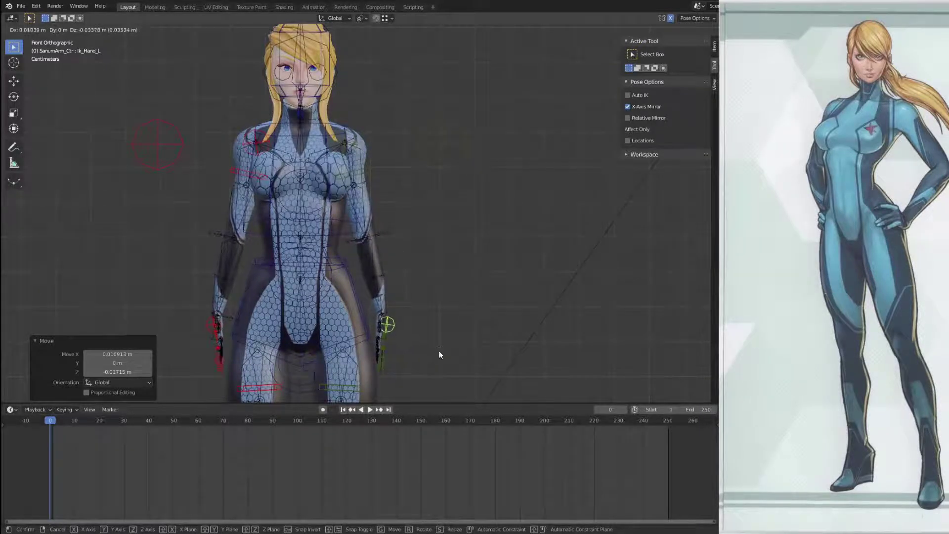
click(438, 351)
Step: Try moving the IK_Shoulder_L control about 0.008 m outward to test the shoulder with the arms lowered
shift+middle_drag(416, 244, 424, 304)
scroll(424, 304, up, 3)
shift+middle_drag(387, 256, 401, 230)
click(393, 176)
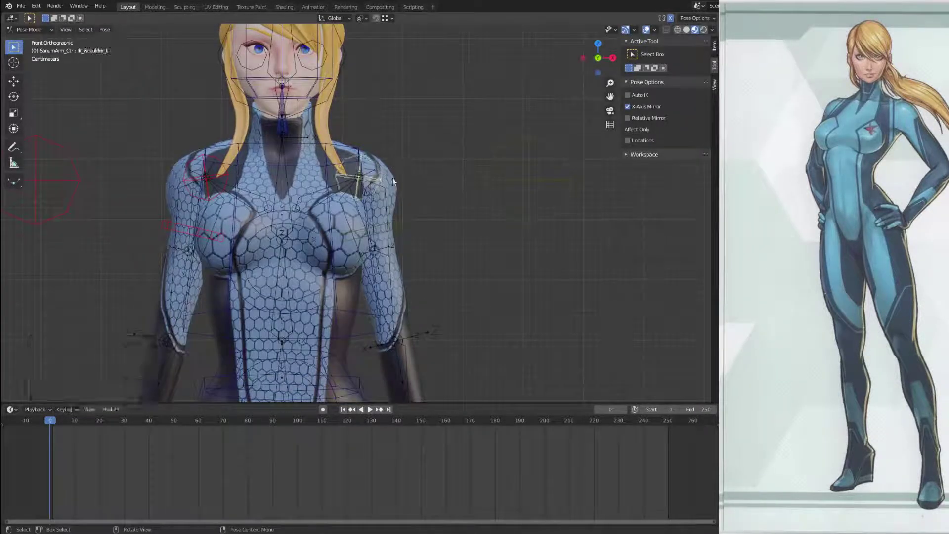
key(g)
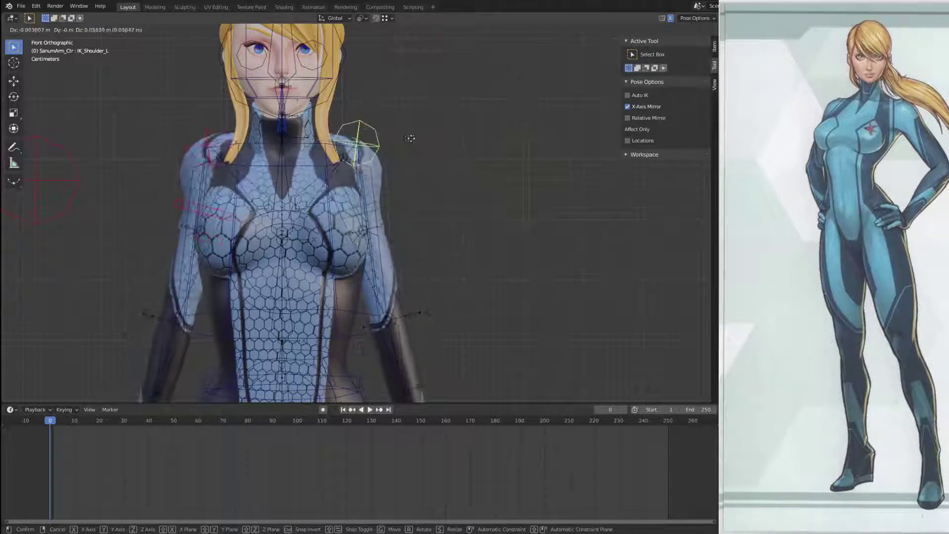
click(417, 184)
Step: Fine-tune the left hand IK control by moving it about 0.008 m outward
shift+middle_drag(420, 259, 419, 118)
scroll(411, 267, down, 2)
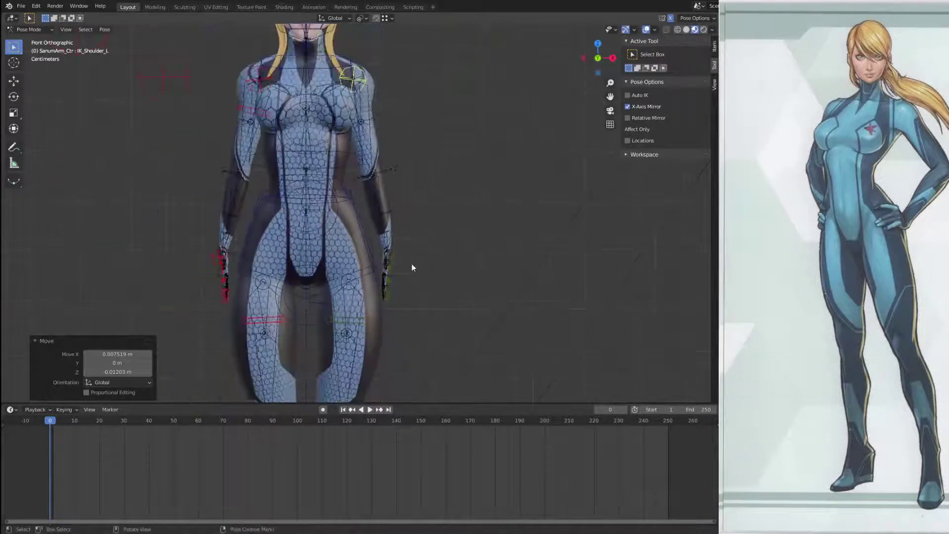
click(392, 258)
key(g)
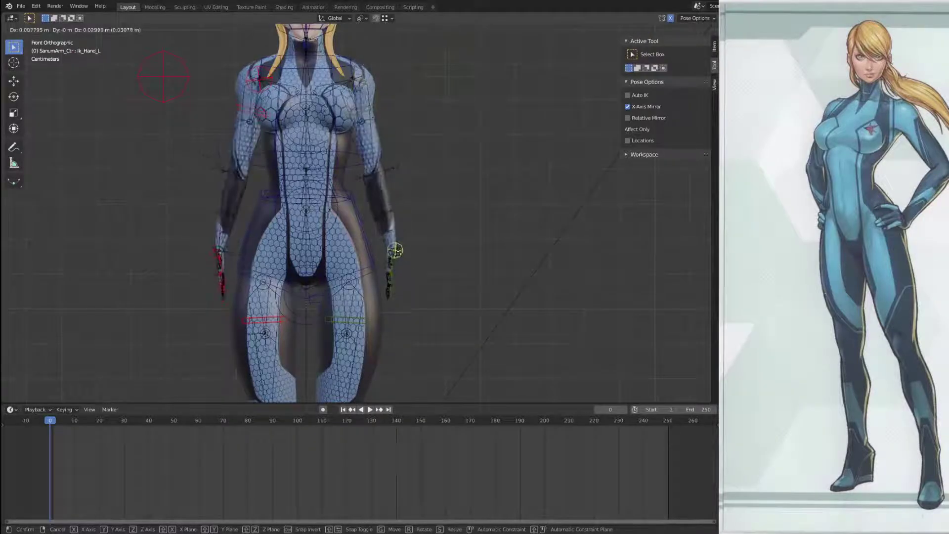
click(399, 255)
Step: Examine the lowered-arm pose from the front, back and side, and compare it with the armature's rest position
scroll(487, 282, down, 2)
mouse_move(487, 282)
middle_down()
mouse_move(303, 290)
mouse_move(471, 289)
middle_up()
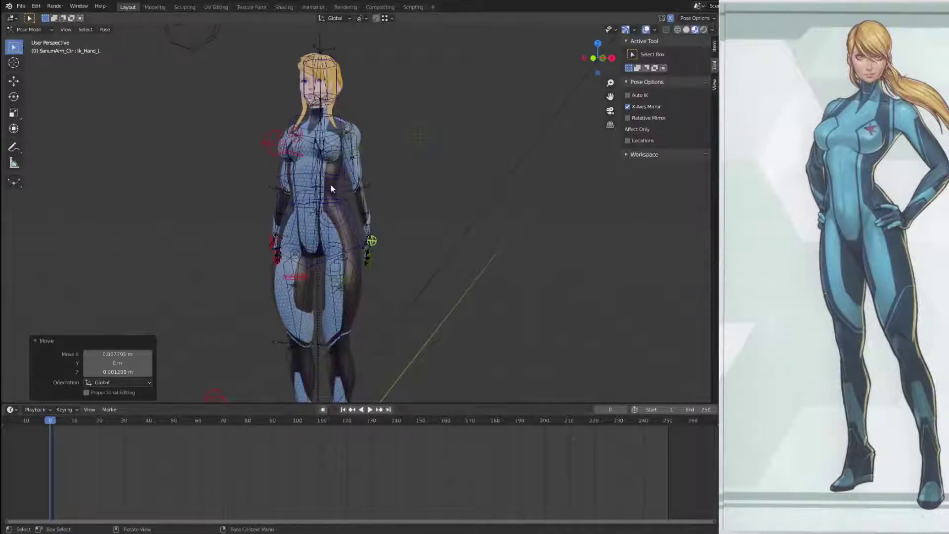
middle_drag(466, 260, 494, 262)
scroll(438, 260, up, 5)
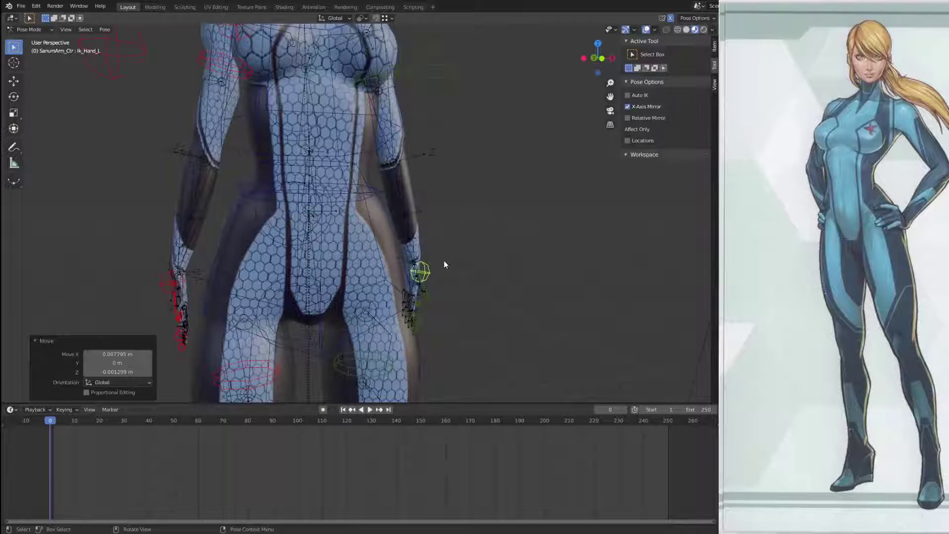
scroll(444, 260, down, 4)
middle_drag(492, 216, 385, 228)
scroll(384, 229, up, 3)
middle_drag(408, 168, 356, 265)
scroll(472, 259, up, 2)
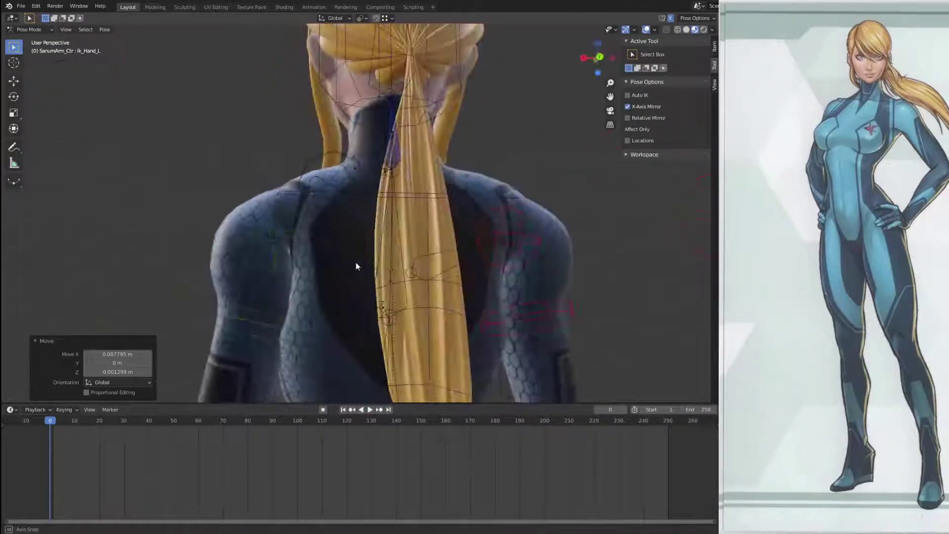
scroll(356, 265, down, 4)
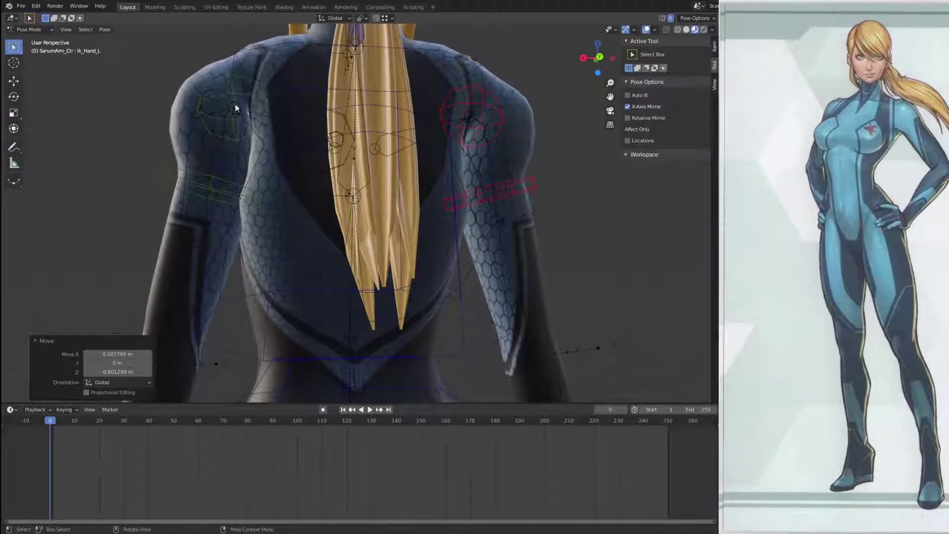
middle_drag(248, 63, 411, 155)
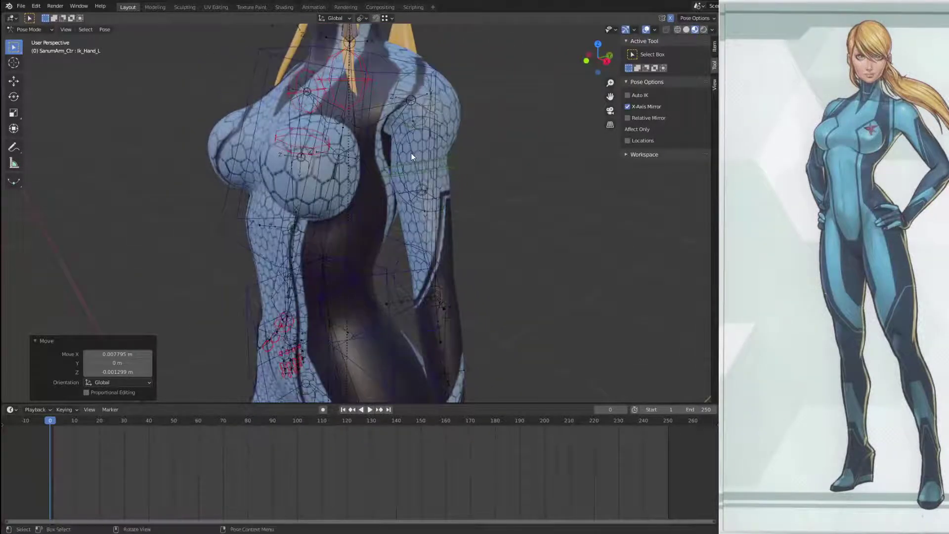
scroll(411, 155, down, 5)
middle_drag(438, 227, 441, 194)
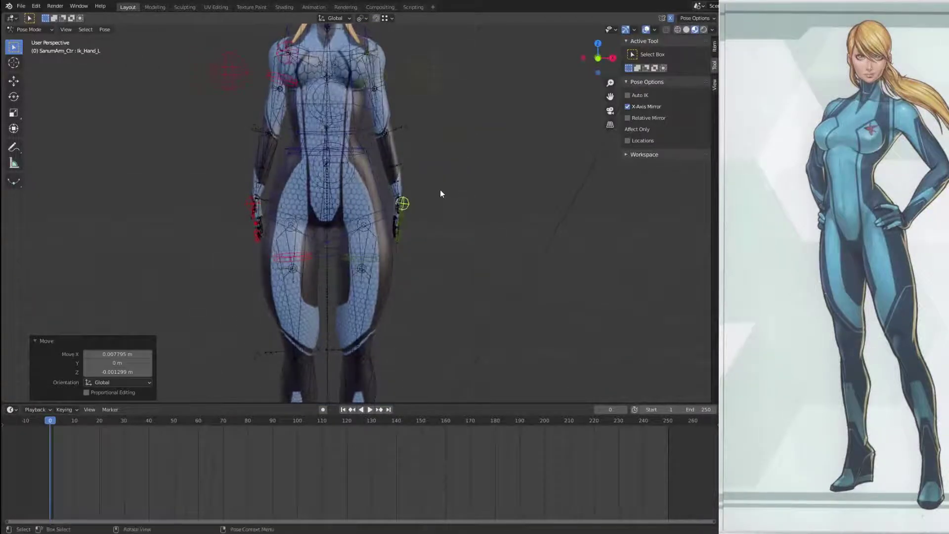
key(Tab)
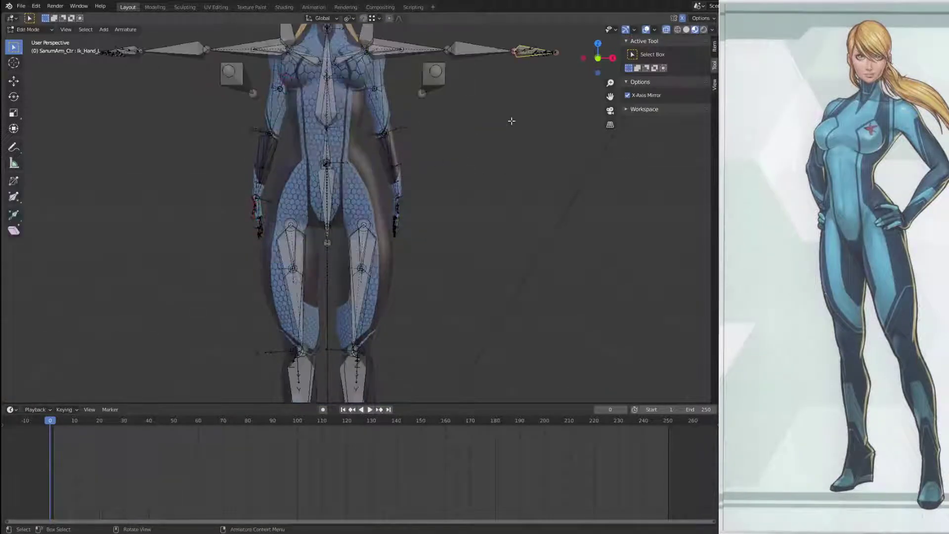
key(Tab)
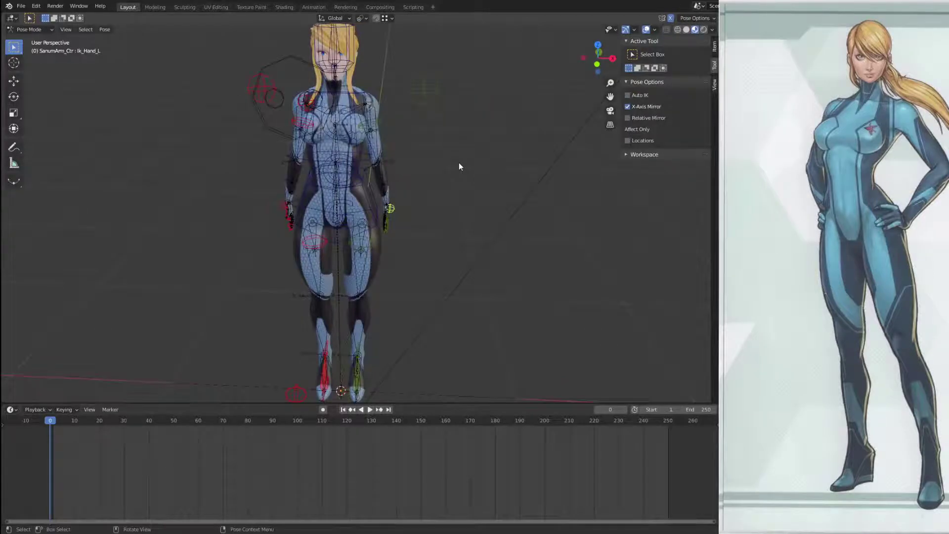
Step: Clear the user transforms on all pose controls to return the rig to its rest pose
right_click(458, 208)
click(458, 208)
key(a)
right_click(504, 179)
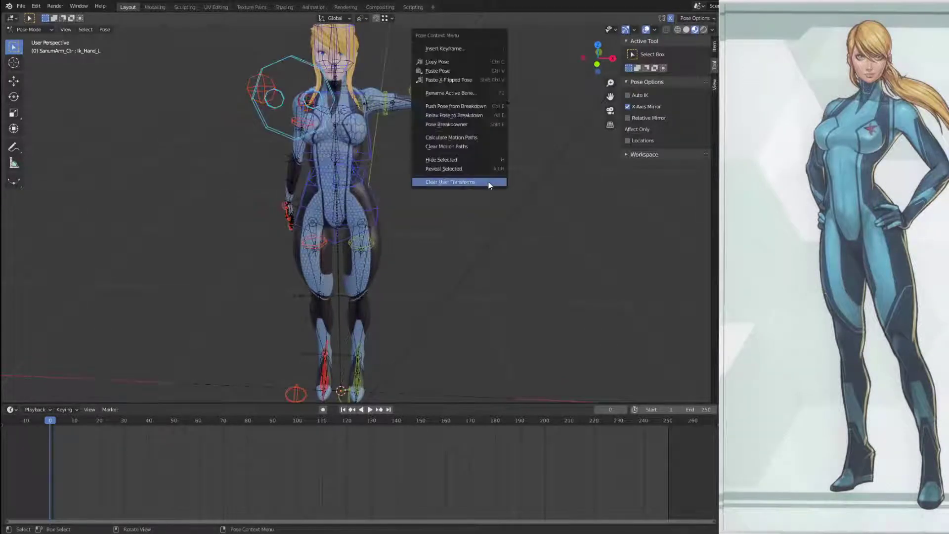
click(492, 182)
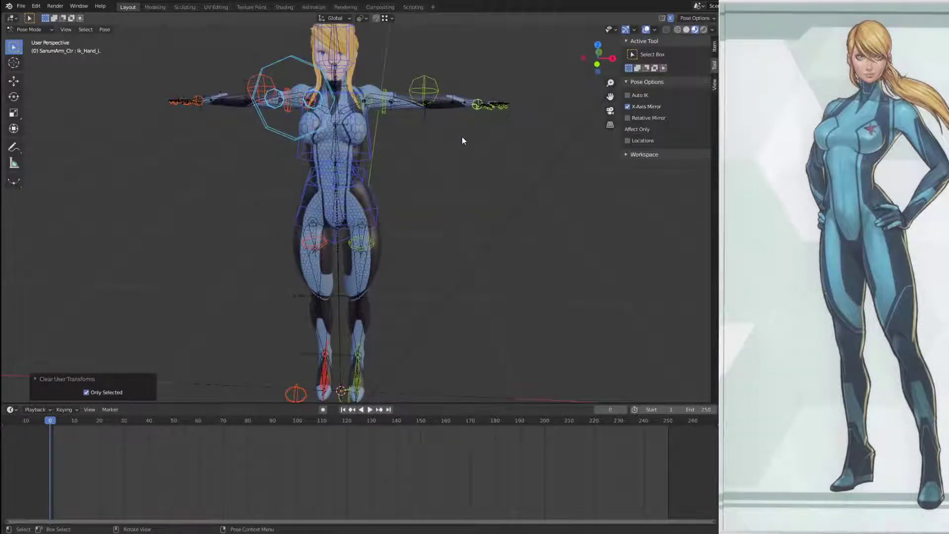
key(KP_7)
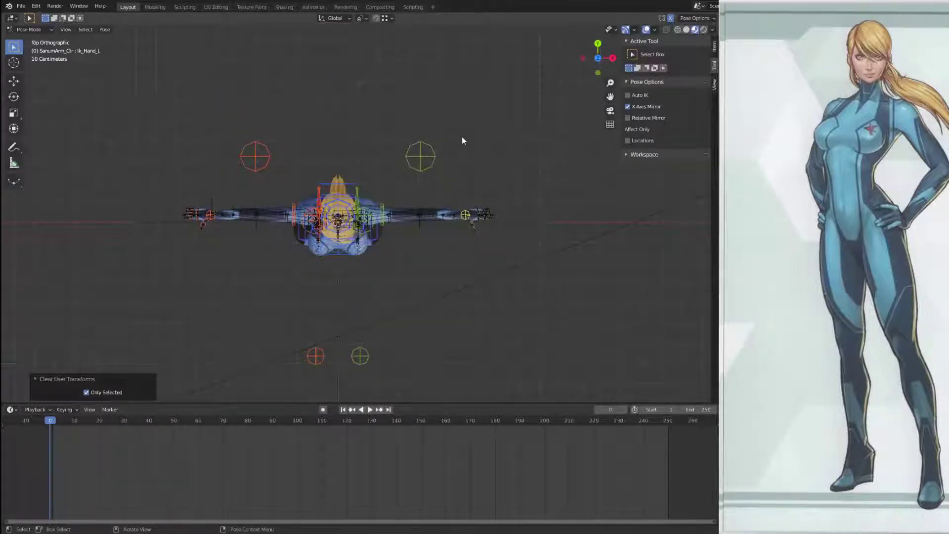
middle_drag(461, 136, 372, 127)
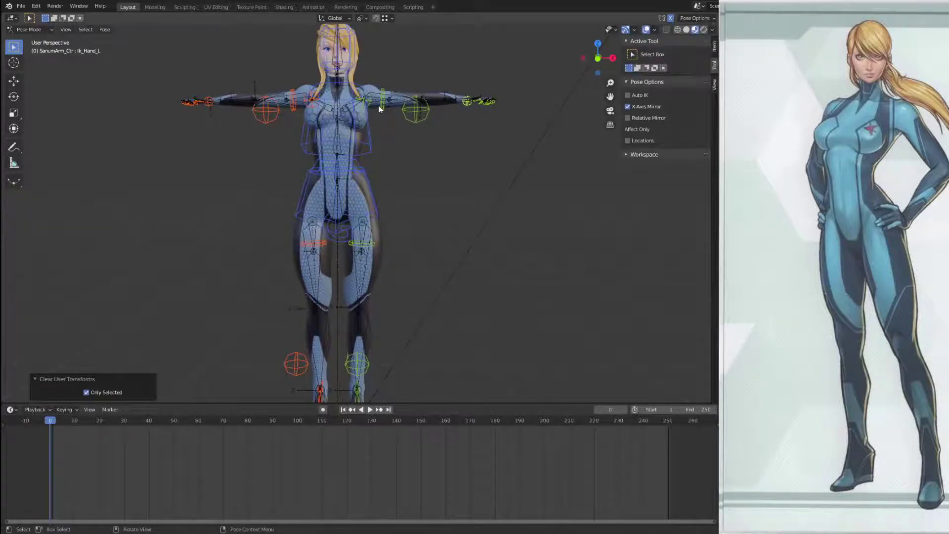
Step: Leave Pose Mode and examine the SamusBase_Body mesh topology around the left shoulder from the front
click(379, 109)
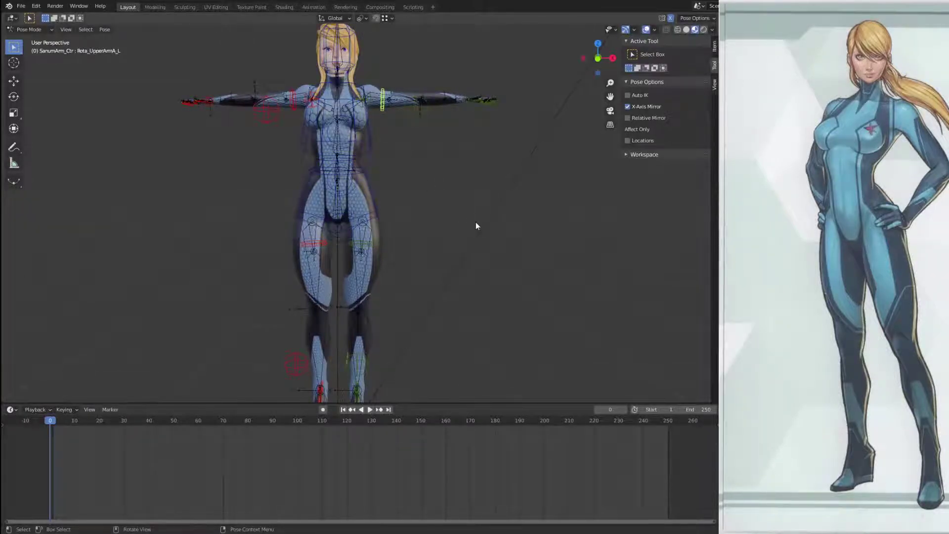
key(KP_1)
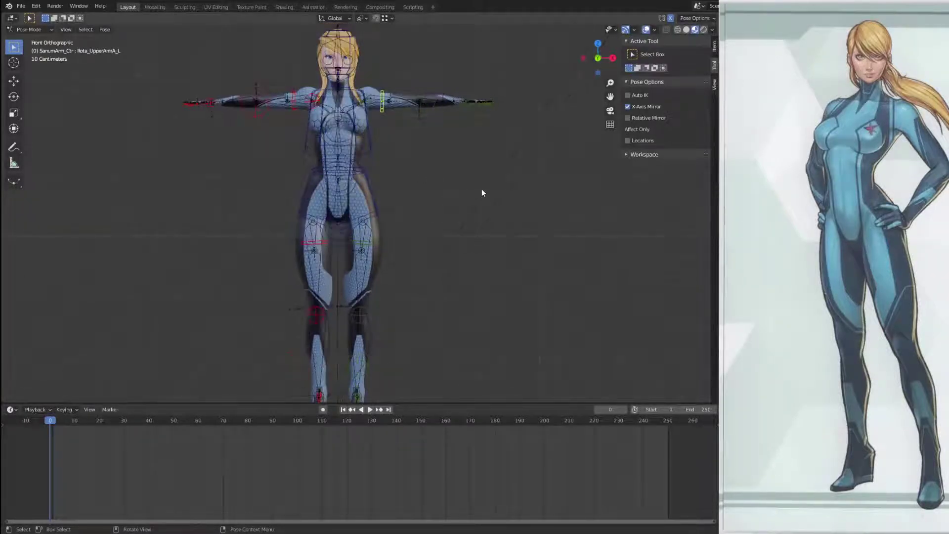
scroll(480, 189, up, 2)
shift+middle_drag(387, 34, 382, 199)
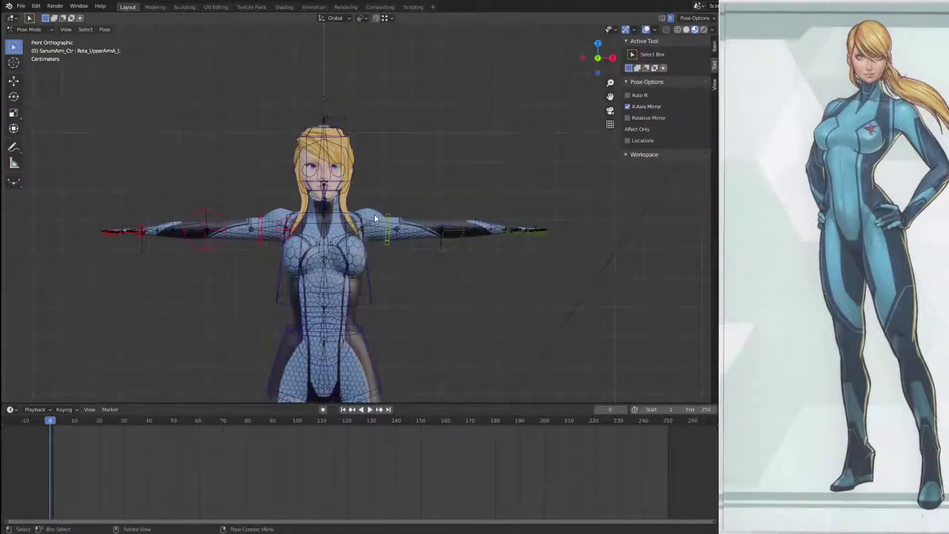
key(ctrl+Tab)
click(373, 210)
key(Tab)
scroll(427, 267, up, 2)
scroll(427, 266, up, 6)
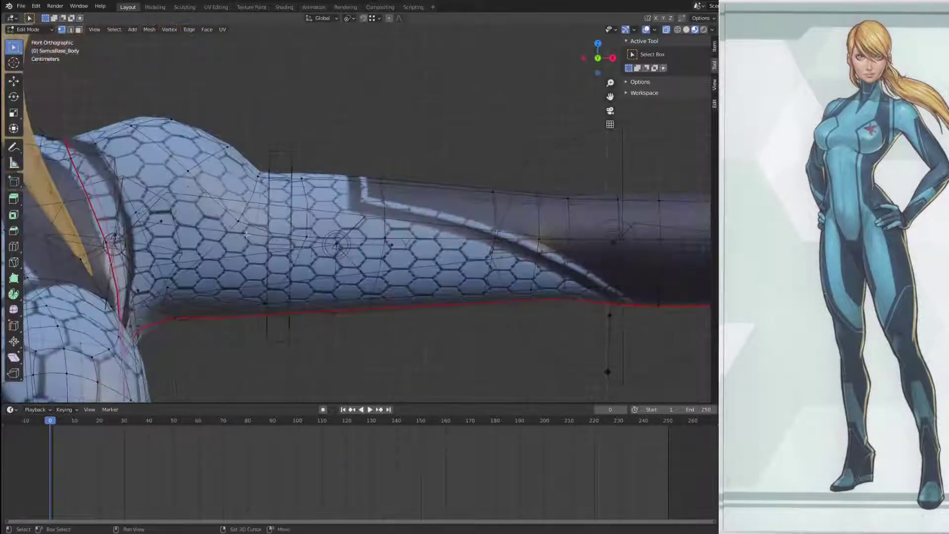
shift+middle_drag(229, 234, 377, 226)
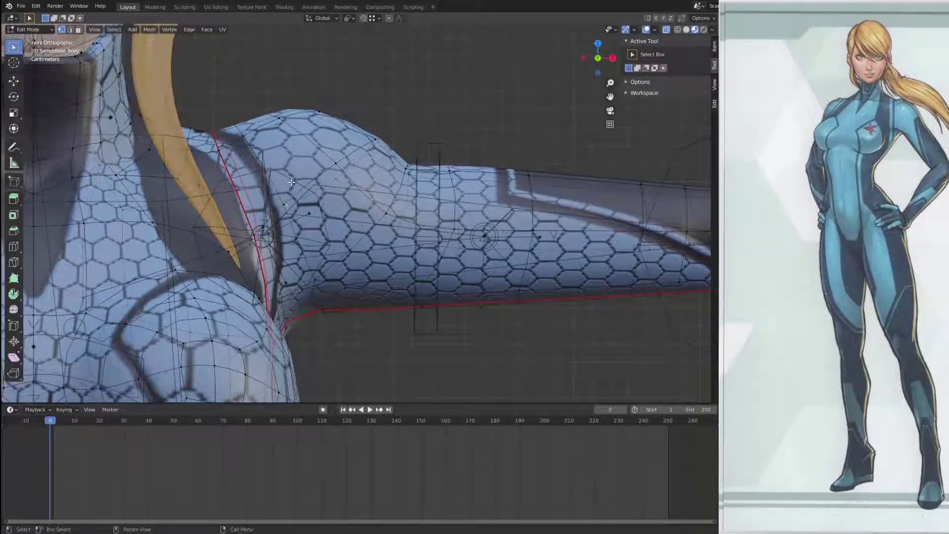
key(Tab)
key(Tab)
key(Tab)
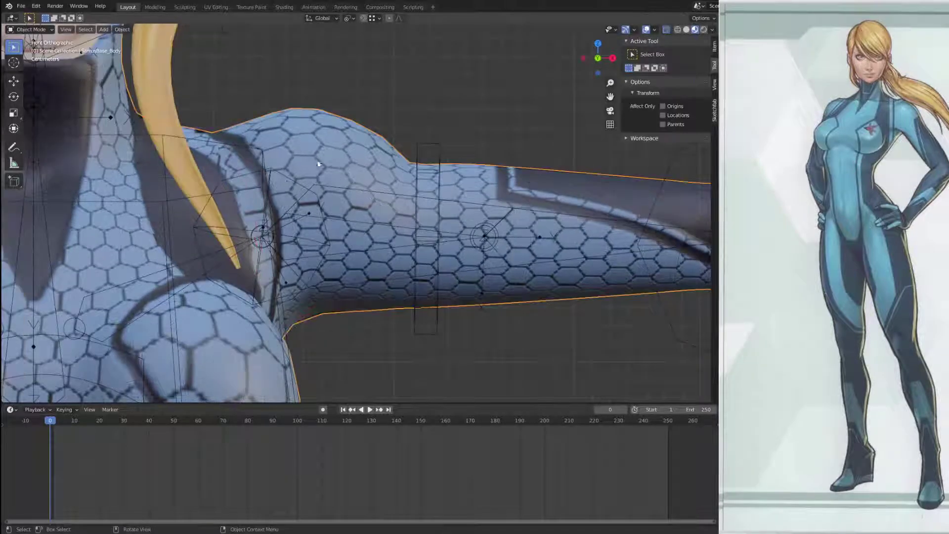
Step: Select the SamusArm_Def deformation armature in Object Mode
scroll(346, 218, down, 4)
middle_drag(370, 219, 362, 228)
click(397, 181)
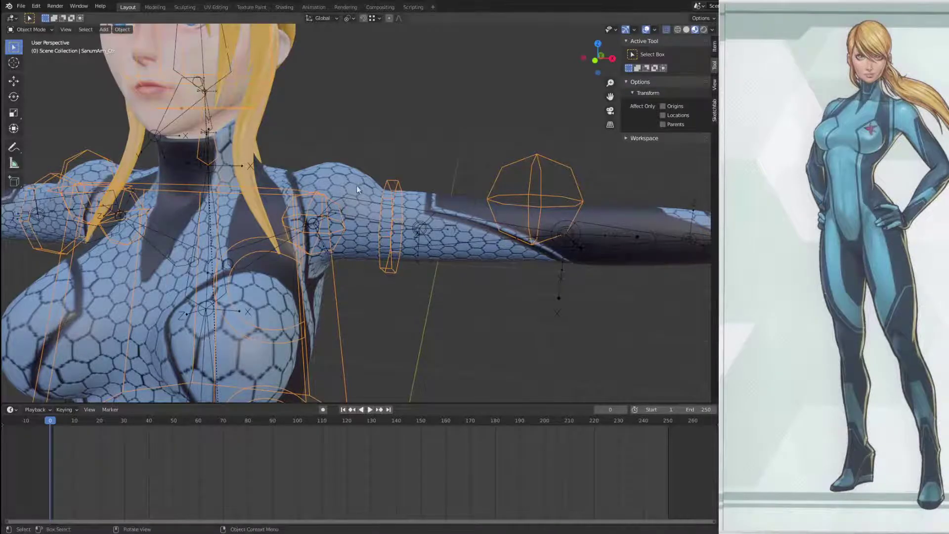
scroll(276, 118, down, 4)
shift+middle_drag(275, 119, 285, 151)
click(285, 93)
middle_drag(446, 288, 459, 229)
scroll(439, 292, down, 3)
scroll(438, 292, up, 5)
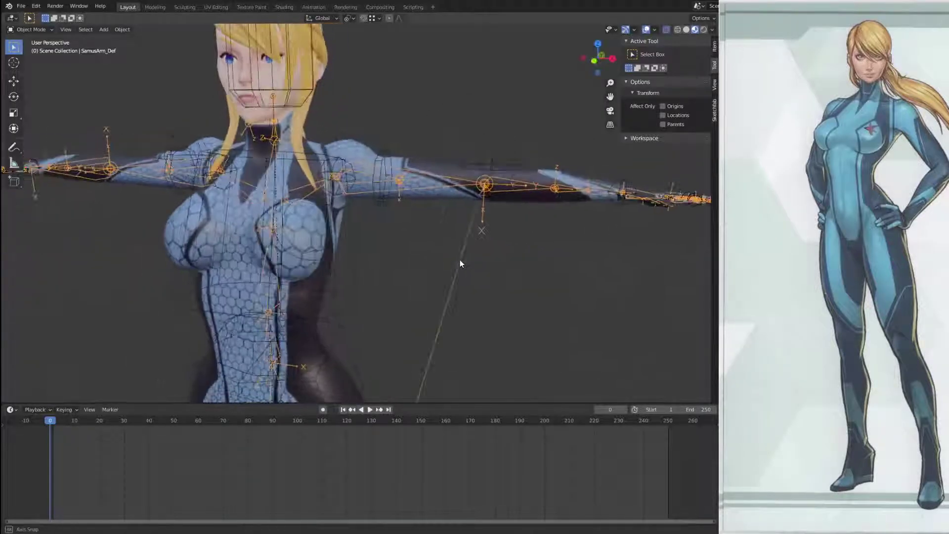
Step: Edit SamusArm_Def and snap the 3D cursor to the shoulder joint at the start of the Rota_UpperArmA_L bone
scroll(430, 225, up, 5)
middle_drag(403, 220, 356, 197)
click(374, 171)
click(358, 194)
key(Tab)
click(355, 198)
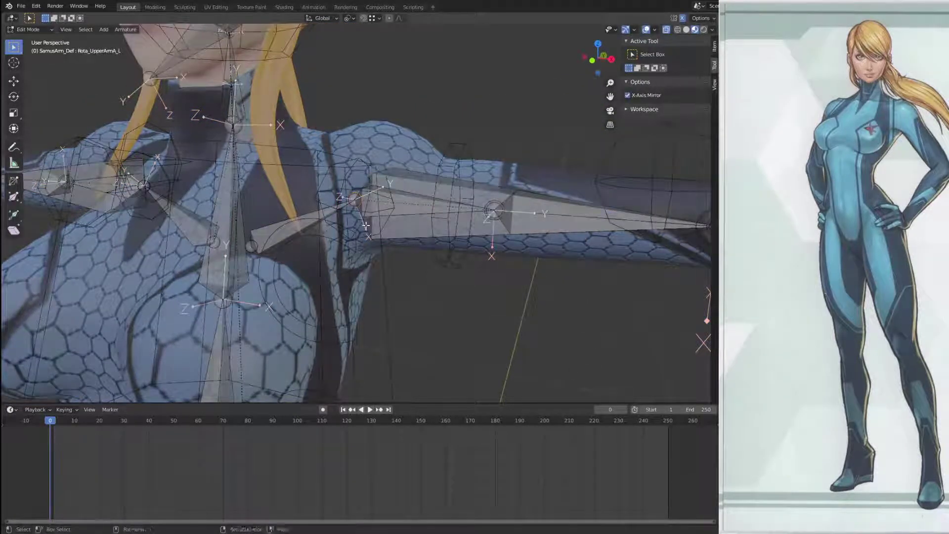
key(shift+s)
click(397, 277)
Step: Set the transform pivot point to 3D Cursor in the front view and return to Object Mode
key(KP_1)
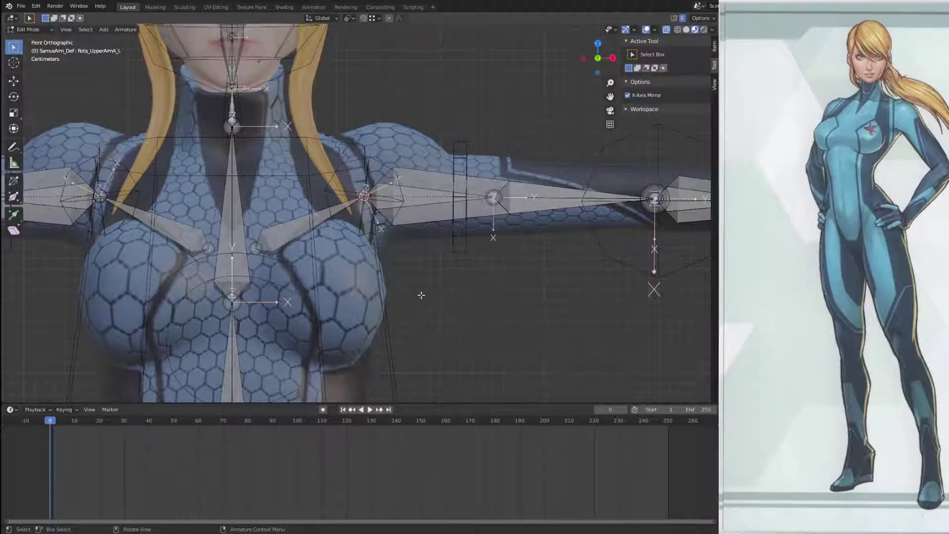
click(347, 20)
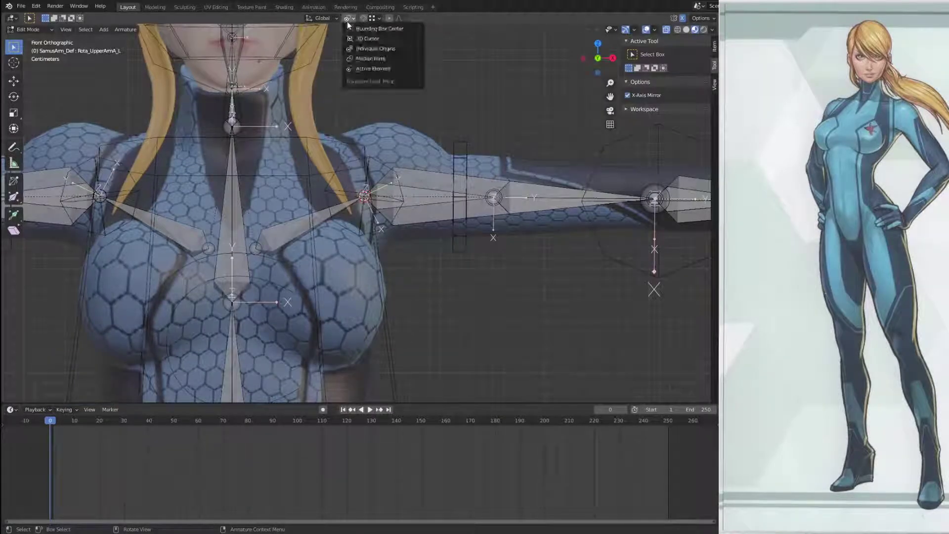
click(379, 39)
shift+middle_drag(529, 281, 390, 292)
key(Tab)
scroll(279, 157, down, 4)
shift+middle_drag(342, 244, 309, 240)
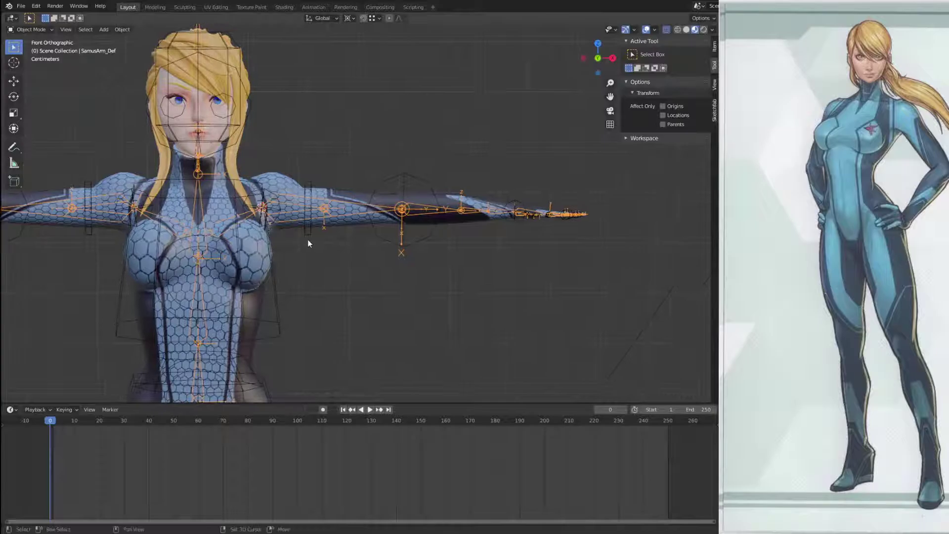
Step: Edit the SamusBase_Body mesh and select only the vertices of the left forearm and hand
click(289, 179)
key(Tab)
key(a)
key(alt+a)
drag(666, 139, 349, 283)
middle_drag(348, 283, 400, 232)
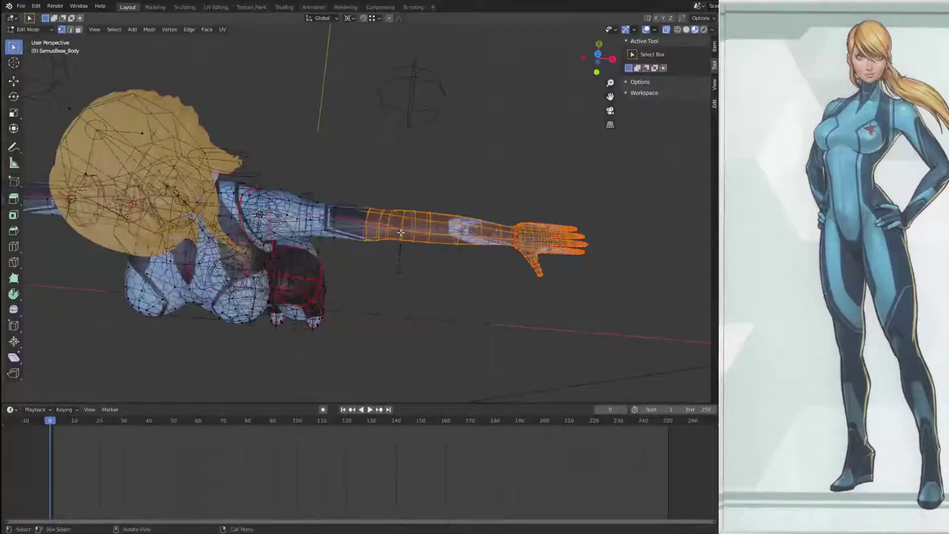
Step: Grow the left arm vertex selection three times so it extends up the arm toward the shoulder
key(KP_1)
key(ctrl+KP_Add)
key(ctrl+KP_Add)
key(ctrl+KP_Add)
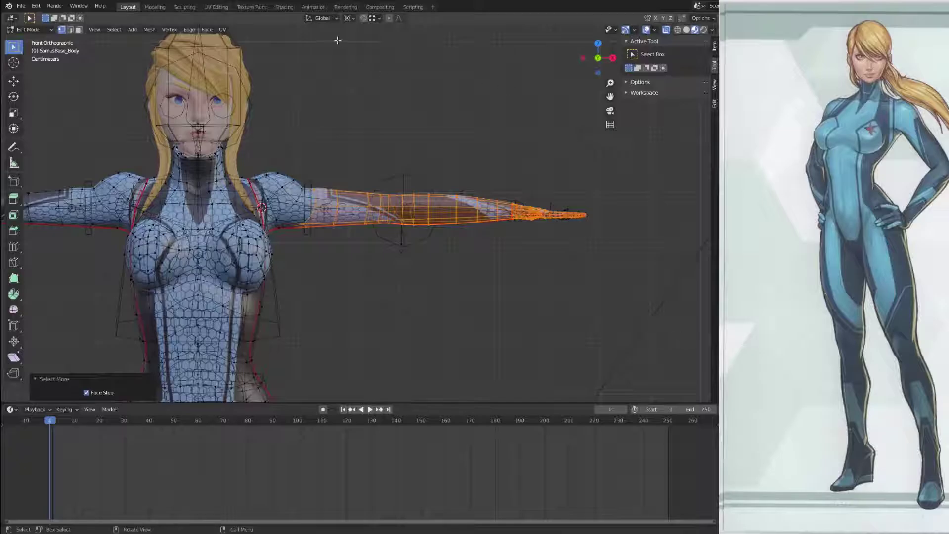
Step: Enable X mirroring for mesh edits and reselect the left forearm and hand, growing the selection up the arm
key(s)
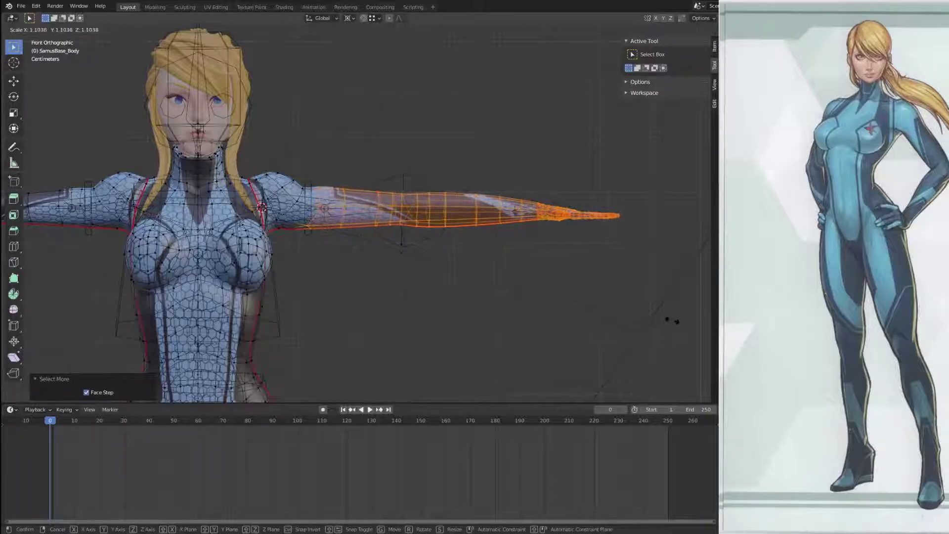
right_click(609, 286)
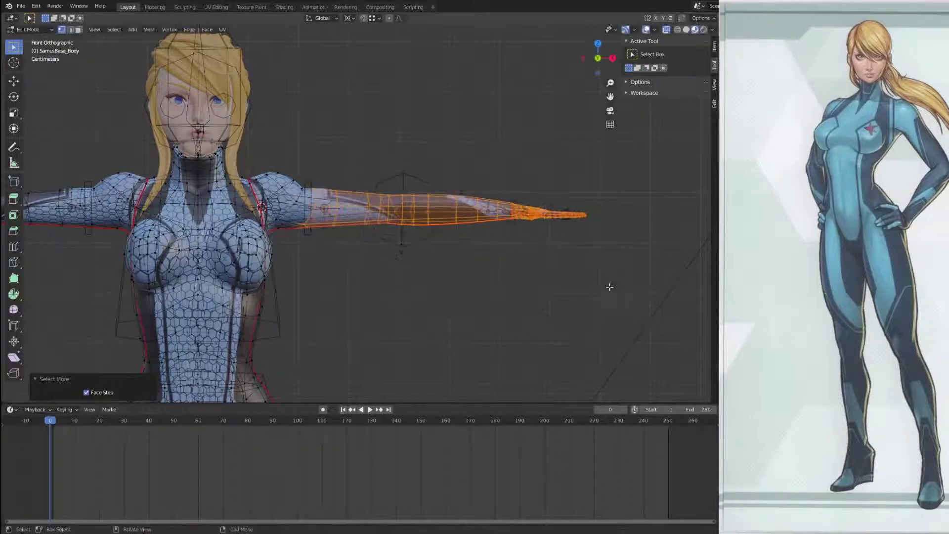
click(628, 83)
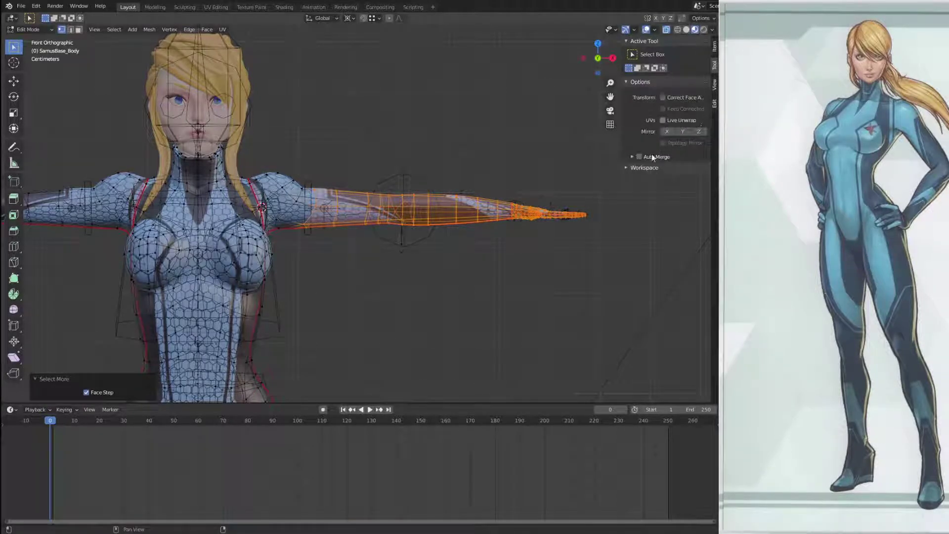
key(ctrl+z)
click(666, 132)
drag(621, 180, 327, 297)
key(ctrl+KP_Add)
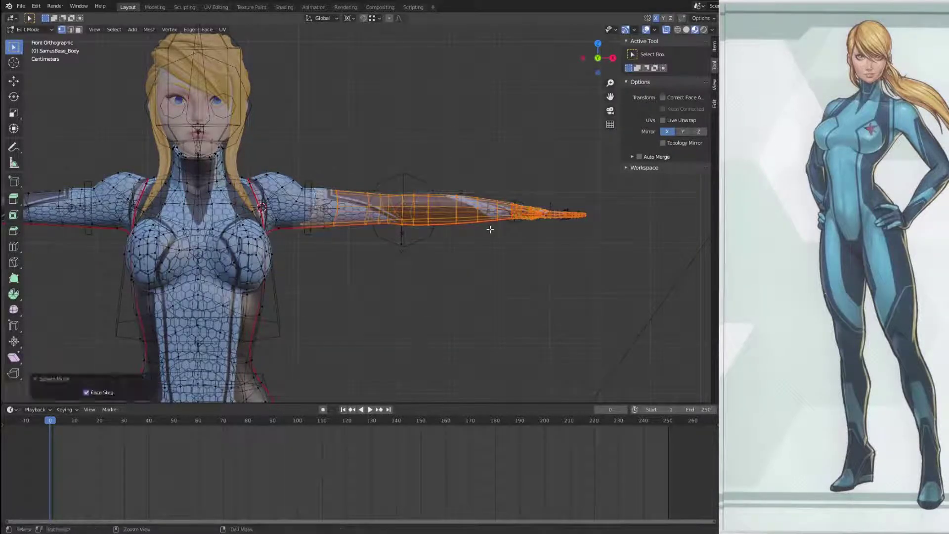
Step: Try to scale the selected left arm vertices by about 1.194 around the shoulder's 3D cursor
key(s)
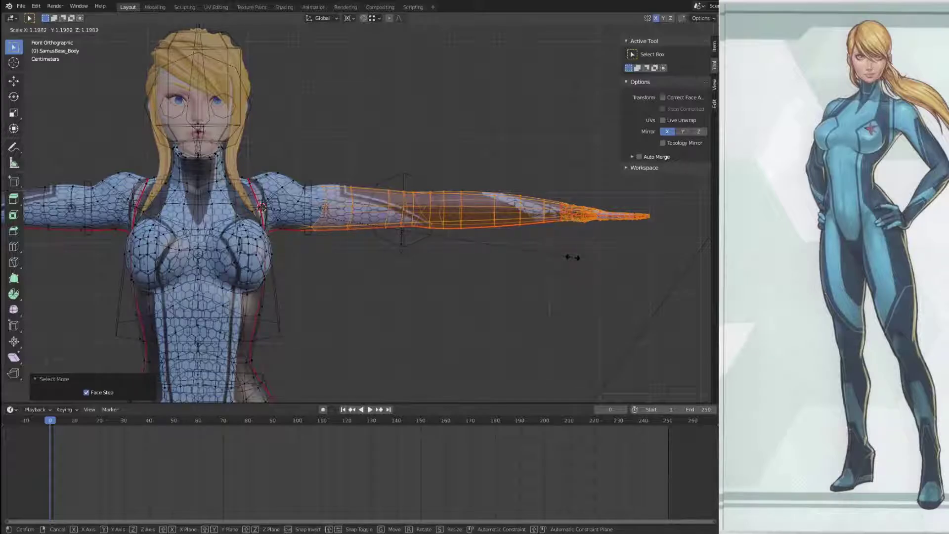
click(567, 256)
middle_drag(567, 256, 350, 275)
scroll(350, 275, up, 4)
middle_drag(403, 260, 452, 161)
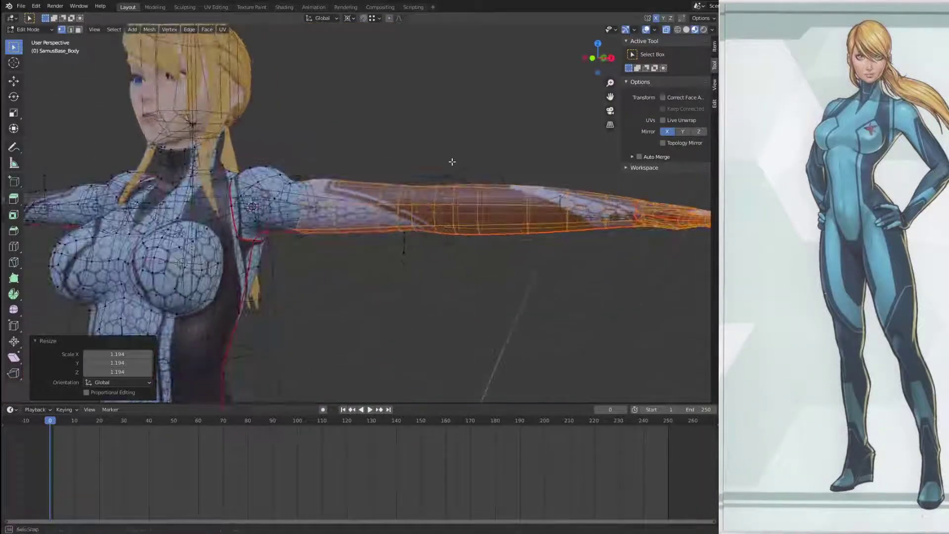
key(KP_1)
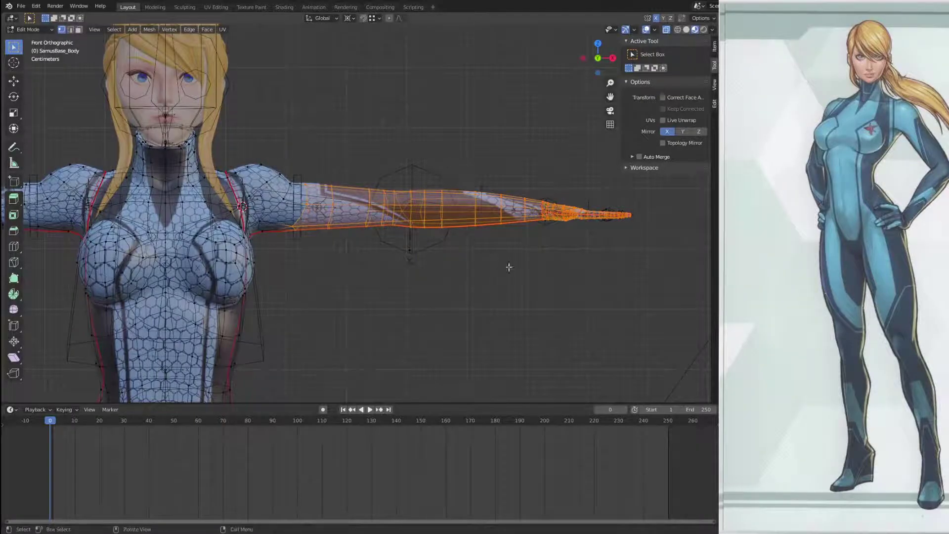
Step: Scale the left arm vertices by about 1.199 around the 3D cursor with smooth proportional editing, and return to Object Mode
click(389, 19)
key(s)
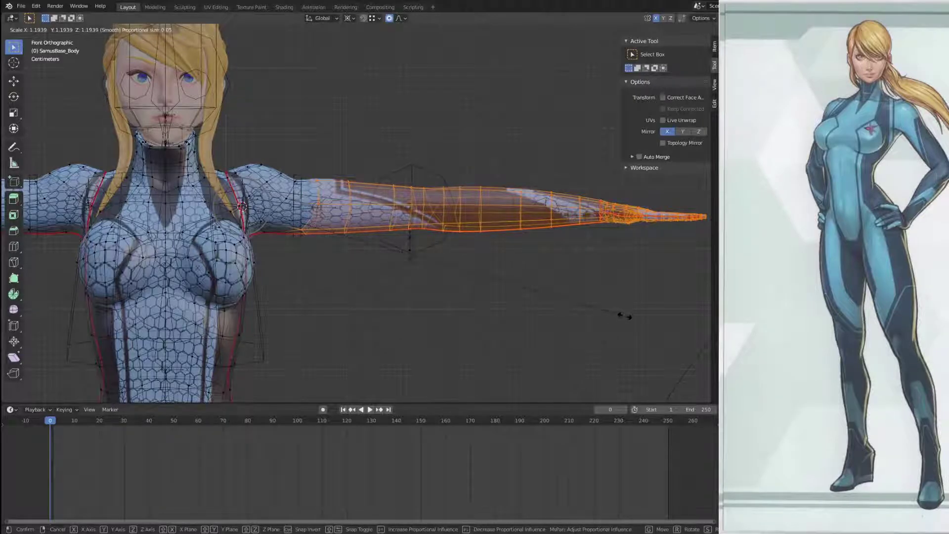
click(626, 317)
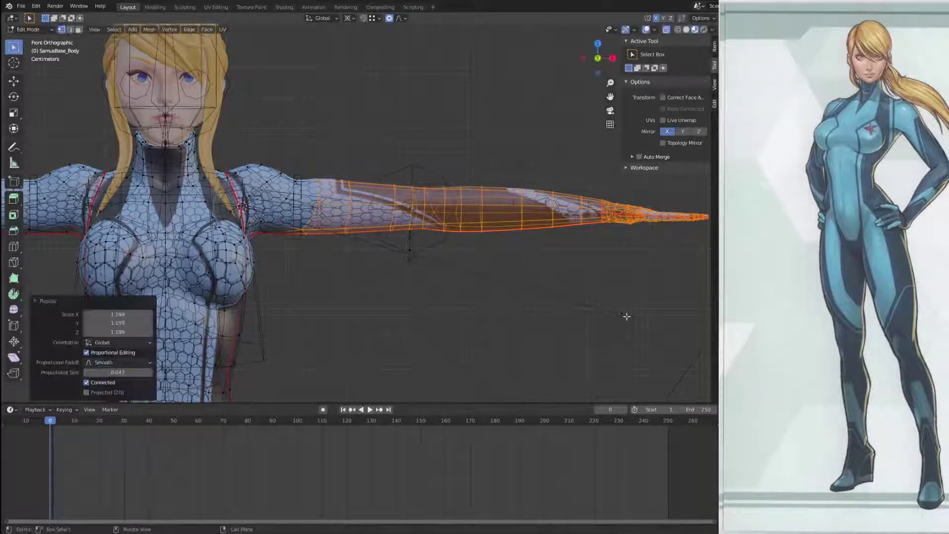
scroll(447, 262, down, 4)
middle_drag(447, 263, 350, 234)
key(Tab)
Step: Select the SamusBase_Body mesh and put it in Edit Mode around the neck and left shoulder
scroll(460, 179, down, 3)
scroll(419, 131, up, 15)
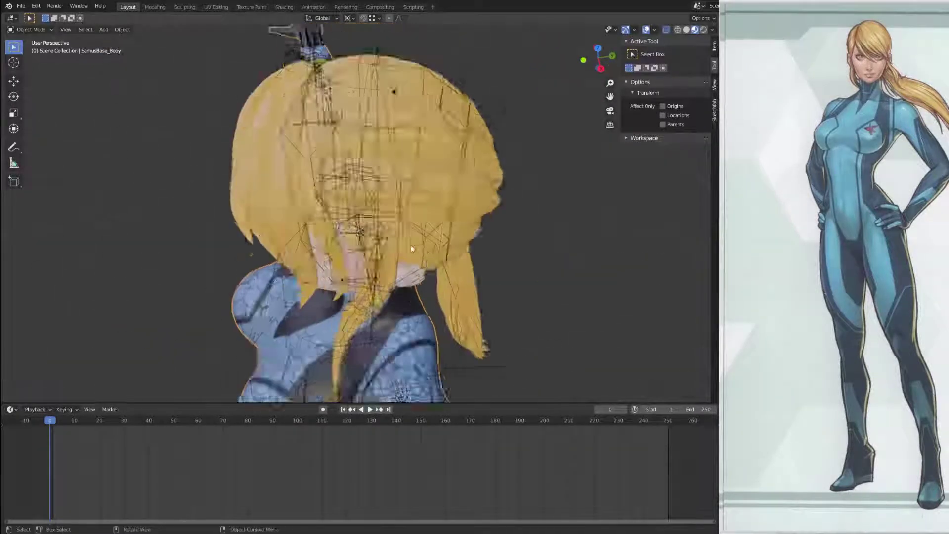
scroll(390, 193, down, 8)
middle_drag(395, 256, 440, 220)
click(477, 207)
key(Tab)
key(Tab)
click(561, 270)
key(Tab)
mouse_move(561, 270)
middle_down()
mouse_move(504, 210)
mouse_move(343, 200)
mouse_move(392, 379)
middle_up()
Step: In the right view, raise the mesh between neck and left shoulder about 0.02 m with a proportional size of about 0.03
key(KP_3)
scroll(394, 375, up, 8)
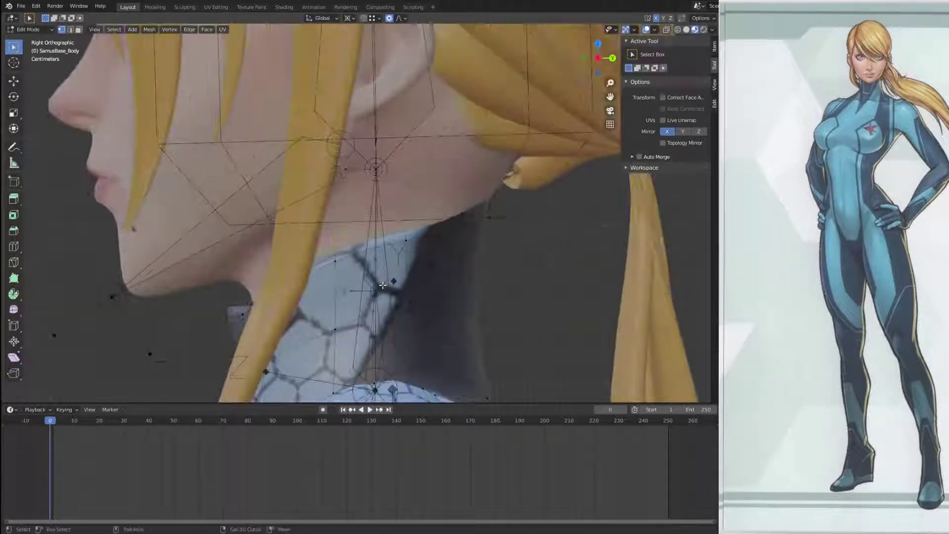
shift+middle_drag(414, 337, 413, 167)
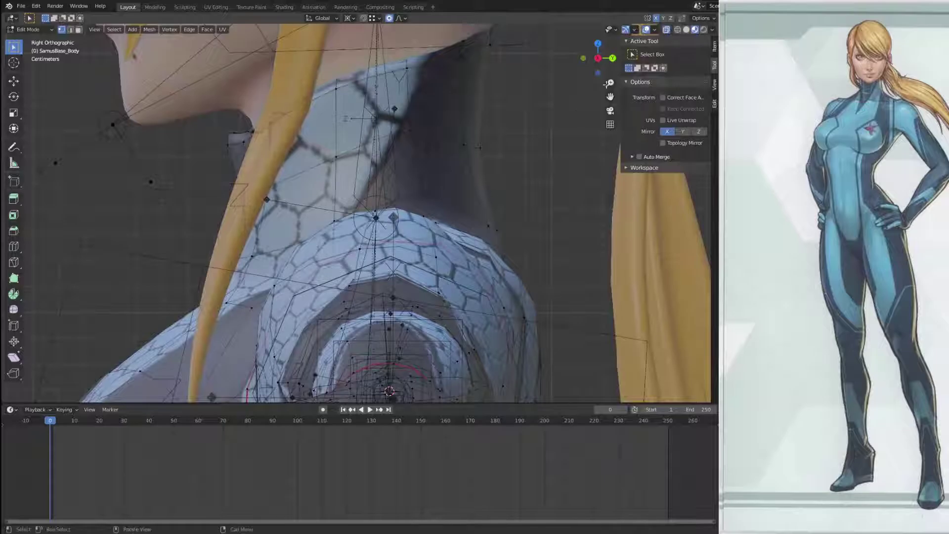
key(g)
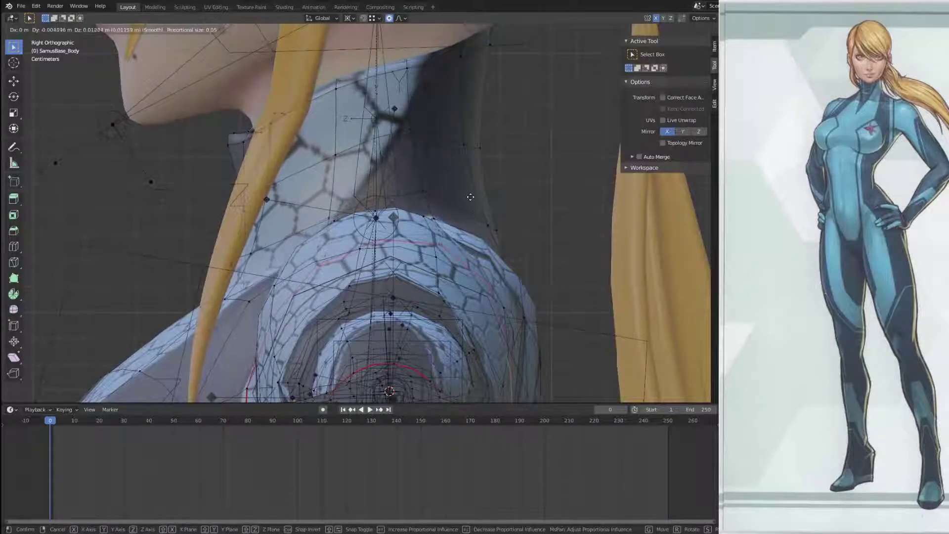
scroll(471, 185, up, 5)
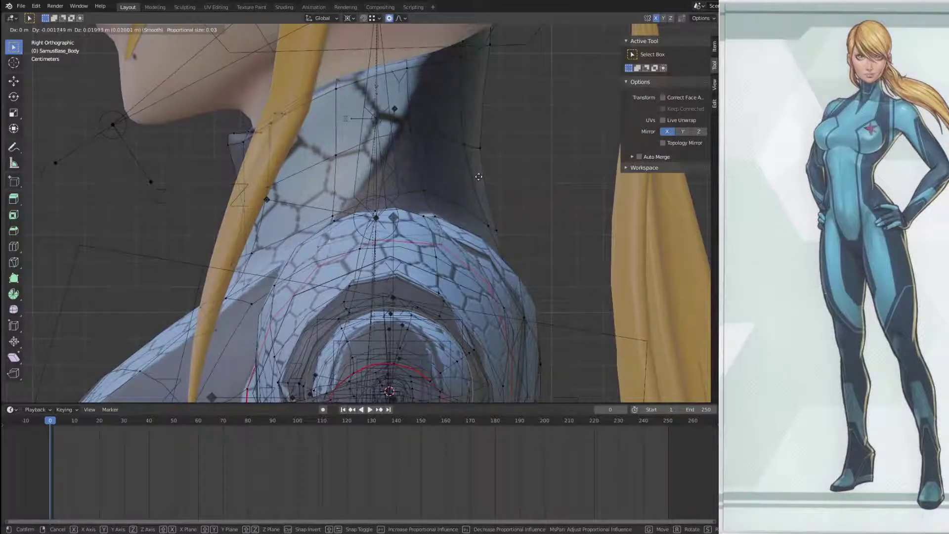
click(479, 170)
Step: Lower the same shoulder area about 0.0037 m, shift it about -0.006 m along Y, and return to Object Mode
middle_drag(479, 170, 395, 270)
scroll(519, 214, down, 7)
key(KP_1)
scroll(479, 215, up, 2)
key(g)
click(424, 198)
key(g)
key(y)
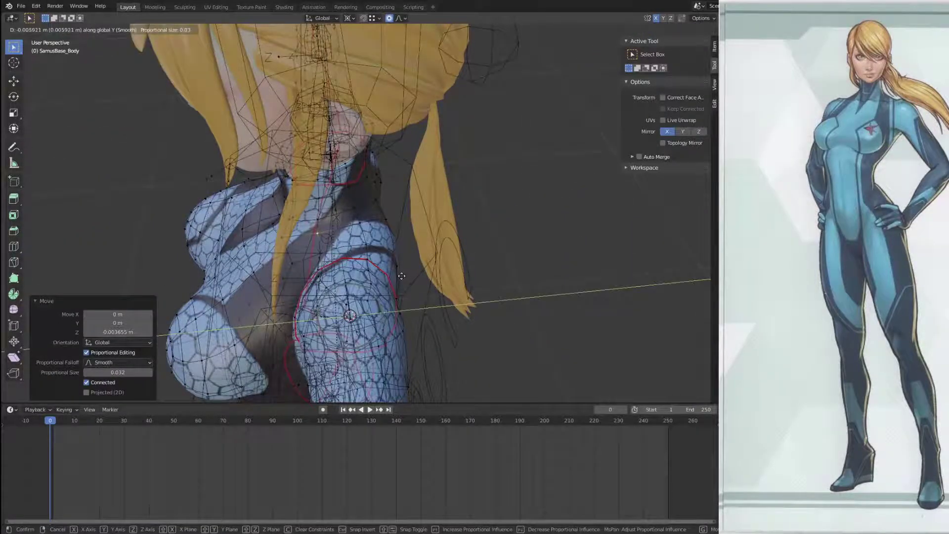
click(403, 275)
scroll(403, 275, down, 2)
key(Tab)
Step: Examine the lengthened arms against the torso and hands from raised front viewpoints
middle_drag(384, 254, 396, 108)
scroll(466, 283, down, 2)
mouse_move(400, 144)
middle_down()
mouse_move(451, 163)
mouse_move(425, 118)
mouse_move(428, 151)
mouse_move(398, 137)
mouse_move(406, 158)
middle_up()
scroll(450, 162, down, 4)
scroll(428, 152, up, 4)
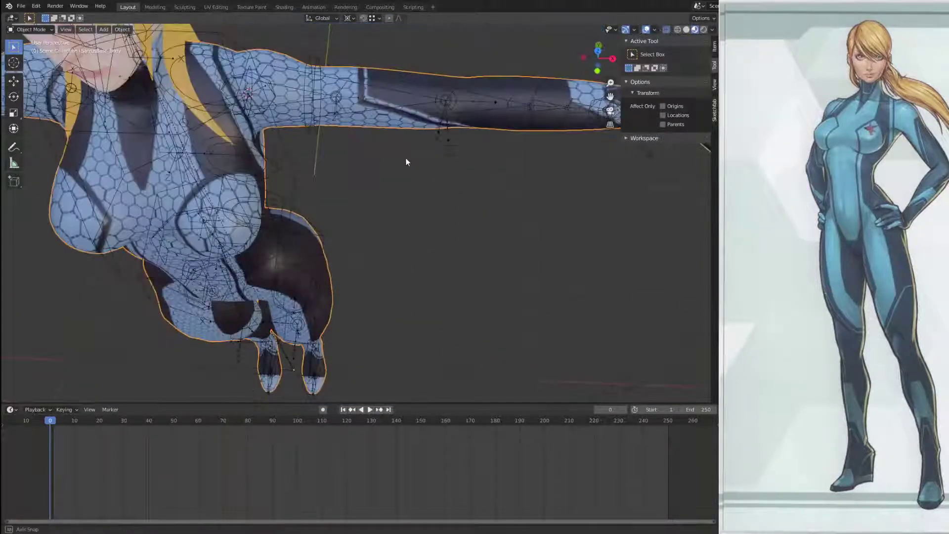
middle_drag(521, 147, 435, 152)
scroll(435, 153, down, 2)
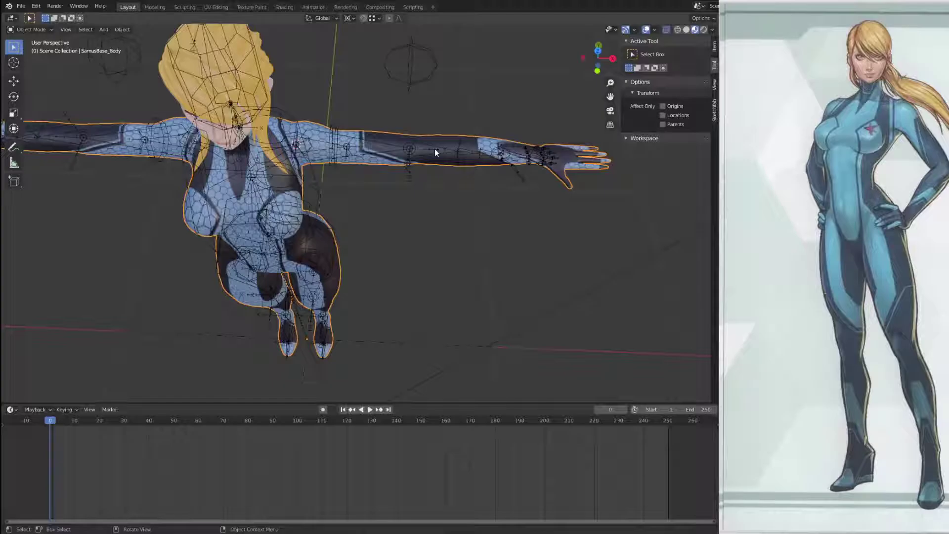
scroll(445, 150, up, 2)
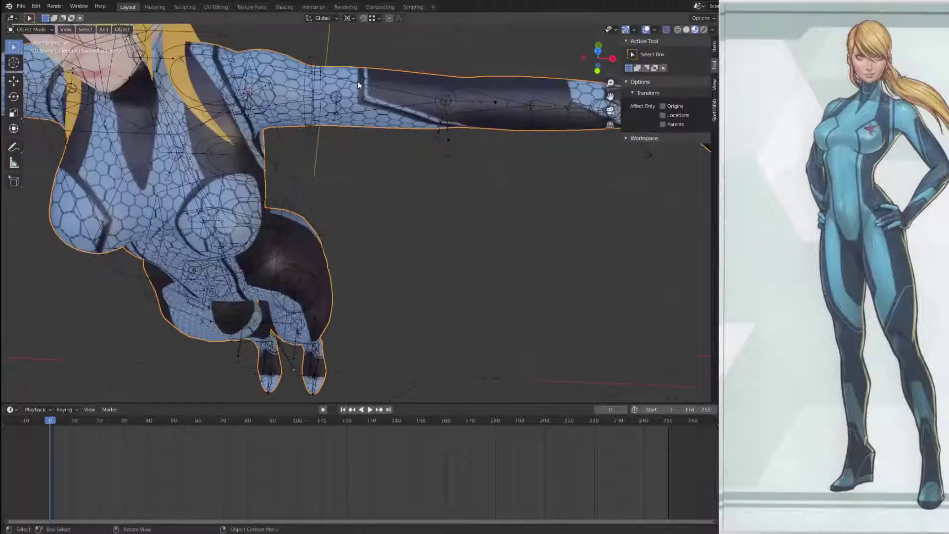
Step: Select both the deform and control armatures and edit them in the front view, framing the left arm bones
click(361, 81)
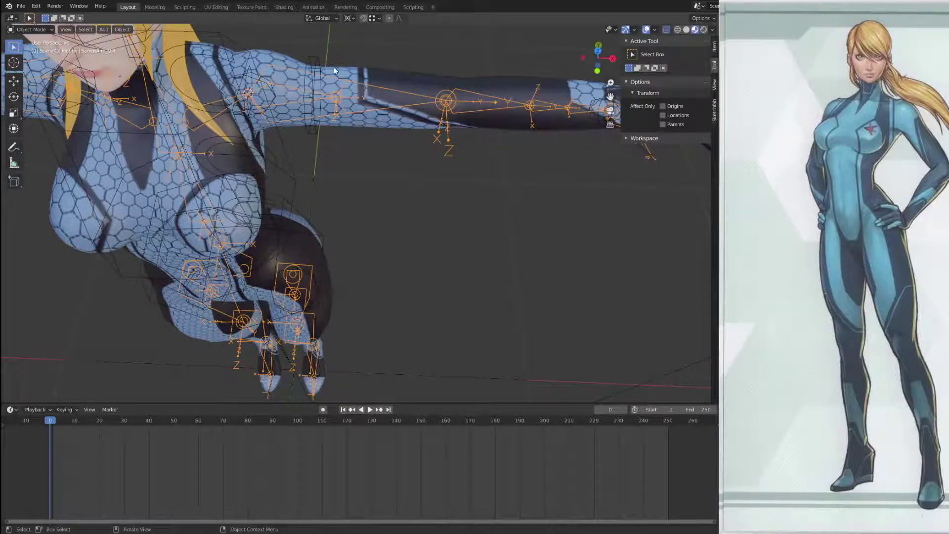
click(318, 61)
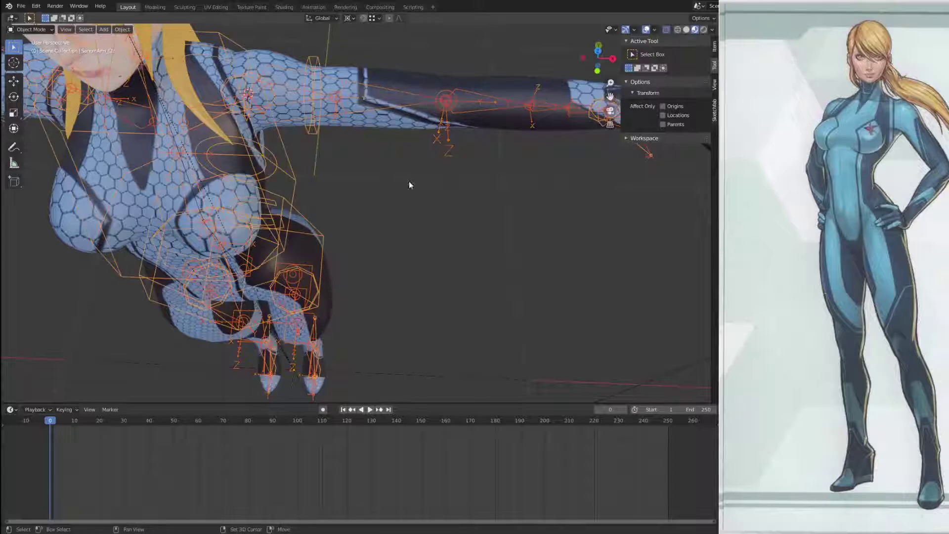
key(Tab)
middle_drag(381, 173, 400, 164)
key(KP_1)
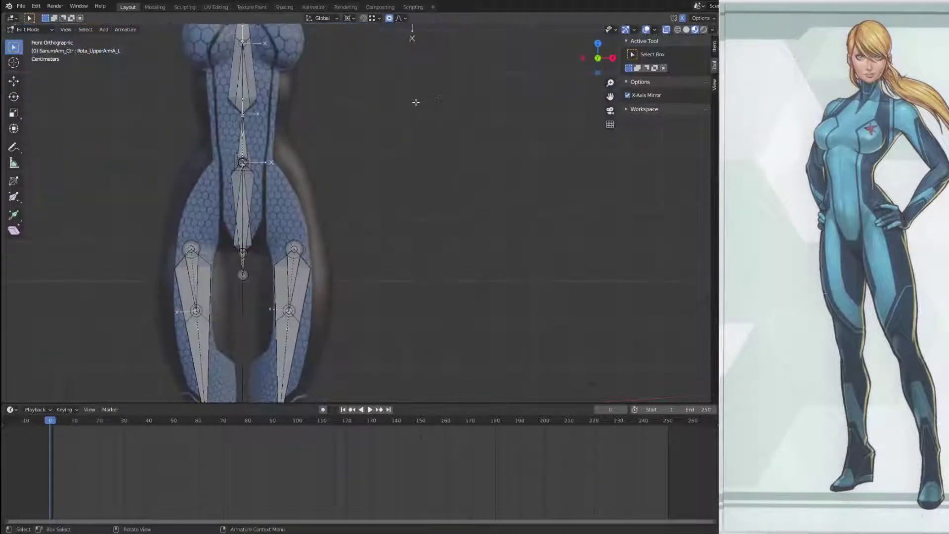
shift+middle_drag(418, 102, 301, 433)
scroll(465, 109, up, 2)
shift+middle_drag(470, 186, 527, 47)
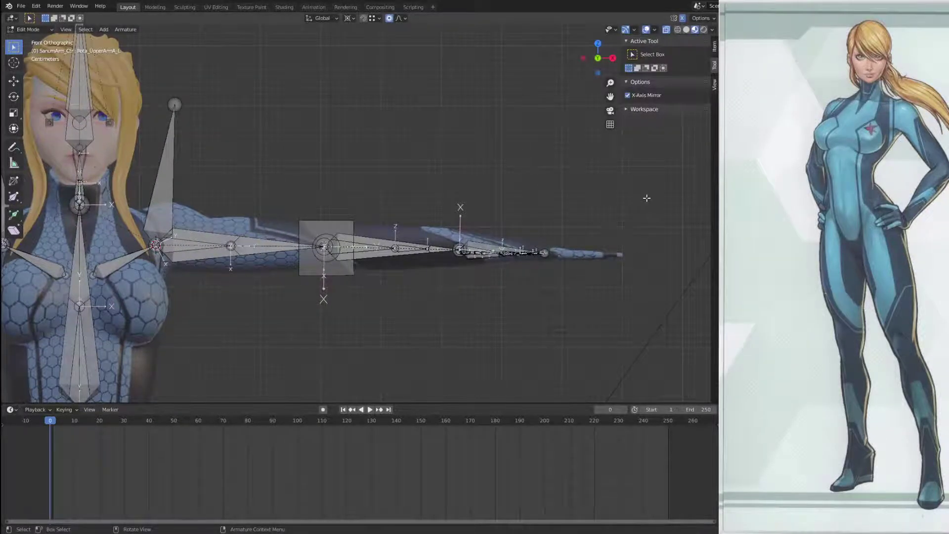
shift+middle_drag(594, 231, 545, 178)
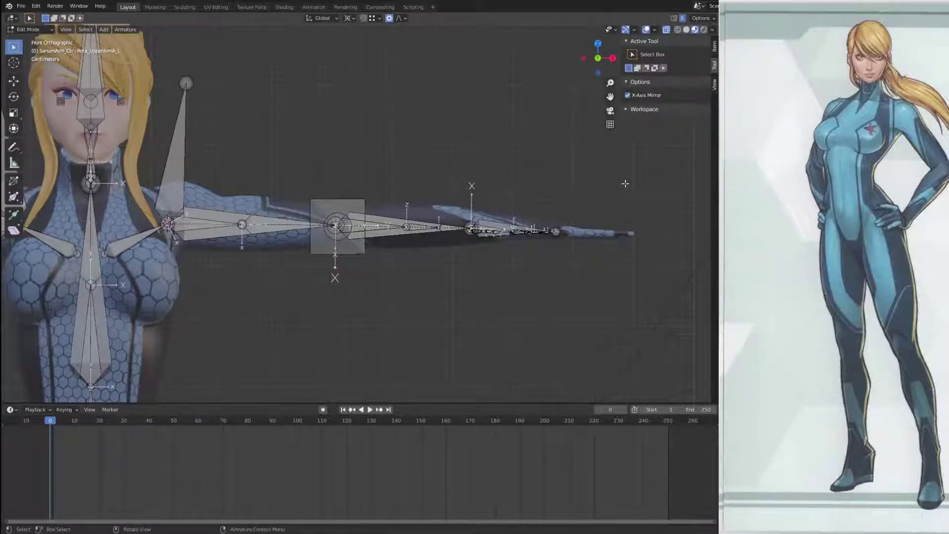
Step: Scale the left arm bones from shoulder to fingers by about 1.195 around the 3D cursor, without proportional editing
drag(650, 136, 196, 264)
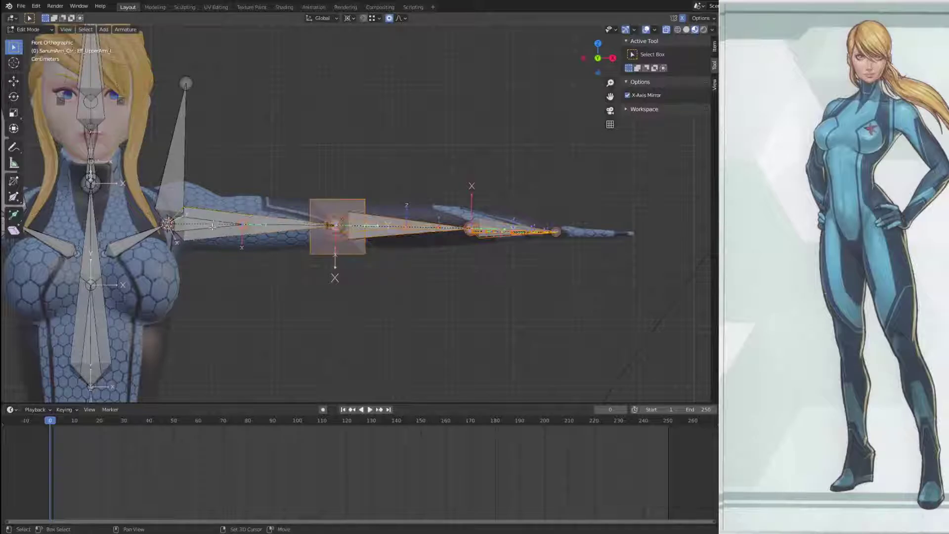
drag(695, 143, 146, 270)
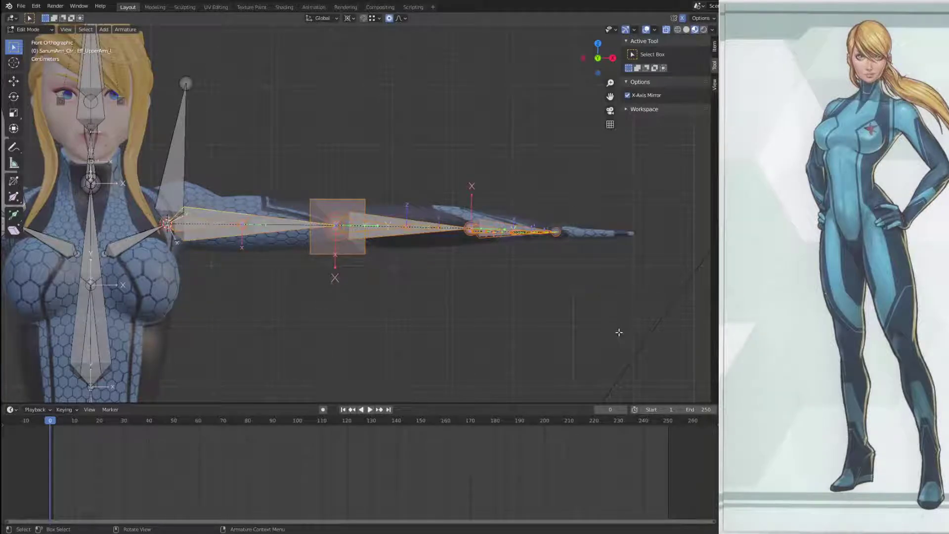
shift+middle_drag(394, 288, 538, 278)
shift+middle_drag(615, 295, 443, 296)
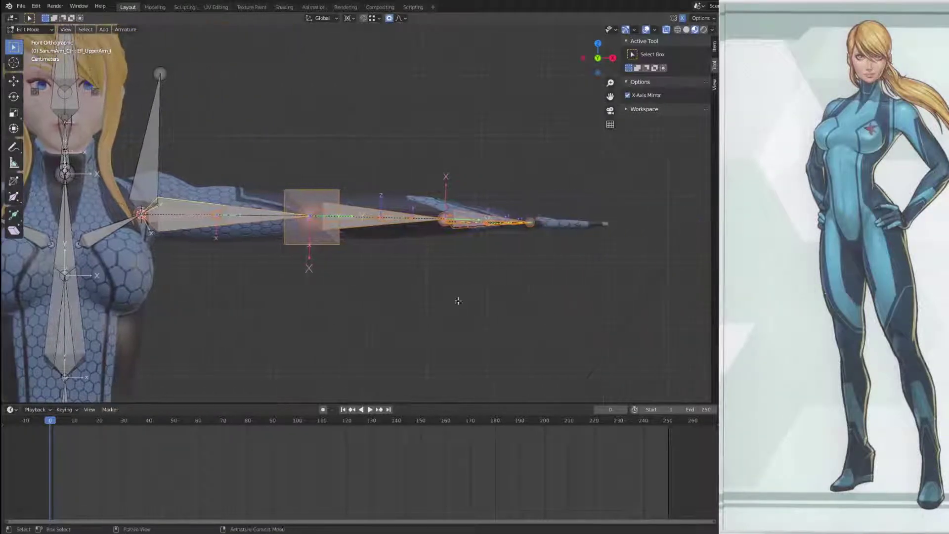
key(s)
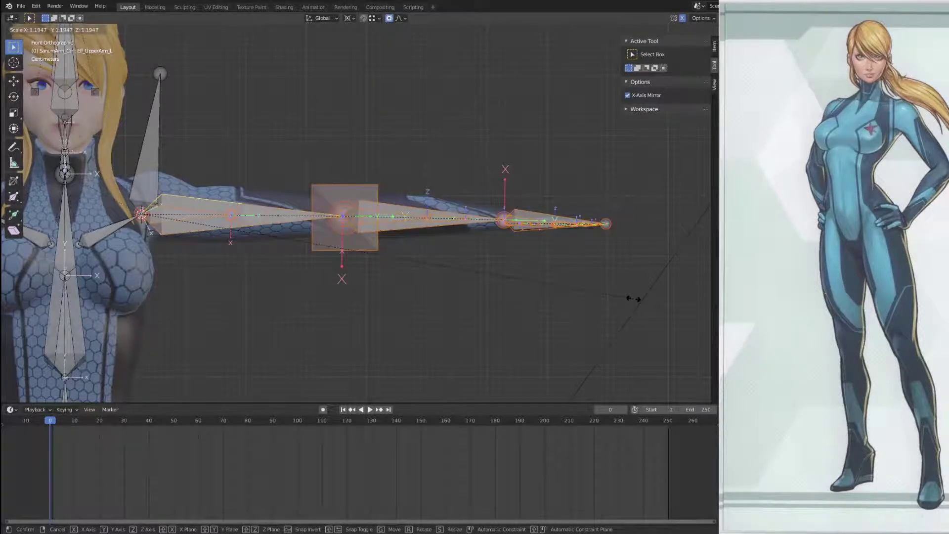
click(633, 298)
key(o)
Step: In the top view, scale the left arm bones by about 1.005 to fit the finger mesh
key(KP_7)
scroll(631, 287, up, 4)
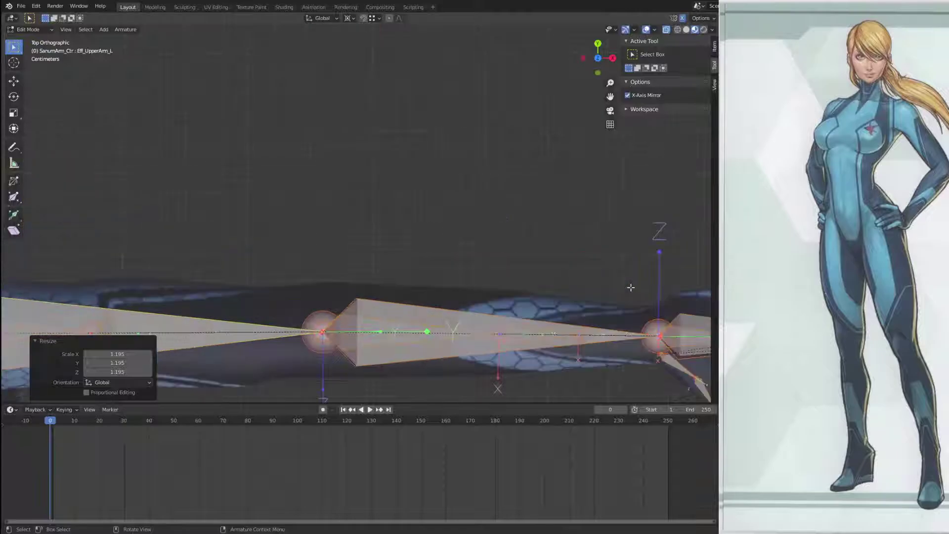
shift+middle_drag(631, 287, 296, 168)
scroll(545, 203, up, 5)
shift+middle_drag(545, 204, 249, 219)
scroll(558, 238, up, 2)
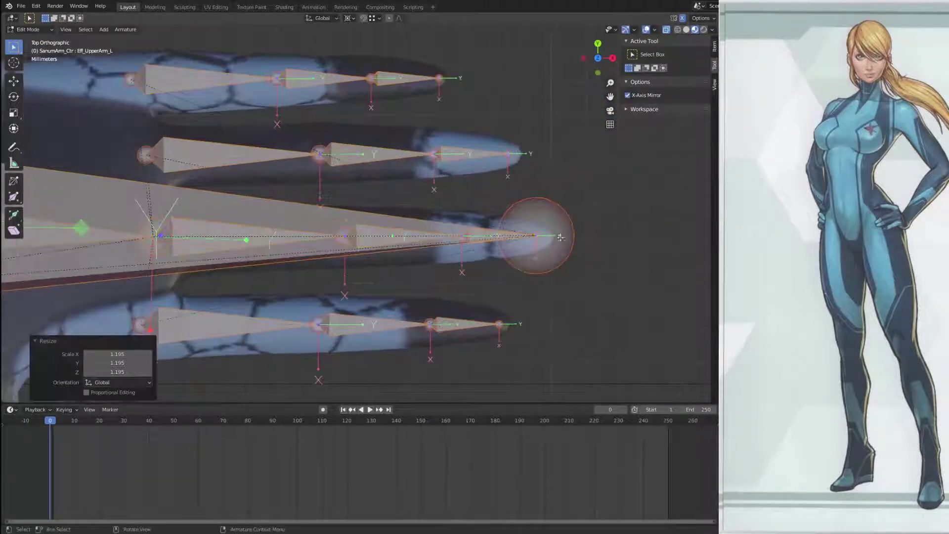
shift+middle_drag(635, 268, 469, 195)
key(s)
click(651, 267)
Step: Fine-tune the left arm bones' scale against the wireframe hand mesh and return to Object Mode
key(s)
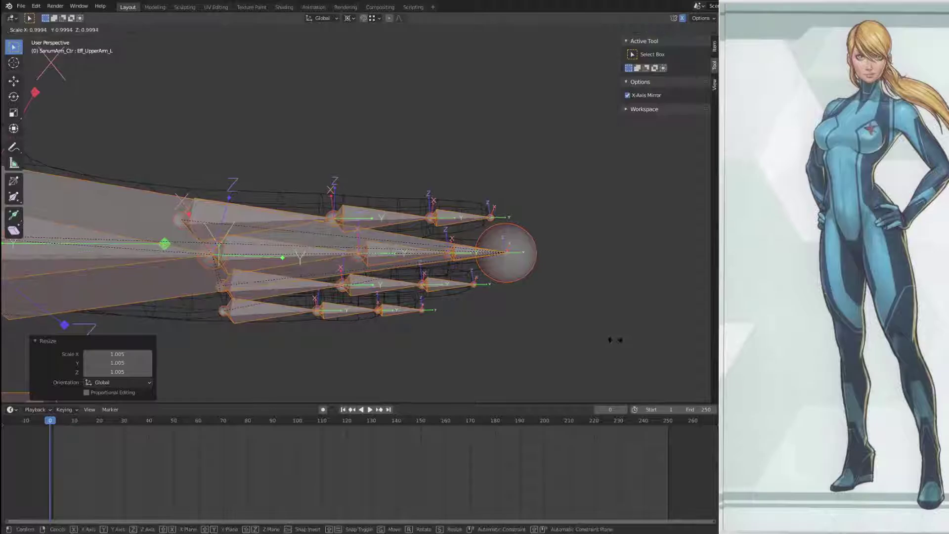
click(616, 340)
middle_drag(558, 259, 613, 178)
scroll(407, 196, down, 2)
shift+middle_drag(277, 178, 593, 193)
middle_drag(319, 124, 320, 220)
scroll(320, 220, down, 6)
scroll(321, 220, down, 3)
key(Tab)
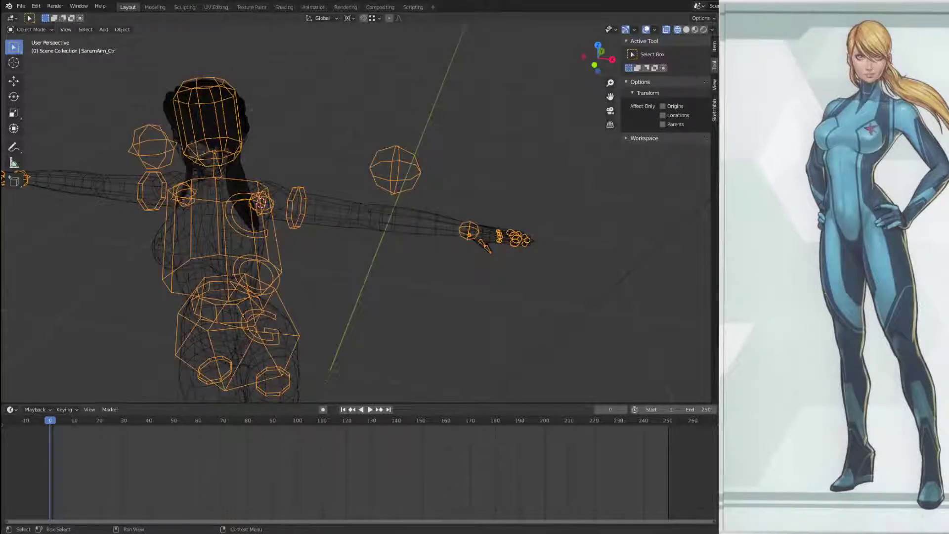
Step: Put the control armature in Pose Mode and show the front view with Material Preview shading
key(Tab)
key(Tab)
key(ctrl+Tab)
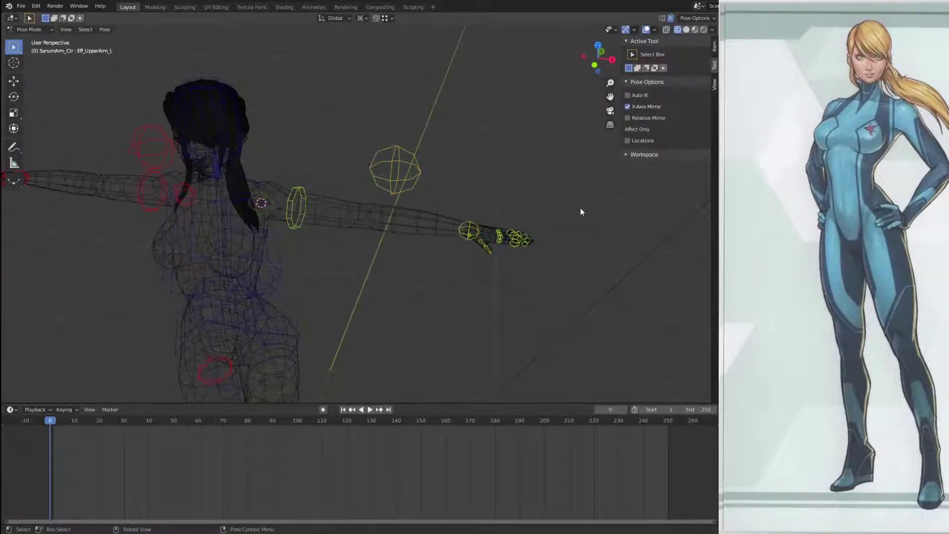
key(KP_1)
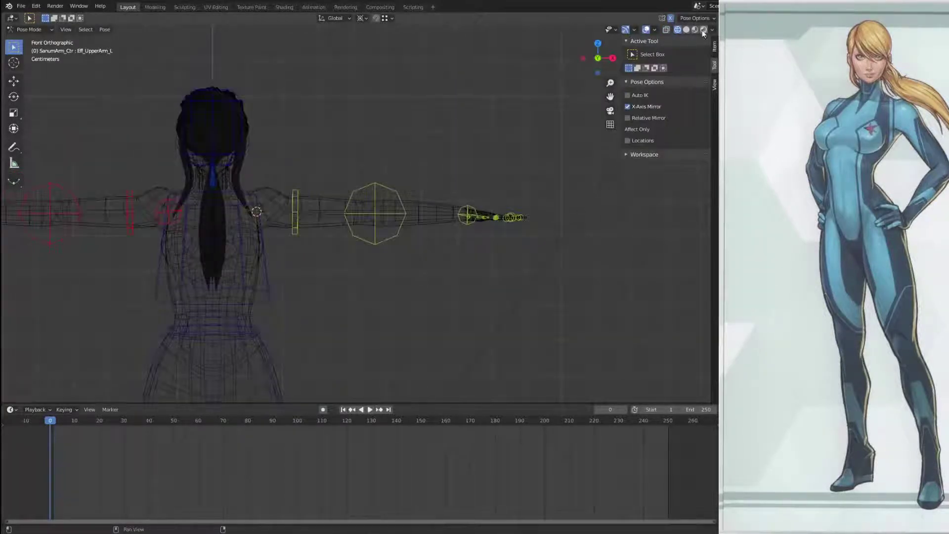
click(703, 30)
Step: Select the Ik_Hand_L control at the left wrist and try to move it
scroll(497, 235, down, 2)
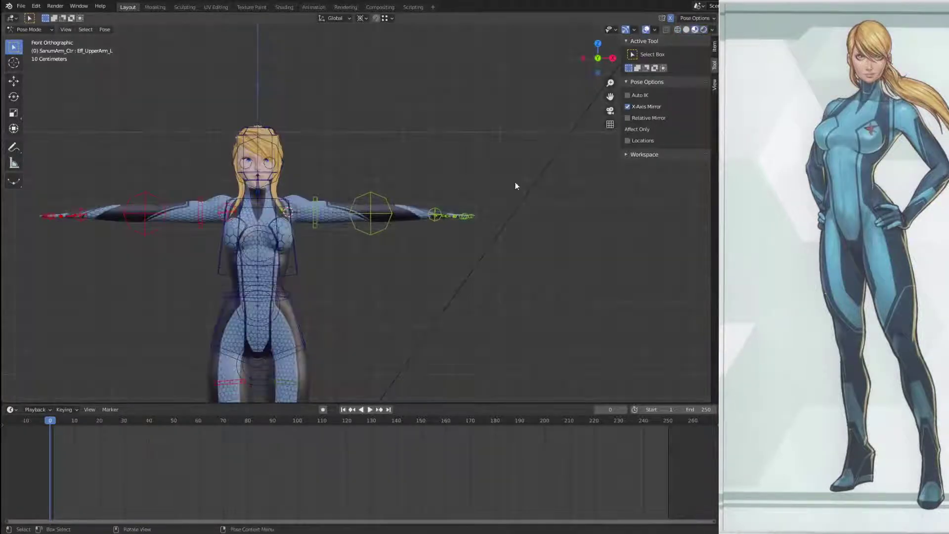
scroll(512, 185, up, 2)
shift+middle_drag(427, 220, 443, 171)
click(488, 157)
key(g)
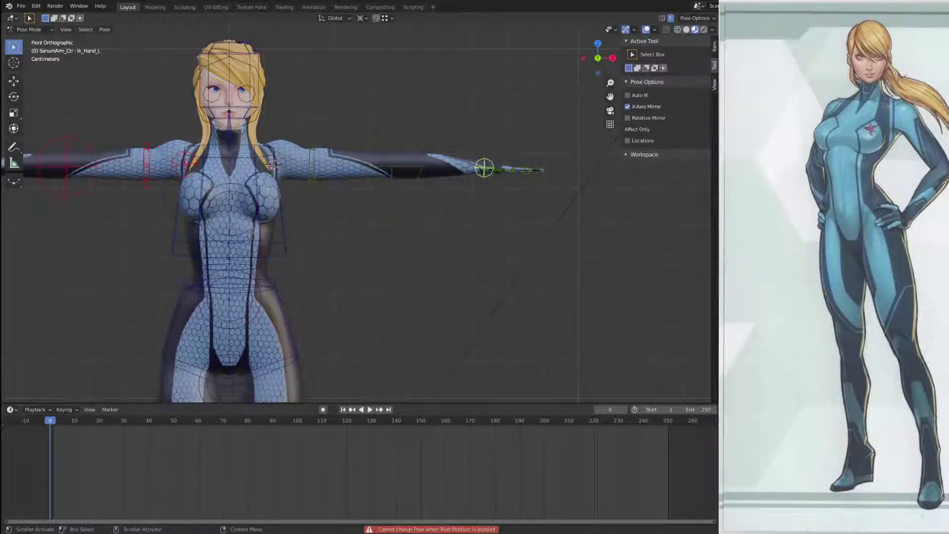
Step: Return to Object Mode, switch the deform and control armatures out of Rest Position, and put the control armature back in Pose Mode
click(41, 31)
click(31, 38)
click(285, 247)
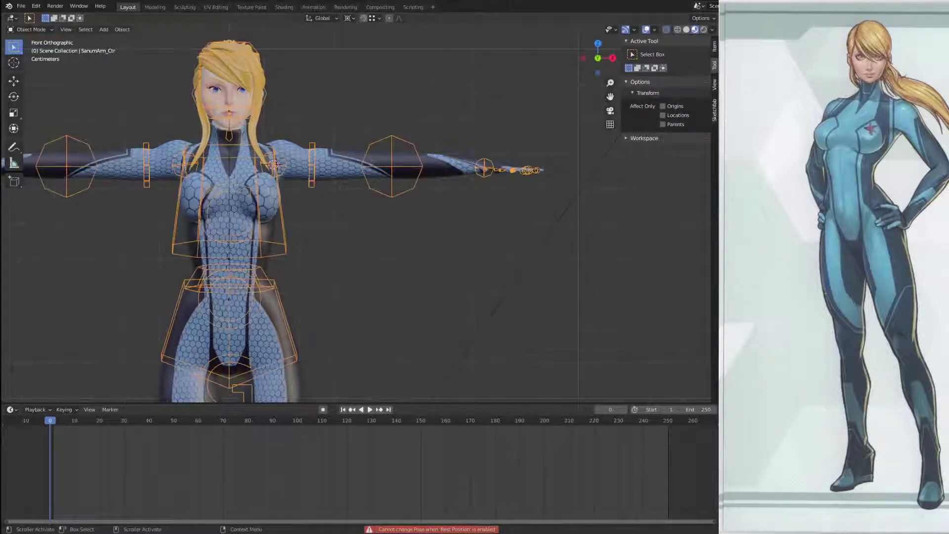
click(771, 69)
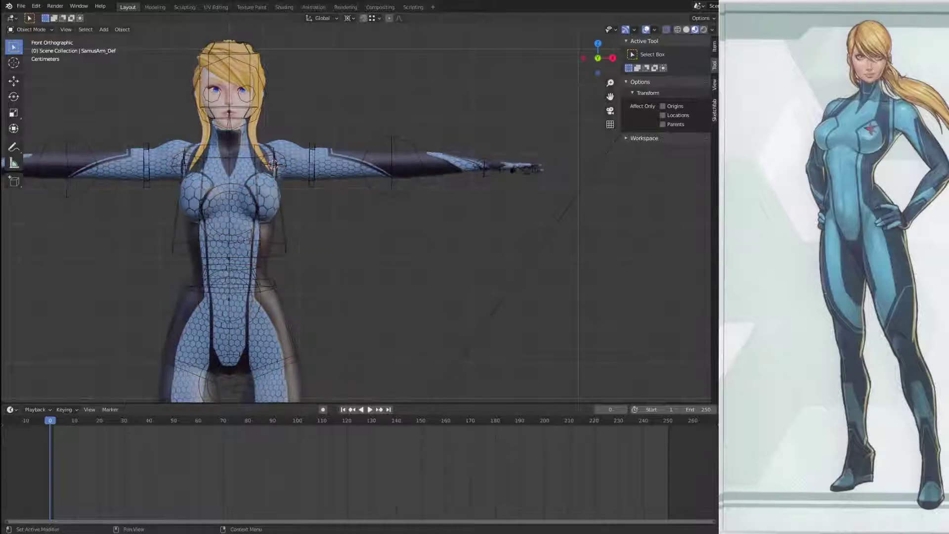
click(409, 145)
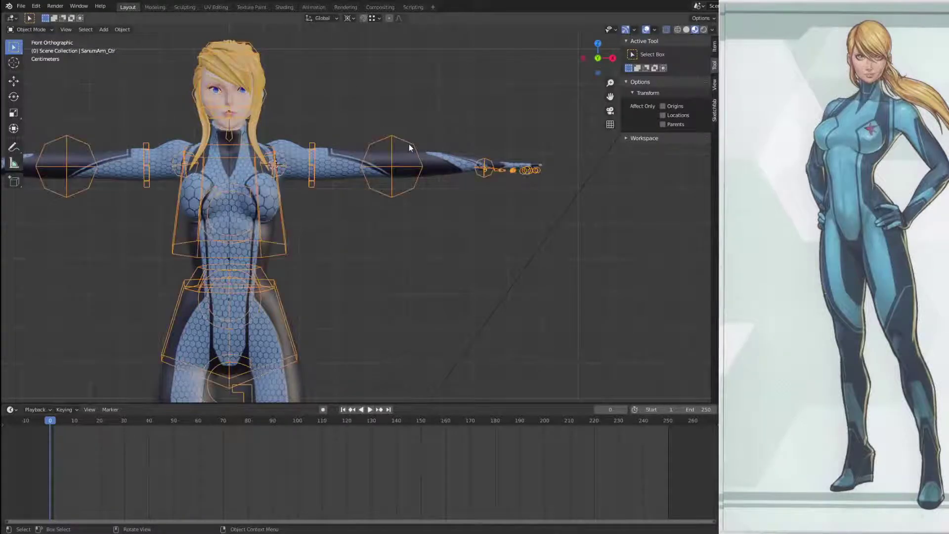
key(ctrl+Tab)
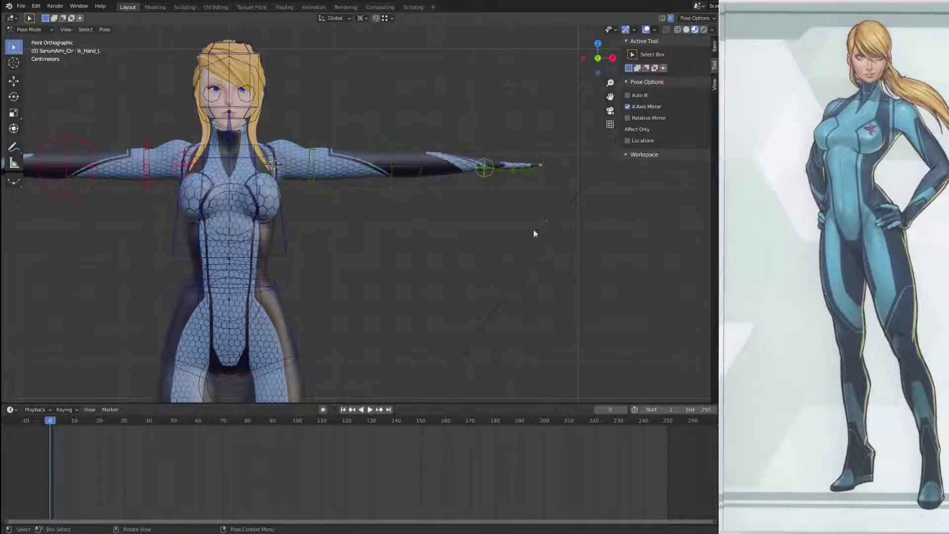
key(g)
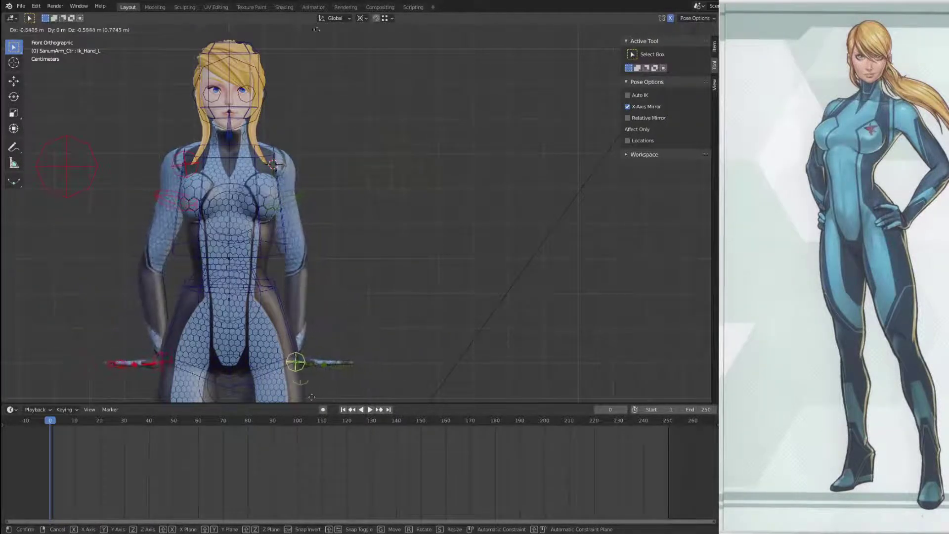
click(344, 397)
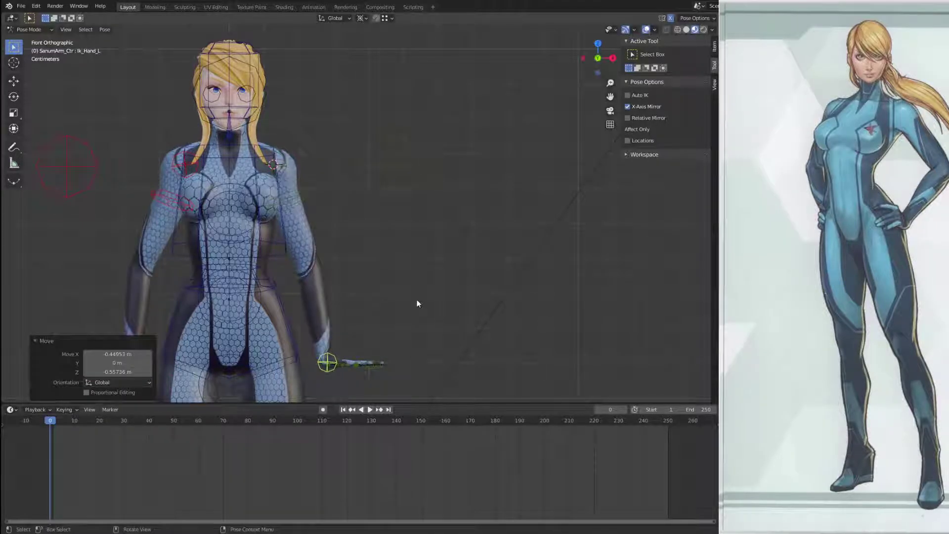
shift+middle_drag(417, 303, 469, 148)
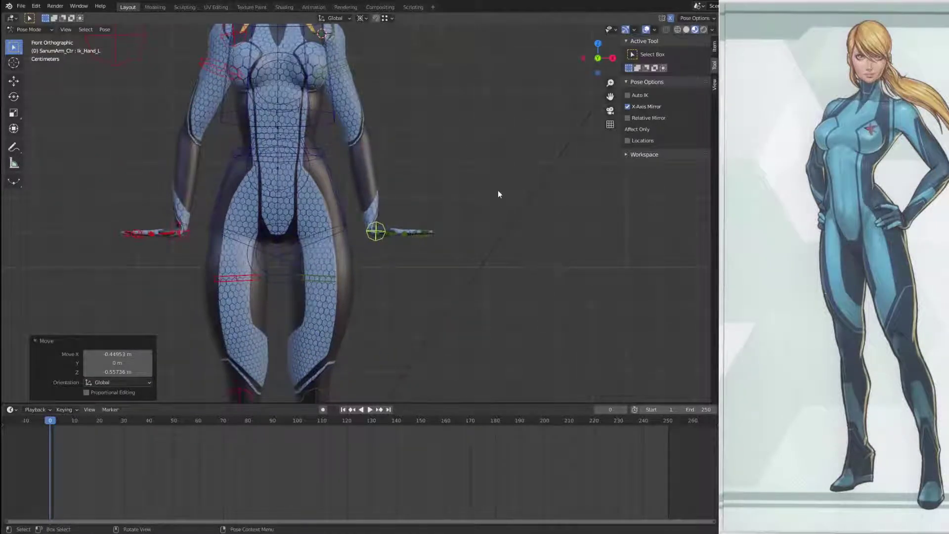
key(ctrl+z)
Step: Lower the Ik_Hand_L control beside the hip, moving it about -0.477 m in X and -0.568 m in Z
shift+middle_drag(421, 92, 385, 185)
key(g)
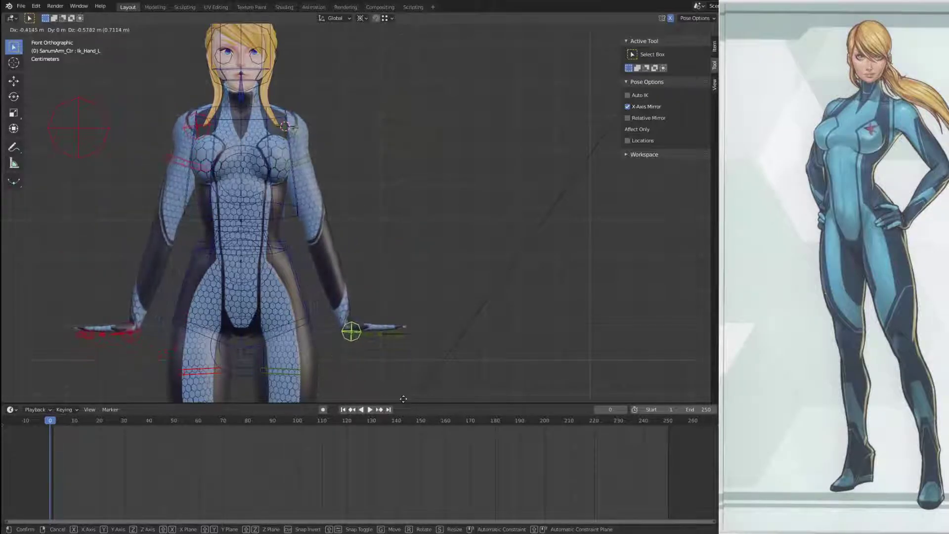
click(382, 399)
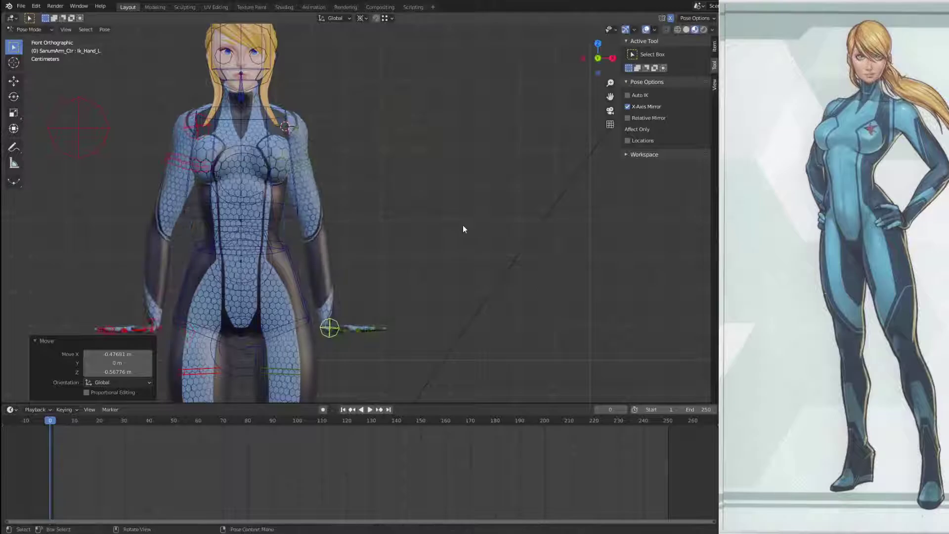
Step: Set the pivot point to Active Element, rotate the left hand control about 85.6° so the fingers point down, and nudge it toward the thigh
click(360, 18)
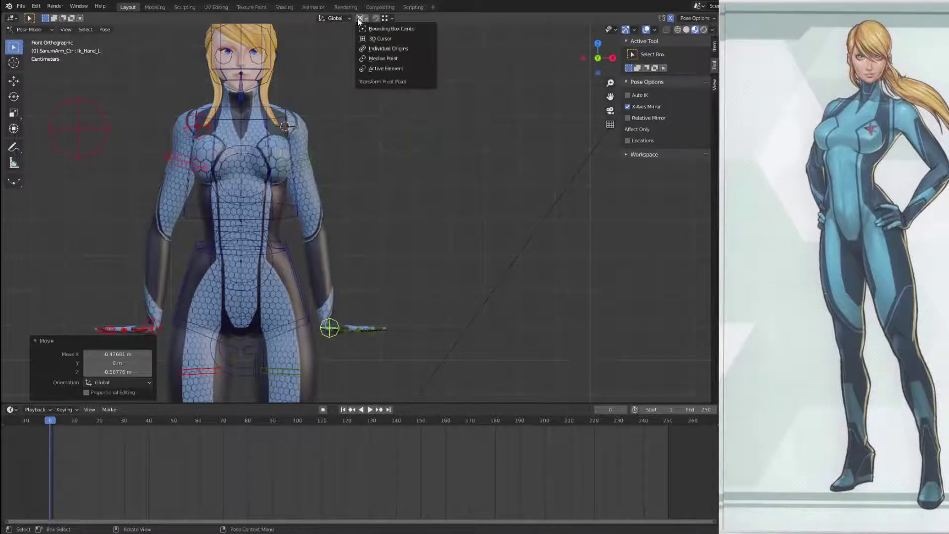
click(393, 67)
key(r)
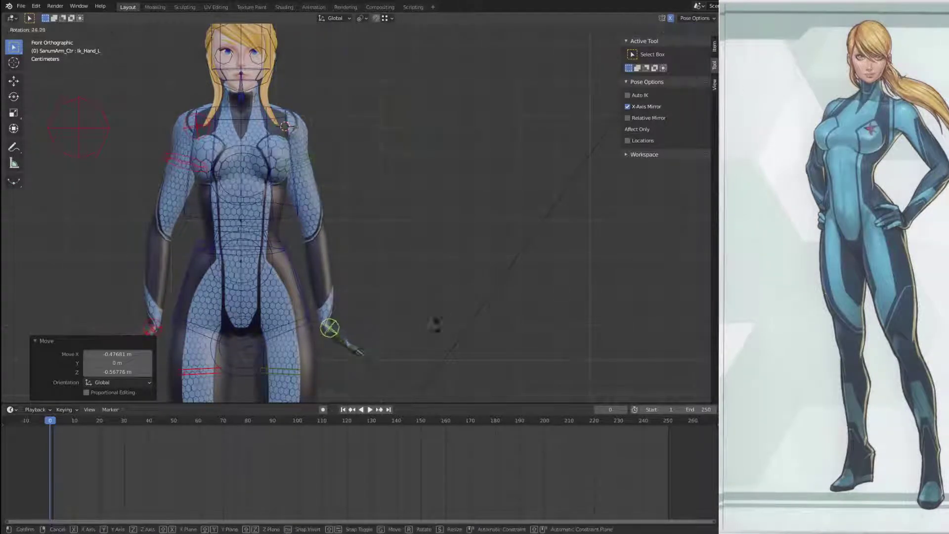
click(377, 371)
key(g)
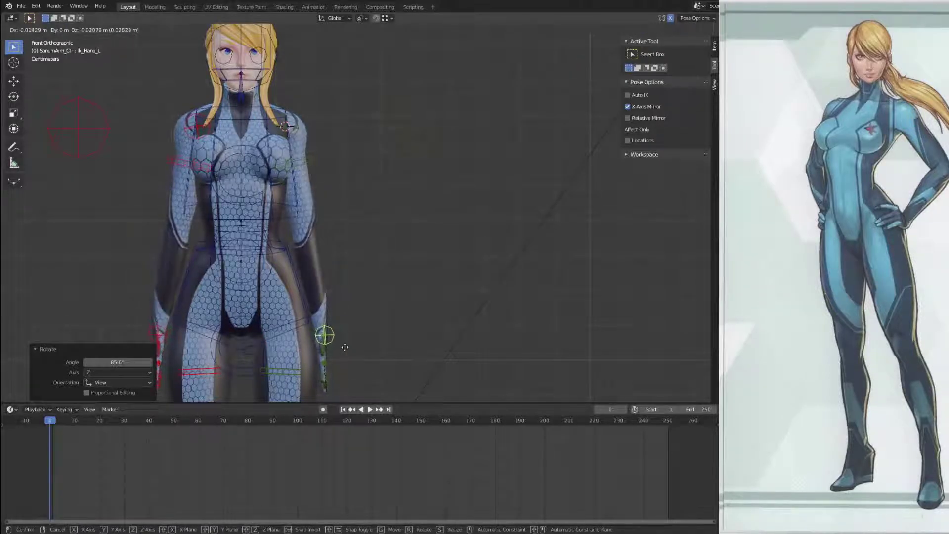
click(345, 347)
Step: Move the Poll_Elbow_L control inward and down beside the lowered left elbow
click(417, 115)
key(g)
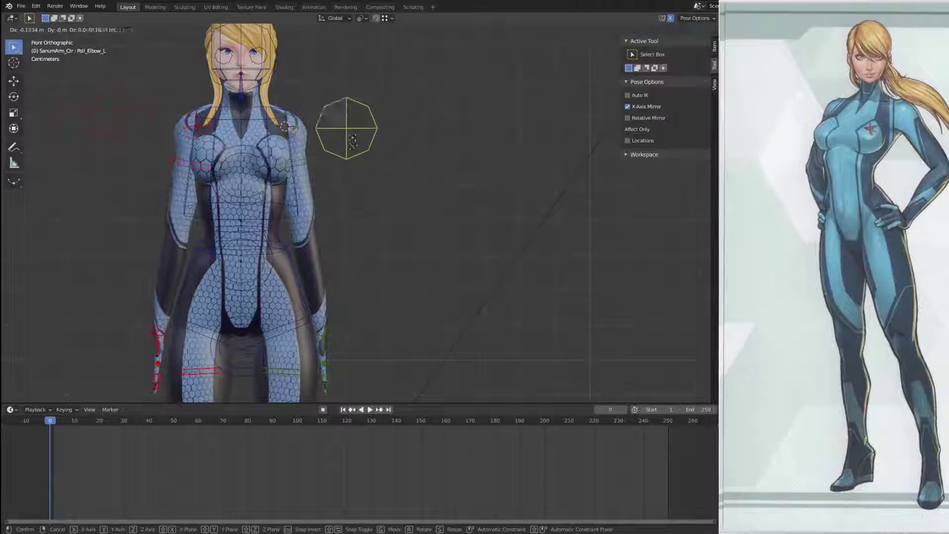
click(356, 217)
Step: Shift the IK_Shoulder_L control outward and up, about 0.022 m in X and 0.018 m in Z
click(288, 120)
click(287, 122)
key(g)
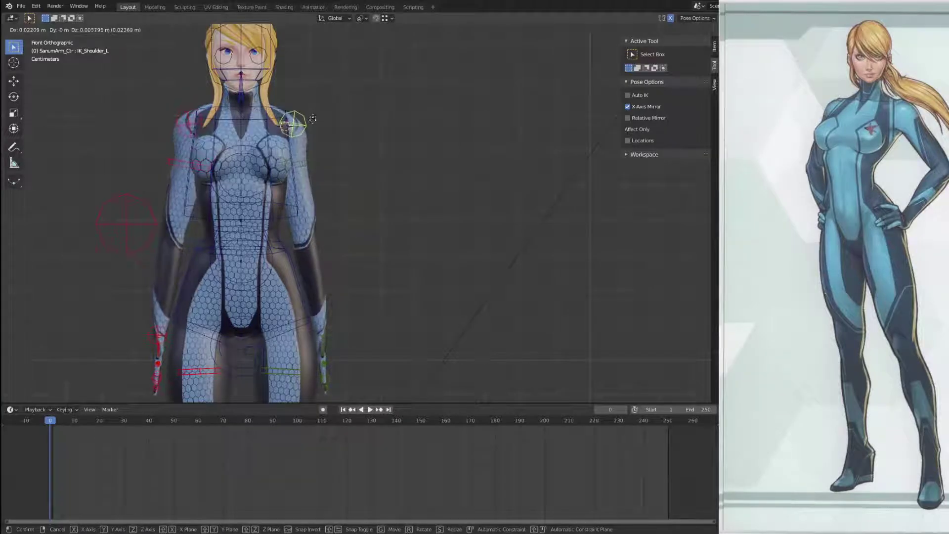
click(314, 120)
Step: Try raising the IK_Shoulder_L control another 0.052 m or so in Z from the front view, and undo the move
scroll(415, 182, down, 3)
middle_drag(420, 187, 402, 208)
scroll(349, 227, up, 3)
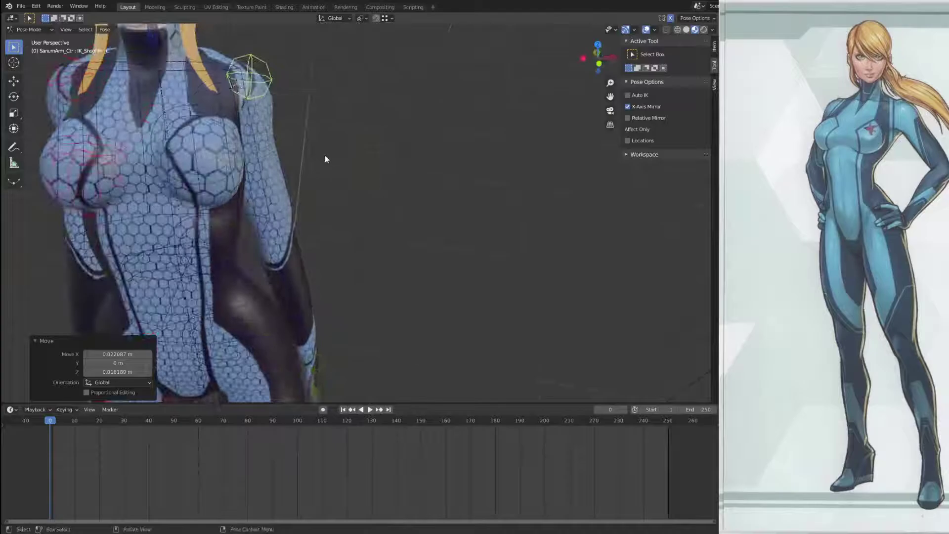
key(KP_1)
key(g)
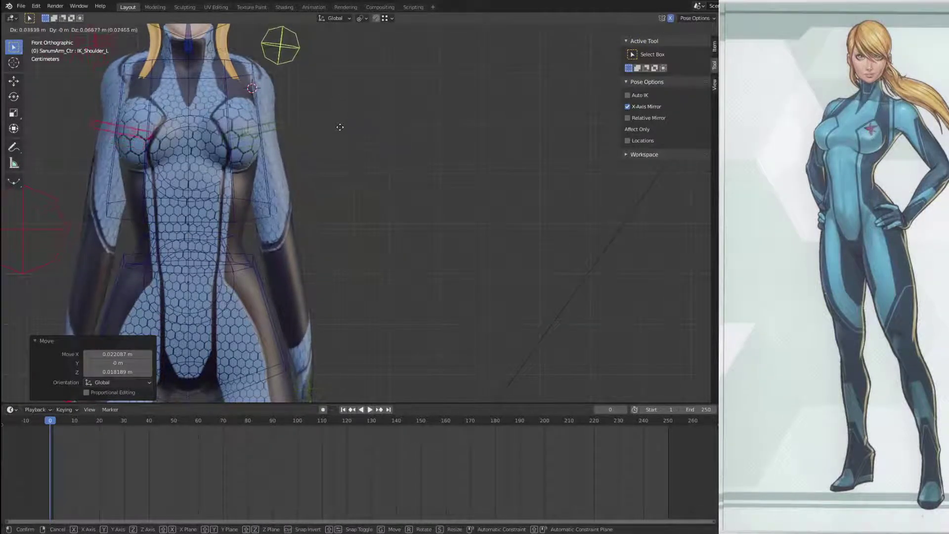
click(334, 135)
middle_drag(334, 135, 184, 231)
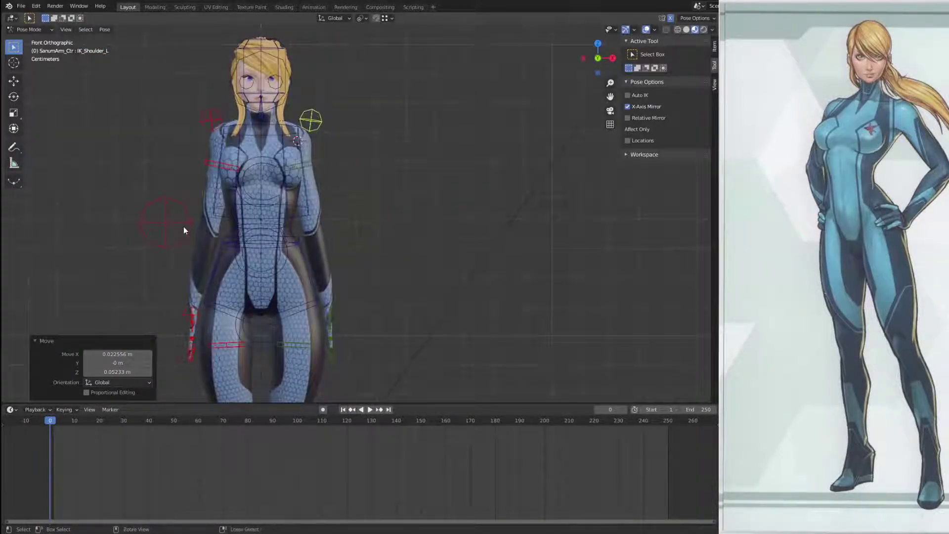
key(ctrl+z)
Step: Examine the lowered-arm pose from the side and front, checking the shoulder deformation and arm length
scroll(344, 182, down, 2)
shift+middle_drag(400, 245, 330, 219)
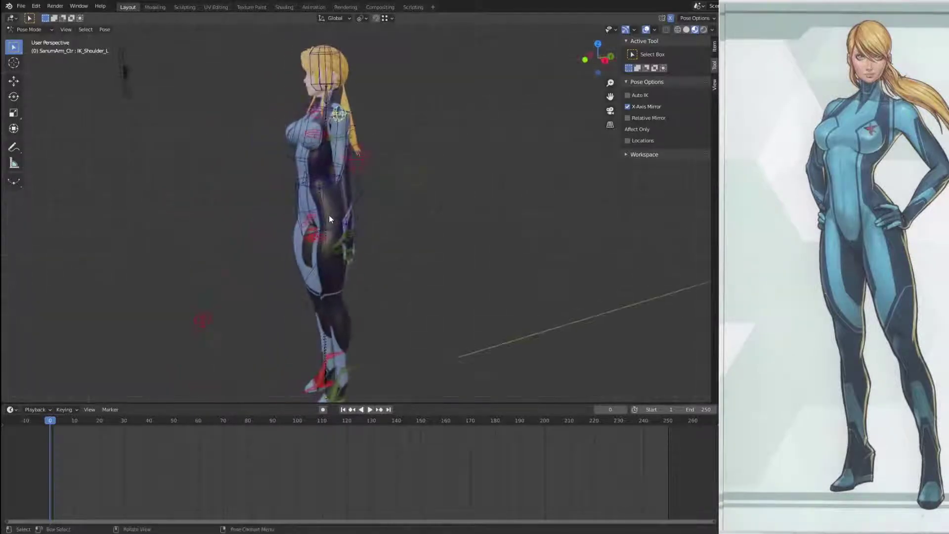
middle_drag(418, 253, 468, 205)
scroll(413, 178, up, 6)
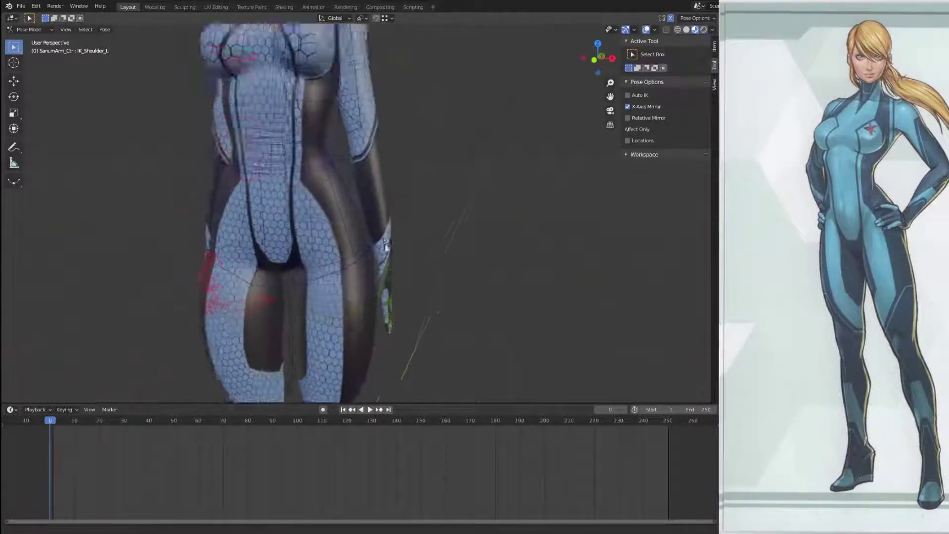
middle_drag(391, 206, 424, 211)
scroll(405, 199, down, 2)
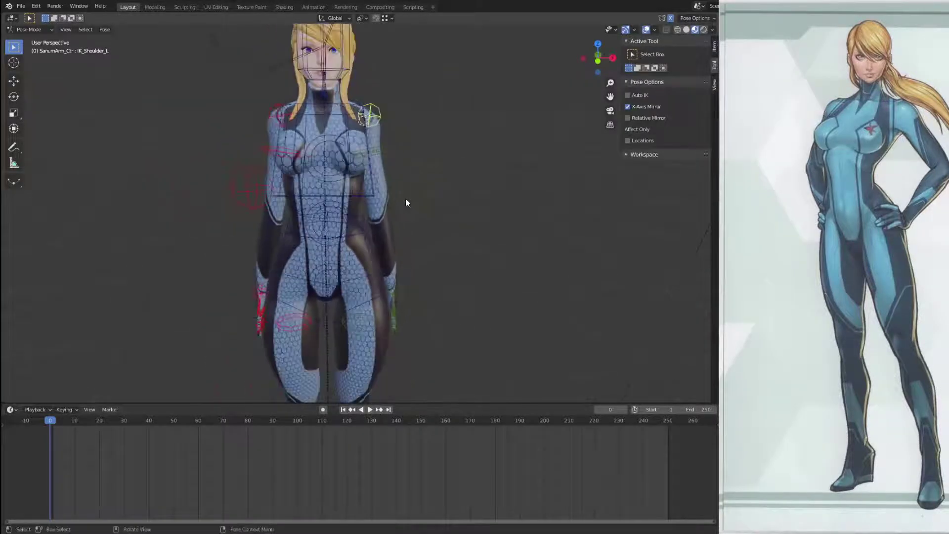
mouse_move(429, 233)
shift+middle_down()
mouse_move(428, 210)
mouse_move(180, 205)
mouse_move(410, 202)
mouse_move(388, 199)
mouse_move(394, 233)
mouse_move(425, 203)
mouse_move(384, 225)
mouse_move(373, 212)
mouse_move(426, 238)
shift+middle_up()
Step: Clear the user transforms of all the pose controls to restore the T-pose, and save the file
right_click(494, 265)
click(493, 265)
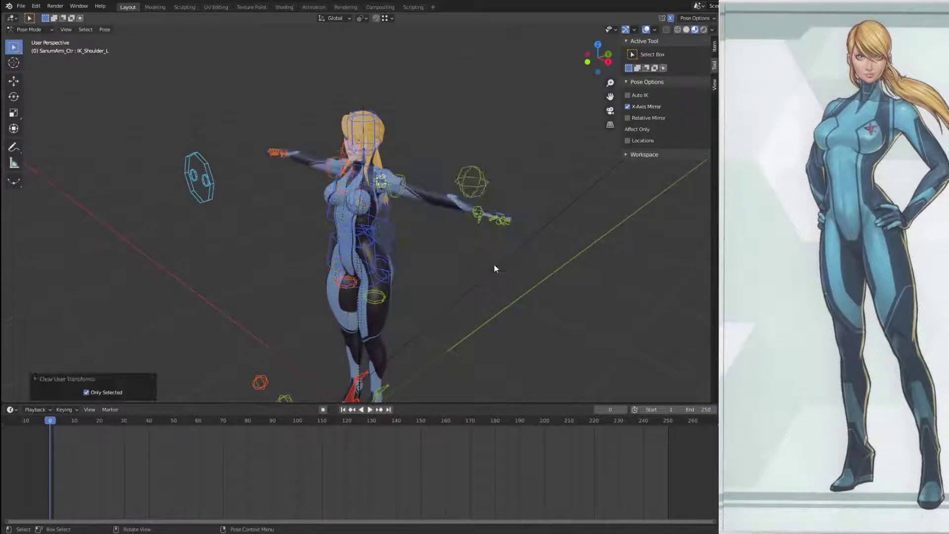
key(ctrl+s)
Step: Inspect the T-posed model from the front and side to check its arm proportions, and save the file
middle_drag(439, 283, 490, 349)
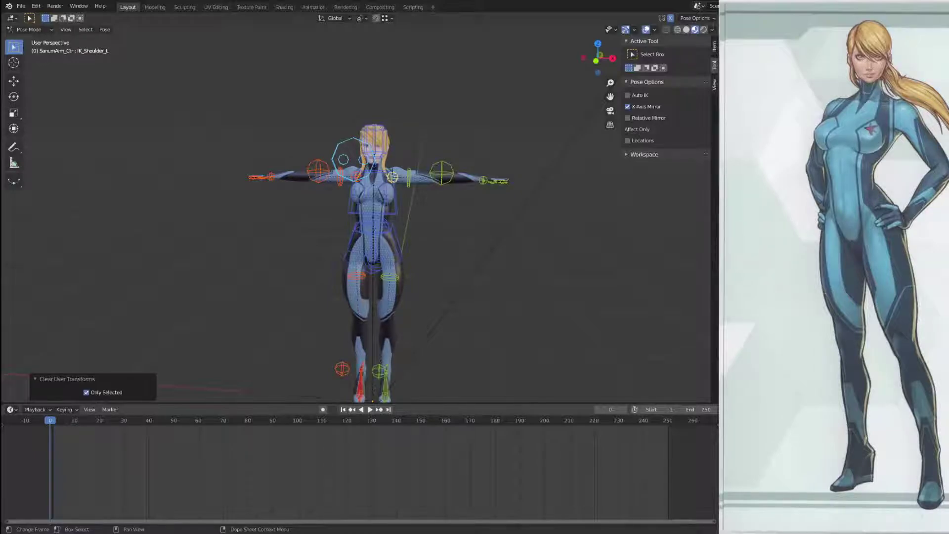
middle_drag(292, 182, 257, 200)
drag(257, 201, 343, 212)
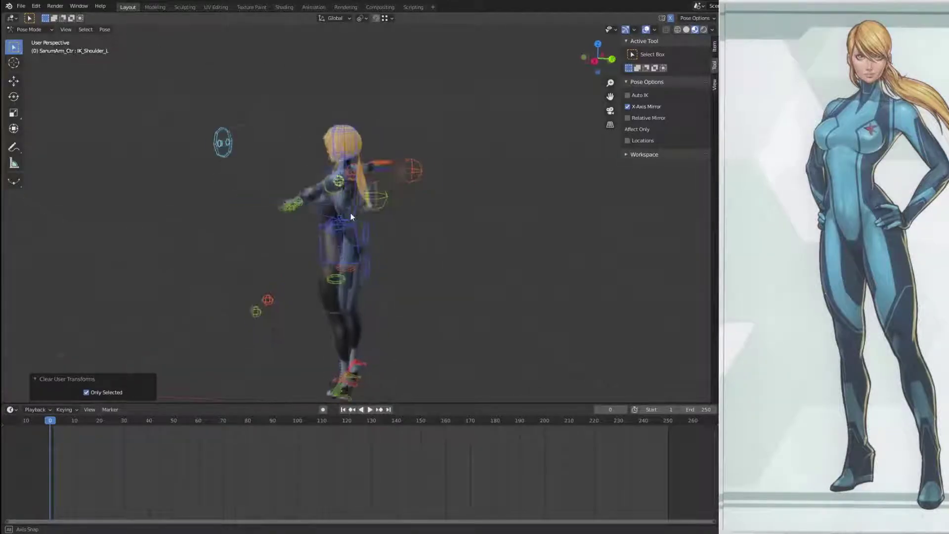
middle_drag(344, 213, 360, 222)
scroll(360, 222, up, 5)
middle_drag(417, 292, 463, 242)
scroll(459, 218, down, 3)
key(ctrl+s)
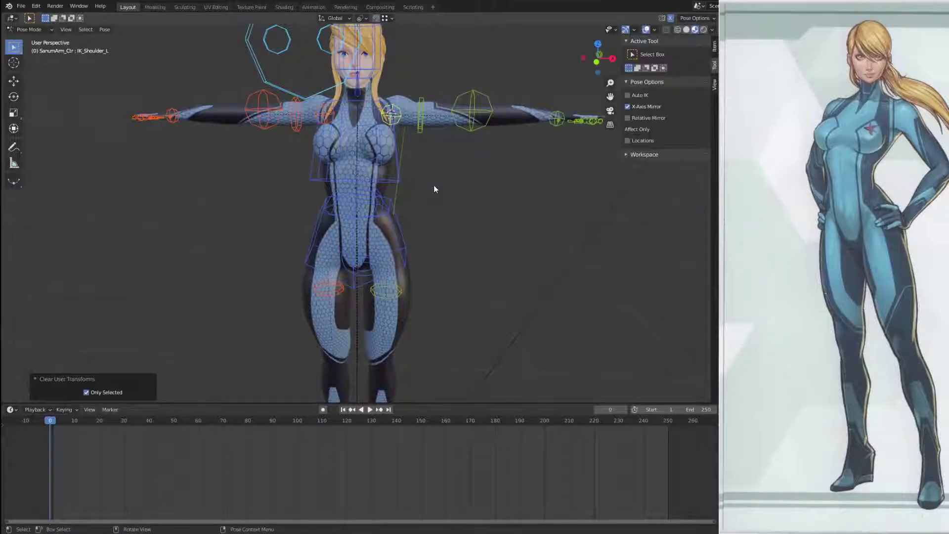
Step: Review the full figure and upper body from several angles, select the Head control, and save the file again
scroll(434, 190, down, 5)
middle_drag(429, 204, 428, 236)
scroll(334, 224, up, 4)
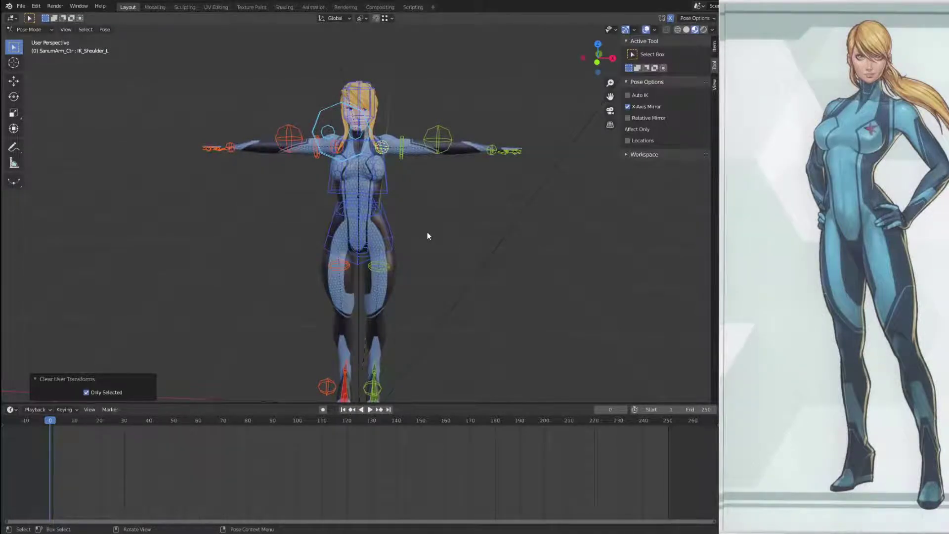
middle_drag(424, 235, 365, 285)
scroll(364, 284, up, 2)
middle_drag(356, 212, 323, 192)
click(361, 173)
middle_drag(457, 258, 428, 201)
scroll(476, 248, down, 2)
scroll(494, 267, down, 2)
middle_drag(424, 153, 489, 204)
key(ctrl+s)
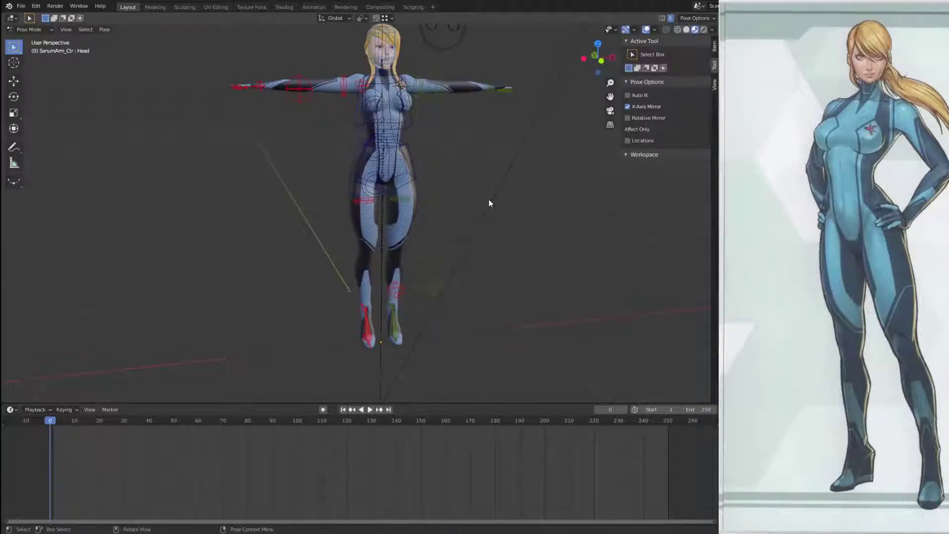
Step: Select the ChestA control, return to Object Mode, and hide the rig controls so only the model shows
mouse_move(489, 204)
ctrl+middle_down()
mouse_move(483, 309)
mouse_move(462, 309)
mouse_move(473, 209)
ctrl+middle_up()
scroll(472, 210, down, 5)
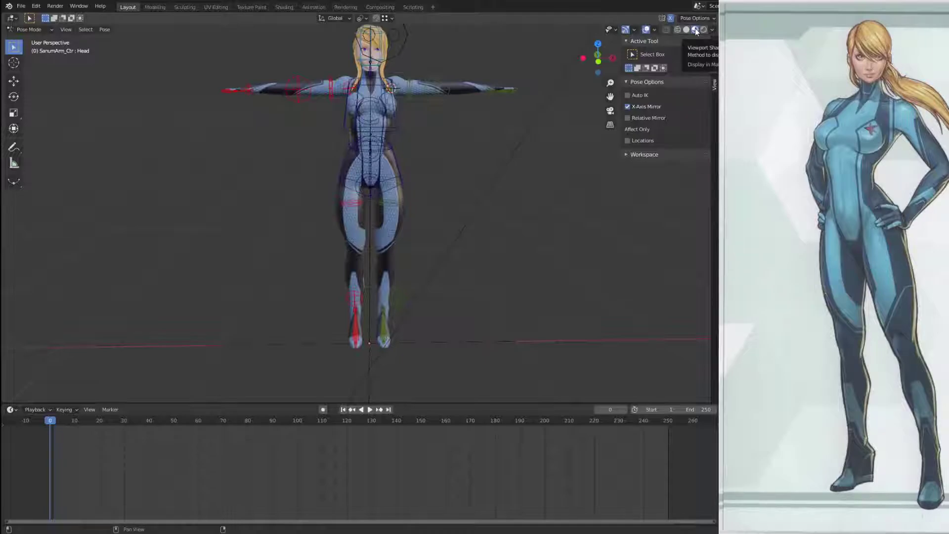
middle_drag(463, 236, 428, 250)
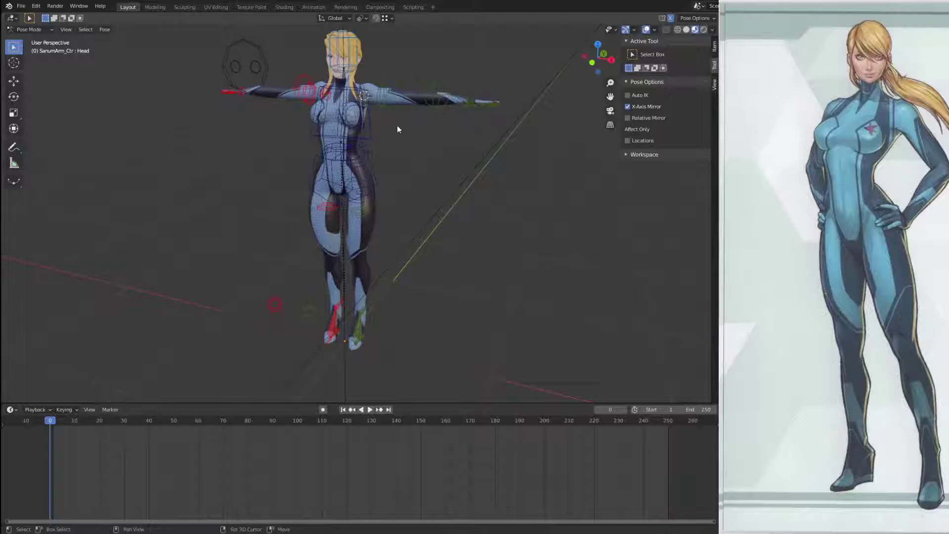
shift+middle_drag(396, 126, 414, 184)
click(386, 179)
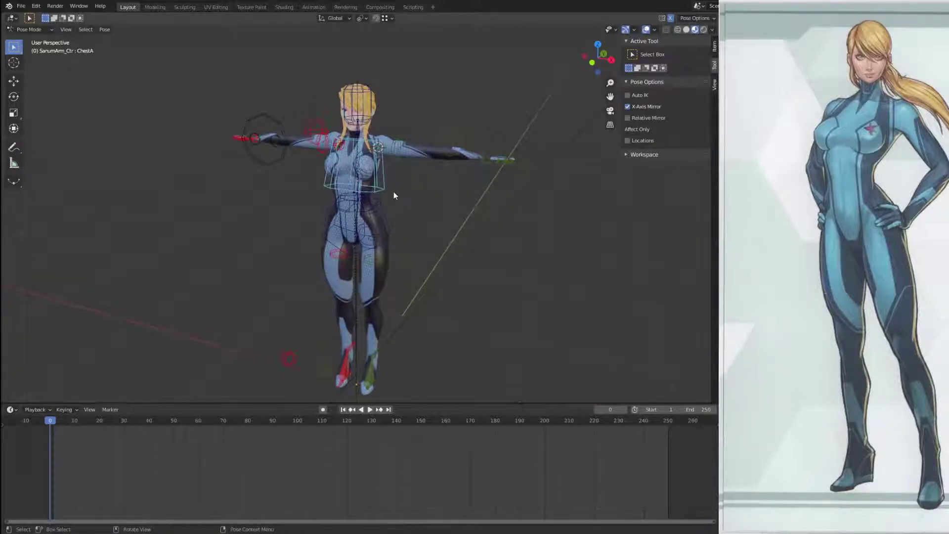
click(929, 144)
middle_drag(351, 228, 416, 214)
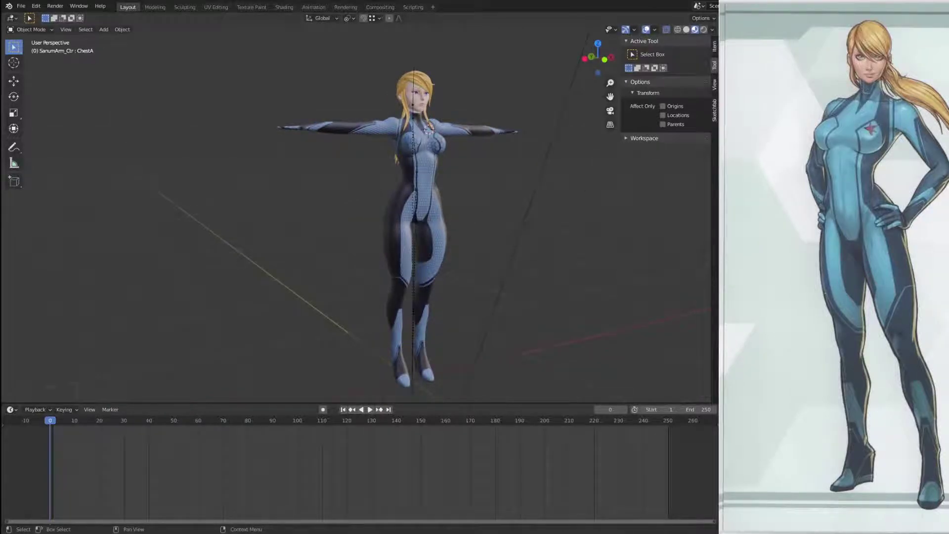
Step: Examine the model without its rig controls at close and full-body range, and save New_Samus1.blend
middle_drag(583, 148, 427, 189)
scroll(426, 189, up, 4)
shift+middle_drag(388, 133, 431, 230)
scroll(514, 282, down, 6)
scroll(490, 218, down, 3)
scroll(432, 230, up, 2)
shift+middle_drag(392, 198, 440, 210)
scroll(441, 210, down, 1)
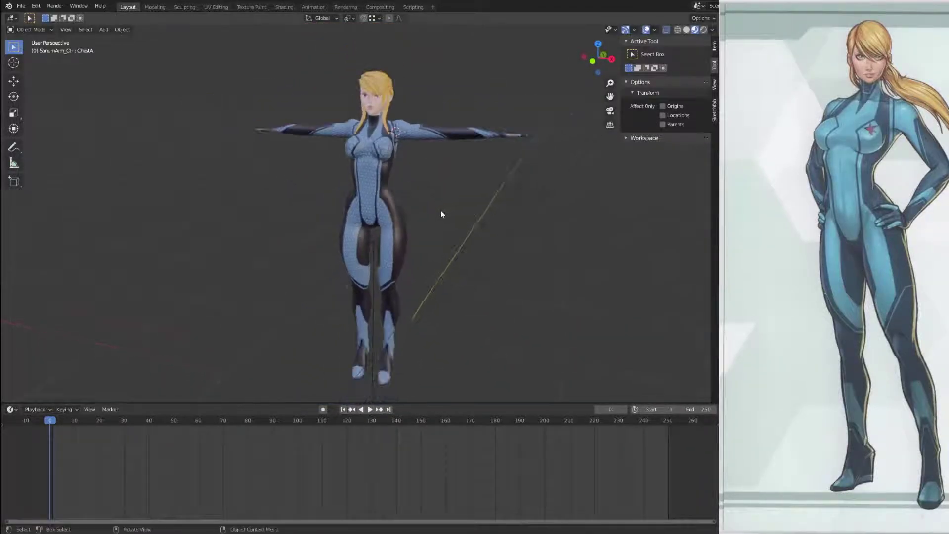
key(ctrl+s)
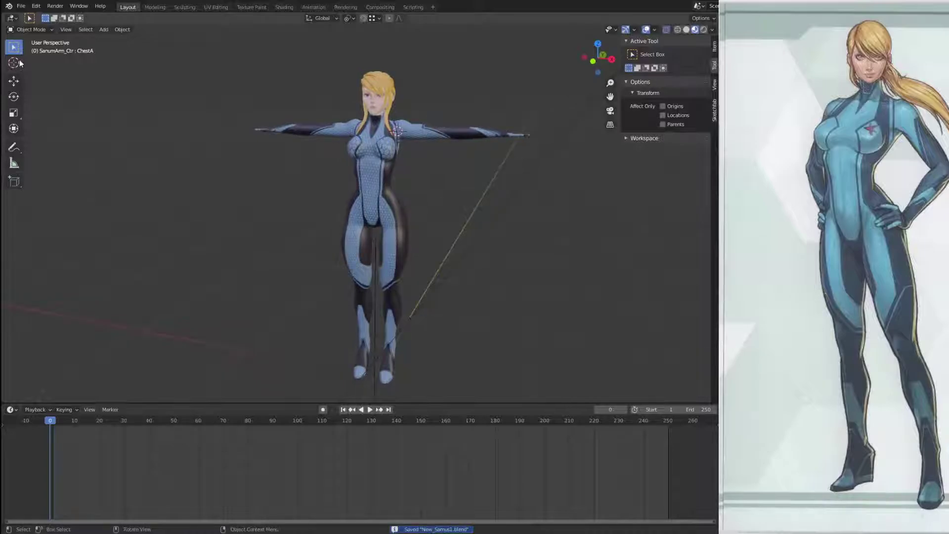
Step: Open the recent Samus file whose name ends in Rev6.blend
click(20, 7)
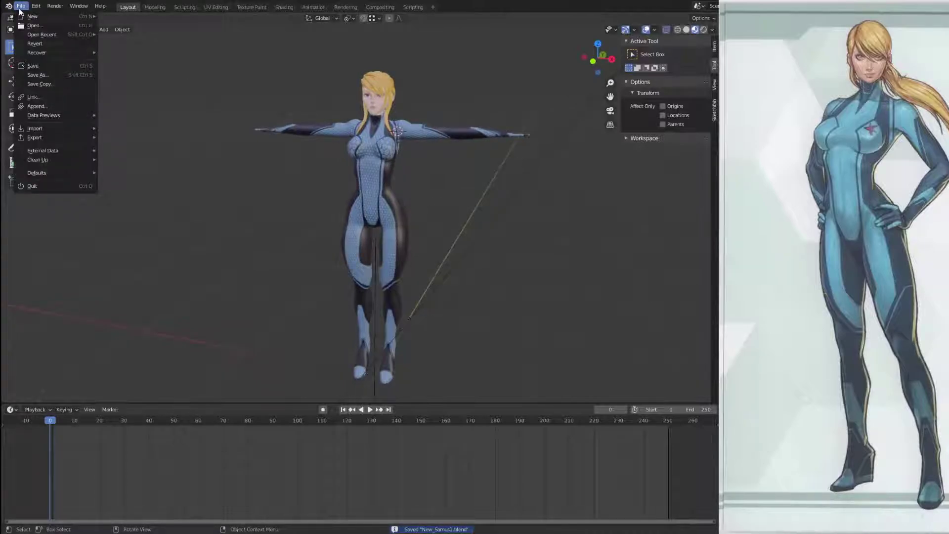
mouse_move(64, 35)
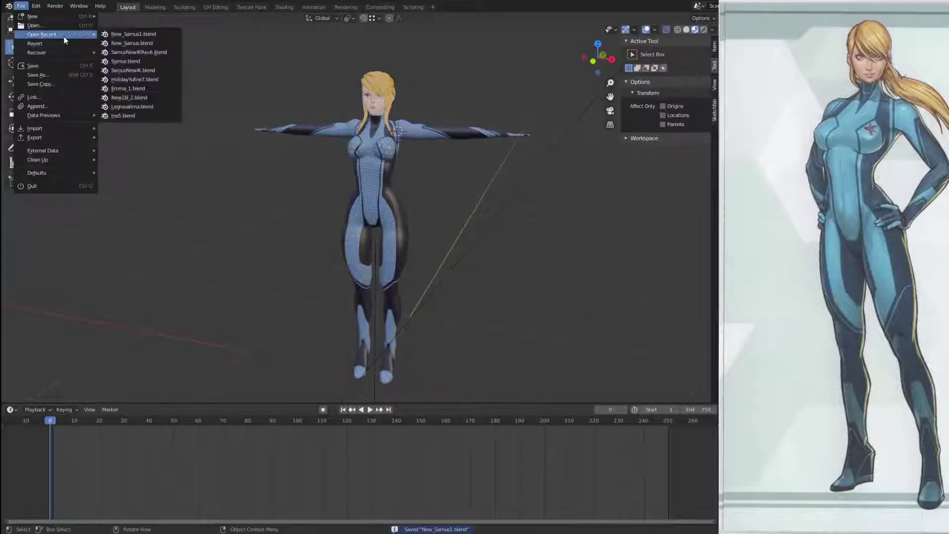
click(170, 51)
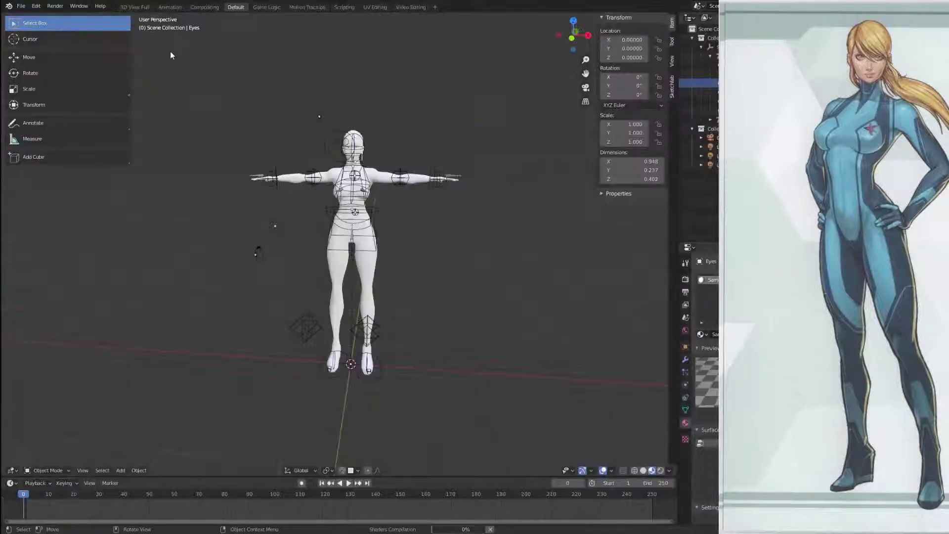
Step: Hide the left elbow pole control of the Samus_IK rig and return to Object Mode
scroll(532, 259, up, 5)
middle_drag(532, 259, 449, 168)
scroll(509, 200, down, 3)
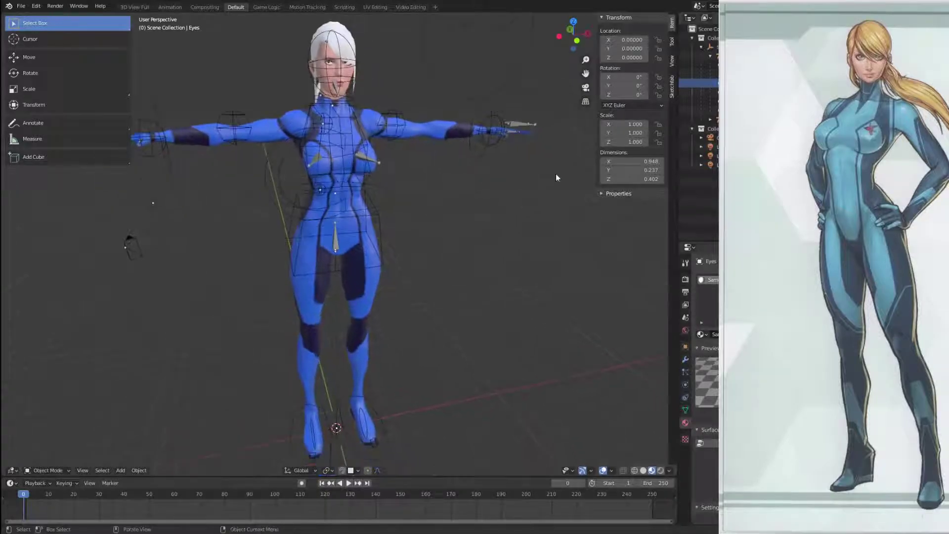
click(402, 111)
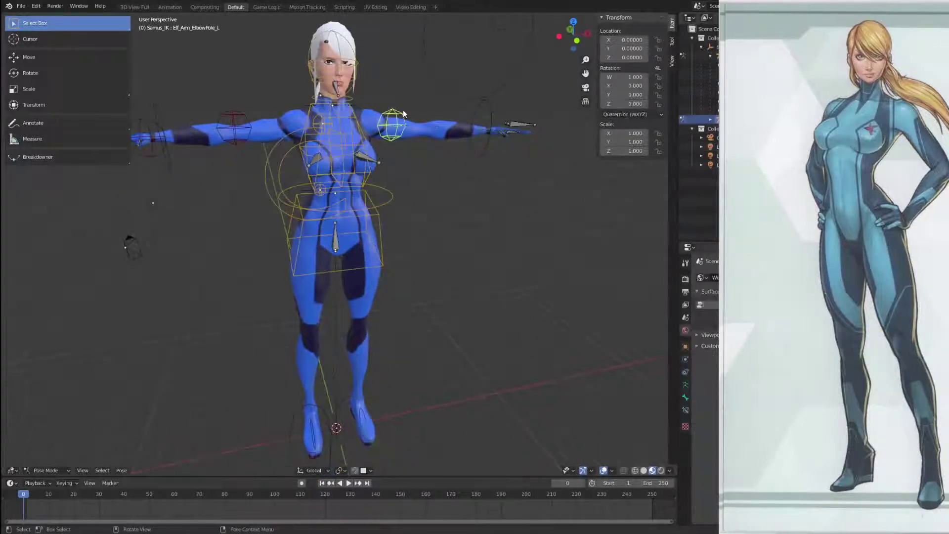
key(h)
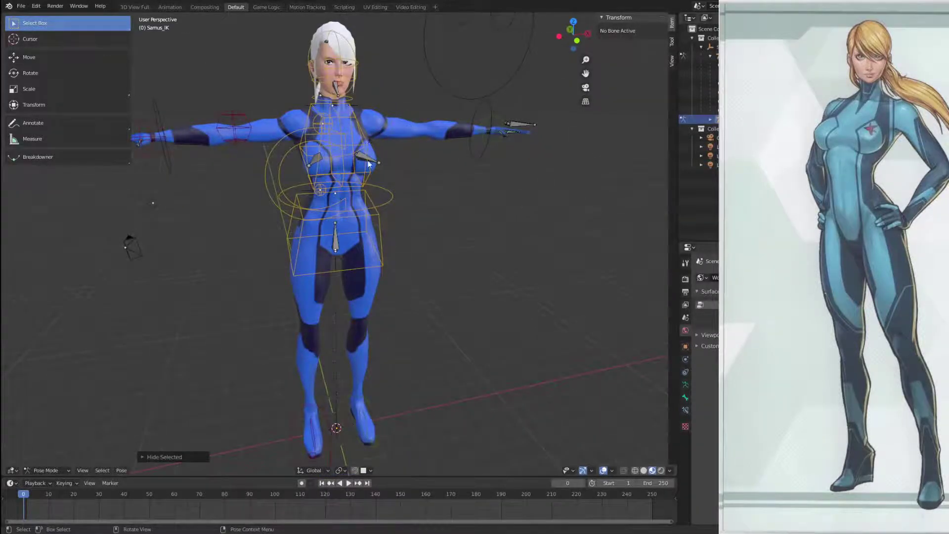
key(ctrl+Tab)
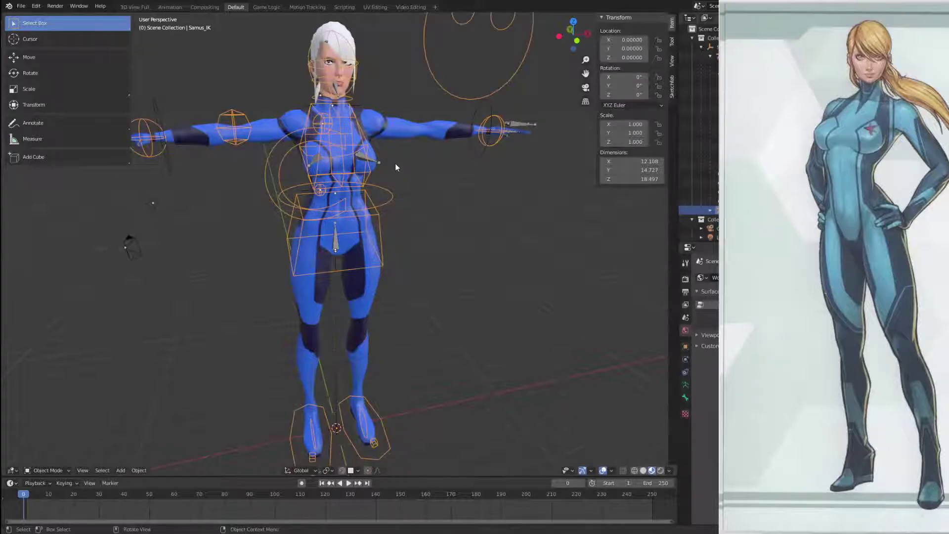
Step: Hide the Samus_IK and Samus_Def rigs so the model can be viewed without its controls
click(434, 192)
click(358, 139)
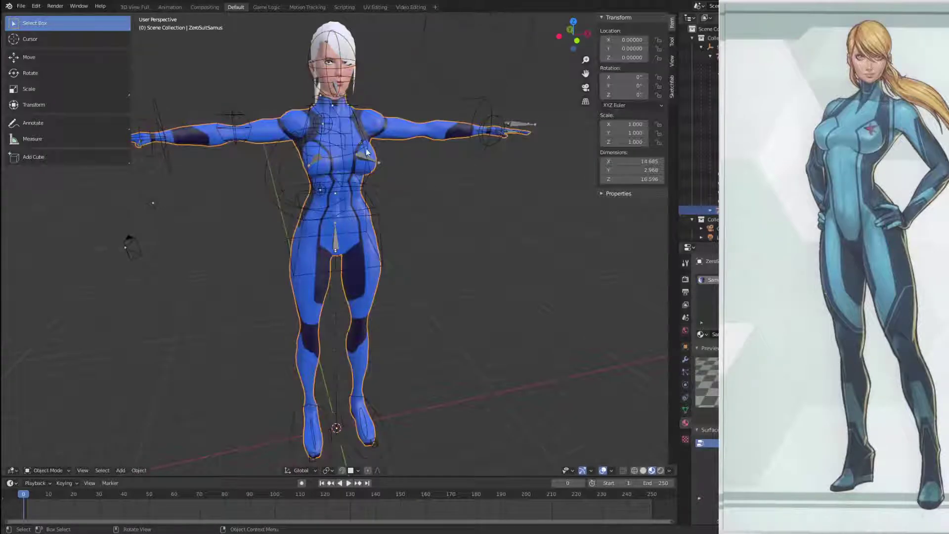
click(366, 149)
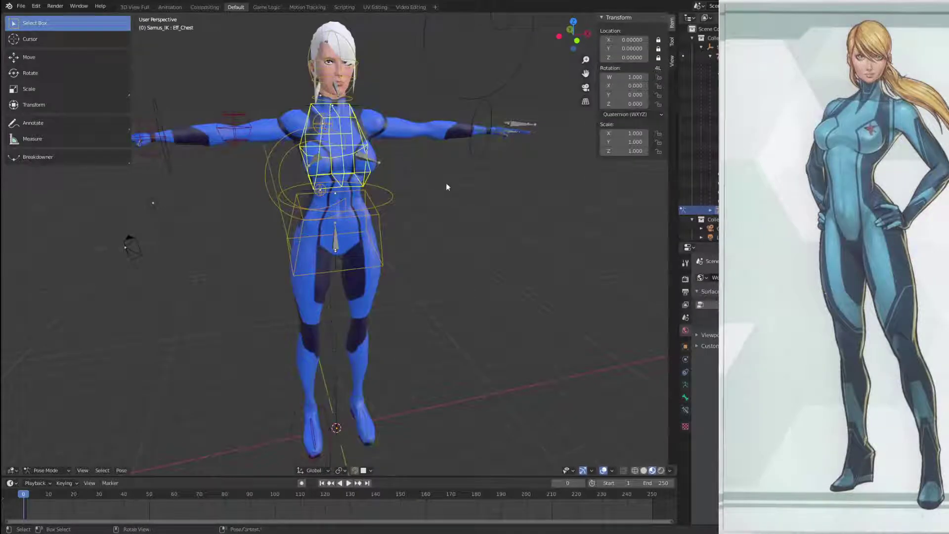
click(377, 146)
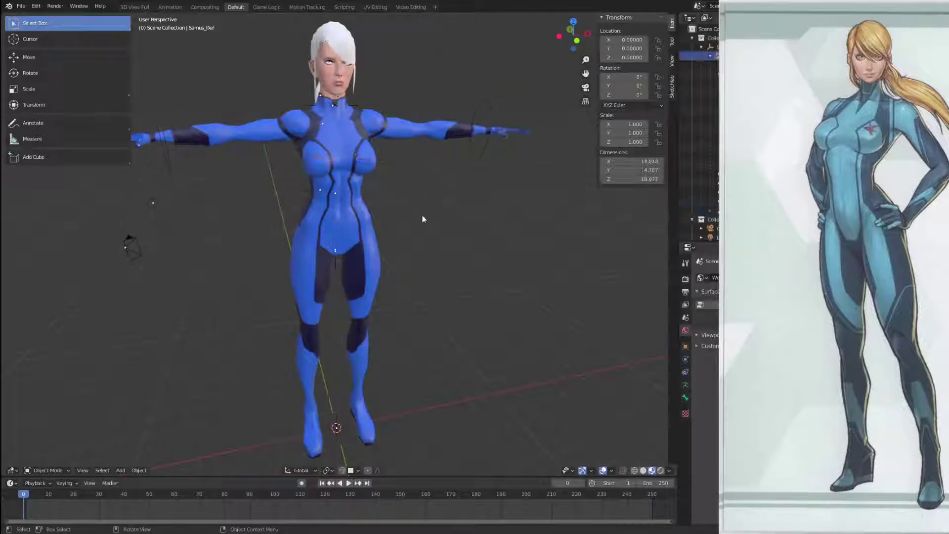
Step: Select the ZeroSuitSamus suit mesh and examine the older model's upper body from the front and back
middle_drag(426, 218, 250, 215)
scroll(264, 144, up, 3)
shift+middle_drag(264, 144, 332, 257)
scroll(332, 257, up, 2)
mouse_move(420, 253)
shift+middle_down()
mouse_move(346, 239)
mouse_move(414, 244)
shift+middle_up()
middle_drag(331, 191, 325, 157)
click(325, 157)
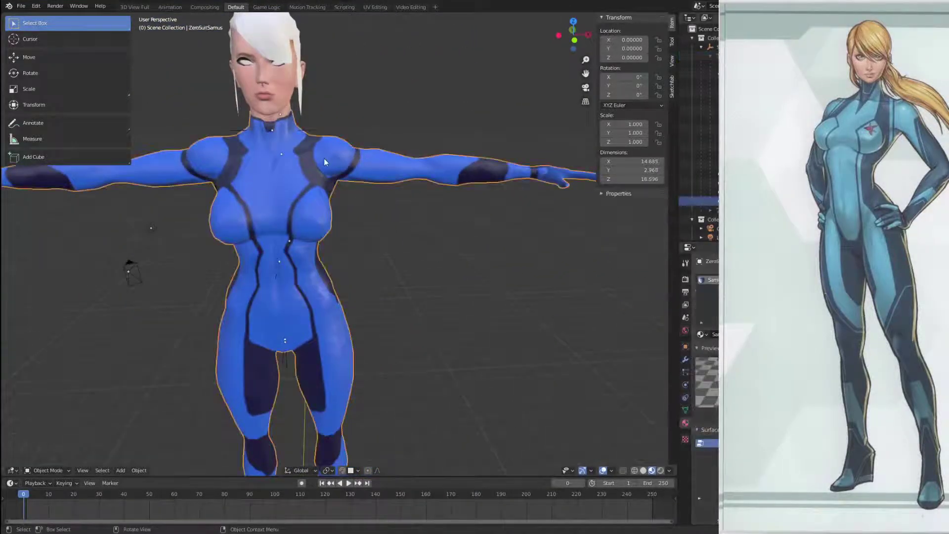
middle_drag(459, 349, 267, 324)
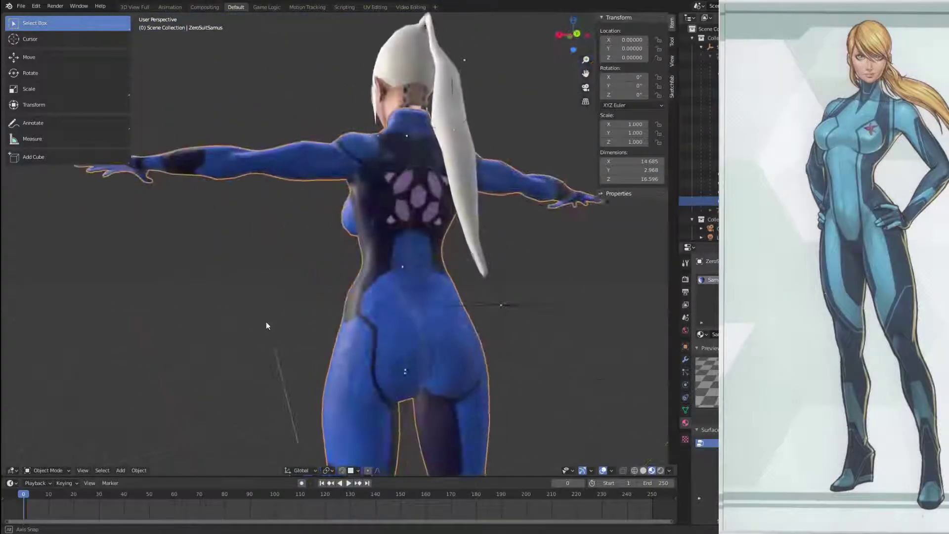
scroll(366, 307, down, 2)
shift+middle_drag(417, 307, 335, 191)
middle_drag(357, 242, 166, 253)
Step: Examine the older model's head, face and hair close up from the side and from below
scroll(450, 200, up, 3)
middle_drag(450, 200, 360, 297)
shift+middle_drag(377, 190, 363, 247)
middle_drag(363, 246, 418, 242)
mouse_move(419, 242)
shift+middle_down()
mouse_move(382, 265)
mouse_move(471, 241)
mouse_move(390, 241)
mouse_move(418, 237)
shift+middle_up()
scroll(471, 240, up, 3)
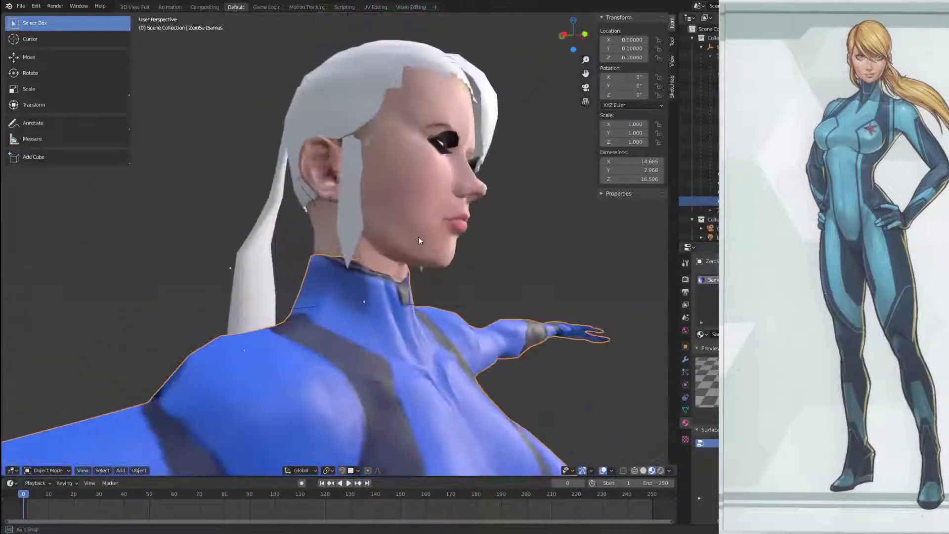
scroll(450, 210, up, 4)
middle_drag(461, 203, 463, 247)
scroll(425, 220, down, 2)
scroll(463, 246, down, 2)
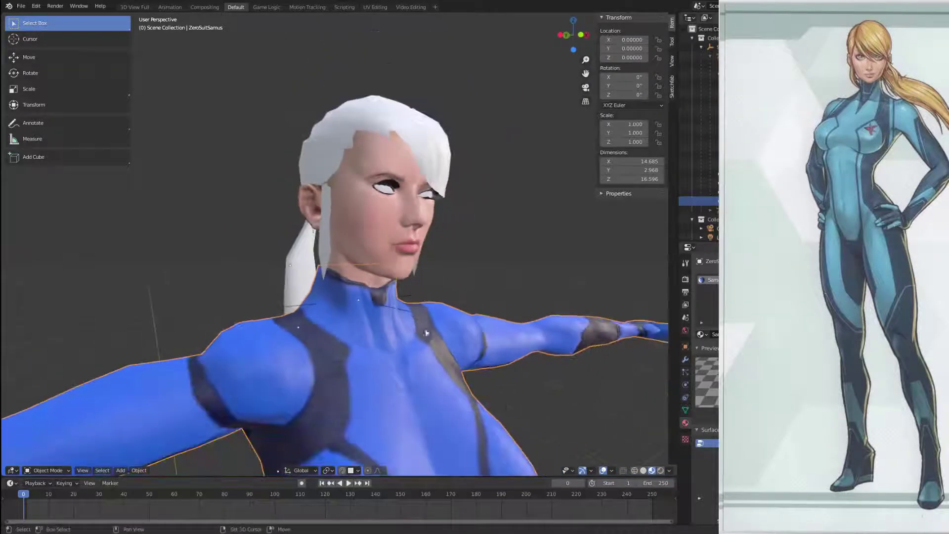
Step: Examine the older model's torso, legs and full figure, clearing the selection to remove the outline
shift+middle_drag(424, 325, 370, 271)
scroll(370, 270, down, 3)
shift+middle_drag(442, 296, 472, 250)
scroll(379, 261, up, 5)
scroll(391, 270, down, 4)
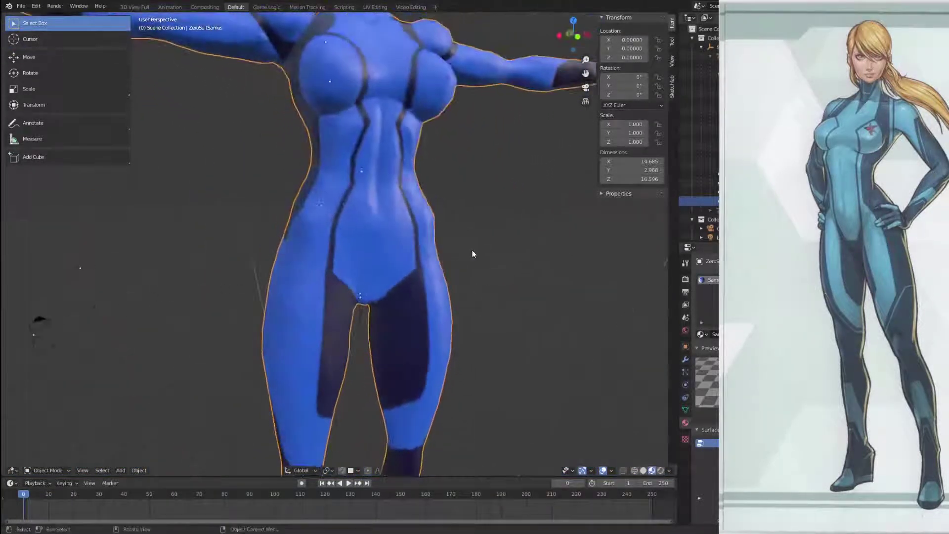
scroll(473, 251, down, 3)
shift+middle_drag(360, 201, 382, 230)
scroll(384, 158, down, 1)
key(a)
key(a)
middle_drag(515, 263, 488, 267)
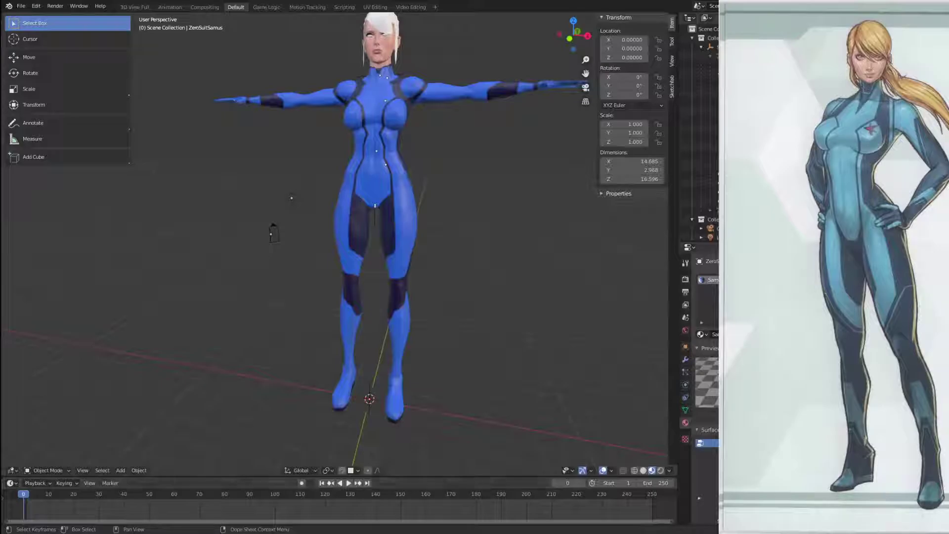
middle_drag(467, 147, 431, 189)
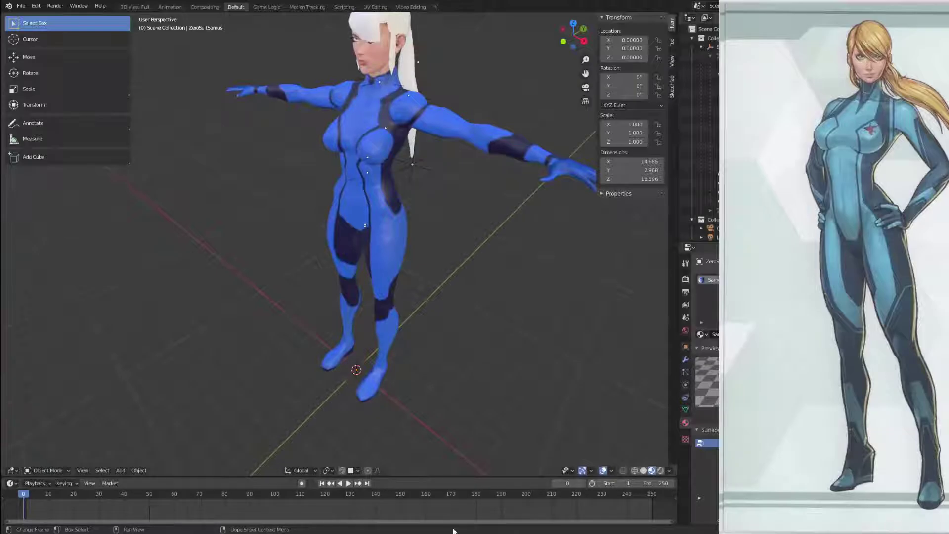
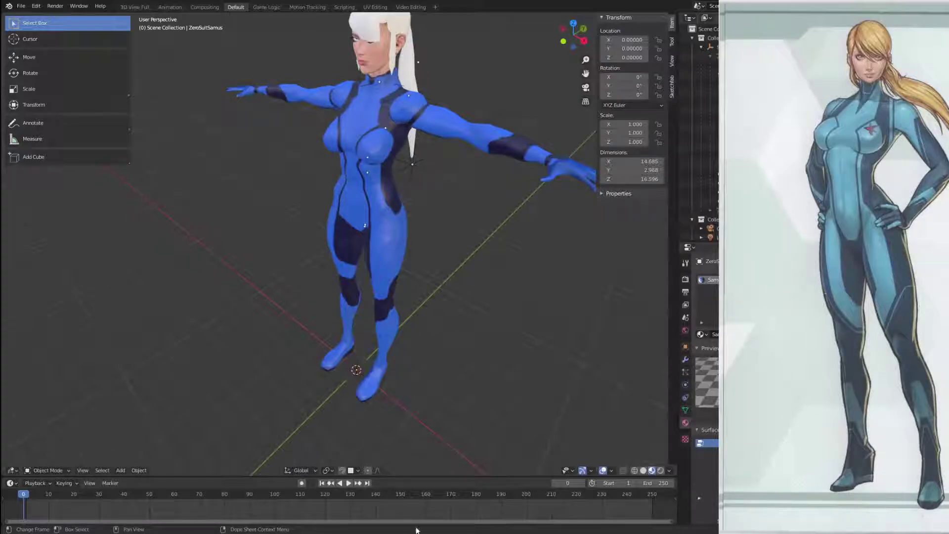
Step: Open the recent file New_Samus1.blend in place of the older rig file
click(21, 6)
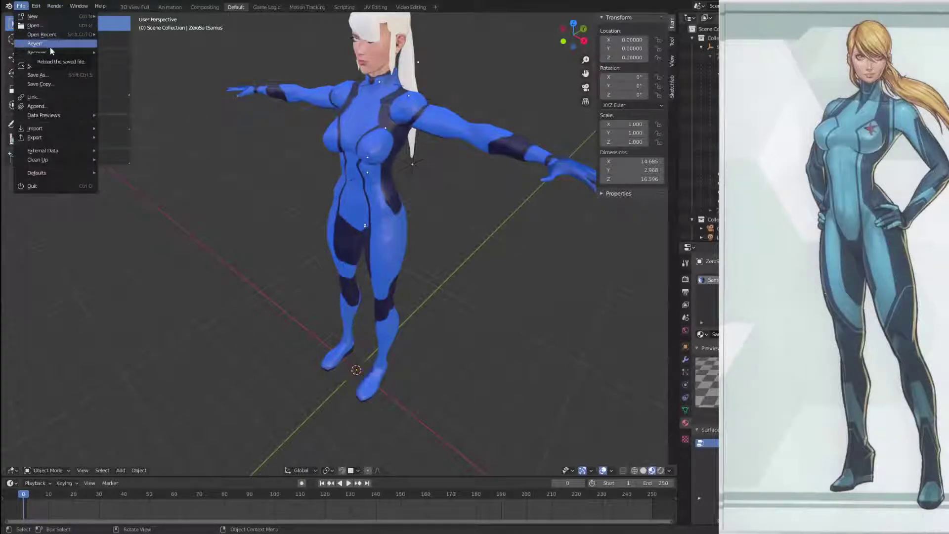
mouse_move(45, 35)
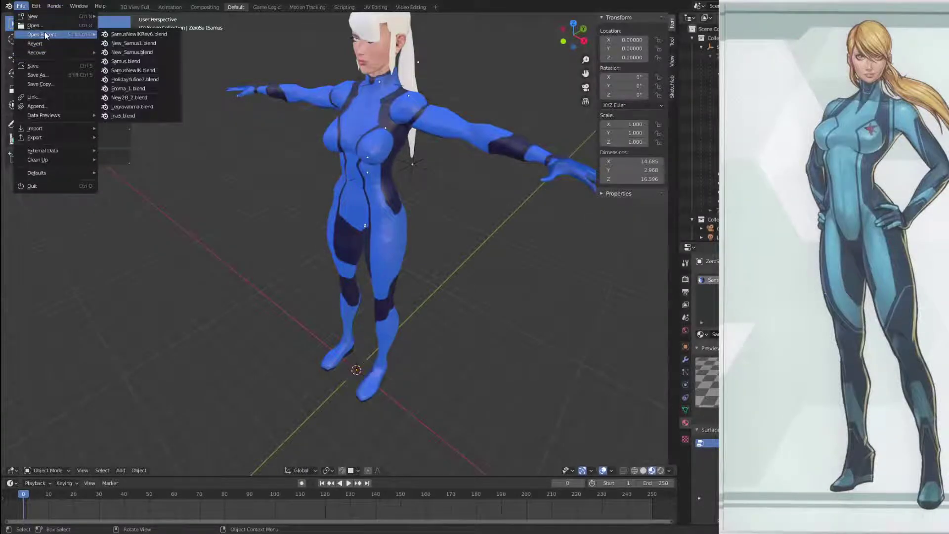
click(147, 44)
click(453, 283)
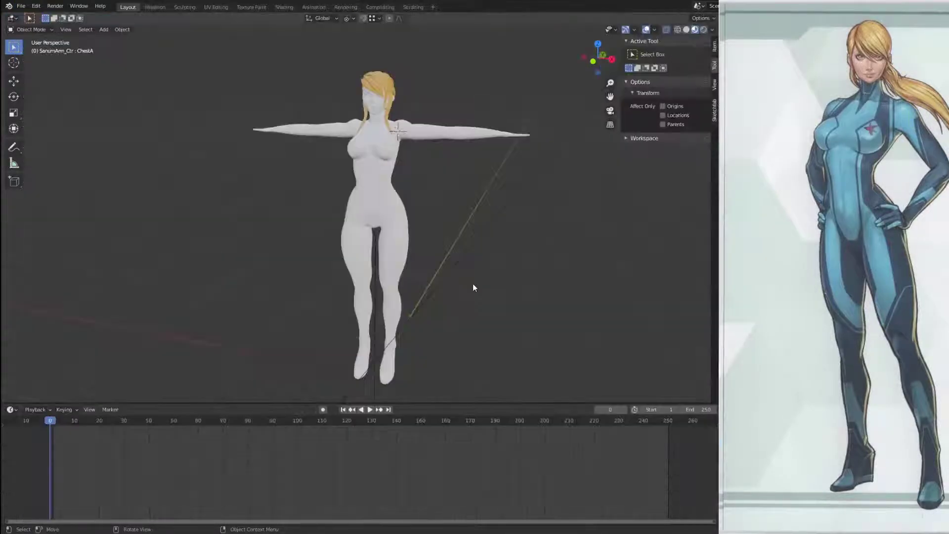
Step: Examine the new Samus model's full figure, face and chest from the front, turning round to its side
middle_drag(473, 293, 445, 291)
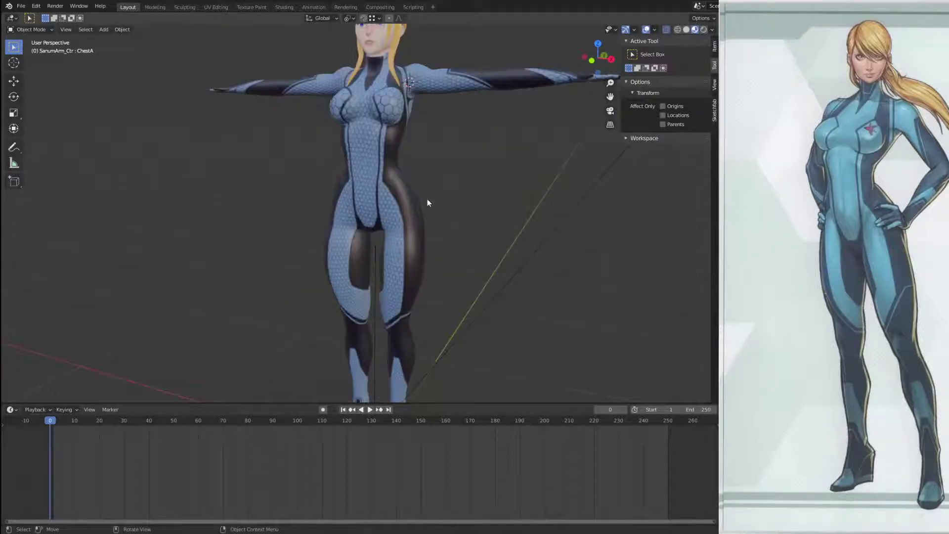
middle_drag(473, 206, 419, 259)
scroll(420, 258, up, 4)
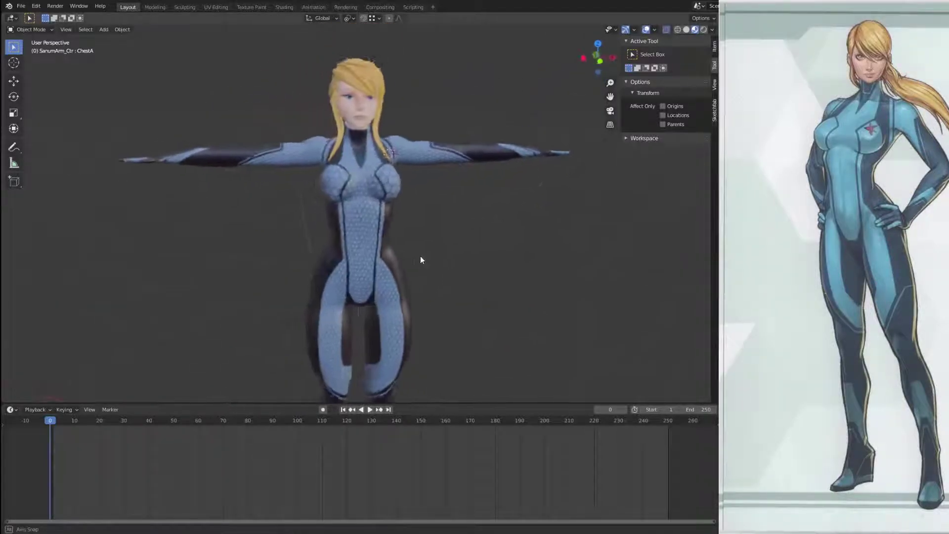
shift+middle_drag(416, 132, 381, 242)
scroll(417, 193, up, 2)
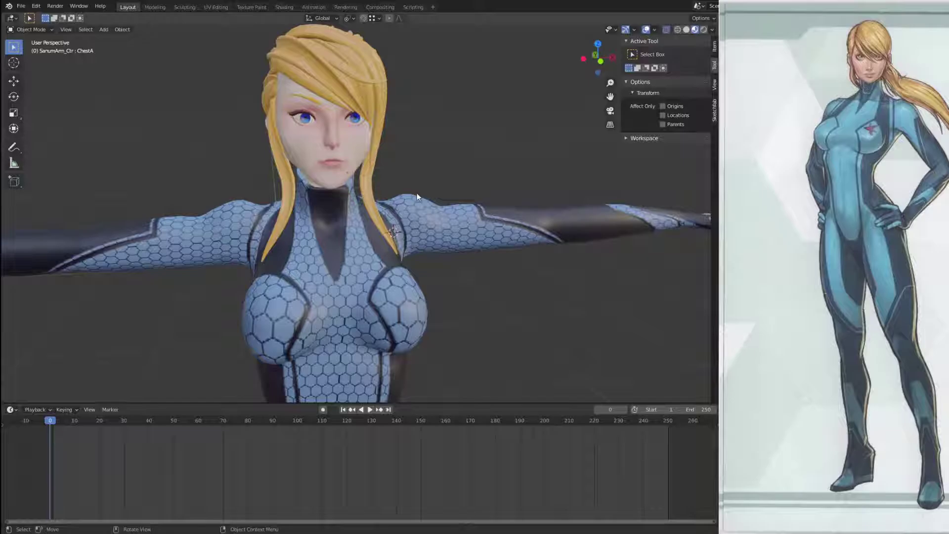
middle_drag(487, 162, 226, 228)
Step: Switch the viewport to orthographic and back to perspective, and display the focal length and clipping settings
key(KP_5)
key(KP_5)
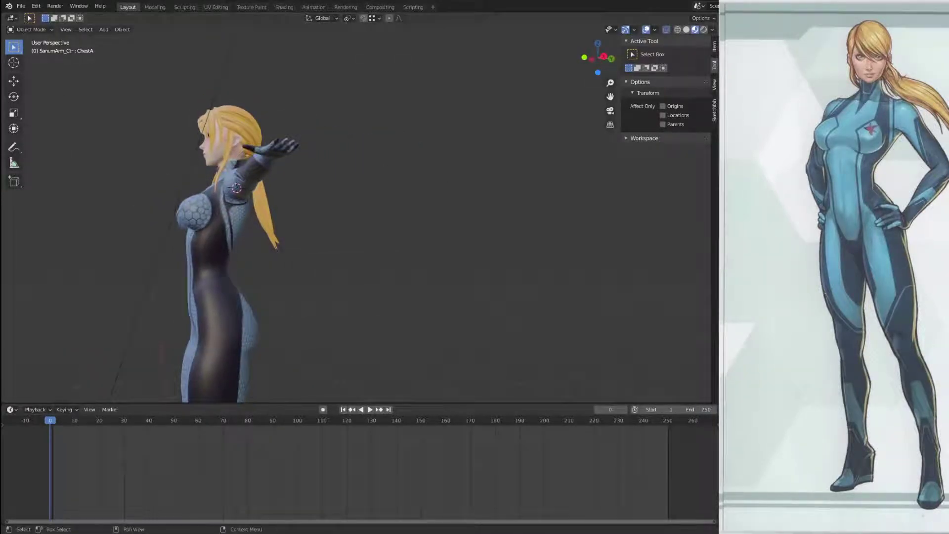
click(713, 85)
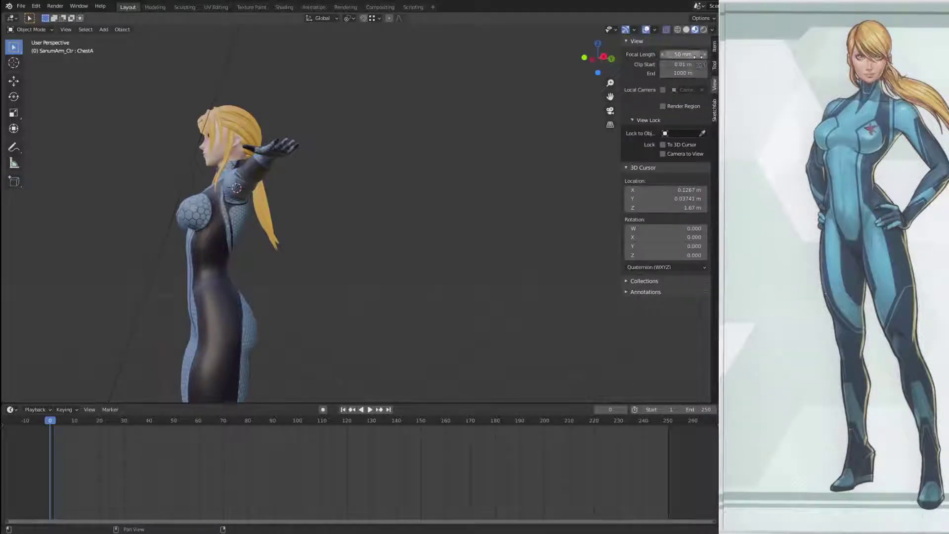
middle_drag(485, 194, 467, 203)
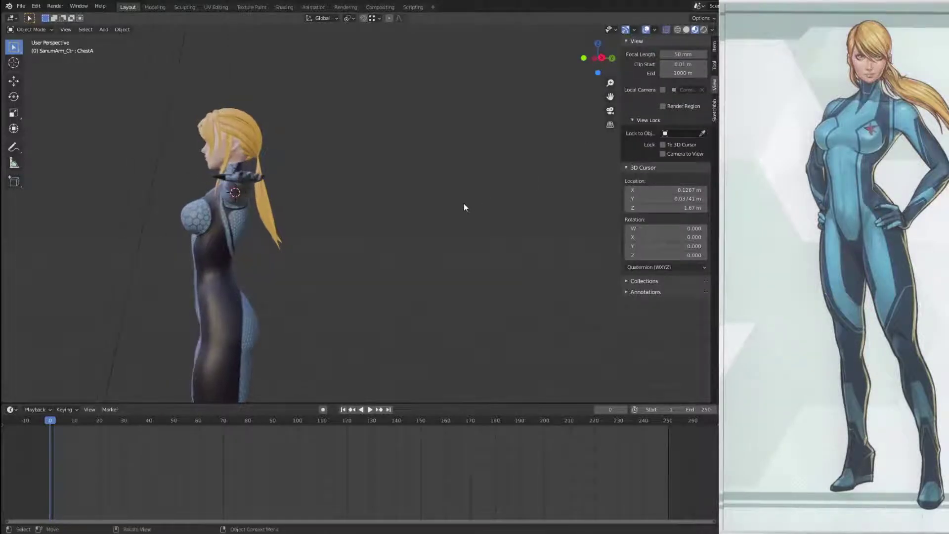
Step: Compare the new model's profile, face and full-body proportions with the reference art at close and far range
shift+middle_drag(353, 231, 412, 211)
scroll(413, 212, up, 2)
shift+middle_drag(389, 170, 458, 186)
middle_drag(457, 187, 485, 202)
scroll(437, 200, up, 3)
scroll(485, 202, down, 5)
shift+middle_drag(396, 276, 383, 203)
middle_drag(383, 203, 463, 206)
scroll(417, 188, down, 2)
scroll(428, 133, up, 4)
shift+middle_drag(427, 131, 388, 269)
scroll(357, 253, up, 4)
scroll(381, 208, down, 3)
scroll(383, 218, down, 3)
mouse_move(388, 229)
middle_down()
mouse_move(373, 208)
mouse_move(367, 251)
mouse_move(381, 248)
mouse_move(237, 244)
mouse_move(425, 235)
mouse_move(402, 228)
middle_up()
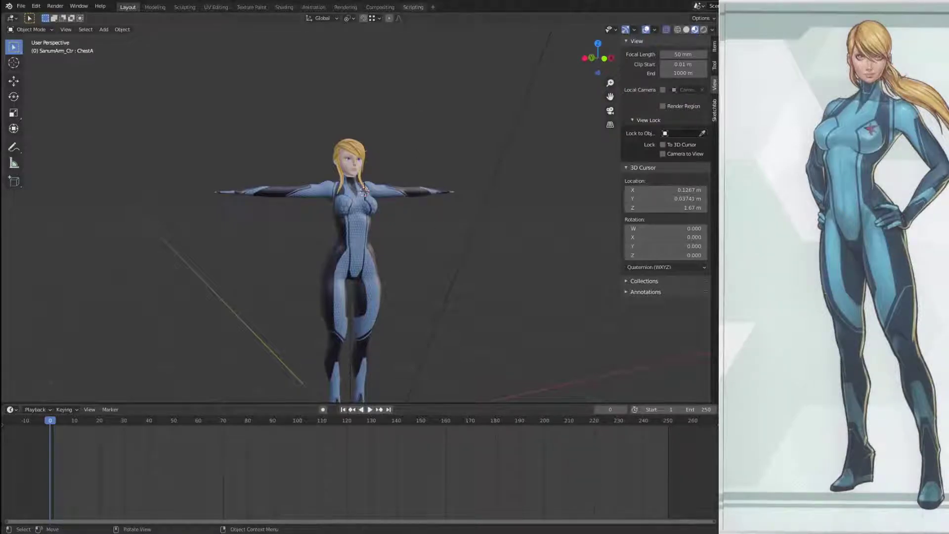
scroll(348, 247, down, 2)
middle_drag(412, 316, 333, 278)
scroll(356, 282, up, 4)
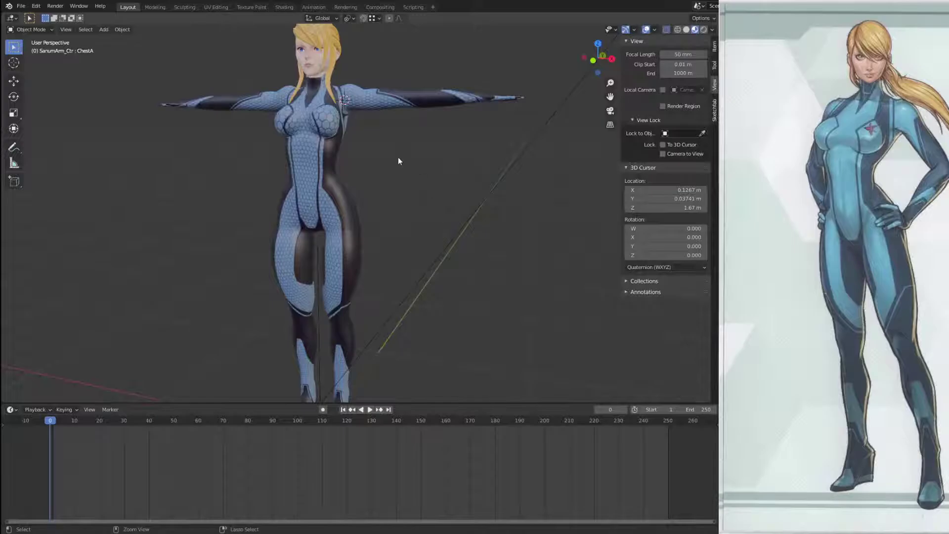